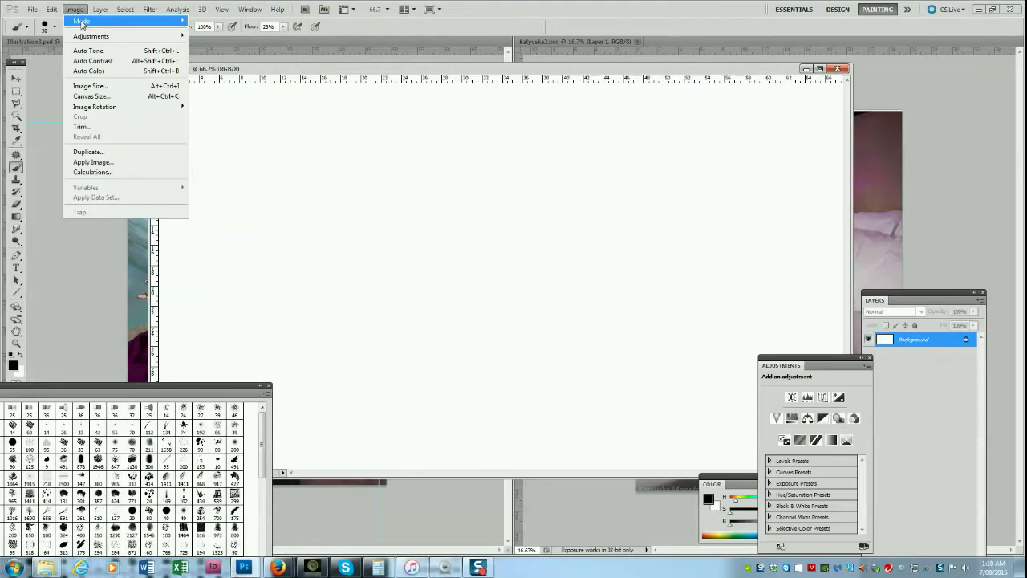
Convert the blank document to grayscale and add a new normal-mode layer above the background for painting.
click(448, 225)
click(979, 300)
click(922, 34)
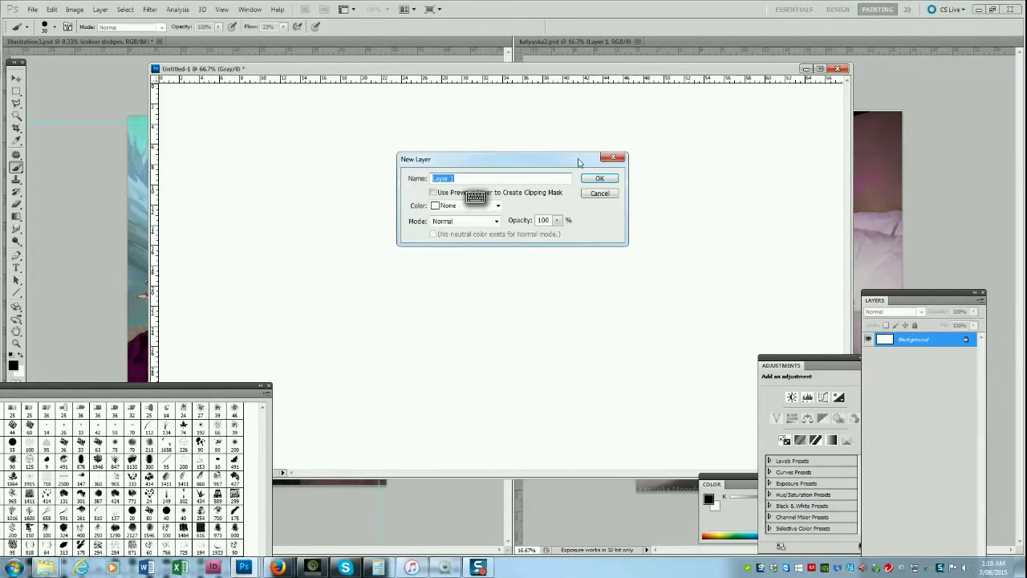
key(Return)
click(819, 68)
Rough in the figure's horned head and torso in grey, with a long dark cloak hanging behind the body.
drag(321, 218, 322, 311)
alt+click(323, 236)
drag(323, 244, 318, 349)
drag(325, 209, 314, 364)
alt+click(320, 229)
drag(310, 319, 304, 365)
mouse_move(326, 223)
mouse_down()
mouse_move(341, 222)
mouse_move(359, 247)
mouse_move(329, 223)
mouse_move(338, 181)
mouse_move(343, 207)
mouse_move(353, 192)
mouse_move(323, 181)
mouse_move(333, 290)
mouse_up()
alt+click(336, 220)
key(bracketleft)
alt+click(324, 227)
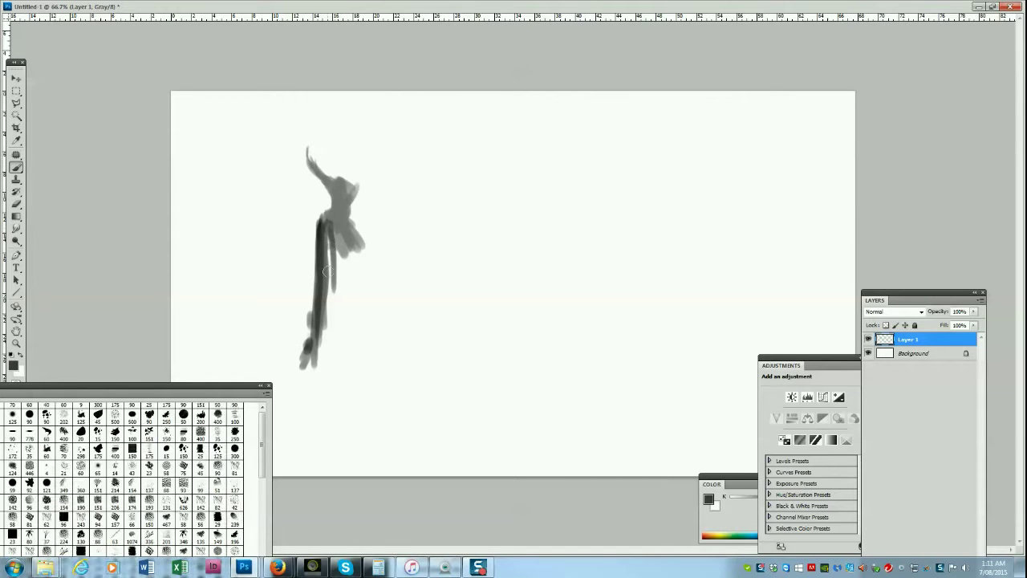
Paint the figure's straight leg, fill out the rounded chest and add a hanging cloth below the waist.
drag(328, 248, 332, 389)
drag(348, 218, 340, 276)
alt+click(345, 238)
mouse_move(348, 233)
mouse_down()
mouse_move(346, 259)
mouse_move(352, 238)
mouse_up()
key(bracketright)
mouse_move(336, 234)
mouse_down()
mouse_move(332, 281)
mouse_move(357, 335)
mouse_up()
Paint the dark shoulder with its outward spike and lengthen the horn using a smaller brush and sampled greys.
key(bracketleft)
key(bracketleft)
alt+click(333, 274)
mouse_move(320, 217)
mouse_down()
mouse_move(276, 233)
mouse_move(340, 225)
mouse_up()
mouse_move(331, 185)
mouse_down()
mouse_move(337, 206)
mouse_move(303, 136)
mouse_up()
alt+click(336, 197)
alt+click(334, 195)
Define the neck and shoulder edge of the torso and paint the bent leg and the foot.
drag(351, 218, 350, 211)
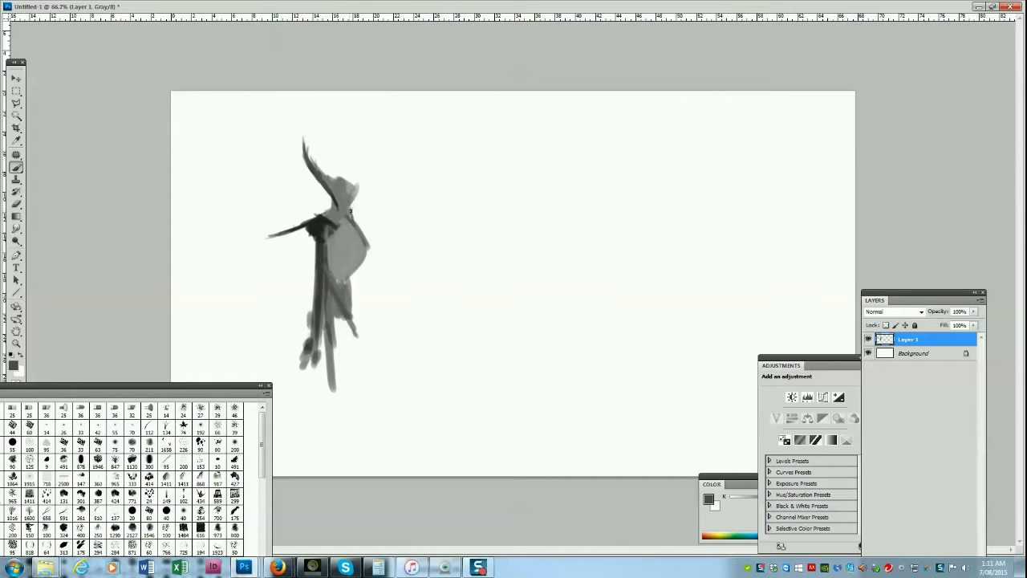
drag(360, 246, 365, 230)
mouse_move(341, 276)
mouse_down()
mouse_move(386, 329)
mouse_move(370, 366)
mouse_move(331, 398)
mouse_up()
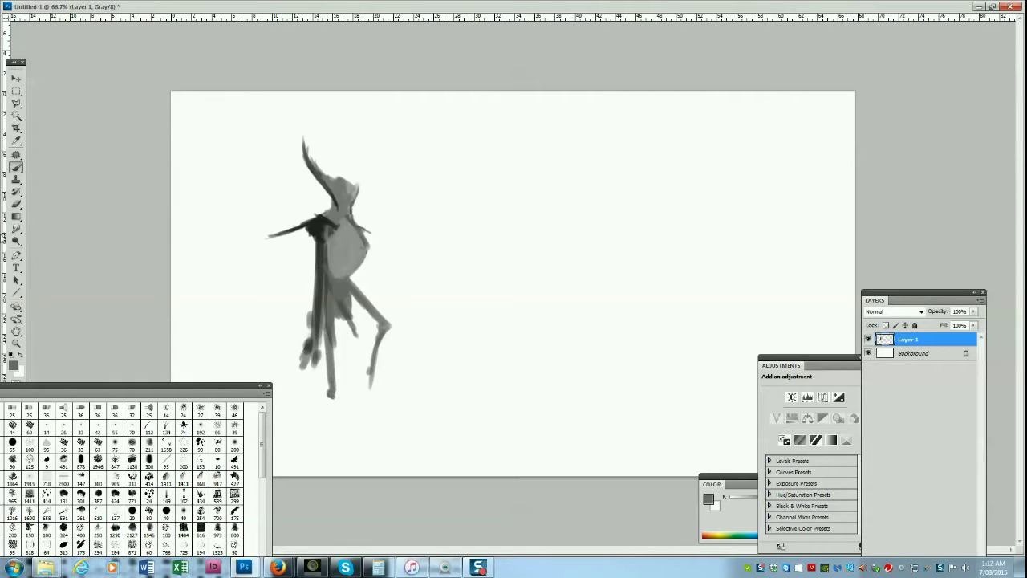
Add the title text "Mare Villains" and place it in the upper-left corner of the canvas.
key(t)
click(193, 112)
text(Clare)
text( Villains)
click(17, 80)
drag(188, 117, 255, 113)
click(16, 267)
On Layer 1, darken the shoulder and paint a bent arm raised with a clenched fist.
click(16, 168)
click(908, 353)
alt+click(318, 228)
drag(319, 228, 325, 244)
drag(311, 233, 314, 247)
mouse_move(355, 221)
mouse_down()
mouse_move(372, 237)
mouse_move(385, 229)
mouse_move(376, 240)
mouse_move(402, 203)
mouse_move(388, 239)
mouse_move(400, 189)
mouse_move(403, 203)
mouse_up()
alt+click(363, 230)
key(ctrl+z)
key(ctrl+z)
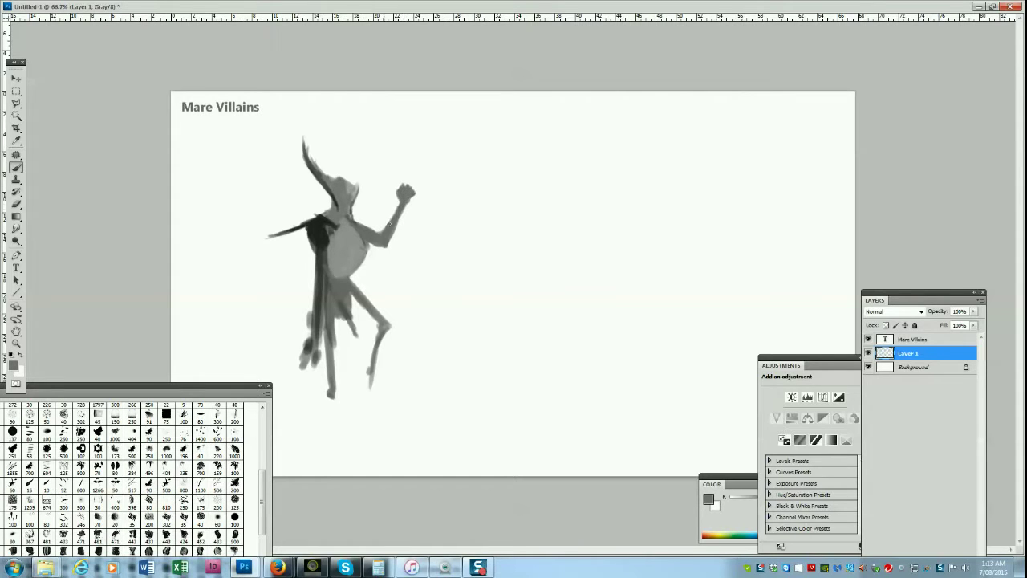
Paint a dark coat panel sweeping from the shoulder past the hip, plus the belt and waist lines.
alt+click(319, 234)
mouse_move(328, 226)
mouse_down()
mouse_move(328, 287)
mouse_move(278, 372)
mouse_up()
alt+click(347, 300)
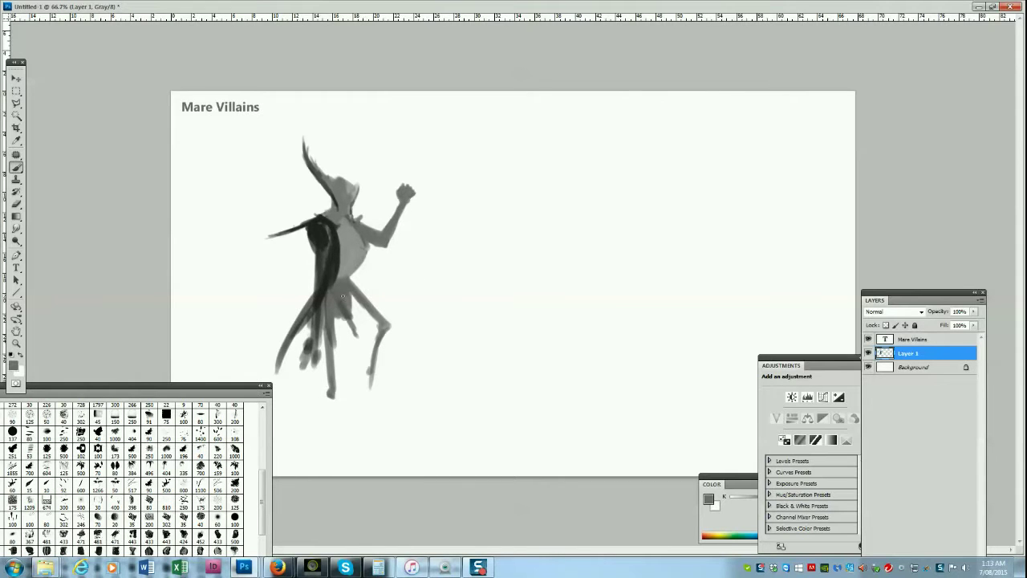
alt+click(324, 276)
drag(325, 277, 340, 313)
mouse_move(343, 310)
mouse_down()
mouse_move(363, 249)
mouse_move(357, 228)
mouse_move(274, 233)
mouse_move(367, 246)
mouse_move(355, 274)
mouse_move(365, 246)
mouse_up()
Slim the torso by erasing along the outer edge of the chest with a much smaller eraser.
click(16, 204)
key(bracketleft)
key(bracketleft)
key(bracketleft)
key(bracketleft)
key(bracketleft)
key(bracketleft)
key(bracketleft)
key(bracketleft)
key(bracketleft)
key(bracketleft)
key(bracketleft)
key(bracketleft)
key(bracketleft)
key(bracketleft)
key(bracketleft)
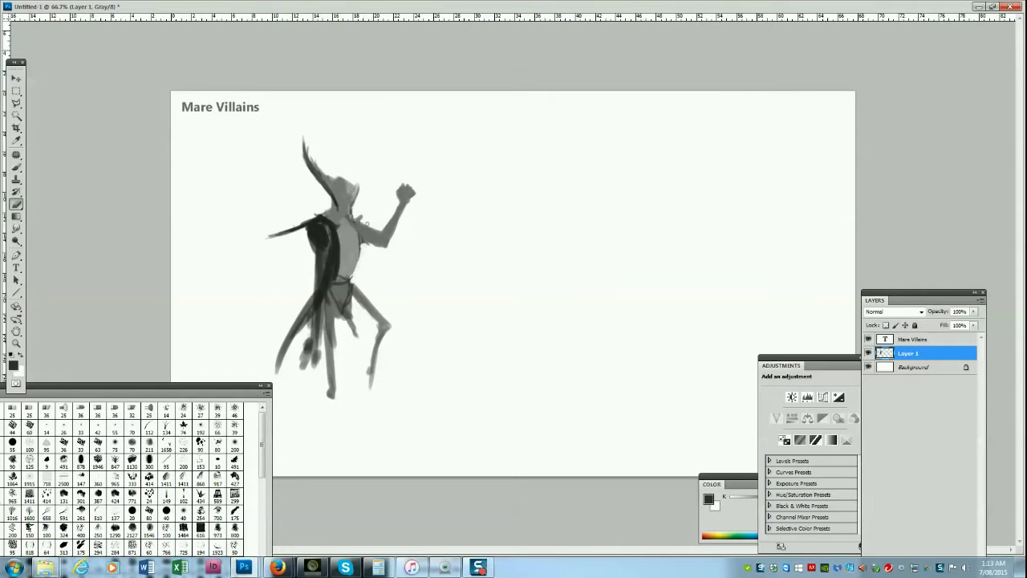
Extend the horn tip, paint an upward spike on the shoulder and sketch the facial features with the brush.
click(16, 167)
mouse_move(347, 207)
mouse_down()
mouse_move(307, 165)
mouse_move(302, 122)
mouse_up()
alt+click(345, 233)
mouse_move(333, 222)
mouse_down()
mouse_move(299, 231)
mouse_move(306, 194)
mouse_move(303, 210)
mouse_up()
alt+click(301, 229)
alt+click(323, 234)
alt+click(327, 175)
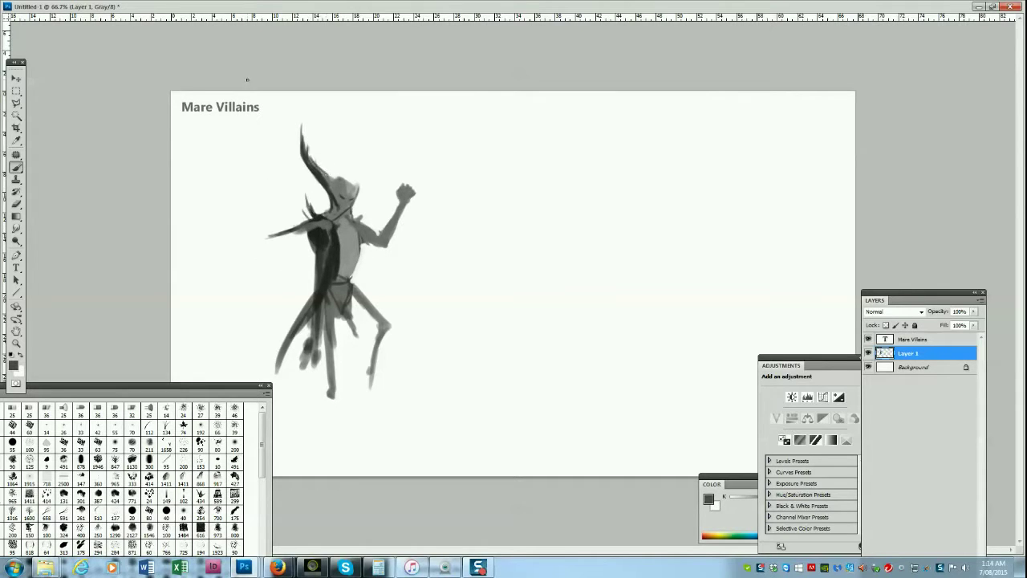
Show the brush settings beside the canvas and thicken the dark coat tail with a 30 px round brush.
key(F5)
drag(345, 281, 863, 173)
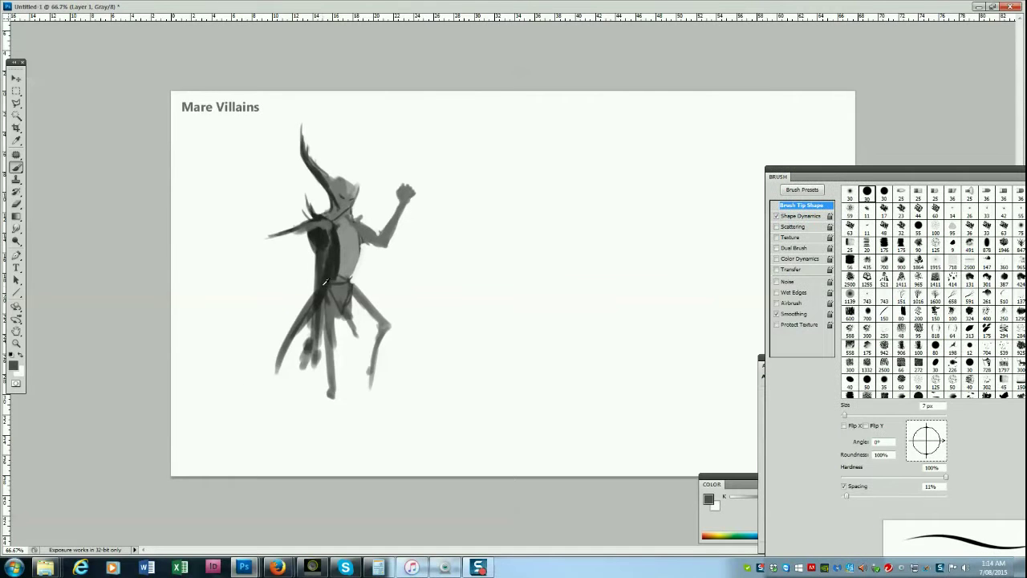
drag(326, 288, 283, 361)
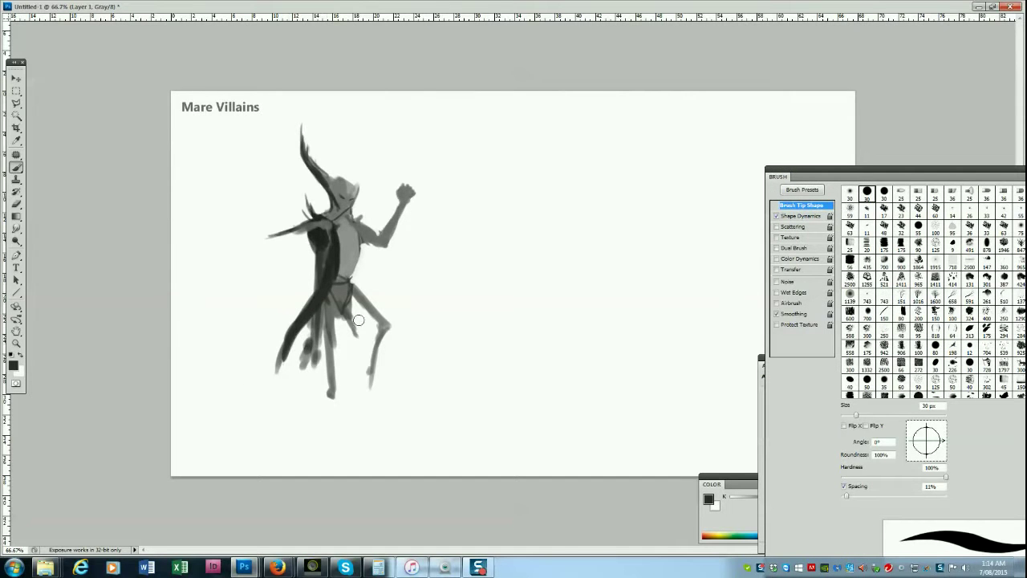
Paint dark baggy trousers over both thighs down to the knees, varying the brush size.
key(bracketleft)
key(bracketleft)
key(bracketleft)
alt+click(329, 296)
drag(327, 294, 325, 333)
mouse_move(329, 290)
mouse_down()
mouse_move(329, 349)
mouse_move(368, 317)
mouse_move(380, 324)
mouse_up()
key(bracketright)
key(bracketright)
key(bracketright)
key(bracketright)
drag(345, 292, 379, 322)
Add two more dark coat tails, a broad one flaring out behind the figure and a thin one in front.
alt+click(324, 245)
key(bracketright)
key(bracketright)
key(bracketright)
mouse_move(313, 255)
mouse_down()
mouse_move(295, 289)
mouse_move(235, 335)
mouse_up()
key(bracketleft)
key(bracketleft)
drag(358, 241, 411, 314)
key(bracketleft)
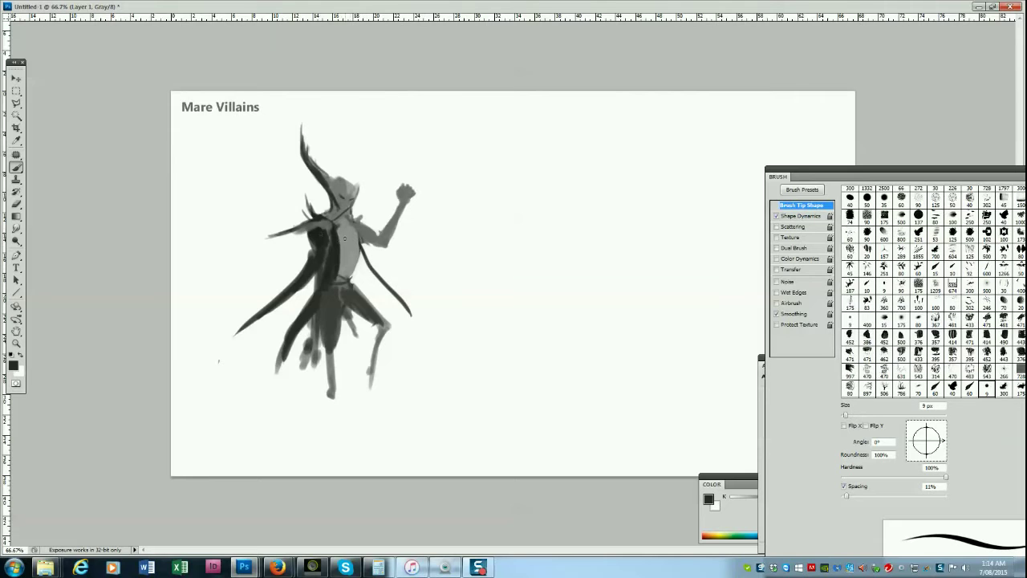
Paint a dark lapel running diagonally from the waist to the front shoulder.
key(bracketright)
key(bracketright)
drag(340, 250, 359, 217)
key(bracketleft)
key(bracketleft)
key(bracketleft)
key(bracketleft)
key(bracketleft)
key(bracketleft)
key(bracketleft)
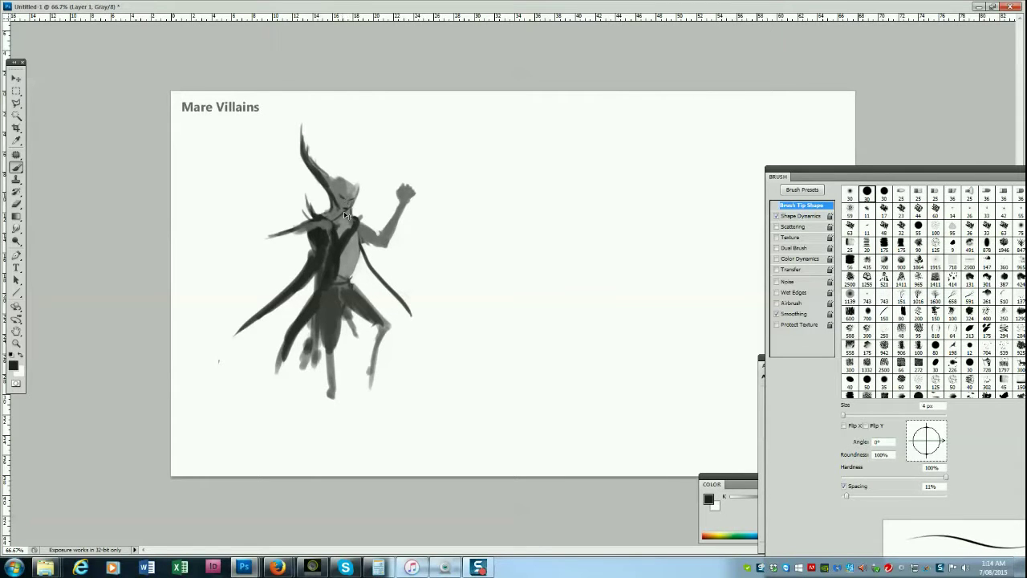
Paint a long whip-like line through the raised fist, curving above the head and winding down to foot level.
key(bracketright)
key(bracketright)
key(bracketright)
key(bracketright)
drag(409, 198, 436, 266)
drag(351, 151, 390, 173)
key(bracketright)
key(bracketright)
mouse_move(435, 265)
mouse_down()
mouse_move(462, 283)
mouse_move(447, 309)
mouse_move(445, 393)
mouse_up()
key(bracketleft)
key(bracketleft)
mouse_move(402, 186)
mouse_down()
mouse_move(338, 147)
mouse_move(321, 114)
mouse_up()
key(bracketright)
key(bracketleft)
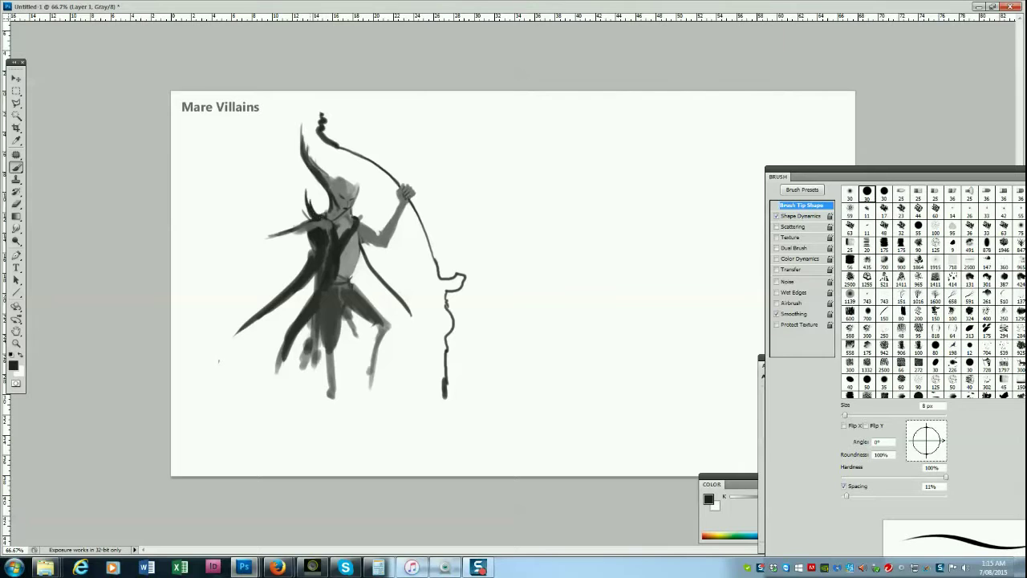
Paint the other arm bent with its hand on the hip using a 10 px brush, and darken the trouser knee.
key(bracketright)
key(bracketright)
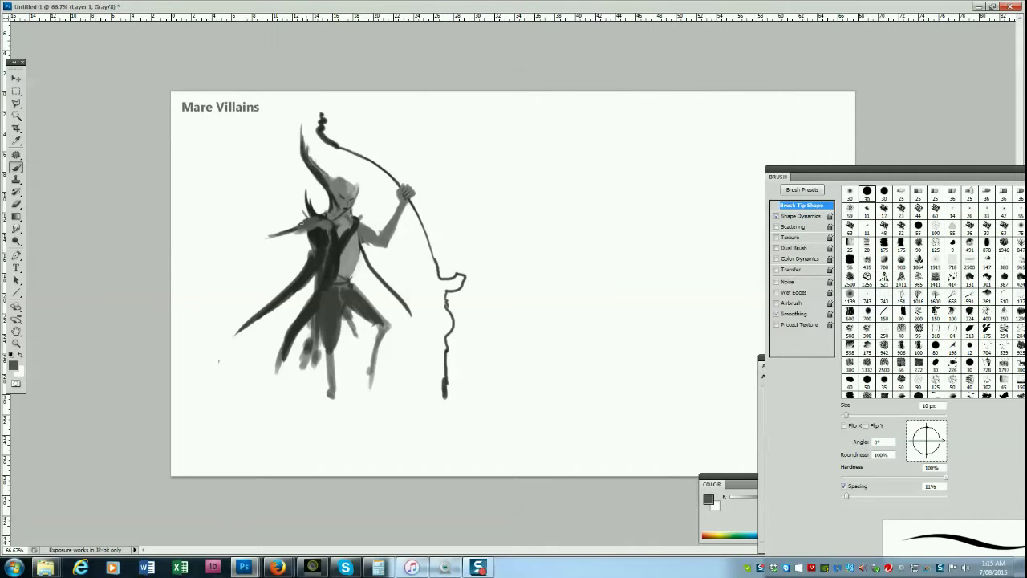
mouse_move(299, 233)
mouse_down()
mouse_move(289, 260)
mouse_move(311, 286)
mouse_move(293, 250)
mouse_move(301, 276)
mouse_up()
alt+click(347, 246)
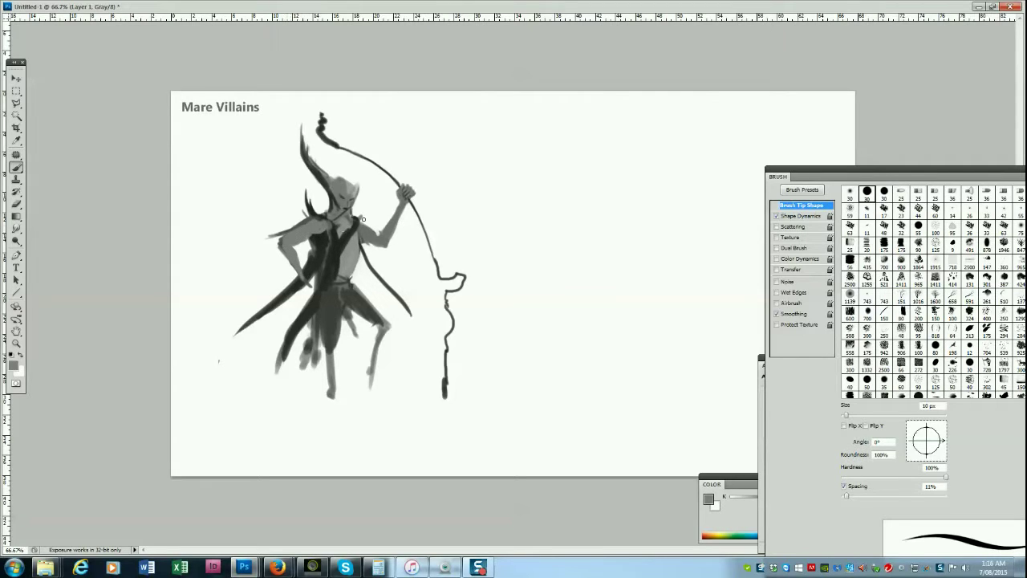
drag(307, 282, 312, 287)
alt+click(330, 341)
drag(325, 340, 335, 349)
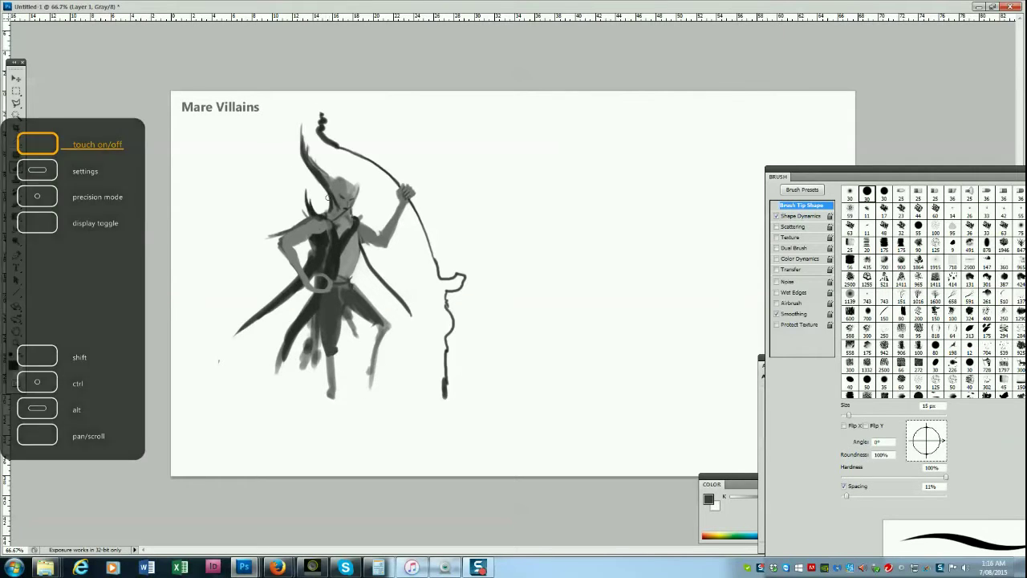
Paint the mouth and chin details of the face with a small brush and sampled greys.
key([)
alt+click(342, 217)
drag(338, 214, 342, 217)
alt+click(340, 209)
key([)
key([)
alt+click(341, 217)
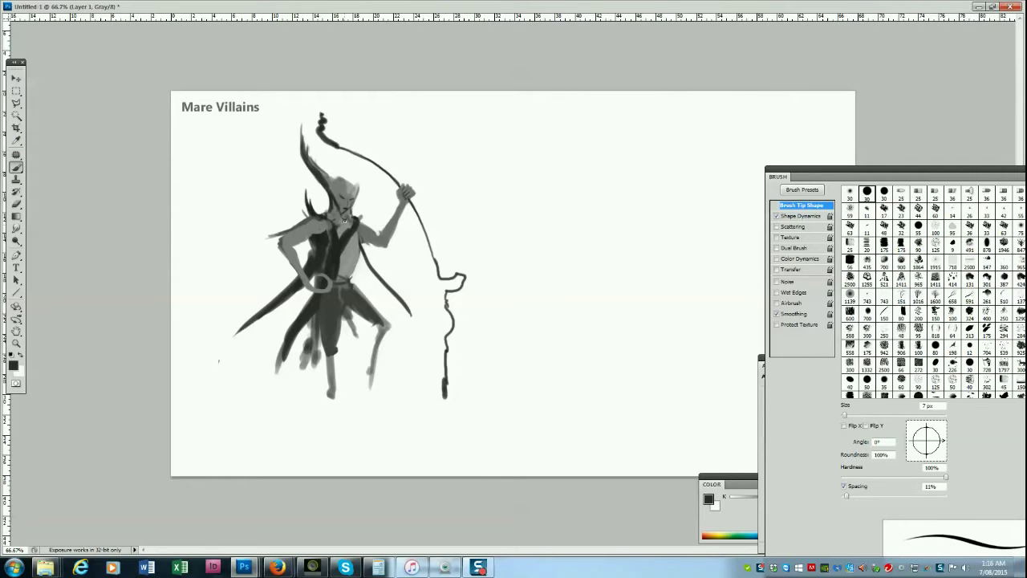
key(bracketright)
key(bracketright)
key(bracketright)
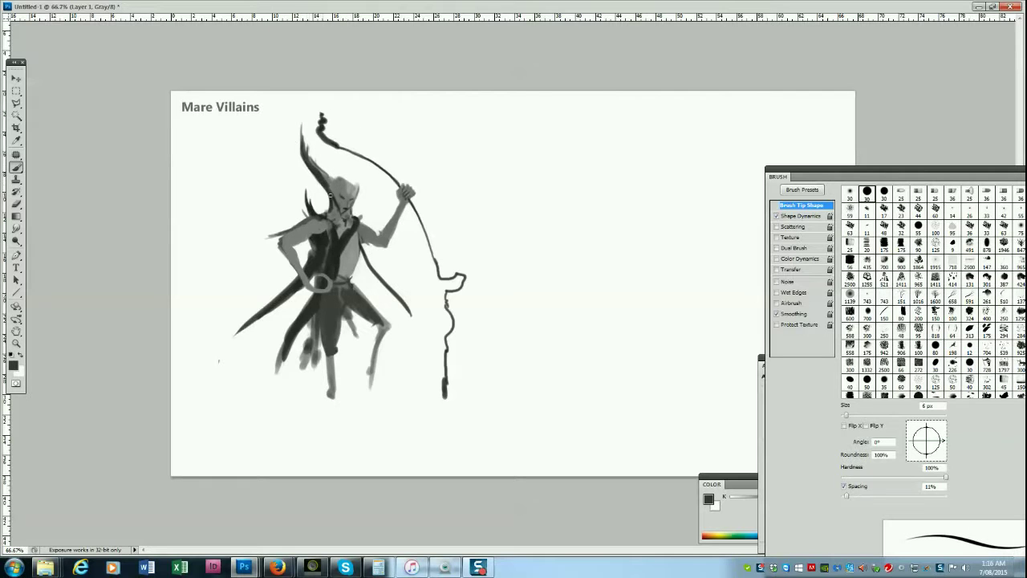
Deepen the dark shading on both trouser legs and around the waist with a larger brush.
key(bracketright)
key(bracketright)
key(bracketright)
key(bracketright)
key(bracketright)
drag(322, 319, 327, 354)
key(bracketleft)
drag(376, 327, 328, 284)
Paint a lighter grey sampled from the arm over the villain's cheek and chin with a small brush.
key(bracketleft)
key(bracketleft)
key(bracketleft)
key(bracketleft)
alt+click(296, 258)
key(bracketright)
drag(346, 199, 340, 209)
key(bracketleft)
key(bracketleft)
Add fine dark lines around the mouth and chin with a tiny brush of about 2 px.
alt+click(356, 228)
key(bracketleft)
key(bracketleft)
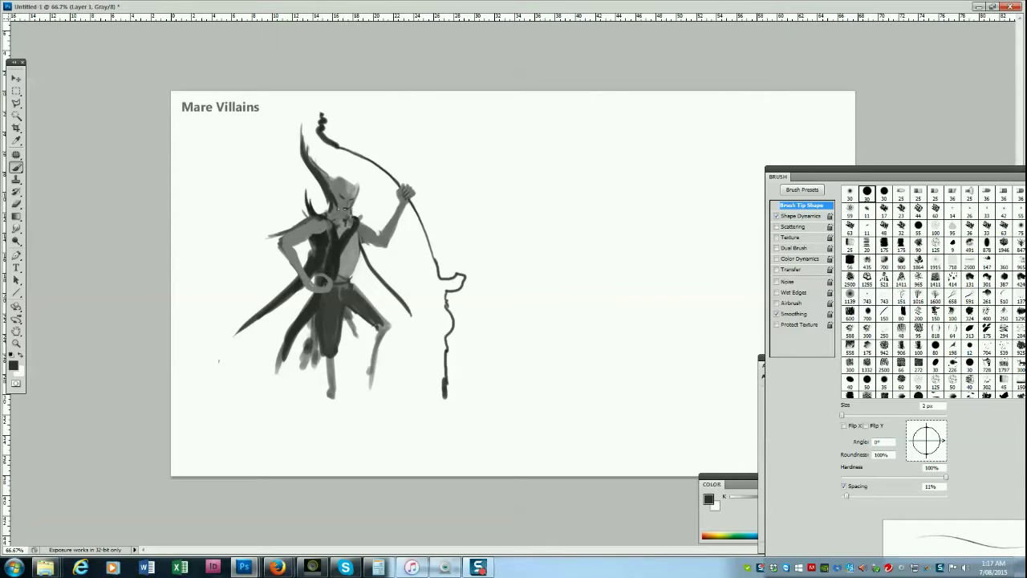
key(bracketright)
alt+click(345, 209)
drag(348, 206, 342, 211)
Paint a thin dark coat strand sweeping from behind the elbow down and outward with a 6 px brush.
key(bracketright)
key(bracketright)
key(bracketright)
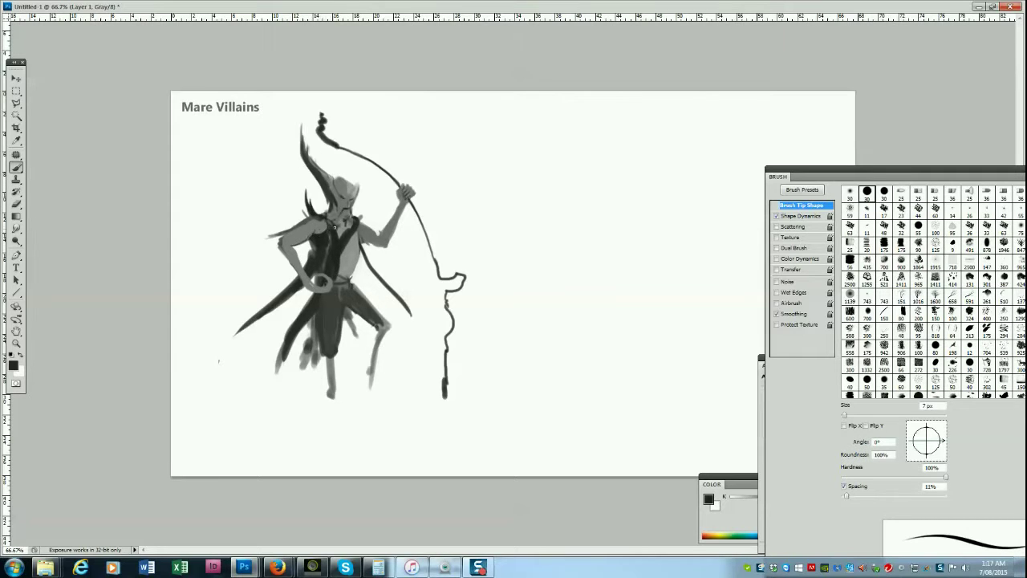
key(bracketright)
key(bracketright)
key(bracketright)
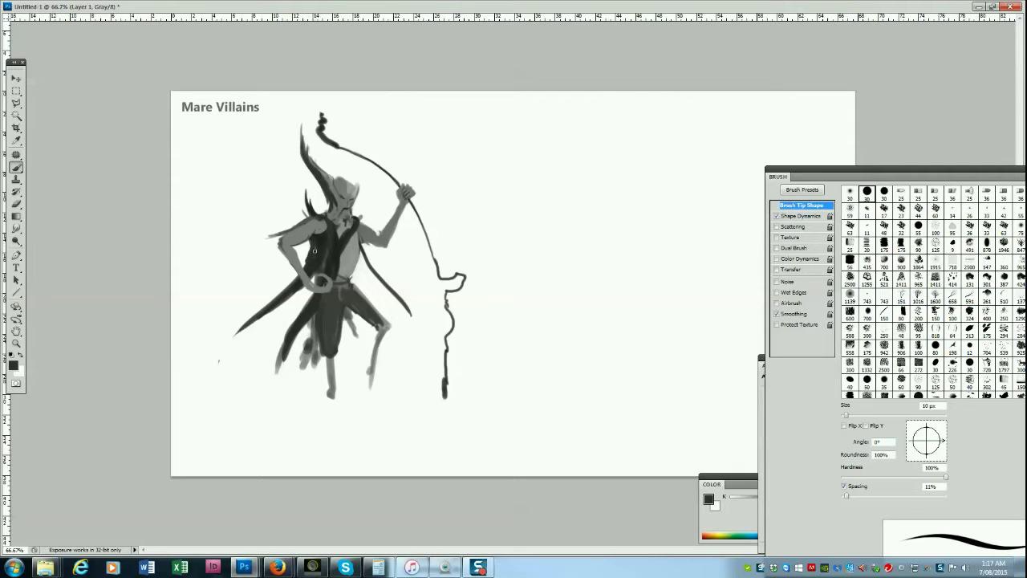
key(bracketleft)
key(bracketleft)
key(bracketleft)
key(bracketleft)
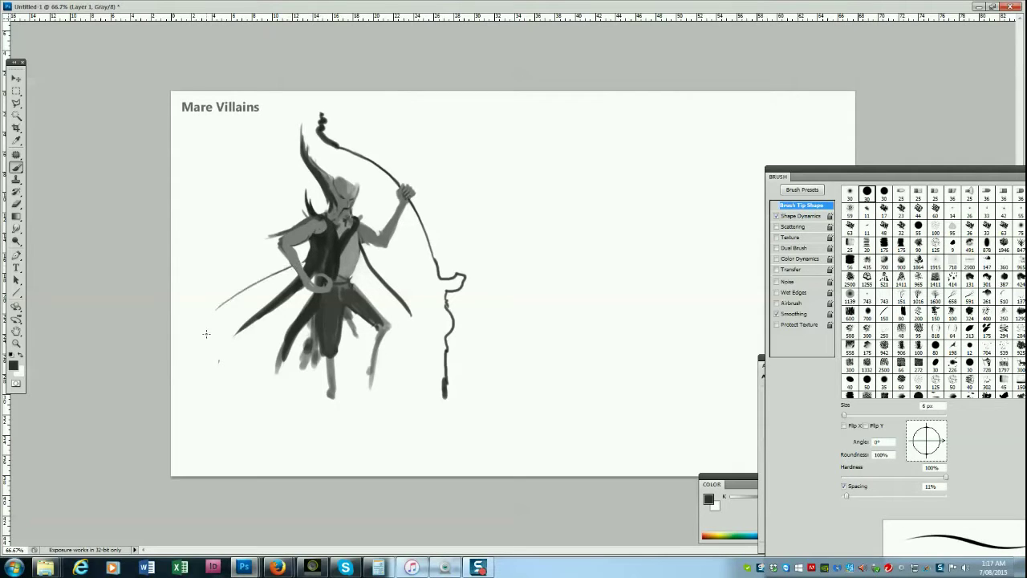
drag(273, 277, 207, 328)
Extend the coat tail below the thin strand into a long tapering point.
key(bracketright)
key(bracketright)
key(bracketright)
key(bracketright)
key(bracketright)
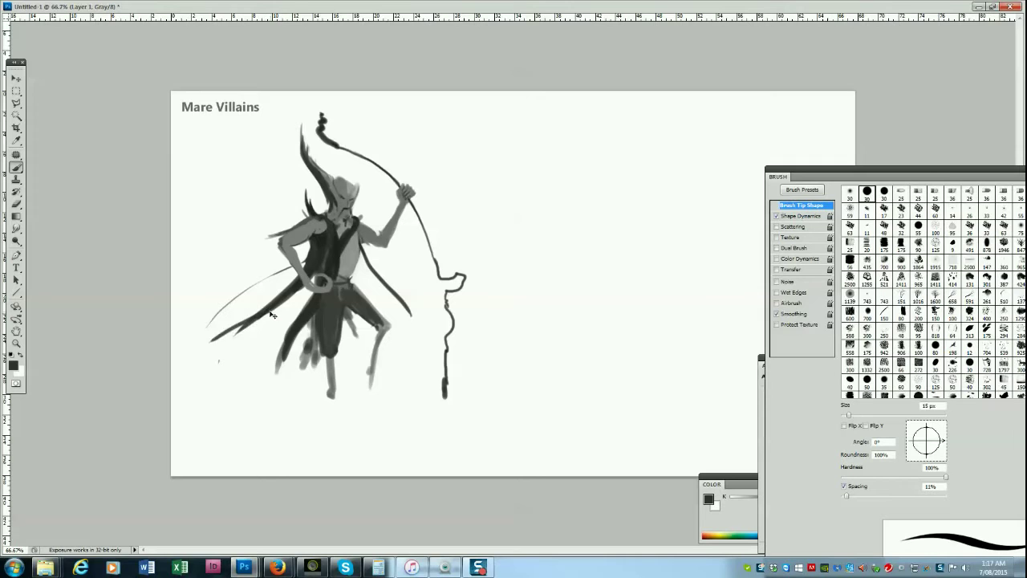
key(bracketleft)
key(bracketleft)
key(bracketleft)
key(bracketleft)
Darken the coat from the chest down past the hip with a dark grey sampled from the torso.
key(bracketright)
key(bracketright)
alt+click(316, 255)
mouse_move(326, 250)
mouse_down()
mouse_move(325, 274)
mouse_move(301, 313)
mouse_up()
key(bracketleft)
key(bracketright)
key(bracketleft)
Touch up the hand on the hip and lengthen the front coat tail downward in dark grey.
key(z)
key(b)
alt+click(321, 288)
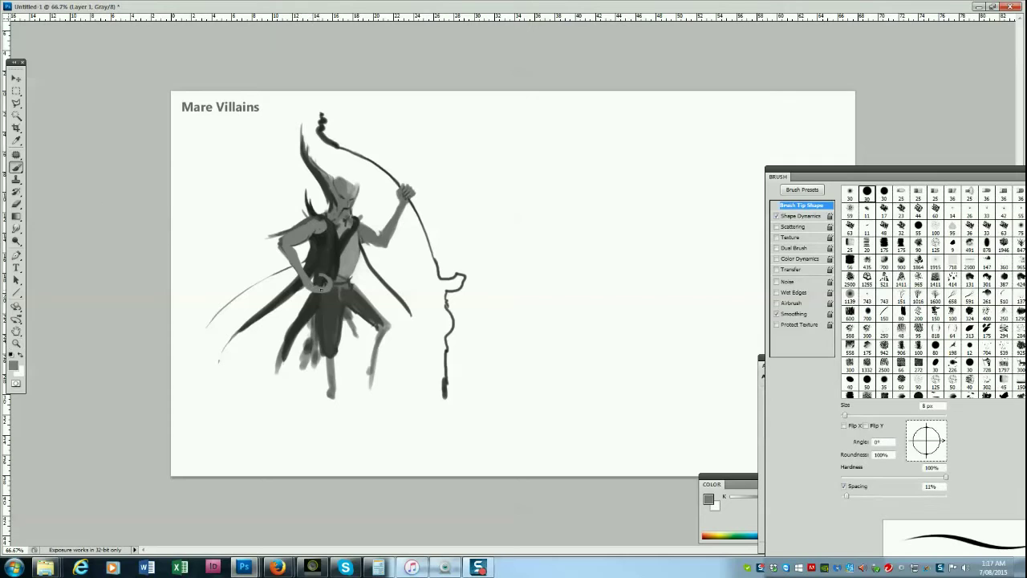
alt+click(326, 219)
key(bracketright)
key(bracketright)
key(bracketright)
drag(307, 297, 280, 385)
Add dark shading to the standing leg's knee and the bent leg's thigh with a 10 px brush.
key(bracketleft)
key(bracketleft)
key(bracketright)
drag(323, 354, 329, 360)
key(bracketleft)
key(bracketright)
drag(357, 314, 367, 325)
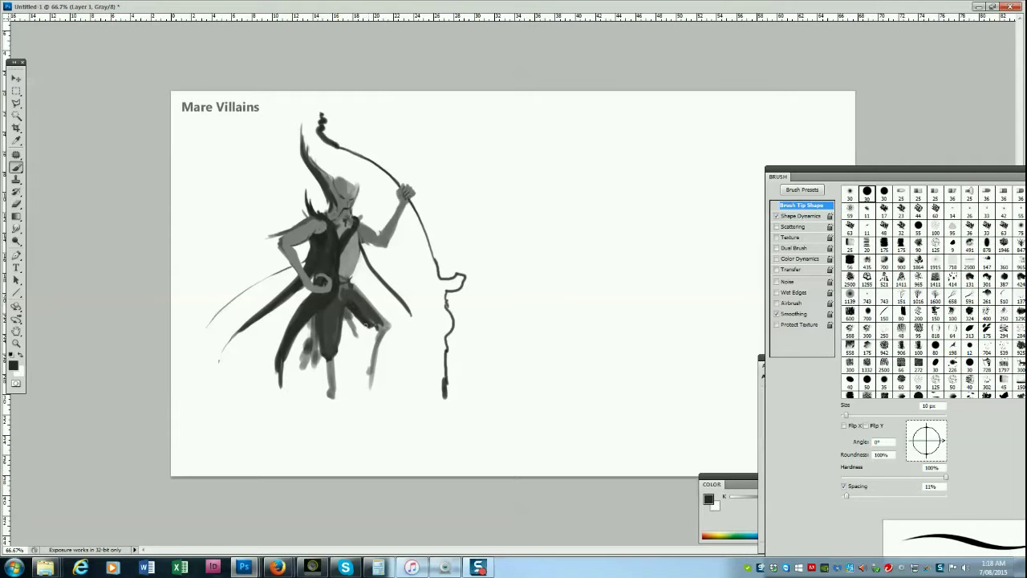
drag(370, 308, 382, 328)
Paint dark strokes defining the bent leg's shin and foot, and fill in the standing leg's lower part and foot.
key(bracketleft)
key(bracketleft)
key(bracketleft)
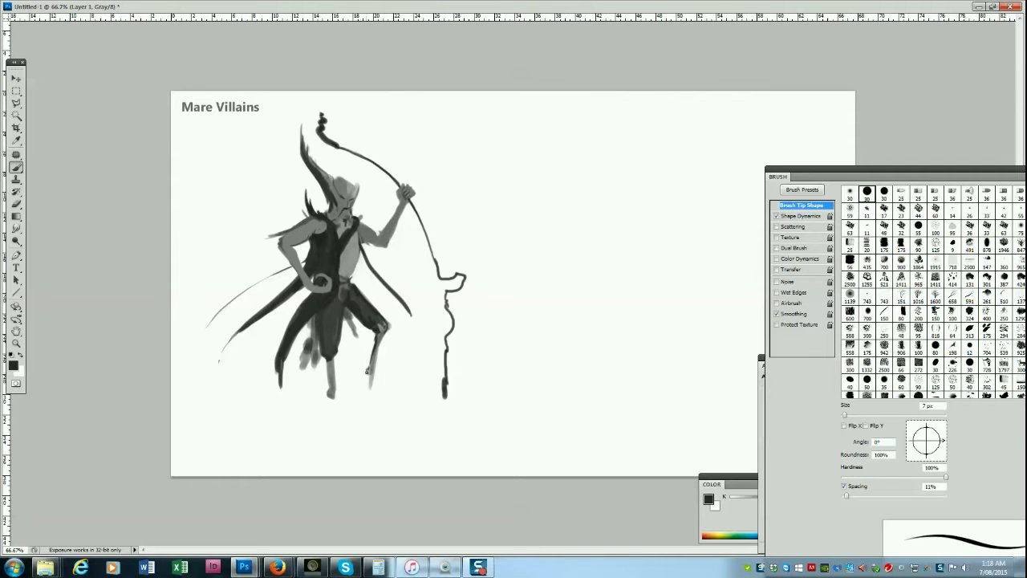
drag(374, 366, 376, 353)
key(bracketright)
key(bracketright)
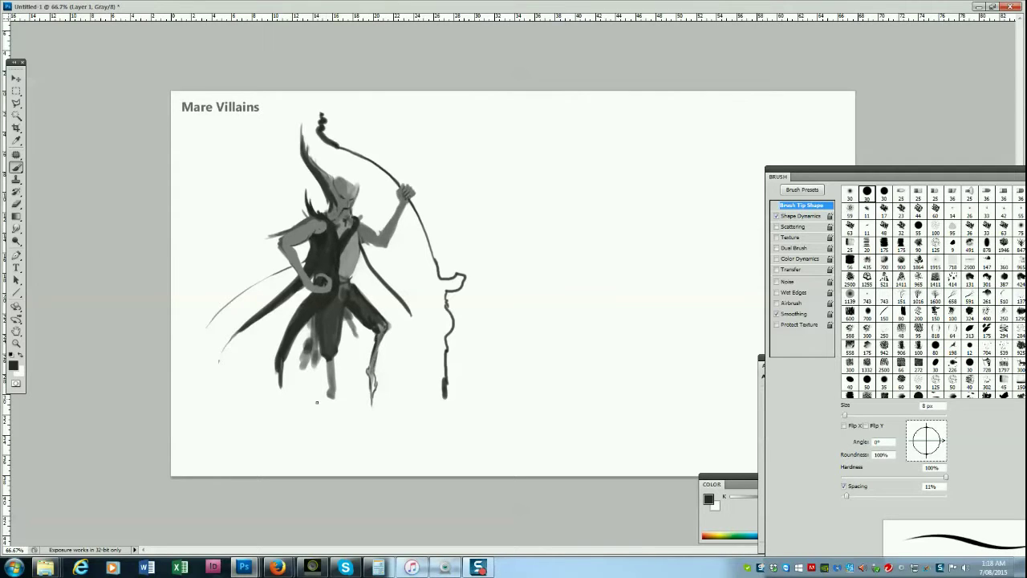
alt+click(329, 362)
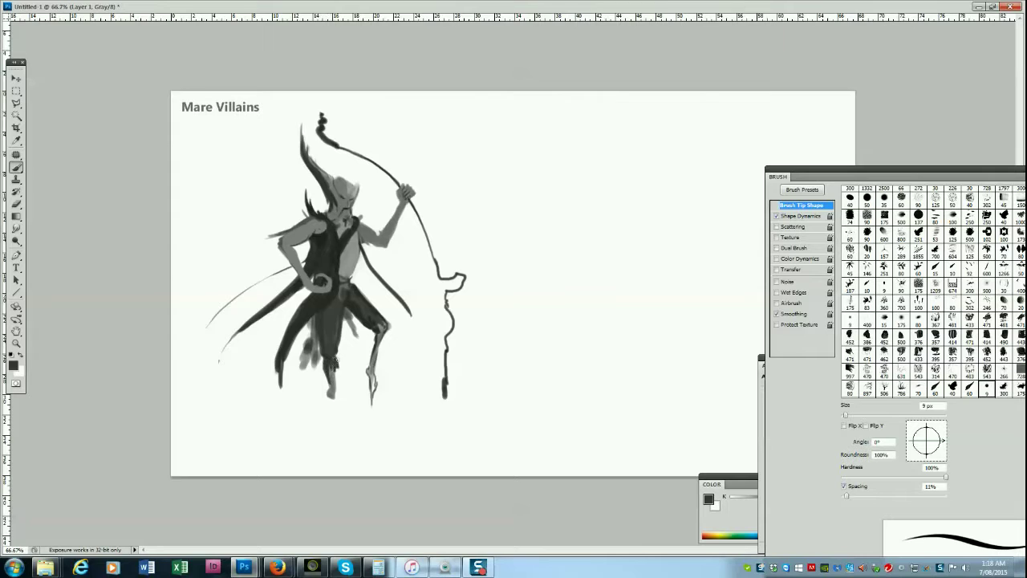
drag(337, 356, 332, 404)
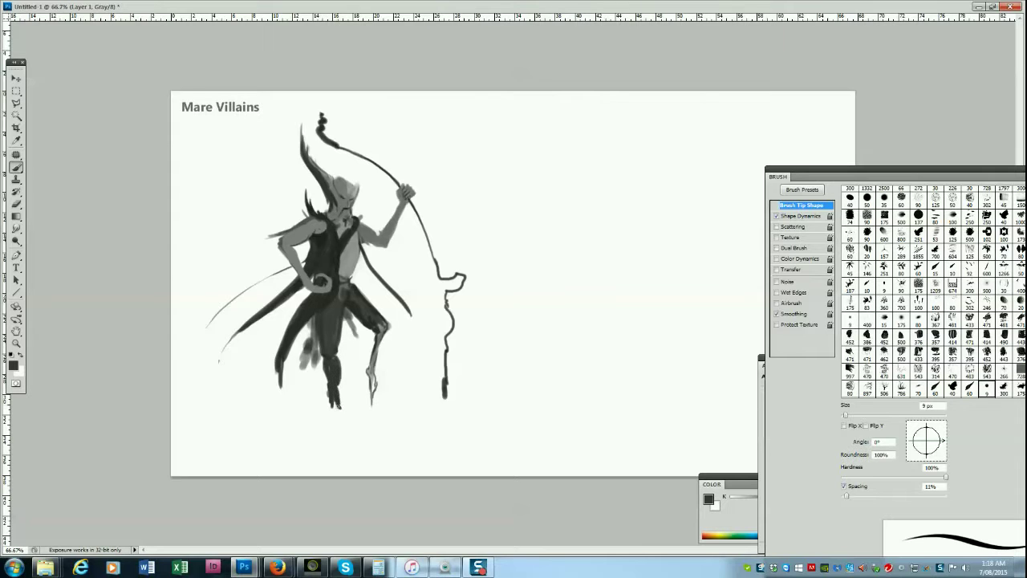
Erase the bent leg's foot and repaint it as a slim tapering point in sampled mid grey.
click(16, 204)
drag(378, 372, 373, 406)
click(16, 167)
alt+click(371, 364)
key(bracketleft)
key(bracketleft)
key(bracketleft)
drag(373, 370, 370, 405)
key(bracketleft)
key(bracketleft)
key(bracketright)
key(bracketright)
key(bracketright)
key(bracketright)
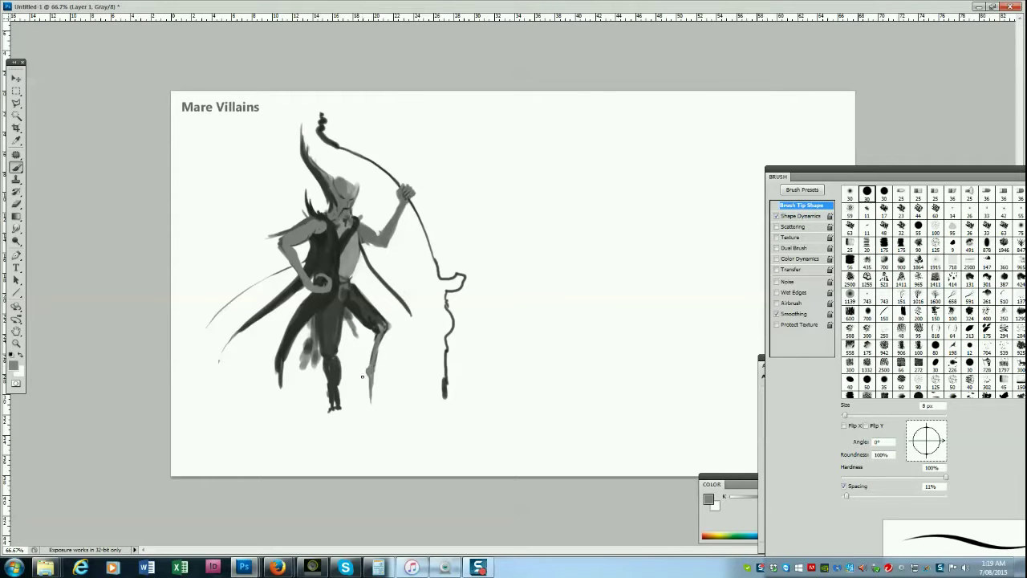
Touch up the hip hand, lighten the bent thigh with sampled grey, and darken the standing thigh with a 20 px brush.
alt+click(318, 282)
alt+click(291, 233)
alt+click(282, 327)
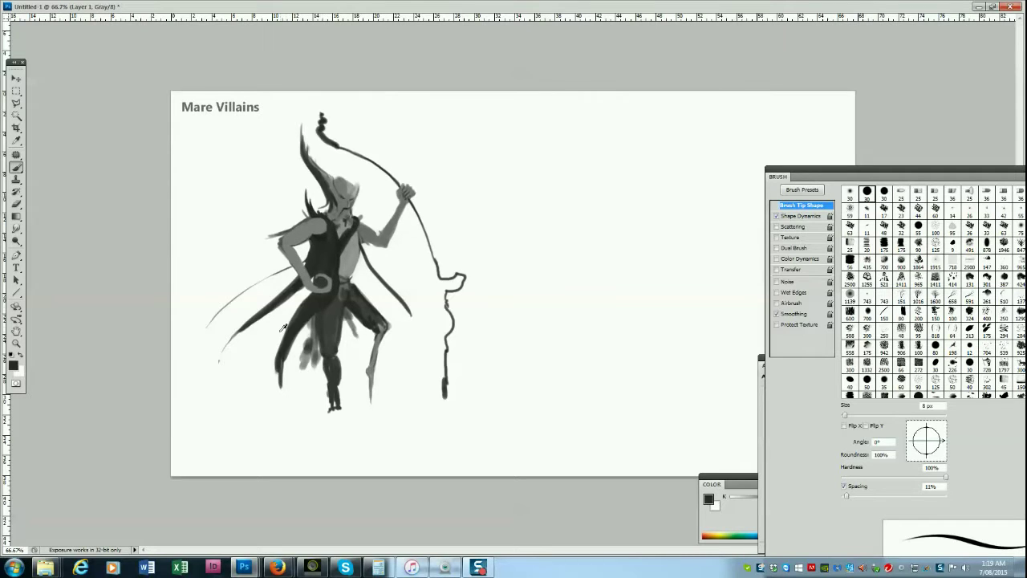
key(x)
key(x)
alt+click(343, 294)
alt+click(345, 291)
drag(347, 287, 369, 309)
key(bracketright)
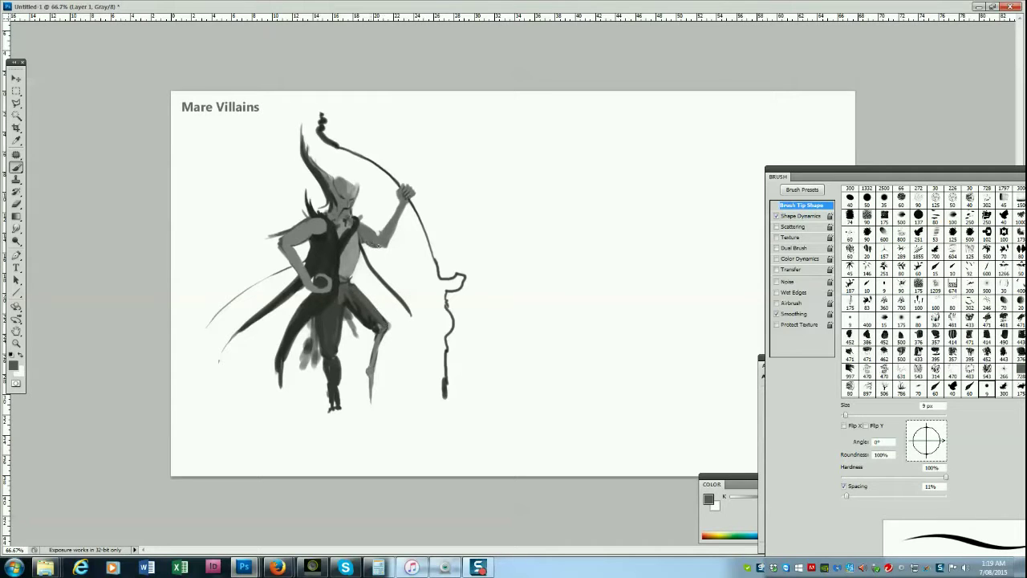
key(period)
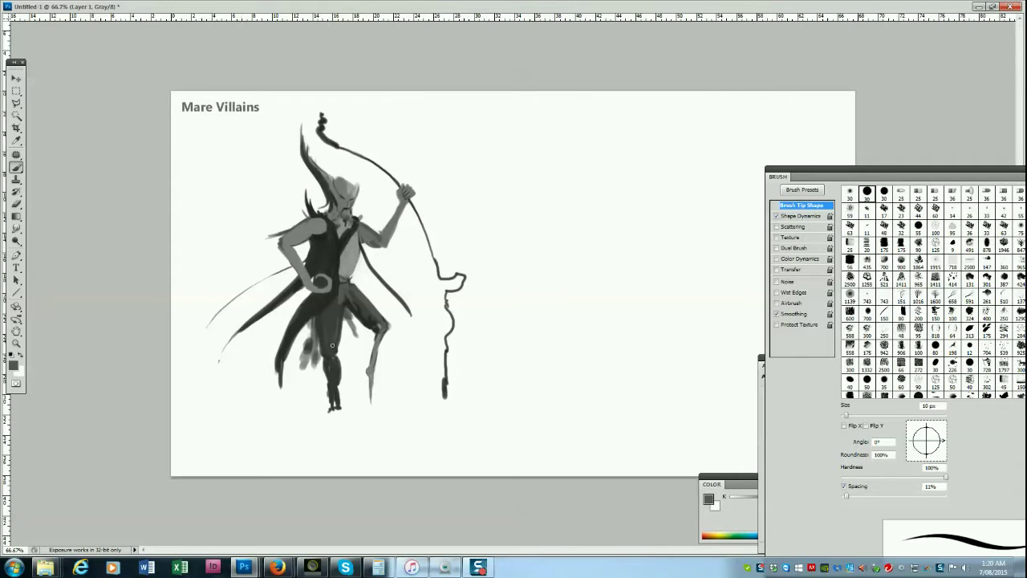
key(bracketright)
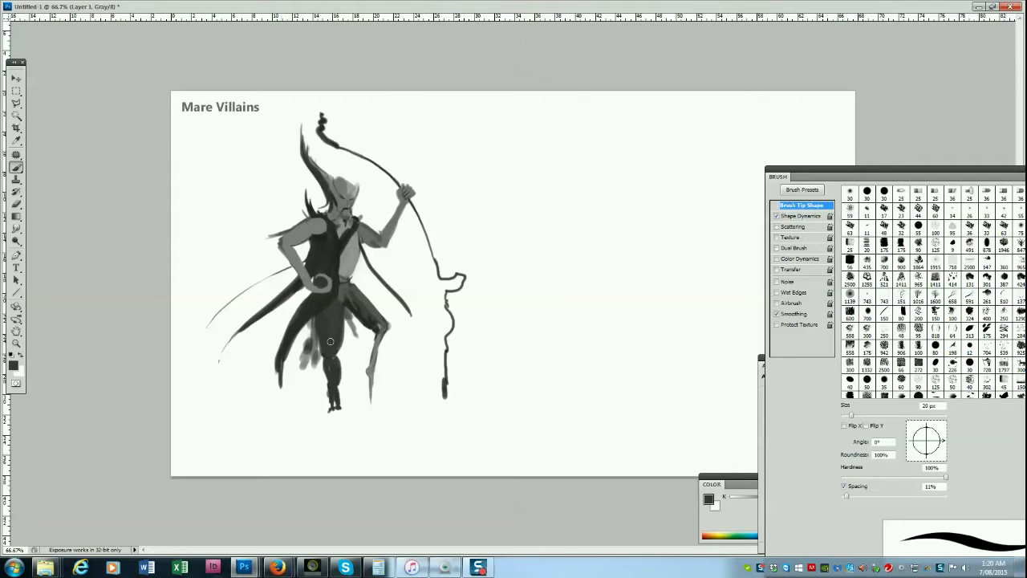
Erase the standing leg below the knee and the faint coat strands behind both legs.
click(16, 204)
drag(330, 360, 337, 406)
key(bracketright)
drag(346, 315, 349, 337)
mouse_move(318, 358)
mouse_down()
mouse_move(315, 326)
mouse_move(301, 380)
mouse_up()
Repaint the front coat tail in dark grey and round off the standing leg's knee with sampled greys.
key(b)
drag(325, 367, 324, 360)
alt+click(302, 315)
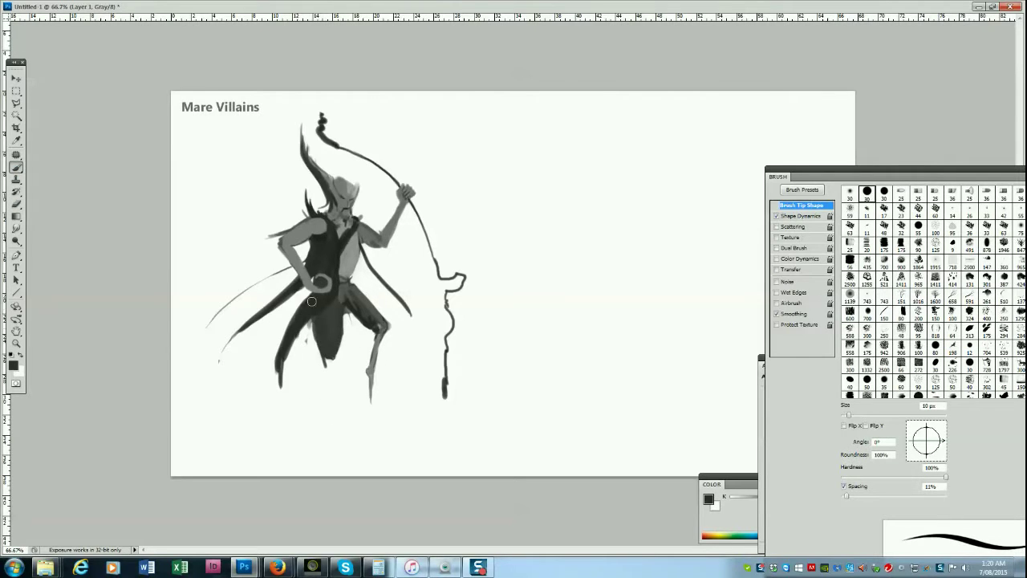
mouse_move(290, 327)
mouse_down()
mouse_move(306, 305)
mouse_move(278, 395)
mouse_up()
key(bracketleft)
key(bracketleft)
alt+click(337, 330)
mouse_move(327, 366)
mouse_down()
mouse_move(342, 319)
mouse_move(334, 367)
mouse_up()
alt+click(355, 301)
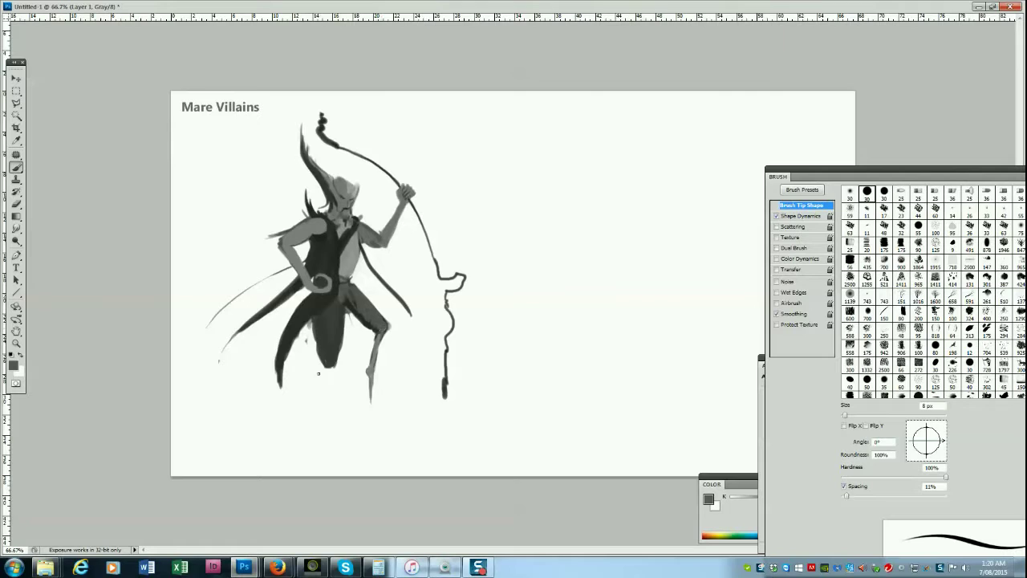
Add small details to the belly and face with a fine brush and greys sampled from the figure.
alt+click(351, 275)
key(bracketleft)
key(bracketleft)
key(bracketleft)
key(bracketleft)
key(bracketleft)
key(bracketleft)
alt+click(336, 203)
key(bracketleft)
key(bracketright)
key(bracketright)
alt+click(296, 245)
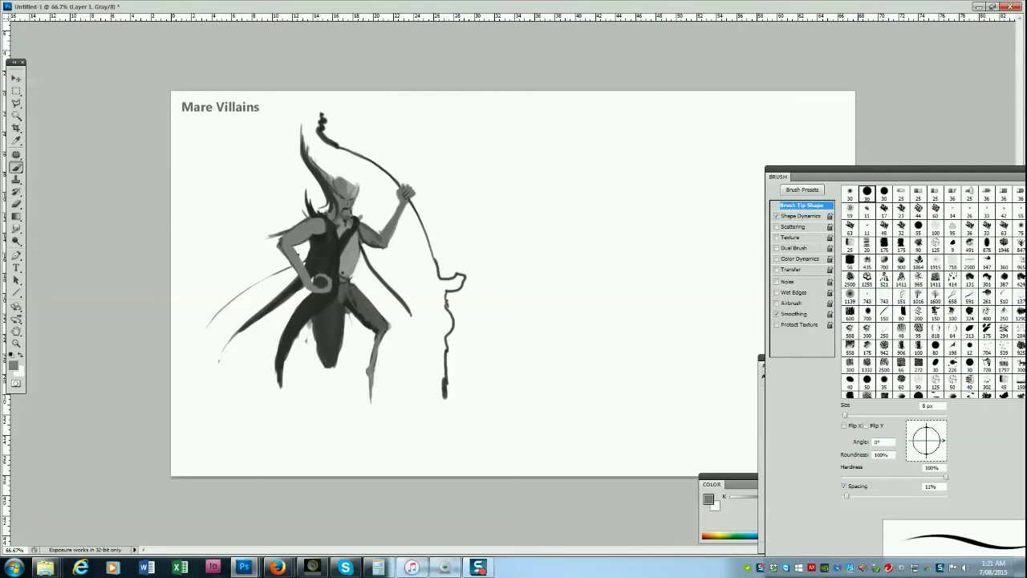
Darken the coat around the hip hand and clean up the hand's shape with its own grey.
alt+click(316, 271)
drag(316, 273, 326, 302)
alt+click(328, 284)
key(bracketleft)
key(bracketleft)
key(bracketleft)
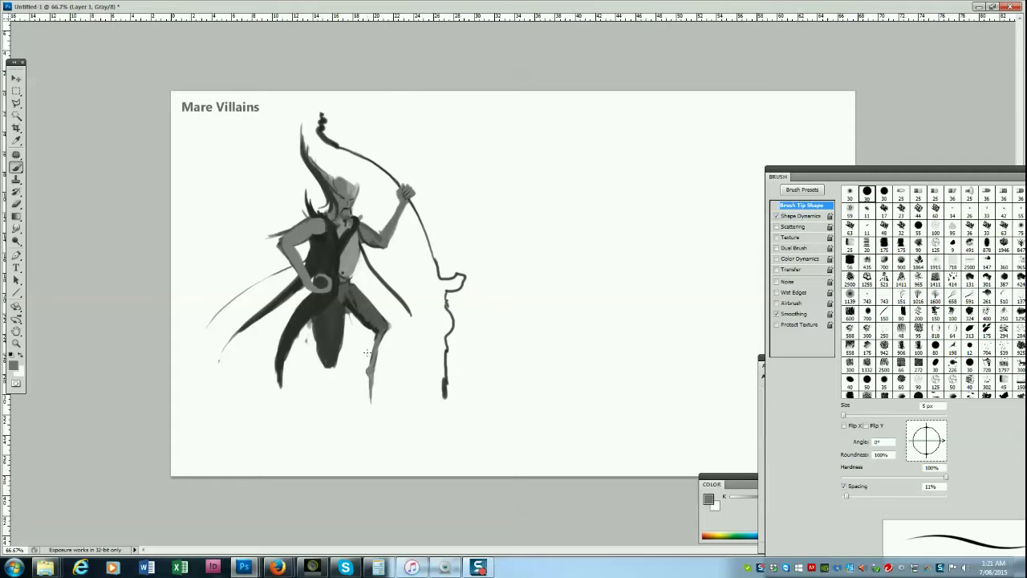
Paint a new dark lower leg for the standing leg, bulging at the calf and tapering to a pointed foot.
alt+click(334, 359)
key(bracketright)
key(bracketright)
key(bracketright)
key(bracketright)
key(bracketright)
mouse_move(328, 369)
mouse_down()
mouse_move(315, 379)
mouse_move(319, 387)
mouse_move(324, 371)
mouse_move(323, 419)
mouse_up()
key(bracketright)
key(bracketright)
key(bracketright)
key(bracketleft)
key(bracketleft)
key(bracketleft)
key(bracketright)
key(bracketright)
key(bracketright)
Add a short dark grey stroke along the swept-back horn near its tip with an 8 px brush.
key(bracketleft)
key(bracketleft)
key(bracketleft)
key(bracketleft)
key(bracketleft)
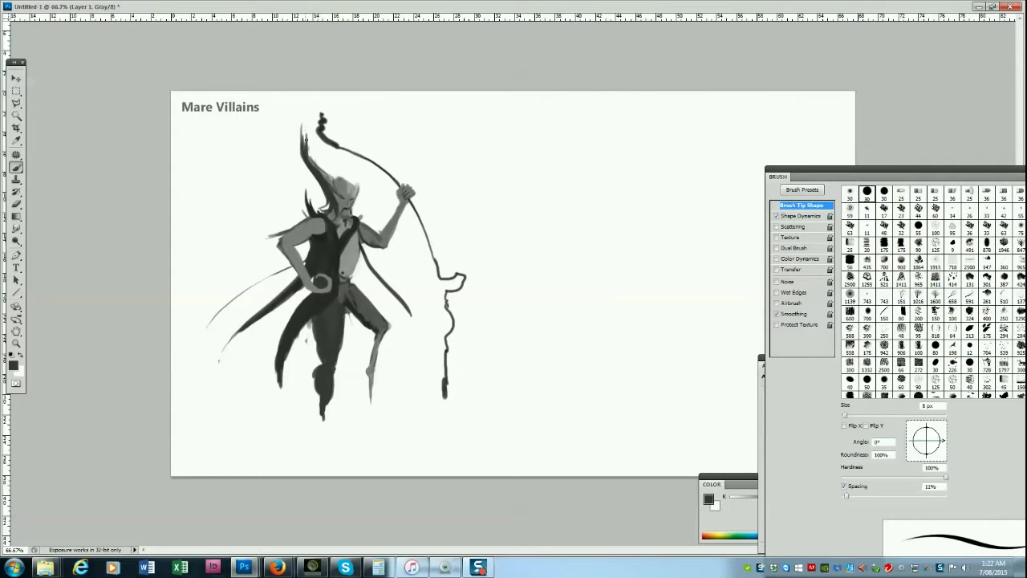
drag(306, 140, 314, 164)
Thicken the lower half of the whip in dark grey, from its hanging end up past the bend.
key(bracketright)
key(bracketright)
key(bracketright)
key(bracketright)
key(bracketleft)
key(bracketleft)
mouse_move(446, 375)
mouse_down()
mouse_move(447, 404)
mouse_move(446, 294)
mouse_move(462, 287)
mouse_move(440, 279)
mouse_move(434, 254)
mouse_up()
key(bracketleft)
key(bracketleft)
key(bracketright)
key(bracketright)
key(bracketright)
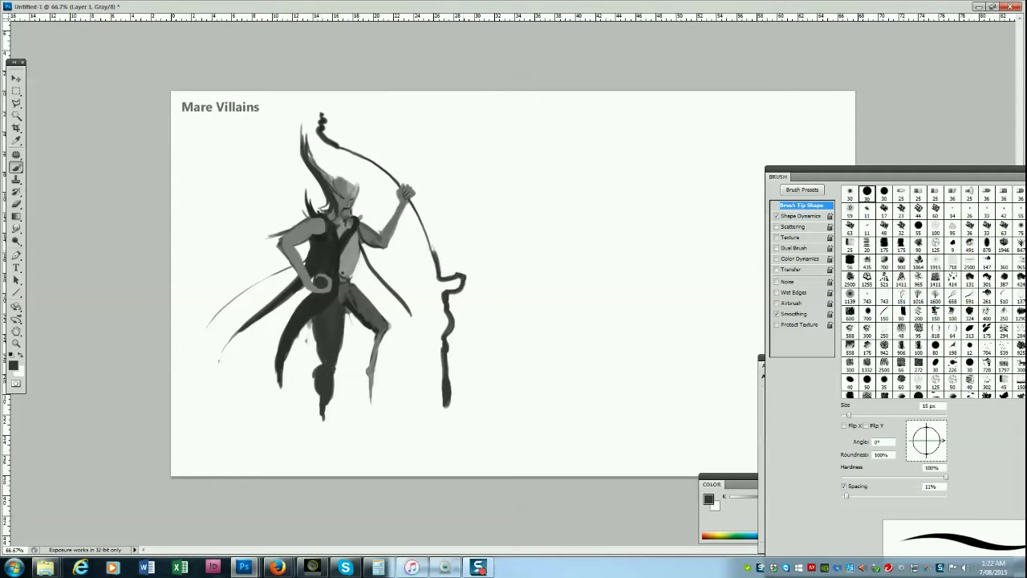
Thicken the whip in dark grey between the raised hand and the bend.
key(bracketleft)
key(bracketleft)
drag(412, 204, 431, 252)
key(bracketleft)
key(bracketleft)
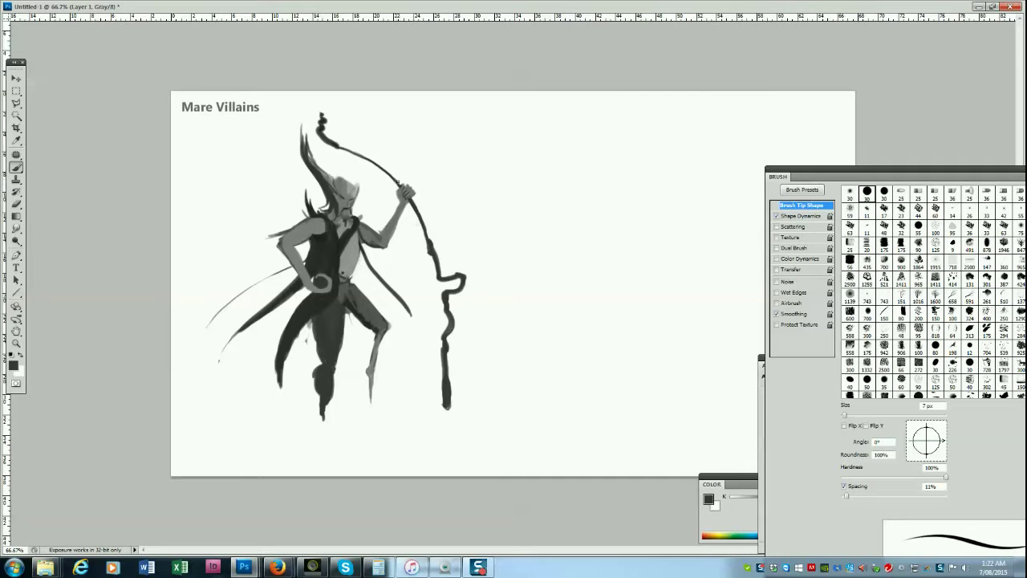
Taper the front coat tail to a thin curved tip and add a fine dark strand to the rear tail.
key(e)
mouse_move(284, 374)
mouse_down()
mouse_move(280, 412)
mouse_move(280, 382)
mouse_move(285, 402)
mouse_up()
click(17, 167)
alt+click(292, 337)
key([)
key([)
drag(248, 328, 238, 370)
Refine the dark coat area around the hip hand with a 20 to 30 px brush.
key(bracketright)
key(bracketright)
key(bracketright)
key(bracketright)
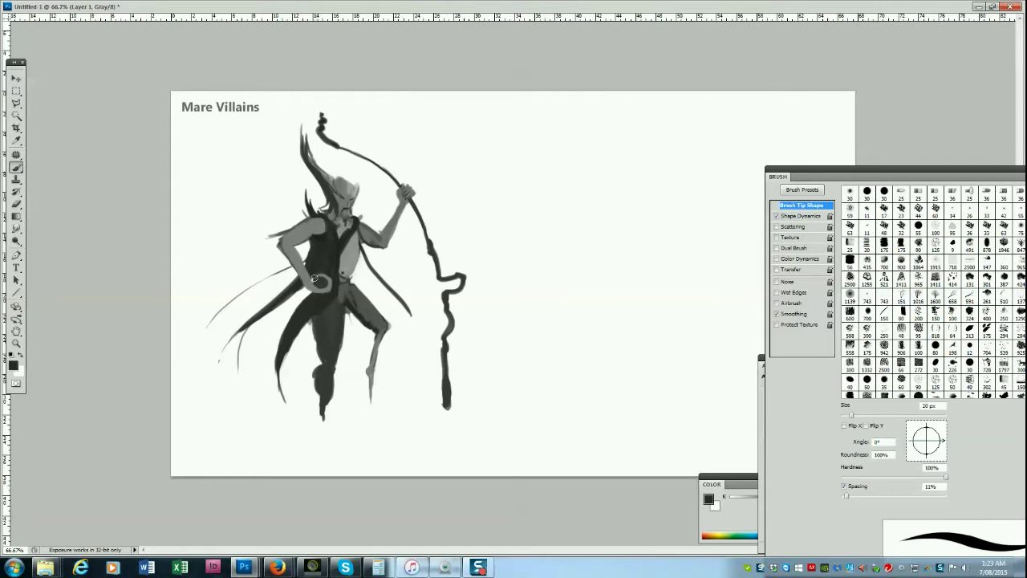
key(bracketright)
key(bracketright)
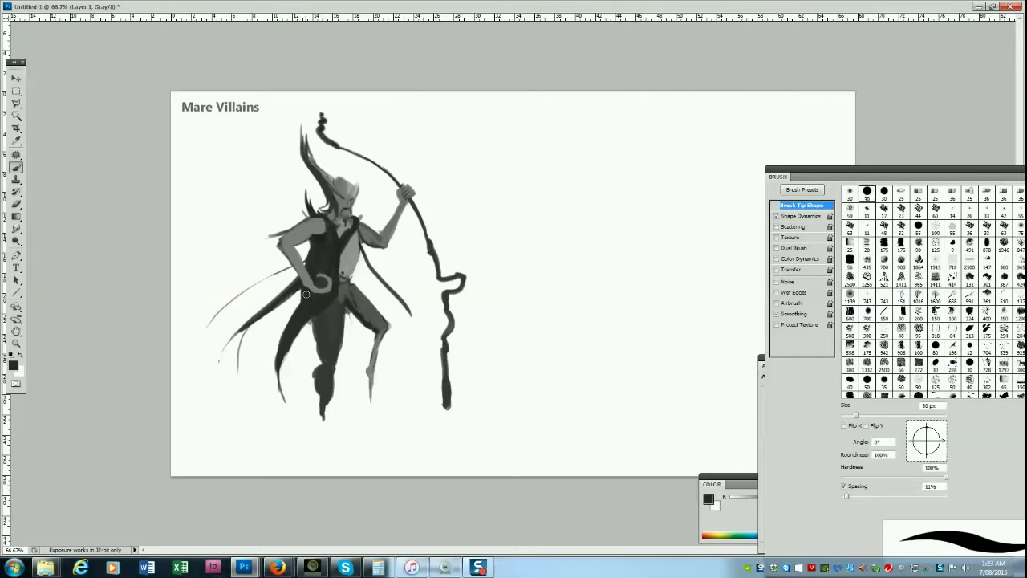
Touch up the belly and face with greys sampled from the figure, going down to a 6 px brush.
alt+click(348, 267)
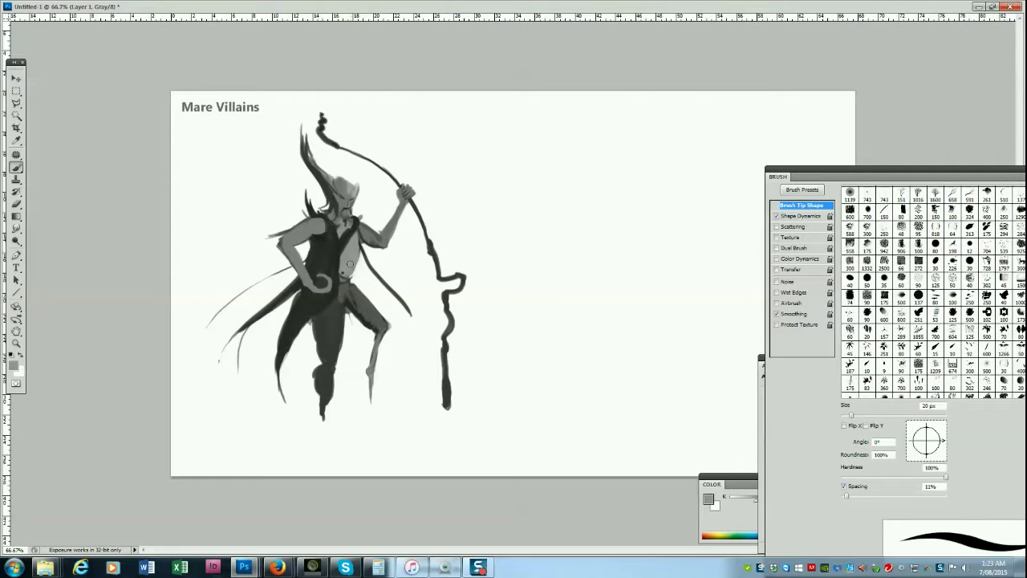
key(bracketleft)
alt+click(343, 188)
key(bracketleft)
key(bracketleft)
key(bracketleft)
key(bracketleft)
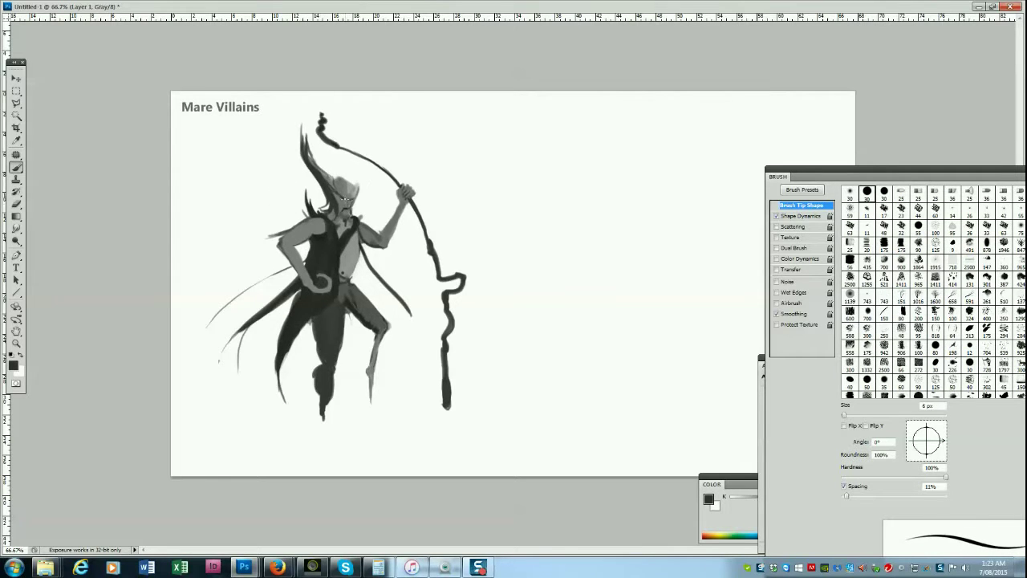
Shade the groin and thigh of the bent leg with sampled dark greys and a 7 to 8 px brush.
key(bracketright)
key(bracketright)
mouse_move(359, 265)
mouse_down()
mouse_move(355, 322)
mouse_move(374, 326)
mouse_move(361, 324)
mouse_up()
alt+click(353, 311)
alt+click(369, 321)
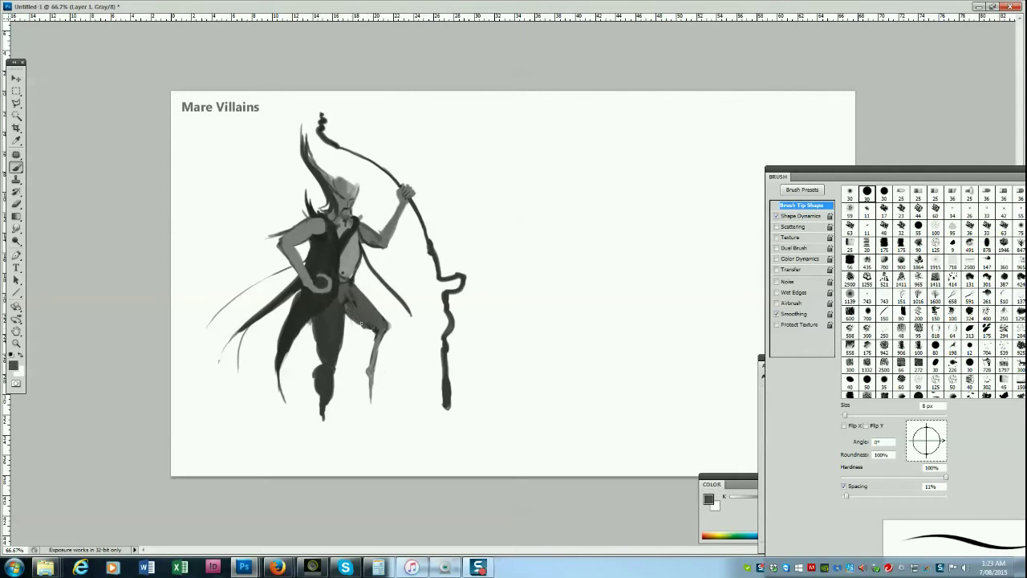
key(bracketleft)
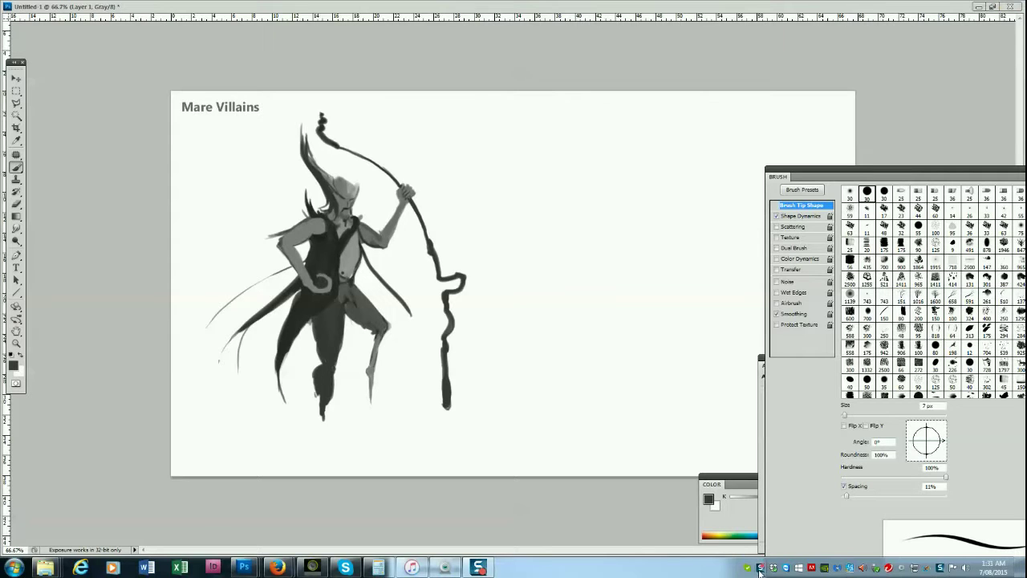
click(368, 327)
alt+click(364, 326)
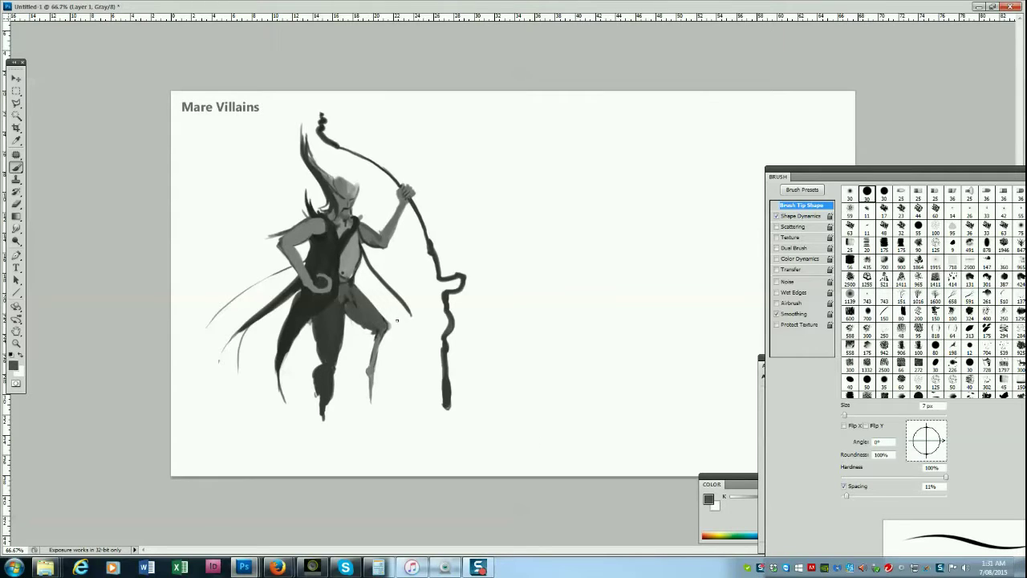
Select the bent leg with the lasso and rotate it slightly clockwise, toward the standing leg.
key(l)
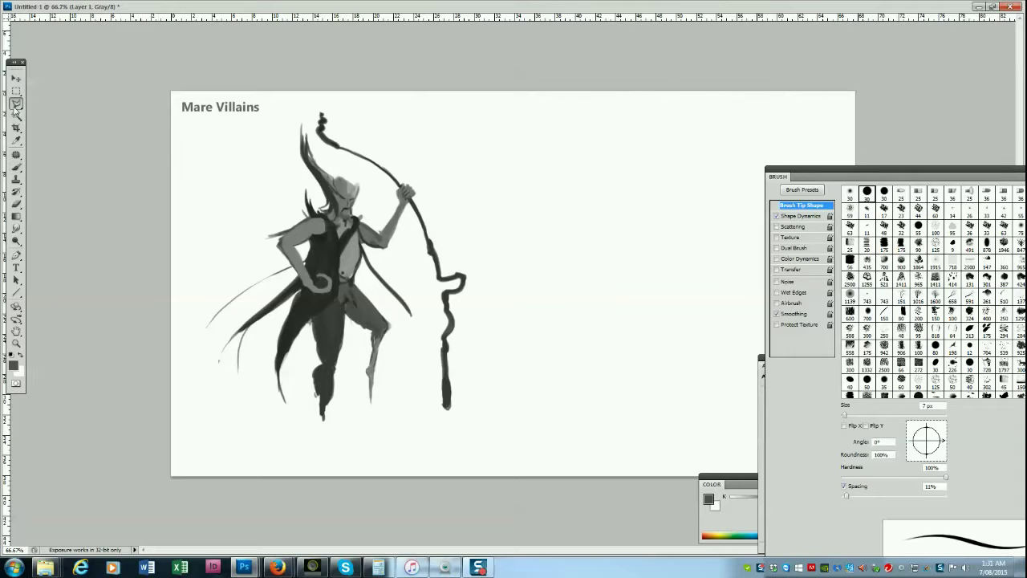
mouse_move(347, 314)
mouse_down()
mouse_move(373, 419)
mouse_move(358, 280)
mouse_move(349, 314)
mouse_up()
key(ctrl+t)
drag(424, 351, 377, 418)
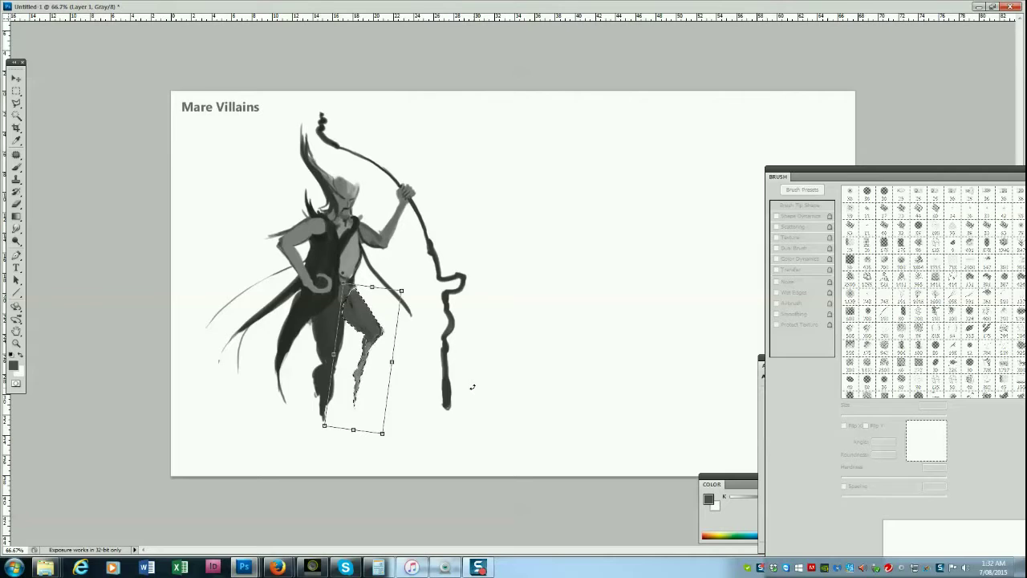
key(Return)
Switch the canvas from full screen to an enlarged floating window and clear the leg selection.
key(f)
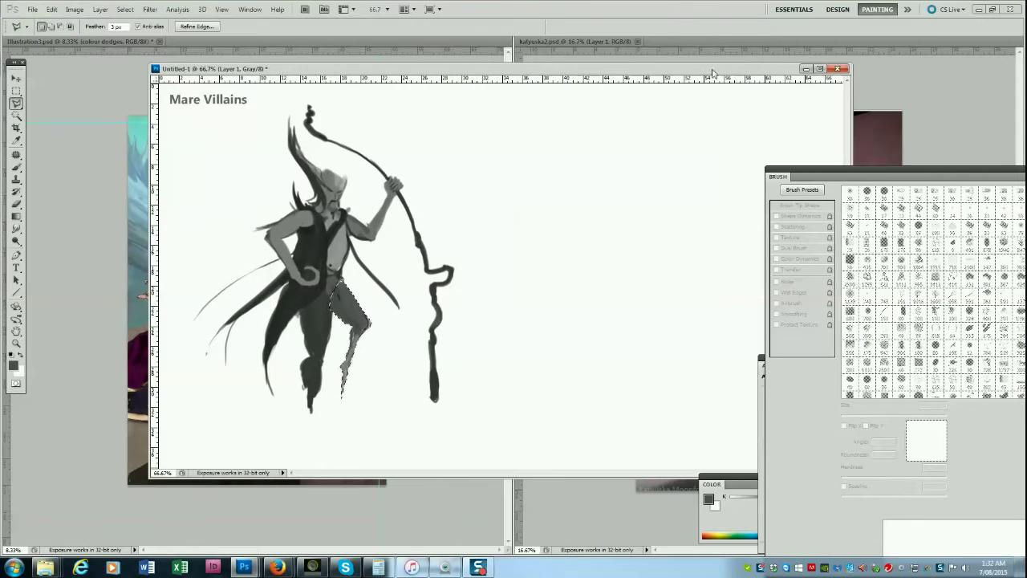
drag(746, 471, 883, 498)
click(125, 9)
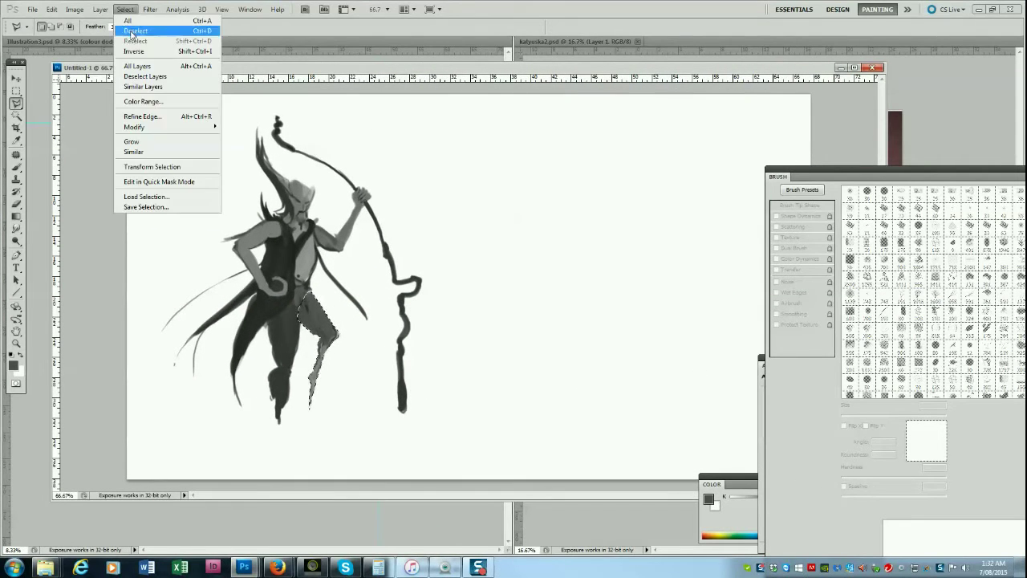
click(141, 32)
Smooth the rotated leg's knee and thigh with a 9 px brush and greys sampled from the legs.
click(17, 165)
key(bracketright)
key(bracketright)
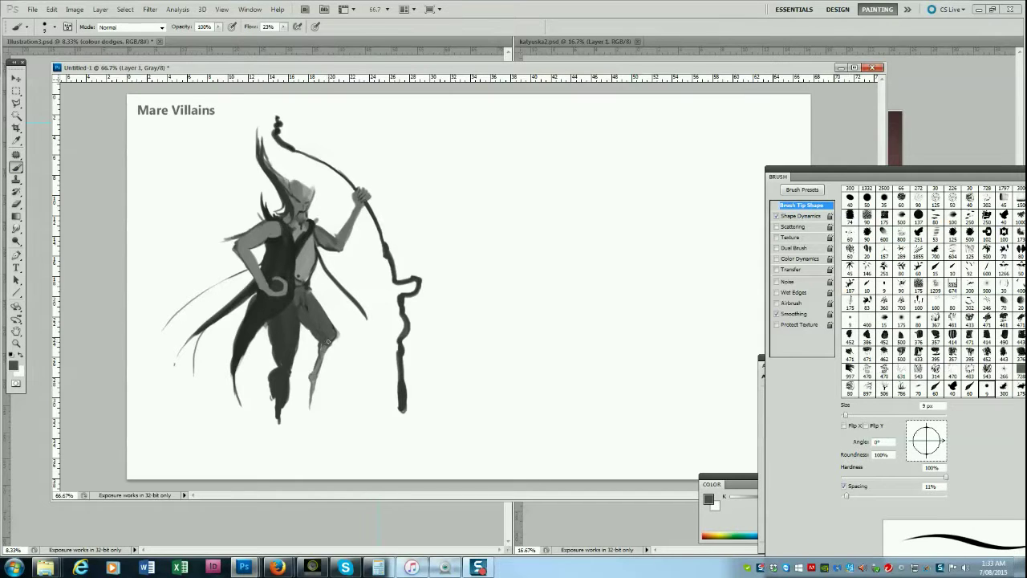
alt+click(289, 344)
alt+click(296, 331)
Paint a long tapering dark grey stroke beside the whip, with a thin curved tip at its upper end.
key(bracketright)
key(bracketright)
key(bracketright)
key(bracketleft)
mouse_move(486, 386)
mouse_down()
mouse_move(481, 418)
mouse_move(494, 302)
mouse_up()
alt+click(486, 395)
alt+click(482, 414)
key(bracketright)
mouse_move(491, 344)
mouse_down()
mouse_move(499, 262)
mouse_move(465, 232)
mouse_up()
key(bracketleft)
key(bracketleft)
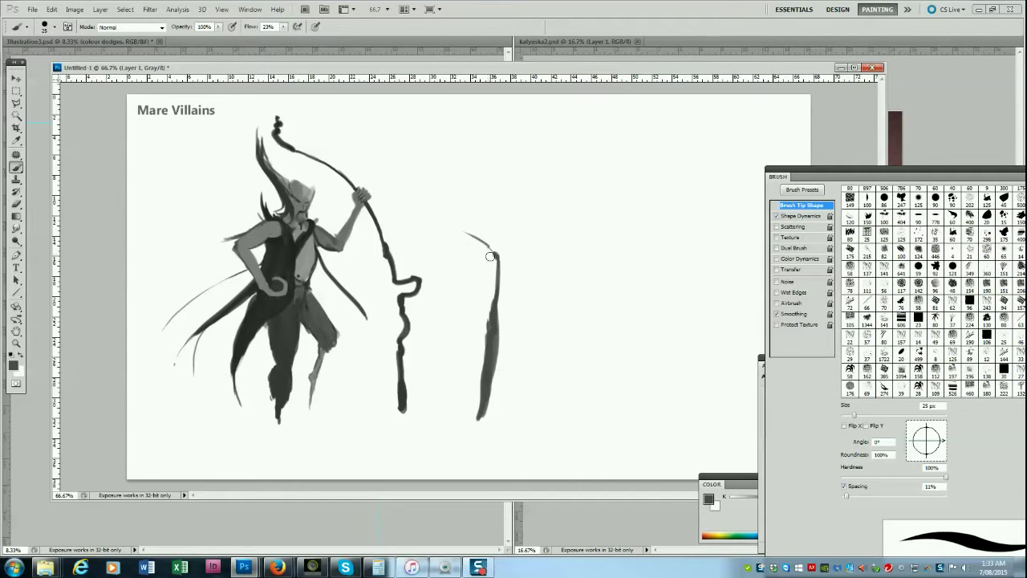
Paint a thicker dark grey lower part for the bent leg, from the knee to the ankle.
key(bracketright)
drag(324, 346, 322, 396)
key(bracketleft)
key(bracketleft)
Clean up the hip hand's outline with dark grey sampled from the coat.
key(bracketright)
key(bracketright)
key(bracketright)
key(bracketright)
alt+click(266, 294)
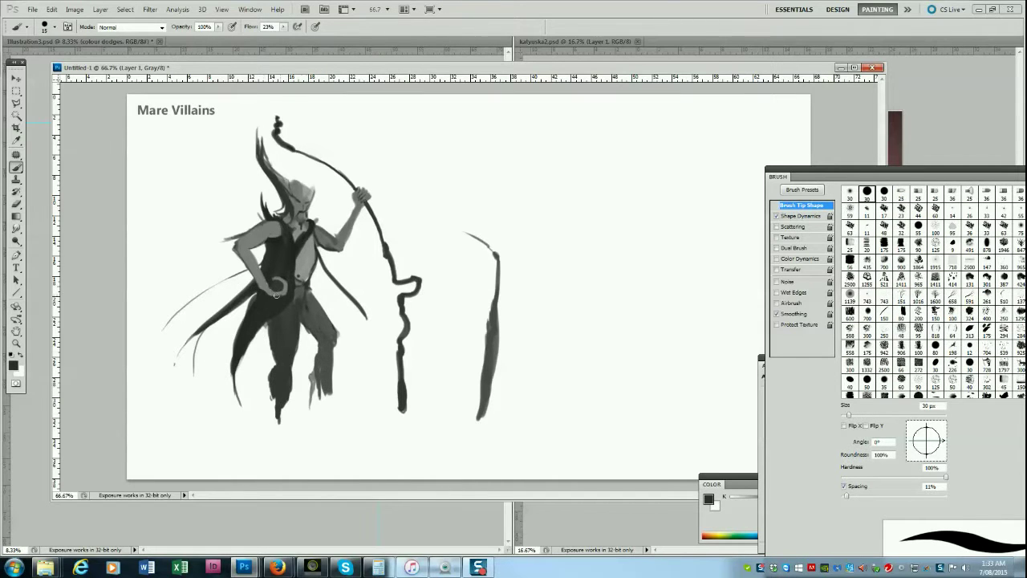
key(comma)
key(comma)
key(bracketright)
Reshape the chest and the upper part of the hip arm with sampled skin greys and a small brush.
alt+click(313, 247)
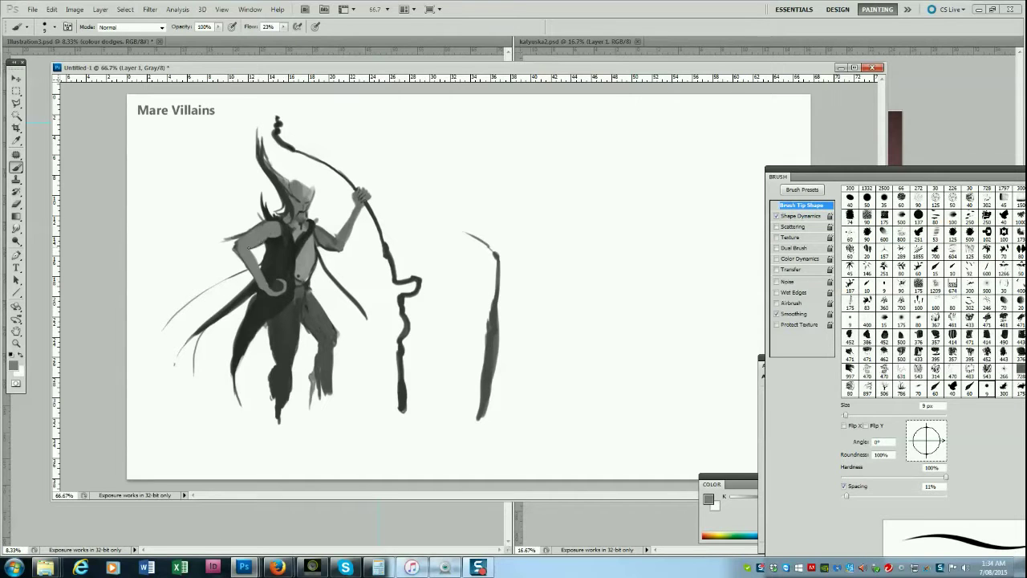
key(bracketleft)
drag(272, 241, 256, 250)
alt+click(273, 248)
alt+click(263, 242)
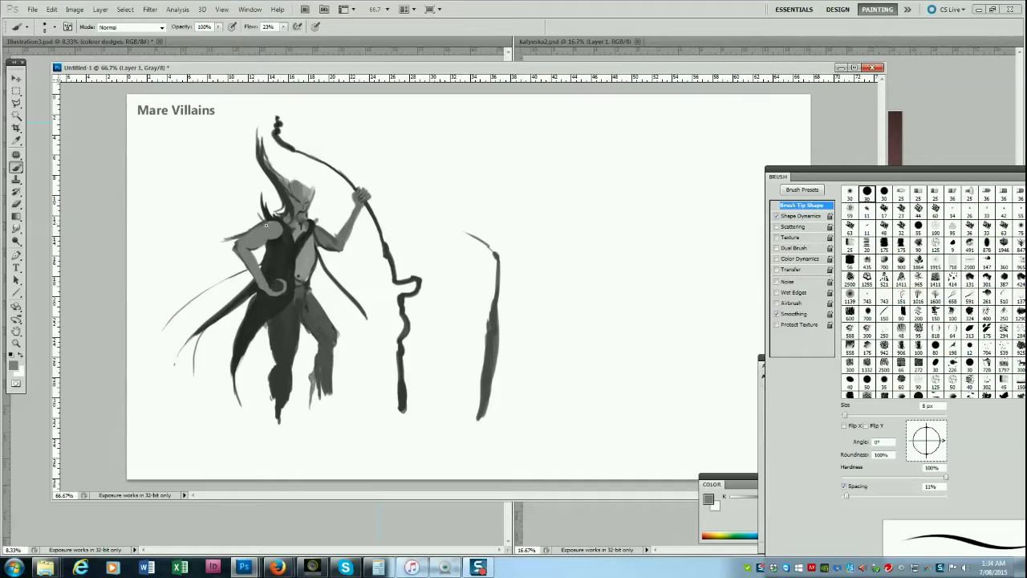
Add spikes to the shoulder collar in dark grey sampled from it and sample the horn's grey.
alt+click(276, 214)
key(bracketleft)
key(bracketleft)
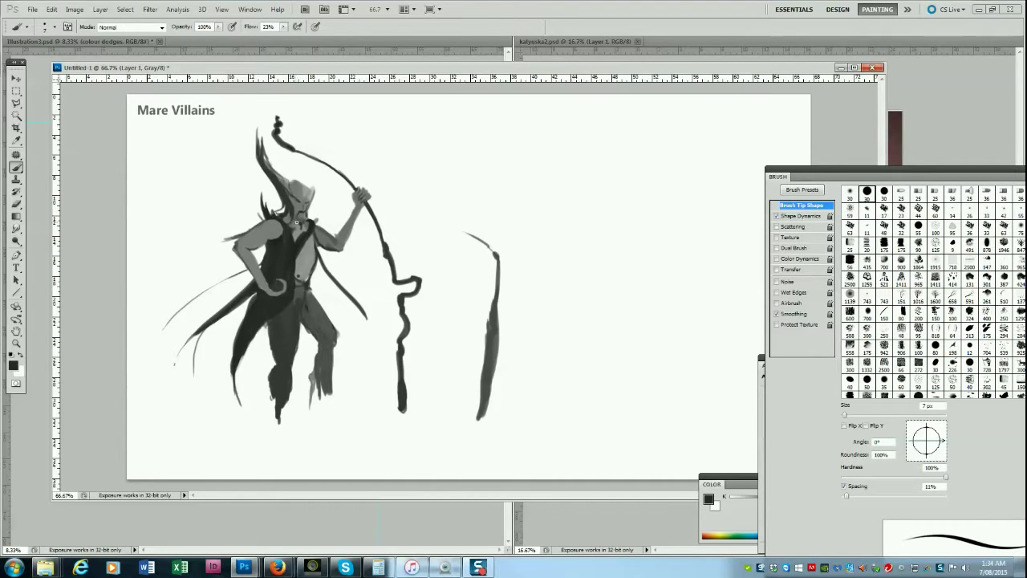
key(bracketright)
key(bracketright)
drag(270, 217, 257, 213)
key(bracketright)
alt+click(265, 158)
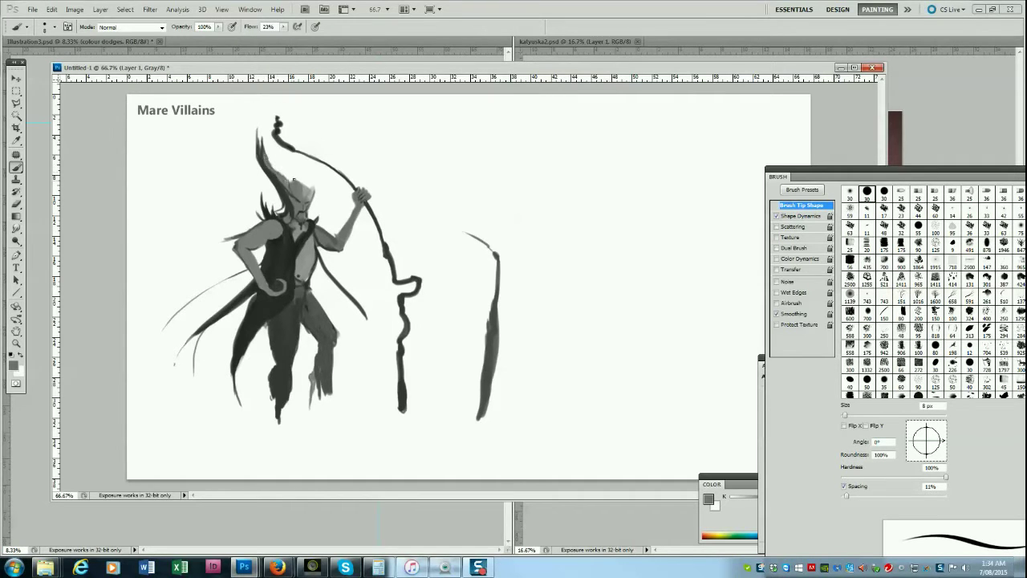
Erase the stray marks beside the bent leg's shin and paint a long forward-pointing foot in its grey.
key(e)
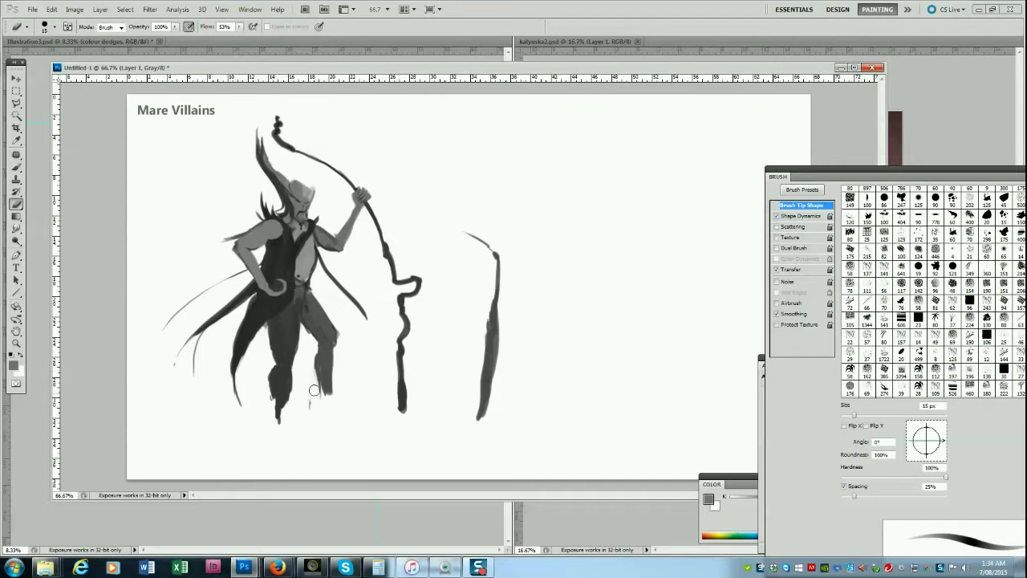
click(16, 167)
alt+click(326, 377)
mouse_move(328, 393)
mouse_down()
mouse_move(318, 401)
mouse_move(366, 406)
mouse_up()
Widen the standing leg's pointed ankle in dark grey with a 20 px brush.
key(bracketright)
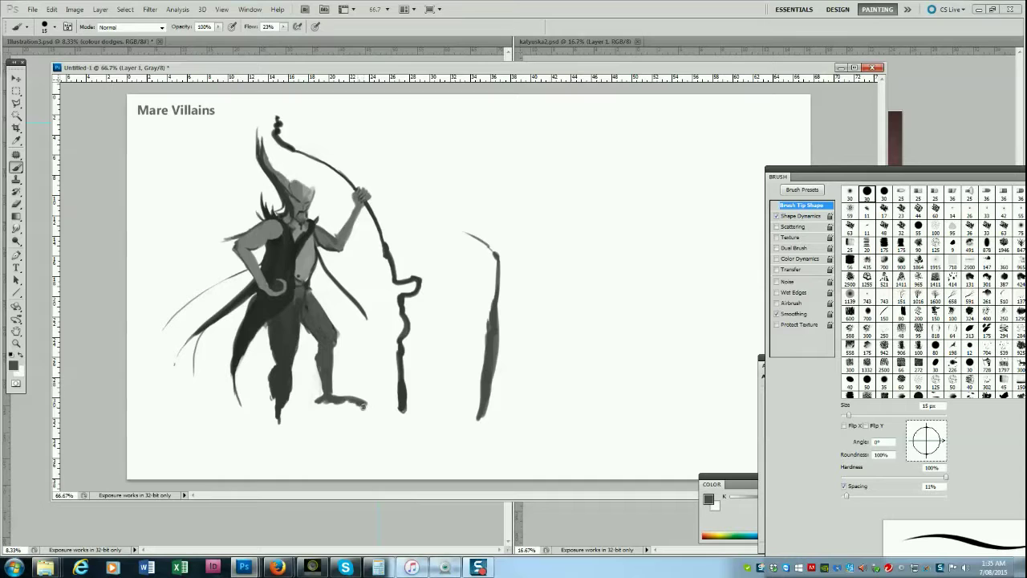
key(bracketright)
key(bracketright)
drag(283, 418, 281, 391)
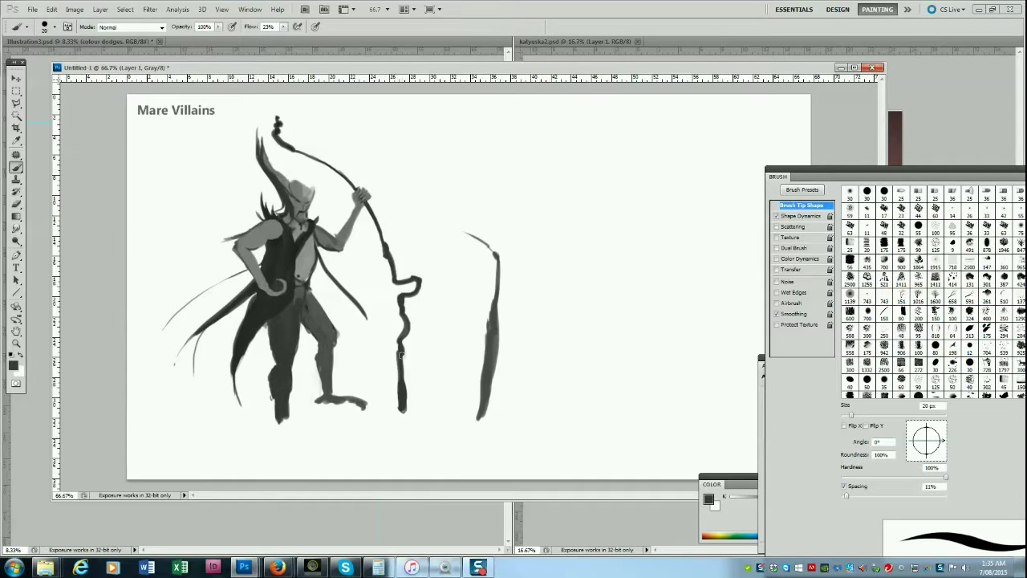
Flip the canvas horizontally and reposition its window so the mirrored figure is in view.
click(74, 9)
mouse_move(115, 105)
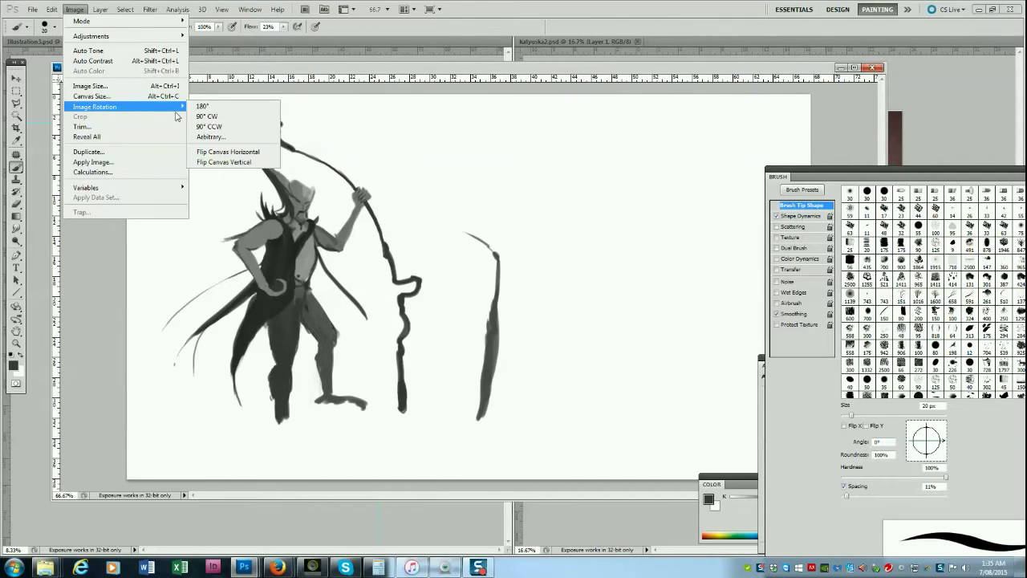
click(218, 153)
drag(647, 71, 502, 72)
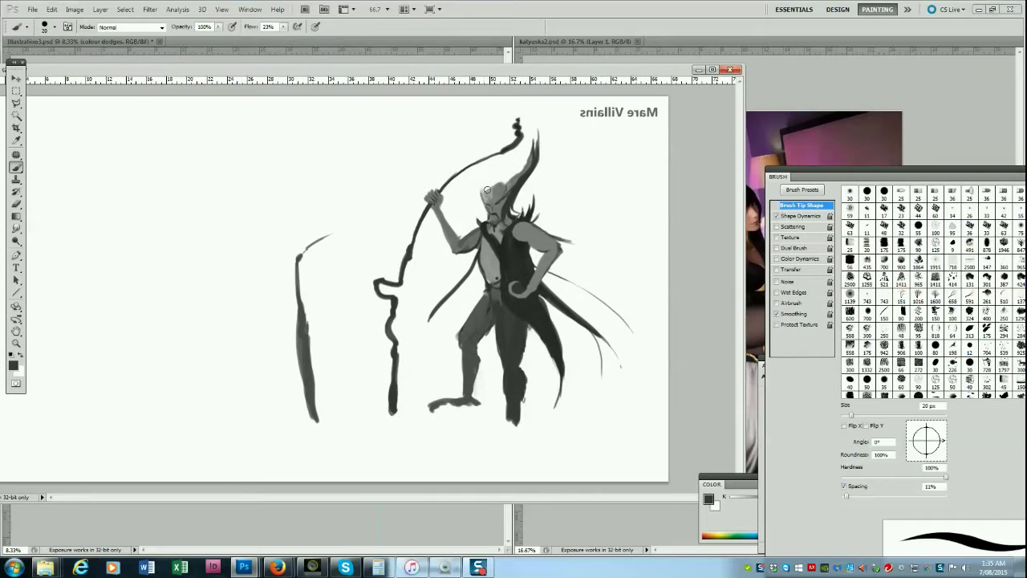
Paint pointed spikes on the forehead with a 6 px brush and grey sampled from the head.
key(bracketleft)
key(bracketleft)
key(bracketleft)
key(bracketleft)
key(bracketleft)
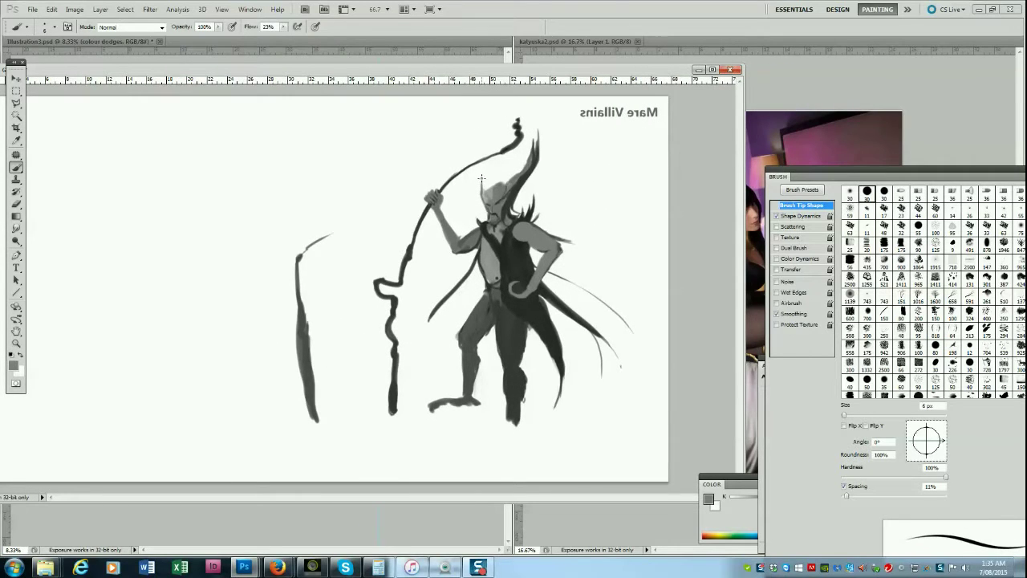
alt+click(495, 187)
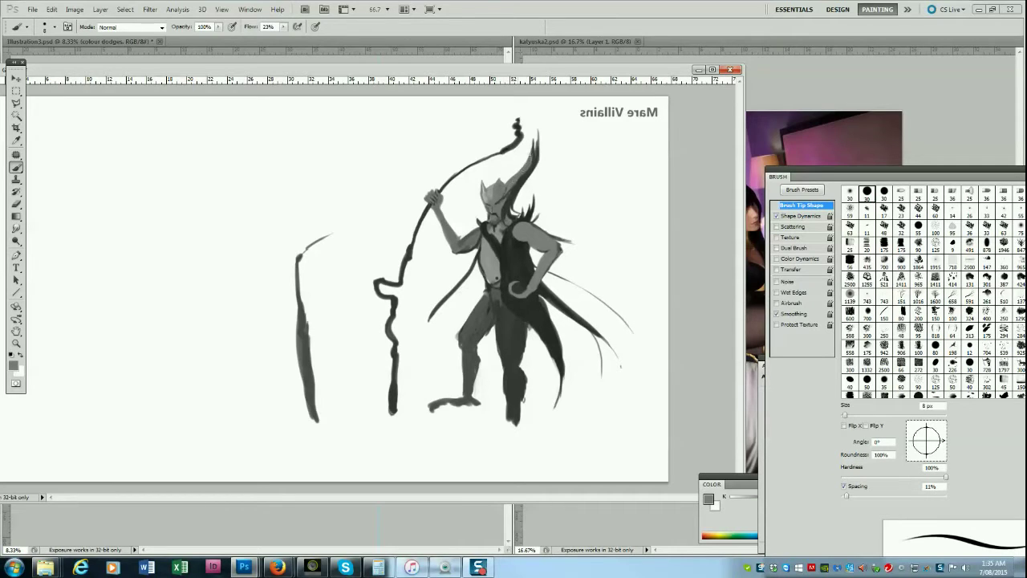
Reshape the tip and inner edge of the swept-back horn in mid grey with a small brush.
drag(536, 151, 532, 134)
key(bracketleft)
key(bracketleft)
key(bracketright)
key(bracketright)
key(bracketright)
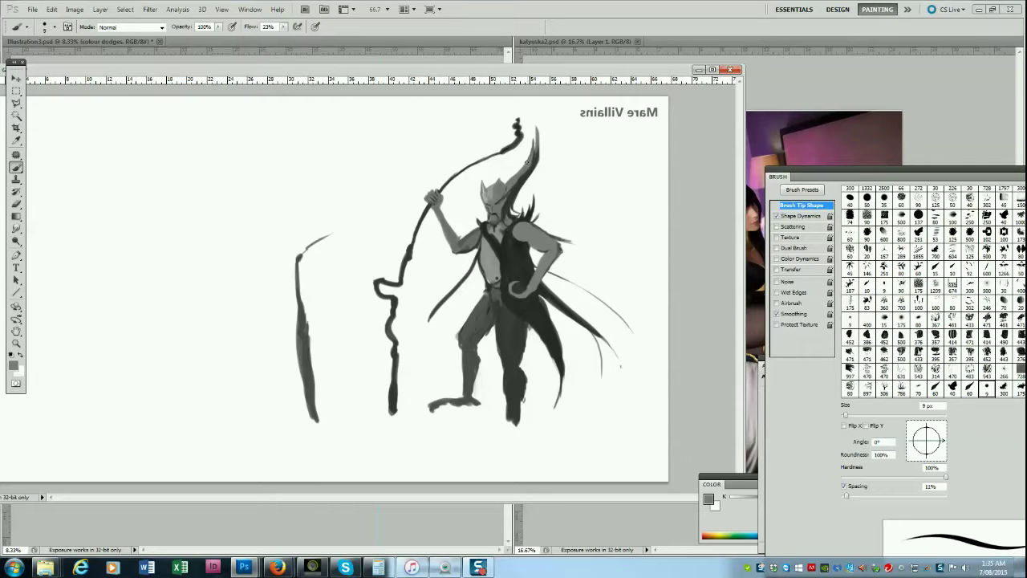
Lasso both legs, rotate them about 6 degrees counter-clockwise and clear the selection.
key(l)
mouse_move(475, 294)
mouse_down()
mouse_move(417, 387)
mouse_move(515, 429)
mouse_move(533, 329)
mouse_up()
click(498, 286)
click(476, 291)
key(ctrl+t)
mouse_move(546, 446)
mouse_down()
mouse_move(557, 436)
mouse_move(540, 410)
mouse_move(541, 440)
mouse_up()
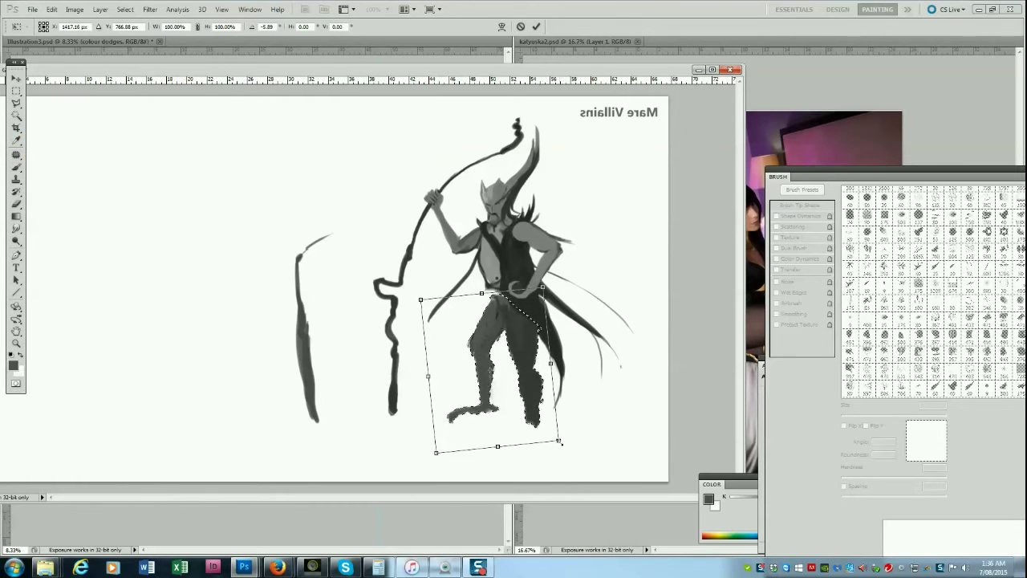
key(Return)
key(ctrl+d)
Paint over the gap between torso and trousers at the waist, using greys sampled from the skin and the trousers.
key(b)
alt+click(497, 275)
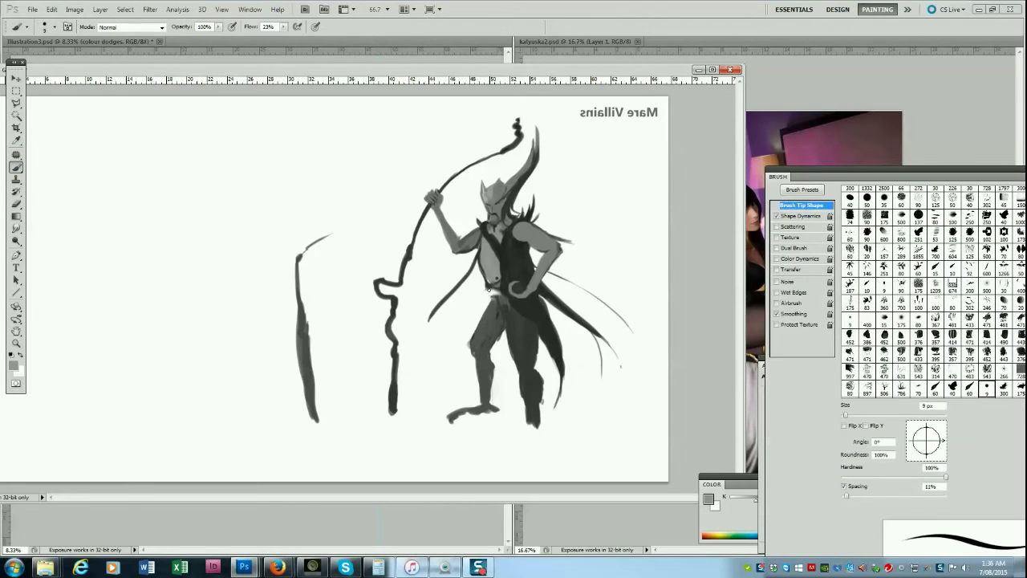
drag(488, 286, 505, 316)
key(bracketleft)
key(bracketleft)
alt+click(499, 305)
alt+click(500, 302)
alt+click(485, 265)
alt+click(488, 279)
alt+click(499, 292)
alt+click(516, 321)
key(bracketright)
key(bracketright)
key(bracketright)
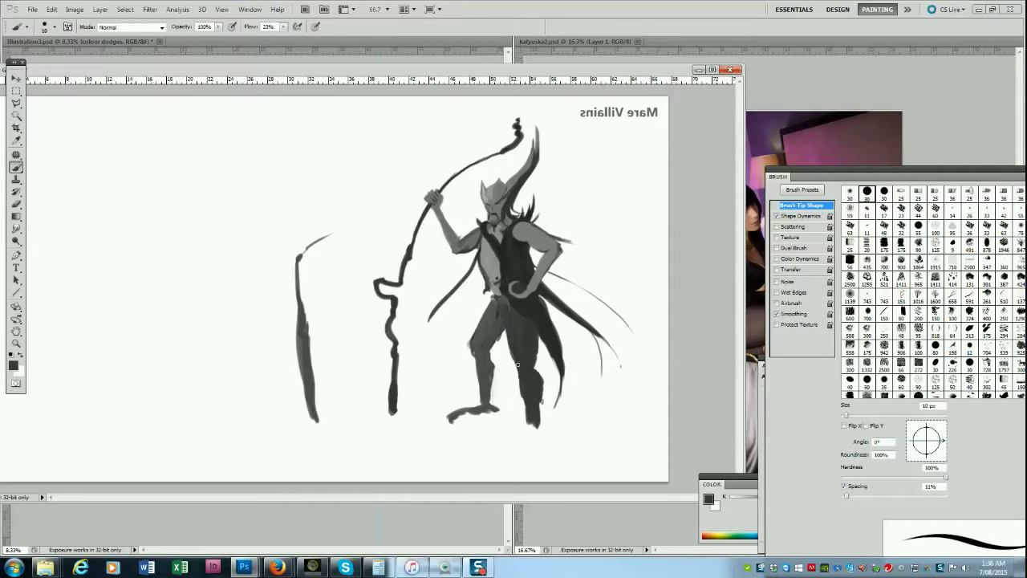
Erase the straight rear leg below the knee and clean up the outer edge of the front knee.
key(e)
mouse_move(513, 363)
mouse_down()
mouse_move(540, 401)
mouse_move(536, 434)
mouse_up()
key(bracketleft)
key(bracketleft)
key(bracketleft)
key(bracketleft)
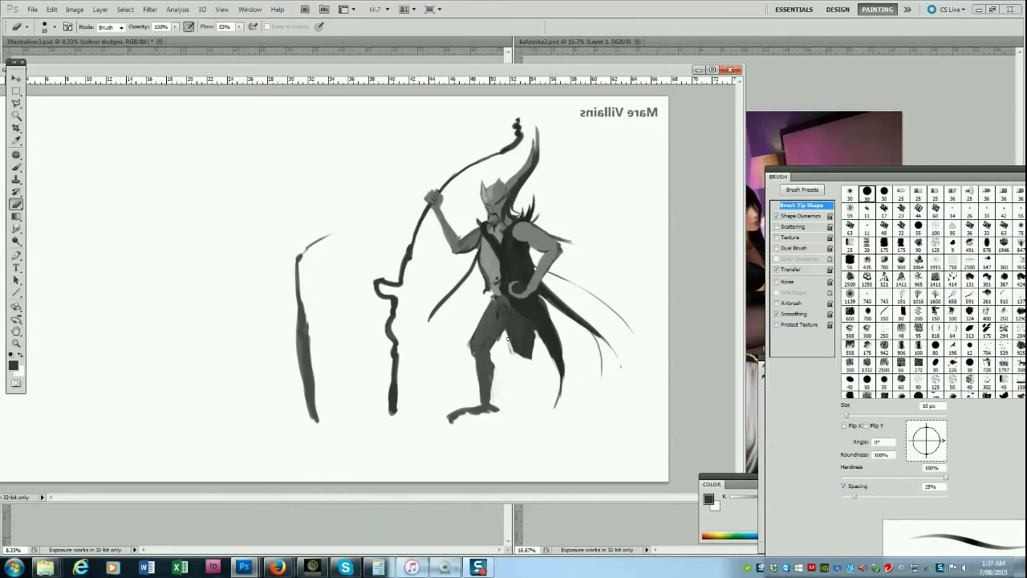
key(bracketright)
key(bracketright)
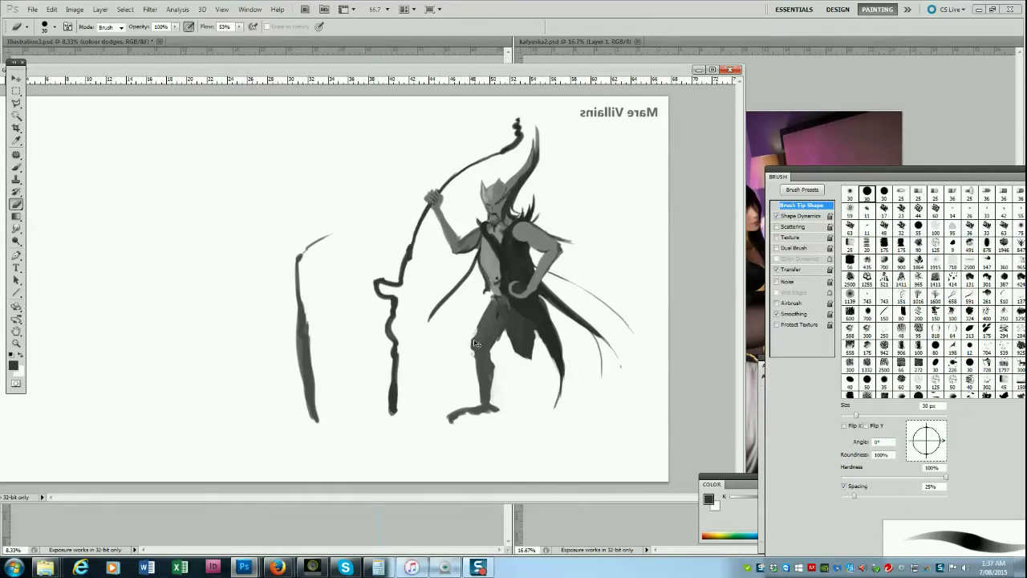
key(bracketleft)
key(bracketleft)
key(bracketleft)
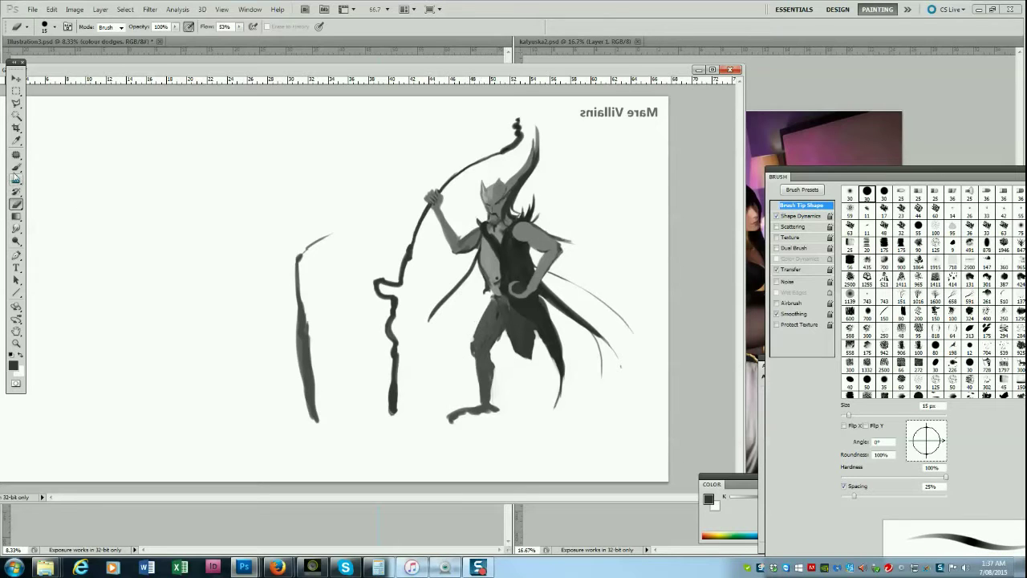
Paint a dark grey pointed teardrop shape in the empty area beside the weapon, finishing with a 15 px brush.
click(16, 166)
key(bracketright)
key(bracketright)
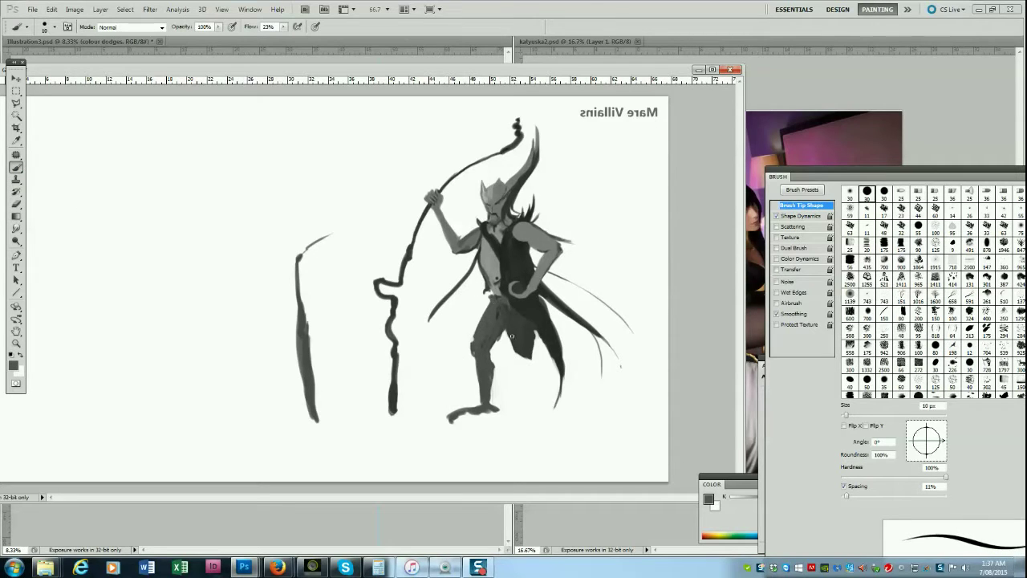
mouse_move(237, 185)
mouse_down()
mouse_move(232, 155)
mouse_move(253, 204)
mouse_move(247, 243)
mouse_move(241, 178)
mouse_move(255, 213)
mouse_up()
key(bracketleft)
key(bracketright)
key(bracketright)
key(bracketright)
mouse_move(252, 228)
mouse_down()
mouse_move(240, 207)
mouse_move(246, 226)
mouse_up()
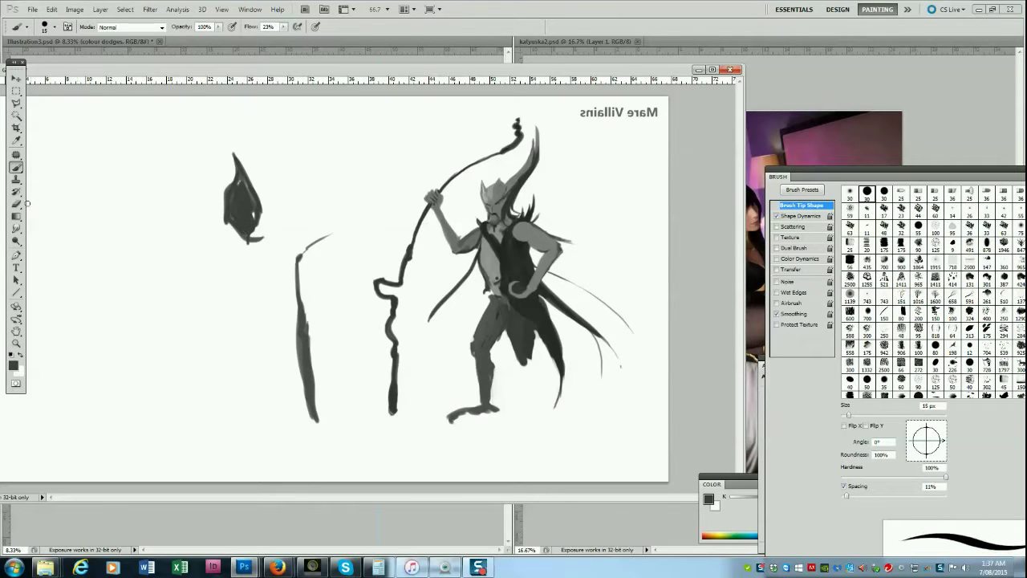
Erase the loose curved stroke standing between the teardrop shape and the weapon with an enlarged eraser.
key(e)
mouse_move(316, 233)
mouse_down()
mouse_move(335, 362)
mouse_move(309, 421)
mouse_up()
key(bracketright)
key(bracketright)
key(bracketright)
key(bracketright)
key(bracketright)
key(bracketright)
key(bracketright)
key(bracketright)
key(bracketright)
key(b)
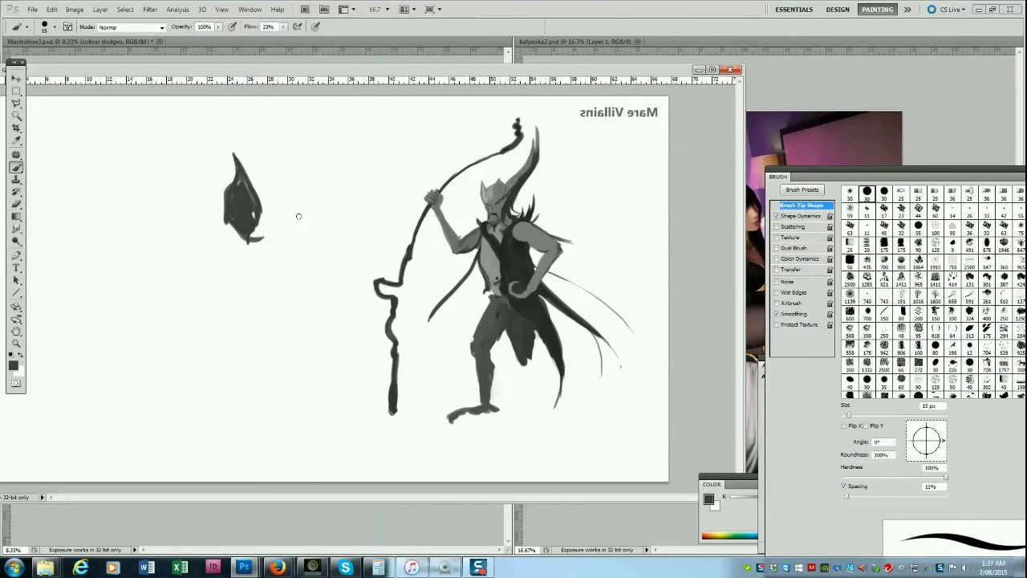
Touch up the waistline and the front leg's knee with sampled dark greys, using brush sizes from 6 to 15 px.
alt+click(495, 289)
key(bracketleft)
key(bracketleft)
key(bracketleft)
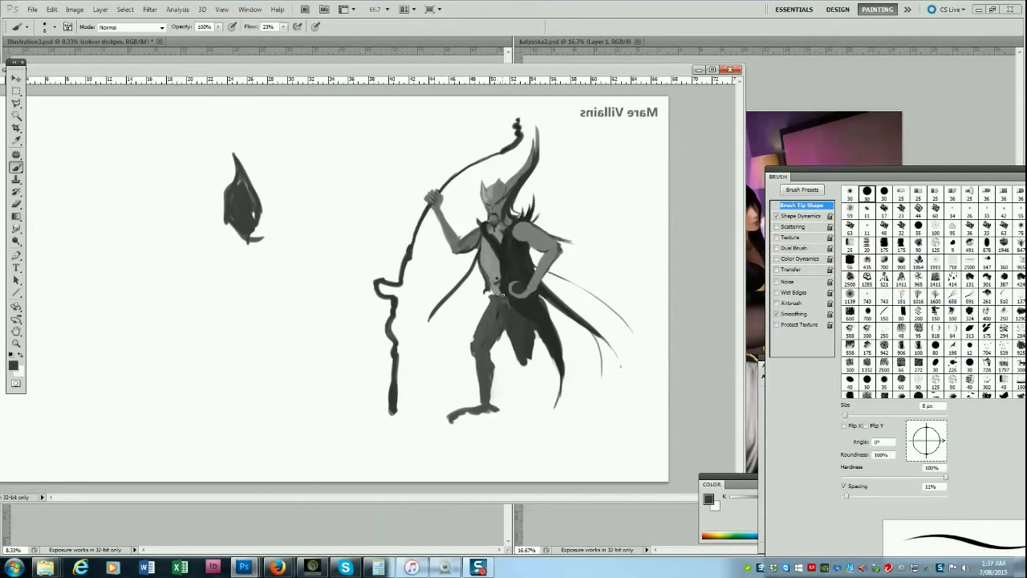
key(bracketright)
key(bracketright)
key(bracketright)
alt+click(505, 345)
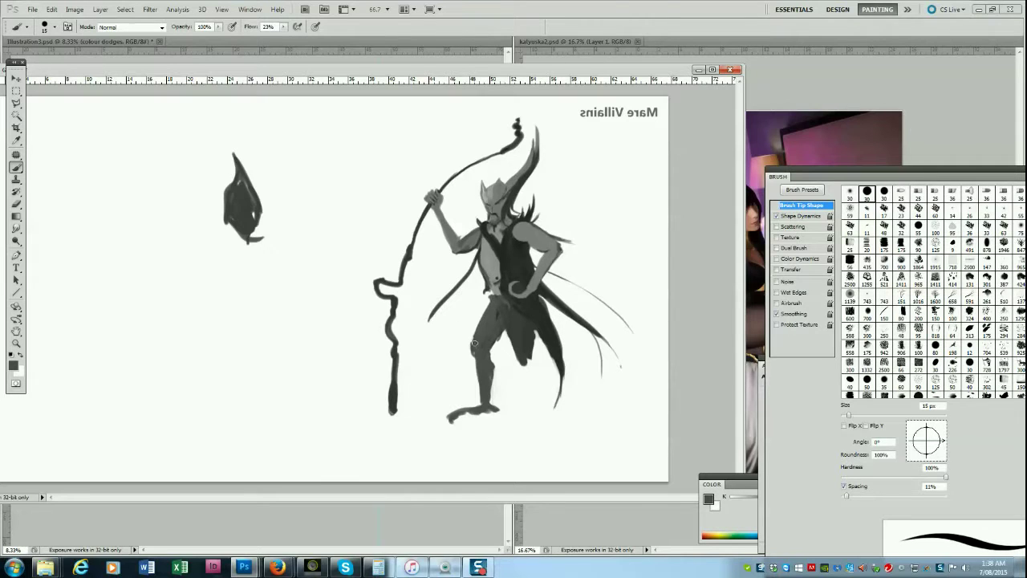
key(bracketleft)
key(bracketleft)
key(bracketleft)
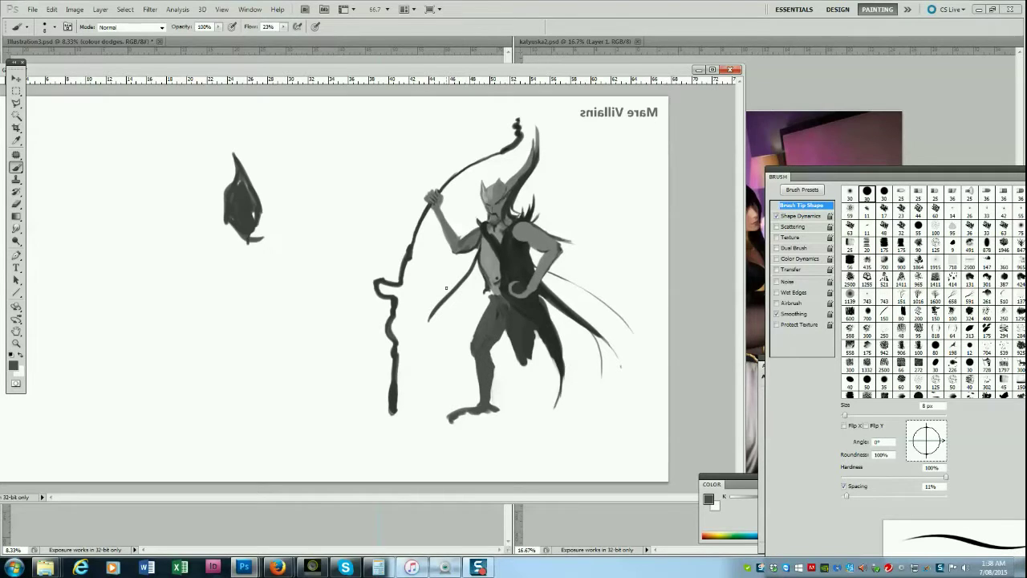
Paint a dark coat strand trailing behind the elbow and thicken the weapon's upper curve with an 8 px brush.
alt+click(527, 233)
alt+click(560, 239)
key(bracketleft)
drag(549, 234, 601, 265)
key(bracketleft)
key(bracketright)
key(bracketright)
drag(450, 178, 513, 143)
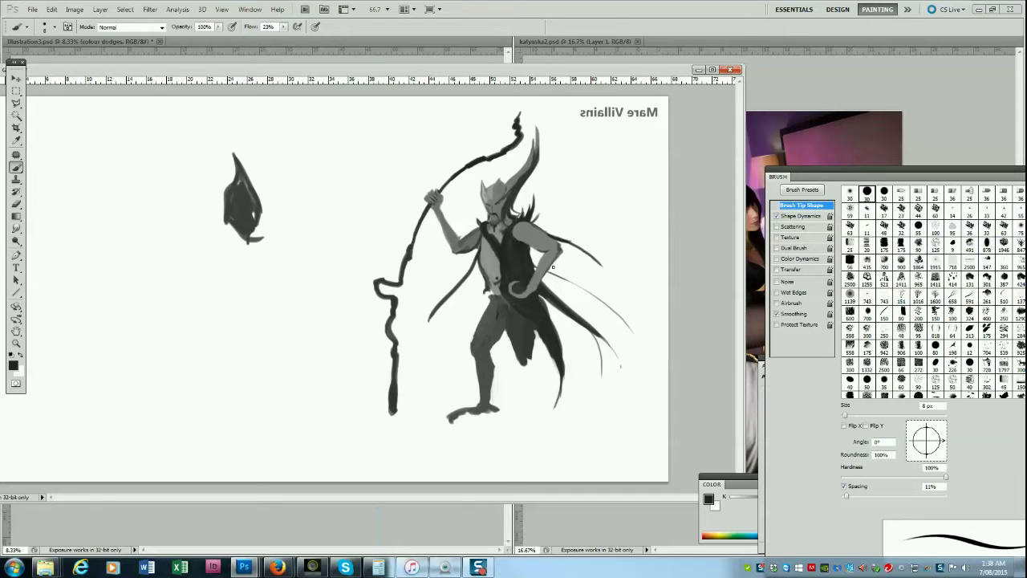
Slim the front foot by erasing along its underside.
key(e)
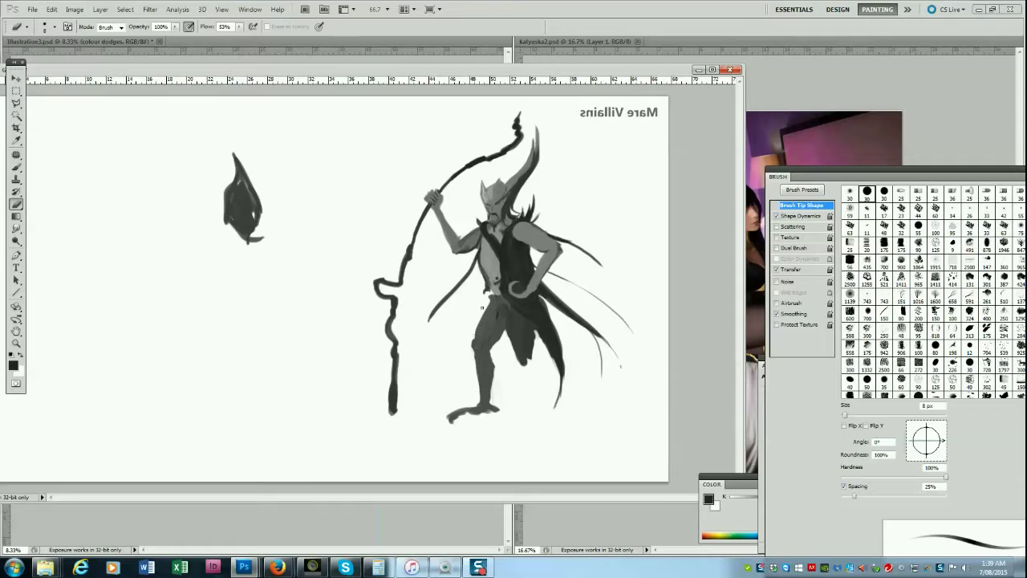
mouse_move(491, 413)
mouse_down()
mouse_move(451, 417)
mouse_move(469, 414)
mouse_up()
key(b)
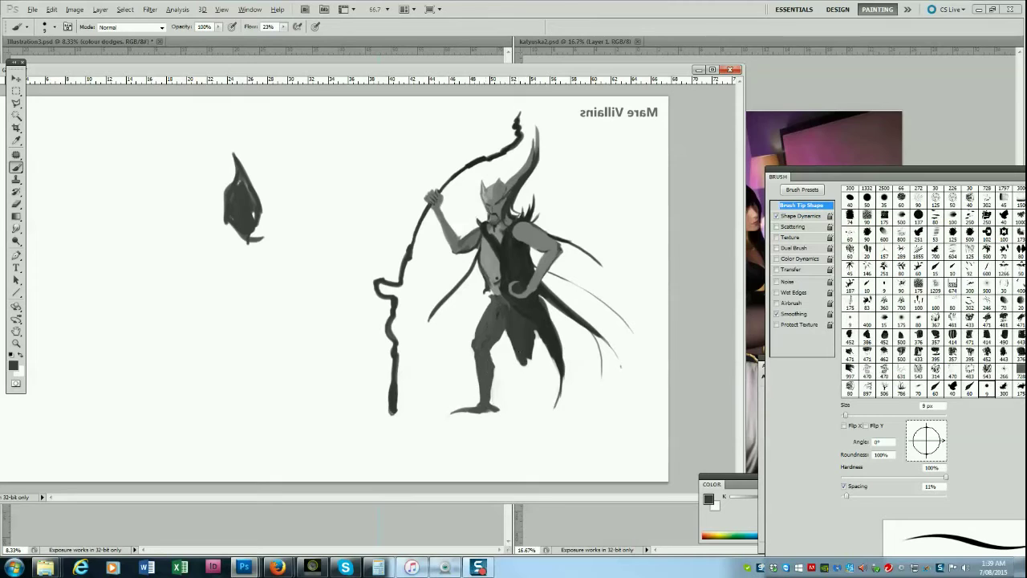
Try to extend the rear leg below the thigh in grey sampled from the front leg.
alt+click(491, 345)
key(])
drag(522, 362, 522, 380)
key(])
key(])
key(])
key(e)
mouse_move(525, 376)
mouse_down()
mouse_move(520, 346)
mouse_move(530, 379)
mouse_up()
Erase the lower end of the rear thigh and shorten the long coat tail behind it.
key([)
key([)
key([)
mouse_move(525, 357)
mouse_down()
mouse_move(535, 341)
mouse_move(562, 377)
mouse_move(555, 407)
mouse_up()
key(])
key(])
key(])
key(])
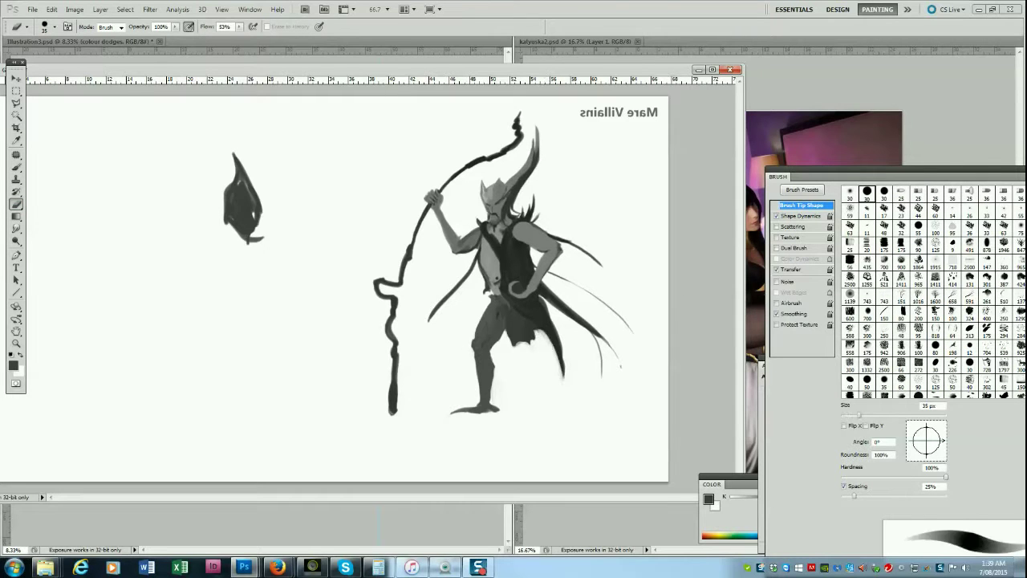
Hide the brush settings and trim the tips of the coat tail and its strands with the eraser.
key(F5)
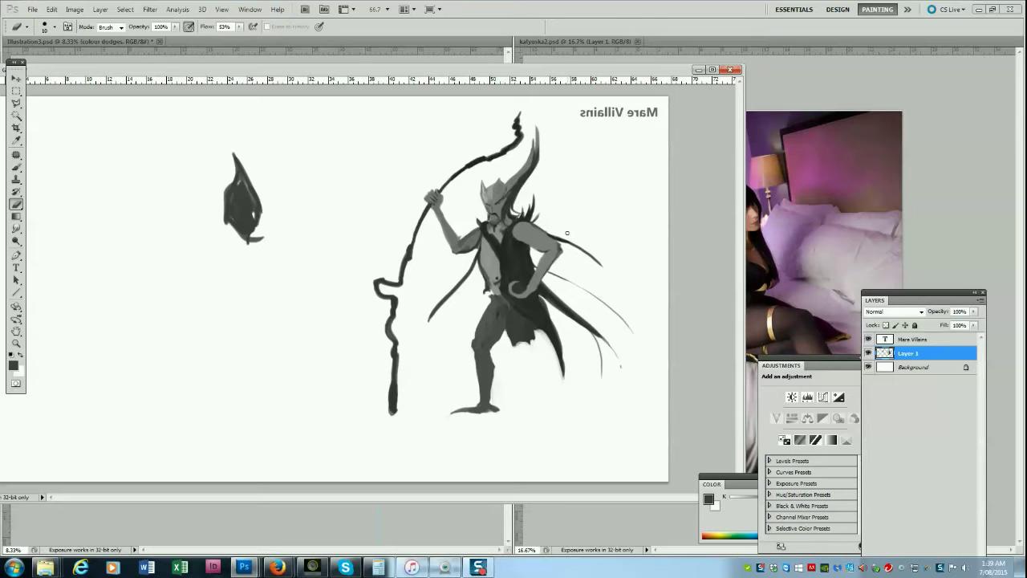
key(bracketright)
key(bracketright)
drag(543, 334, 563, 379)
key(bracketright)
key(bracketright)
key(bracketright)
key(bracketleft)
key(bracketleft)
key(bracketleft)
Rebuild the rear thigh down to a blunt end above the knee, using dark grey sampled from the legs.
click(16, 166)
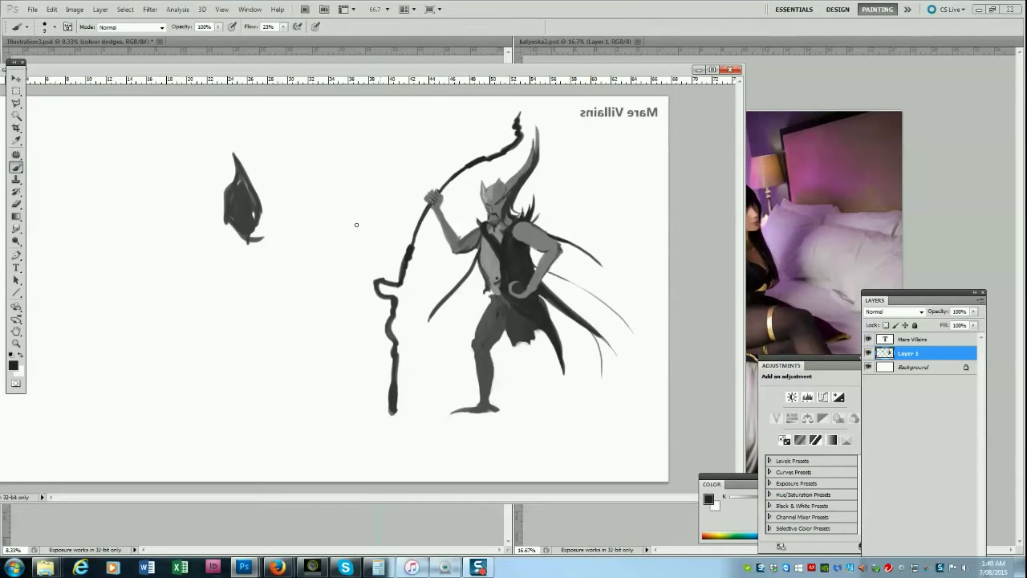
alt+click(488, 345)
alt+click(514, 328)
mouse_move(516, 332)
mouse_down()
mouse_move(543, 347)
mouse_move(527, 346)
mouse_move(541, 334)
mouse_move(517, 349)
mouse_move(507, 309)
mouse_move(513, 347)
mouse_up()
key(e)
key(bracketleft)
key(bracketleft)
key(b)
key(bracketright)
key(bracketright)
key(bracketright)
key(bracketright)
key(bracketleft)
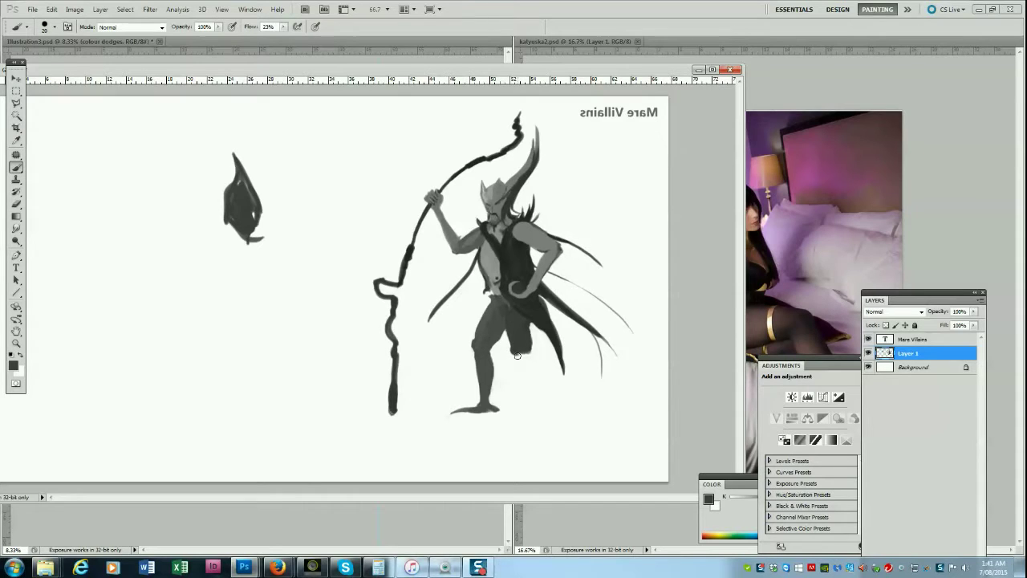
key(l)
click(489, 295)
click(456, 350)
click(443, 420)
click(473, 433)
click(517, 413)
click(490, 295)
Lasso both legs from the waist down, free-transform them slightly lower with a small counter-clockwise rotation, and clear the selection.
click(488, 295)
click(423, 441)
click(449, 452)
click(506, 432)
click(542, 398)
click(538, 330)
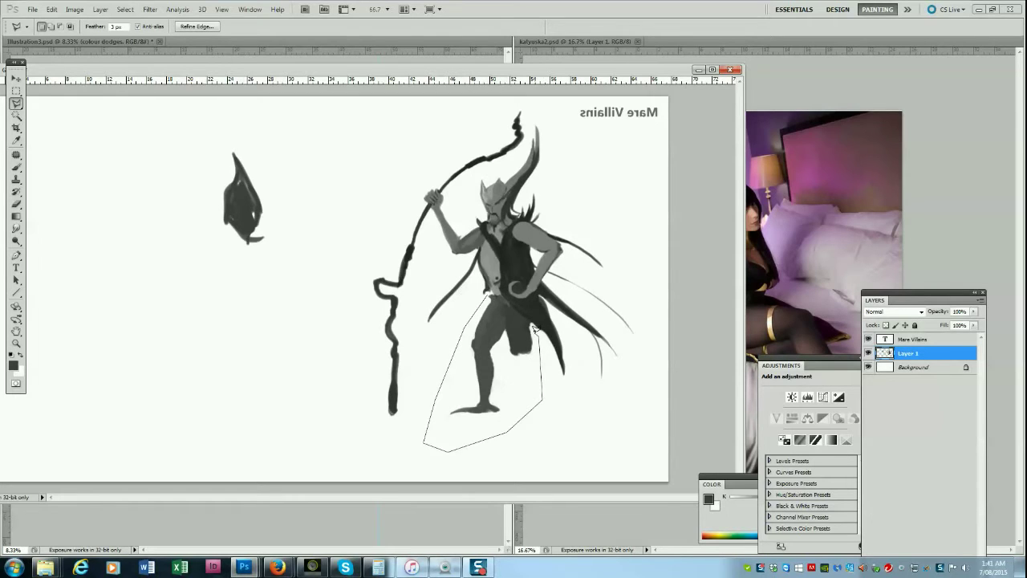
click(489, 294)
key(ctrl+t)
drag(546, 455, 548, 458)
drag(581, 448, 490, 467)
key(Return)
click(125, 9)
click(137, 30)
Refine the raised forearm, shoulder and torso with greys sampled from the hand, upper arm, chest and belly.
key(b)
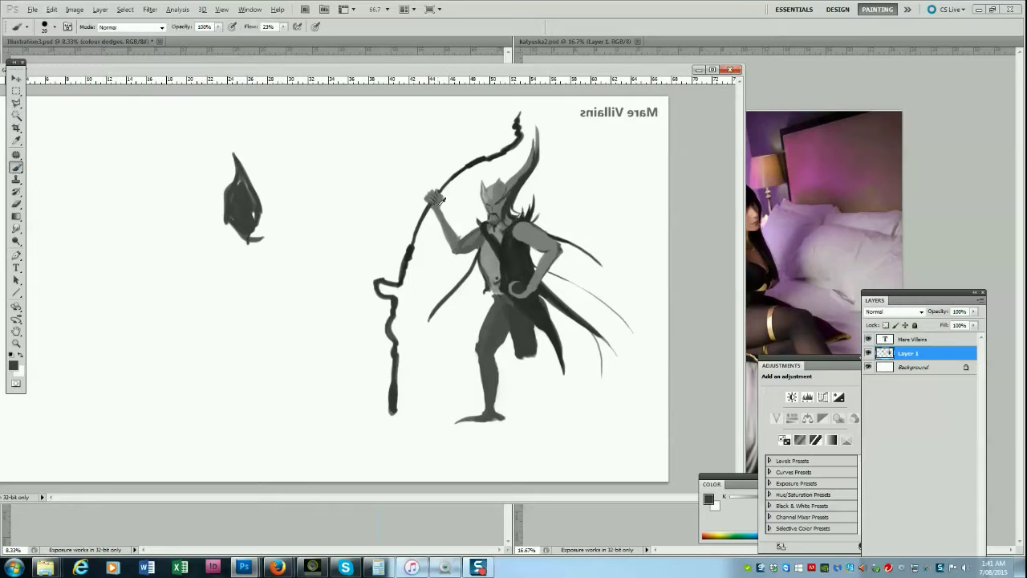
alt+click(432, 198)
drag(440, 210, 462, 242)
alt+click(463, 239)
alt+click(480, 223)
alt+click(483, 241)
alt+click(491, 281)
Erase along the outer edge of the rear thigh's lower end to shape a bent knee.
key(e)
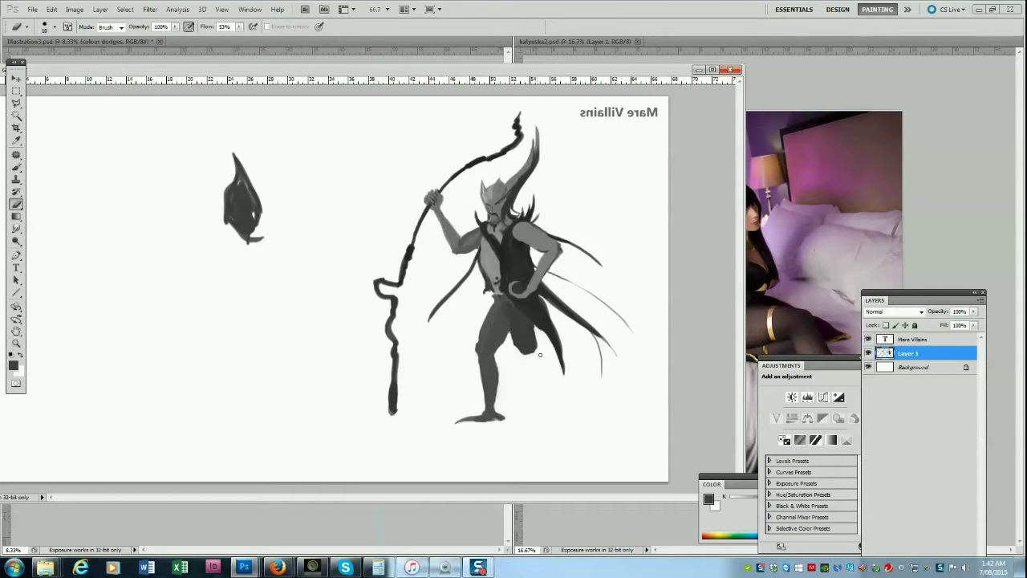
drag(538, 354, 536, 338)
click(15, 167)
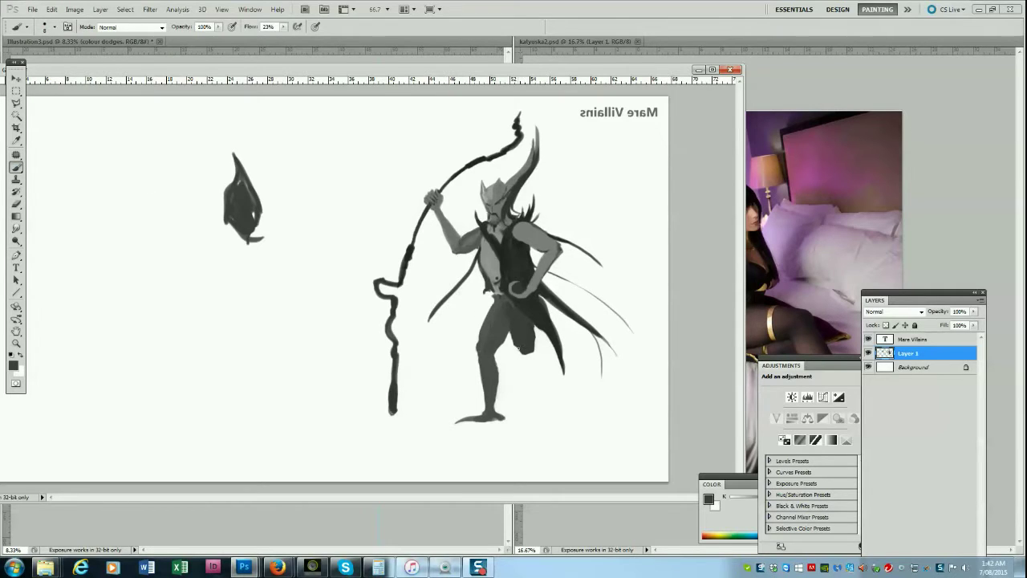
Sketch a thin dark grey lower leg running down from the rear knee.
mouse_move(526, 354)
mouse_down()
mouse_move(514, 331)
mouse_move(546, 408)
mouse_move(530, 359)
mouse_up()
key([)
key(bracketright)
Paint a round white orb in the hand resting at the hip.
key(x)
mouse_move(513, 285)
mouse_down()
mouse_move(523, 294)
mouse_move(518, 287)
mouse_up()
key(bracketleft)
key(bracketleft)
key(bracketleft)
key(bracketleft)
key(bracketleft)
key(bracketleft)
key(bracketleft)
key(bracketleft)
key(bracketleft)
Shade the orb with greys sampled from it and the hand, and add a soft white highlight.
alt+click(526, 296)
key(bracketright)
alt+click(523, 286)
alt+click(517, 286)
key(bracketright)
key(bracketright)
key(bracketright)
key(bracketright)
key(bracketright)
alt+click(521, 287)
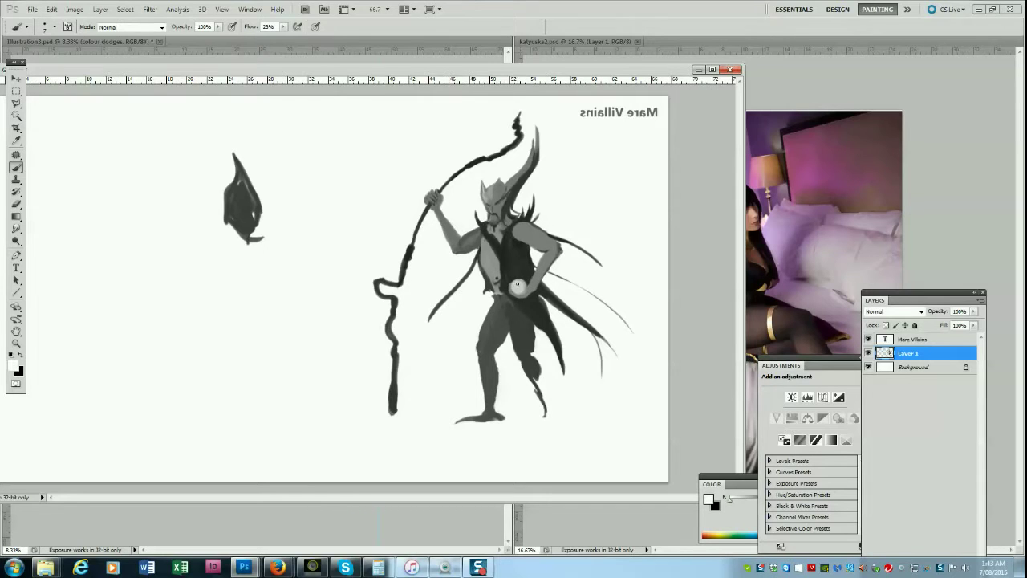
key(bracketright)
drag(519, 284, 521, 283)
Extend the dark collar with pointed spikes behind the shoulder, using tones sampled from the coat.
alt+click(510, 292)
alt+click(512, 211)
alt+click(526, 219)
drag(526, 219, 541, 205)
Paint the rear lower leg and pointed foot with dark grey sampled from the thigh, and undo the last stroke.
alt+click(519, 349)
mouse_move(535, 367)
mouse_down()
mouse_move(557, 405)
mouse_move(530, 433)
mouse_move(547, 425)
mouse_up()
key(ctrl+z)
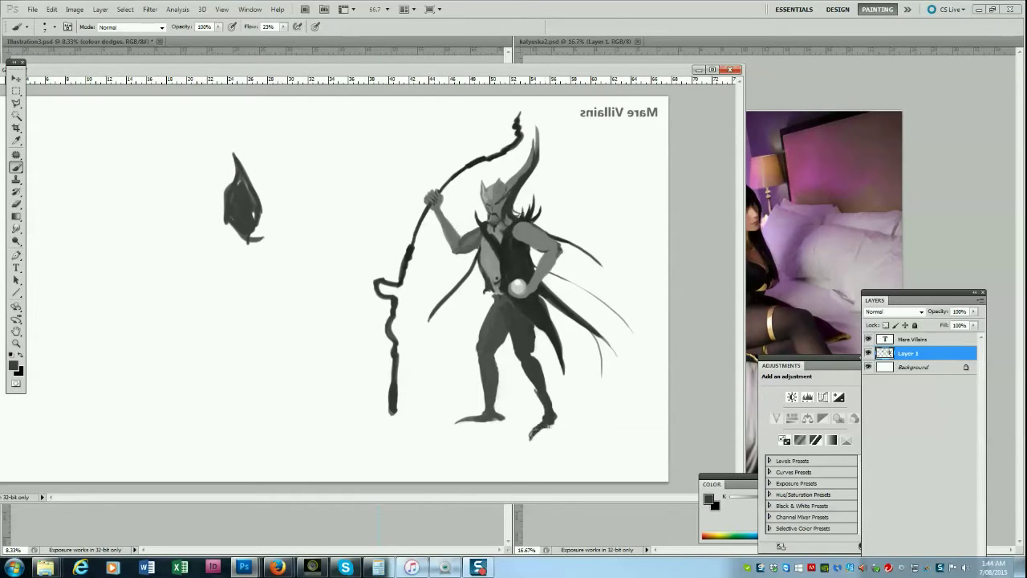
Outline the second figure's shoulder line and tapering torso, and touch up the villain's rear shin and knee.
mouse_move(238, 233)
mouse_down()
mouse_move(195, 255)
mouse_move(208, 265)
mouse_move(204, 288)
mouse_move(249, 304)
mouse_up()
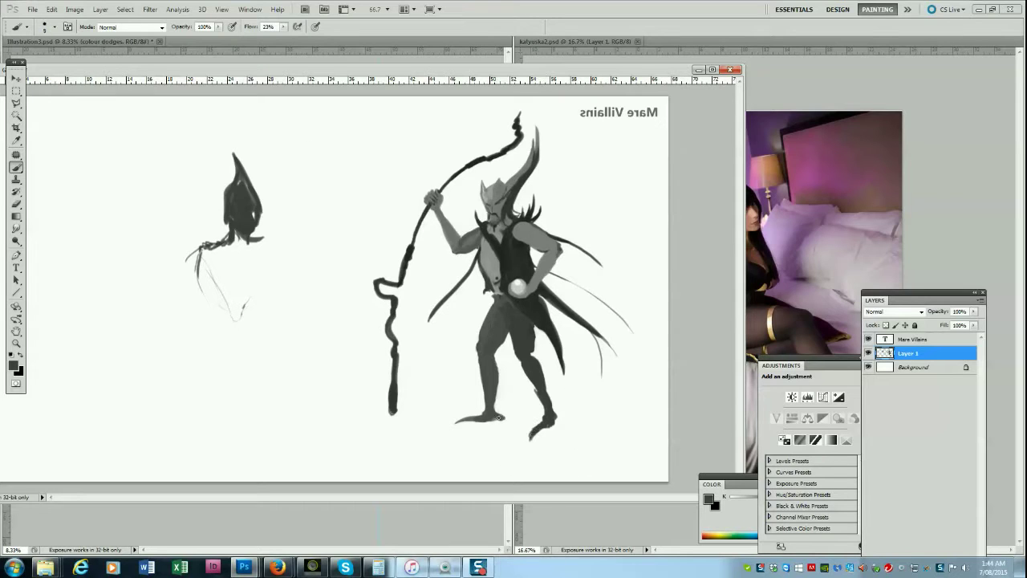
drag(534, 388, 536, 393)
drag(520, 356, 518, 350)
Thicken the trailing coat strand and add curling spikes behind the shoulder with near-black sampled from the coat.
alt+click(547, 291)
drag(554, 274, 620, 321)
mouse_move(533, 225)
mouse_down()
mouse_move(562, 209)
mouse_move(537, 221)
mouse_move(554, 222)
mouse_up()
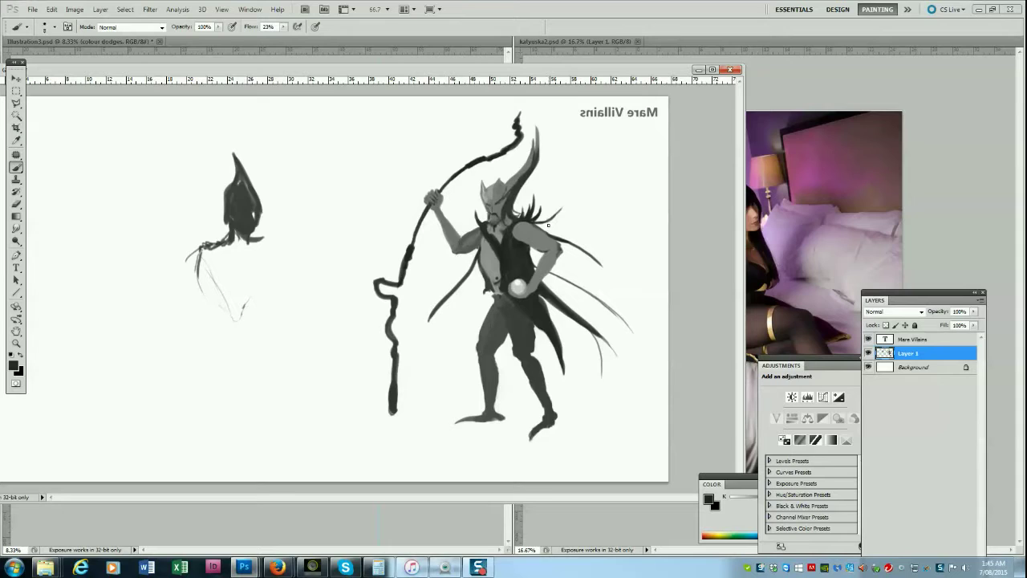
mouse_move(539, 226)
mouse_down()
mouse_move(562, 233)
mouse_move(572, 209)
mouse_move(570, 238)
mouse_up()
drag(482, 227, 488, 231)
Build up the rear foot's heel and the front foot's sole with dark grey sampled from the rear foot.
alt+click(541, 430)
key(])
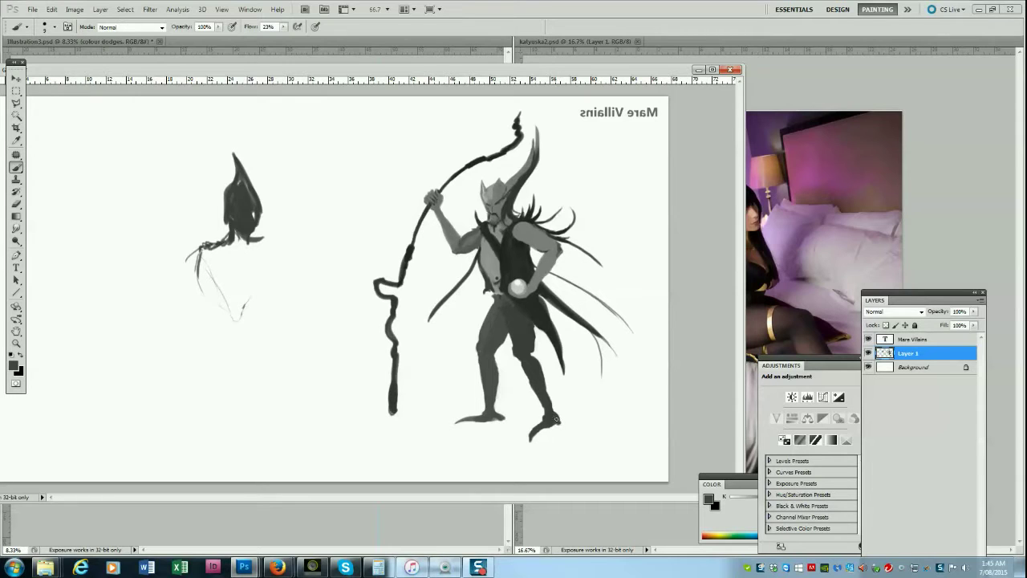
drag(561, 421, 552, 422)
drag(483, 421, 504, 418)
Clean up the inner edge of the rear knee with the Eraser and Brush, and undo the last two changes.
click(15, 205)
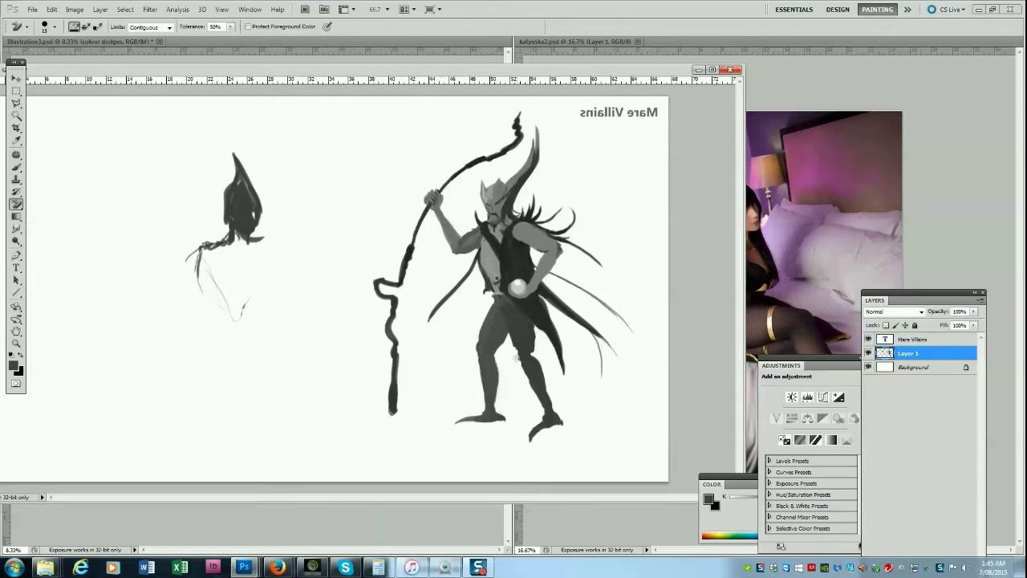
drag(16, 205, 32, 210)
click(50, 203)
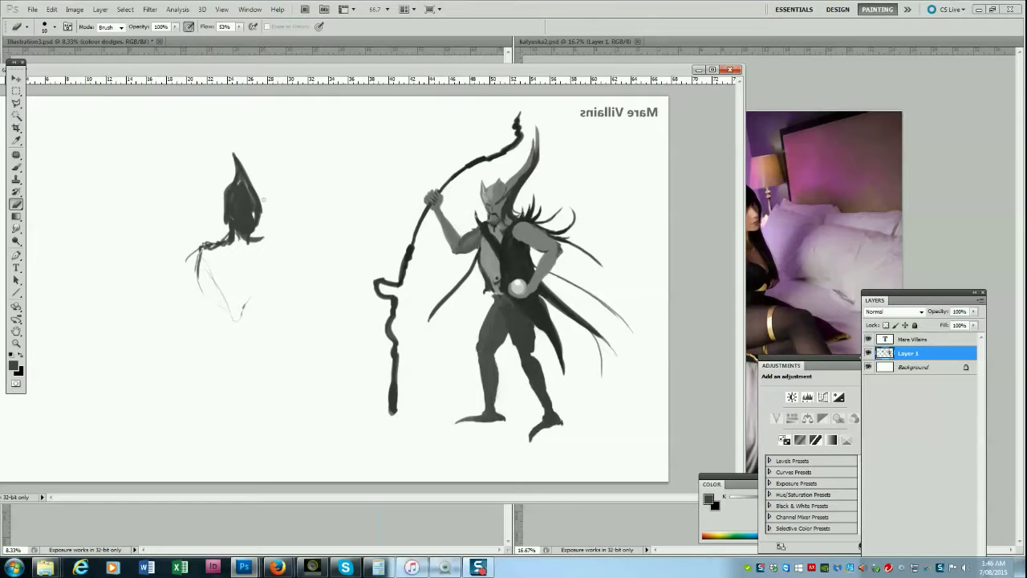
click(16, 167)
mouse_move(519, 345)
mouse_down()
mouse_move(531, 324)
mouse_move(489, 310)
mouse_move(489, 346)
mouse_move(520, 358)
mouse_up()
key(ctrl+alt+z)
key(ctrl+alt+z)
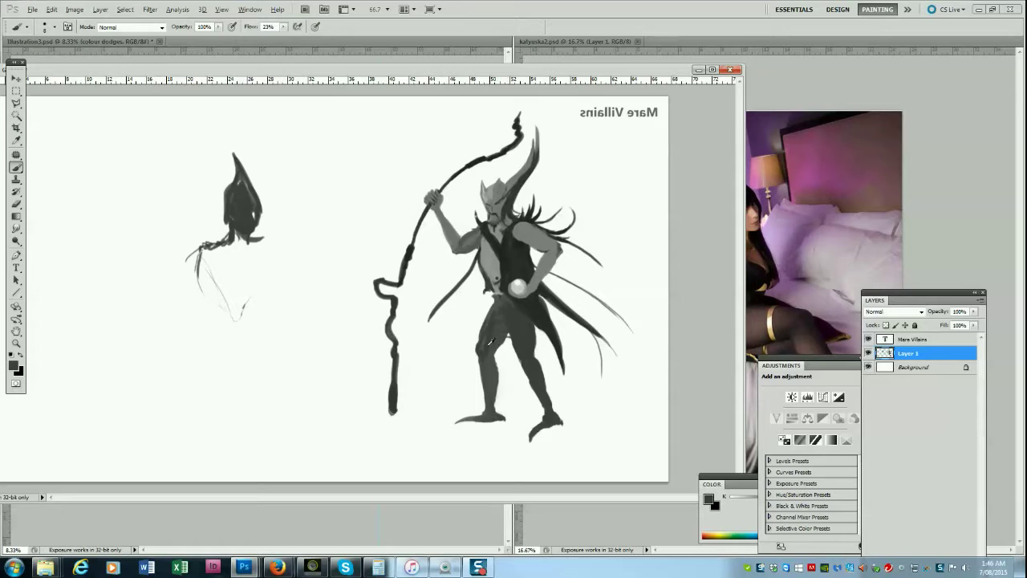
Paint a ragged-hemmed skirt over the thighs in sampled grey and add curved light bands in a tone sampled from the orb.
alt+click(488, 345)
drag(501, 341, 504, 350)
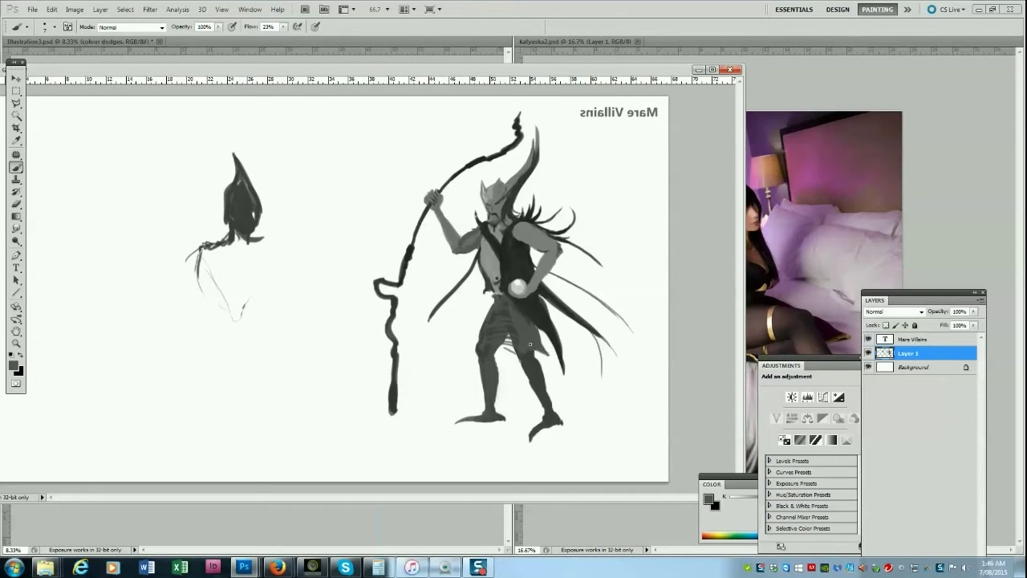
alt+click(520, 282)
mouse_move(480, 324)
mouse_down()
mouse_move(523, 321)
mouse_move(516, 309)
mouse_move(514, 337)
mouse_up()
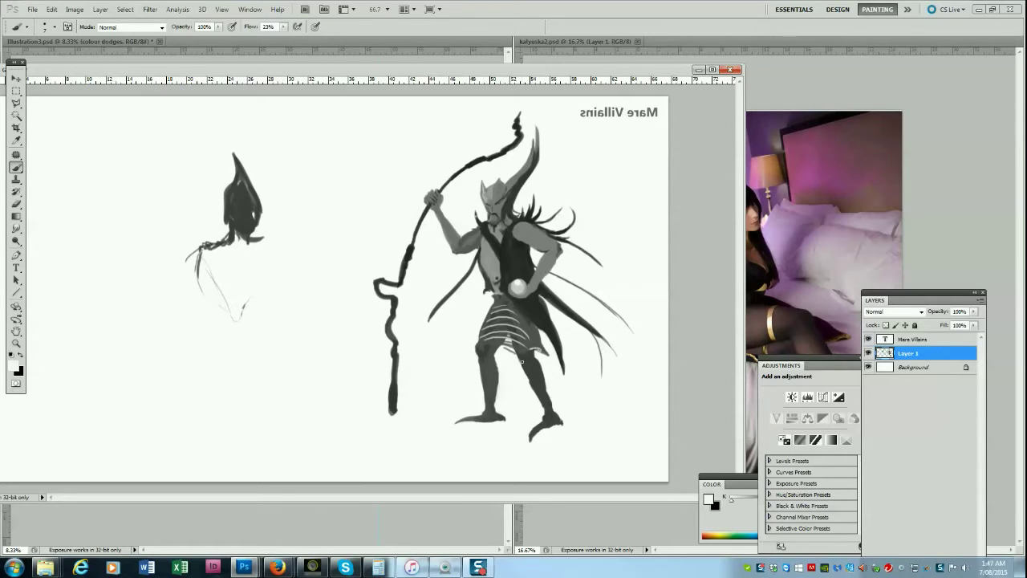
Lasso the rear lower leg and foot below the skirt, try a free transform, and cut the selection away.
click(16, 105)
click(540, 351)
click(510, 359)
click(519, 386)
click(522, 440)
click(531, 454)
click(557, 455)
click(584, 420)
drag(539, 350, 518, 352)
key(ctrl+t)
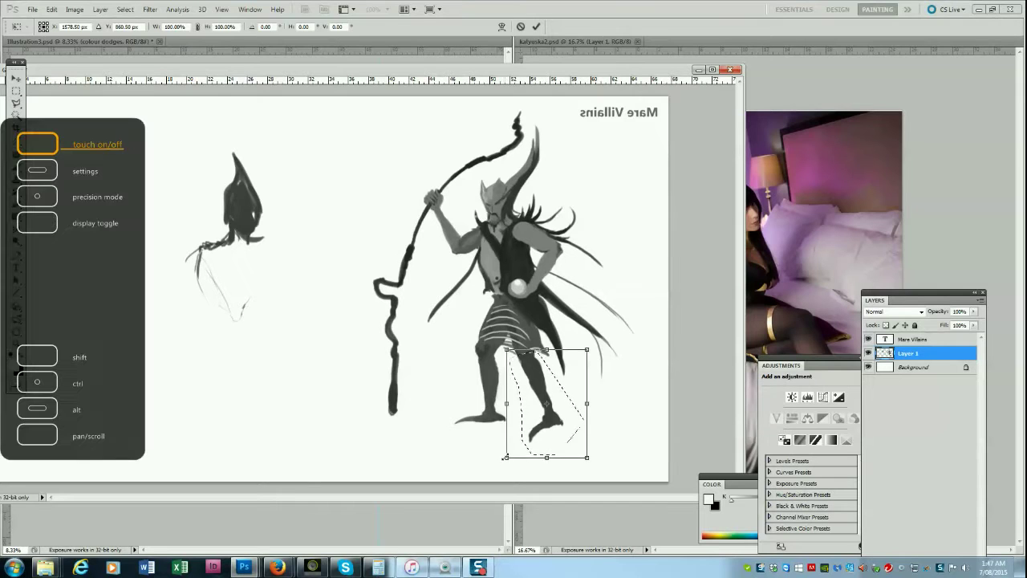
drag(565, 444, 588, 441)
key(Return)
key(ctrl+x)
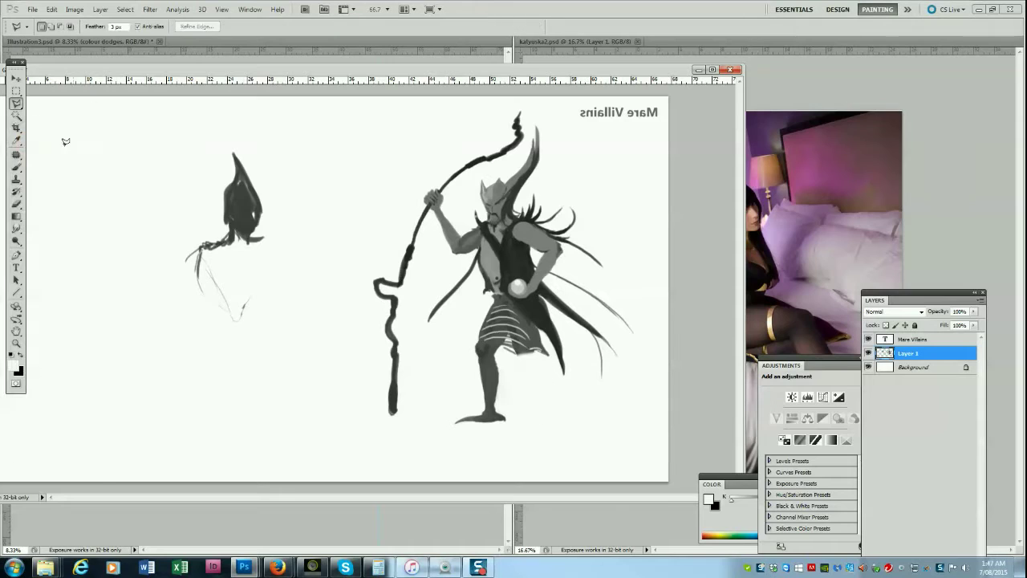
Repaint the rear shin and calf with dark grey sampled from the front knee, and trim the calf's outer edge.
click(16, 167)
alt+click(481, 347)
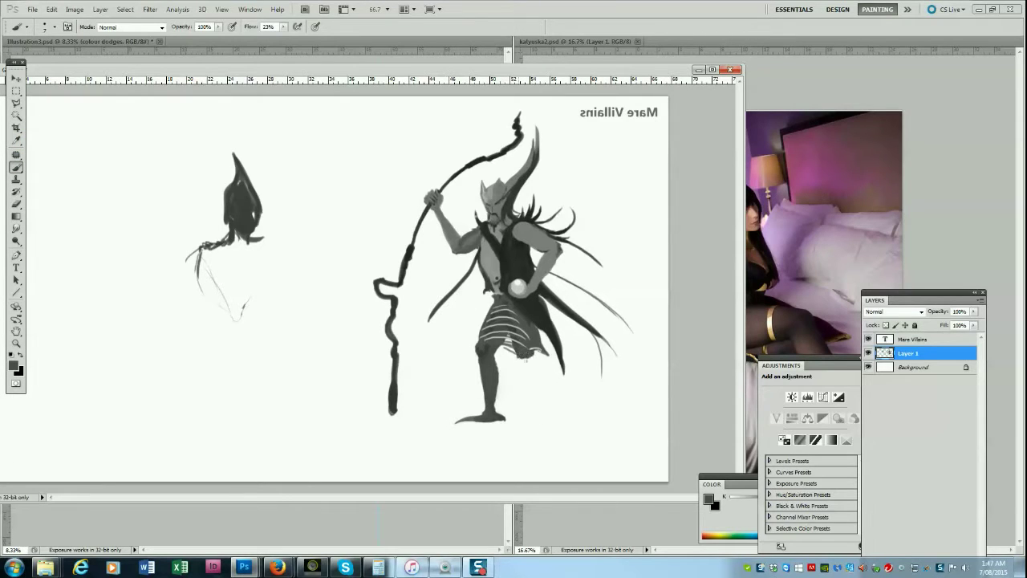
drag(522, 360, 531, 397)
mouse_move(535, 381)
mouse_down()
mouse_move(527, 363)
mouse_move(543, 389)
mouse_move(539, 417)
mouse_move(534, 389)
mouse_move(537, 409)
mouse_move(537, 400)
mouse_up()
key(bracketleft)
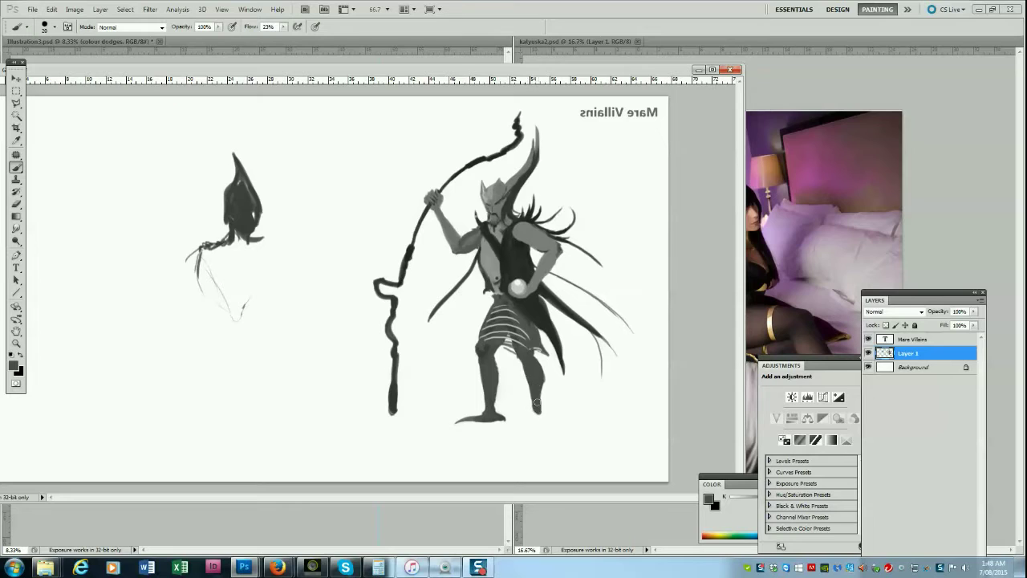
key(e)
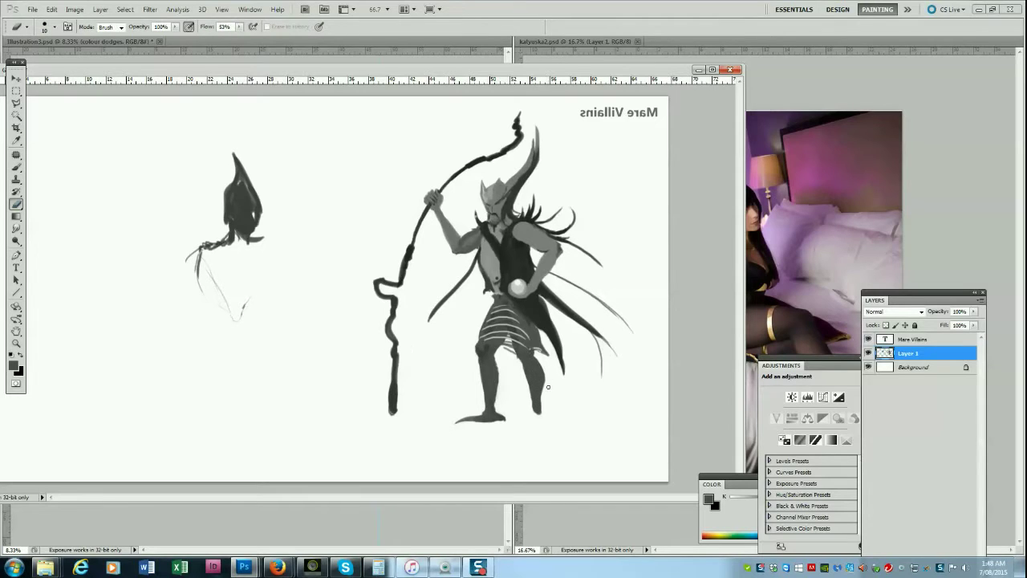
key(b)
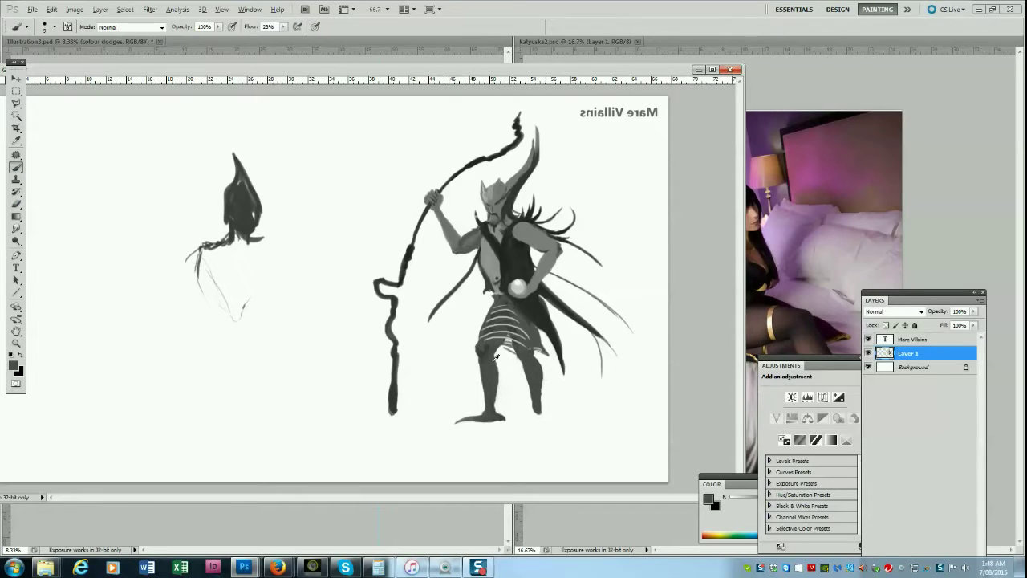
Thicken the rear calf down to the ankle and paint a foot pointing diagonally forward.
drag(523, 368, 538, 416)
key(bracketright)
key(bracketright)
key(bracketleft)
drag(538, 412, 518, 436)
Fill the second figure's neck and tapering torso with dark grey sampled from its head.
key(bracketright)
key(bracketright)
alt+click(237, 228)
mouse_move(242, 228)
mouse_down()
mouse_move(242, 282)
mouse_move(218, 267)
mouse_move(235, 295)
mouse_move(231, 319)
mouse_move(243, 272)
mouse_move(240, 281)
mouse_up()
Define the villain's shoulder edge and the raised arm's elbow with fine dark strokes.
key(bracketleft)
key(bracketleft)
key(bracketleft)
key(bracketleft)
key(bracketleft)
key(bracketleft)
drag(516, 224, 513, 238)
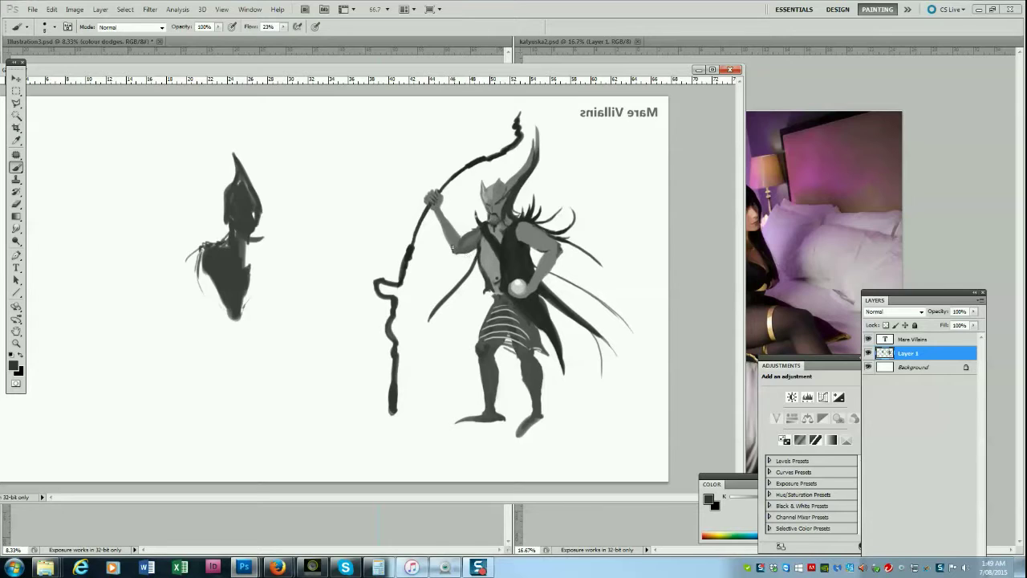
drag(459, 254, 479, 248)
Shade both upper arms with greys sampled from the shoulder and elbow.
alt+click(532, 242)
alt+click(542, 245)
alt+click(527, 238)
alt+click(464, 251)
Shape the rear foot with a pointed toe and heel, slim its calf, and erase beneath the front foot.
alt+click(531, 419)
key(e)
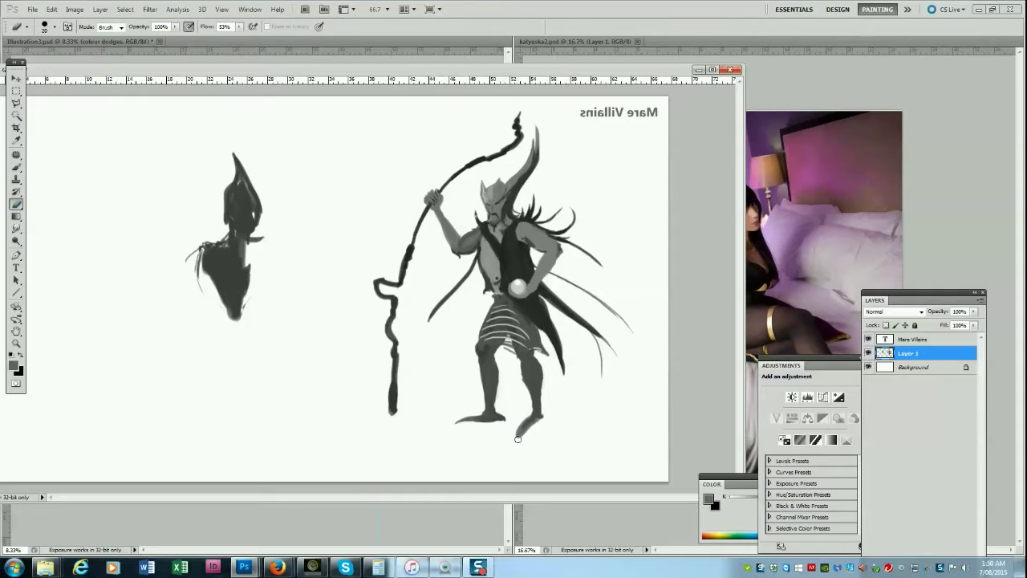
key(b)
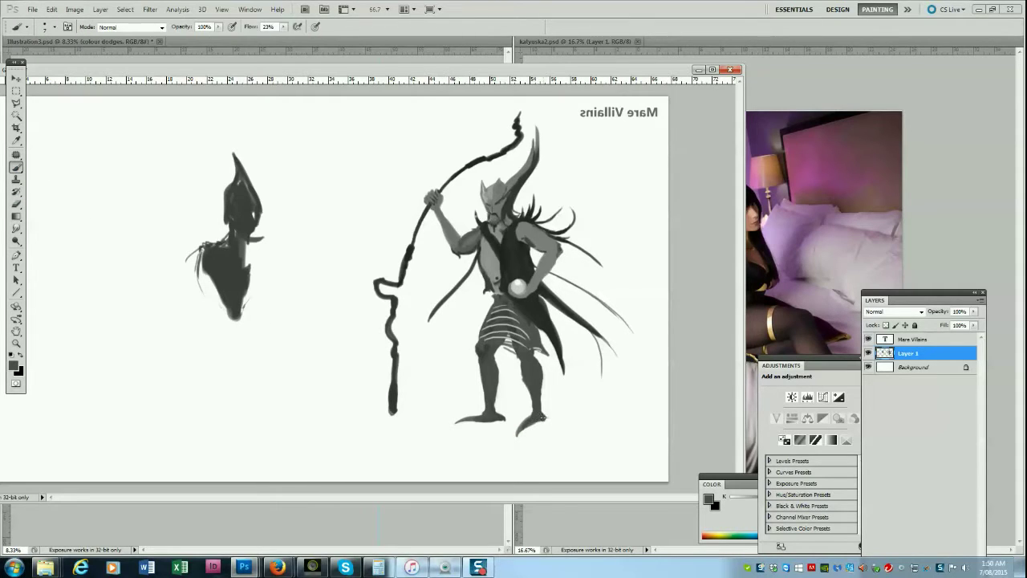
key(e)
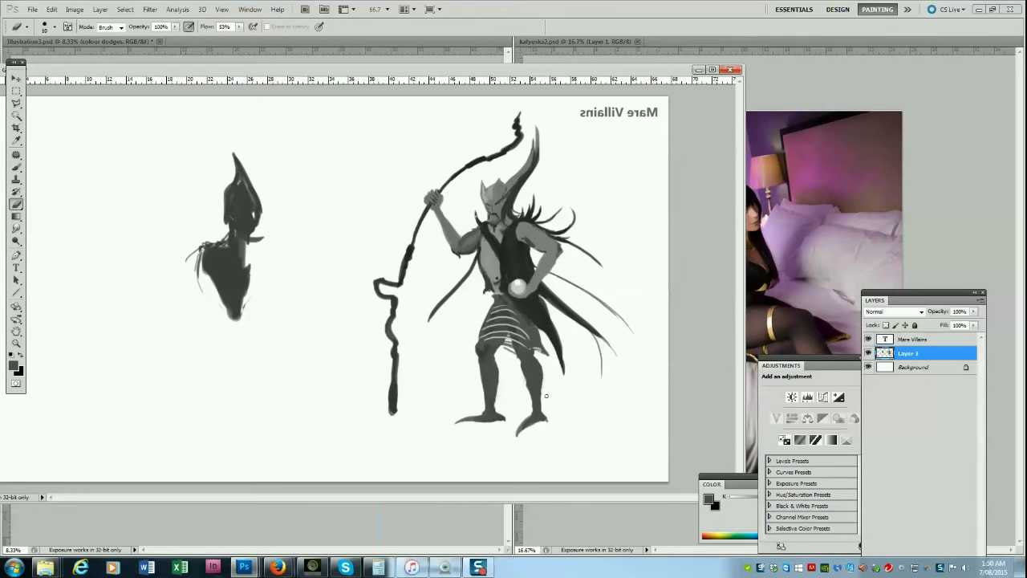
drag(501, 423, 478, 425)
Fill out the second figure's torso and shoulder, select the figure with a marquee, move it up and left, and deselect.
key(b)
mouse_move(244, 271)
mouse_down()
mouse_move(229, 248)
mouse_move(204, 255)
mouse_move(212, 256)
mouse_move(194, 270)
mouse_move(198, 283)
mouse_move(196, 226)
mouse_up()
key(m)
drag(141, 135, 268, 337)
key(v)
drag(236, 217, 208, 203)
click(125, 9)
click(138, 33)
Paint the second figure's hips and pelvis below the waist in dark grey.
key(b)
mouse_move(225, 241)
mouse_down()
mouse_move(189, 320)
mouse_move(195, 293)
mouse_move(179, 316)
mouse_move(223, 318)
mouse_move(209, 305)
mouse_move(181, 321)
mouse_move(202, 347)
mouse_up()
key(bracketleft)
drag(205, 347, 225, 317)
Draw two thin thighs from the second figure's hips, ending in small round knees.
mouse_move(212, 318)
mouse_down()
mouse_move(184, 319)
mouse_move(201, 346)
mouse_move(197, 313)
mouse_move(179, 319)
mouse_move(180, 335)
mouse_move(191, 323)
mouse_move(174, 392)
mouse_up()
key(bracketleft)
drag(225, 325, 245, 381)
drag(178, 380, 170, 402)
drag(244, 374, 240, 396)
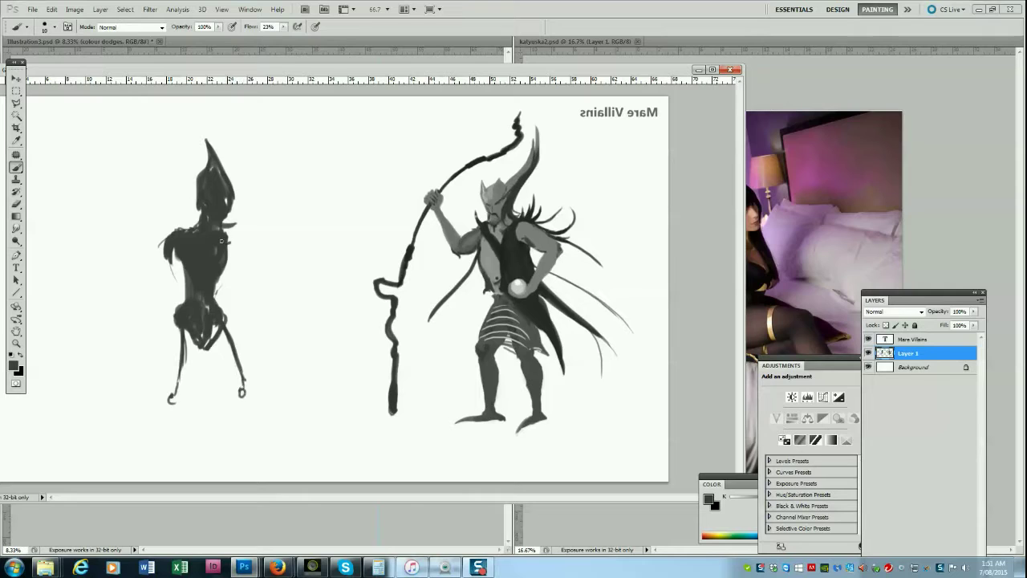
Draw the second figure's thin arms out from the shoulders, bent at the elbows with the forearms hanging down.
drag(230, 239, 262, 274)
mouse_move(173, 244)
mouse_down()
mouse_move(131, 279)
mouse_move(147, 327)
mouse_up()
drag(262, 276, 256, 316)
Marquee the whole second figure, free-transform it slightly smaller, and clear the selection.
key(m)
drag(64, 111, 321, 459)
key(ctrl+t)
drag(64, 459, 76, 441)
key(Return)
key(ctrl+d)
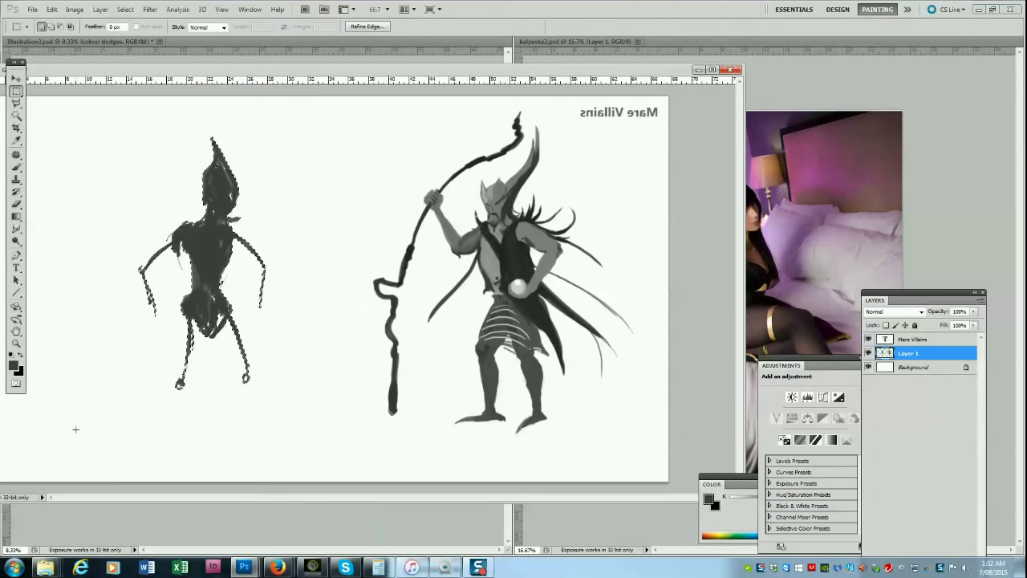
Fill in the second figure's knees and draw thin shin lines down from them.
click(17, 167)
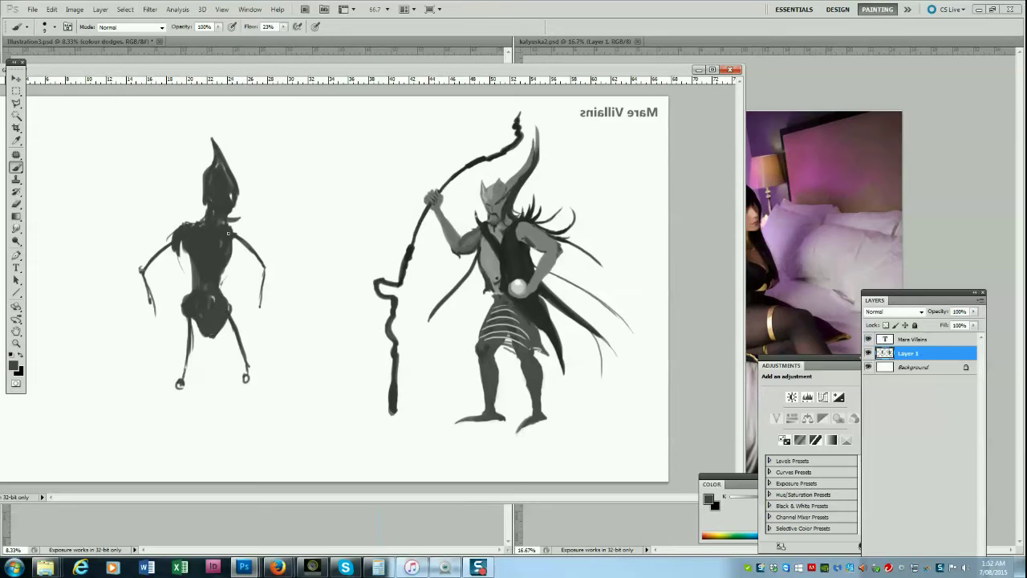
drag(246, 378, 247, 371)
drag(180, 386, 167, 432)
drag(245, 382, 241, 427)
drag(246, 375, 244, 368)
click(180, 383)
Paint a long ragged loincloth hanging from the second figure's pelvis and thicken the thigh beside it.
mouse_move(200, 339)
mouse_down()
mouse_move(213, 381)
mouse_move(215, 337)
mouse_move(220, 388)
mouse_move(225, 329)
mouse_up()
mouse_move(205, 377)
mouse_down()
mouse_move(202, 415)
mouse_move(206, 389)
mouse_move(215, 409)
mouse_move(221, 390)
mouse_move(220, 406)
mouse_move(205, 411)
mouse_up()
drag(189, 314, 184, 377)
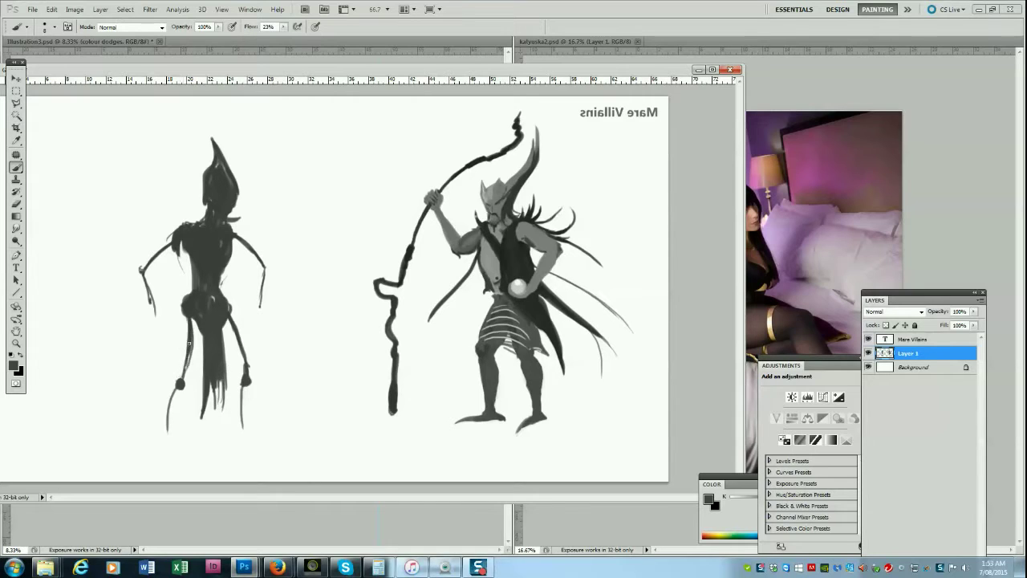
drag(190, 320, 188, 334)
Thicken the second figure's shins and paint pointed feet angled outward at their ends.
drag(180, 387, 164, 446)
mouse_move(245, 390)
mouse_down()
mouse_move(246, 437)
mouse_move(236, 440)
mouse_move(257, 459)
mouse_up()
drag(162, 447, 171, 463)
drag(239, 440, 250, 446)
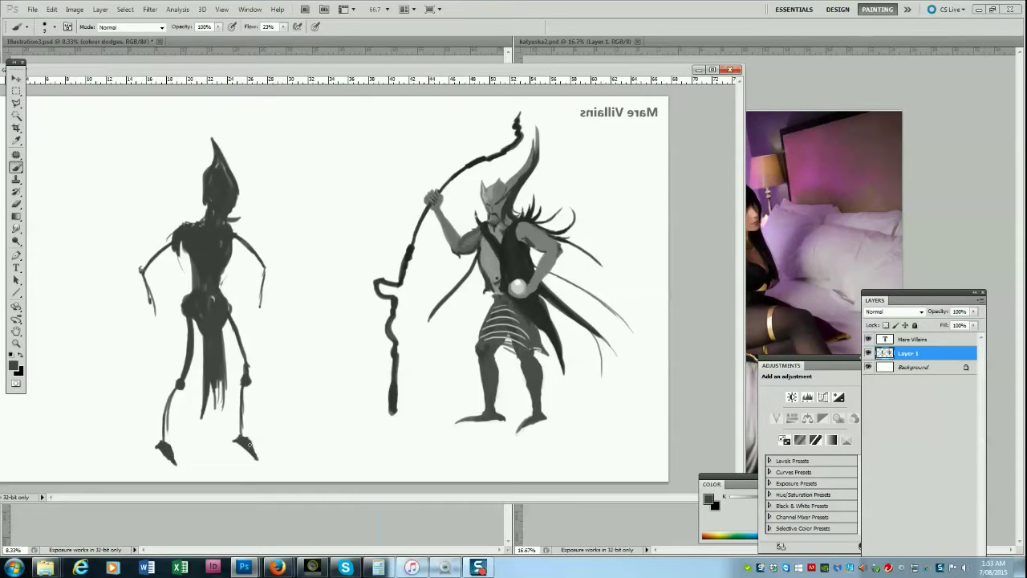
Thicken the second figure's calves and draw a long thin spike rising from its shoulder.
mouse_move(157, 446)
mouse_down()
mouse_move(165, 402)
mouse_move(160, 433)
mouse_move(167, 399)
mouse_move(178, 393)
mouse_move(169, 437)
mouse_move(179, 397)
mouse_move(175, 427)
mouse_up()
mouse_move(241, 437)
mouse_down()
mouse_move(236, 387)
mouse_move(239, 409)
mouse_up()
key(bracketleft)
key(bracketleft)
key(bracketleft)
mouse_move(198, 219)
mouse_down()
mouse_move(180, 222)
mouse_move(150, 164)
mouse_up()
Touch up the second figure's face and paint a curved strand hanging from the edge of its hood.
key(bracketright)
key(bracketright)
key(bracketright)
key(bracketright)
key(bracketleft)
key(bracketleft)
key(bracketright)
key(bracketright)
key(bracketright)
key(bracketright)
key(bracketright)
drag(223, 168, 218, 171)
mouse_move(232, 212)
mouse_down()
mouse_move(241, 206)
mouse_move(243, 234)
mouse_up()
Sample mid-grey from the staff-bearer and draw thin light lines on the second figure's torso, and mark the end of its forearm.
key(bracketleft)
alt+click(494, 194)
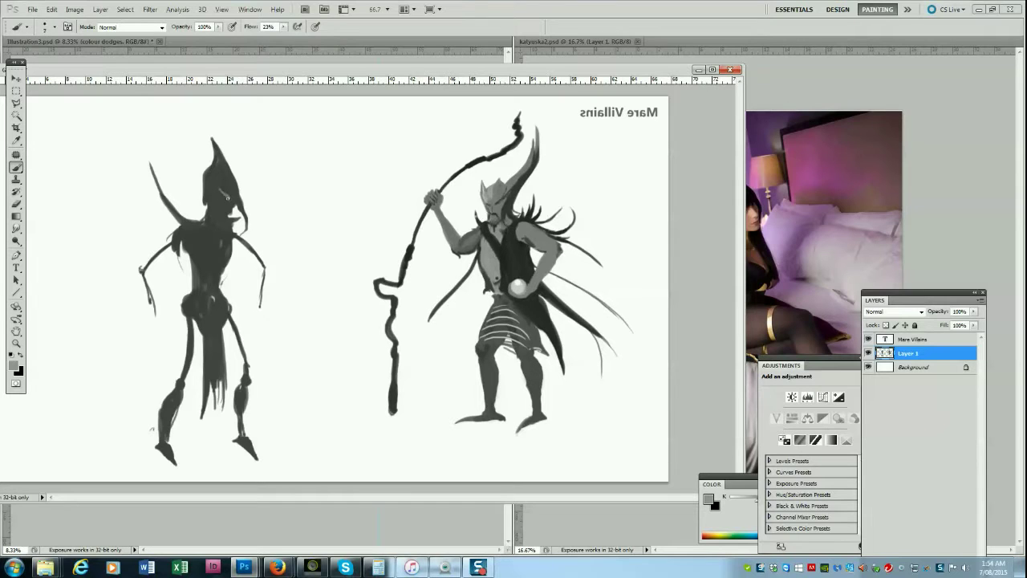
key(bracketleft)
drag(217, 243, 208, 284)
mouse_move(222, 303)
mouse_down()
mouse_move(210, 307)
mouse_move(230, 319)
mouse_move(191, 289)
mouse_move(154, 316)
mouse_up()
alt+click(215, 297)
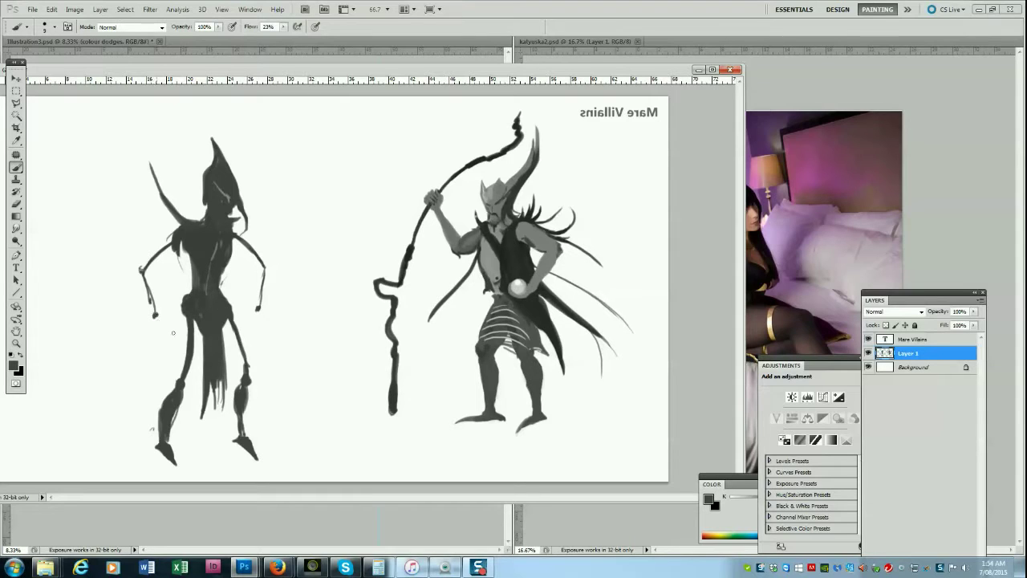
Erase the second figure's right-side foot, trim around the other ankle, and repaint the erased foot pointing outward.
key(e)
drag(232, 443, 253, 462)
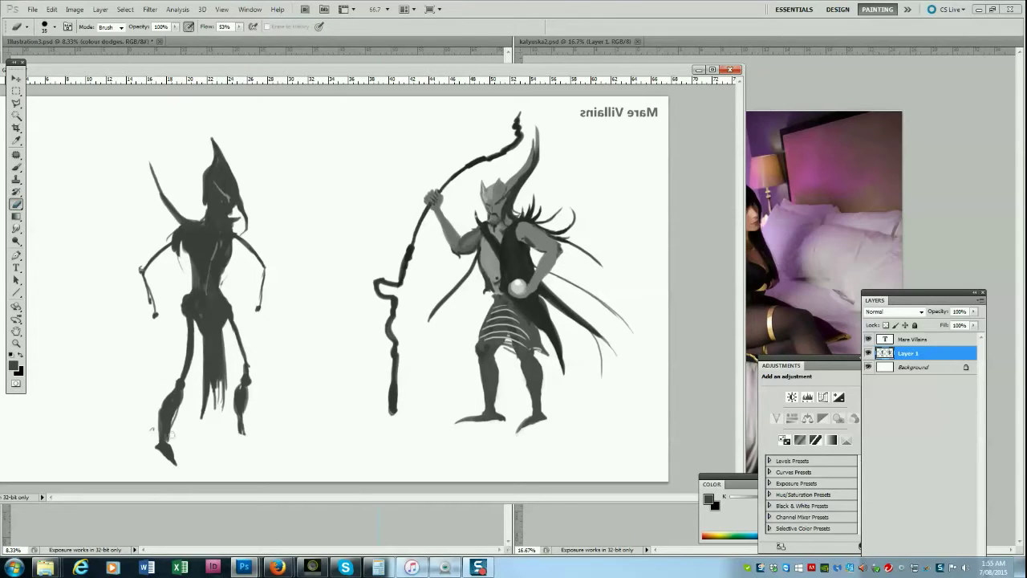
mouse_move(156, 437)
mouse_down()
mouse_move(158, 411)
mouse_move(159, 426)
mouse_up()
key(b)
drag(244, 417, 242, 431)
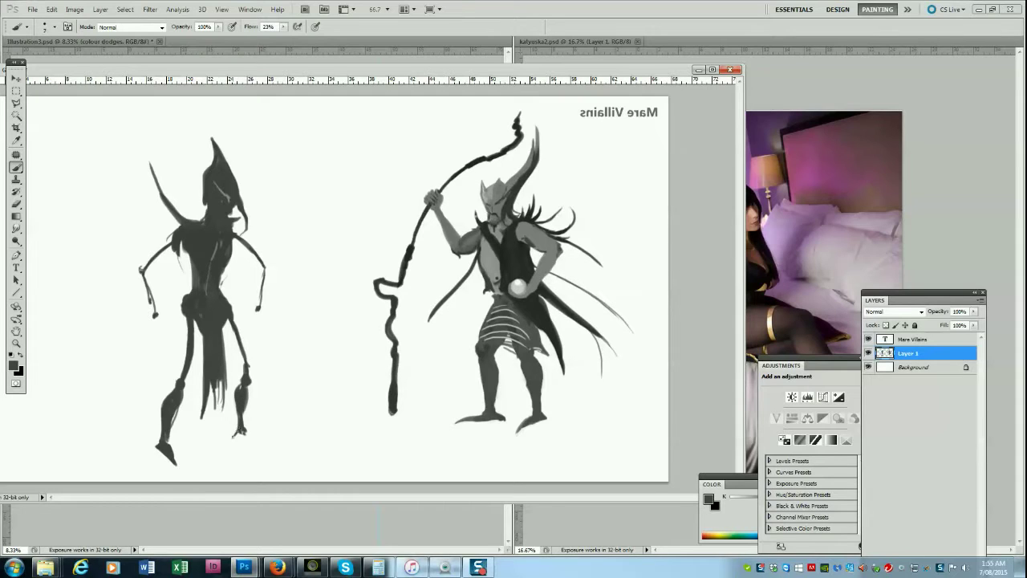
drag(239, 434, 267, 442)
Fill out the second figure's lower leg and thicken both thighs.
drag(162, 442, 175, 406)
drag(229, 329, 245, 373)
mouse_move(183, 378)
mouse_down()
mouse_move(191, 321)
mouse_move(179, 377)
mouse_move(227, 330)
mouse_move(227, 353)
mouse_move(226, 326)
mouse_move(247, 373)
mouse_move(197, 322)
mouse_up()
key(bracketleft)
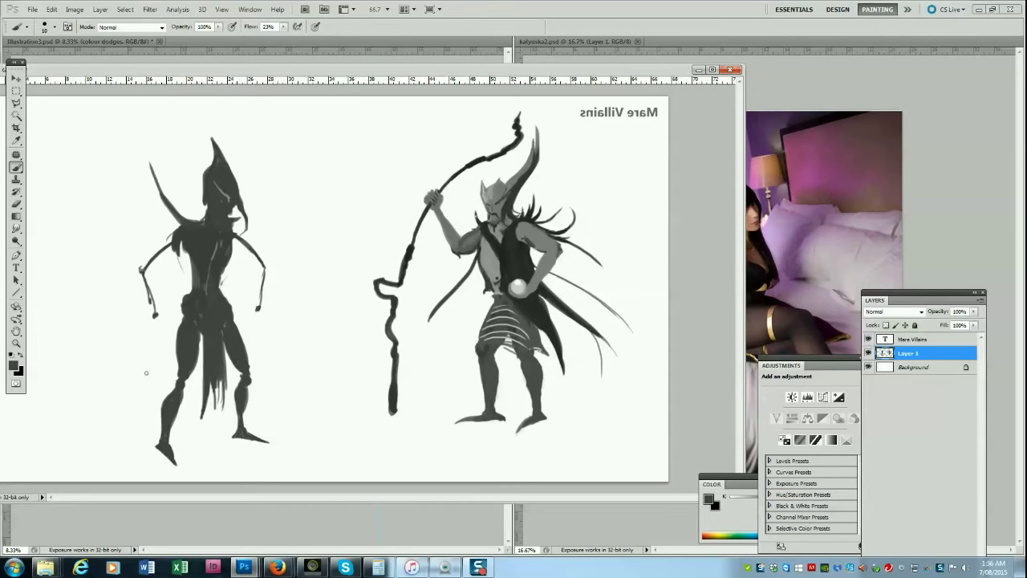
Erase a small notch into the second figure's face profile and return to the Brush tool.
key(e)
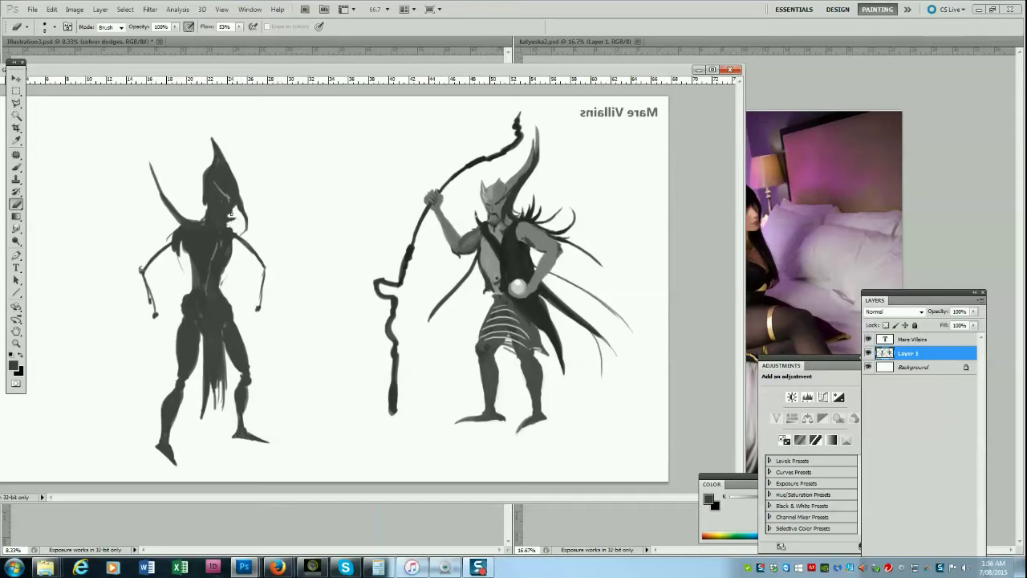
drag(234, 208, 238, 215)
key([)
alt+click(236, 210)
click(488, 218)
key(b)
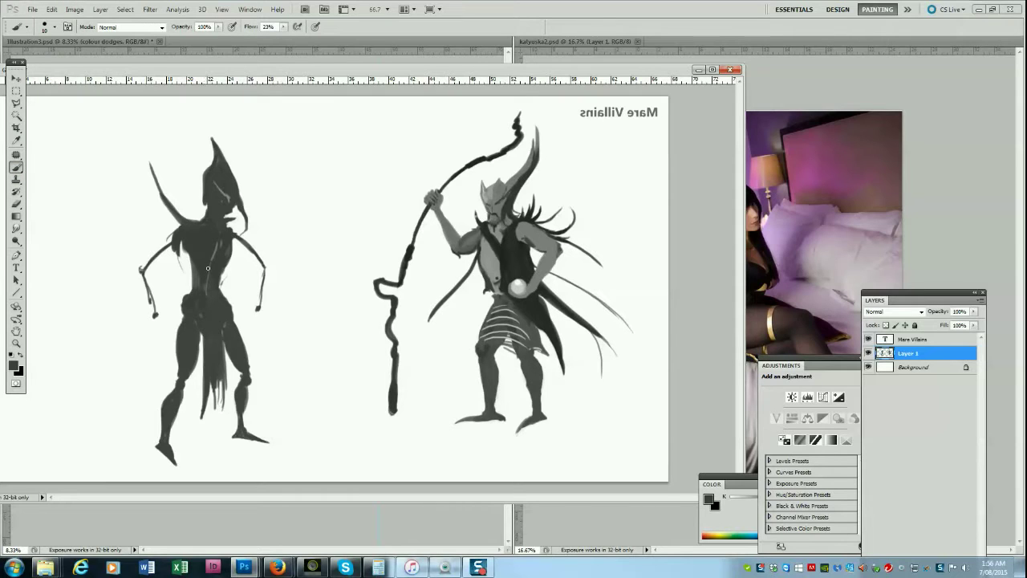
Thicken the second figure's upper arm and add short curved spikes behind its head.
drag(171, 238, 152, 265)
drag(205, 178, 198, 158)
mouse_move(205, 186)
mouse_down()
mouse_move(193, 171)
mouse_move(203, 189)
mouse_up()
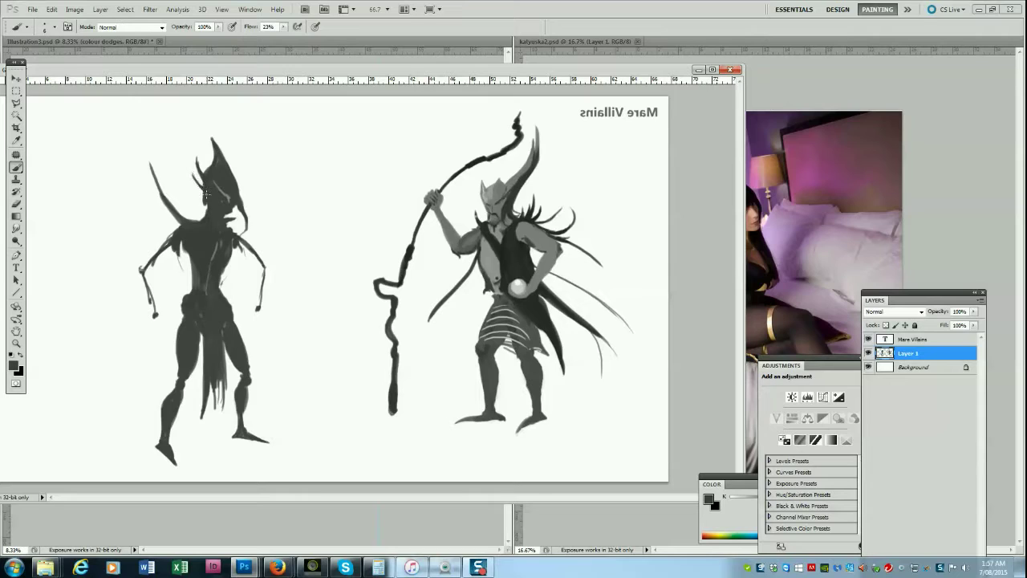
Paint thin fingers on the second figure's hand and ragged tatters hanging from both shoulders.
drag(248, 383, 246, 395)
mouse_move(259, 313)
mouse_down()
mouse_move(262, 342)
mouse_move(259, 285)
mouse_up()
key(bracketright)
key(bracketright)
key(bracketright)
key(bracketright)
key(bracketright)
key(bracketleft)
key(bracketleft)
drag(238, 244, 242, 263)
drag(180, 249, 193, 277)
drag(235, 252, 229, 271)
Draw a fan of thin spikes rising outward from the second figure's shoulder.
drag(194, 222, 176, 183)
drag(191, 218, 179, 193)
key(ctrl+alt+z)
key(ctrl+alt+z)
key(bracketleft)
key(bracketleft)
mouse_move(197, 226)
mouse_down()
mouse_move(178, 192)
mouse_move(188, 192)
mouse_move(129, 209)
mouse_up()
key(ctrl+z)
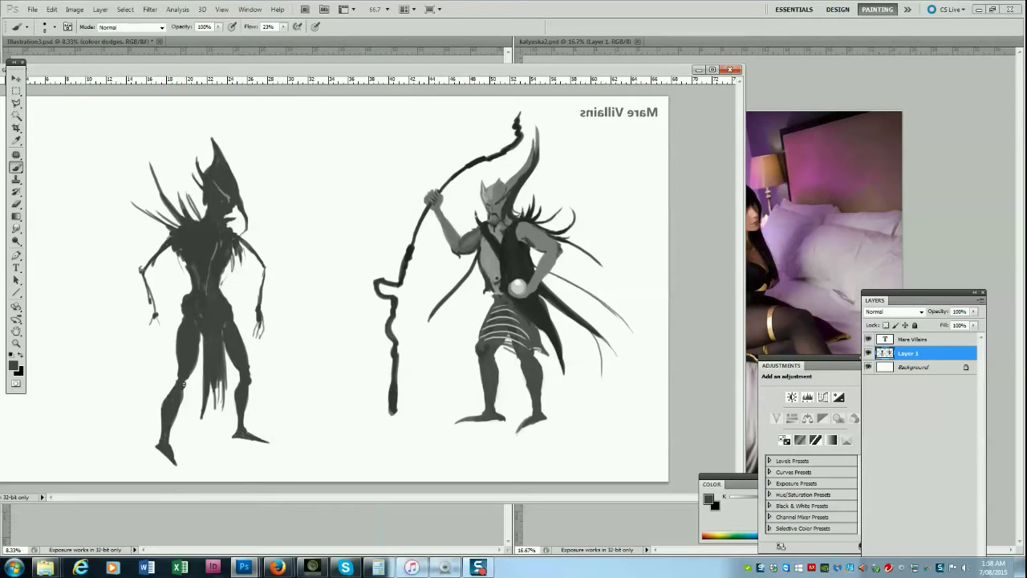
Fill out the second figure's left-side thigh and reshape the foot below it into a longer point angled outward.
mouse_move(176, 383)
mouse_down()
mouse_move(178, 366)
mouse_move(194, 369)
mouse_move(198, 325)
mouse_up()
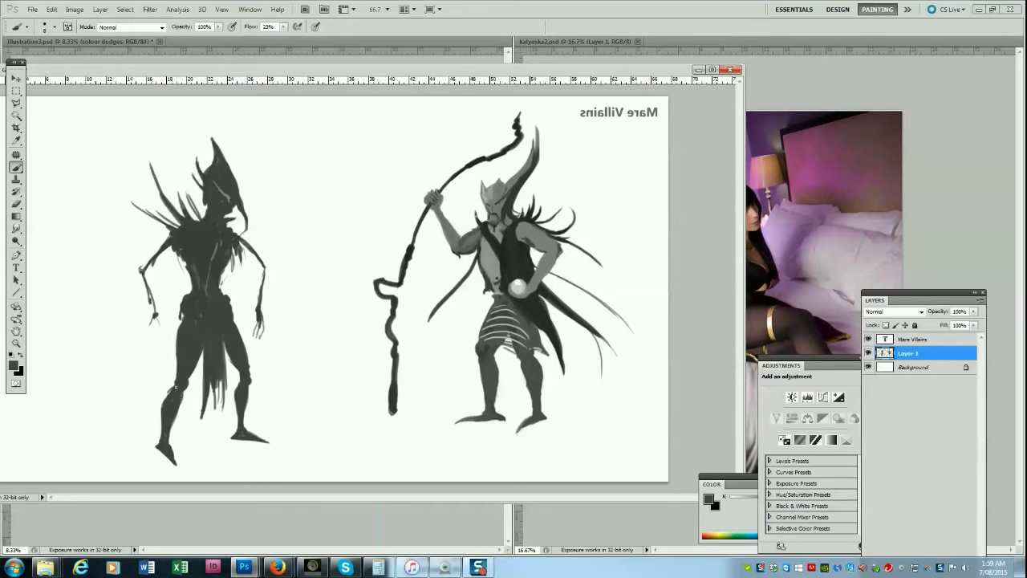
drag(172, 452, 191, 461)
key(e)
mouse_move(183, 461)
mouse_down()
mouse_move(159, 448)
mouse_move(165, 458)
mouse_up()
key(b)
Sample the dark grey from the hand and add elbow spikes and long clawed fingers to the second figure.
alt+click(154, 316)
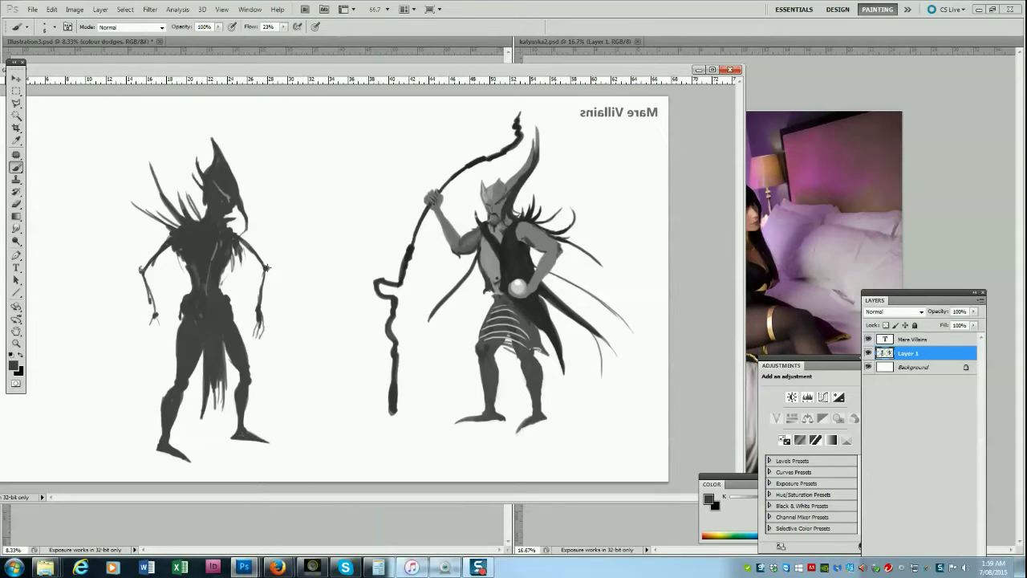
drag(144, 266, 140, 258)
mouse_move(152, 318)
mouse_down()
mouse_move(151, 343)
mouse_move(166, 324)
mouse_up()
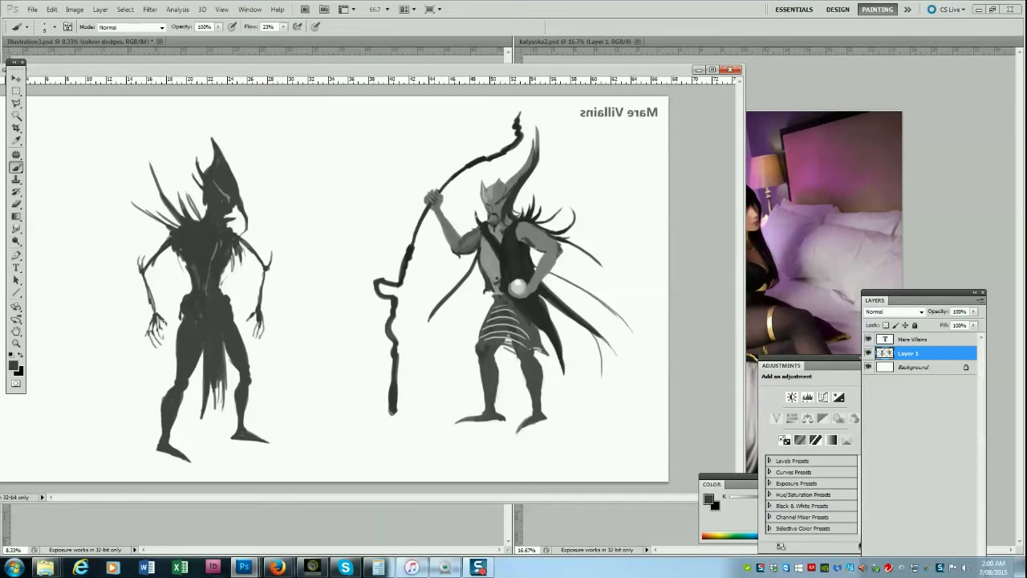
Paint a tall curved horn behind the second figure's head and thicken the spikes near its shoulder.
drag(201, 175, 199, 130)
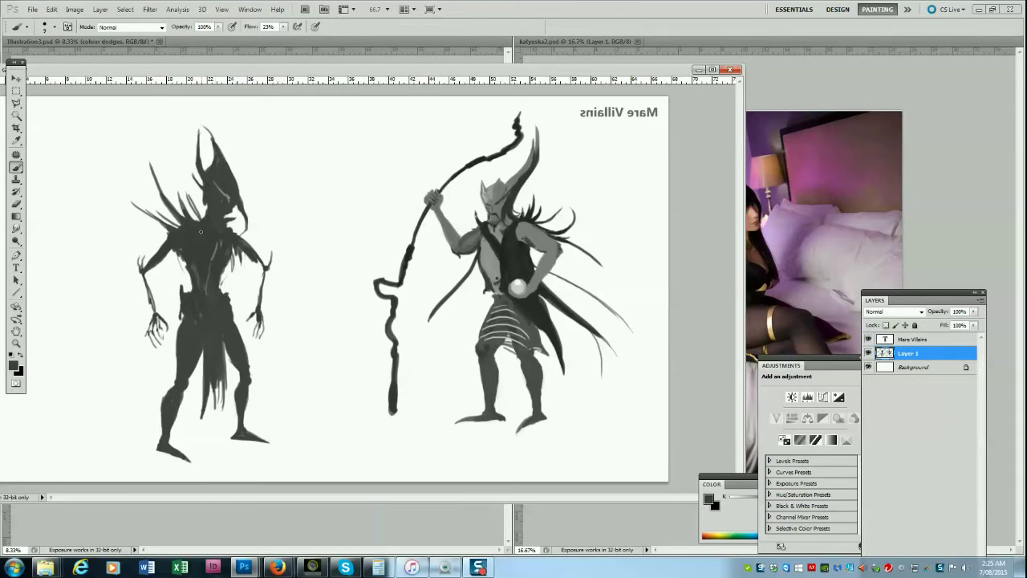
drag(178, 192, 184, 210)
Lasso the second figure's horned head, rotate it about 9° counterclockwise, shift it slightly left over the shoulders, and deselect.
click(16, 103)
click(211, 117)
click(183, 118)
click(174, 151)
click(193, 192)
click(198, 228)
click(212, 234)
click(234, 226)
click(214, 119)
click(16, 78)
mouse_move(235, 185)
mouse_down()
mouse_move(281, 167)
mouse_move(279, 158)
mouse_up()
key(ctrl+t)
drag(222, 184, 216, 186)
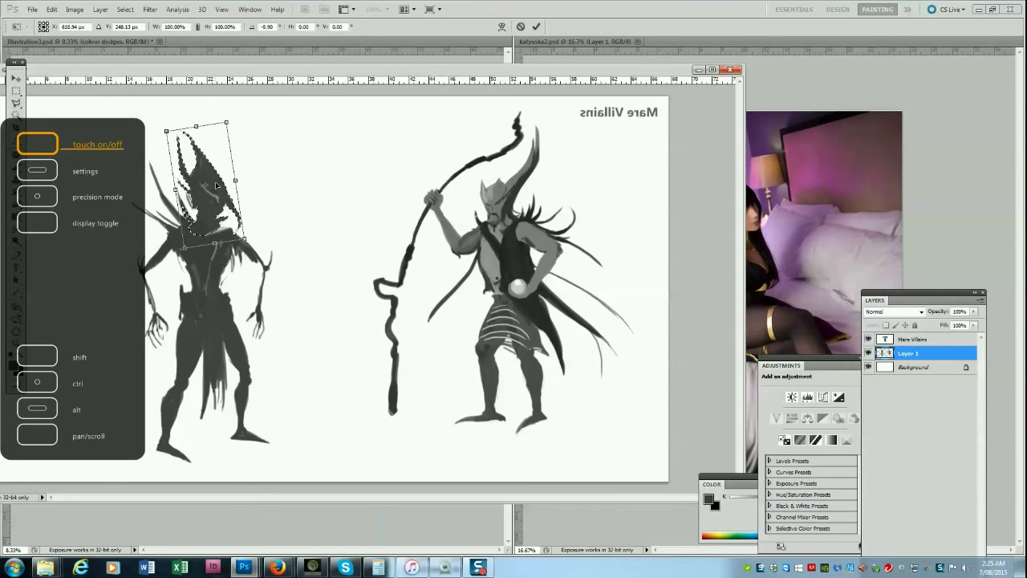
key(Return)
click(125, 9)
click(140, 30)
Fill in the second figure's neck and face, smooth its legs, and extend the feet into curled toes.
key(b)
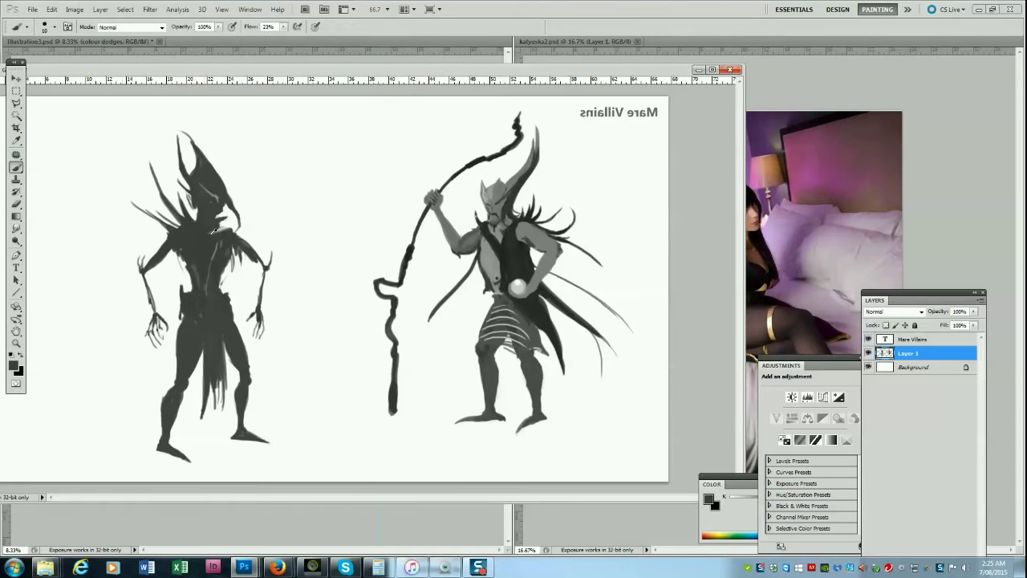
drag(214, 231, 200, 196)
drag(222, 328, 236, 365)
drag(230, 316, 246, 359)
mouse_move(246, 389)
mouse_down()
mouse_move(243, 428)
mouse_move(253, 436)
mouse_up()
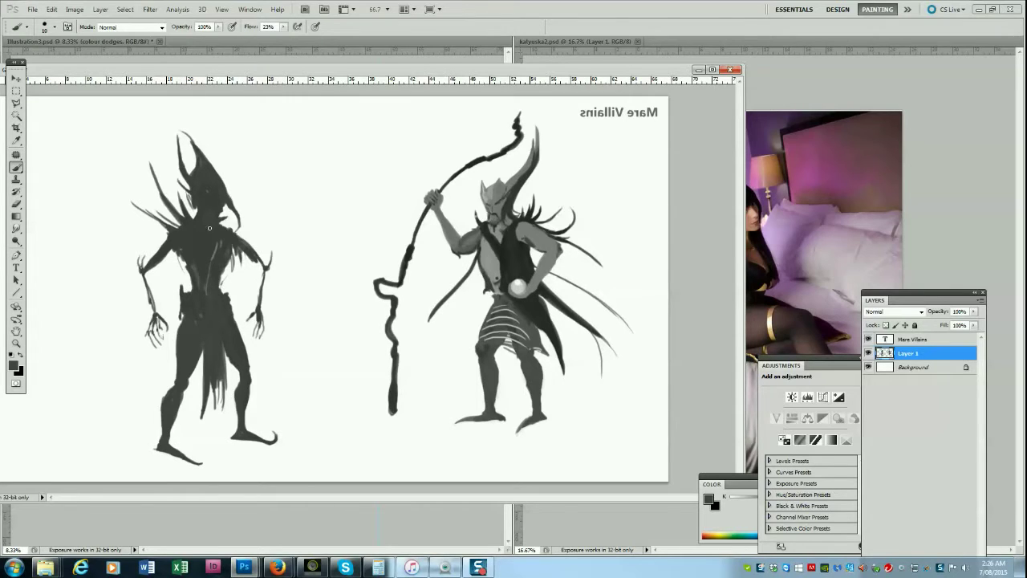
Paint a near-black face under the second figure's hood, tapering down onto the chest.
key(alt)
key(alt)
click(21, 356)
drag(208, 212, 214, 229)
alt+click(213, 225)
alt+click(215, 226)
alt+click(213, 227)
alt+click(213, 227)
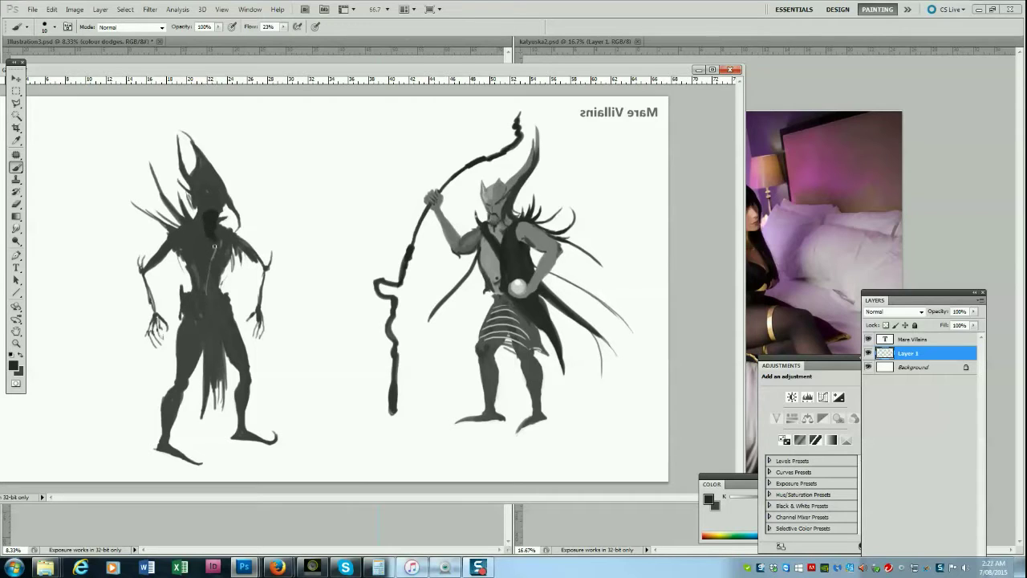
drag(210, 215, 217, 211)
Switch the painting colours and add small white eyes to the second figure's dark face.
key(d)
key(alt+d)
key(Escape)
key(x)
key(x)
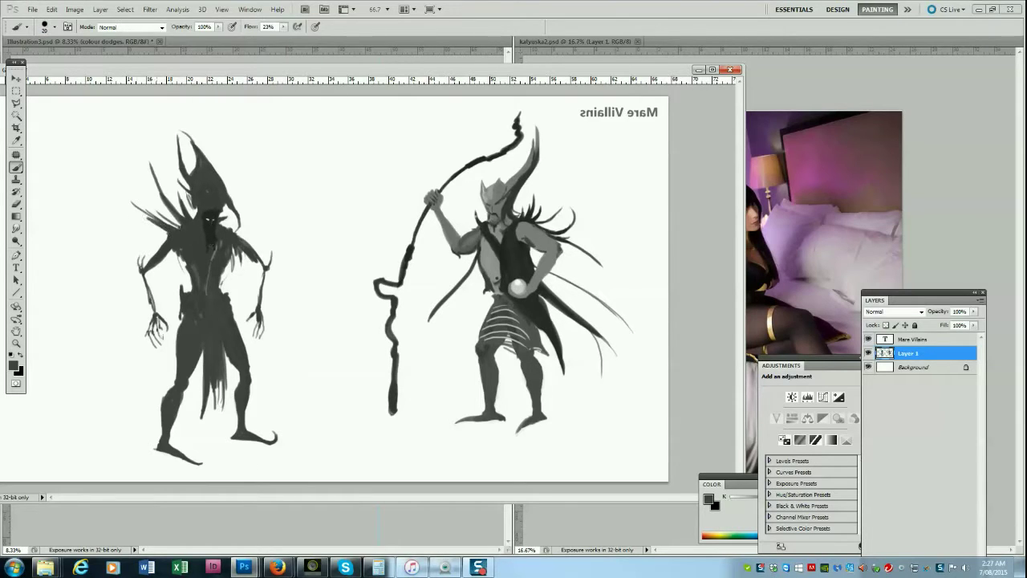
Undo the trial cape stroke and add a new empty layer between Layer 1 and the Background.
drag(169, 232, 61, 264)
key(ctrl+z)
click(907, 365)
click(979, 299)
click(875, 34)
key(Return)
Block in the left side of a mid-grey cape behind the second figure with a larger brush on the new layer.
key(])
key(])
mouse_move(165, 232)
mouse_down()
mouse_move(150, 268)
mouse_move(213, 217)
mouse_move(133, 271)
mouse_up()
key(ctrl+z)
alt+click(189, 215)
key(ctrl+z)
alt+click(129, 269)
mouse_move(163, 236)
mouse_down()
mouse_move(123, 282)
mouse_move(164, 273)
mouse_move(101, 373)
mouse_up()
alt+click(136, 252)
key(])
key(])
key(])
drag(189, 256, 120, 386)
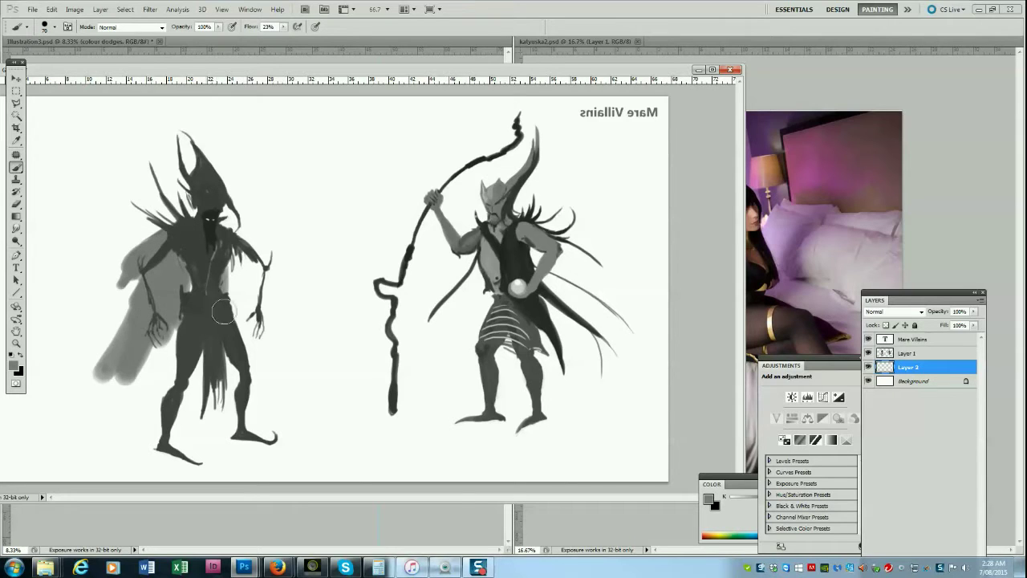
Paint the right side of the second figure's cape and fill the area between its legs.
mouse_move(212, 244)
mouse_down()
mouse_move(189, 284)
mouse_move(265, 353)
mouse_up()
drag(224, 297, 317, 390)
mouse_move(245, 333)
mouse_down()
mouse_move(271, 360)
mouse_move(201, 353)
mouse_move(48, 401)
mouse_move(200, 417)
mouse_move(269, 382)
mouse_move(325, 412)
mouse_up()
drag(241, 391, 232, 408)
drag(218, 266, 217, 294)
drag(215, 419, 199, 406)
Spread the cape's hem outward to the left with a smaller brush and erase the excess beside the shoulder and arm.
key([)
key([)
key([)
key([)
key([)
drag(156, 347, 150, 362)
drag(45, 412, 83, 423)
click(16, 205)
mouse_move(162, 231)
mouse_down()
mouse_move(123, 267)
mouse_move(121, 285)
mouse_up()
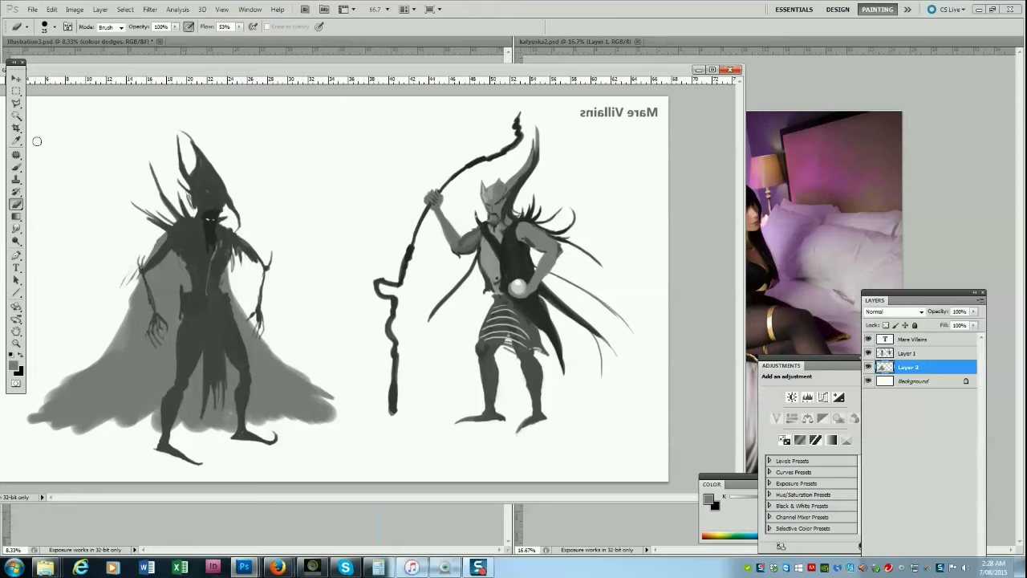
Paint a matching mid-grey cape behind the staff-bearer and extend the hem of the second figure's cape.
click(16, 167)
mouse_move(481, 261)
mouse_down()
mouse_move(483, 317)
mouse_move(482, 303)
mouse_move(451, 394)
mouse_move(509, 337)
mouse_move(530, 334)
mouse_move(551, 359)
mouse_move(546, 260)
mouse_move(574, 350)
mouse_move(599, 384)
mouse_move(623, 389)
mouse_move(649, 425)
mouse_up()
drag(318, 389, 349, 423)
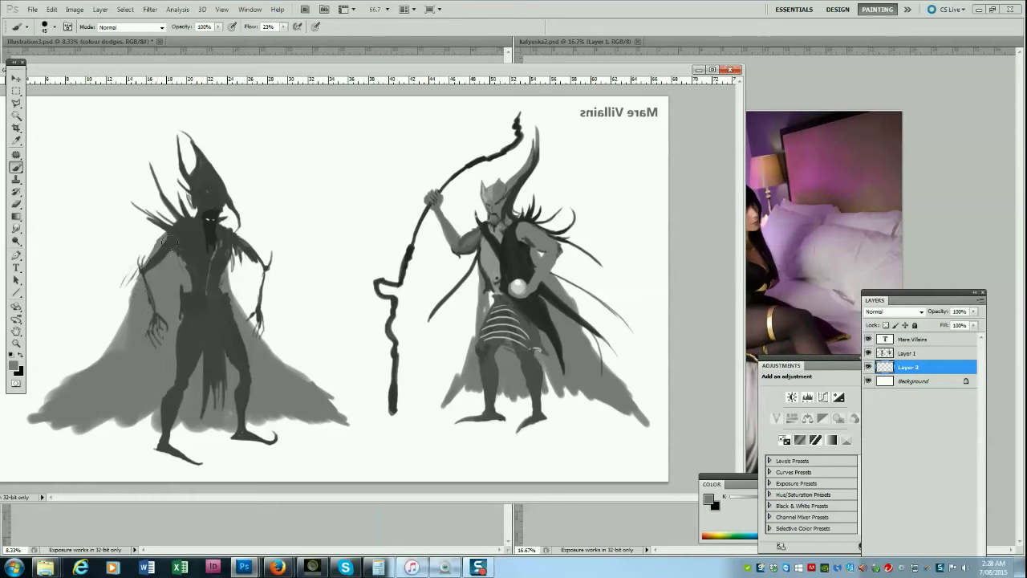
mouse_move(229, 414)
mouse_down()
mouse_move(110, 425)
mouse_move(20, 417)
mouse_move(67, 427)
mouse_up()
Save the villain concept document.
key(ctrl+s)
text(c)
key(Return)
key(Return)
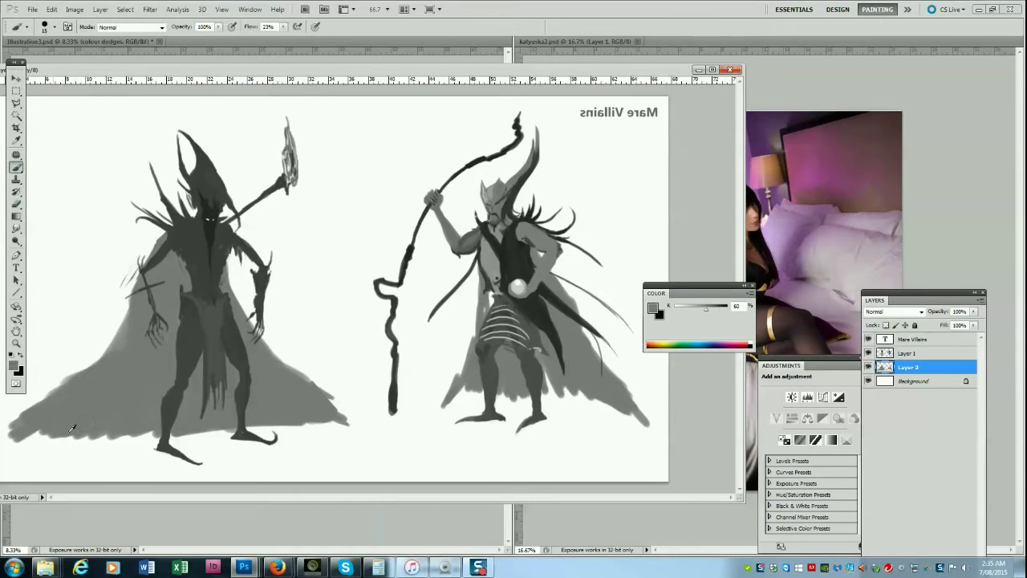
Fill in and smooth the hem and right edge of the second figure's cape with a larger brush.
key(bracketright)
key(bracketright)
key(bracketright)
key(bracketright)
mouse_move(29, 434)
mouse_down()
mouse_move(255, 373)
mouse_move(67, 439)
mouse_move(261, 430)
mouse_move(332, 425)
mouse_up()
mouse_move(283, 362)
mouse_down()
mouse_move(367, 422)
mouse_move(353, 423)
mouse_up()
mouse_move(179, 251)
mouse_down()
mouse_move(112, 353)
mouse_move(205, 251)
mouse_move(181, 227)
mouse_move(289, 365)
mouse_move(370, 413)
mouse_up()
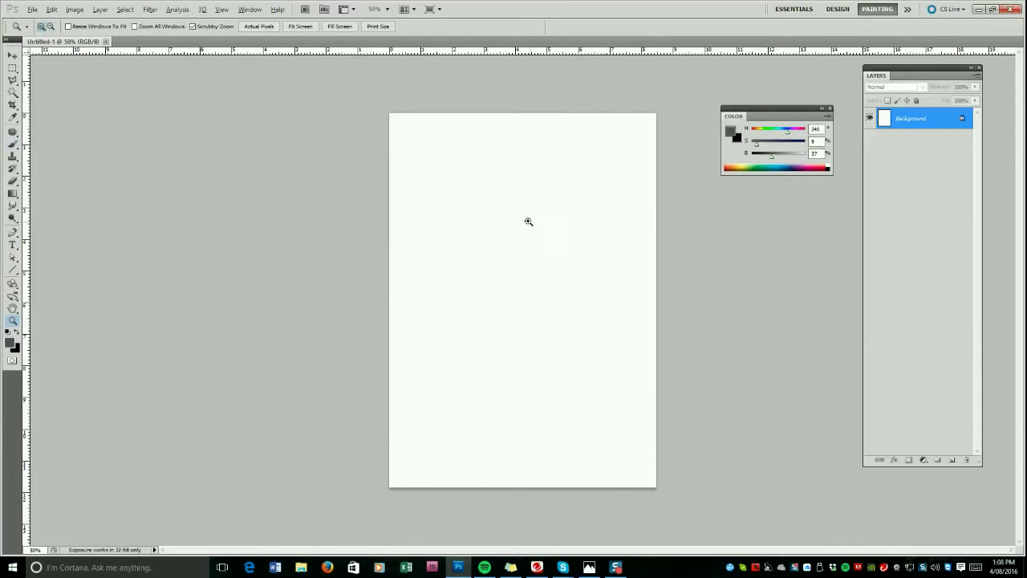
Paint a short dark grey stroke on the blank canvas and add a new layer above the background.
click(528, 220)
key(b)
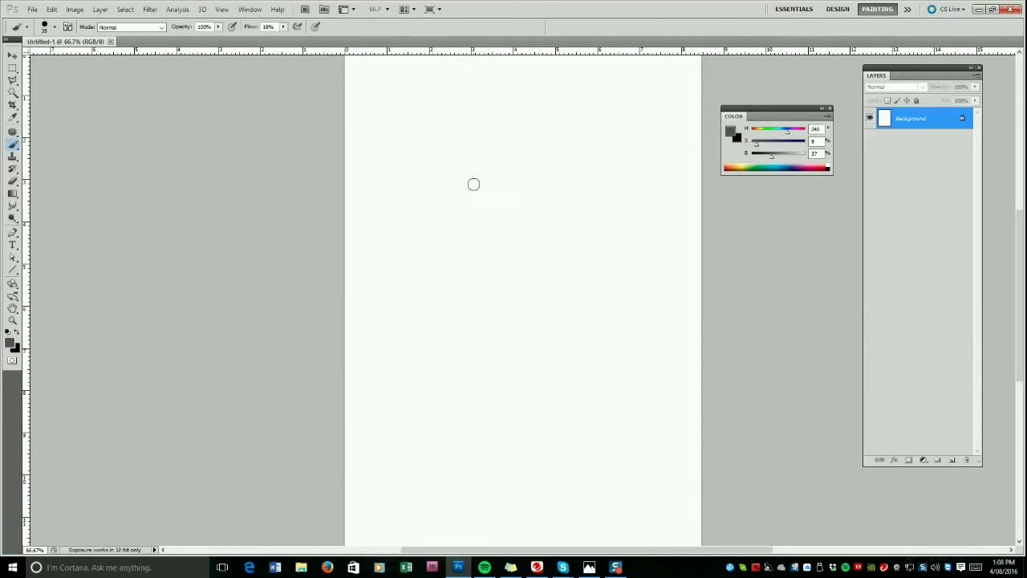
drag(463, 173, 476, 224)
click(977, 77)
click(955, 82)
click(600, 178)
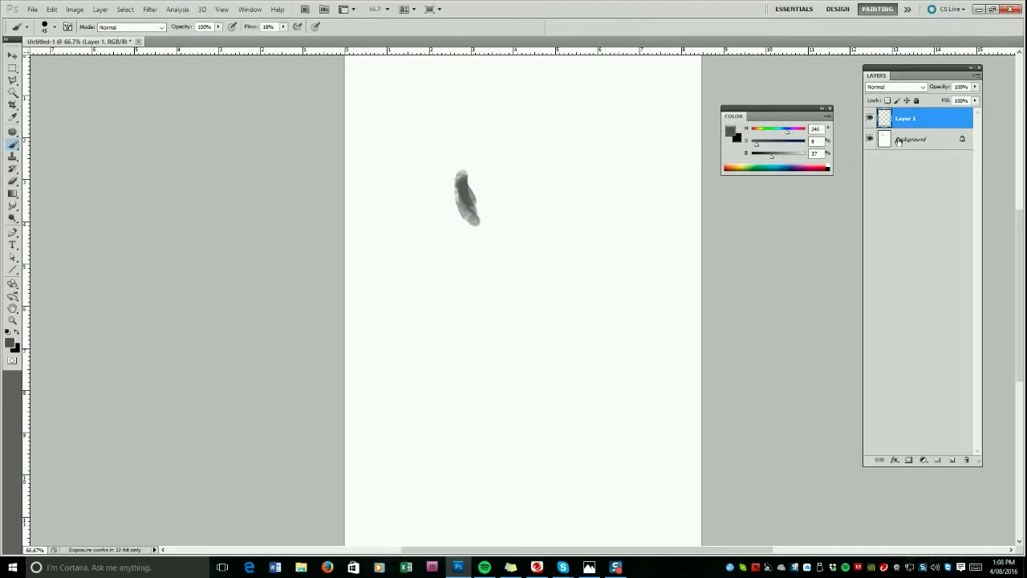
Cover the grey stroke on the Background layer with white sampled from the canvas.
click(898, 141)
alt+click(497, 229)
drag(464, 175, 474, 242)
Try to block in an oval head shape on Layer 1 in a mid-grey of 58% brightness.
click(905, 118)
drag(804, 155, 782, 154)
mouse_move(458, 236)
mouse_down()
mouse_move(448, 189)
mouse_move(452, 214)
mouse_up()
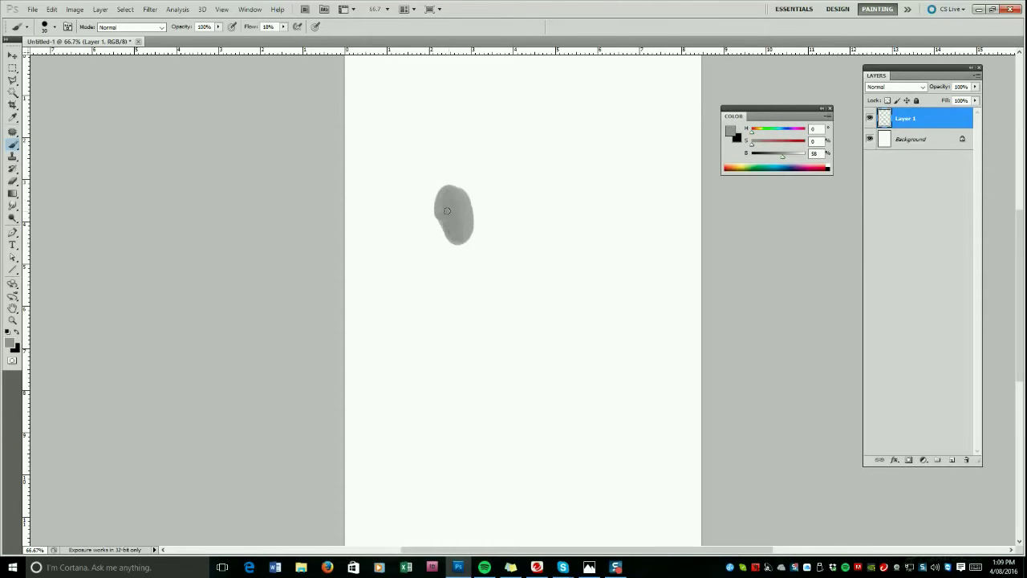
key(ctrl+alt+z)
key(ctrl+alt+z)
key(ctrl+alt+z)
key(ctrl+alt+z)
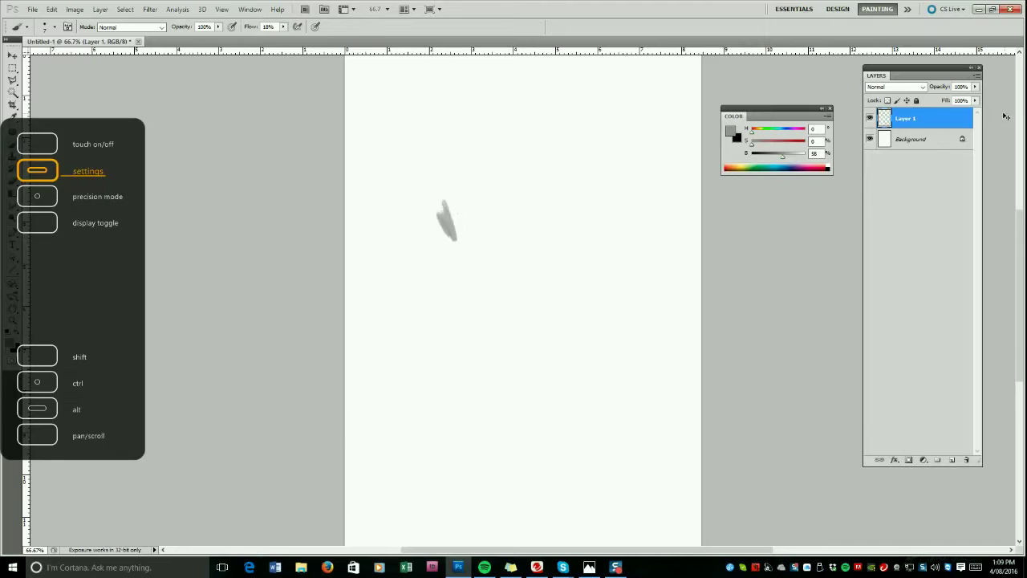
Add another layer and sketch the villain's head, tall curved horns, neck and shoulders in black with a fine brush.
click(976, 76)
click(975, 84)
click(600, 178)
key(d)
mouse_move(438, 197)
mouse_down()
mouse_move(452, 238)
mouse_move(471, 204)
mouse_move(454, 241)
mouse_move(445, 241)
mouse_move(440, 204)
mouse_move(440, 245)
mouse_move(422, 161)
mouse_move(458, 238)
mouse_move(471, 230)
mouse_move(473, 194)
mouse_move(456, 186)
mouse_move(439, 196)
mouse_move(443, 254)
mouse_move(407, 255)
mouse_move(414, 281)
mouse_up()
drag(430, 235, 432, 253)
mouse_move(465, 193)
mouse_down()
mouse_move(476, 145)
mouse_move(416, 164)
mouse_move(470, 137)
mouse_move(439, 118)
mouse_move(458, 132)
mouse_move(451, 119)
mouse_up()
mouse_move(451, 119)
mouse_down()
mouse_move(466, 134)
mouse_move(443, 119)
mouse_up()
mouse_move(474, 194)
mouse_down()
mouse_move(465, 241)
mouse_move(452, 186)
mouse_move(474, 183)
mouse_up()
mouse_move(468, 236)
mouse_down()
mouse_move(466, 254)
mouse_move(486, 249)
mouse_up()
drag(414, 259, 435, 292)
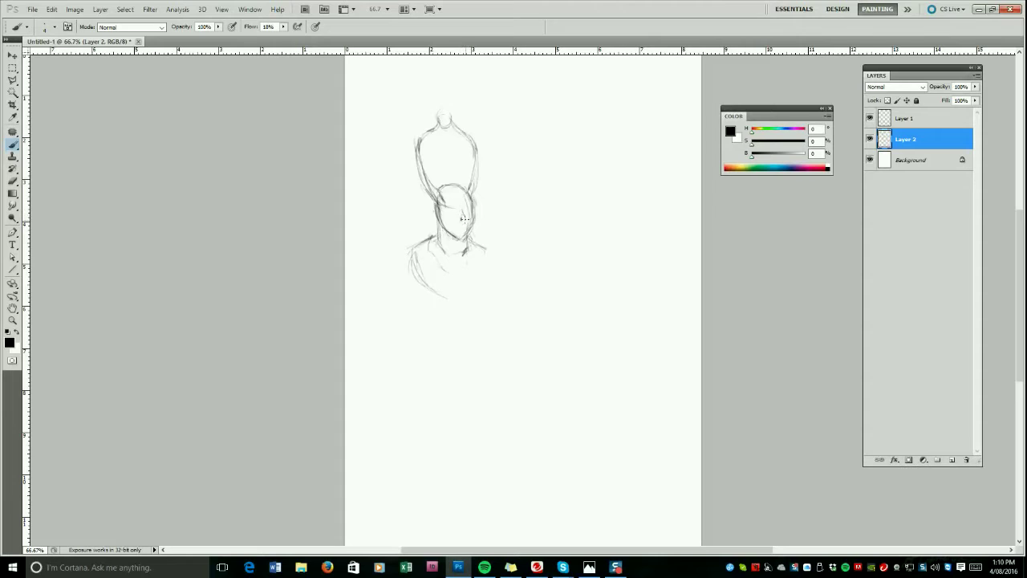
Sketch the mask-like face with brow, eyes and jaw, and add a pointed crest on the forehead.
drag(444, 202, 460, 210)
drag(463, 238, 475, 204)
mouse_move(446, 155)
mouse_down()
mouse_move(467, 203)
mouse_move(459, 217)
mouse_up()
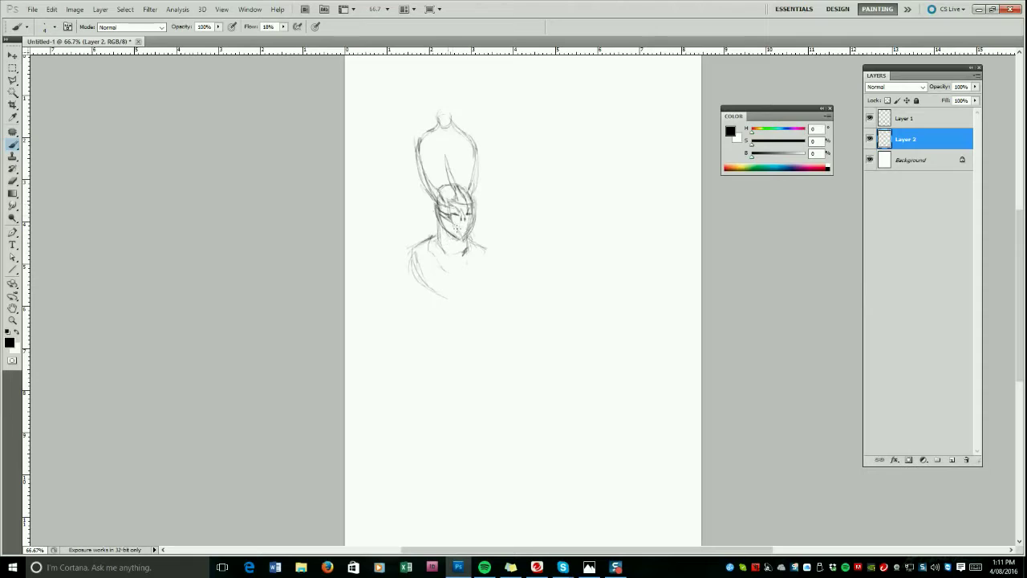
Sketch the shoulder line on the cape side and the curved cloth draped across the chest.
drag(471, 253, 491, 250)
drag(426, 285, 472, 312)
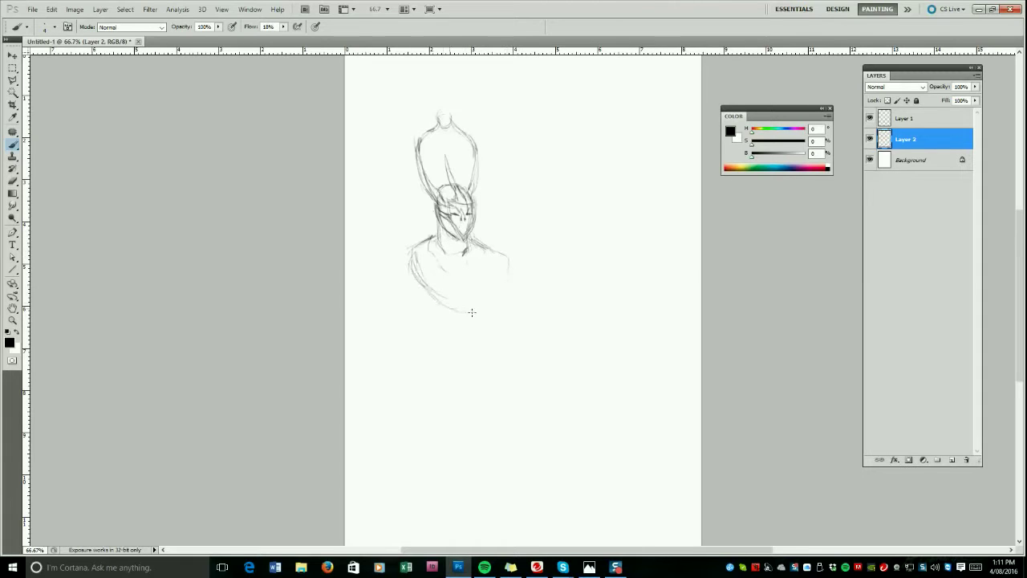
drag(414, 276, 465, 307)
drag(508, 253, 523, 276)
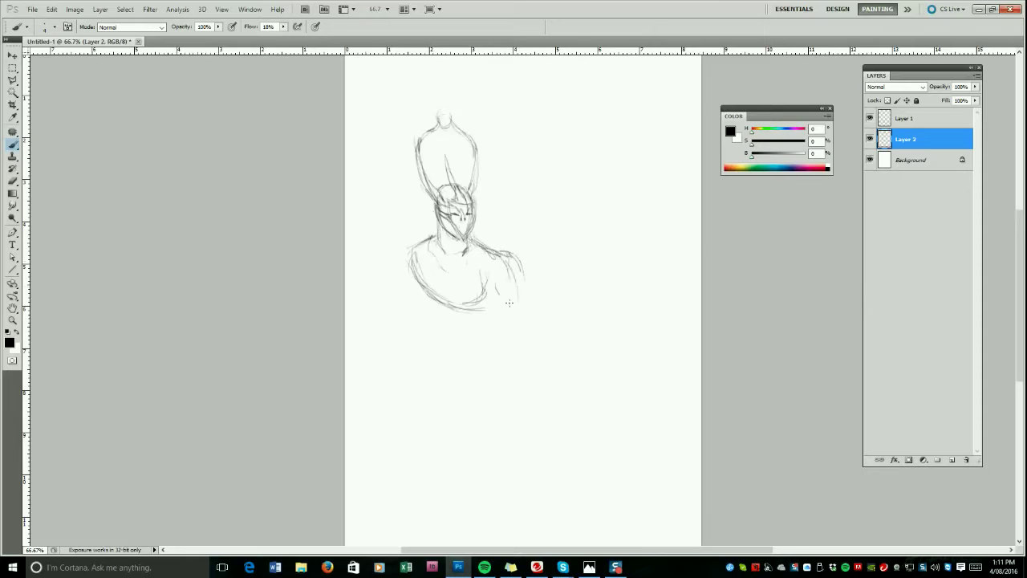
Try to add strokes along the side of the face and down the neck.
drag(467, 239, 470, 264)
drag(476, 223, 473, 252)
drag(472, 215, 474, 223)
key(ctrl+alt+z)
key(ctrl+alt+z)
key(ctrl+alt+z)
Strengthen the jaw line of the mask and the outer curve of one horn.
drag(447, 217, 464, 242)
drag(442, 207, 416, 165)
drag(428, 191, 422, 156)
Sketch the long cape falling from the shoulder, the standing leg with its foot, and the shoulder pad outlines.
mouse_move(479, 250)
mouse_down()
mouse_move(480, 282)
mouse_move(504, 405)
mouse_up()
mouse_move(485, 250)
mouse_down()
mouse_move(501, 244)
mouse_move(505, 257)
mouse_up()
mouse_move(428, 240)
mouse_down()
mouse_move(417, 248)
mouse_move(435, 236)
mouse_up()
drag(479, 250, 476, 321)
drag(480, 359, 465, 504)
drag(465, 499, 522, 528)
mouse_move(497, 253)
mouse_down()
mouse_move(559, 425)
mouse_move(511, 260)
mouse_up()
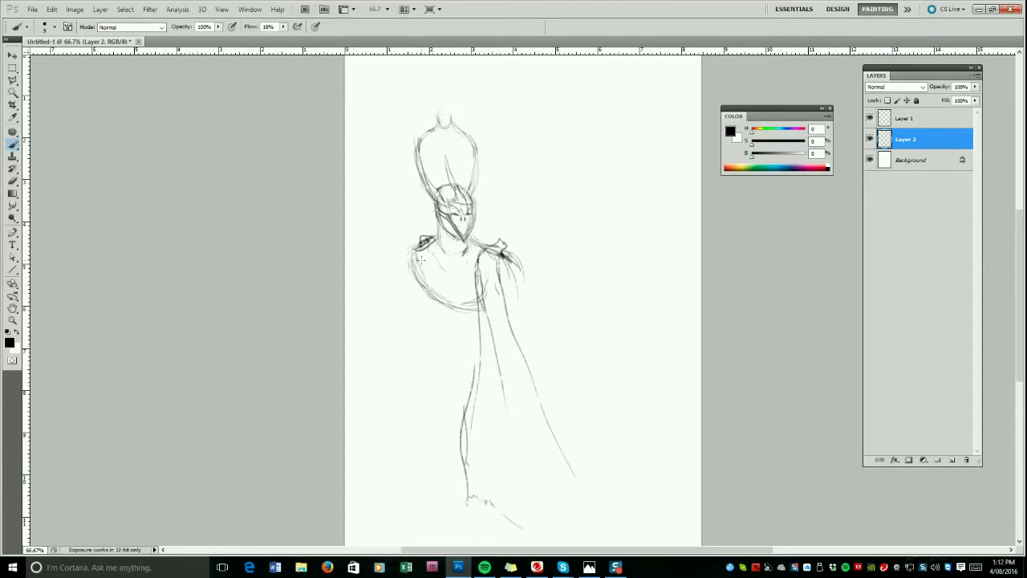
Adjust the brush size and sketch the side of the torso down to the waist.
key(bracketright)
key(bracketright)
key(bracketright)
key(bracketright)
key(bracketright)
key(bracketright)
key(bracketright)
key(bracketright)
key(bracketright)
key(bracketright)
key(bracketright)
key(bracketright)
key(bracketright)
key(bracketleft)
key(bracketleft)
key(bracketleft)
key(bracketleft)
drag(432, 292, 456, 337)
key(super)
key(super)
Sketch the torso, waist and raised thigh with a ragged trouser hem in dark grey sampled from the shoulder.
alt+click(502, 254)
mouse_move(426, 247)
mouse_down()
mouse_move(483, 297)
mouse_move(434, 305)
mouse_up()
drag(431, 296, 473, 351)
mouse_move(441, 321)
mouse_down()
mouse_move(480, 367)
mouse_move(409, 367)
mouse_move(454, 390)
mouse_move(450, 400)
mouse_move(469, 387)
mouse_up()
mouse_move(446, 339)
mouse_down()
mouse_move(398, 377)
mouse_move(405, 401)
mouse_up()
mouse_move(393, 380)
mouse_down()
mouse_move(411, 398)
mouse_move(408, 377)
mouse_up()
Reinforce the chest drape beside the arm and draw the outer contour of the opposite upper arm.
drag(432, 245, 436, 275)
drag(422, 252, 442, 299)
drag(431, 297, 452, 323)
drag(509, 256, 524, 297)
drag(516, 296, 507, 298)
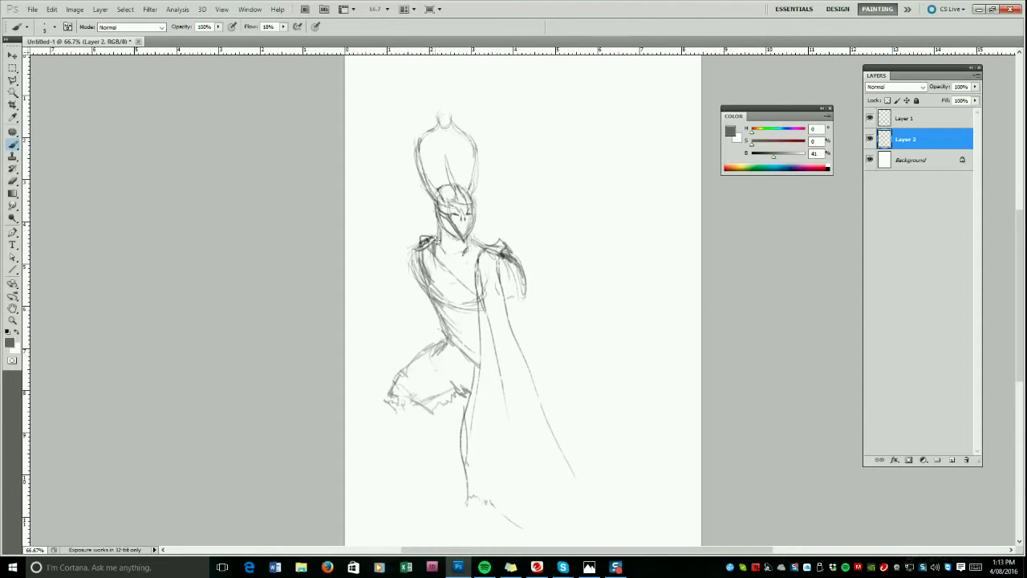
Shade the lower face with grey tones sampled from the mask.
alt+click(457, 225)
drag(451, 223, 461, 237)
mouse_move(451, 222)
mouse_down()
mouse_move(465, 244)
mouse_move(466, 234)
mouse_up()
alt+click(453, 222)
Thicken both horns and the crest with grey strokes and erase the round knob between the horn tips.
key(bracketleft)
key(bracketleft)
key(bracketleft)
key(bracketright)
key(bracketright)
mouse_move(454, 188)
mouse_down()
mouse_move(446, 156)
mouse_move(419, 164)
mouse_move(421, 142)
mouse_up()
mouse_move(470, 195)
mouse_down()
mouse_move(474, 161)
mouse_move(440, 122)
mouse_move(421, 142)
mouse_move(437, 120)
mouse_move(458, 131)
mouse_move(441, 117)
mouse_move(448, 137)
mouse_move(441, 112)
mouse_up()
click(12, 181)
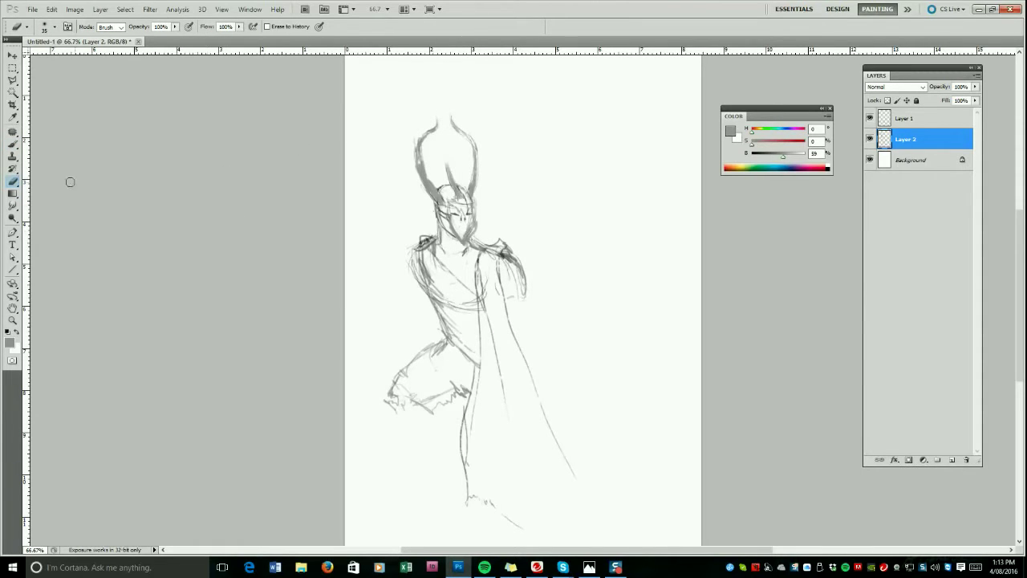
Draw the bent arm with a spiked forearm and clenched fist in black, and outline the legs below the trouser hem.
key(b)
key(d)
drag(417, 252, 407, 271)
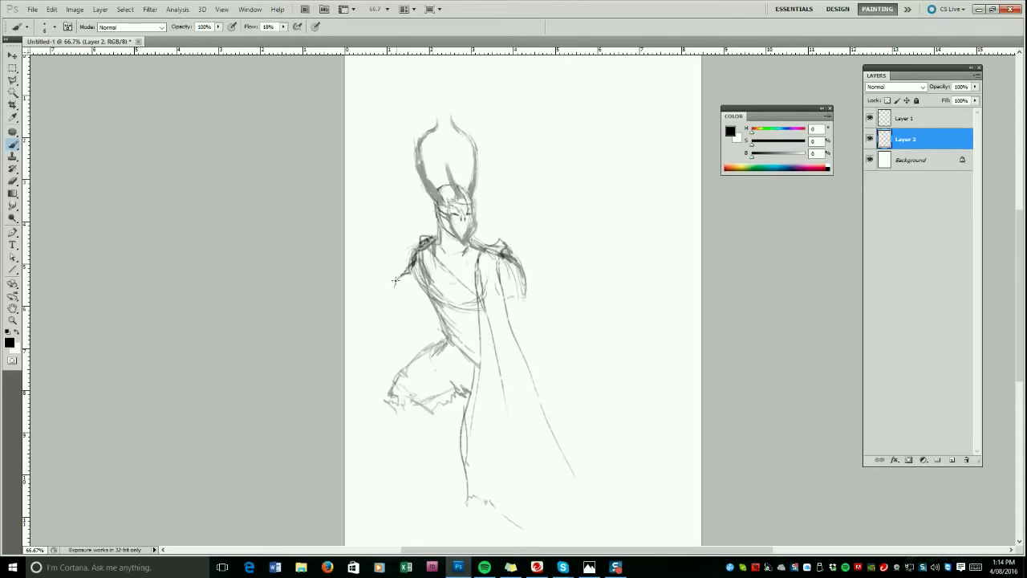
mouse_move(368, 310)
mouse_down()
mouse_move(353, 331)
mouse_move(382, 345)
mouse_up()
mouse_move(409, 310)
mouse_down()
mouse_move(396, 332)
mouse_move(426, 300)
mouse_up()
drag(387, 398, 422, 451)
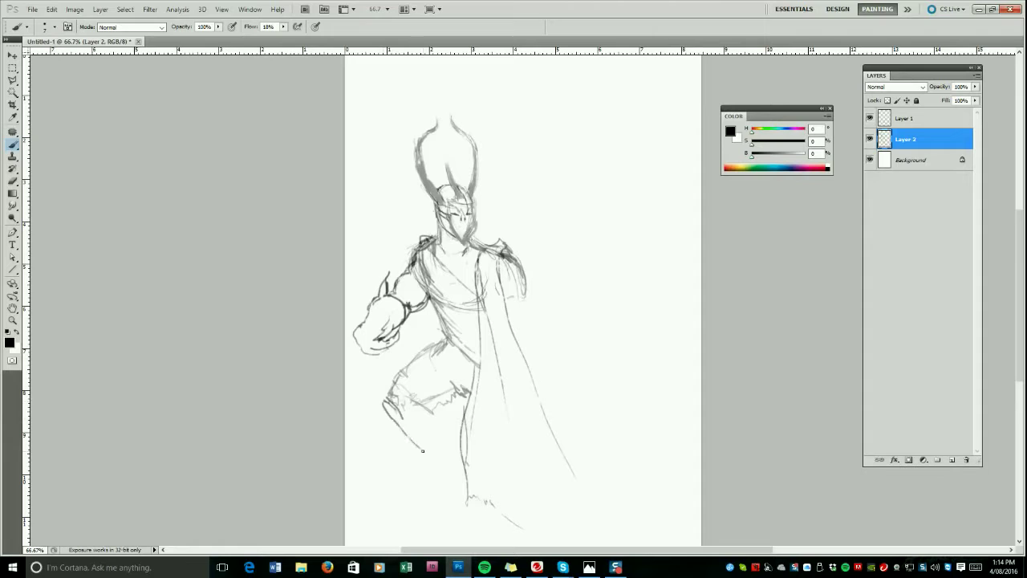
drag(472, 308, 460, 435)
Add curved spikes to both shoulder pads and darken the upper arm beside the cape.
mouse_move(484, 250)
mouse_down()
mouse_move(504, 255)
mouse_move(513, 223)
mouse_up()
drag(413, 221, 424, 234)
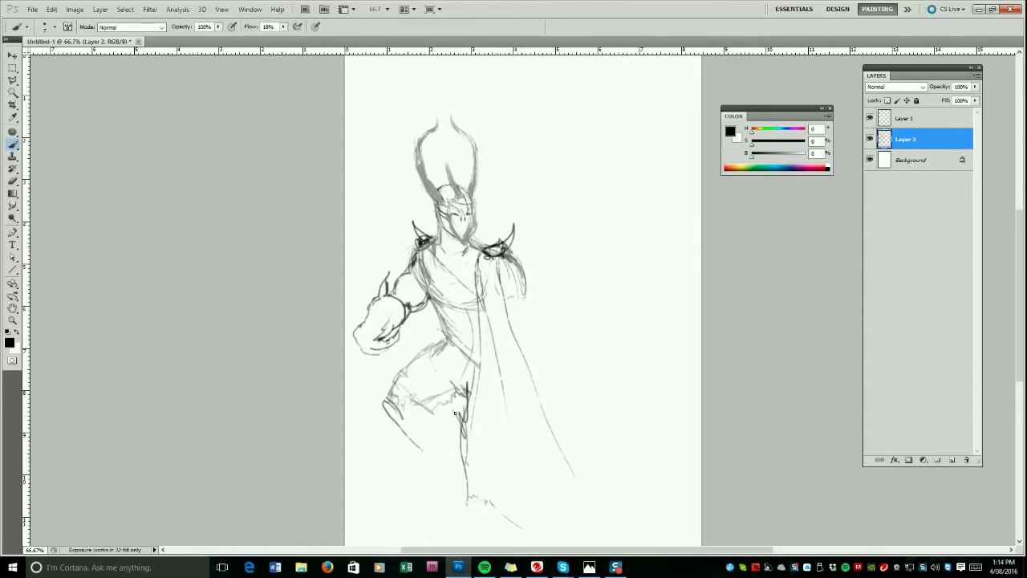
mouse_move(497, 257)
mouse_down()
mouse_move(520, 305)
mouse_move(528, 293)
mouse_move(519, 270)
mouse_move(523, 318)
mouse_up()
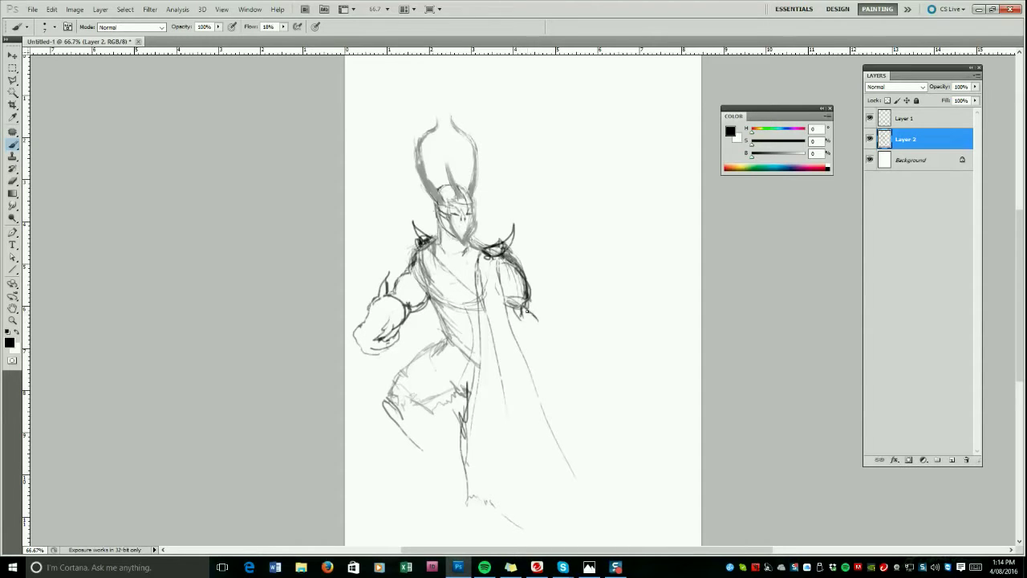
Scale the whole sketch down with Free Transform so the figure fits on the page.
key(ctrl+t)
drag(351, 534, 399, 451)
key(Return)
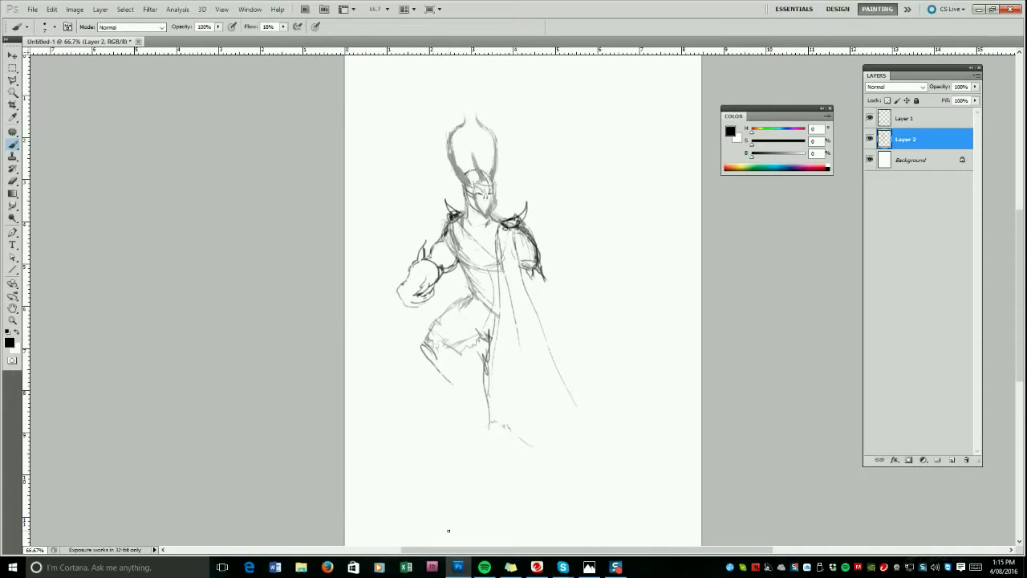
Draw the hip cloth, the long folds of the cape and its hem along the ground.
mouse_move(470, 292)
mouse_down()
mouse_move(486, 350)
mouse_move(495, 322)
mouse_up()
mouse_move(499, 273)
mouse_down()
mouse_move(491, 382)
mouse_move(528, 422)
mouse_up()
drag(500, 414, 546, 437)
drag(506, 307, 533, 432)
drag(532, 424, 562, 450)
drag(510, 324, 560, 439)
drag(535, 356, 581, 442)
drag(550, 384, 594, 437)
drag(567, 442, 599, 438)
Draw the lower legs with a knee spike and clawed feet, and darken the raised thigh and ragged trouser hem.
mouse_move(415, 329)
mouse_down()
mouse_move(440, 367)
mouse_move(473, 389)
mouse_move(473, 417)
mouse_move(485, 416)
mouse_move(442, 438)
mouse_up()
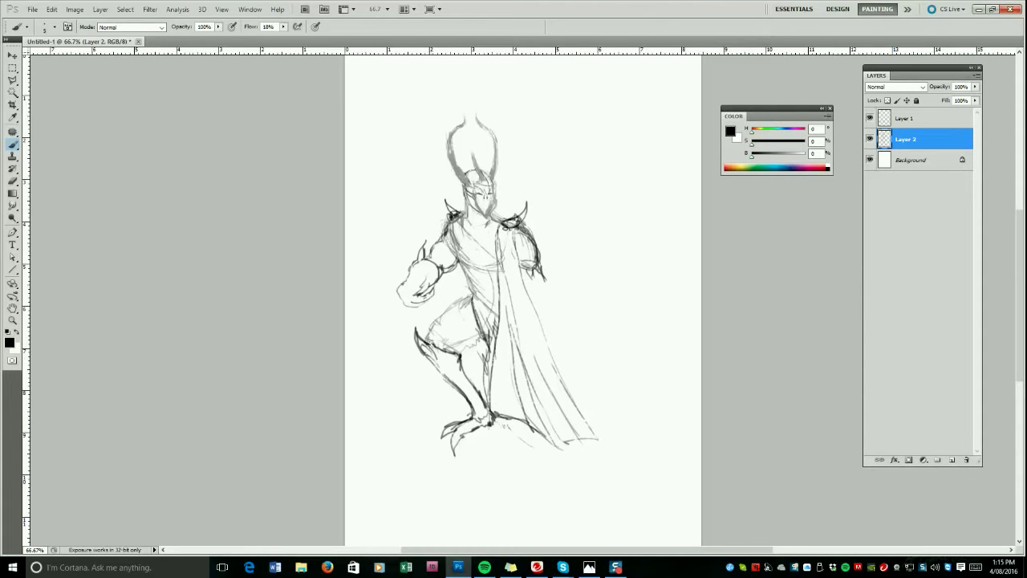
drag(423, 333, 475, 305)
drag(456, 354, 473, 346)
drag(475, 309, 495, 343)
Darken the mask details and draw a belt across the waist.
mouse_move(470, 184)
mouse_down()
mouse_move(491, 222)
mouse_move(496, 204)
mouse_move(484, 195)
mouse_move(486, 209)
mouse_move(471, 183)
mouse_move(471, 197)
mouse_up()
drag(472, 293, 501, 305)
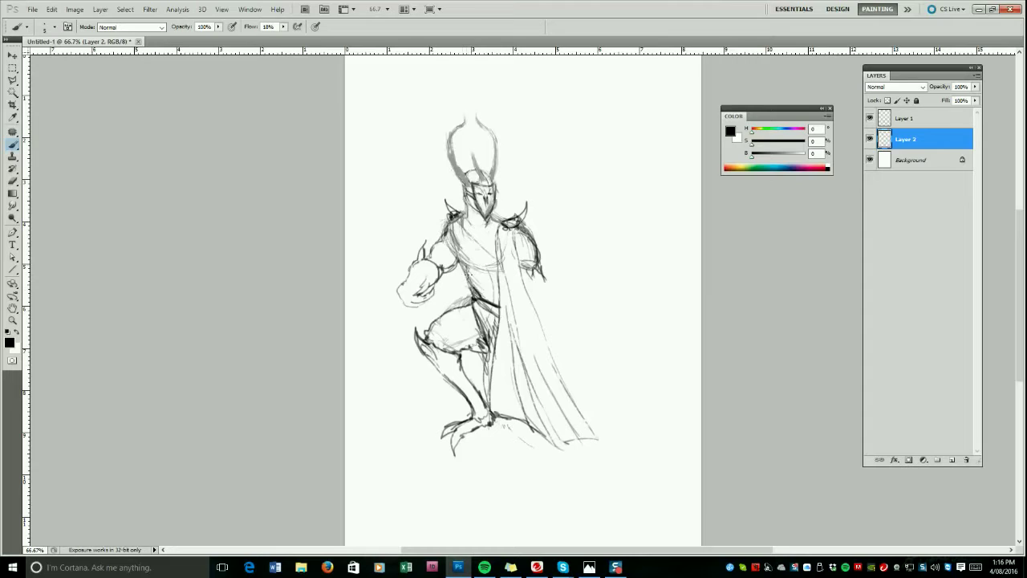
mouse_move(470, 275)
mouse_down()
mouse_move(456, 235)
mouse_move(502, 266)
mouse_move(499, 289)
mouse_move(503, 225)
mouse_move(491, 335)
mouse_up()
Darken the cape's outer edge and sweep its hem out to a long trailing point.
mouse_move(514, 232)
mouse_down()
mouse_move(526, 297)
mouse_move(580, 387)
mouse_up()
drag(537, 303, 642, 445)
drag(577, 412, 651, 454)
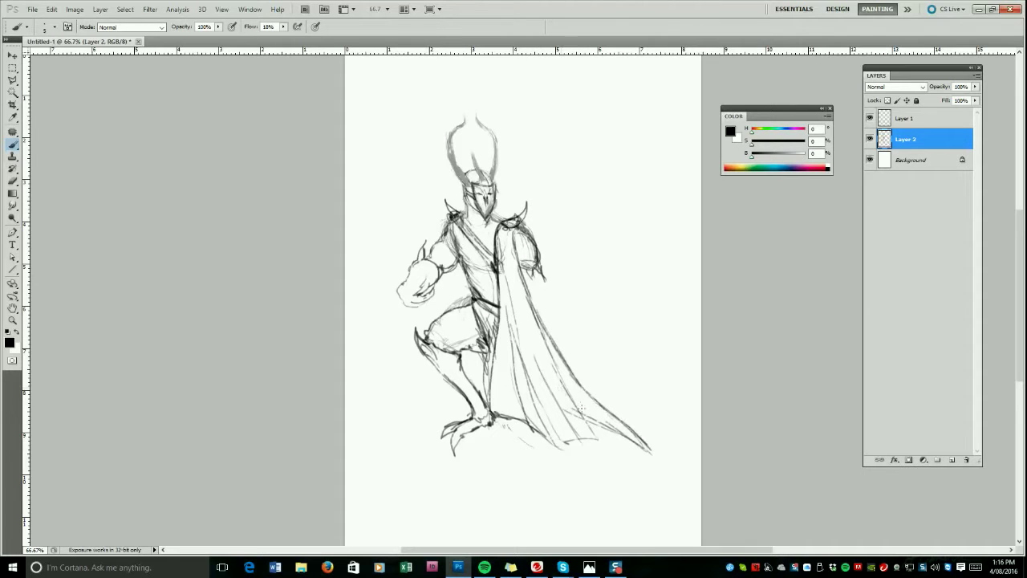
Erase the clenched fist, redraw the hand, and add lines to the clawed foot.
click(13, 181)
drag(401, 308, 435, 285)
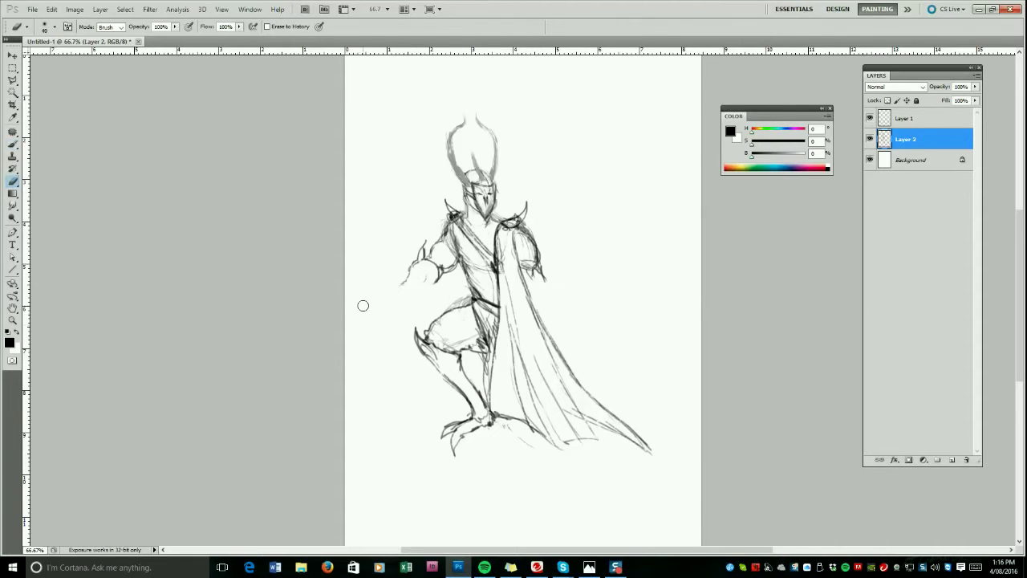
key(b)
drag(508, 425, 461, 434)
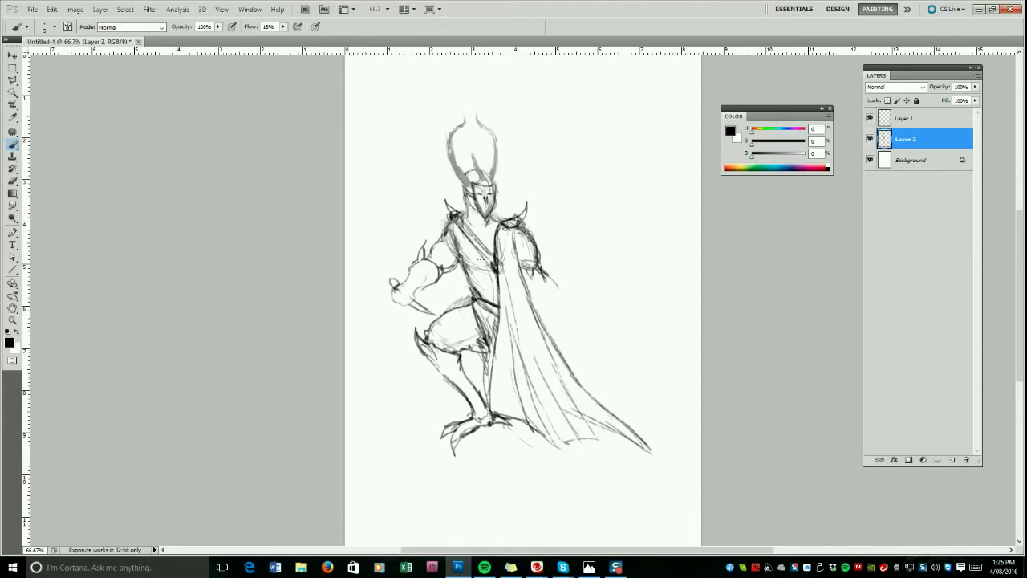
Hatch the torso drapery, add a collar, and sketch the second arm with long claws beside the cape.
mouse_move(453, 224)
mouse_down()
mouse_move(465, 285)
mouse_move(485, 299)
mouse_up()
drag(480, 261, 496, 303)
mouse_move(465, 217)
mouse_down()
mouse_move(484, 231)
mouse_move(518, 223)
mouse_move(515, 259)
mouse_move(568, 286)
mouse_move(522, 260)
mouse_move(565, 307)
mouse_move(554, 319)
mouse_move(563, 330)
mouse_up()
Fill the mask with a sampled light grey and redraw the eyes and mouth in black.
alt+click(481, 217)
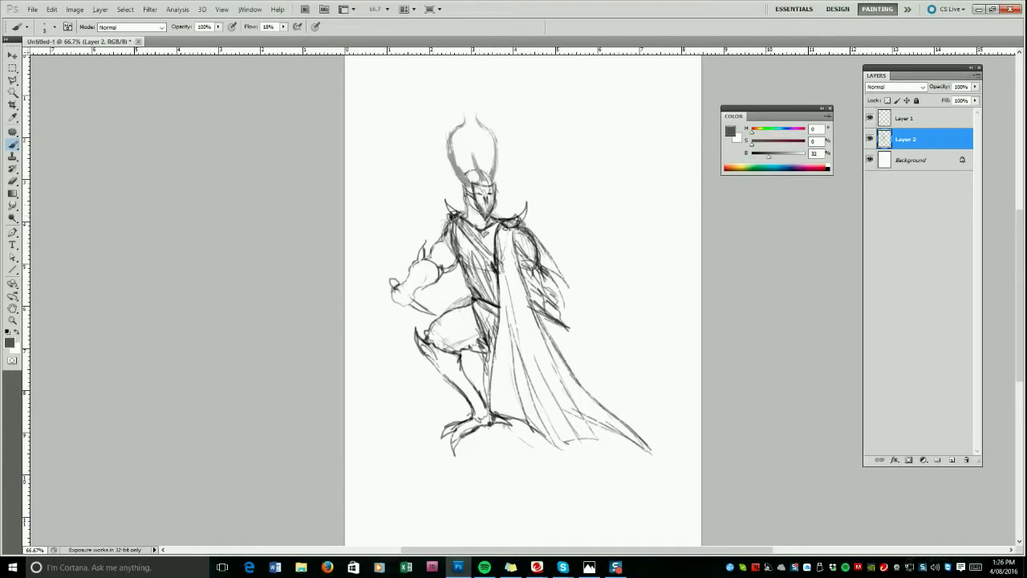
alt+click(486, 207)
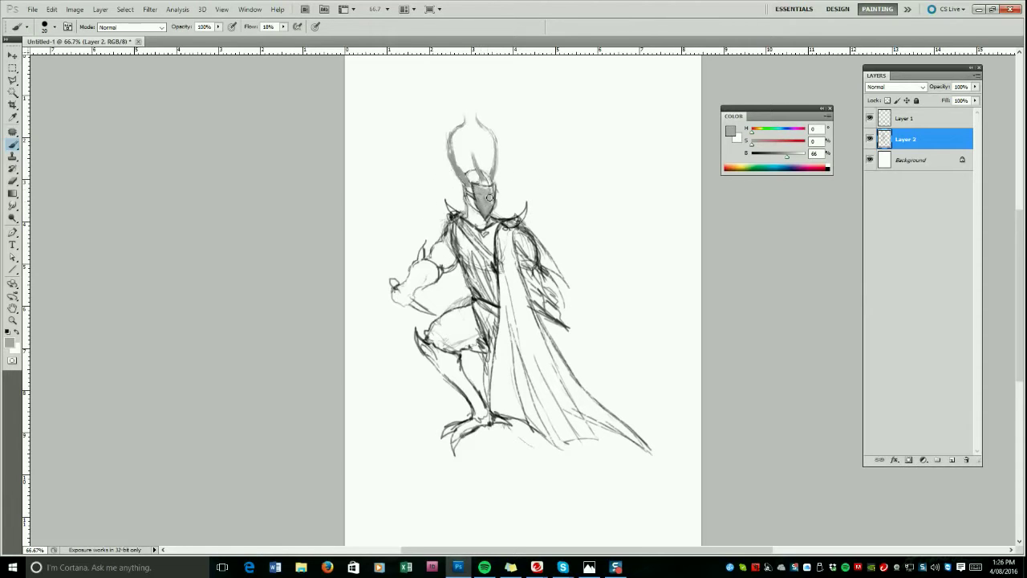
key(d)
mouse_move(477, 194)
mouse_down()
mouse_move(496, 196)
mouse_move(478, 210)
mouse_up()
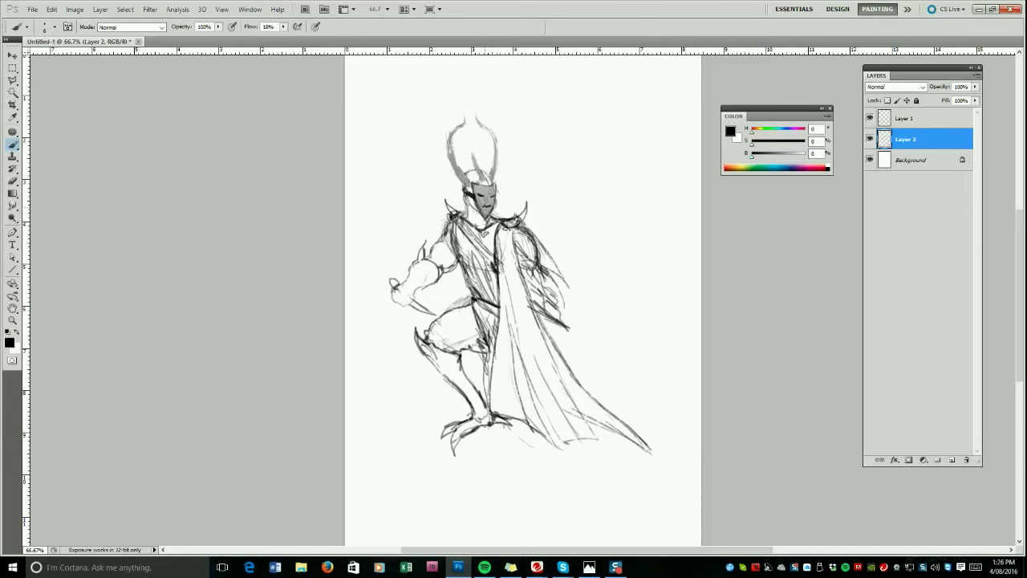
Shade the mask and the spiked shoulder piece with sampled greys, and start a grey stroke down the upper cape.
alt+click(475, 187)
alt+click(472, 195)
alt+click(482, 188)
alt+click(520, 216)
mouse_move(504, 221)
mouse_down()
mouse_move(524, 213)
mouse_move(519, 337)
mouse_up()
Fill the cape's inner length in sampled mid-grey with a larger brush, from the shoulder down toward the hem.
key(bracketright)
key(bracketright)
key(bracketright)
key(bracketright)
key(bracketright)
key(bracketright)
key(bracketright)
alt+click(508, 296)
drag(507, 282, 503, 402)
alt+click(511, 309)
drag(507, 285, 504, 405)
Fill the rest of the cape out to its trailing hem and shade the torso drapery in grey.
mouse_move(518, 317)
mouse_down()
mouse_move(539, 391)
mouse_move(603, 414)
mouse_up()
drag(570, 379, 625, 426)
mouse_move(531, 372)
mouse_down()
mouse_move(589, 424)
mouse_move(576, 432)
mouse_up()
alt+click(536, 393)
drag(531, 382, 549, 429)
mouse_move(501, 365)
mouse_down()
mouse_move(503, 402)
mouse_move(505, 266)
mouse_move(524, 322)
mouse_move(571, 393)
mouse_up()
mouse_move(464, 224)
mouse_down()
mouse_move(509, 278)
mouse_move(485, 284)
mouse_move(487, 275)
mouse_up()
Paint a dark diagonal sash across the chest with a smaller brush and sampled greys.
key([)
alt+click(499, 234)
key([)
key([)
key([)
key([)
key([)
key([)
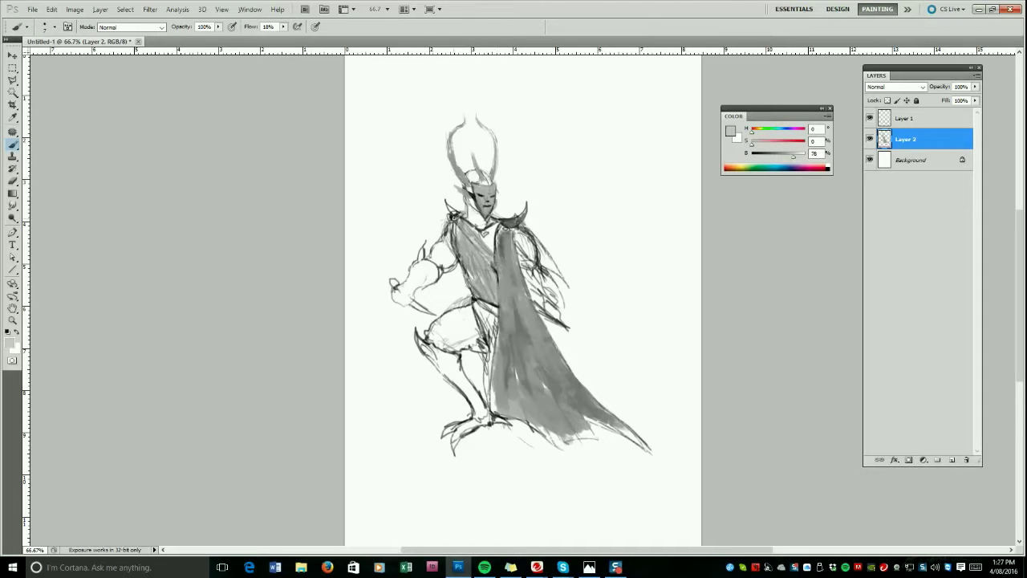
alt+click(508, 223)
drag(459, 227, 492, 266)
Darken the belt and fill the drapery hanging below it using greys sampled from the figure.
key([)
mouse_move(479, 307)
mouse_down()
mouse_move(486, 340)
mouse_move(500, 316)
mouse_move(494, 242)
mouse_move(455, 223)
mouse_move(497, 264)
mouse_move(489, 232)
mouse_move(503, 227)
mouse_move(560, 403)
mouse_up()
alt+click(489, 304)
alt+click(483, 287)
alt+click(498, 314)
alt+click(474, 228)
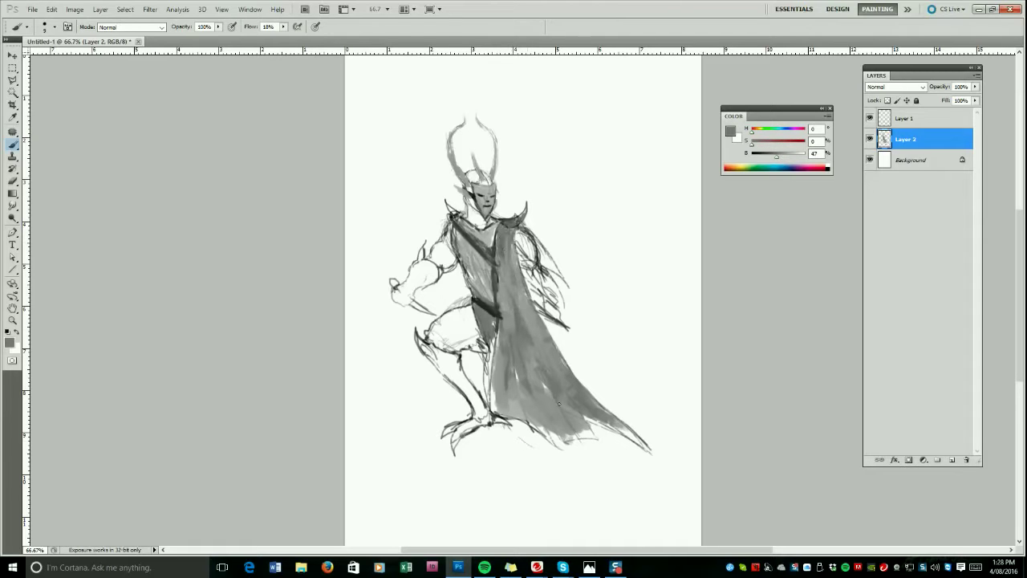
Fill the shoulder spikes in dark grey and paint the inner horn and brow of the mask.
alt+click(453, 216)
drag(447, 206, 453, 215)
alt+click(519, 218)
mouse_move(477, 187)
mouse_down()
mouse_move(488, 188)
mouse_move(471, 144)
mouse_move(484, 184)
mouse_up()
alt+click(485, 189)
alt+click(493, 229)
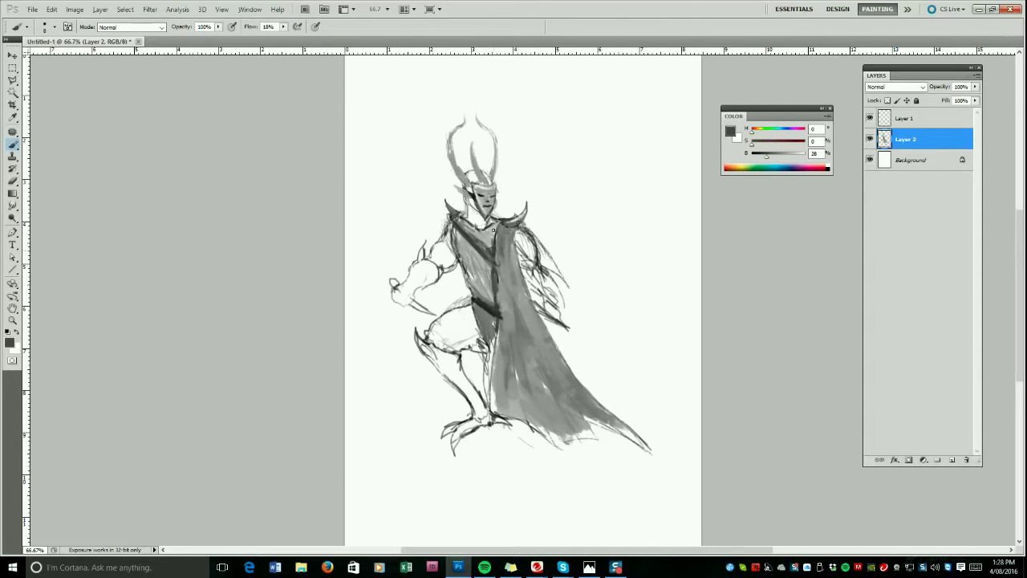
Cover the hatching on the upper arm beside the cape with light grey, using a larger brush.
key(])
key(])
key(])
key(])
key(])
mouse_move(523, 239)
mouse_down()
mouse_move(529, 259)
mouse_move(523, 244)
mouse_up()
alt+click(548, 242)
alt+click(529, 256)
Fill the bent thigh in mid-grey sampled from the cape and shade the clawed lower leg down to the foot.
alt+click(514, 288)
mouse_move(459, 332)
mouse_down()
mouse_move(437, 342)
mouse_move(475, 340)
mouse_move(460, 317)
mouse_up()
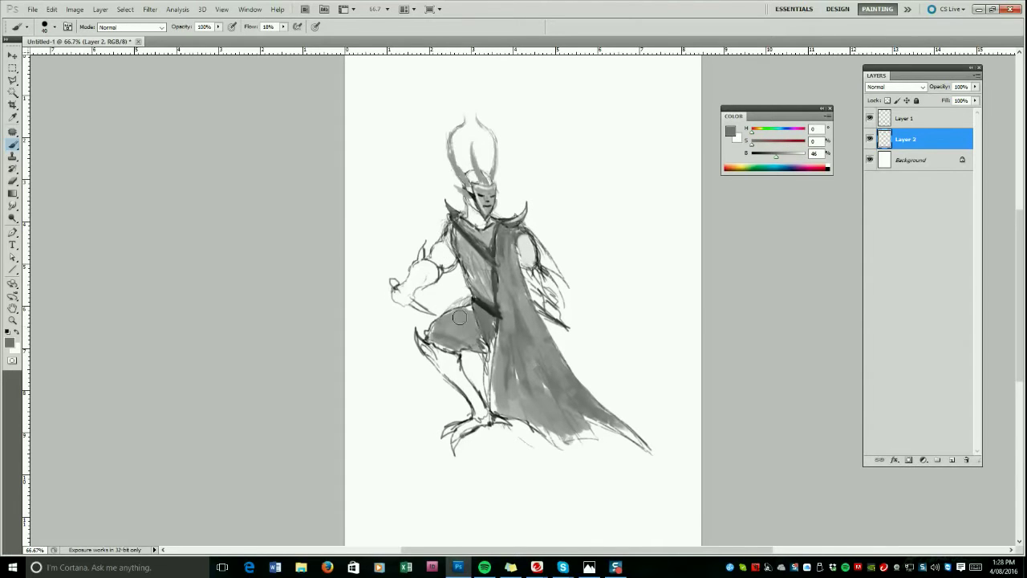
mouse_move(434, 352)
mouse_down()
mouse_move(482, 407)
mouse_move(484, 420)
mouse_move(472, 425)
mouse_move(510, 424)
mouse_up()
alt+click(483, 309)
key([)
key([)
key([)
Repaint the cape's inner edge, hem and trailing point in a grey sampled from the cape.
alt+click(504, 374)
key(])
key(])
mouse_move(496, 331)
mouse_down()
mouse_move(492, 401)
mouse_move(503, 434)
mouse_move(514, 426)
mouse_up()
key(ctrl+alt+z)
key(ctrl+alt+z)
drag(498, 340, 507, 425)
drag(507, 426, 595, 441)
mouse_move(629, 438)
mouse_down()
mouse_move(587, 418)
mouse_move(654, 456)
mouse_up()
drag(613, 417, 566, 374)
Fill the forearm beside the cape in mid-grey and shade the bent arm's gauntlet in dark grey.
drag(527, 258, 561, 312)
mouse_move(401, 295)
mouse_down()
mouse_move(423, 280)
mouse_move(425, 247)
mouse_move(445, 270)
mouse_move(447, 231)
mouse_move(444, 239)
mouse_up()
alt+click(482, 303)
key(bracketleft)
key(bracketleft)
Shade the bent arm's upper part and the neck in light grey with a smaller brush.
alt+click(422, 281)
key(bracketleft)
key(bracketleft)
alt+click(442, 262)
drag(470, 205, 478, 222)
alt+click(472, 180)
key(ctrl+z)
alt+click(506, 254)
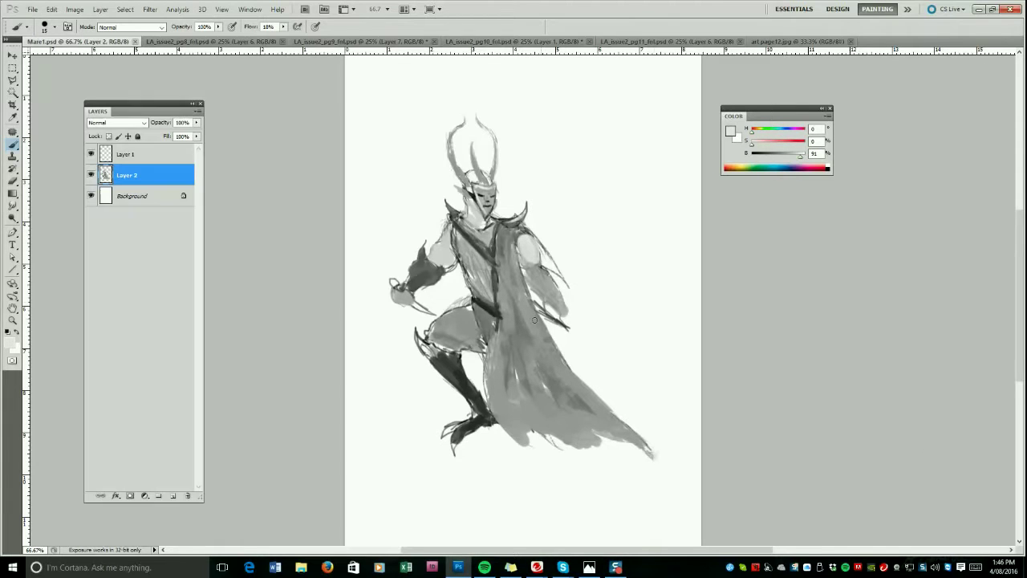
Extend the hand beside the cape in grey and paint a thin spike rising from it.
alt+click(566, 313)
drag(571, 307, 554, 323)
drag(576, 255, 565, 303)
Sketch a second leg in dark strokes across the cape, stretching from the hip out past its outer edge.
alt+click(469, 341)
alt+click(486, 344)
key(bracketleft)
key(bracketleft)
drag(487, 343, 523, 357)
drag(506, 322, 527, 353)
drag(526, 325, 551, 360)
drag(502, 325, 549, 364)
drag(536, 313, 552, 365)
drag(499, 319, 565, 385)
drag(542, 319, 563, 378)
mouse_move(509, 334)
mouse_down()
mouse_move(578, 390)
mouse_move(566, 388)
mouse_move(610, 396)
mouse_up()
drag(567, 369, 621, 404)
Paint a long, thick dark tail sweeping out from behind the hip and curling upward beside the figure.
mouse_move(538, 311)
mouse_down()
mouse_move(598, 351)
mouse_move(623, 350)
mouse_move(618, 293)
mouse_up()
mouse_move(621, 303)
mouse_down()
mouse_move(590, 252)
mouse_move(595, 221)
mouse_up()
mouse_move(617, 281)
mouse_down()
mouse_move(631, 200)
mouse_move(594, 240)
mouse_move(594, 221)
mouse_move(626, 300)
mouse_move(595, 340)
mouse_move(549, 322)
mouse_up()
key(ctrl+z)
alt+click(610, 207)
alt+click(603, 340)
drag(549, 322, 631, 351)
Darken the tip of the outstretched leg and clean up the clawed foot and spiked knee of the boot.
alt+click(603, 385)
drag(621, 400, 605, 390)
mouse_move(477, 416)
mouse_down()
mouse_move(471, 404)
mouse_move(454, 440)
mouse_move(479, 433)
mouse_up()
key(e)
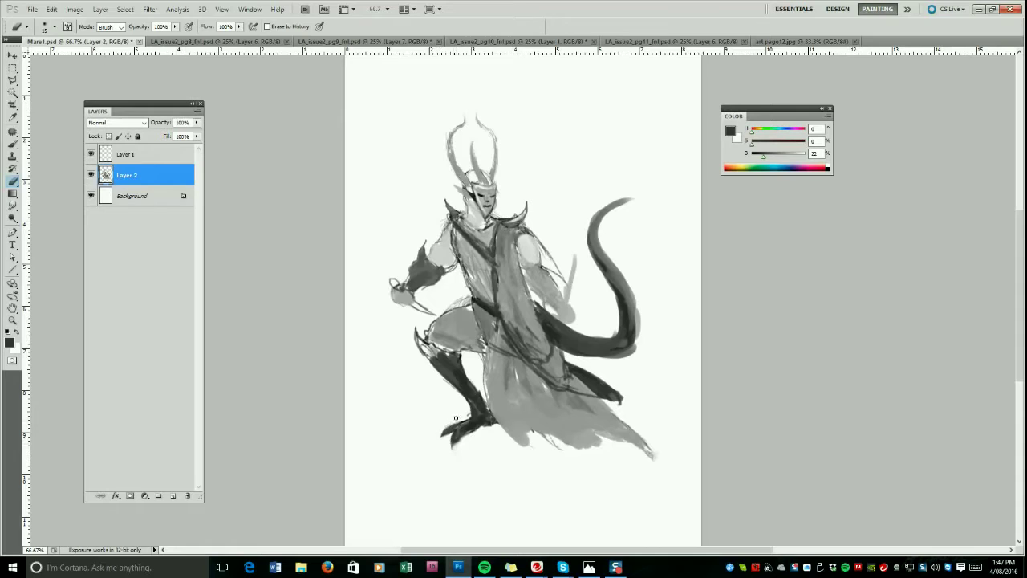
key(b)
alt+click(431, 356)
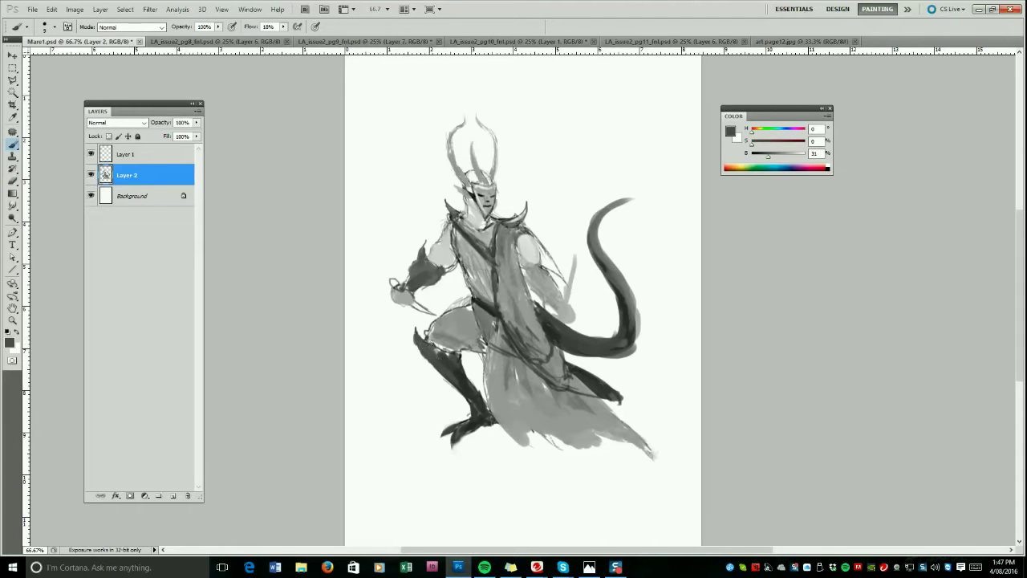
Smooth the thigh's lower edge in mid-grey and shade the drapery below the belt.
alt+click(451, 342)
drag(440, 347, 484, 345)
alt+click(480, 304)
drag(473, 303, 485, 348)
alt+click(495, 321)
Sketch raised curved lines from the shoulder beside the cape and paint out the lowered arm in white.
mouse_move(519, 233)
mouse_down()
mouse_move(560, 228)
mouse_move(575, 187)
mouse_up()
alt+click(539, 255)
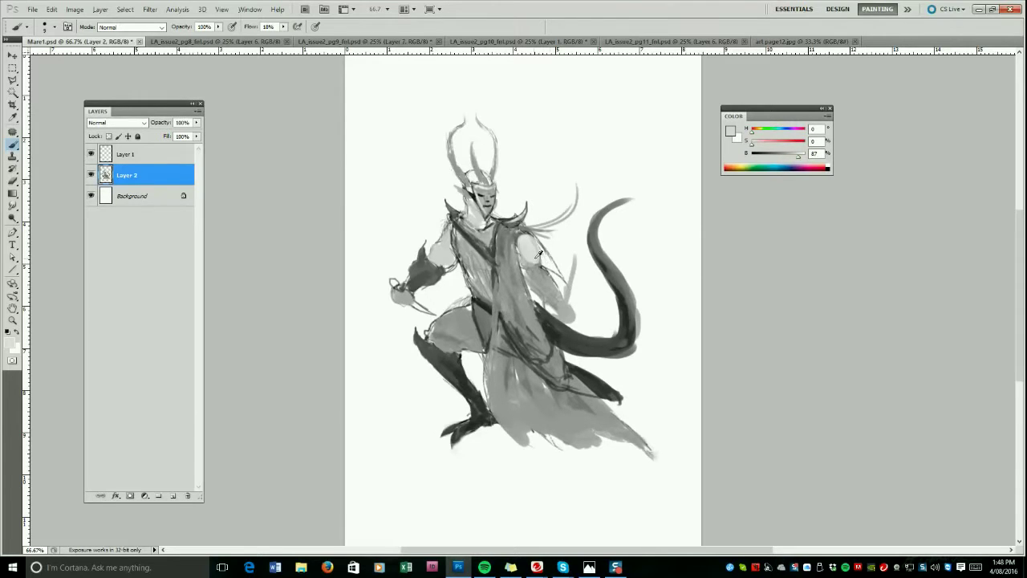
alt+click(577, 298)
key(bracketright)
key(bracketright)
key(bracketright)
key(bracketright)
key(bracketright)
key(bracketright)
key(bracketright)
key(bracketright)
mouse_move(566, 293)
mouse_down()
mouse_move(540, 280)
mouse_move(572, 270)
mouse_up()
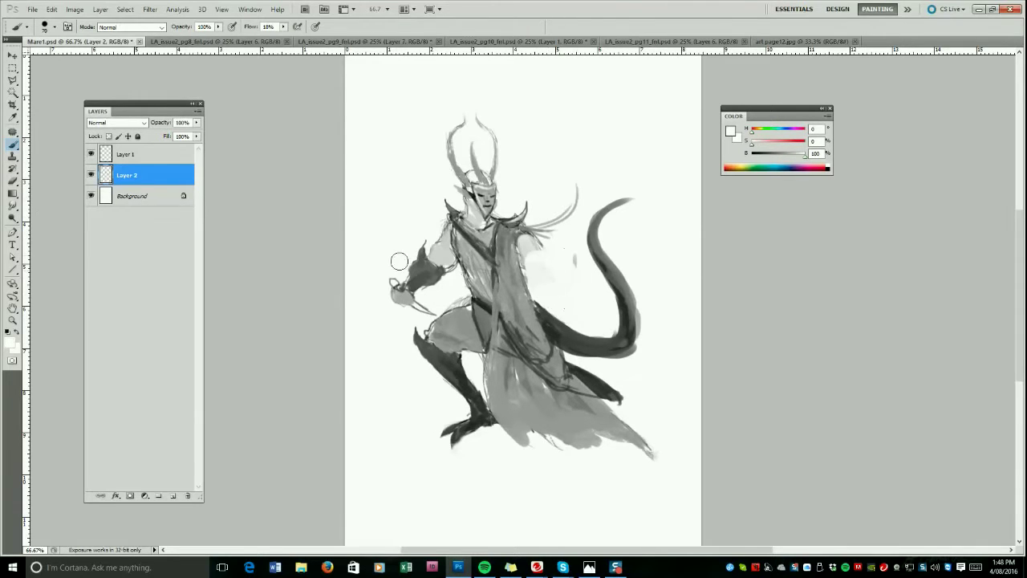
Fill the clenched fist in dark grey and erase stray marks between the waist and the bent arm.
alt+click(429, 273)
drag(399, 296, 407, 299)
key(bracketleft)
key(bracketleft)
key(bracketleft)
key(bracketleft)
key(bracketleft)
key(bracketleft)
key(bracketleft)
alt+click(467, 280)
key(e)
drag(471, 305, 461, 270)
Try to paint over the dark leg lines on the cape with sampled mid-grey.
key(b)
alt+click(512, 302)
drag(512, 304, 527, 384)
alt+click(520, 377)
mouse_move(517, 384)
mouse_down()
mouse_move(515, 309)
mouse_move(551, 366)
mouse_up()
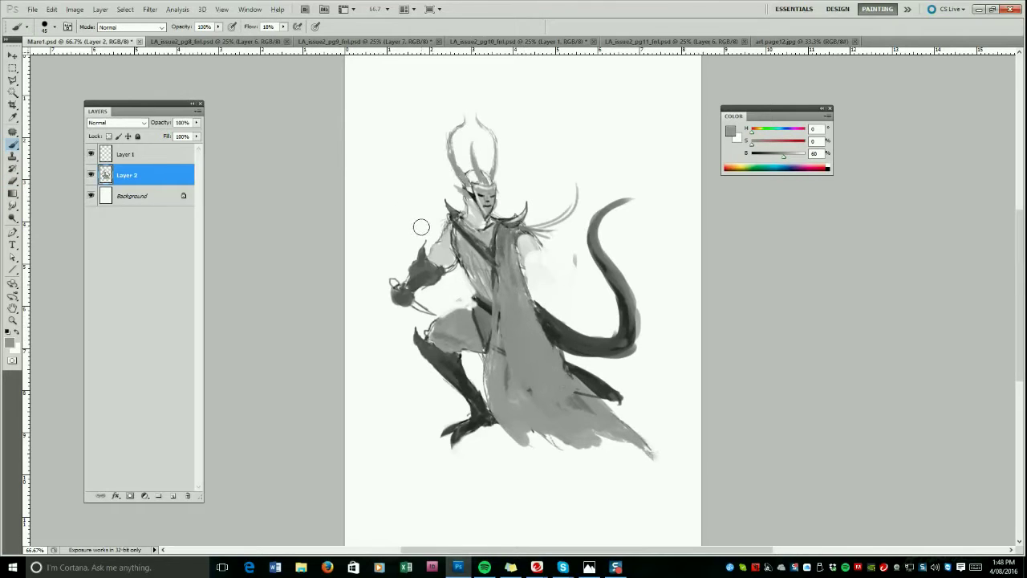
key(ctrl+alt+z)
key(ctrl+alt+z)
key(ctrl+alt+z)
Erase the lower cape and fill the outstretched leg and the planted foot's heel in sampled dark grey.
key(e)
mouse_move(490, 366)
mouse_down()
mouse_move(521, 437)
mouse_move(609, 418)
mouse_move(496, 439)
mouse_up()
key(b)
alt+click(601, 385)
drag(469, 395, 518, 425)
mouse_move(613, 396)
mouse_down()
mouse_move(625, 406)
mouse_move(544, 371)
mouse_move(554, 364)
mouse_up()
key(bracketright)
key(bracketright)
key(bracketright)
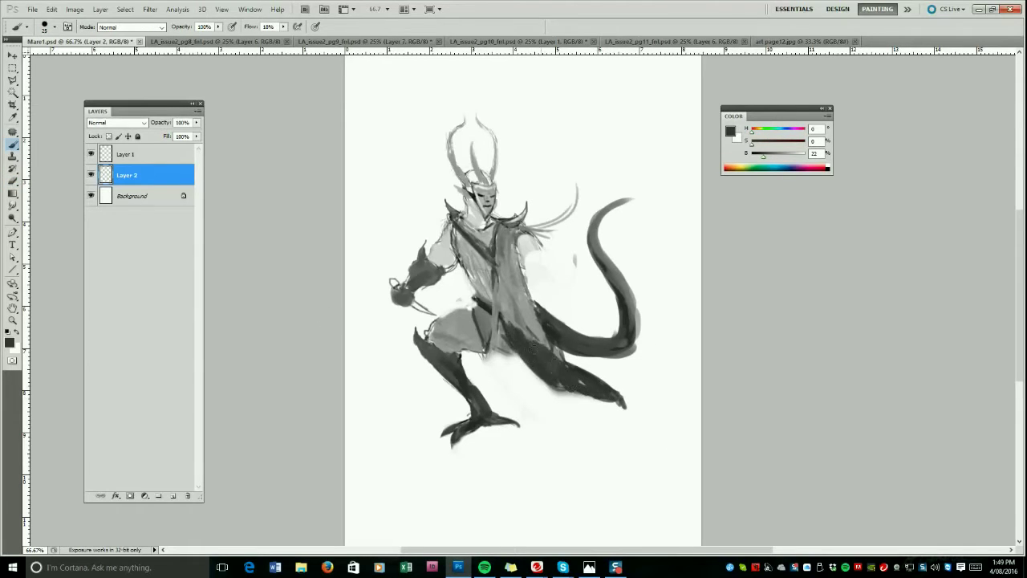
Paint mid-grey cloth over the outstretched thigh and extend that leg with a dark clawed foot.
alt+click(492, 333)
mouse_move(491, 329)
mouse_down()
mouse_move(507, 382)
mouse_move(520, 361)
mouse_move(526, 367)
mouse_up()
mouse_move(527, 331)
mouse_down()
mouse_move(522, 364)
mouse_move(513, 353)
mouse_move(532, 373)
mouse_move(533, 358)
mouse_move(541, 378)
mouse_move(560, 364)
mouse_move(601, 392)
mouse_move(590, 374)
mouse_move(627, 410)
mouse_move(554, 381)
mouse_move(620, 406)
mouse_move(647, 445)
mouse_up()
alt+click(570, 353)
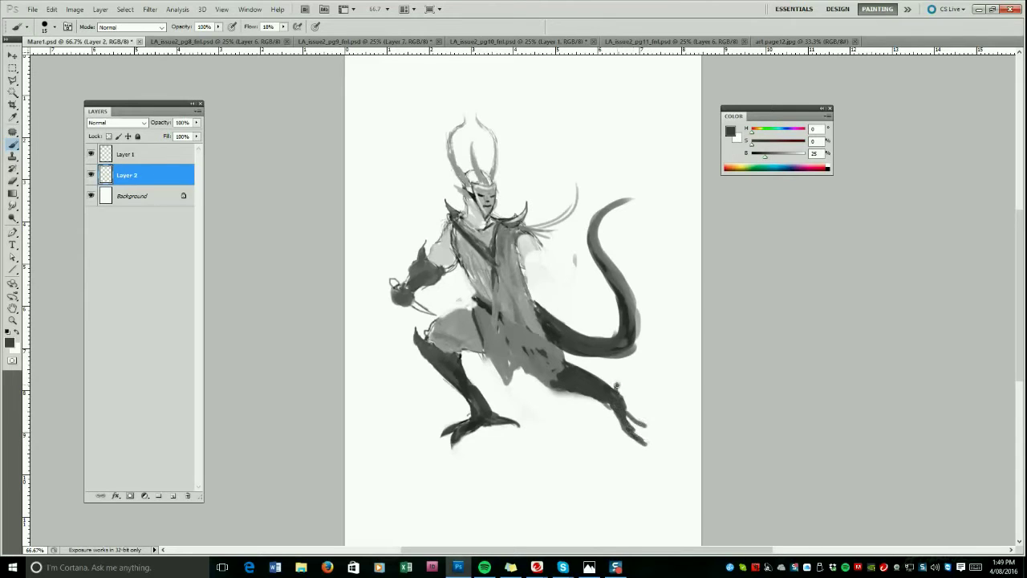
drag(617, 386, 622, 385)
Darken the shoulder edge and paint a mid-grey cape billowing up behind the shoulder in finger-like points.
alt+click(522, 241)
mouse_move(518, 247)
mouse_down()
mouse_move(525, 266)
mouse_move(547, 259)
mouse_up()
alt+click(528, 231)
mouse_move(543, 223)
mouse_down()
mouse_move(532, 225)
mouse_move(574, 190)
mouse_move(580, 165)
mouse_move(565, 164)
mouse_up()
key(bracketright)
key(bracketright)
key(bracketright)
key(bracketright)
key(bracketright)
mouse_move(491, 218)
mouse_down()
mouse_move(533, 197)
mouse_move(547, 170)
mouse_up()
Shade the chest and the tunic's edge down to the hip with sampled greys using a smaller brush.
key(bracketleft)
key(bracketleft)
key(bracketleft)
key(bracketleft)
alt+click(486, 252)
mouse_move(483, 252)
mouse_down()
mouse_move(495, 267)
mouse_move(484, 251)
mouse_up()
mouse_move(475, 247)
mouse_down()
mouse_move(506, 321)
mouse_move(485, 279)
mouse_move(479, 304)
mouse_move(534, 315)
mouse_move(553, 357)
mouse_up()
alt+click(480, 284)
alt+click(557, 358)
drag(537, 308, 560, 351)
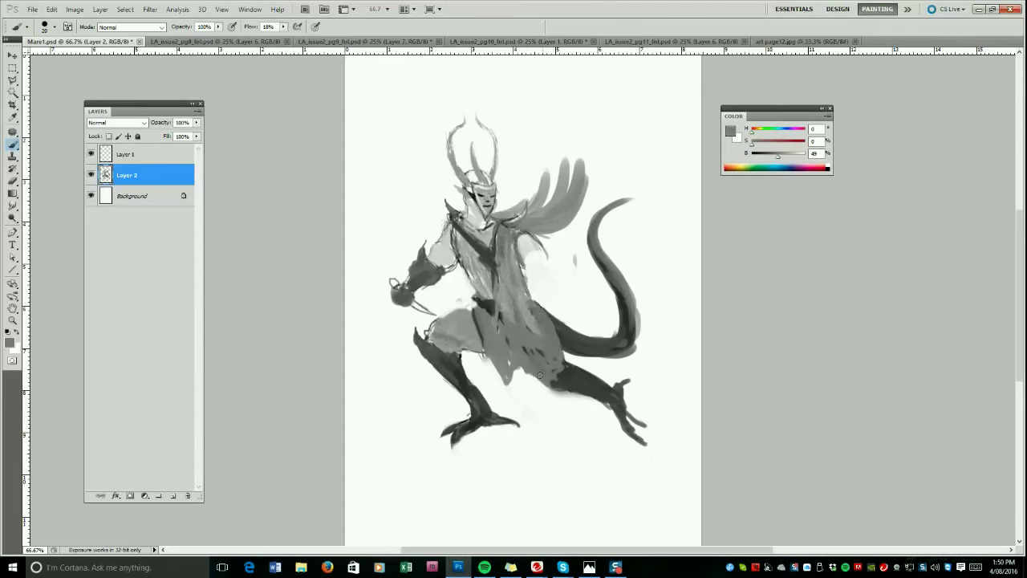
Erase the rough edge between hip and tail, and fill the bent arm's fist and blade in dark grey.
alt+click(582, 336)
click(15, 181)
drag(535, 297, 598, 335)
key(b)
alt+click(395, 292)
key(bracketleft)
key(bracketleft)
key(bracketleft)
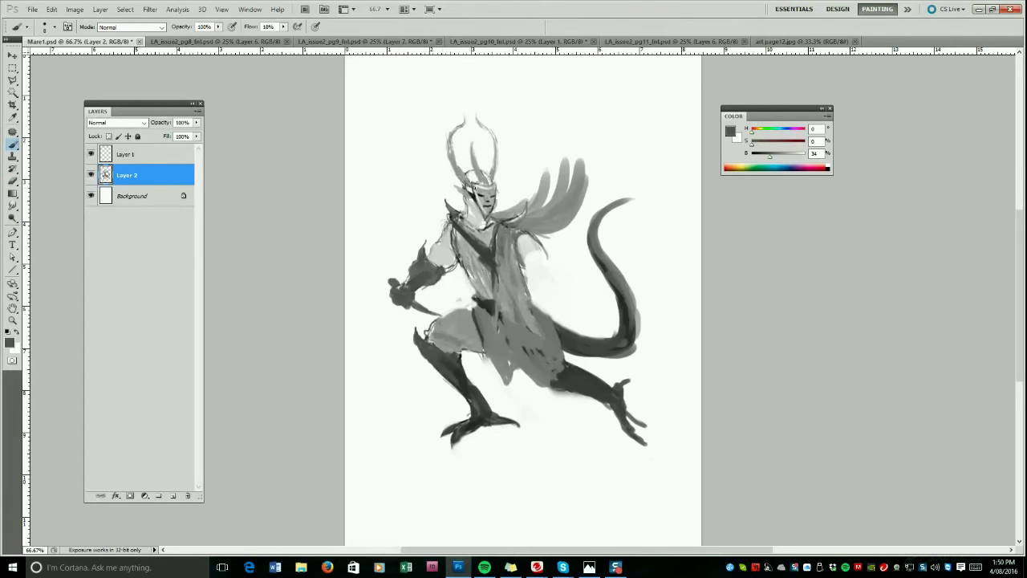
Shade the headpiece between the horns and above the mask with sampled greys.
alt+click(482, 185)
alt+click(468, 188)
drag(478, 188, 483, 186)
alt+click(474, 195)
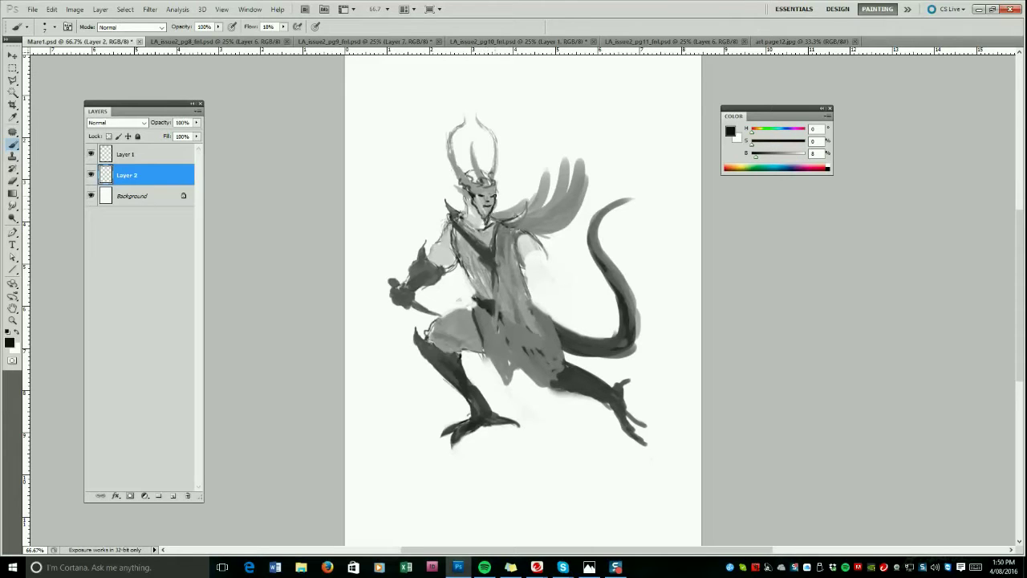
Paint dark folds down the tunic and add a light-grey arm with a small hand on the cape side.
alt+click(449, 251)
alt+click(487, 253)
mouse_move(515, 229)
mouse_down()
mouse_move(507, 290)
mouse_move(523, 336)
mouse_up()
drag(547, 286, 529, 344)
mouse_move(526, 303)
mouse_down()
mouse_move(511, 225)
mouse_move(527, 209)
mouse_move(518, 225)
mouse_move(530, 258)
mouse_move(540, 251)
mouse_move(527, 264)
mouse_move(544, 252)
mouse_move(526, 262)
mouse_move(538, 255)
mouse_move(538, 269)
mouse_move(552, 267)
mouse_move(536, 249)
mouse_move(542, 272)
mouse_move(560, 281)
mouse_move(533, 268)
mouse_move(564, 281)
mouse_up()
alt+click(444, 252)
key(bracketright)
key(bracketright)
alt+click(532, 268)
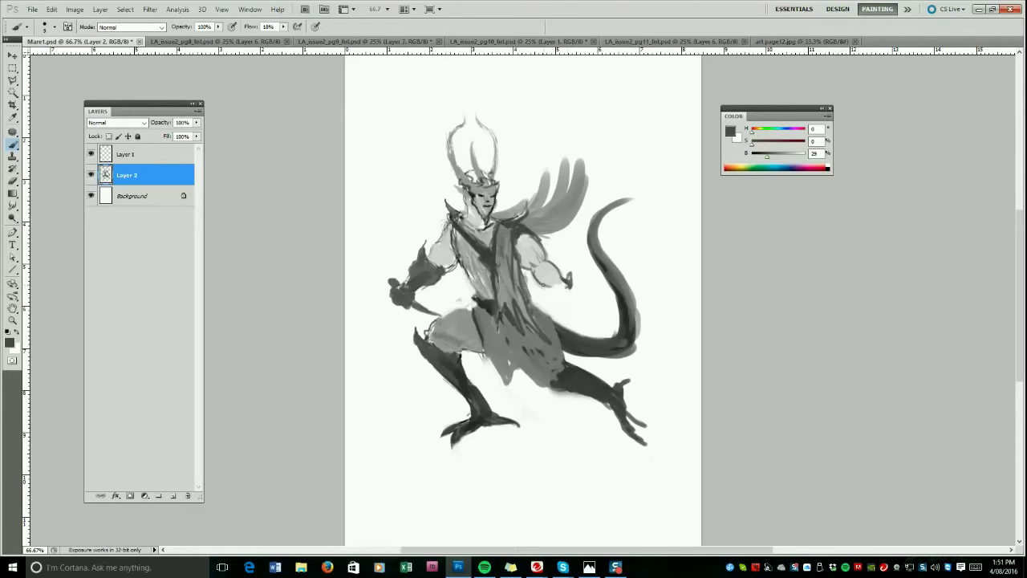
Extend the billowing cape with ragged points and a long swept tip, and touch up the collar at the shoulder.
alt+click(519, 197)
mouse_move(522, 204)
mouse_down()
mouse_move(539, 180)
mouse_move(528, 206)
mouse_move(538, 191)
mouse_move(541, 138)
mouse_move(546, 199)
mouse_move(561, 146)
mouse_up()
drag(554, 199, 564, 126)
drag(581, 178, 604, 138)
mouse_move(575, 173)
mouse_down()
mouse_move(610, 136)
mouse_move(599, 147)
mouse_up()
drag(603, 147, 651, 127)
alt+click(528, 224)
alt+click(528, 238)
drag(515, 227, 512, 243)
Flip the canvas horizontally and rotate the figure slightly counter-clockwise with Free Transform.
click(74, 10)
mouse_move(106, 106)
click(220, 150)
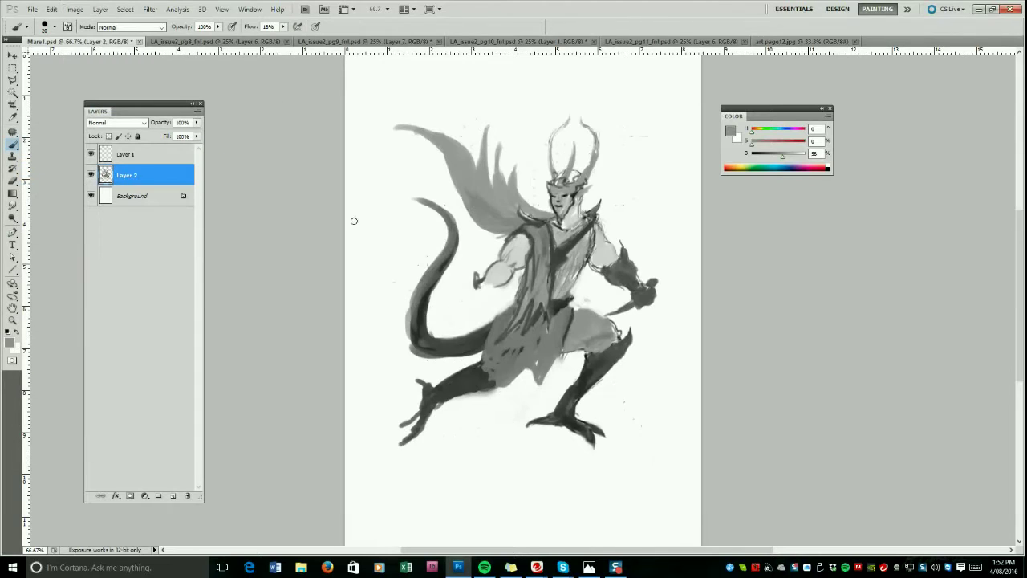
key(ctrl+t)
drag(708, 241, 706, 209)
key(Return)
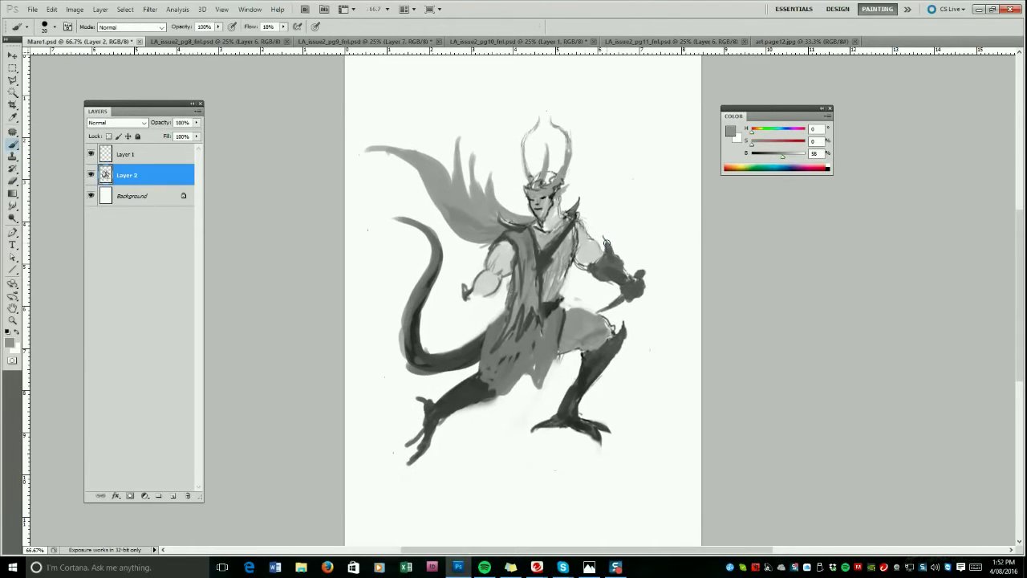
Darken the lower curve of the tail with a dark grey sampled from it.
key(s)
click(12, 144)
alt+click(420, 352)
mouse_move(408, 310)
mouse_down()
mouse_move(403, 345)
mouse_move(472, 353)
mouse_move(501, 313)
mouse_move(484, 342)
mouse_move(487, 383)
mouse_move(514, 388)
mouse_move(541, 328)
mouse_up()
Round off the hanging cloth's lower edge and add dark fold lines between the waist and the bent thigh.
alt+click(502, 323)
key([)
alt+click(552, 307)
key([)
key([)
key([)
key([)
key([)
mouse_move(533, 366)
mouse_down()
mouse_move(590, 325)
mouse_move(560, 309)
mouse_up()
Darken the chest strap and bulk up the cape-side upper arm in light grey.
mouse_move(550, 266)
mouse_down()
mouse_move(541, 312)
mouse_move(552, 268)
mouse_up()
mouse_move(503, 240)
mouse_down()
mouse_move(515, 267)
mouse_move(503, 247)
mouse_move(517, 257)
mouse_move(495, 259)
mouse_move(483, 277)
mouse_move(500, 282)
mouse_move(497, 265)
mouse_move(483, 291)
mouse_move(469, 290)
mouse_move(478, 295)
mouse_move(496, 301)
mouse_move(566, 257)
mouse_move(464, 287)
mouse_move(448, 303)
mouse_up()
alt+click(499, 255)
key(])
key(])
key(])
key(])
key(])
key(])
key(])
Paint a dark gauntleted forearm reaching from the cape-side elbow across the waist.
alt+click(503, 321)
key([)
key([)
key([)
alt+click(432, 355)
key([)
key([)
key([)
drag(449, 303, 505, 297)
mouse_move(472, 297)
mouse_down()
mouse_move(515, 304)
mouse_move(496, 309)
mouse_up()
alt+click(473, 342)
drag(460, 298, 528, 308)
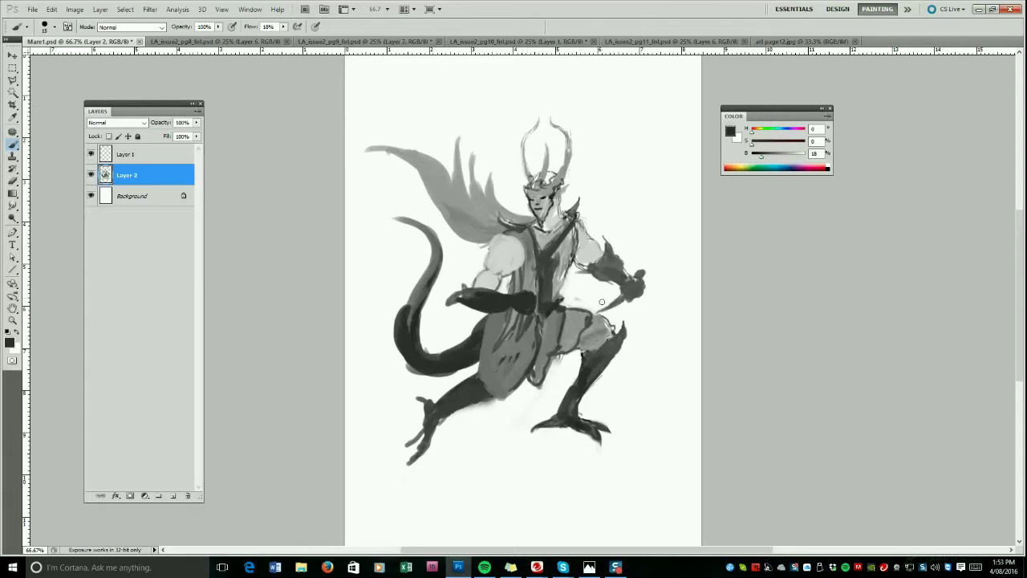
Paint a thick black curved stroke at the gauntlet's hand with the default black and undo the last stroke.
key(d)
key(])
mouse_move(533, 285)
mouse_down()
mouse_move(475, 354)
mouse_move(565, 261)
mouse_move(462, 358)
mouse_move(518, 319)
mouse_move(533, 288)
mouse_up()
key(ctrl+z)
Touch up the cape in its own grey and paint a dark spiked shoulder guard above the light upper arm.
alt+click(485, 226)
drag(451, 160, 448, 180)
alt+click(490, 254)
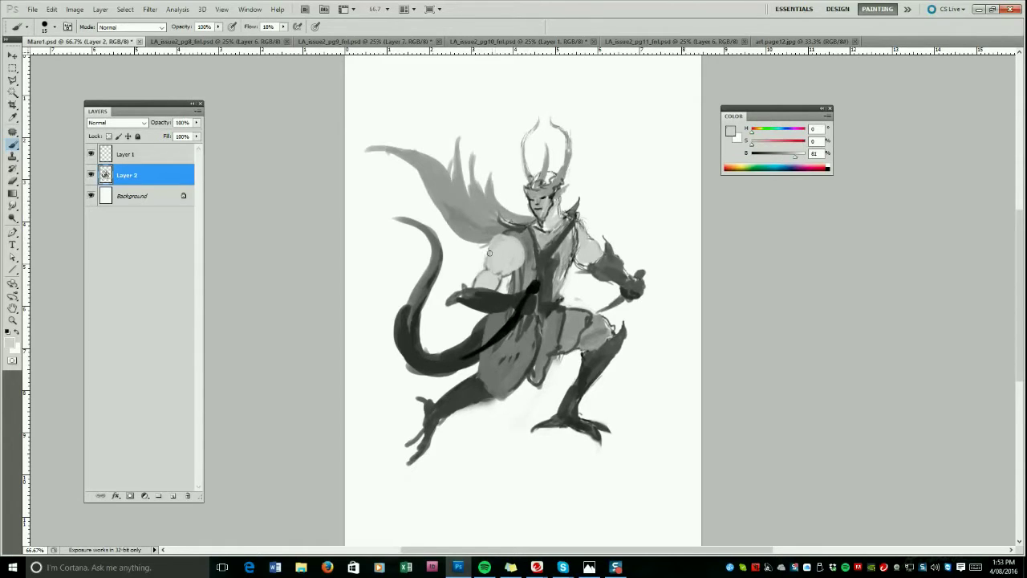
alt+click(530, 265)
alt+click(522, 229)
key(])
mouse_move(525, 233)
mouse_down()
mouse_move(506, 228)
mouse_move(521, 224)
mouse_move(507, 204)
mouse_up()
drag(507, 204, 505, 222)
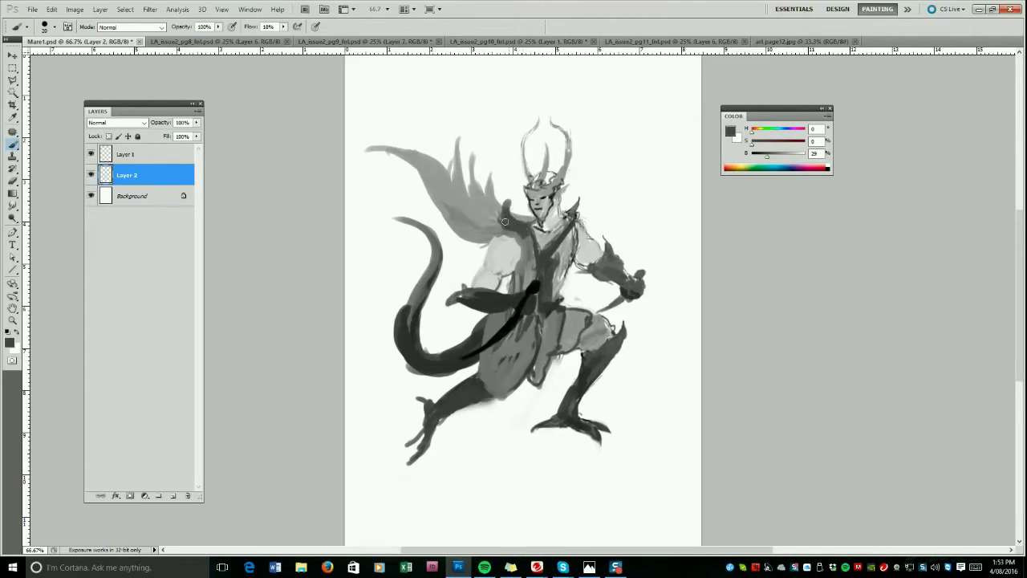
Erase stray paint around the gauntlet's elbow and beneath the hanging cloth and outstretched leg.
key([)
key([)
click(12, 182)
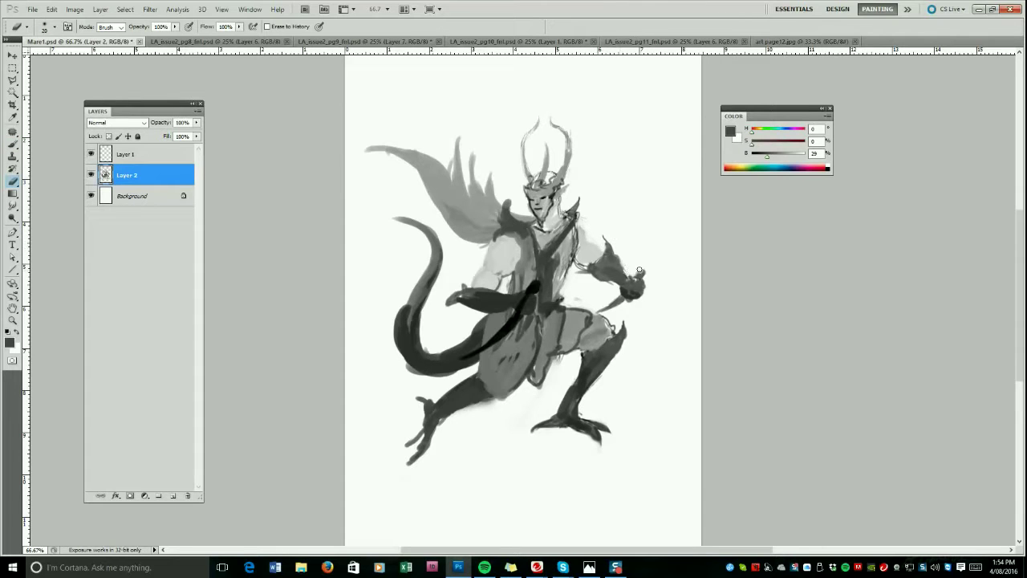
drag(457, 307, 467, 303)
key(])
key(])
drag(441, 426, 549, 371)
Repaint the tail's length in sampled dark grey and undo the last stroke.
click(12, 145)
alt+click(483, 318)
key(])
mouse_move(446, 352)
mouse_down()
mouse_move(420, 327)
mouse_move(428, 268)
mouse_up()
drag(407, 312, 417, 253)
key(ctrl+z)
Split the tail's end into three thin curling tips with pointed barbs using a smaller brush.
key([)
key([)
mouse_move(409, 308)
mouse_down()
mouse_move(378, 223)
mouse_move(385, 261)
mouse_up()
mouse_move(403, 221)
mouse_down()
mouse_move(391, 246)
mouse_move(394, 191)
mouse_up()
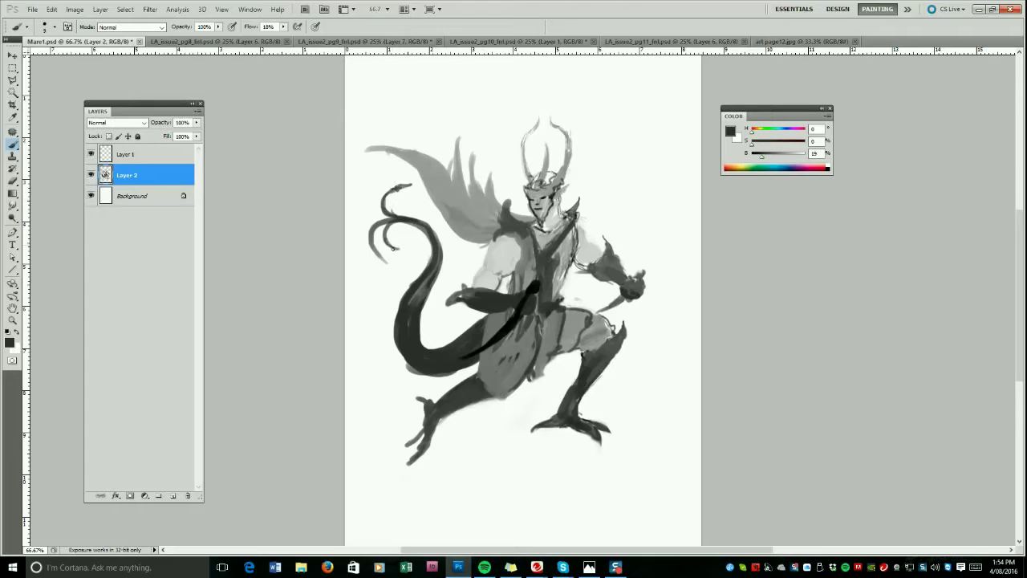
drag(367, 241, 379, 225)
mouse_move(392, 223)
mouse_down()
mouse_move(385, 241)
mouse_move(383, 227)
mouse_up()
mouse_move(383, 230)
mouse_down()
mouse_move(396, 221)
mouse_move(437, 258)
mouse_up()
Shade the mask and brow of the headpiece with a small brush.
key([)
drag(526, 185, 537, 191)
alt+click(529, 190)
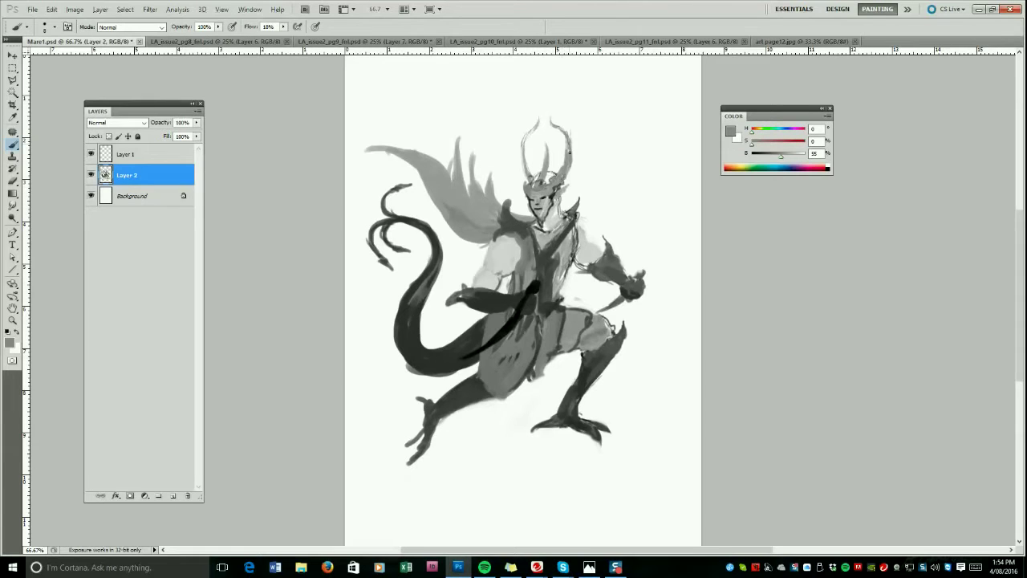
Add a dark elbow spike to the gauntlet and outline the light upper arm muscles in dark grey.
alt+click(523, 313)
mouse_move(480, 285)
mouse_down()
mouse_move(464, 283)
mouse_move(474, 278)
mouse_up()
drag(507, 235, 518, 272)
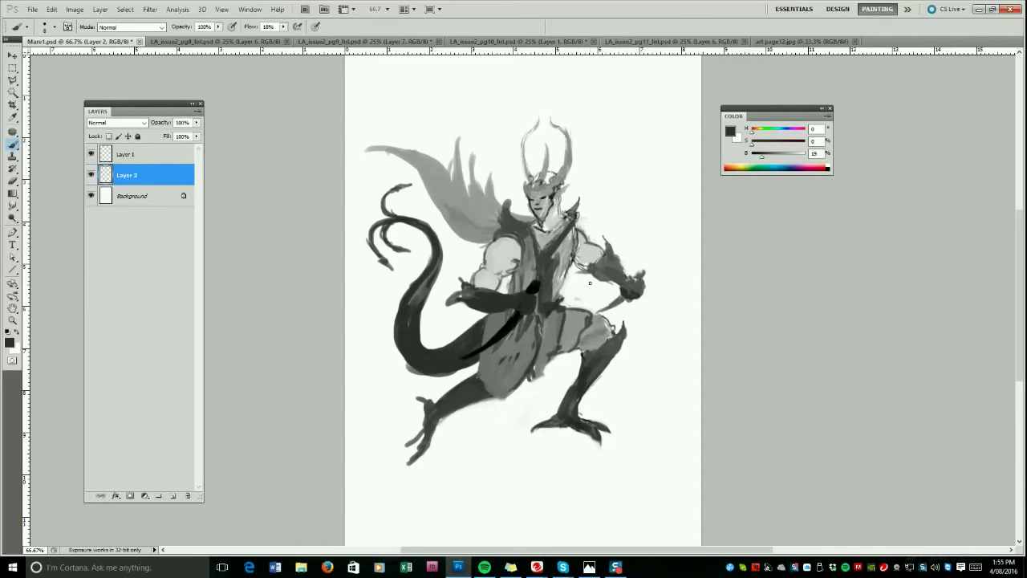
Outline the bent leg's knee and thigh in dark grey and shade the thigh with a large brush.
mouse_move(593, 317)
mouse_down()
mouse_move(613, 329)
mouse_move(611, 341)
mouse_move(560, 352)
mouse_up()
key(bracketright)
key(bracketright)
key(bracketright)
key(bracketright)
key(bracketright)
key(bracketright)
key(bracketright)
key(bracketright)
key(bracketright)
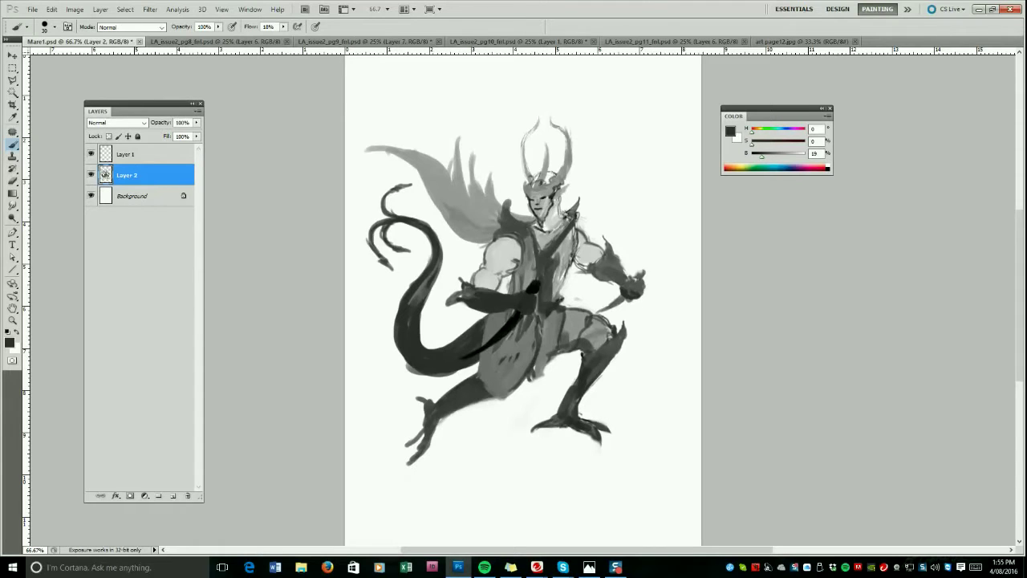
alt+click(570, 332)
key(bracketright)
key(bracketright)
drag(569, 328, 605, 338)
Shade the lower hanging cloth and outline its bottom edge in near-black with a smaller brush.
mouse_move(503, 382)
mouse_down()
mouse_move(474, 372)
mouse_move(487, 385)
mouse_move(497, 373)
mouse_up()
alt+click(495, 342)
key(bracketleft)
key(bracketleft)
key(bracketleft)
key(bracketleft)
key(bracketleft)
key(bracketleft)
key(bracketleft)
key(bracketleft)
drag(483, 383, 512, 393)
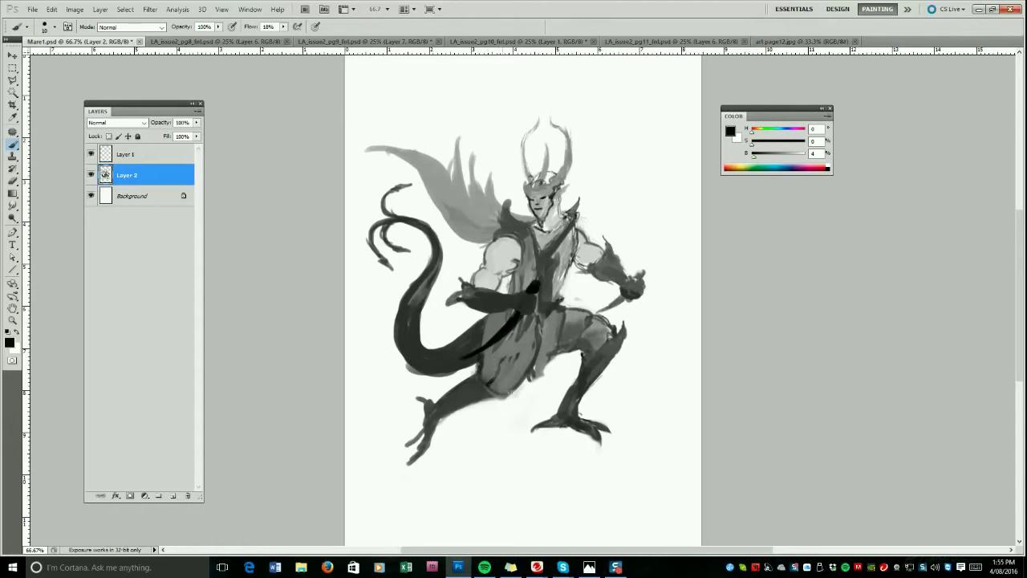
Darken the outlines between the hanging cloth and the bent leg's thigh in near-black.
mouse_move(541, 325)
mouse_down()
mouse_move(529, 382)
mouse_move(570, 337)
mouse_move(591, 350)
mouse_move(604, 313)
mouse_up()
alt+click(468, 299)
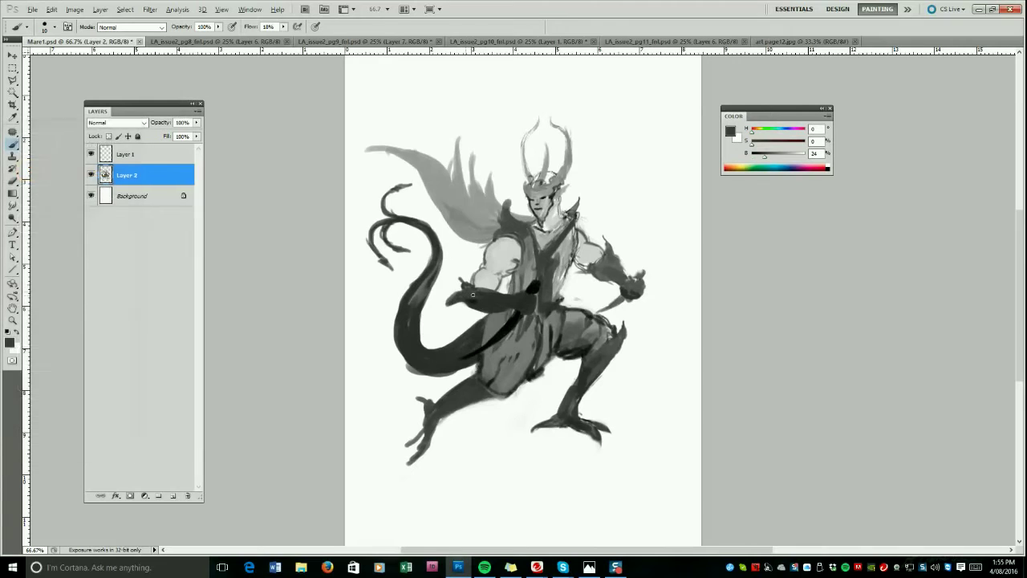
alt+click(532, 293)
key(ctrl+alt+z)
key(ctrl+alt+z)
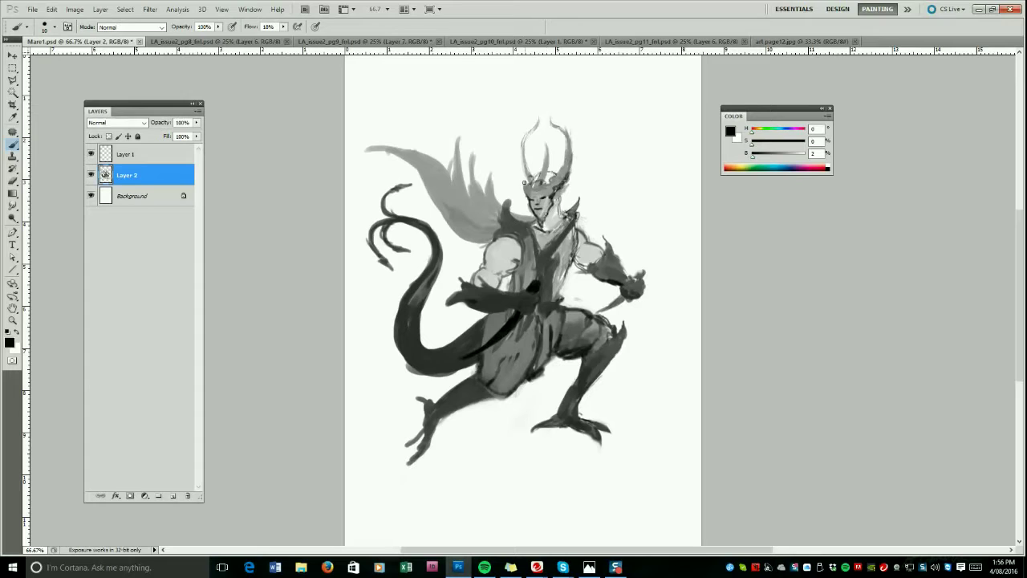
Shade the lower part of the billowing cape in near-black with a 125 px brush.
drag(487, 238, 426, 170)
key(])
key(])
key(])
key(])
key(])
key(])
key(])
key(])
key(])
key(])
key(])
key(ctrl+z)
mouse_move(459, 204)
mouse_down()
mouse_move(416, 174)
mouse_move(477, 206)
mouse_up()
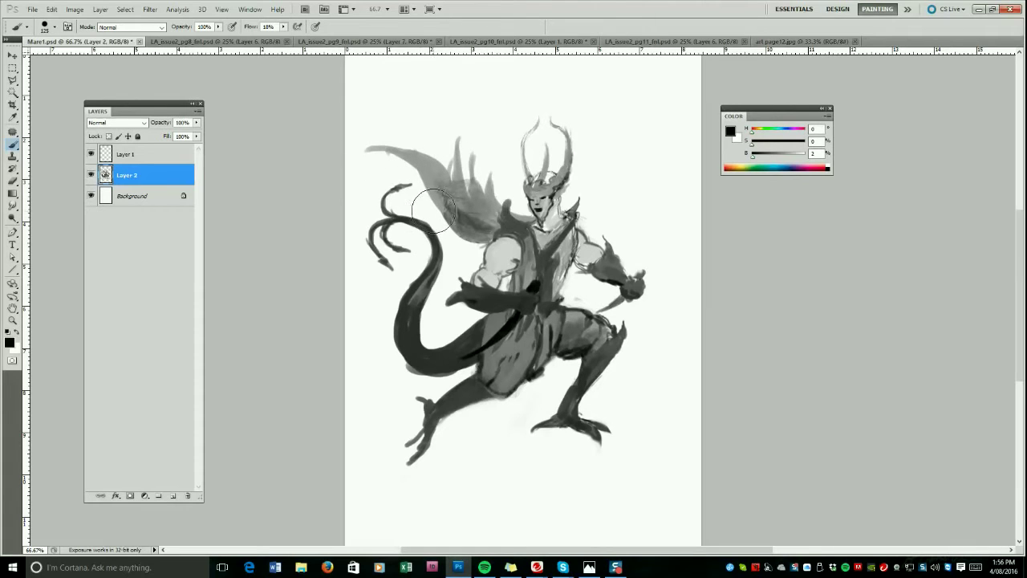
Smudge the tail's edge smooth and pull the rear foot's toes out into long claws.
click(13, 206)
mouse_move(417, 289)
mouse_down()
mouse_move(407, 312)
mouse_move(414, 353)
mouse_move(457, 345)
mouse_move(485, 321)
mouse_move(431, 364)
mouse_move(395, 325)
mouse_move(419, 277)
mouse_up()
key(bracketleft)
key(bracketleft)
mouse_move(439, 419)
mouse_down()
mouse_move(422, 455)
mouse_move(401, 464)
mouse_up()
key(bracketright)
mouse_move(425, 429)
mouse_down()
mouse_move(408, 445)
mouse_move(391, 442)
mouse_up()
drag(426, 416, 432, 403)
Smudge the front foot's toes into longer pointed claws and smooth the shin up to the knee spike.
drag(590, 425, 623, 458)
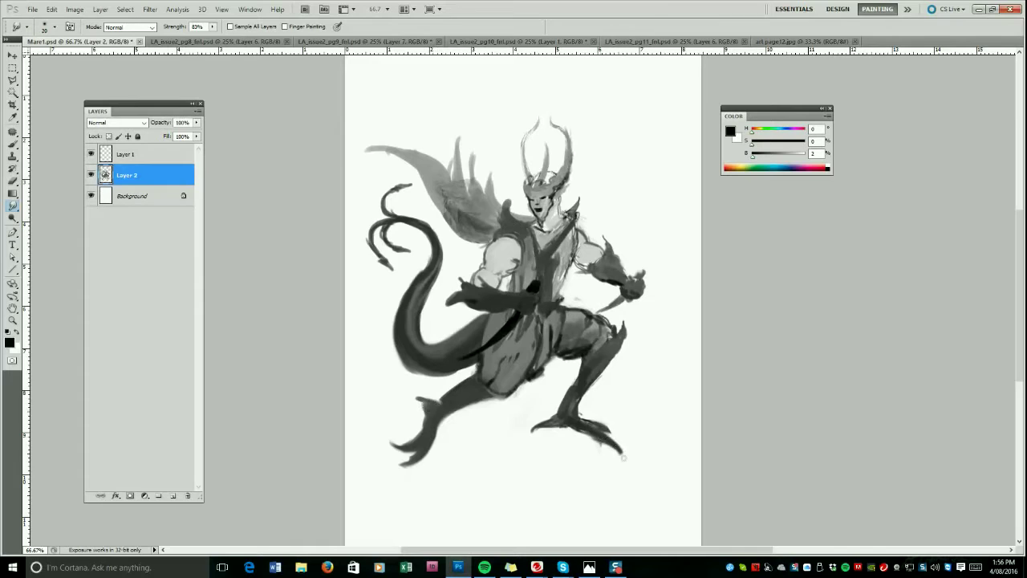
mouse_move(581, 398)
mouse_down()
mouse_move(578, 413)
mouse_move(624, 337)
mouse_up()
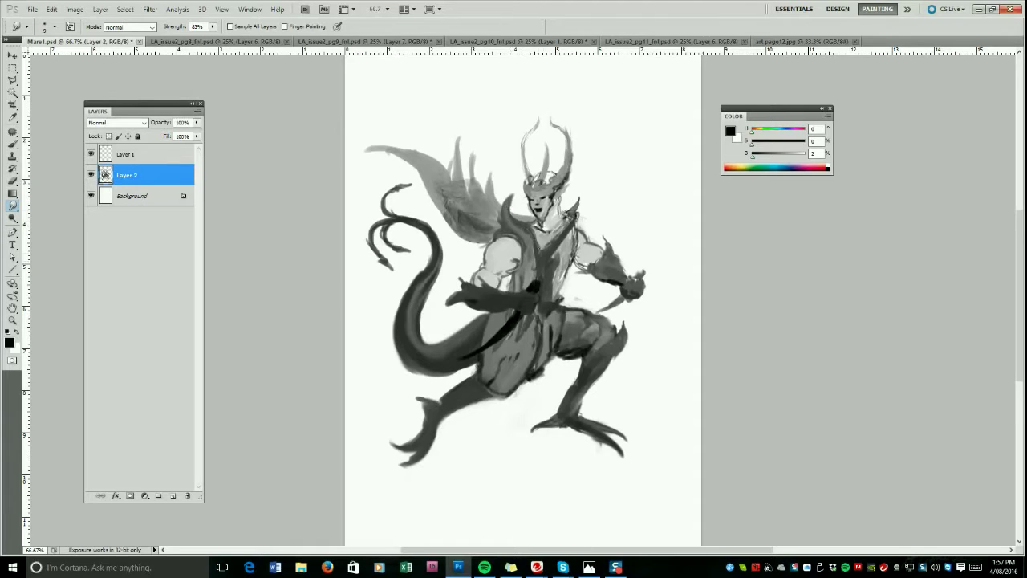
Smudge the collar across the chest with a 20 px brush and blend the tail's curve.
key(])
key(])
mouse_move(537, 247)
mouse_down()
mouse_move(548, 264)
mouse_move(547, 237)
mouse_move(563, 219)
mouse_up()
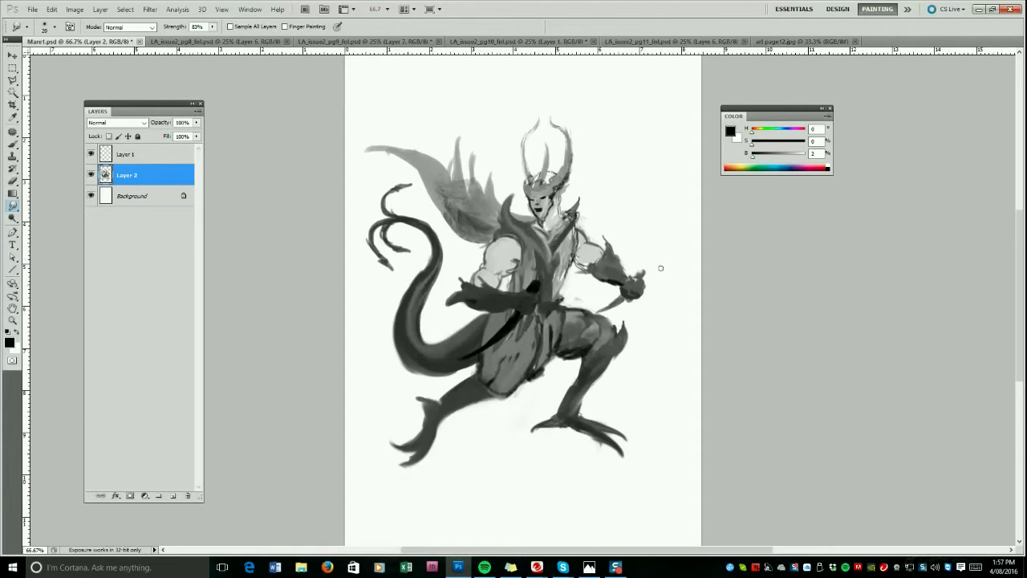
mouse_move(426, 287)
mouse_down()
mouse_move(429, 244)
mouse_move(409, 229)
mouse_move(416, 224)
mouse_move(396, 246)
mouse_move(412, 250)
mouse_move(385, 198)
mouse_up()
Pull the cape's points outward into long flowing tips with an enlarged smudge brush.
key(])
key(])
key(])
key(])
key(])
mouse_move(446, 207)
mouse_down()
mouse_move(426, 168)
mouse_move(428, 184)
mouse_move(350, 152)
mouse_up()
drag(455, 182, 420, 123)
drag(471, 178, 450, 117)
drag(484, 190, 475, 125)
drag(498, 204, 499, 140)
Draw out thinner wisps between the cape's upper tips with a 15 px smudge brush.
key([)
key([)
key([)
key([)
key([)
key(])
key(])
key(])
key(])
mouse_move(460, 196)
mouse_down()
mouse_move(457, 158)
mouse_move(474, 205)
mouse_move(455, 120)
mouse_up()
drag(463, 161, 467, 128)
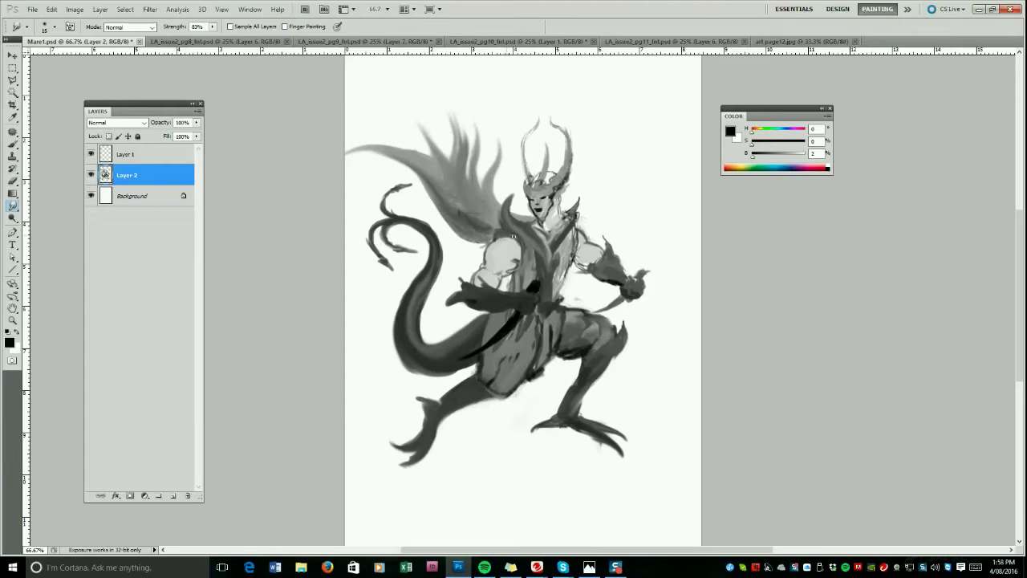
Blend the collar below the neck and the blade-holding gauntlet with a smaller smudge brush.
key([)
key([)
mouse_move(514, 233)
mouse_down()
mouse_move(536, 246)
mouse_move(559, 247)
mouse_move(546, 245)
mouse_move(549, 265)
mouse_move(540, 266)
mouse_move(552, 263)
mouse_move(546, 234)
mouse_up()
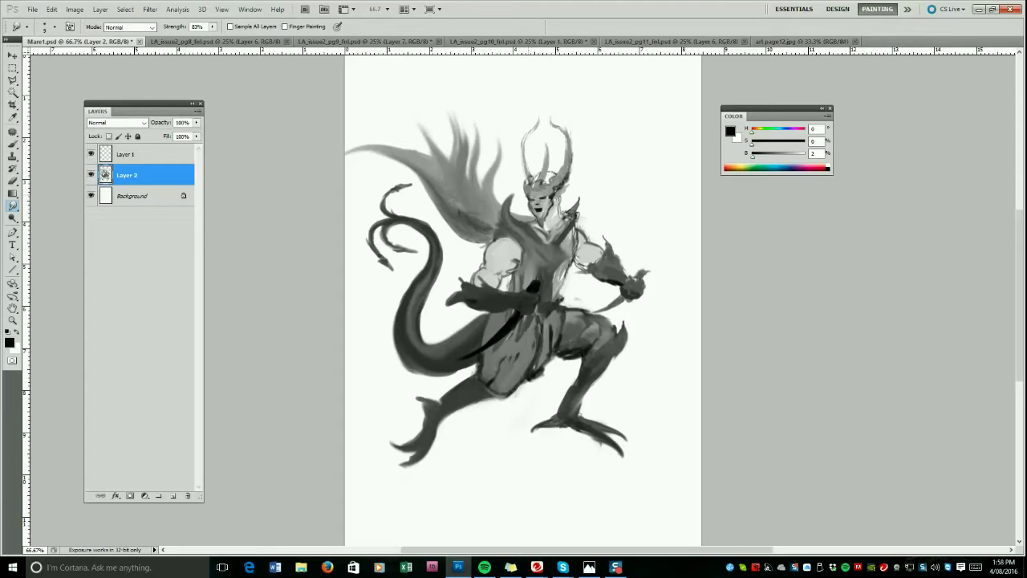
mouse_move(610, 283)
mouse_down()
mouse_move(580, 276)
mouse_move(631, 272)
mouse_up()
Smudge the torso and chest folds smooth and soften the edge between the face and neck.
key(])
key(])
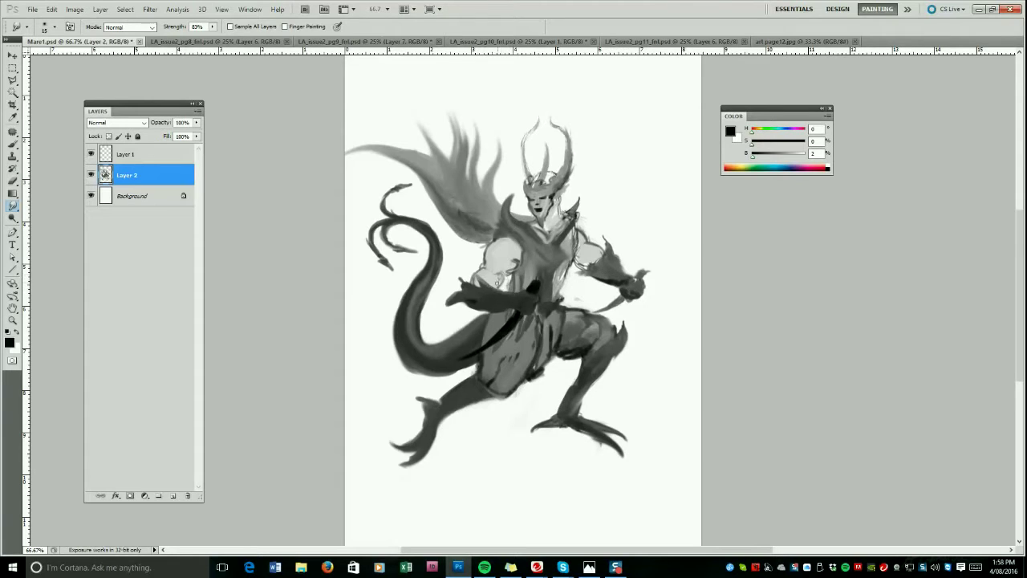
mouse_move(515, 278)
mouse_down()
mouse_move(507, 288)
mouse_move(518, 275)
mouse_move(566, 271)
mouse_up()
drag(571, 232, 528, 315)
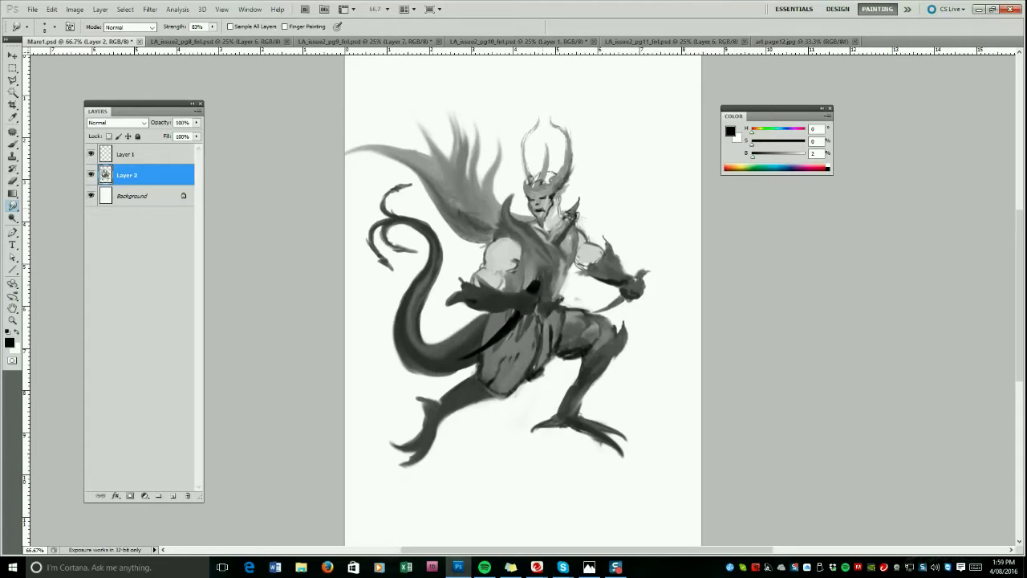
mouse_move(550, 202)
mouse_down()
mouse_move(555, 192)
mouse_move(561, 224)
mouse_up()
click(13, 182)
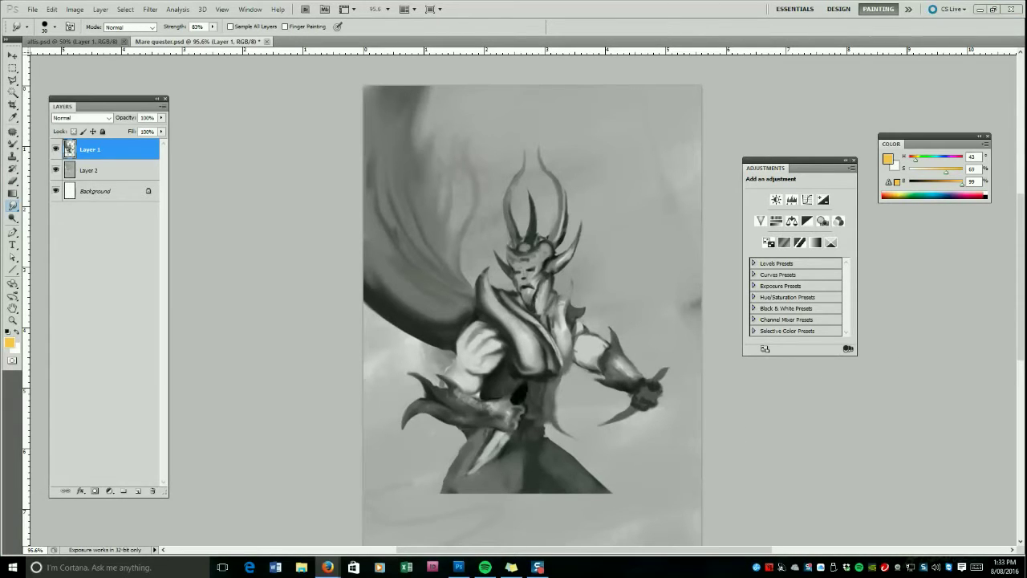
Paint grey brush strokes at 35% brightness below the thigh's cut-off edge with a 20 px brush on Layer 1.
click(13, 144)
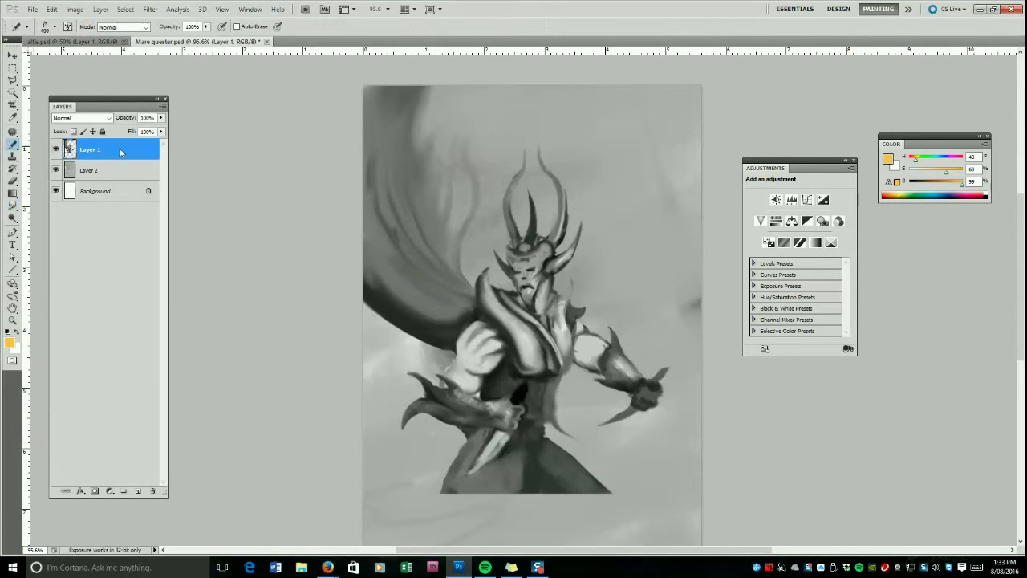
right_click(14, 146)
click(57, 147)
key([)
key([)
key([)
key([)
key([)
key([)
key([)
key([)
key([)
key([)
key([)
key([)
key([)
key([)
key([)
key([)
key([)
key([)
key([)
key([)
alt+click(584, 485)
key([)
key([)
mouse_move(592, 491)
mouse_down()
mouse_move(594, 513)
mouse_move(550, 504)
mouse_up()
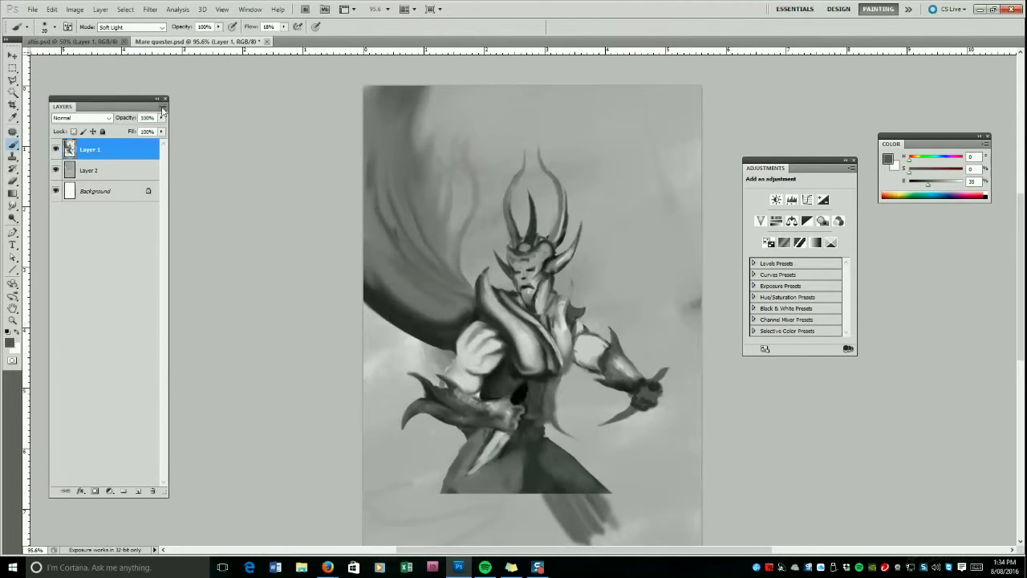
Create a new layer named pencil and reset the painting colors to the default black and white.
key(ctrl+shift+n)
text(pencil)
key(Return)
key(d)
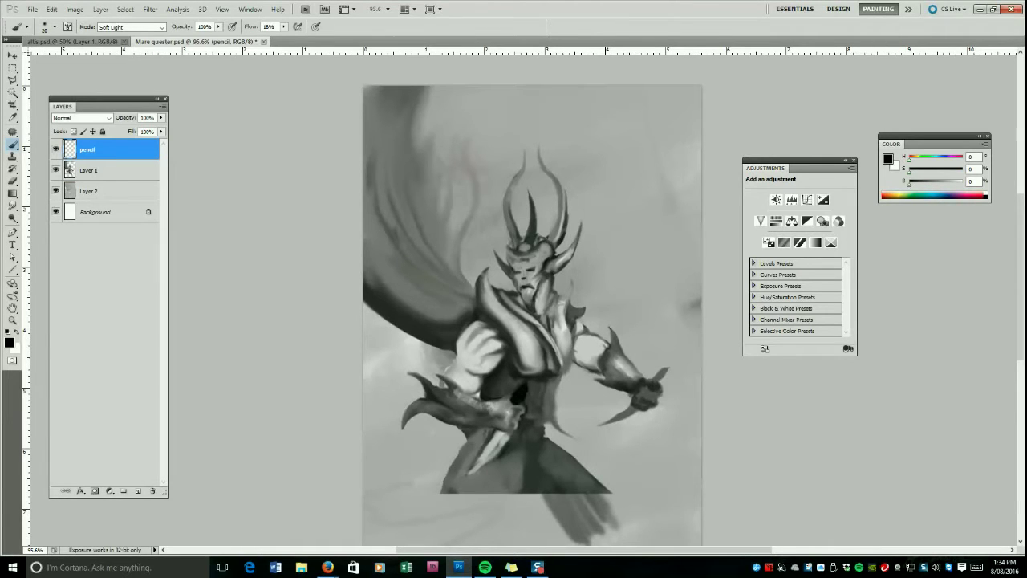
Enlarge the brush to 30 px and adjust its tip settings.
key(bracketright)
key(F5)
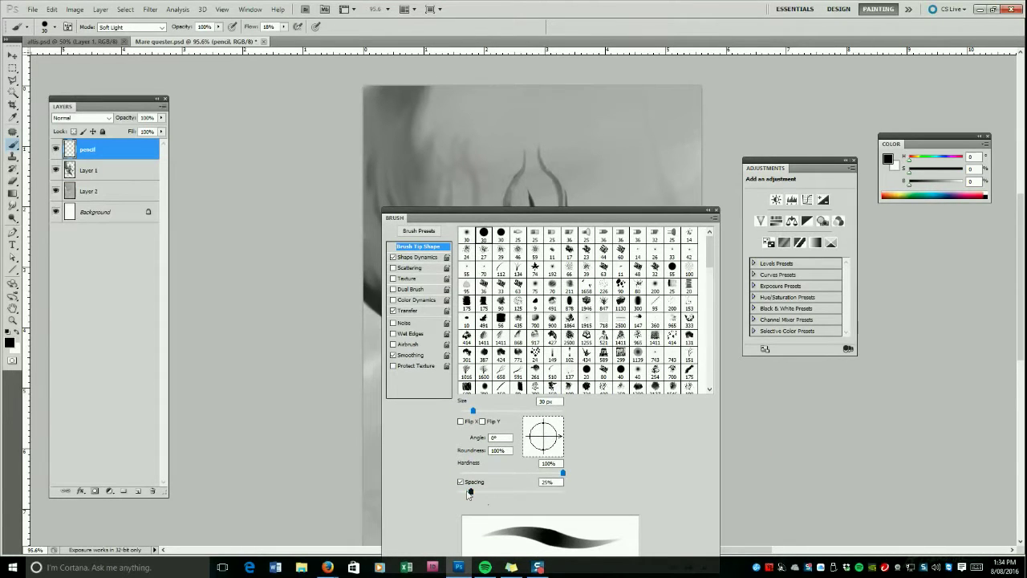
click(409, 291)
drag(555, 454, 468, 473)
click(716, 210)
Set the pencil layer's blend mode to Multiply and the brush mode to Normal.
click(87, 118)
click(80, 165)
key(shift+alt+n)
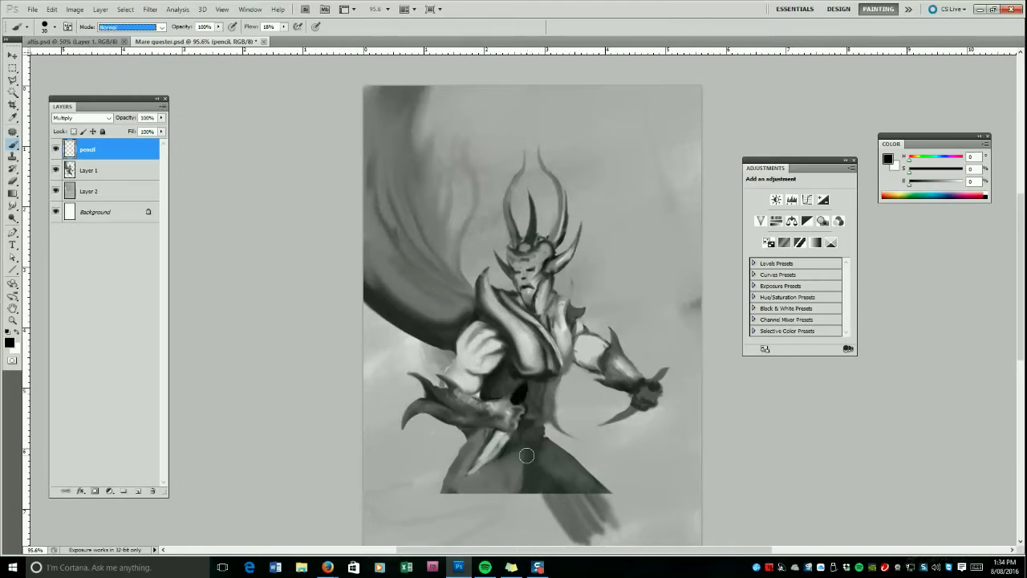
Sketch the belt and the first leg outlines below the painted thighs with a fine brush.
key(bracketleft)
key(bracketleft)
key(bracketleft)
key(bracketleft)
key(bracketleft)
key(bracketleft)
key(bracketleft)
key(bracketleft)
mouse_move(512, 508)
mouse_down()
mouse_move(544, 425)
mouse_move(527, 436)
mouse_move(651, 540)
mouse_up()
scroll(637, 512, down, 2)
double_click(110, 173)
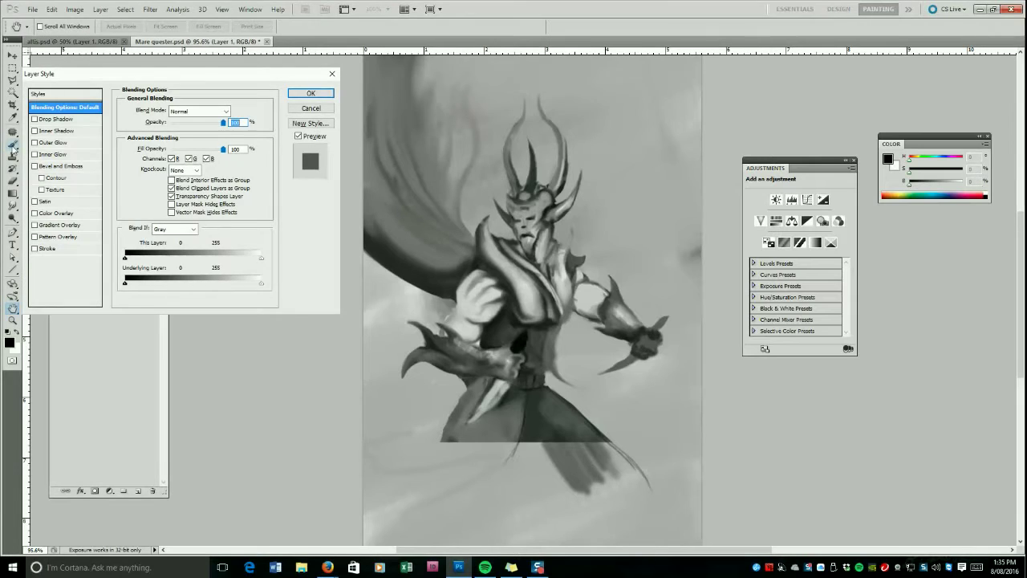
drag(311, 350, 296, 348)
click(311, 108)
Hide the grey background on Layer 2 and make the pencil layer active.
click(114, 194)
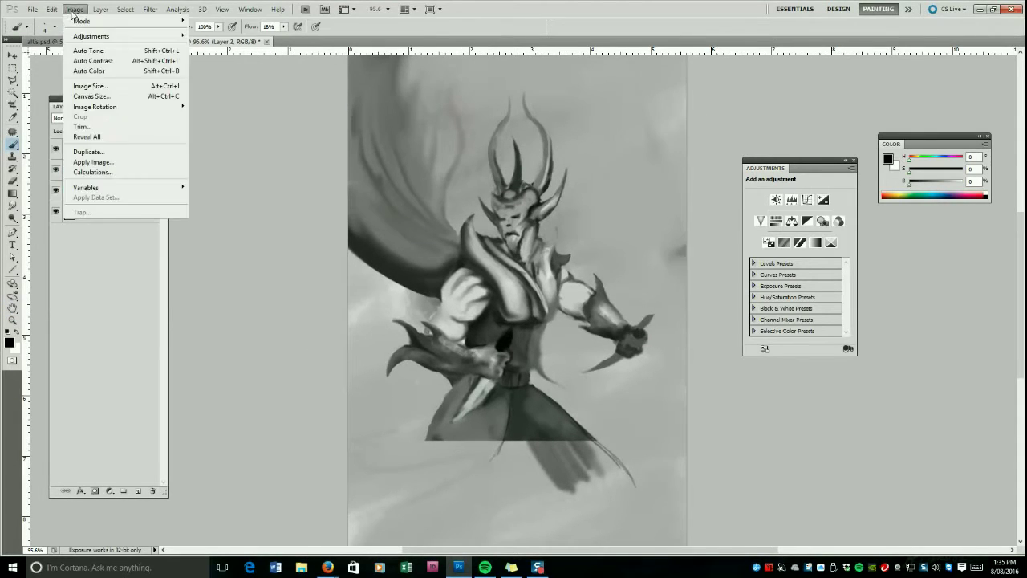
click(56, 191)
click(80, 171)
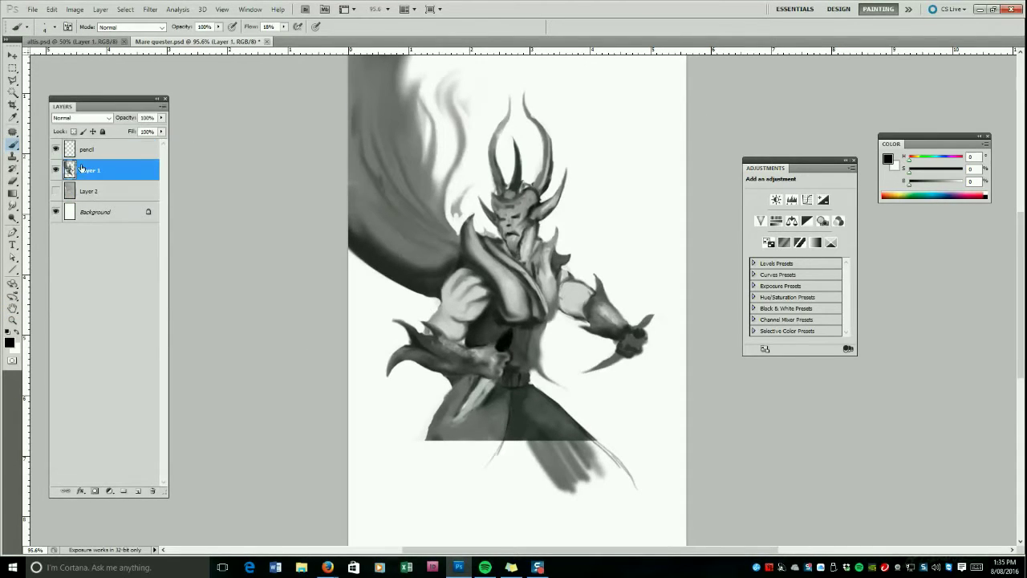
click(83, 152)
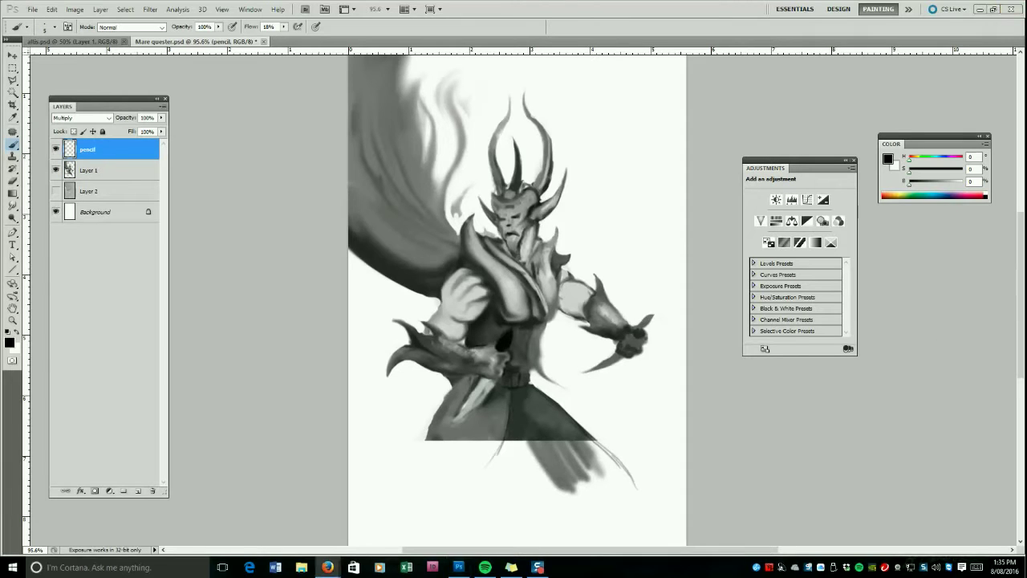
Sketch the inner and outer outlines of both thighs down to the knees on the pencil layer.
mouse_move(508, 441)
mouse_down()
mouse_move(513, 472)
mouse_move(570, 510)
mouse_move(498, 466)
mouse_up()
key(bracketright)
key(bracketright)
key(bracketright)
drag(510, 456, 477, 503)
mouse_move(433, 417)
mouse_down()
mouse_move(411, 484)
mouse_move(446, 512)
mouse_up()
Lower the opacity of Layer 1 to 64%.
click(88, 170)
click(162, 105)
click(150, 126)
click(161, 118)
drag(161, 129, 142, 129)
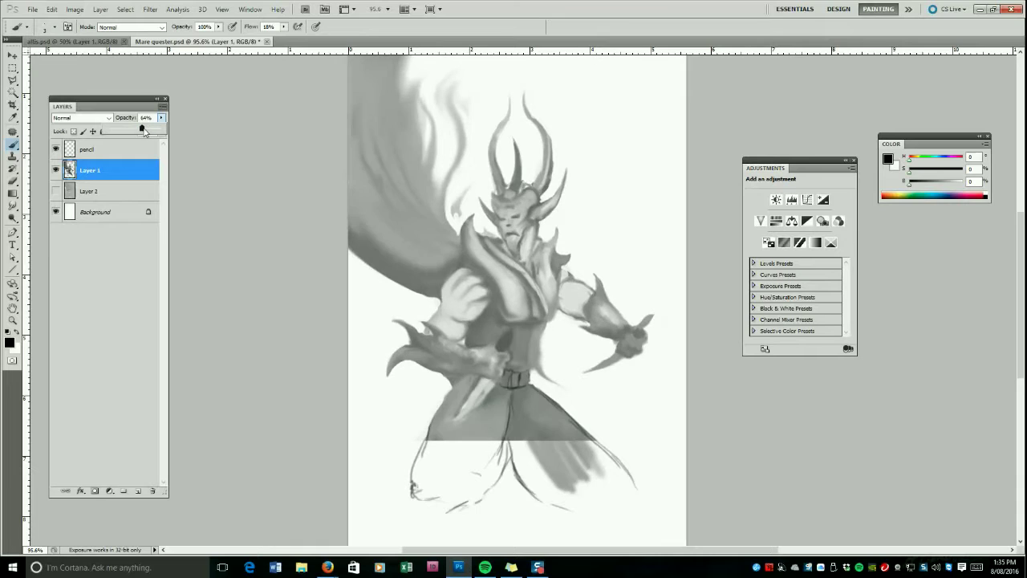
click(13, 144)
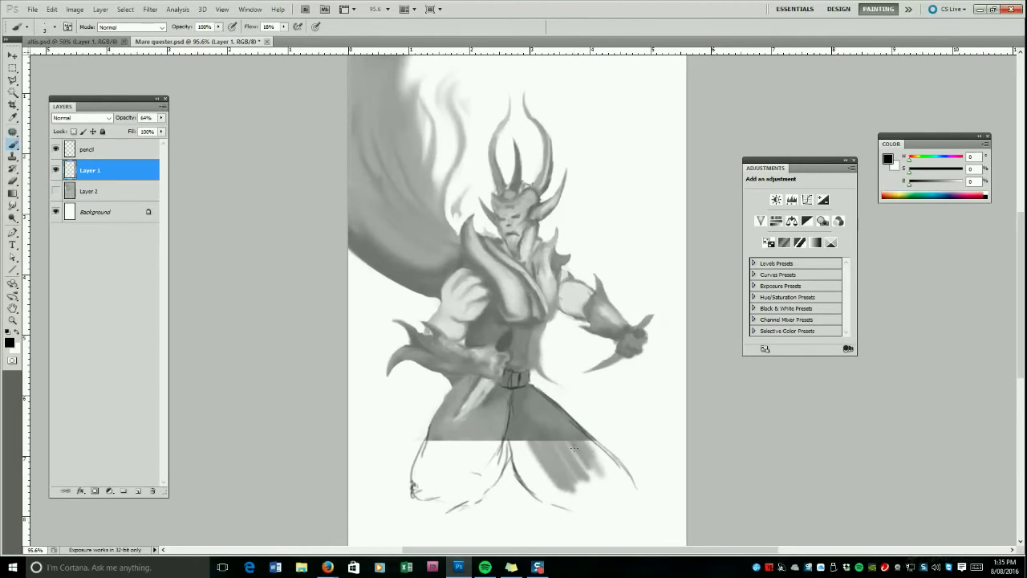
Outline the belt's upper edge, the blade-holding hand and the near shoulder on the pencil layer.
click(87, 151)
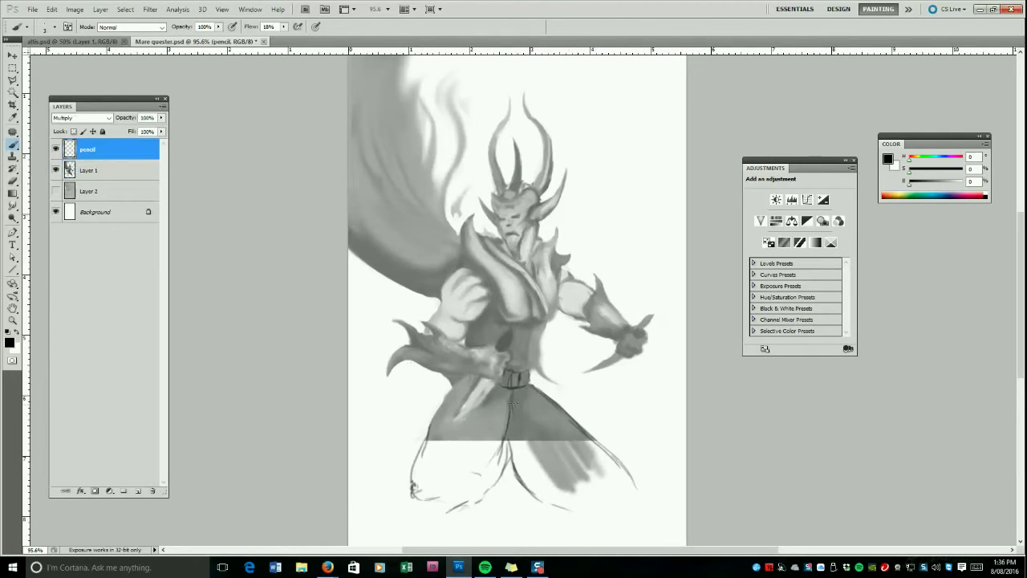
mouse_move(515, 369)
mouse_down()
mouse_move(534, 359)
mouse_move(534, 371)
mouse_up()
drag(619, 350, 631, 354)
drag(465, 271, 442, 298)
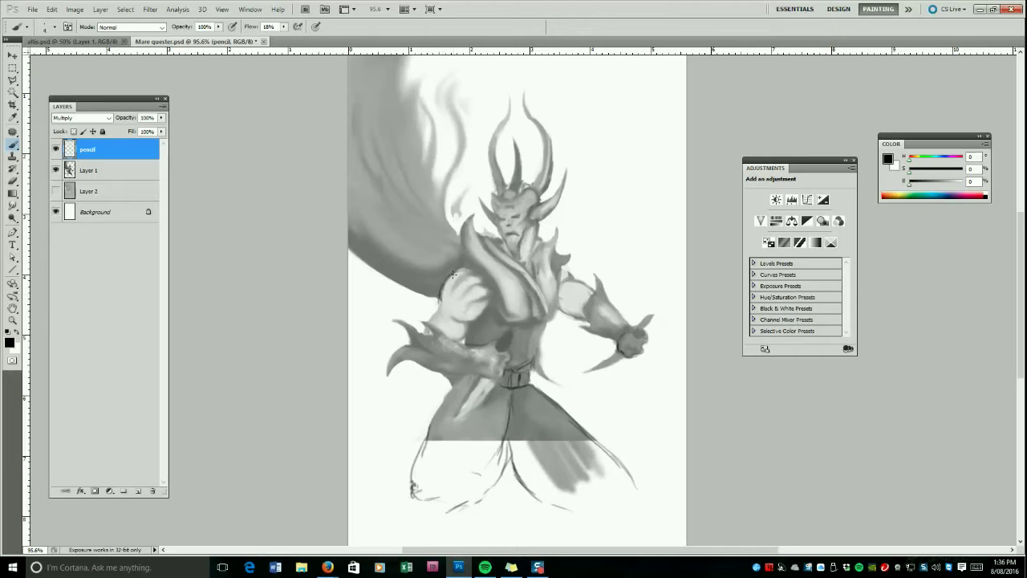
Outline the near arm's elbow and outer thigh, and reinforce the lines around the knees.
drag(452, 321, 468, 321)
drag(449, 388, 431, 420)
mouse_move(489, 487)
mouse_down()
mouse_move(470, 508)
mouse_move(419, 512)
mouse_up()
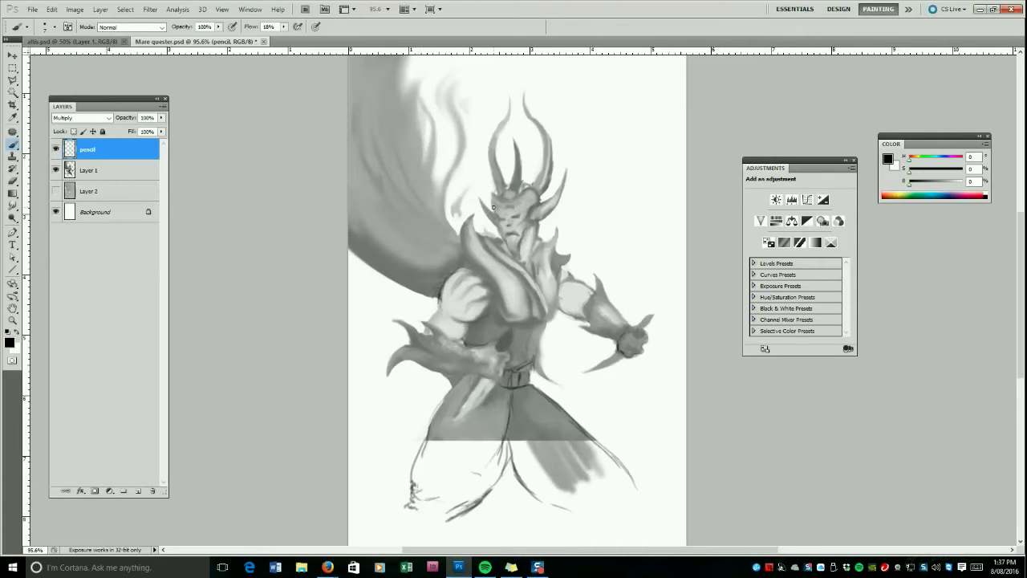
Outline the mask and brow and darken the central horn with a smaller brush.
key([)
mouse_move(492, 200)
mouse_down()
mouse_move(525, 194)
mouse_move(534, 180)
mouse_up()
mouse_move(493, 210)
mouse_down()
mouse_move(514, 254)
mouse_move(531, 239)
mouse_move(522, 189)
mouse_up()
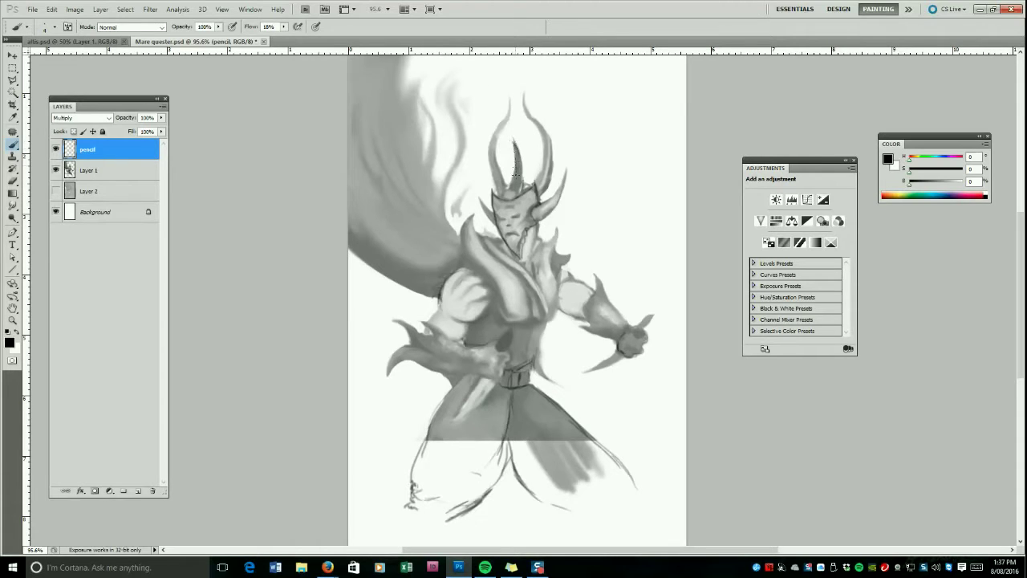
mouse_move(515, 151)
mouse_down()
mouse_move(501, 193)
mouse_move(514, 191)
mouse_up()
Sketch the waist and pointed coat edge above the belt and outline the near arm's inner and outer edges.
mouse_move(523, 371)
mouse_down()
mouse_move(534, 366)
mouse_move(554, 383)
mouse_up()
drag(549, 378, 537, 349)
drag(467, 330, 459, 343)
drag(441, 300, 427, 321)
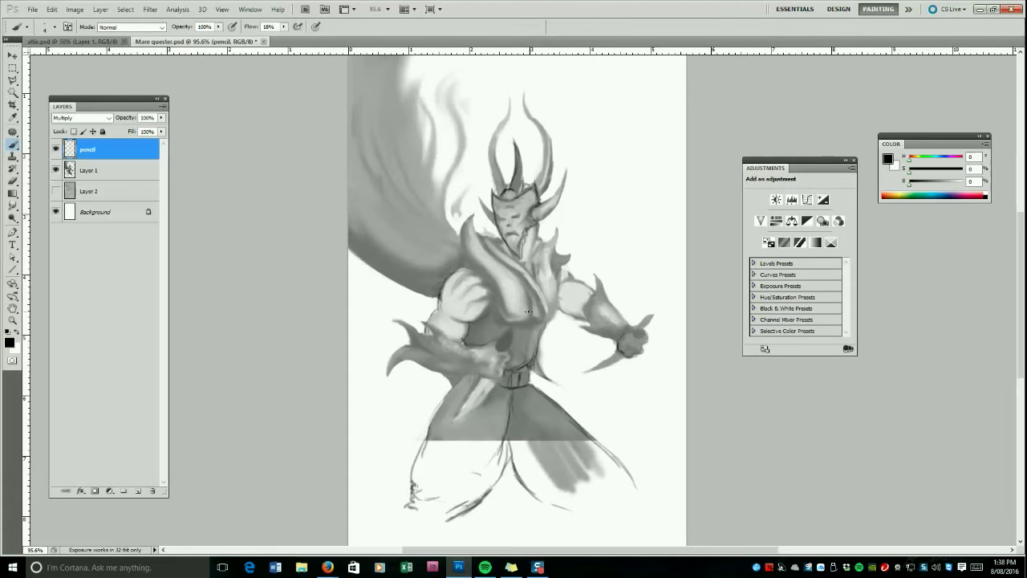
Erase the blade-holding arm and its gauntlet from Layer 1, and ready a 45 px eraser on the pencil layer.
key(alt+bracketleft)
key(e)
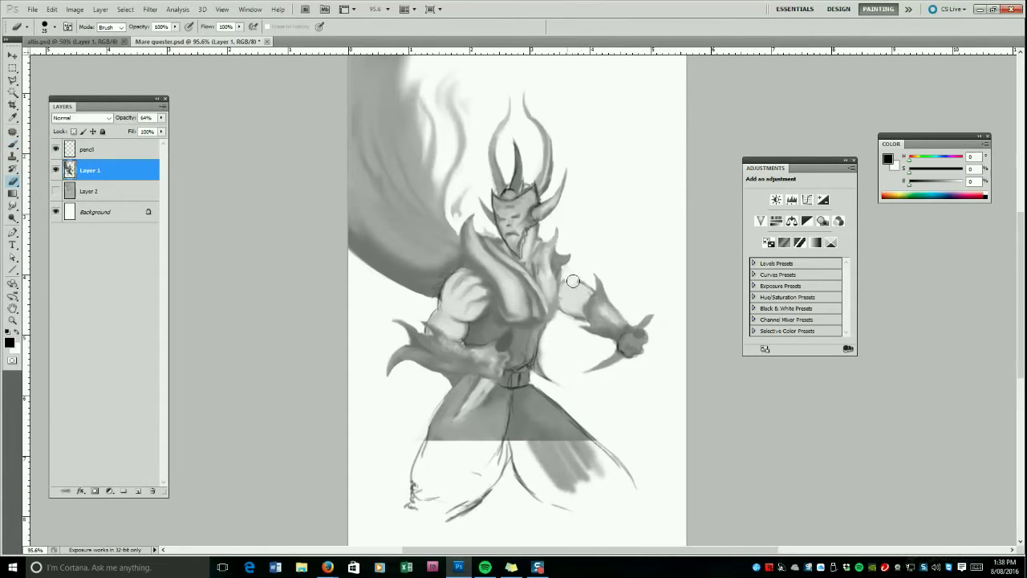
key(bracketright)
key(bracketright)
key(bracketright)
key(bracketright)
key(bracketright)
key(bracketright)
key(bracketright)
mouse_move(567, 284)
mouse_down()
mouse_move(597, 282)
mouse_move(638, 329)
mouse_move(618, 355)
mouse_move(644, 340)
mouse_up()
click(87, 150)
key(bracketleft)
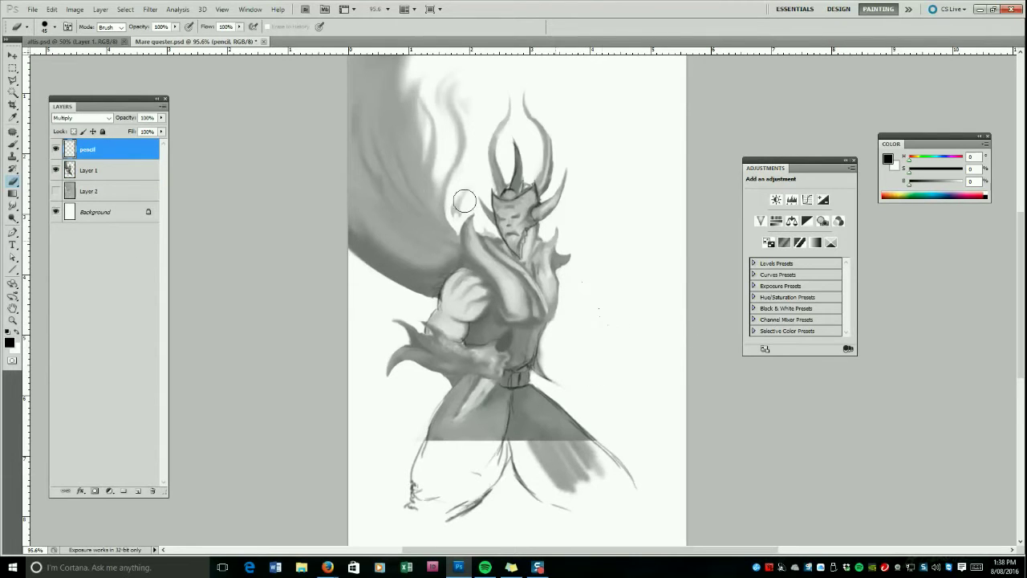
Fade Layer 1 to 39% opacity and return to the pencil layer with the Brush.
click(90, 170)
click(161, 118)
drag(144, 130, 129, 132)
key(alt+bracketright)
key(b)
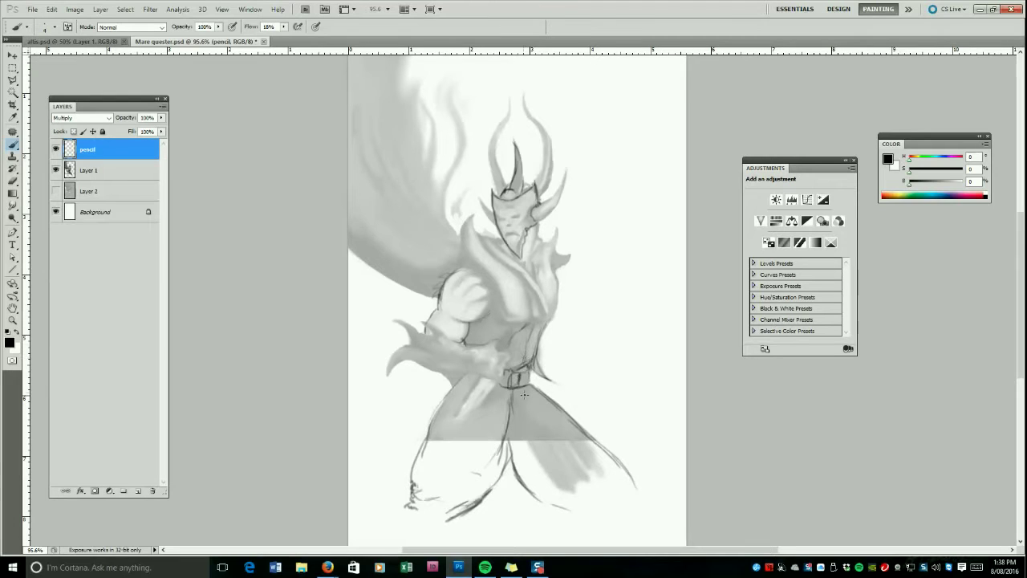
Outline the belt's far end, the cape's lower edge and the near side of the spiked collar on the pencil layer.
drag(531, 383, 536, 403)
drag(532, 366, 534, 384)
drag(433, 299, 351, 258)
mouse_move(454, 273)
mouse_down()
mouse_move(473, 267)
mouse_move(454, 255)
mouse_move(470, 259)
mouse_move(457, 244)
mouse_move(488, 260)
mouse_move(469, 217)
mouse_move(500, 240)
mouse_up()
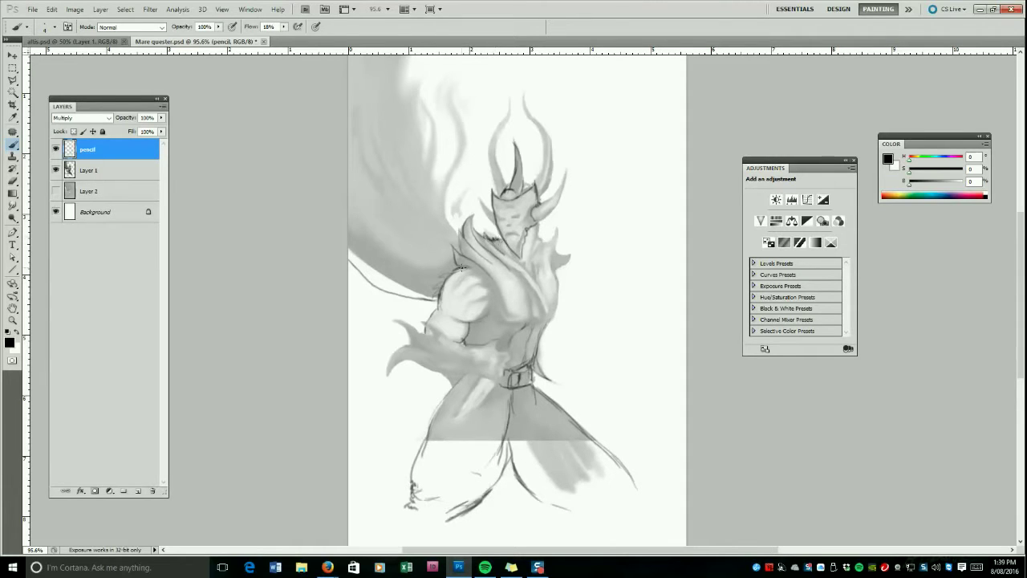
Lasso the pencil lines of the mask and central horn, enlarge them to about 103% and shift them over the head.
key(l)
mouse_move(518, 108)
mouse_down()
mouse_move(486, 191)
mouse_move(489, 216)
mouse_move(519, 257)
mouse_move(566, 211)
mouse_move(536, 111)
mouse_move(540, 137)
mouse_up()
key(v)
key(ctrl+t)
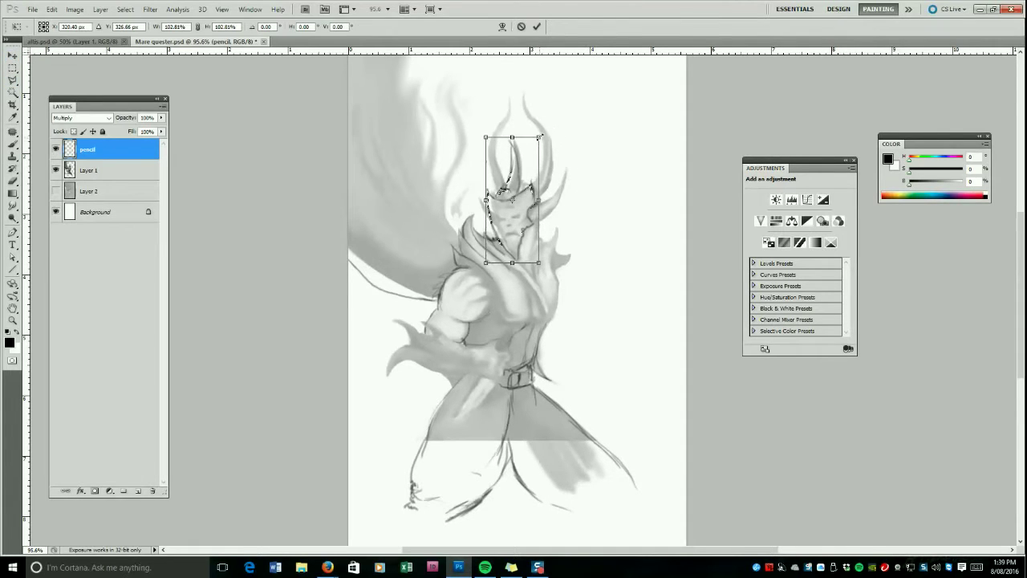
key(Return)
Smooth away the painted facial features inside the mask on Layer 1, and return to the pencil layer with the Brush.
click(93, 169)
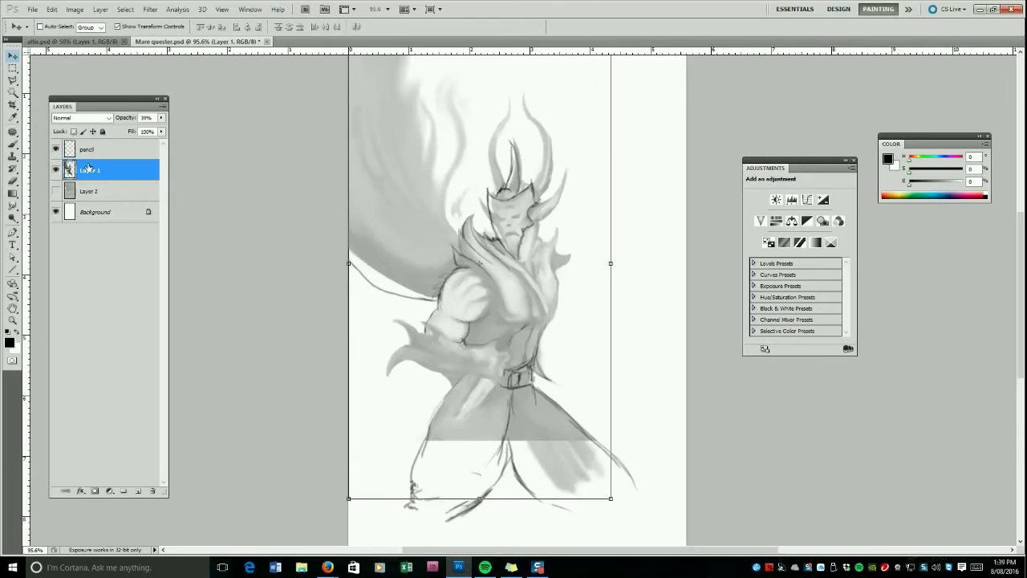
key(r)
drag(503, 239, 515, 236)
mouse_move(490, 198)
mouse_down()
mouse_move(511, 206)
mouse_move(539, 186)
mouse_up()
click(13, 143)
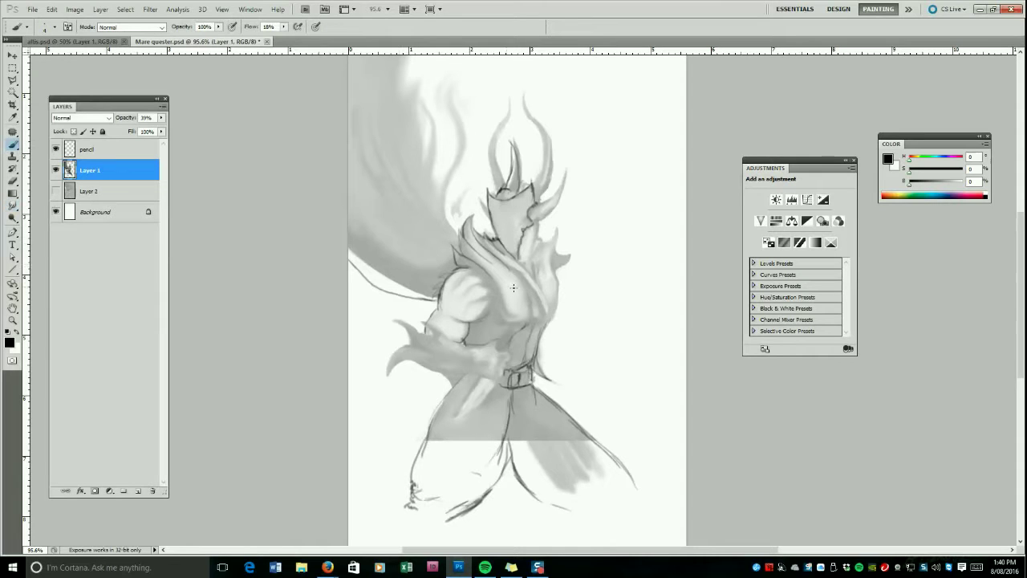
key(alt+bracketright)
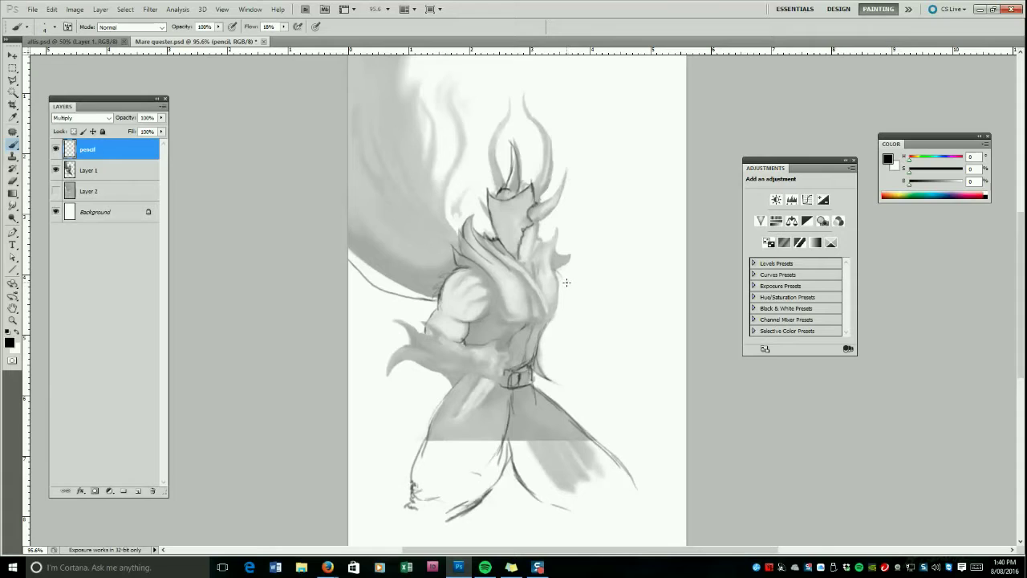
Sketch the far shoulder's edge, long cloth strips hanging from the belt and the collar's crossing trim.
drag(571, 296, 562, 277)
mouse_move(519, 389)
mouse_down()
mouse_move(512, 528)
mouse_move(529, 470)
mouse_move(534, 542)
mouse_up()
drag(504, 263, 547, 324)
mouse_move(528, 287)
mouse_down()
mouse_move(549, 328)
mouse_move(529, 275)
mouse_move(511, 256)
mouse_up()
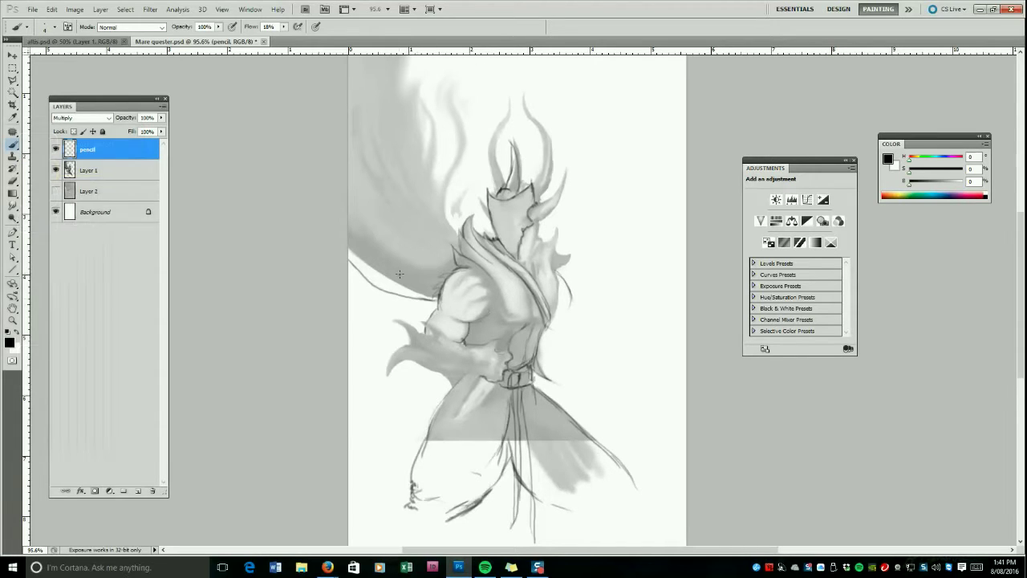
Sketch the far upper arm and the rounded start of its forearm beside the chest.
mouse_move(562, 278)
mouse_down()
mouse_move(571, 311)
mouse_move(565, 302)
mouse_move(595, 319)
mouse_up()
drag(546, 328, 568, 348)
mouse_move(574, 310)
mouse_down()
mouse_move(599, 329)
mouse_move(581, 341)
mouse_move(600, 340)
mouse_up()
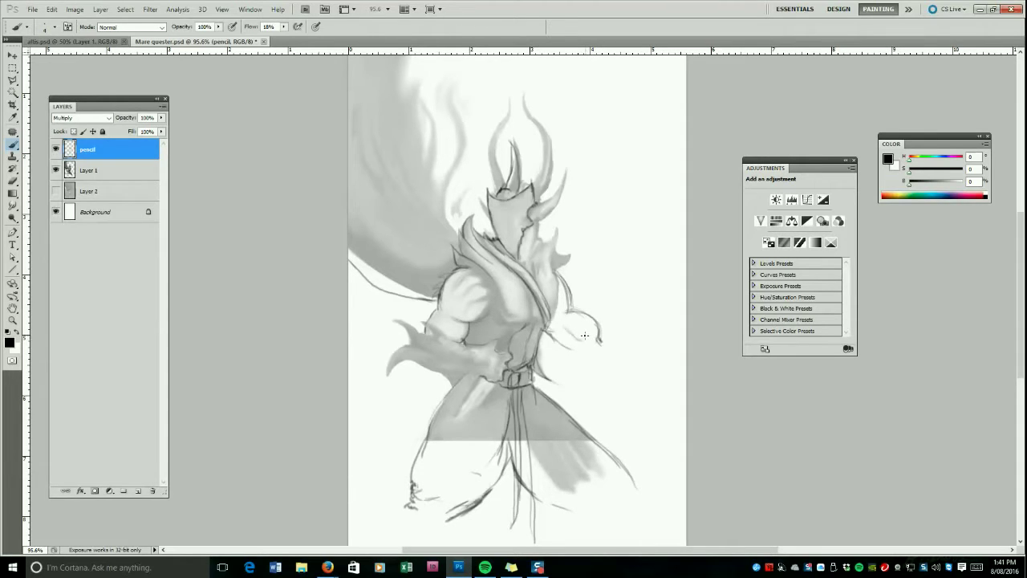
mouse_move(570, 294)
mouse_down()
mouse_move(587, 323)
mouse_move(546, 339)
mouse_move(579, 353)
mouse_move(542, 331)
mouse_move(582, 348)
mouse_move(569, 308)
mouse_move(597, 326)
mouse_up()
Outline the chest beneath the collar, and detail the belt buckle and the cloth folds below it.
mouse_move(480, 278)
mouse_down()
mouse_move(493, 315)
mouse_move(531, 321)
mouse_move(526, 248)
mouse_move(532, 324)
mouse_up()
drag(530, 324, 549, 320)
drag(549, 318, 554, 271)
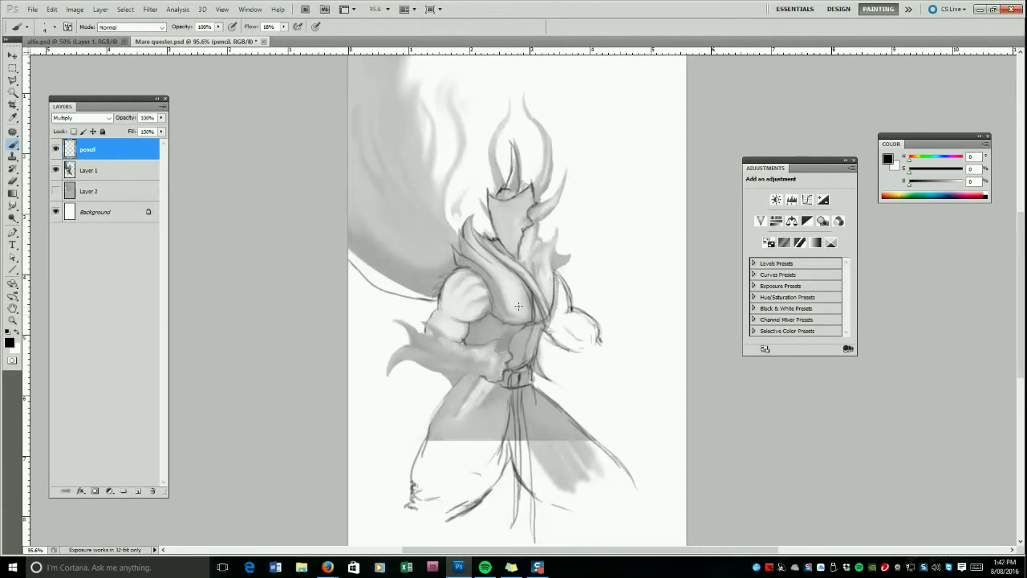
mouse_move(509, 372)
mouse_down()
mouse_move(532, 417)
mouse_move(536, 472)
mouse_up()
mouse_move(535, 387)
mouse_down()
mouse_move(549, 470)
mouse_move(501, 446)
mouse_move(493, 394)
mouse_move(467, 377)
mouse_up()
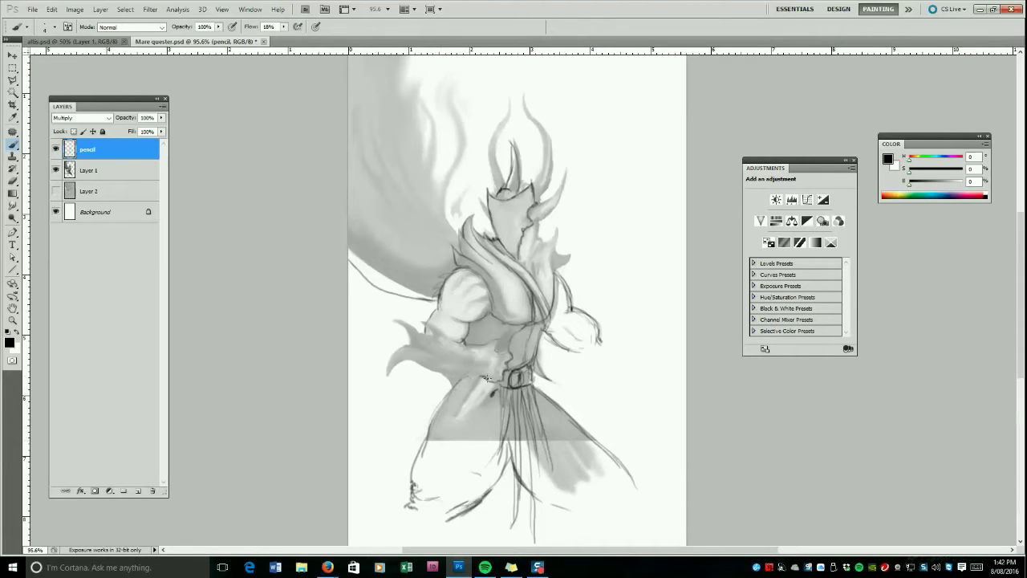
Outline the dagger's grip and pommel at the near hand and the underside of the gauntlet.
drag(481, 377, 474, 392)
mouse_move(495, 347)
mouse_down()
mouse_move(514, 342)
mouse_move(499, 340)
mouse_up()
drag(484, 375, 401, 371)
Draw a band around the near upper arm and pointed coat tails hanging behind the far hip.
drag(438, 305, 475, 315)
mouse_move(575, 306)
mouse_down()
mouse_move(551, 354)
mouse_move(559, 377)
mouse_move(552, 337)
mouse_move(589, 417)
mouse_up()
drag(557, 371, 563, 405)
Outline the side horns and tall curved horns, and draw the spiked collar on the far shoulder.
mouse_move(537, 219)
mouse_down()
mouse_move(567, 170)
mouse_move(544, 218)
mouse_move(566, 169)
mouse_move(563, 190)
mouse_move(566, 170)
mouse_move(545, 196)
mouse_up()
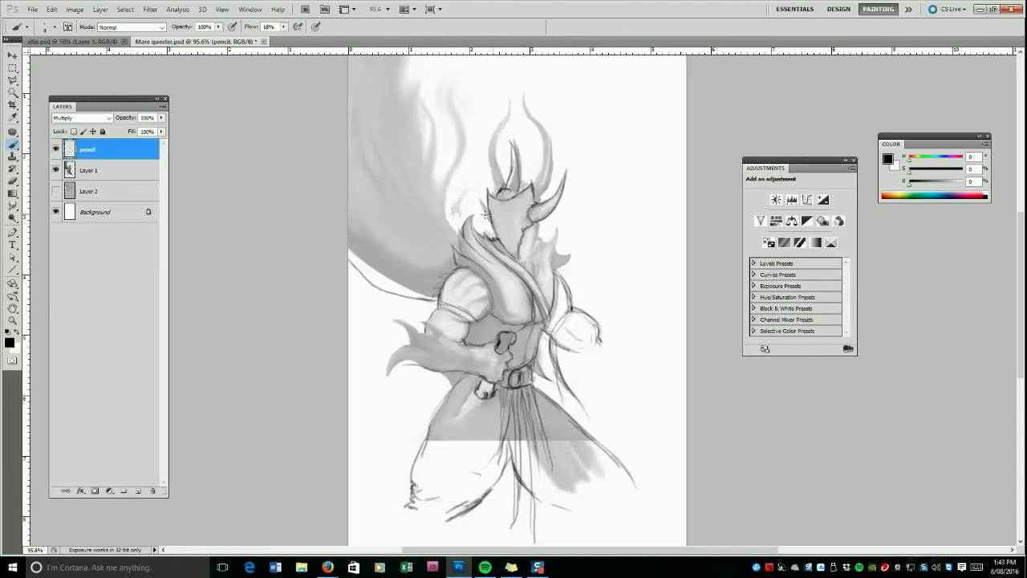
mouse_move(481, 197)
mouse_down()
mouse_move(489, 222)
mouse_move(491, 167)
mouse_up()
mouse_move(509, 98)
mouse_down()
mouse_move(503, 183)
mouse_move(501, 144)
mouse_move(535, 187)
mouse_move(535, 158)
mouse_up()
mouse_move(530, 232)
mouse_down()
mouse_move(551, 269)
mouse_move(548, 253)
mouse_move(546, 279)
mouse_up()
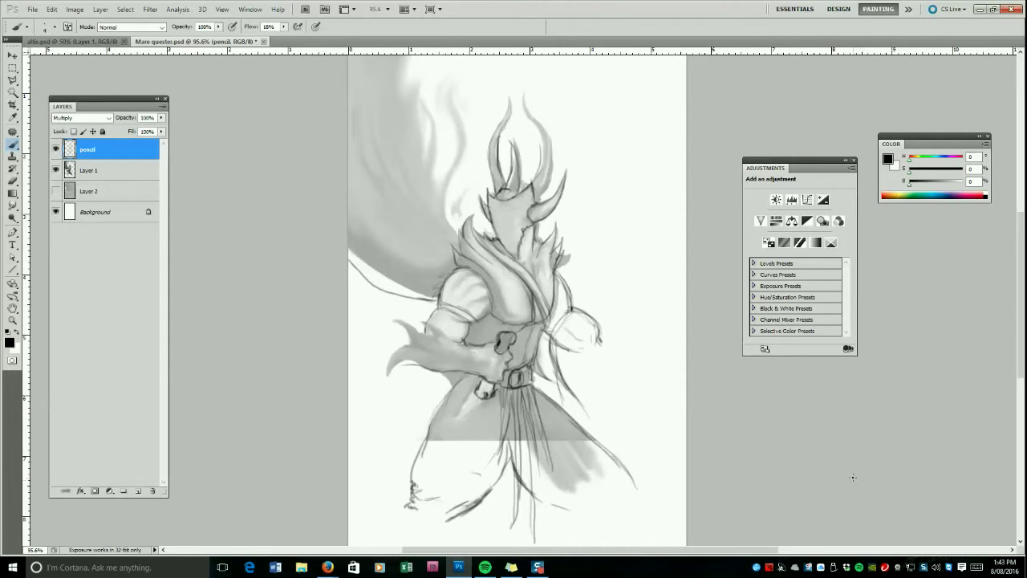
Draw the mask's slanted eyes, nose and mouth, and add the neck lines beneath the jaw.
mouse_move(498, 219)
mouse_down()
mouse_move(523, 213)
mouse_move(496, 221)
mouse_up()
mouse_move(504, 239)
mouse_down()
mouse_move(551, 209)
mouse_move(535, 264)
mouse_up()
drag(536, 228, 532, 270)
drag(533, 263, 530, 267)
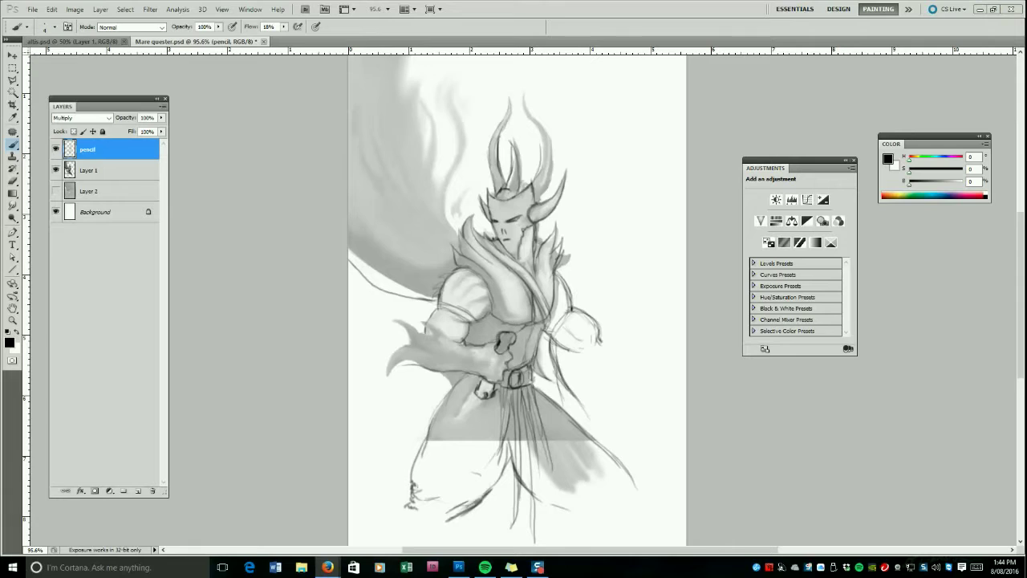
Double the cape's lower edge line, and draw the gauntlet's lower spikes and a patterned curved strip trailing behind the hip.
click(428, 302)
drag(441, 307, 348, 271)
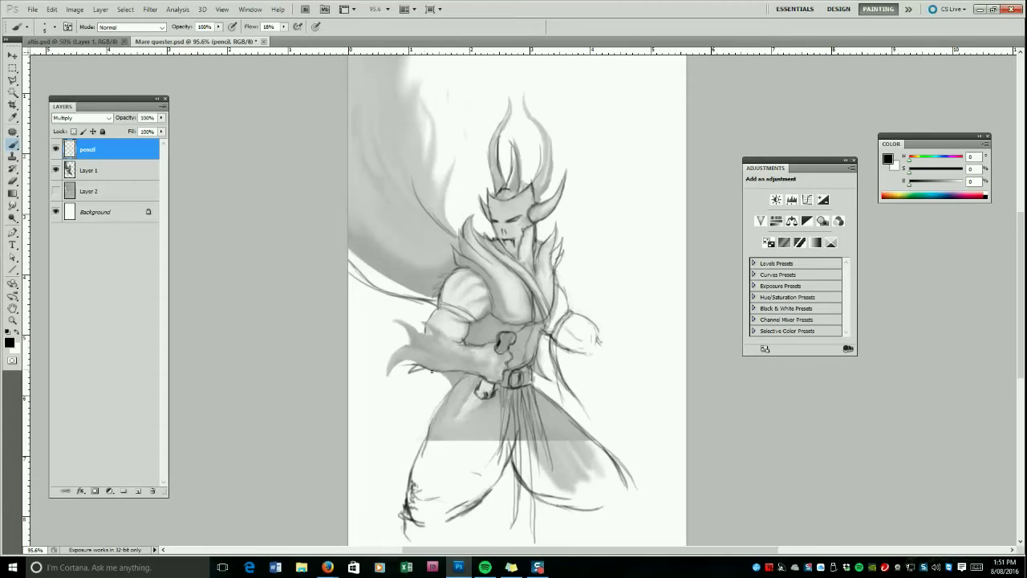
mouse_move(431, 371)
mouse_down()
mouse_move(491, 374)
mouse_move(347, 409)
mouse_up()
mouse_move(470, 376)
mouse_down()
mouse_move(437, 396)
mouse_move(344, 415)
mouse_move(416, 403)
mouse_up()
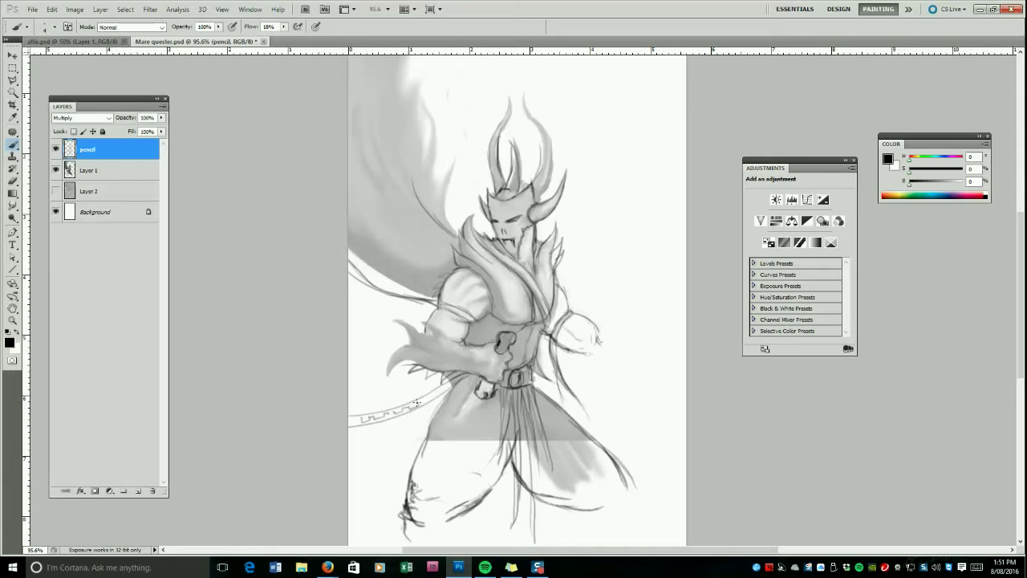
Add jagged markings to the near shoulder, outline the gauntlet's spikes and detail the dagger's hilt and blade.
mouse_move(469, 295)
mouse_down()
mouse_move(436, 323)
mouse_move(458, 343)
mouse_move(432, 324)
mouse_move(429, 333)
mouse_move(394, 322)
mouse_move(420, 348)
mouse_move(410, 339)
mouse_move(387, 371)
mouse_move(421, 364)
mouse_up()
click(479, 295)
mouse_move(480, 392)
mouse_down()
mouse_move(434, 440)
mouse_move(482, 418)
mouse_move(489, 397)
mouse_move(481, 390)
mouse_move(506, 342)
mouse_up()
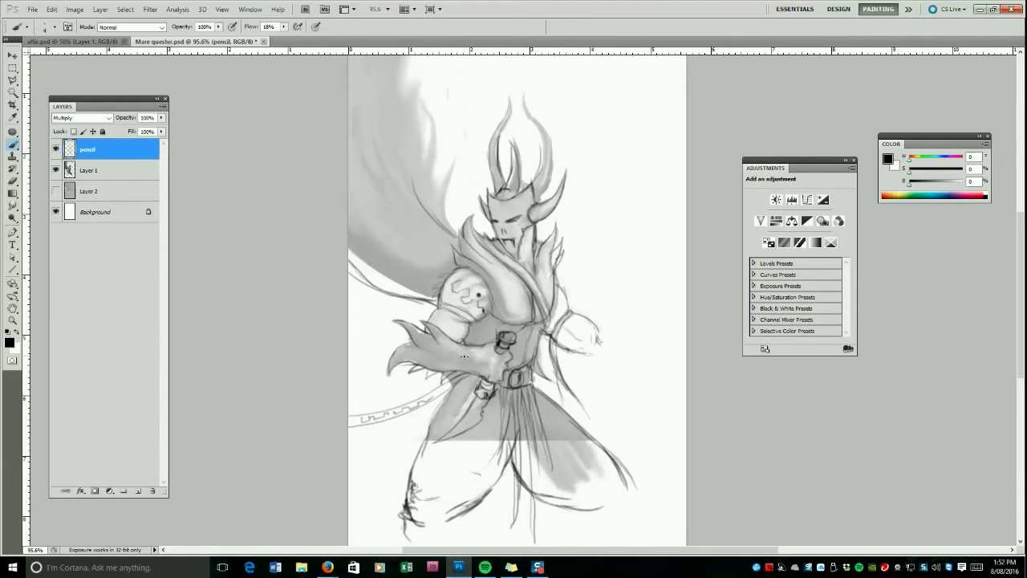
Extend the hanging cloth's folds between the legs, and erase the stray lines beside them.
mouse_move(523, 404)
mouse_down()
mouse_move(537, 544)
mouse_move(543, 506)
mouse_move(544, 521)
mouse_up()
key(e)
mouse_move(538, 476)
mouse_down()
mouse_move(528, 399)
mouse_move(553, 473)
mouse_up()
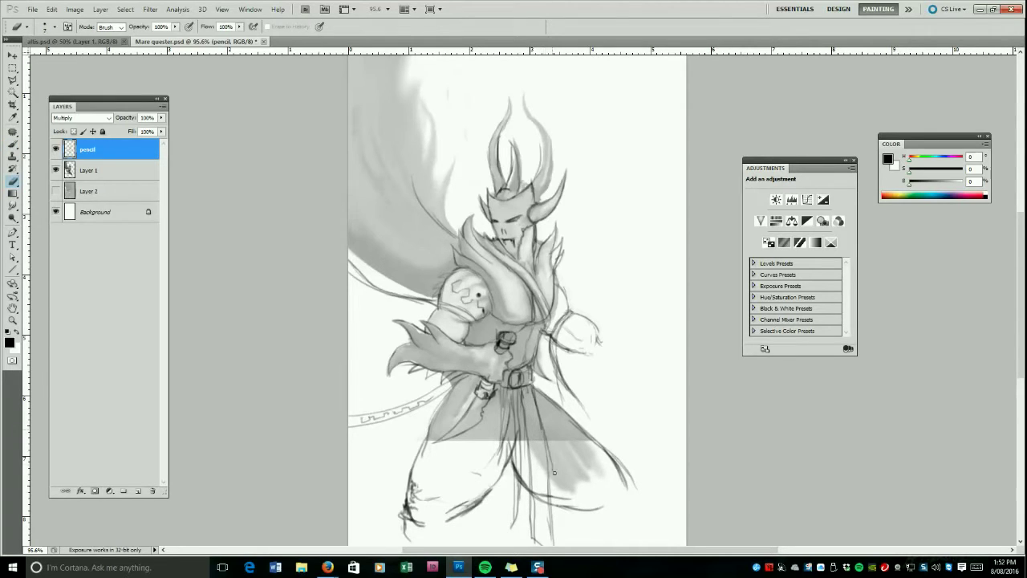
key(b)
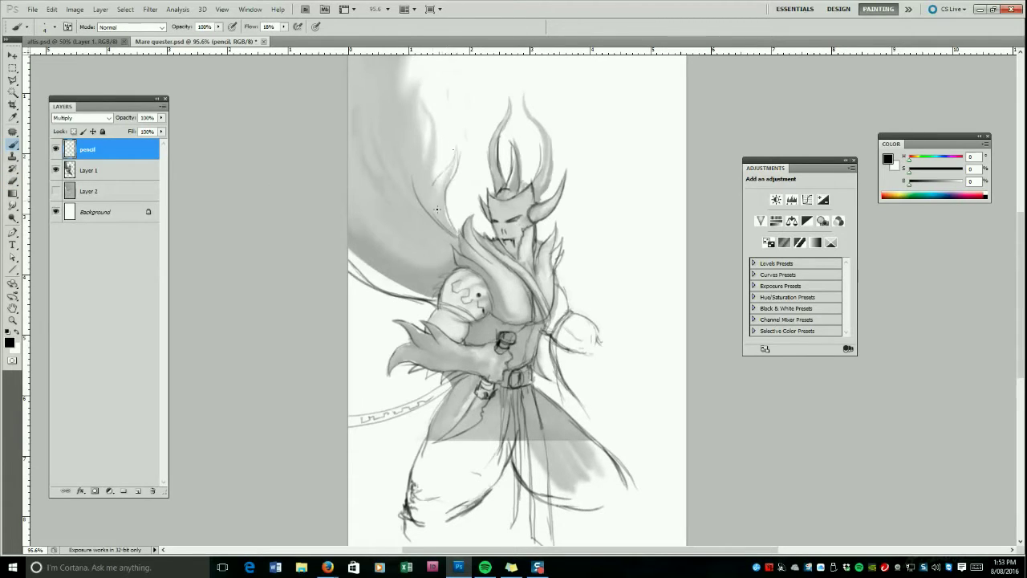
Outline the cape's ragged, flame-like inner edge from the shoulder up to the upper tip.
drag(436, 191, 420, 102)
drag(429, 148, 420, 102)
mouse_move(417, 103)
mouse_down()
mouse_move(428, 56)
mouse_move(433, 66)
mouse_up()
scroll(547, 197, up, 1)
mouse_move(437, 312)
mouse_down()
mouse_move(348, 251)
mouse_move(348, 234)
mouse_up()
key(ctrl+z)
drag(442, 291, 346, 138)
key(ctrl+z)
Draw long flowing fold lines inside the cape from the shoulder upward.
drag(409, 265, 363, 162)
drag(388, 204, 376, 107)
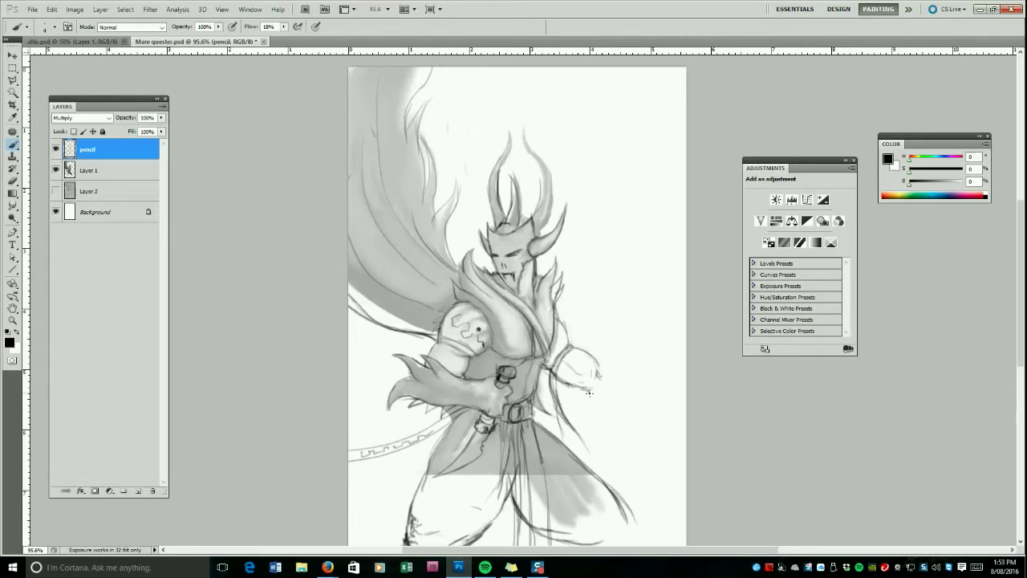
mouse_move(588, 417)
mouse_down()
mouse_move(603, 390)
mouse_move(601, 421)
mouse_up()
drag(602, 421, 621, 403)
drag(620, 403, 633, 361)
key(ctrl+z)
key(ctrl+alt+z)
key(ctrl+alt+z)
key(ctrl+alt+z)
key(ctrl+alt+z)
Sketch the outstretched far hand with long curved claws, and outline its spiked forearm and shoulder.
drag(604, 364, 639, 374)
mouse_move(640, 380)
mouse_down()
mouse_move(668, 410)
mouse_move(642, 366)
mouse_move(663, 354)
mouse_move(650, 376)
mouse_move(666, 433)
mouse_move(636, 404)
mouse_move(651, 409)
mouse_up()
mouse_move(641, 410)
mouse_down()
mouse_move(657, 461)
mouse_move(639, 447)
mouse_move(639, 466)
mouse_up()
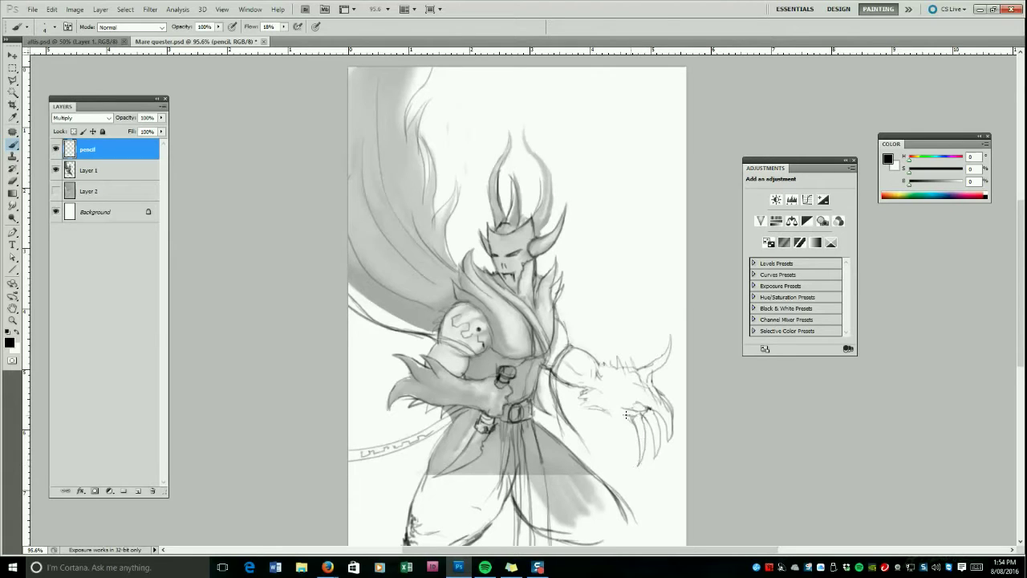
drag(616, 399, 635, 436)
drag(556, 321, 569, 345)
mouse_move(601, 396)
mouse_down()
mouse_move(596, 362)
mouse_move(627, 363)
mouse_move(624, 377)
mouse_move(617, 371)
mouse_move(664, 362)
mouse_move(615, 406)
mouse_move(631, 442)
mouse_move(635, 422)
mouse_move(640, 429)
mouse_up()
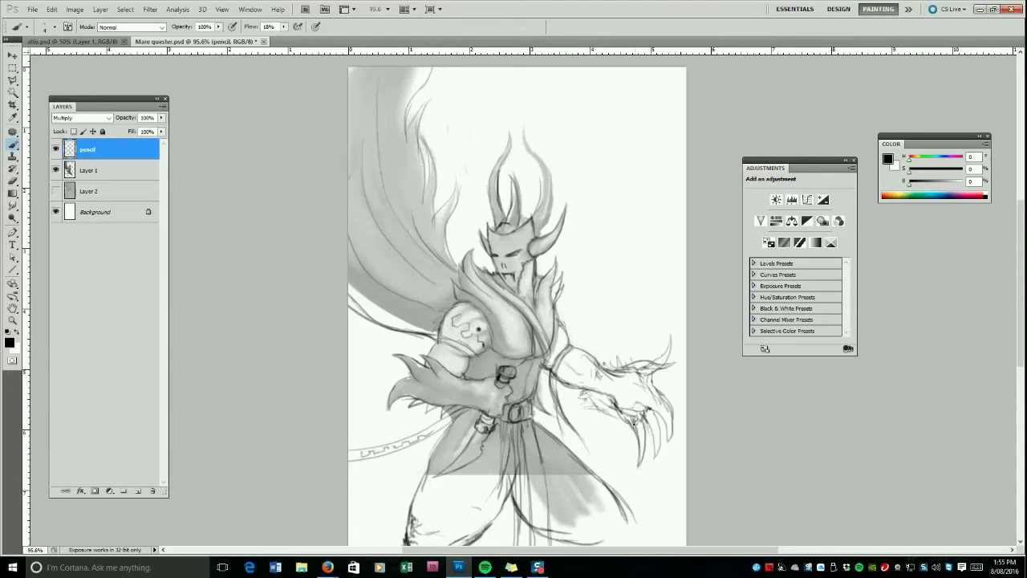
Scale the pencil layer and Layer 1 down slightly together, and save the document.
ctrl+click(91, 174)
key(ctrl+t)
drag(676, 63, 673, 67)
scroll(560, 281, down, 1)
key(Return)
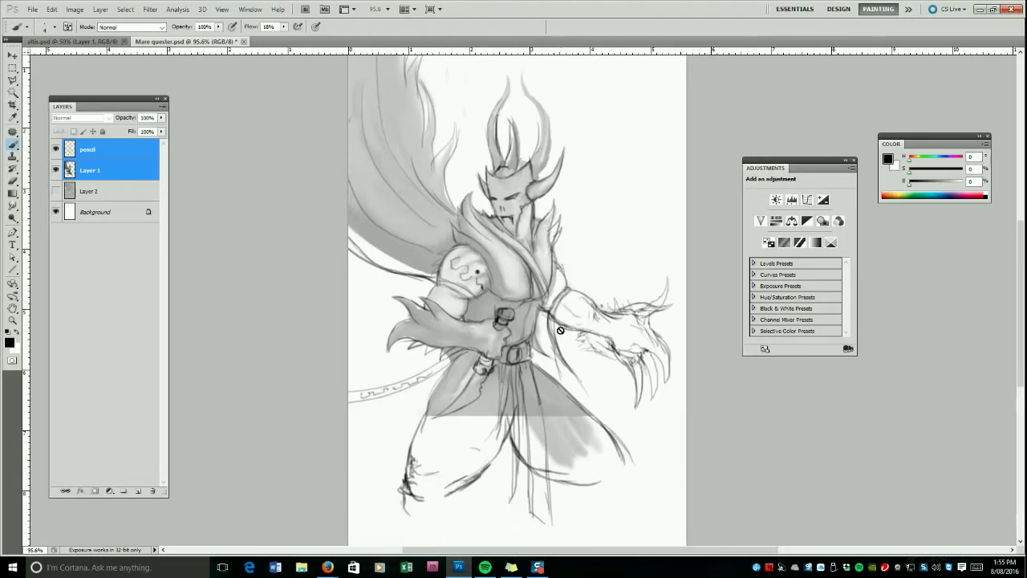
click(32, 11)
click(60, 164)
click(32, 10)
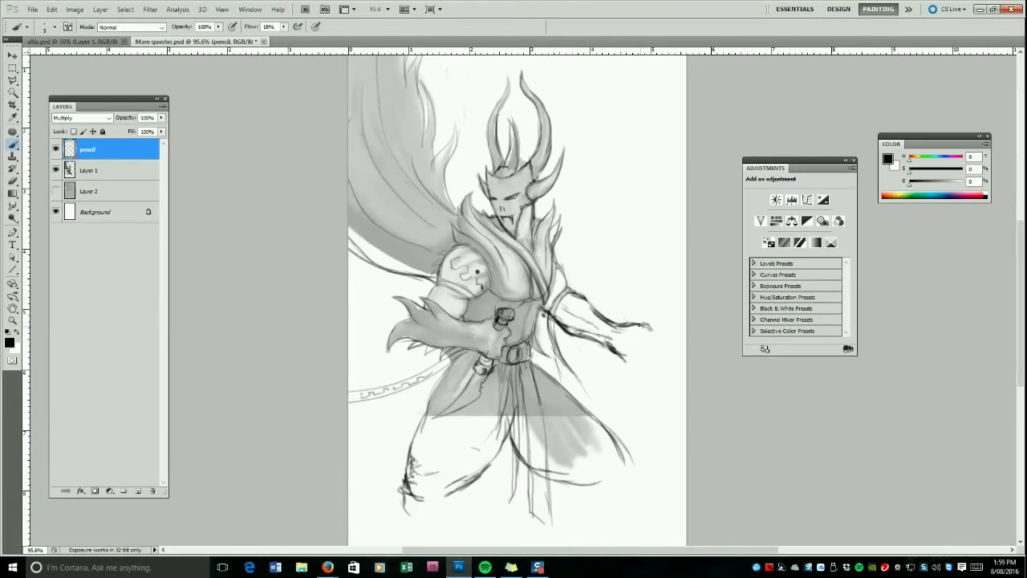
Draw curled clawed fingers on the outstretched hand, and rotate the lassoed lower claw by about -42 degrees.
mouse_move(647, 327)
mouse_down()
mouse_move(667, 349)
mouse_move(641, 336)
mouse_move(649, 345)
mouse_move(603, 356)
mouse_move(646, 369)
mouse_move(635, 361)
mouse_move(631, 382)
mouse_move(671, 373)
mouse_up()
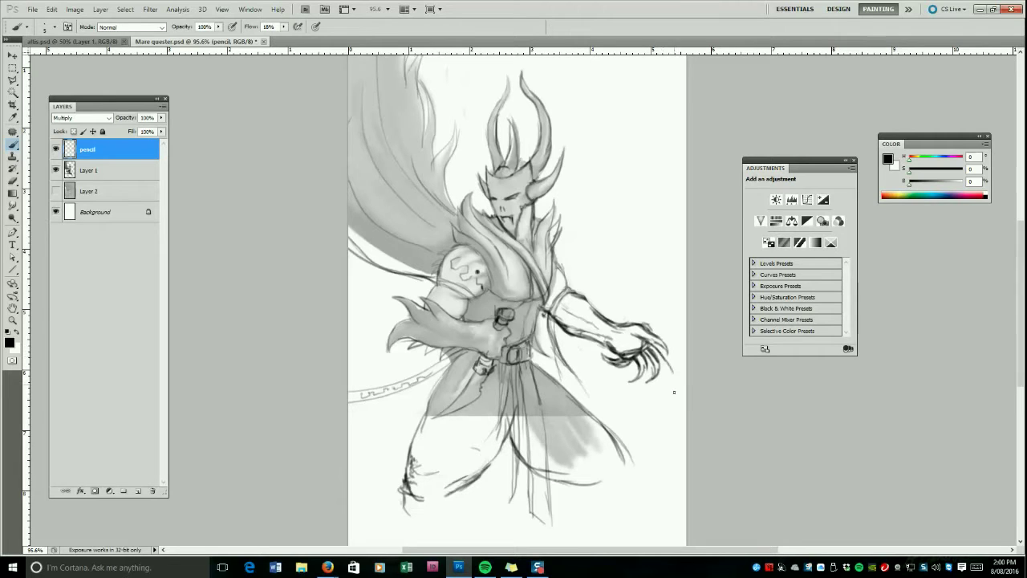
click(13, 80)
click(626, 355)
click(605, 350)
click(589, 352)
click(599, 373)
click(623, 372)
click(635, 359)
click(626, 356)
key(ctrl+t)
drag(578, 375, 591, 390)
mouse_move(608, 368)
mouse_down()
mouse_move(601, 396)
mouse_move(592, 373)
mouse_up()
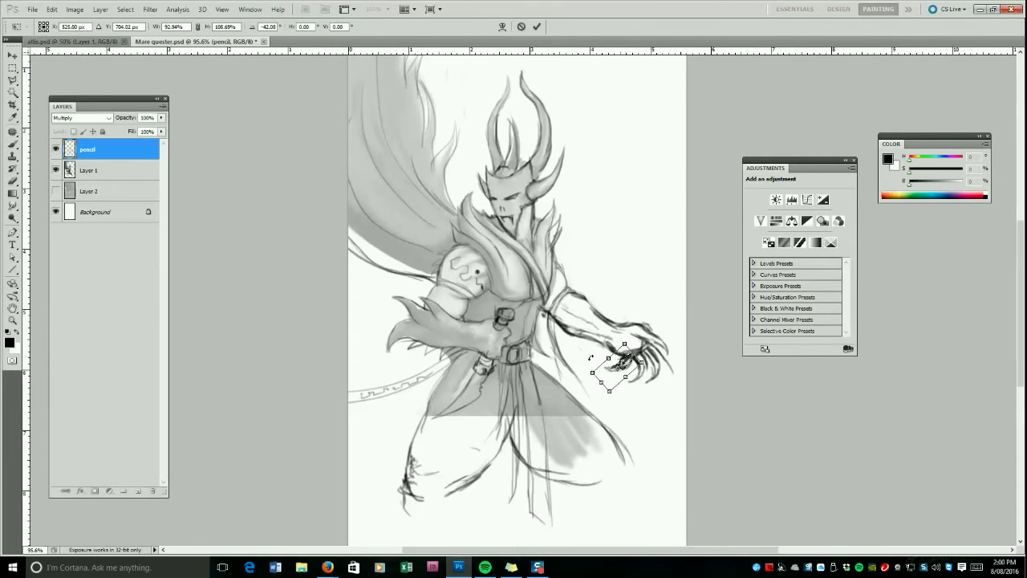
key(Return)
Redraw the outstretched hand's fingers with a smaller brush and darken the knuckles and claws.
key(b)
key(bracketleft)
key(bracketleft)
key(bracketleft)
key(bracketleft)
key(bracketleft)
mouse_move(619, 351)
mouse_down()
mouse_move(608, 340)
mouse_move(602, 351)
mouse_move(642, 368)
mouse_up()
mouse_move(642, 367)
mouse_down()
mouse_move(646, 377)
mouse_move(647, 353)
mouse_move(657, 364)
mouse_up()
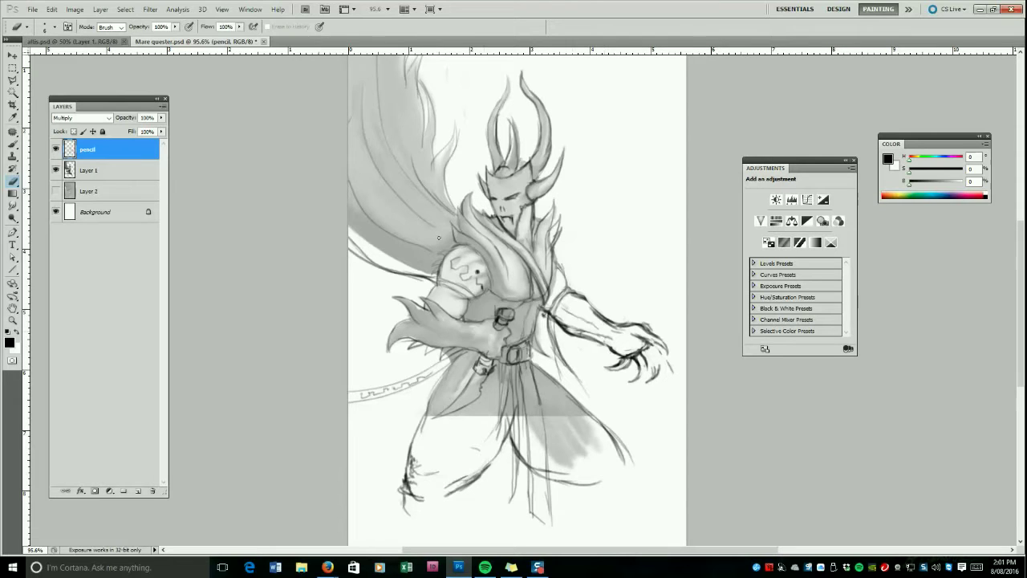
key(b)
mouse_move(643, 350)
mouse_down()
mouse_move(651, 378)
mouse_move(669, 369)
mouse_move(651, 360)
mouse_move(666, 364)
mouse_move(641, 380)
mouse_move(623, 371)
mouse_move(632, 367)
mouse_up()
drag(662, 342, 669, 356)
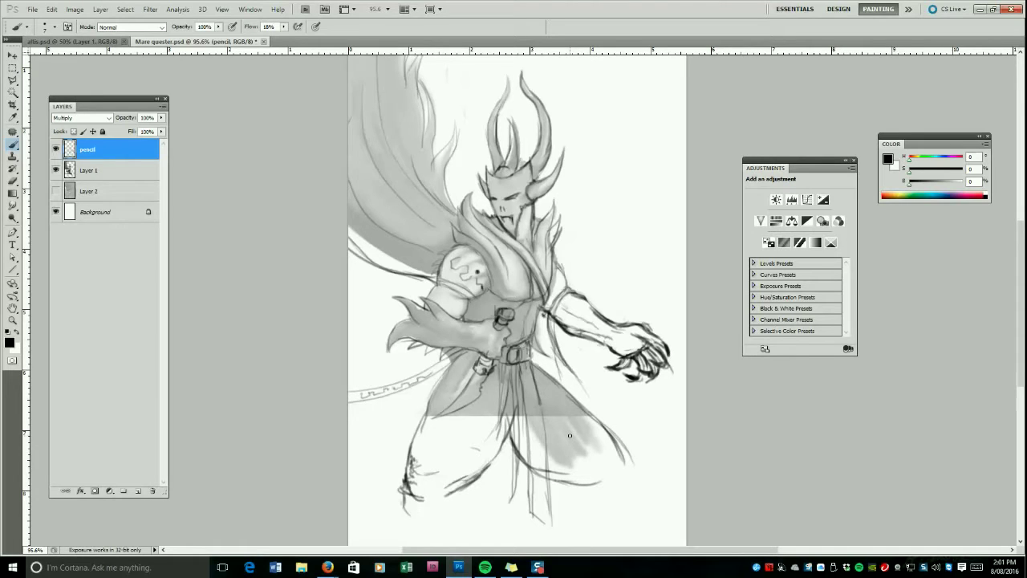
Lasso the outstretched forearm and hand, scale them to about 98% width and 95% height, and shift them toward the body.
key(l)
mouse_move(585, 290)
mouse_down()
mouse_move(571, 337)
mouse_move(681, 335)
mouse_up()
key(ctrl+t)
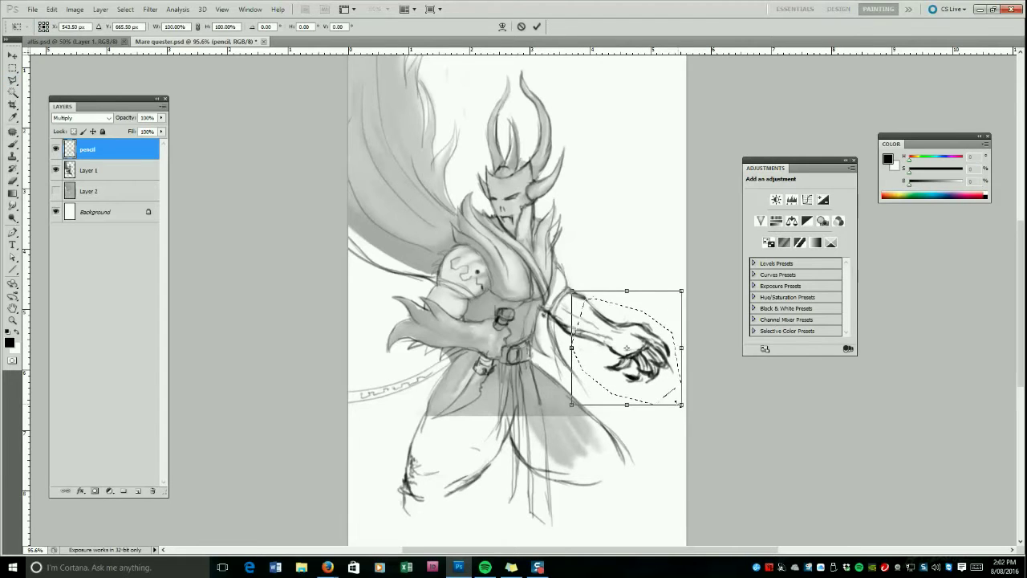
drag(681, 405, 677, 397)
drag(648, 315, 643, 315)
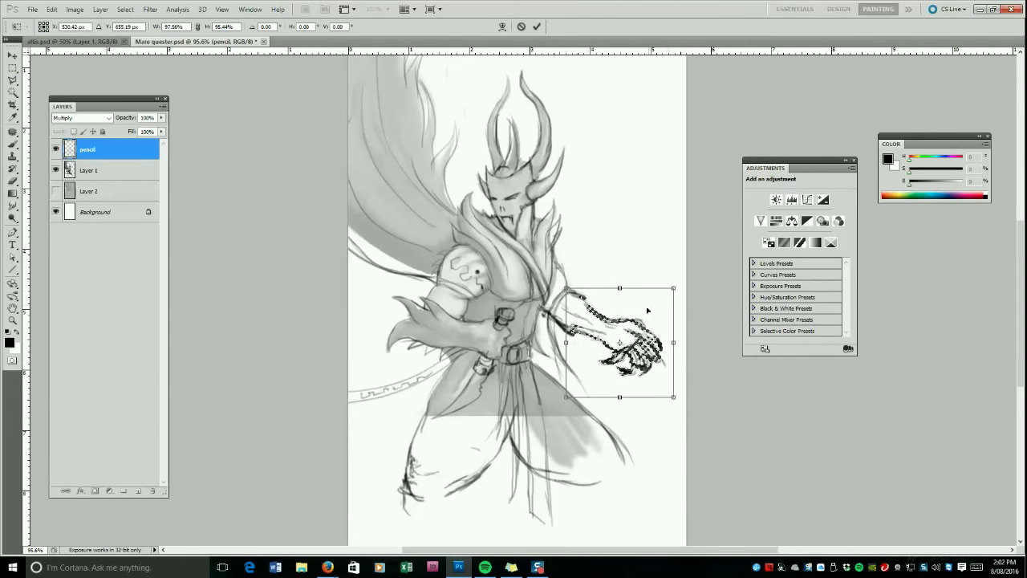
key(Return)
key(ctrl+d)
Erase the misaligned forearm lines near the elbow and the excess lines around the claws.
click(12, 181)
drag(568, 324, 603, 333)
mouse_move(582, 308)
mouse_down()
mouse_move(608, 324)
mouse_move(592, 308)
mouse_up()
drag(657, 363, 633, 378)
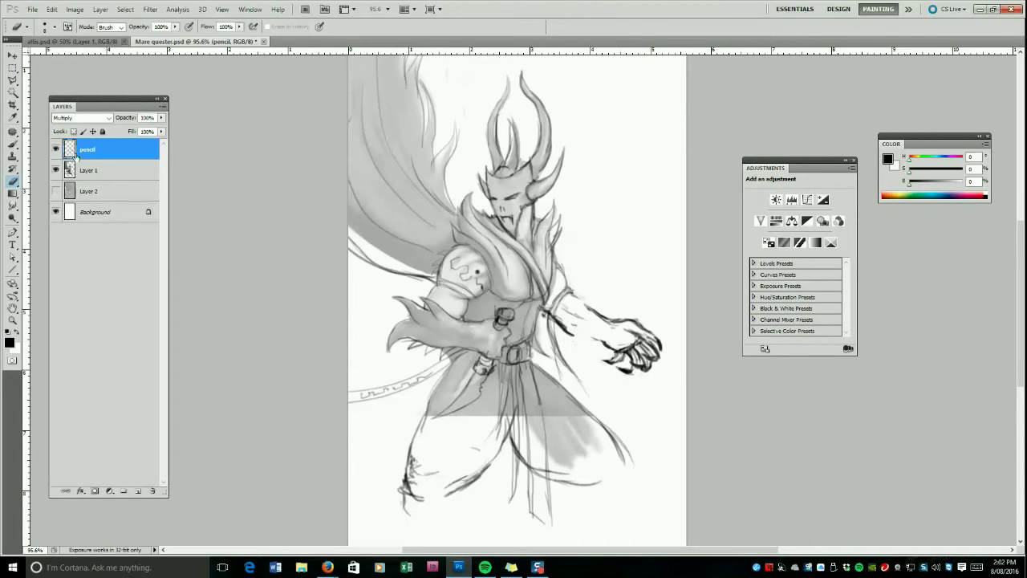
key([)
drag(554, 325, 571, 335)
Redraw the outstretched forearm's upper and lower outlines and muscle lines, and reinforce the hand and claws.
key(b)
drag(582, 295, 612, 325)
drag(555, 317, 613, 345)
drag(589, 308, 625, 331)
drag(577, 321, 584, 326)
drag(559, 291, 551, 306)
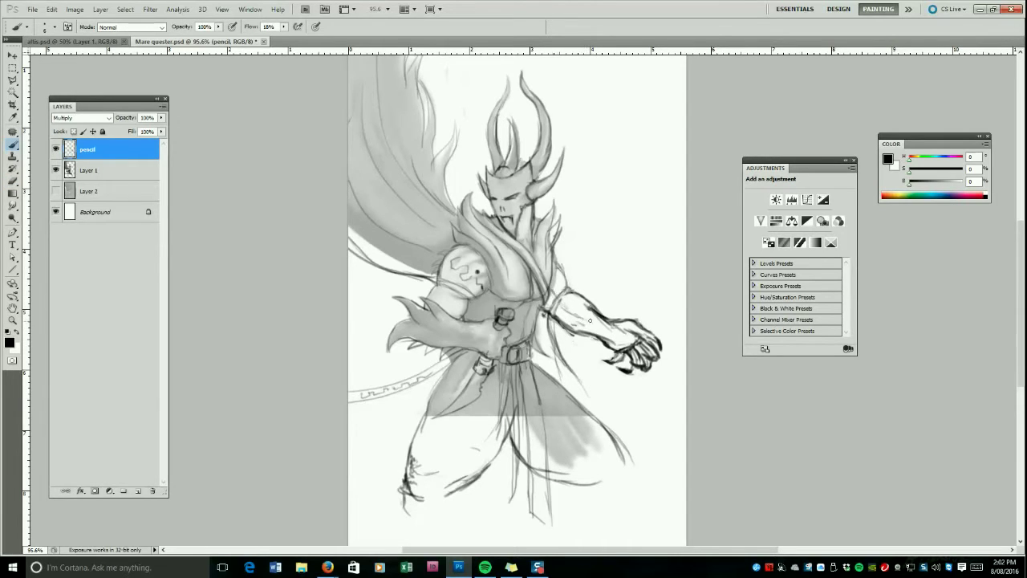
mouse_move(613, 350)
mouse_down()
mouse_move(626, 362)
mouse_move(658, 335)
mouse_up()
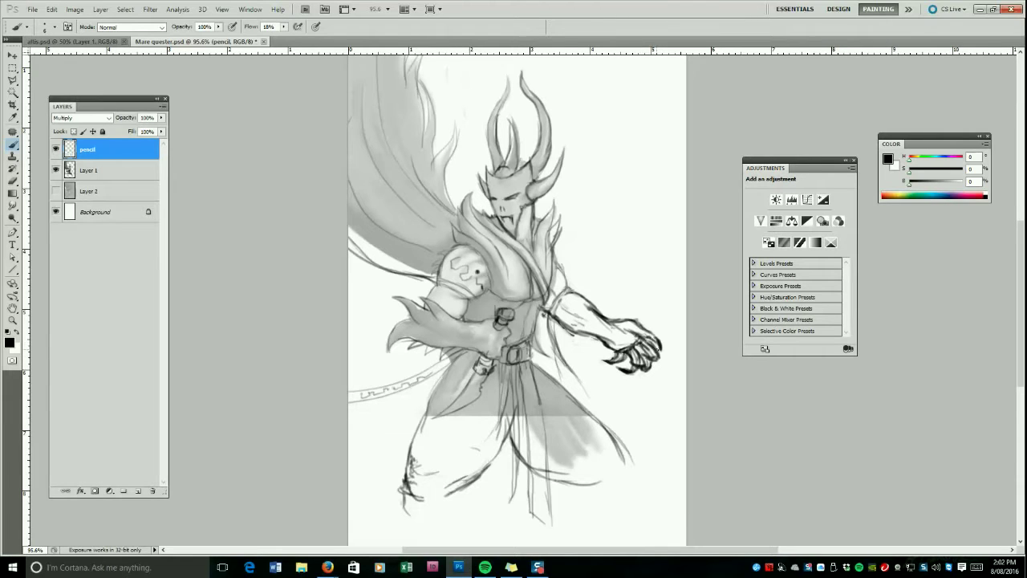
Raise Layer 1's opacity to 69% and fill the cape's lower edge near the shoulder with its sampled gray.
click(156, 167)
mouse_move(162, 117)
mouse_down()
mouse_move(180, 133)
mouse_move(147, 131)
mouse_up()
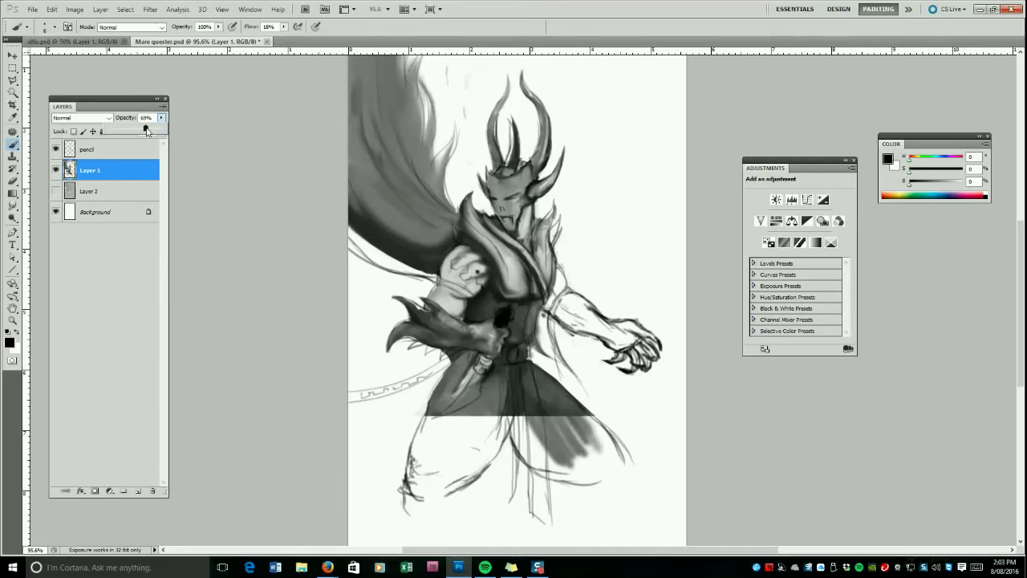
alt+click(425, 250)
key(])
key(])
key(])
key(])
key(])
key(])
mouse_move(437, 272)
mouse_down()
mouse_move(354, 231)
mouse_move(416, 266)
mouse_move(369, 215)
mouse_move(462, 245)
mouse_up()
Paint gray over the outstretched forearm, hand and upper arm on Layer 1.
mouse_move(554, 300)
mouse_down()
mouse_move(628, 337)
mouse_move(652, 332)
mouse_move(646, 363)
mouse_up()
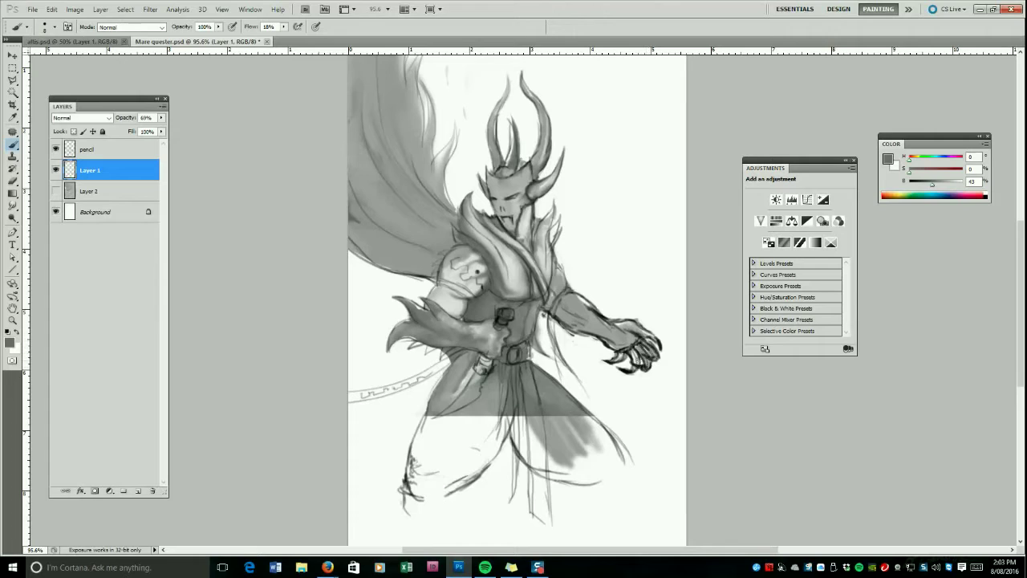
alt+click(589, 327)
mouse_move(589, 327)
mouse_down()
mouse_move(557, 306)
mouse_move(629, 340)
mouse_move(626, 328)
mouse_move(561, 302)
mouse_move(584, 327)
mouse_move(556, 272)
mouse_up()
Fill both legs down to the knees with gray sampled from the thigh using a larger brush, and reduce the brush to 15 px.
key(bracketright)
key(bracketright)
key(bracketright)
alt+click(495, 395)
drag(491, 393, 454, 445)
mouse_move(454, 444)
mouse_down()
mouse_move(499, 384)
mouse_move(491, 425)
mouse_up()
drag(491, 426, 438, 480)
mouse_move(439, 480)
mouse_down()
mouse_move(445, 402)
mouse_move(442, 414)
mouse_move(511, 391)
mouse_move(561, 420)
mouse_move(516, 378)
mouse_move(601, 461)
mouse_move(562, 467)
mouse_move(583, 446)
mouse_up()
key(bracketleft)
key(bracketleft)
key(bracketleft)
key(bracketright)
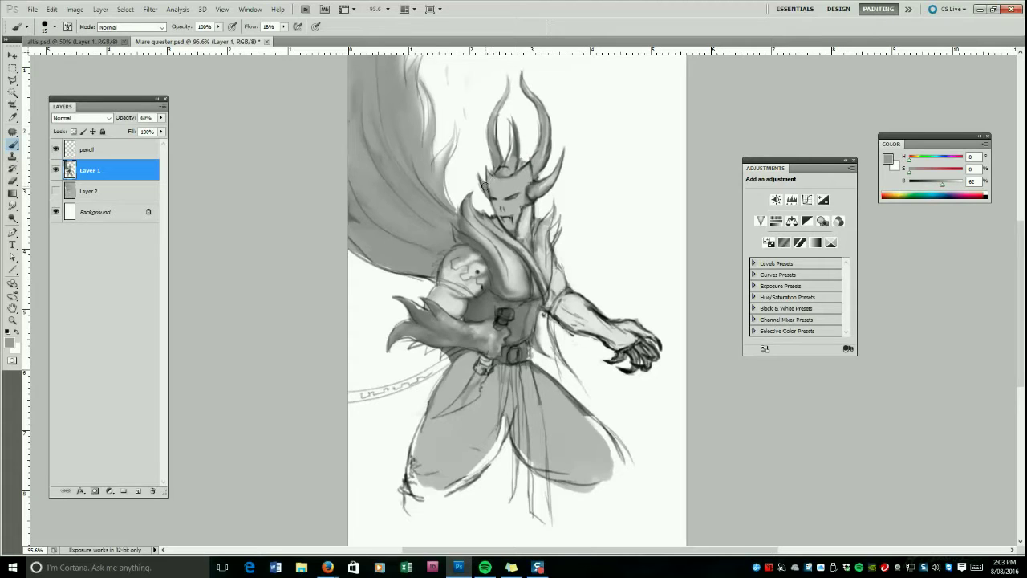
Lower Layer 1's opacity to 26%, hide that layer and make the pencil layer active.
click(161, 117)
mouse_move(120, 131)
mouse_down()
mouse_move(206, 145)
mouse_move(133, 139)
mouse_up()
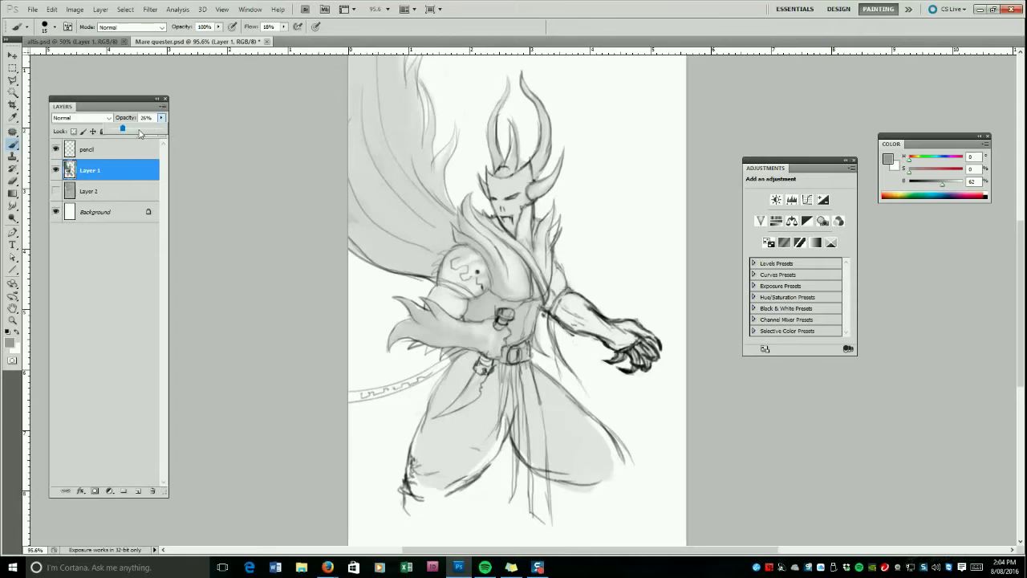
click(58, 170)
click(101, 152)
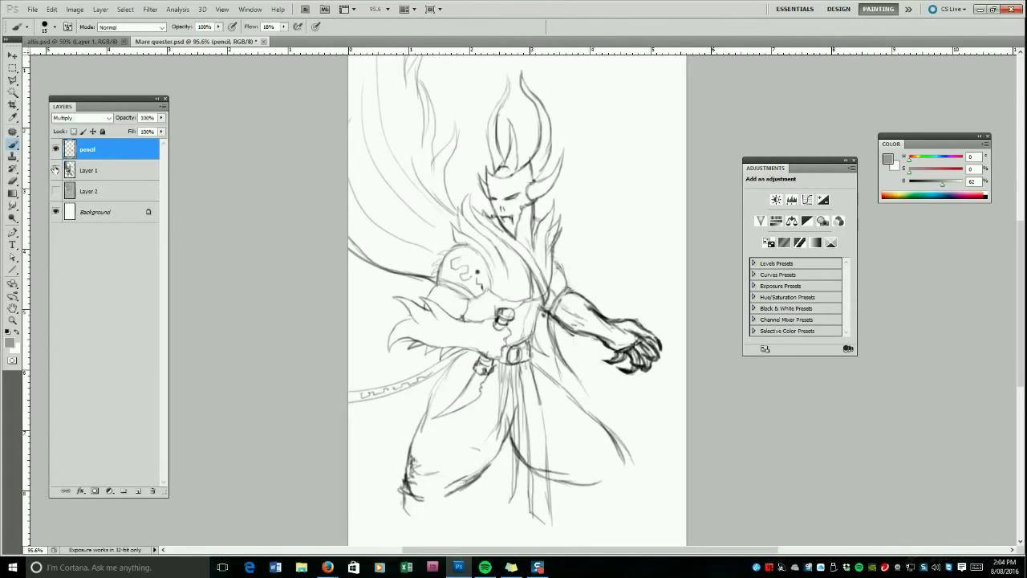
Erase the outstretched hand's outer knuckle line and the stray lines along the forearm, using a larger eraser for the remaining bits.
key(e)
drag(659, 335, 641, 336)
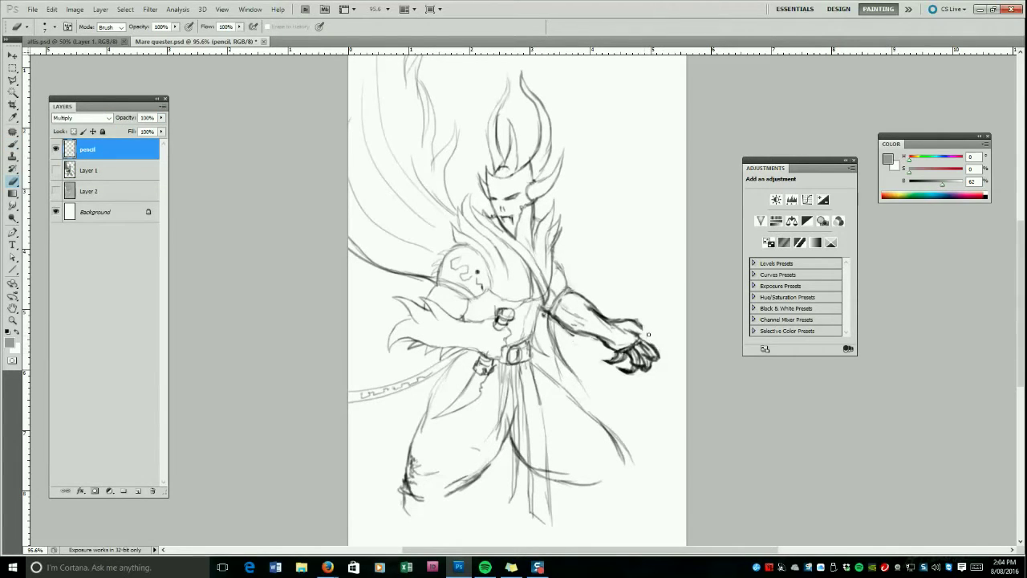
mouse_move(602, 304)
mouse_down()
mouse_move(569, 288)
mouse_move(567, 332)
mouse_move(605, 347)
mouse_up()
click(13, 145)
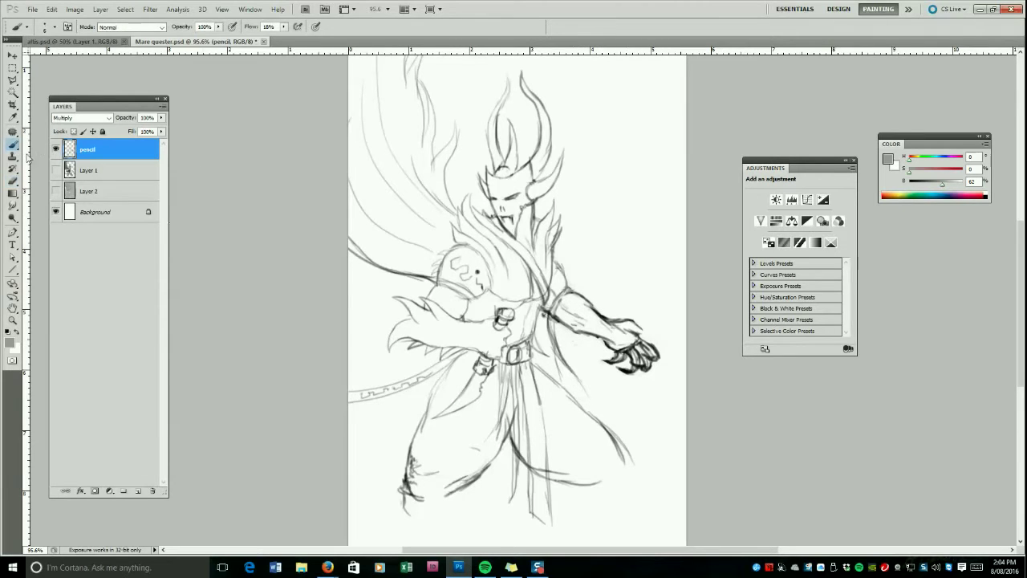
click(13, 182)
key(bracketright)
key(bracketright)
key(bracketright)
drag(646, 340, 655, 345)
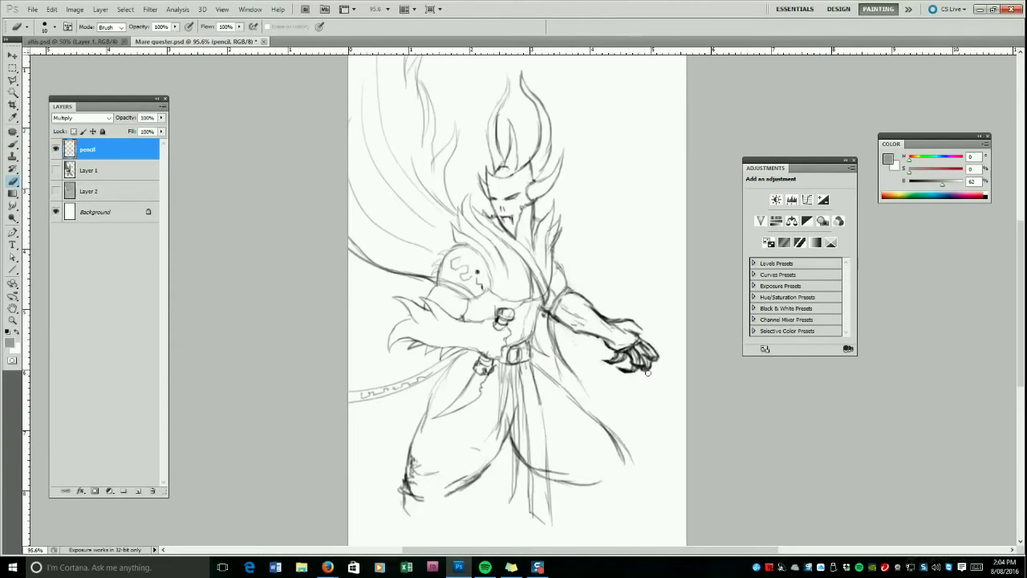
drag(596, 351, 560, 328)
Redraw the outstretched hand's upper finger as a pointed claw in black and erase excess lines along the forearm's edges.
key(b)
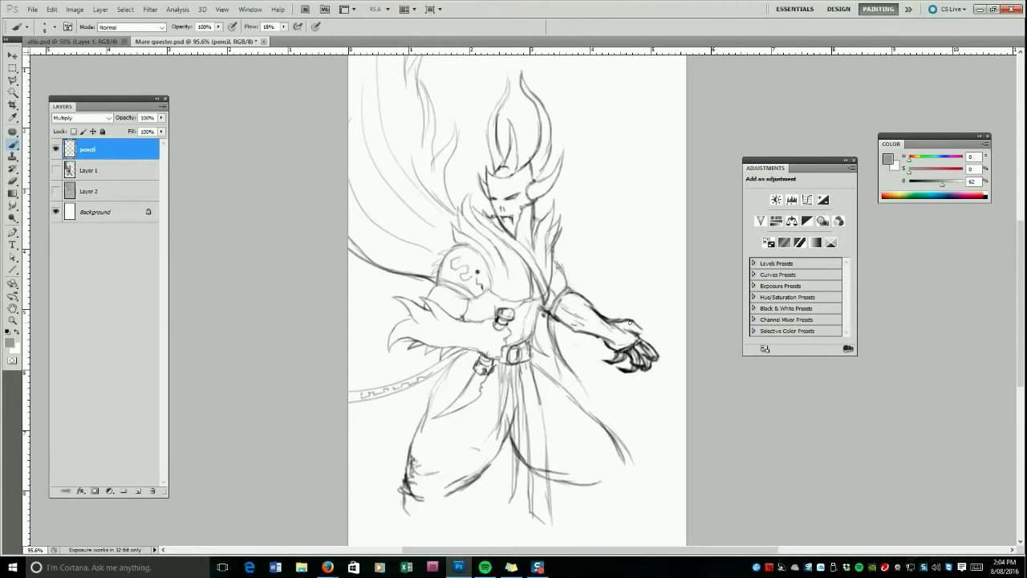
key(d)
mouse_move(636, 320)
mouse_down()
mouse_move(664, 332)
mouse_move(640, 337)
mouse_up()
key(e)
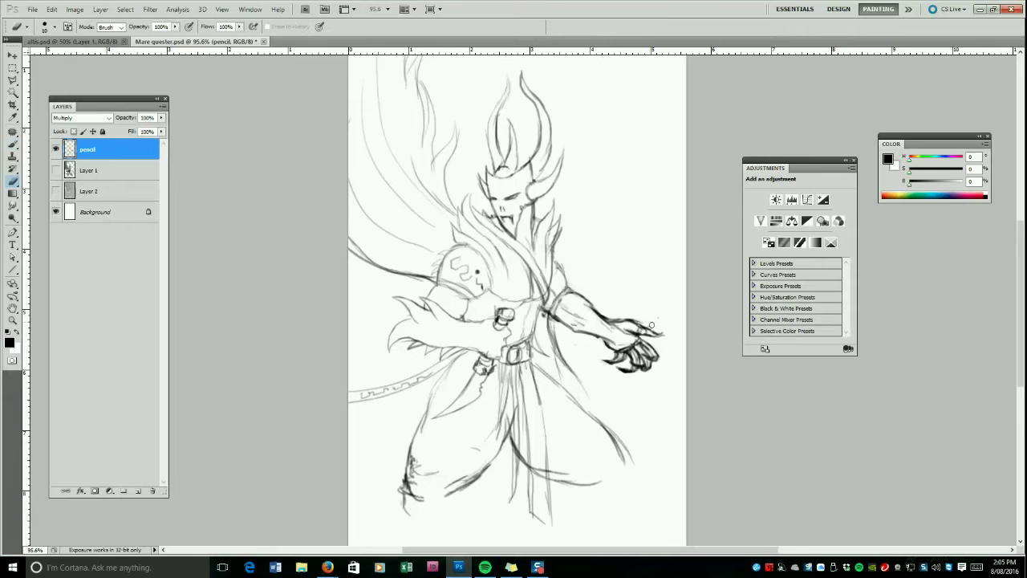
drag(581, 306, 611, 327)
drag(610, 337, 577, 335)
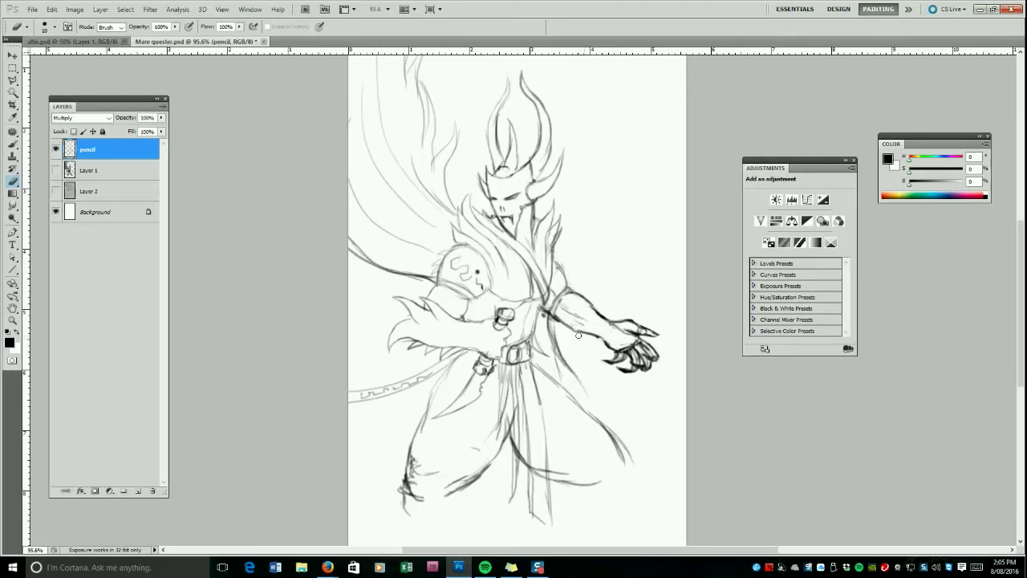
Redraw the underside of the outstretched wrist and erase the overlapping lines around the palm and curled fingers.
click(11, 146)
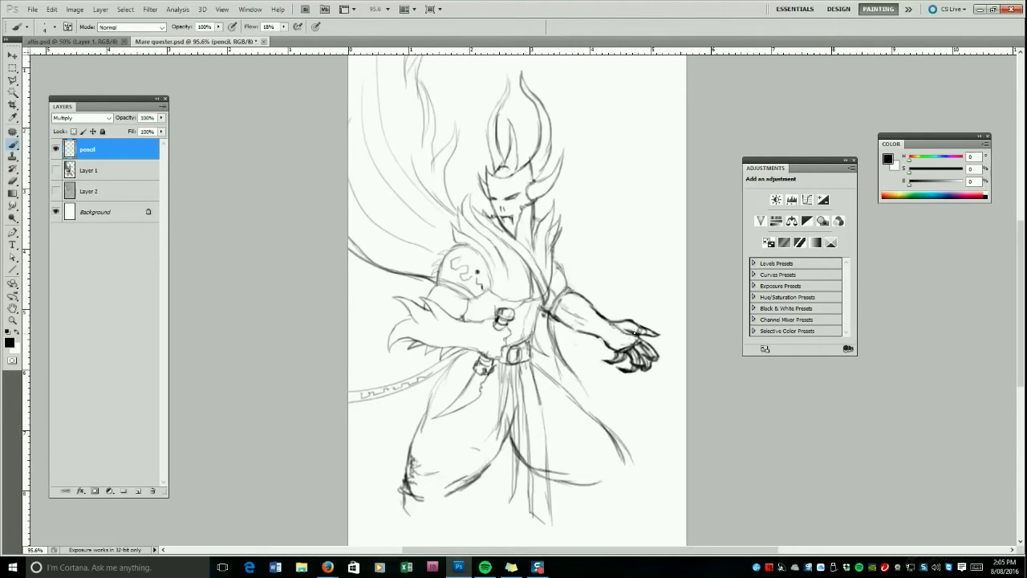
drag(596, 336, 609, 346)
mouse_move(600, 338)
mouse_down()
mouse_move(642, 361)
mouse_move(663, 357)
mouse_move(623, 357)
mouse_up()
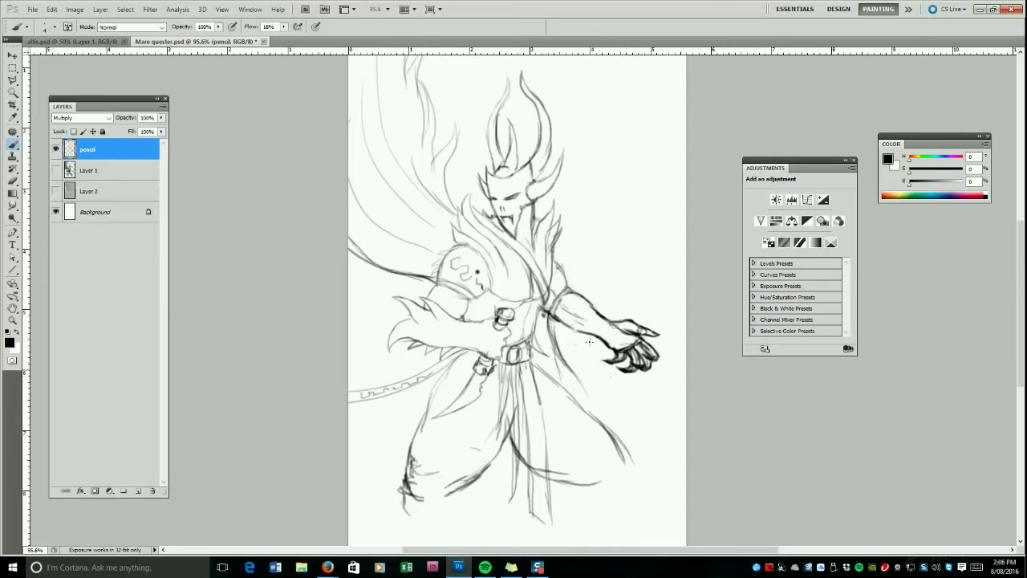
key(e)
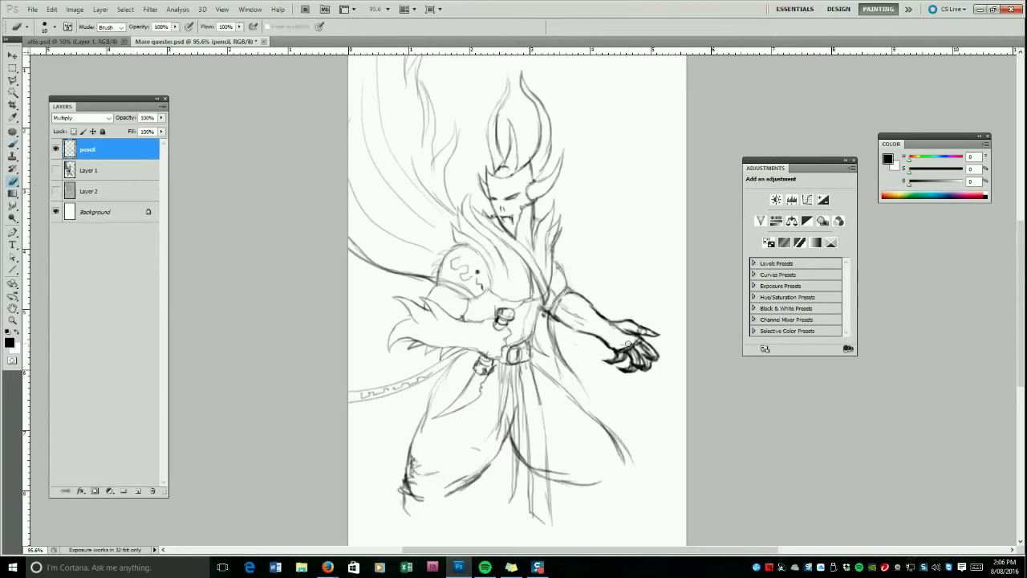
mouse_move(602, 358)
mouse_down()
mouse_move(637, 361)
mouse_move(628, 342)
mouse_move(654, 350)
mouse_up()
Draw cords ending in three round beads hanging across the chest below the collar.
key(b)
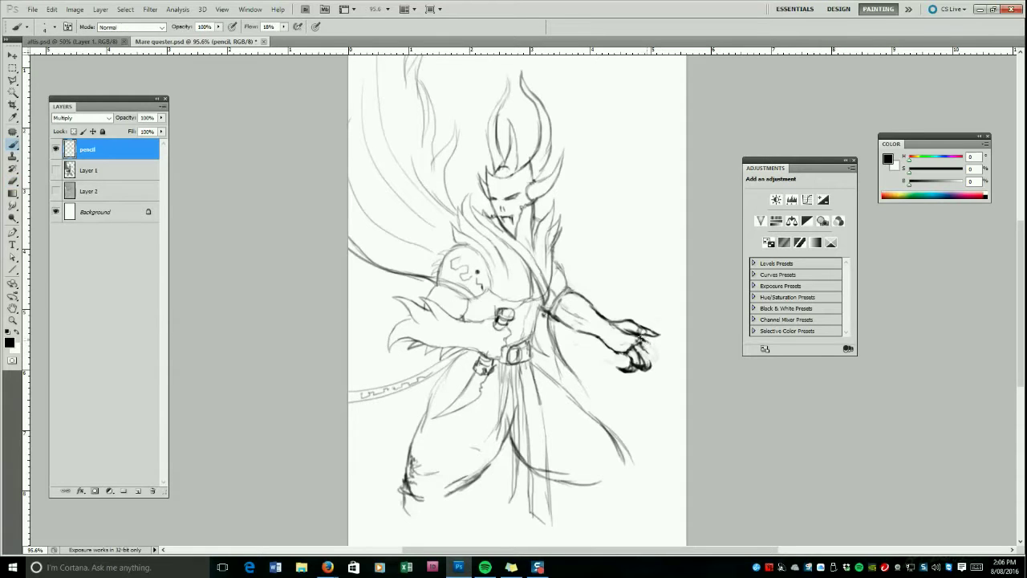
key(])
drag(503, 263, 511, 291)
drag(489, 257, 497, 278)
drag(497, 280, 499, 287)
drag(494, 247, 521, 287)
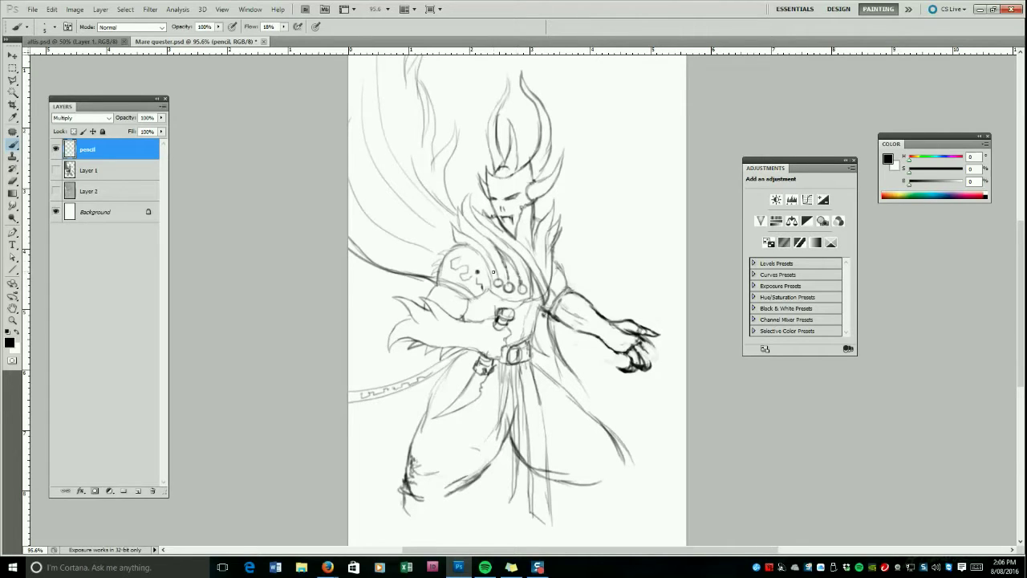
Add lines to the neck and inner collar, and sketch contour lines over the bent arm and waist.
drag(534, 222, 532, 250)
drag(538, 227, 531, 250)
drag(544, 216, 534, 242)
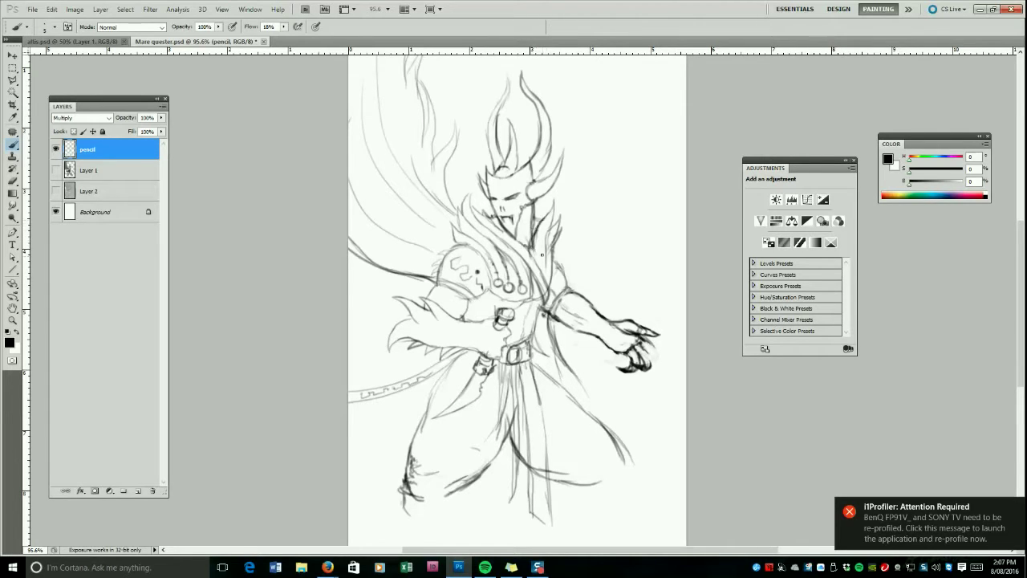
mouse_move(491, 277)
mouse_down()
mouse_move(511, 314)
mouse_move(465, 318)
mouse_up()
drag(531, 320, 507, 324)
drag(533, 323, 506, 337)
drag(541, 303, 534, 313)
Darken the knee lines on both legs and erase the overlapping lines between the thighs near the hanging sash.
drag(403, 465, 401, 487)
mouse_move(597, 484)
mouse_down()
mouse_move(539, 491)
mouse_move(542, 465)
mouse_up()
key(e)
drag(527, 447, 526, 394)
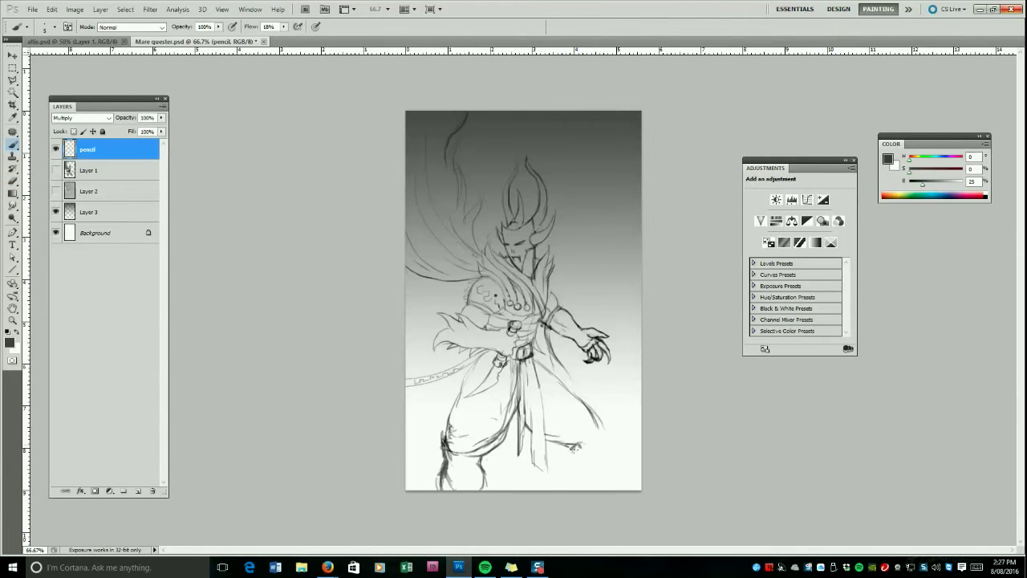
Sketch the thigh, knee and shin of the leg below the outstretched arm, and add the other leg's shin lines.
drag(576, 447, 563, 481)
drag(569, 452, 560, 489)
mouse_move(536, 363)
mouse_down()
mouse_move(575, 409)
mouse_move(583, 434)
mouse_move(574, 449)
mouse_up()
mouse_move(567, 389)
mouse_down()
mouse_move(595, 451)
mouse_move(584, 454)
mouse_move(566, 392)
mouse_move(623, 487)
mouse_up()
drag(580, 448, 567, 479)
mouse_move(564, 453)
mouse_down()
mouse_move(591, 488)
mouse_move(580, 469)
mouse_up()
drag(560, 456, 594, 490)
drag(604, 443, 583, 489)
drag(563, 461, 551, 472)
drag(480, 457, 468, 487)
mouse_move(448, 455)
mouse_down()
mouse_move(430, 490)
mouse_move(467, 490)
mouse_move(439, 482)
mouse_move(444, 470)
mouse_move(458, 492)
mouse_move(472, 474)
mouse_move(483, 485)
mouse_up()
Erase the overlapping construction lines on the thigh below the outstretched arm with a larger eraser.
key(e)
key(])
key(])
key(])
key(])
mouse_move(567, 456)
mouse_down()
mouse_move(579, 481)
mouse_move(573, 402)
mouse_move(598, 423)
mouse_move(580, 394)
mouse_up()
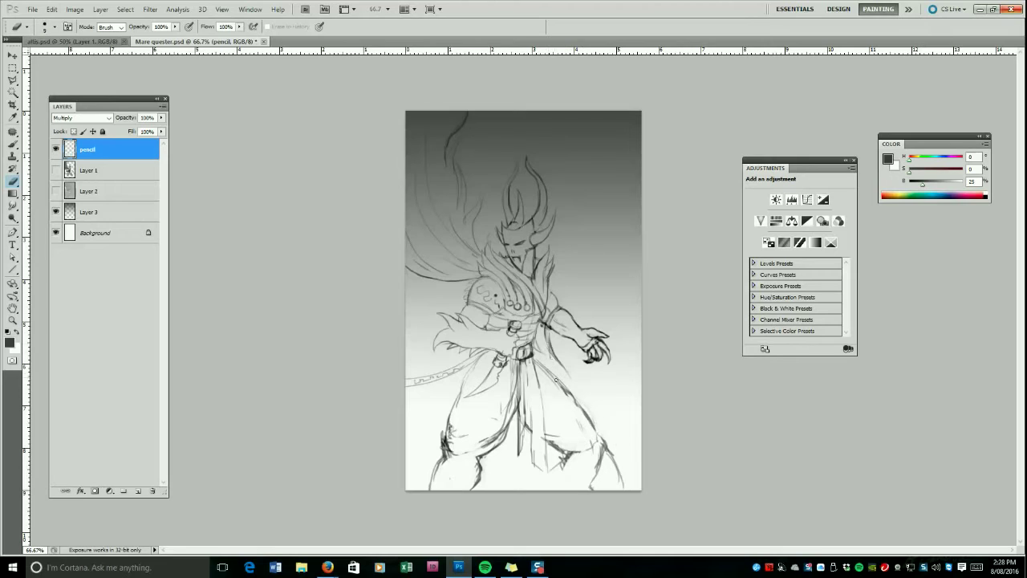
Add waist lines in black, lengthen the hanging sash to a pointed end and decorate it with a running pattern.
key(b)
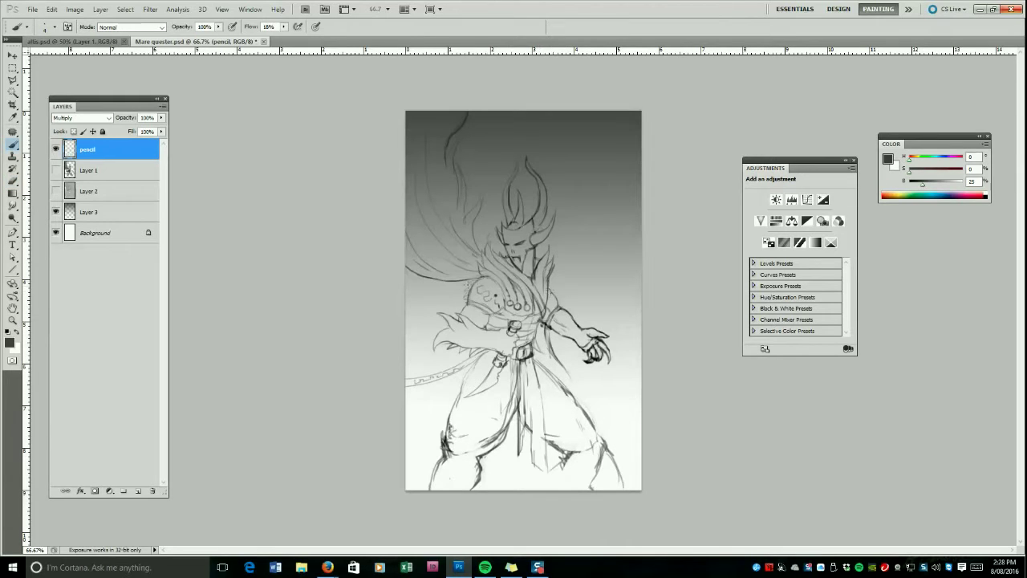
key(d)
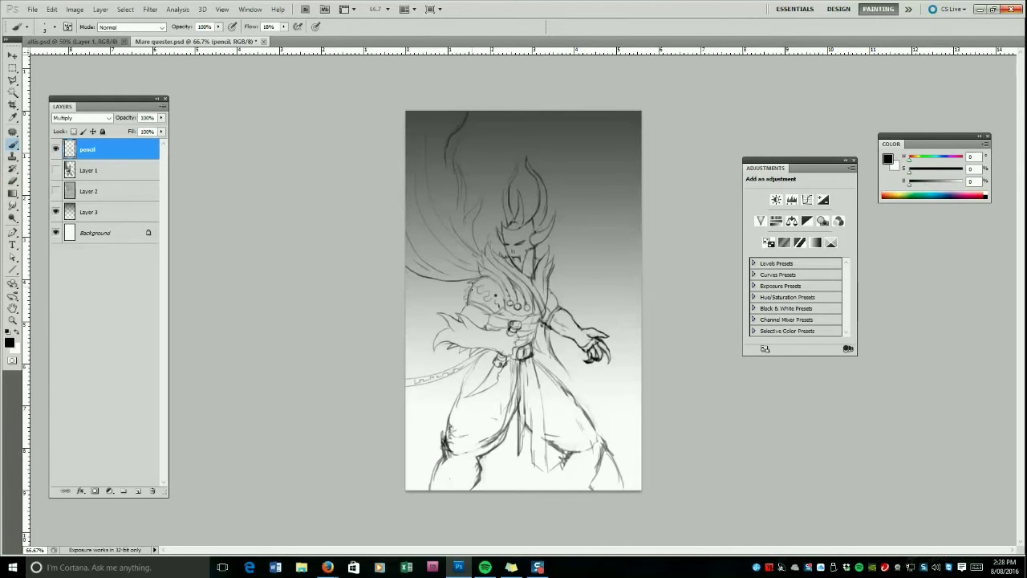
mouse_move(466, 336)
mouse_down()
mouse_move(510, 355)
mouse_move(517, 341)
mouse_move(485, 329)
mouse_move(515, 328)
mouse_move(570, 380)
mouse_move(551, 330)
mouse_up()
mouse_move(525, 365)
mouse_down()
mouse_move(536, 470)
mouse_move(549, 485)
mouse_up()
drag(543, 393, 546, 462)
drag(536, 366, 536, 415)
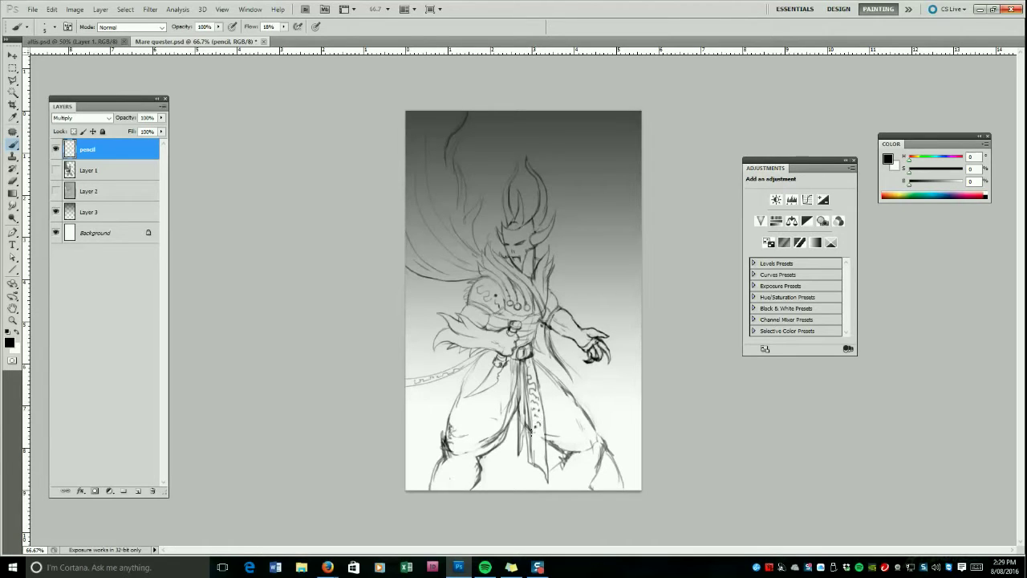
mouse_move(531, 379)
mouse_down()
mouse_move(533, 387)
mouse_move(531, 371)
mouse_up()
Reinforce both knees with gathered trouser hems and darken the tops of the shins.
mouse_move(596, 447)
mouse_down()
mouse_move(556, 455)
mouse_move(562, 467)
mouse_up()
drag(567, 456, 555, 470)
drag(560, 459, 556, 500)
drag(576, 490, 604, 461)
mouse_move(446, 452)
mouse_down()
mouse_move(476, 460)
mouse_move(486, 450)
mouse_up()
mouse_move(458, 460)
mouse_down()
mouse_move(491, 444)
mouse_move(483, 458)
mouse_up()
mouse_move(444, 449)
mouse_down()
mouse_move(496, 448)
mouse_move(519, 434)
mouse_up()
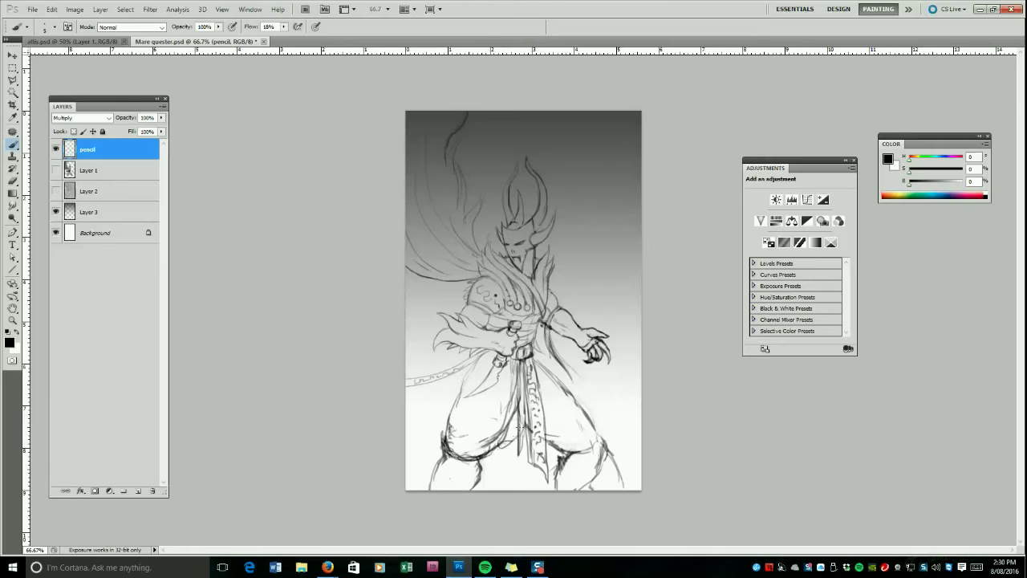
Darken the claws, both forearms' outlines and the lines around the horned head.
drag(612, 356, 602, 371)
drag(584, 337, 574, 351)
mouse_move(489, 350)
mouse_down()
mouse_move(466, 346)
mouse_move(458, 314)
mouse_up()
drag(484, 316, 492, 321)
mouse_move(554, 218)
mouse_down()
mouse_move(541, 236)
mouse_move(546, 201)
mouse_move(478, 240)
mouse_move(483, 249)
mouse_up()
Rework the cape's flame-like upper tips, erasing the old top line and redrawing it with a larger brush.
key(bracketright)
drag(482, 196, 483, 214)
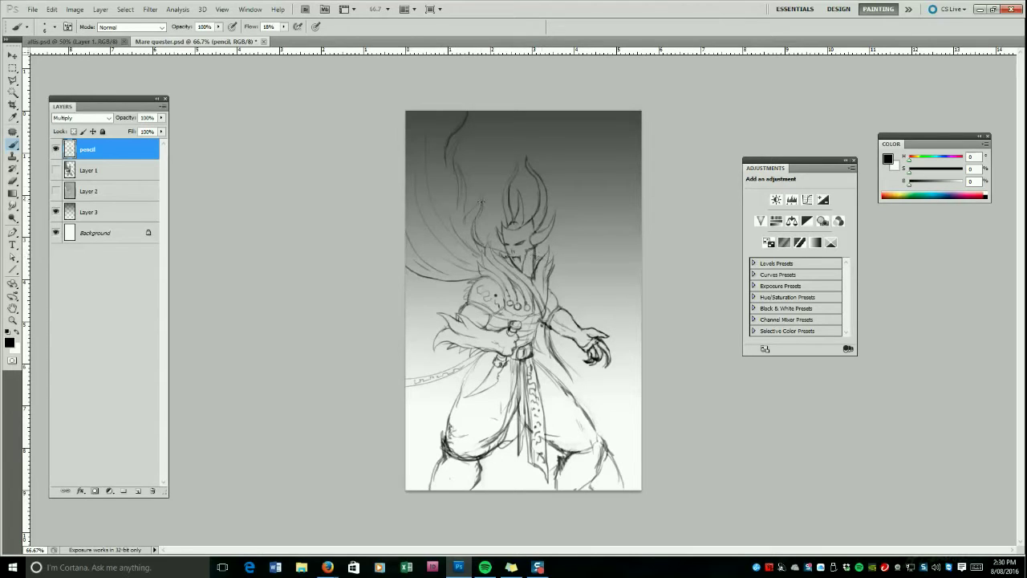
key(e)
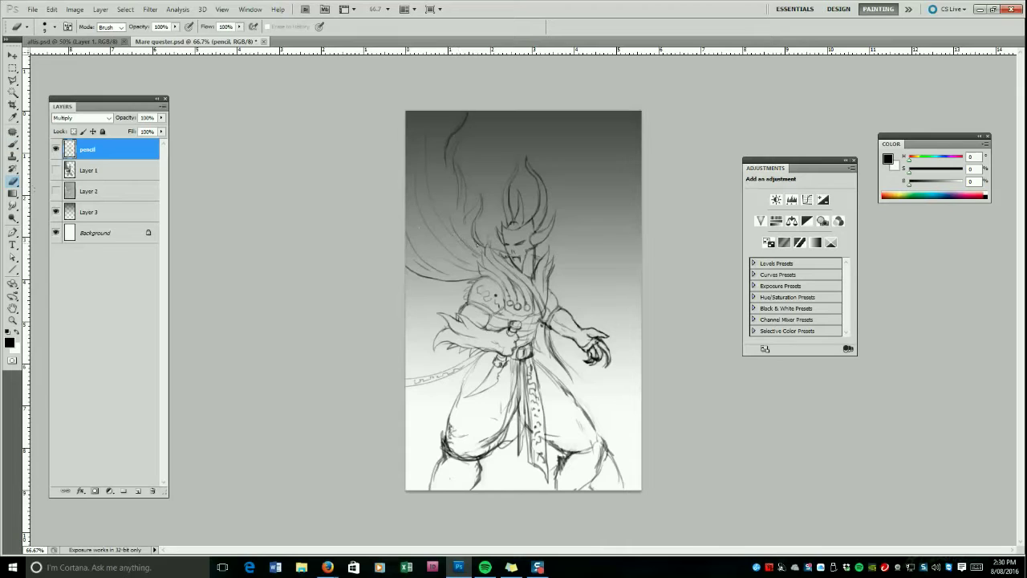
mouse_move(448, 162)
mouse_down()
mouse_move(449, 137)
mouse_move(467, 113)
mouse_up()
click(13, 133)
click(13, 144)
drag(443, 159, 457, 139)
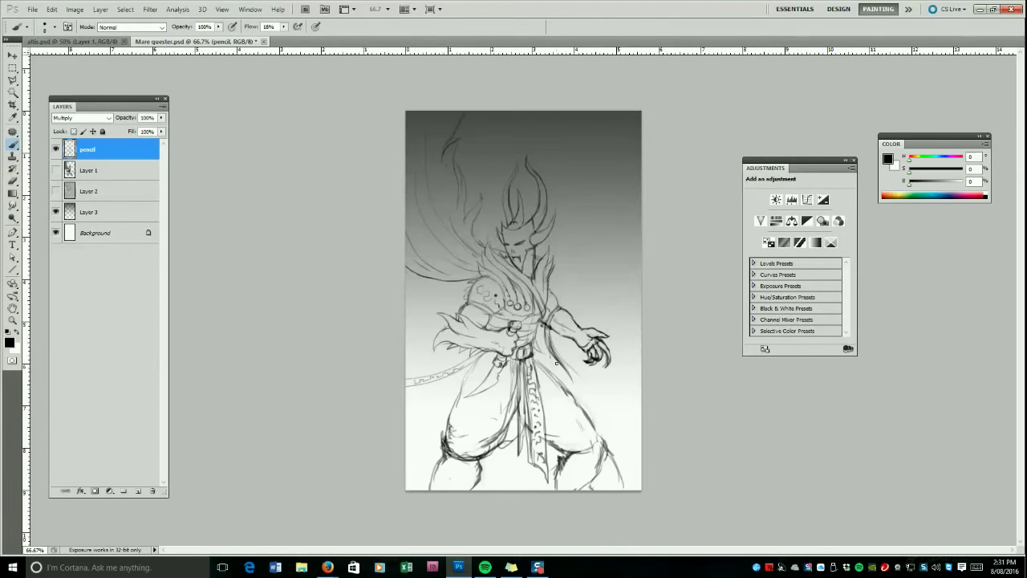
Thicken the shin and knee outlines and draw fabric folds on both trouser legs.
mouse_move(563, 456)
mouse_down()
mouse_move(549, 491)
mouse_move(607, 455)
mouse_move(577, 456)
mouse_move(613, 462)
mouse_move(592, 477)
mouse_up()
drag(447, 454, 434, 476)
drag(437, 463, 428, 491)
mouse_move(446, 443)
mouse_down()
mouse_move(440, 416)
mouse_move(474, 369)
mouse_move(464, 459)
mouse_move(475, 451)
mouse_up()
mouse_move(470, 383)
mouse_down()
mouse_move(507, 450)
mouse_move(578, 446)
mouse_up()
mouse_move(541, 412)
mouse_down()
mouse_move(593, 453)
mouse_move(540, 375)
mouse_up()
drag(564, 386, 577, 405)
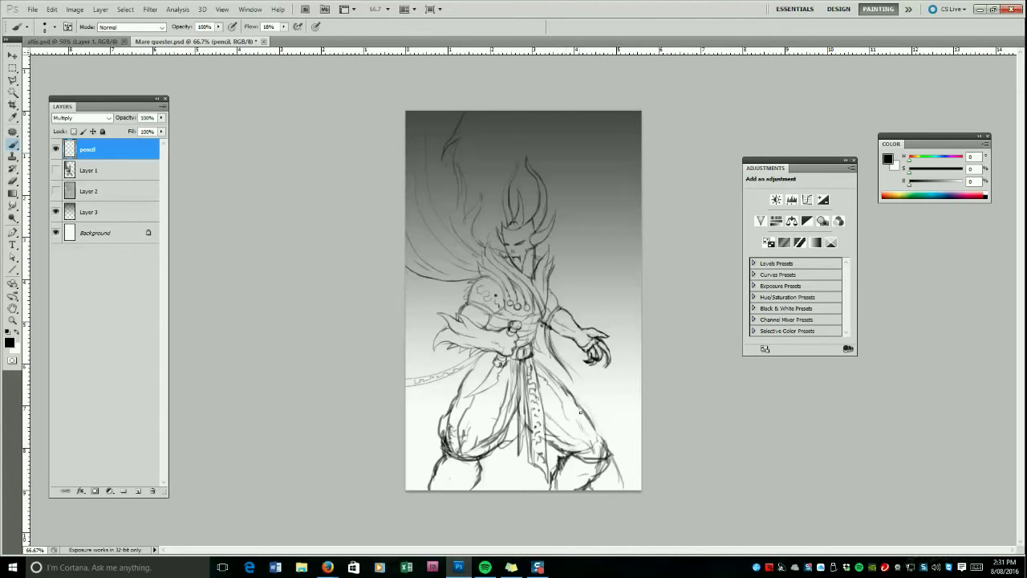
Lasso the leg below the outstretched arm, narrow it to about 82% width with Free Transform and deselect it.
key(l)
click(549, 366)
click(539, 360)
click(551, 421)
click(550, 477)
click(534, 500)
click(551, 512)
click(611, 504)
click(634, 475)
click(620, 428)
click(552, 364)
key(ctrl+t)
drag(636, 436, 617, 434)
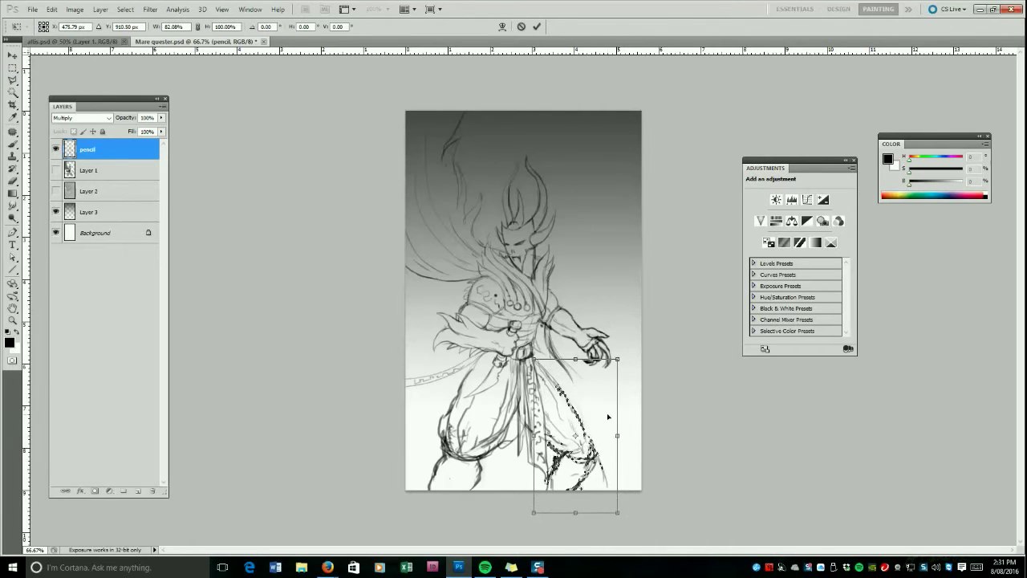
key(Return)
click(125, 9)
click(138, 32)
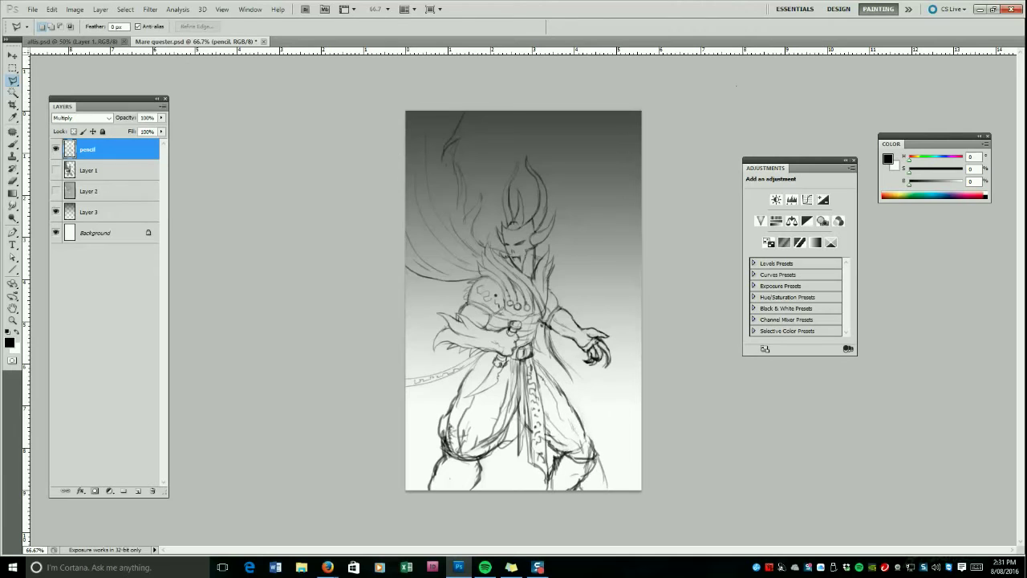
click(567, 434)
click(499, 424)
key(Escape)
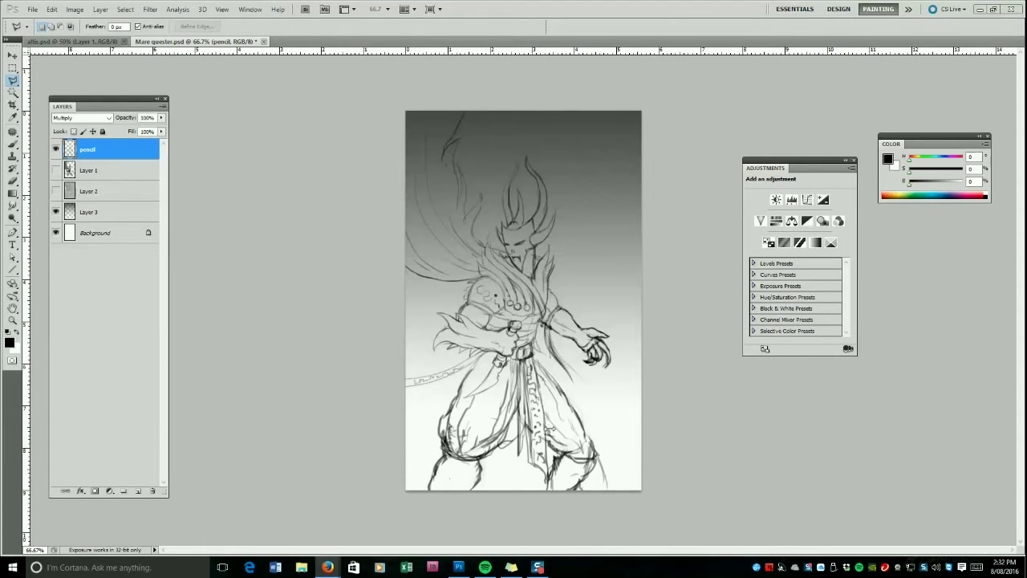
Erase the fold lines above the sword-side knee with a reduced eraser.
key(b)
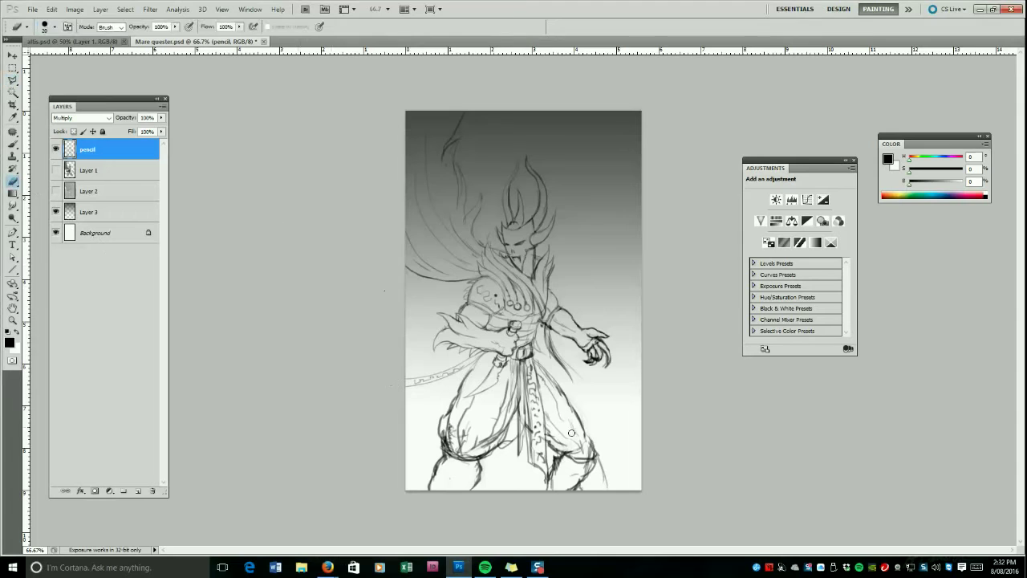
key(bracketleft)
key(bracketleft)
mouse_move(443, 444)
mouse_down()
mouse_move(464, 457)
mouse_move(490, 447)
mouse_move(489, 436)
mouse_move(455, 438)
mouse_move(466, 450)
mouse_move(438, 435)
mouse_move(491, 429)
mouse_move(487, 457)
mouse_move(505, 424)
mouse_up()
Reinforce the sash's upper edges, the belt buckle and the collar's long edge with the brush.
key(b)
mouse_move(513, 374)
mouse_down()
mouse_move(503, 422)
mouse_move(530, 464)
mouse_move(527, 411)
mouse_up()
key(bracketleft)
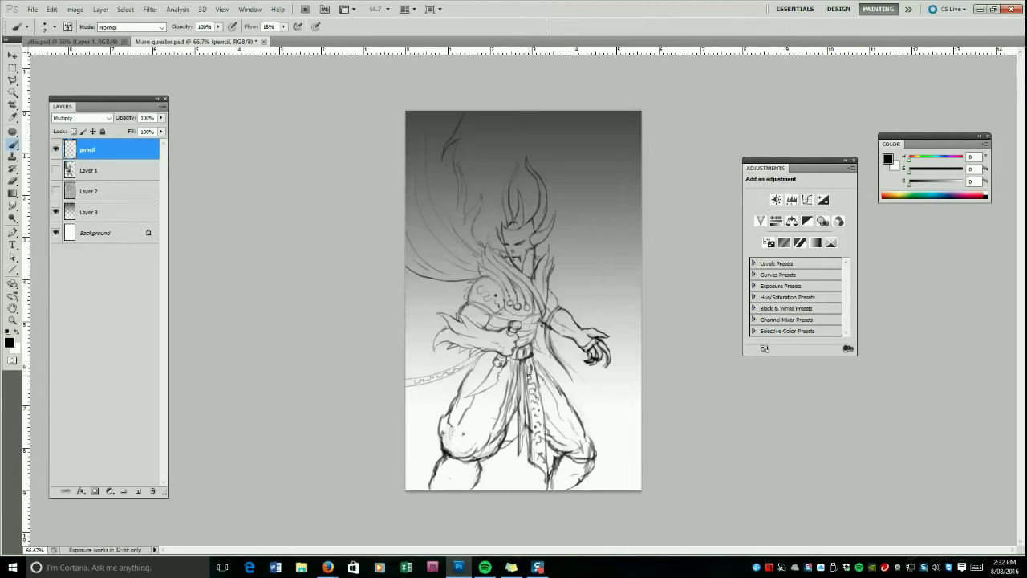
mouse_move(533, 341)
mouse_down()
mouse_move(518, 361)
mouse_move(527, 346)
mouse_up()
mouse_move(534, 253)
mouse_down()
mouse_move(532, 283)
mouse_move(527, 264)
mouse_move(552, 262)
mouse_move(553, 305)
mouse_up()
Thicken the outlines of both shins, the knee band and outer thigh below the outstretched arm, and the cloth between the legs.
key(bracketleft)
key(bracketleft)
mouse_move(473, 464)
mouse_down()
mouse_move(478, 491)
mouse_move(431, 490)
mouse_up()
mouse_move(549, 472)
mouse_down()
mouse_move(537, 491)
mouse_move(587, 463)
mouse_up()
mouse_move(581, 454)
mouse_down()
mouse_move(560, 460)
mouse_move(589, 454)
mouse_up()
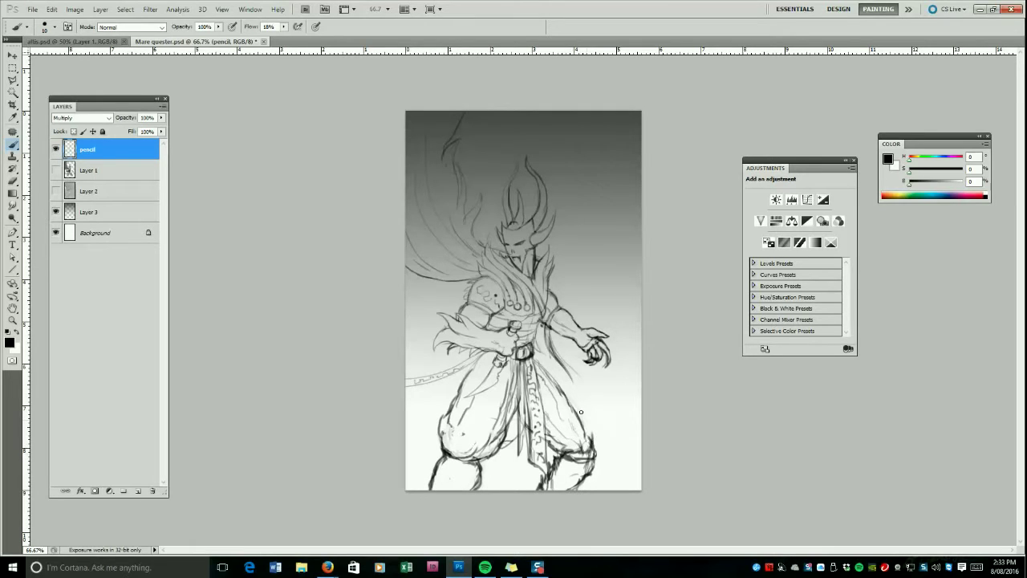
drag(575, 402, 552, 376)
drag(557, 379, 529, 358)
drag(501, 442, 511, 447)
Draw small dots and pattern marks on the outstretched forearm and the bent arm's bands with an adjusted brush size.
key(bracketleft)
key(bracketleft)
key(bracketleft)
key(bracketleft)
key(bracketleft)
key(bracketleft)
key(bracketleft)
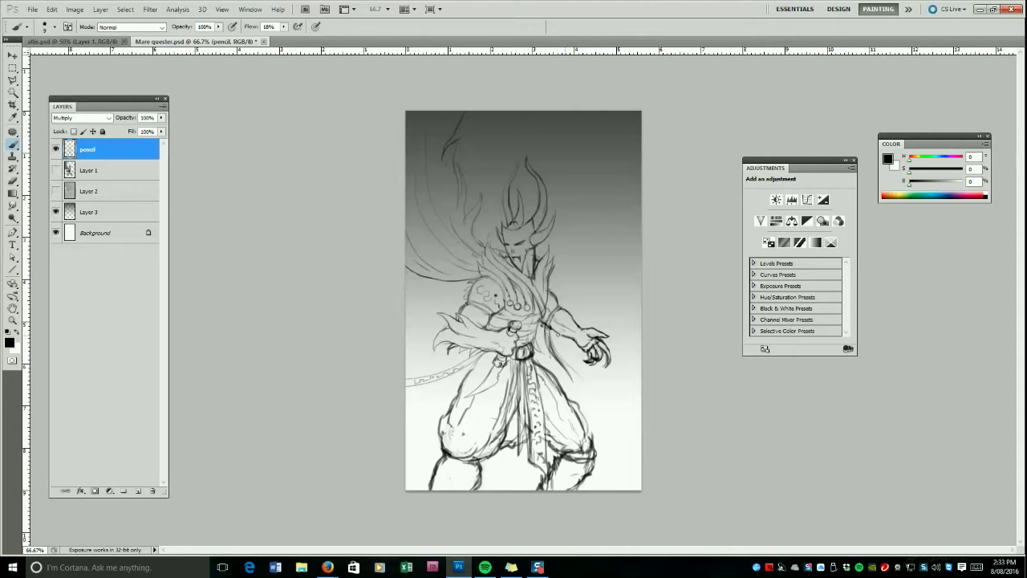
drag(586, 331, 593, 334)
key(bracketright)
key(bracketright)
mouse_move(468, 310)
mouse_down()
mouse_move(484, 313)
mouse_move(489, 300)
mouse_up()
drag(488, 310, 479, 323)
Crop a narrow strip off the top of the canvas.
click(13, 105)
drag(395, 103, 646, 496)
drag(524, 111, 526, 129)
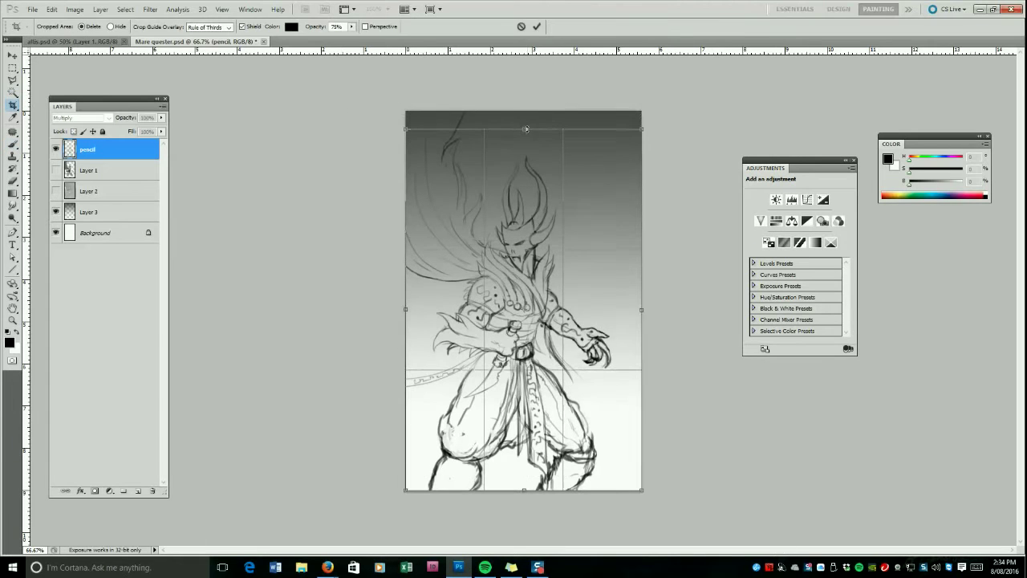
key(Return)
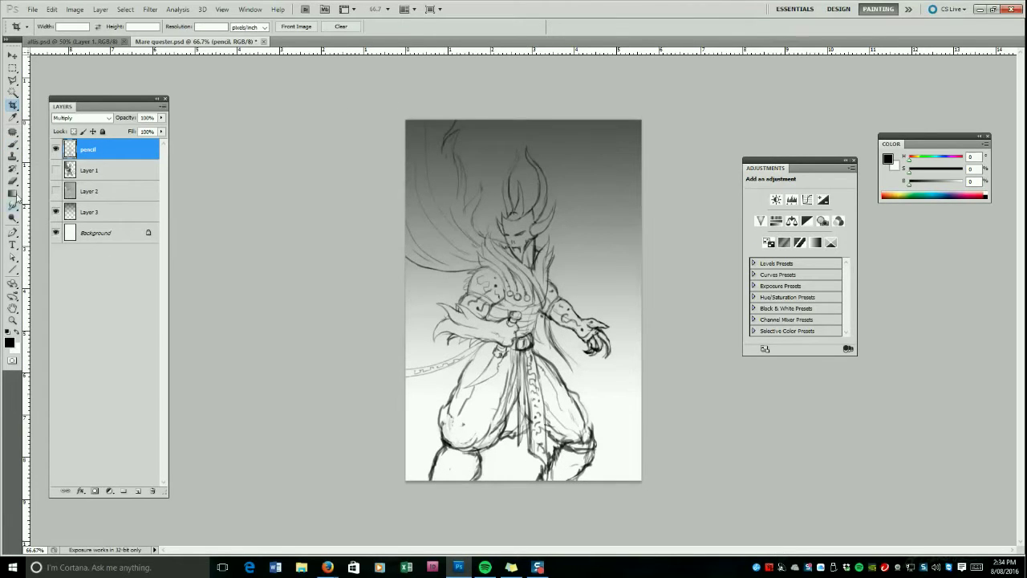
Rework the fold and outline on the thigh below the outstretched arm.
key(b)
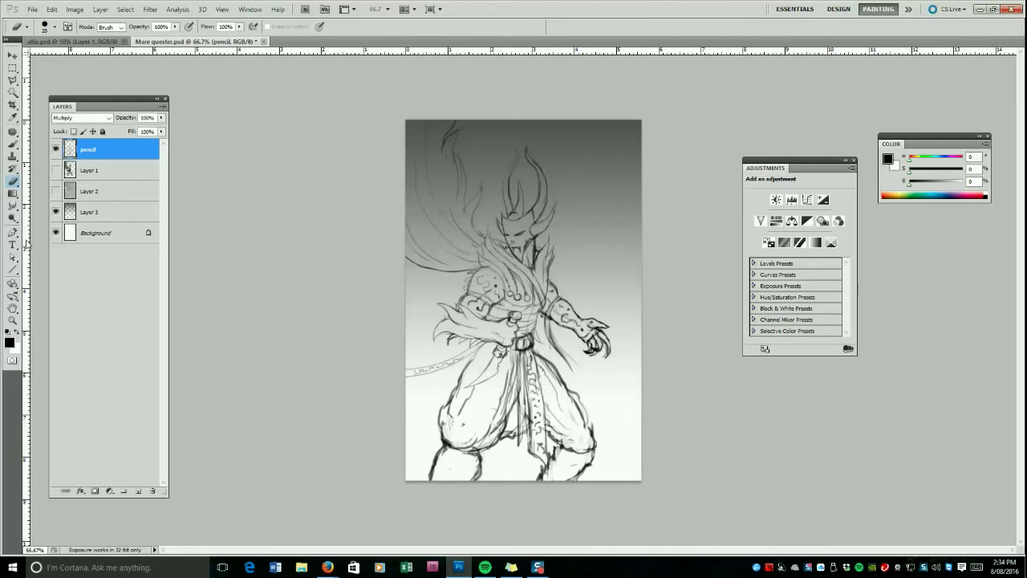
key(b)
drag(556, 374, 574, 393)
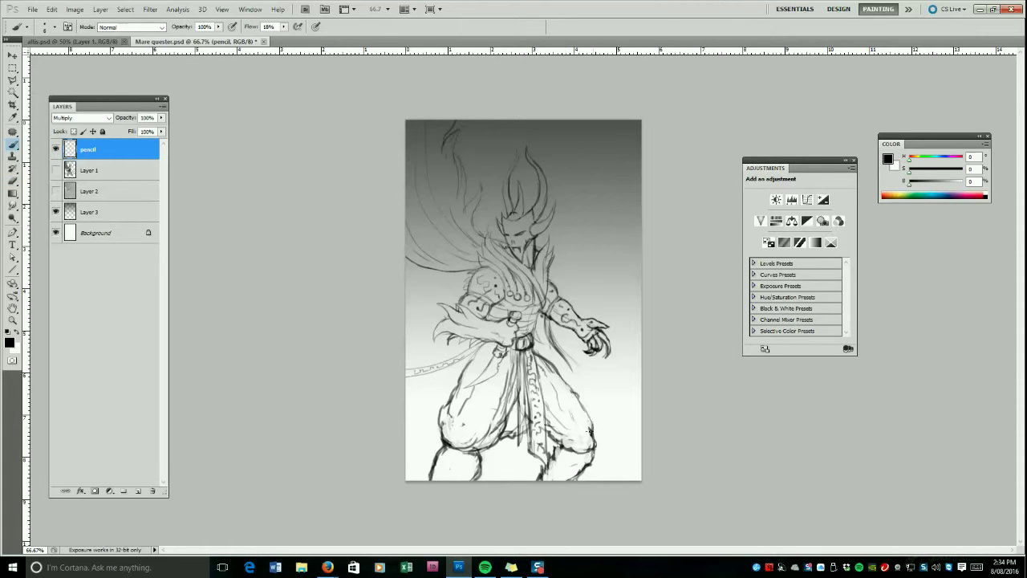
Add trouser folds and a pointed spike on the bent-arm side's shin, and touch up the bent forearm.
mouse_move(585, 442)
mouse_down()
mouse_move(561, 418)
mouse_move(550, 452)
mouse_up()
mouse_move(480, 455)
mouse_down()
mouse_move(497, 457)
mouse_move(478, 476)
mouse_move(494, 422)
mouse_up()
mouse_move(446, 446)
mouse_down()
mouse_move(479, 415)
mouse_move(504, 378)
mouse_move(486, 363)
mouse_up()
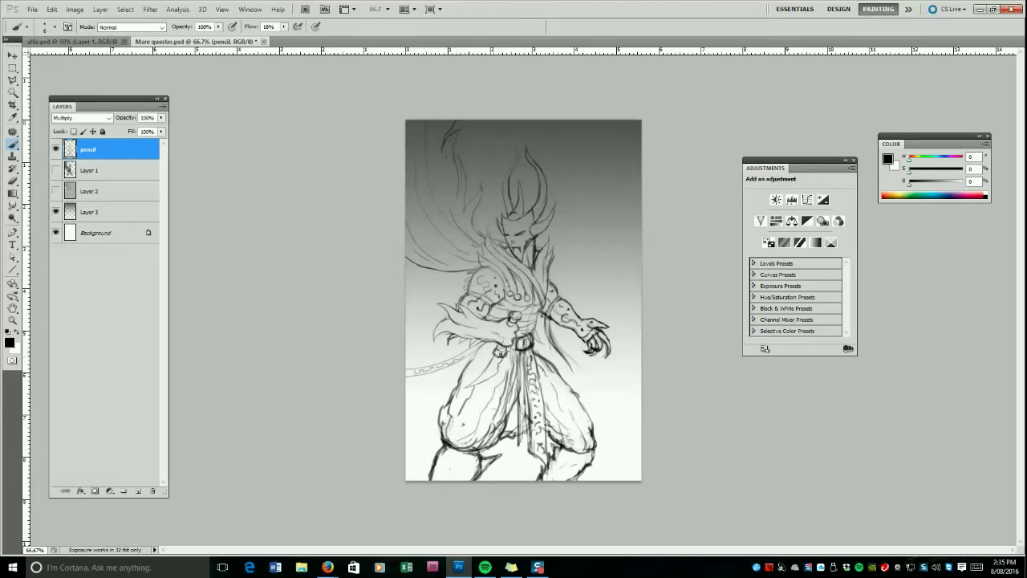
drag(501, 324, 473, 317)
drag(493, 321, 509, 313)
Erase and redraw the spikes along the bent forearm, and add cape strokes behind the arm.
key(e)
key(bracketright)
key(bracketright)
key(bracketright)
key(bracketright)
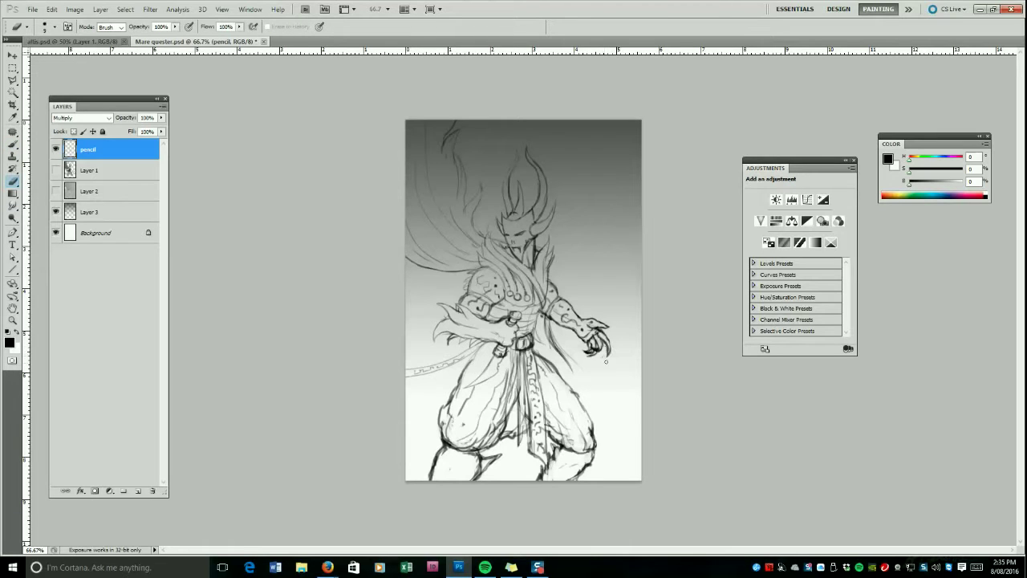
mouse_move(447, 341)
mouse_down()
mouse_move(487, 341)
mouse_move(442, 313)
mouse_move(450, 314)
mouse_up()
key(b)
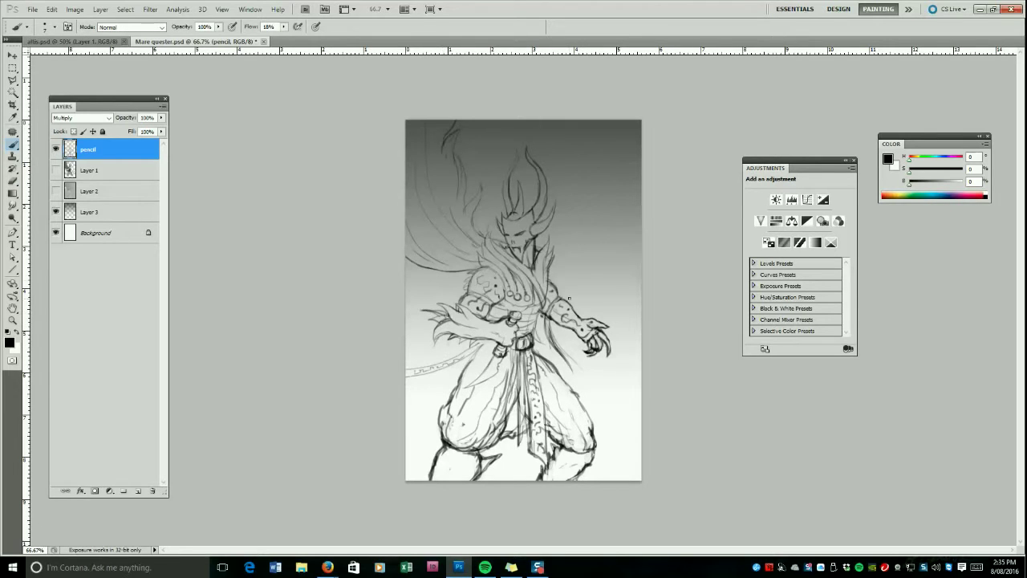
mouse_move(541, 315)
mouse_down()
mouse_move(543, 360)
mouse_move(541, 328)
mouse_up()
mouse_move(487, 300)
mouse_down()
mouse_move(495, 306)
mouse_move(407, 279)
mouse_move(465, 294)
mouse_move(424, 288)
mouse_up()
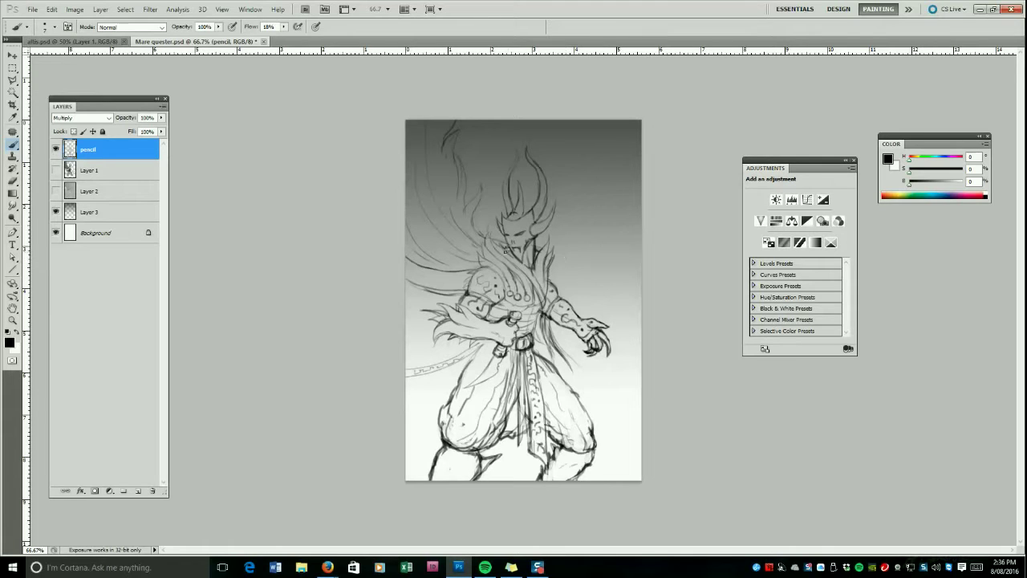
Strengthen the flowing cape edge beside the head, the inner horn lines and the lower leg outlines.
drag(473, 213, 475, 228)
drag(480, 191, 467, 206)
drag(522, 213, 527, 202)
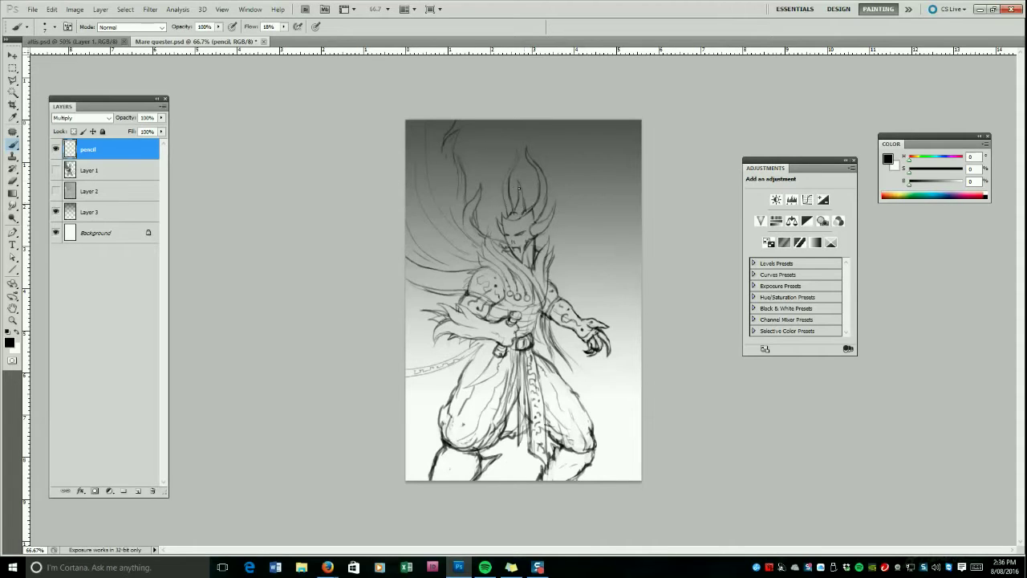
drag(559, 440, 549, 466)
mouse_move(496, 463)
mouse_down()
mouse_move(472, 481)
mouse_move(460, 471)
mouse_up()
Open the reference painting Mare2.jpg from the Artwork Concepts subfolders.
key(ctrl+o)
click(341, 62)
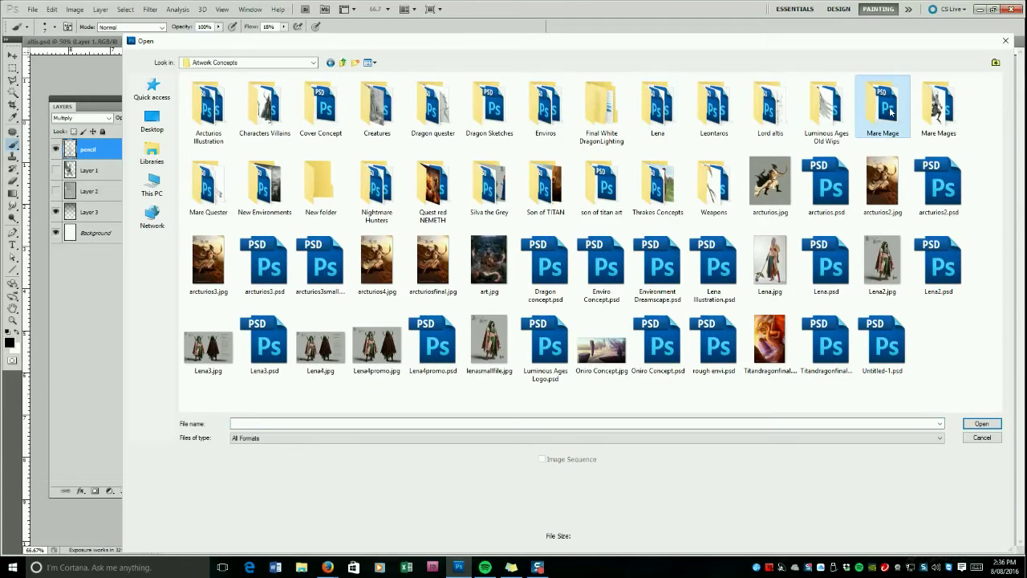
double_click(889, 112)
click(320, 105)
click(979, 422)
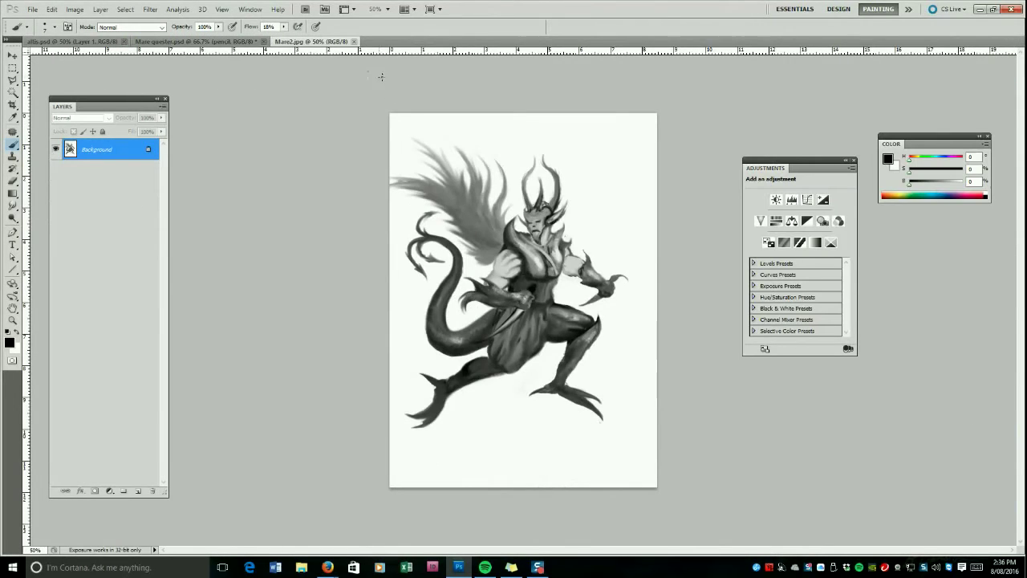
Float the Mare2.jpg reference in its own window, position it beside the sketch and enlarge it to show the figure.
drag(308, 43, 305, 66)
drag(537, 100, 397, 153)
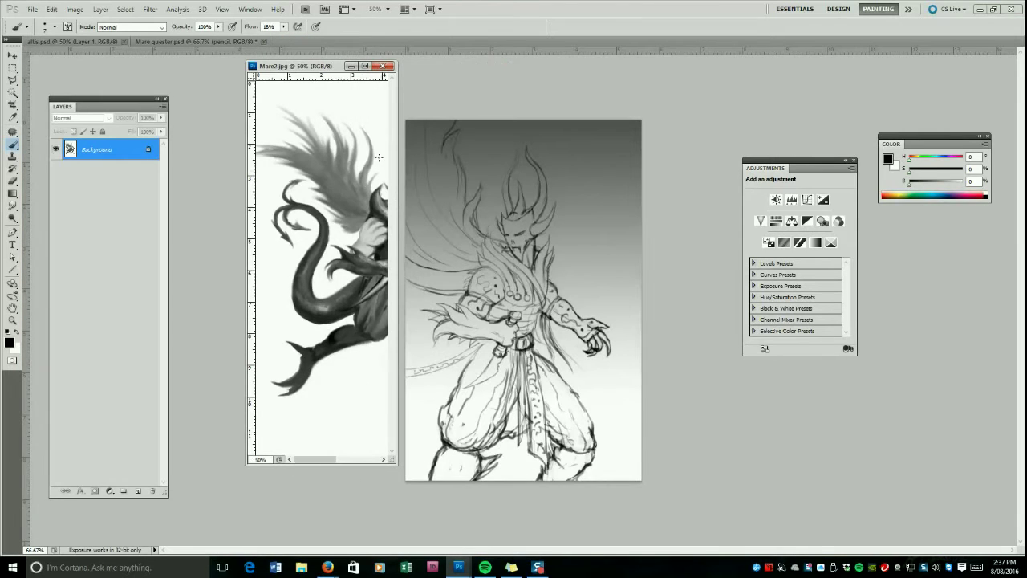
drag(299, 67, 221, 70)
mouse_move(318, 484)
mouse_down()
mouse_move(356, 485)
mouse_move(379, 502)
mouse_up()
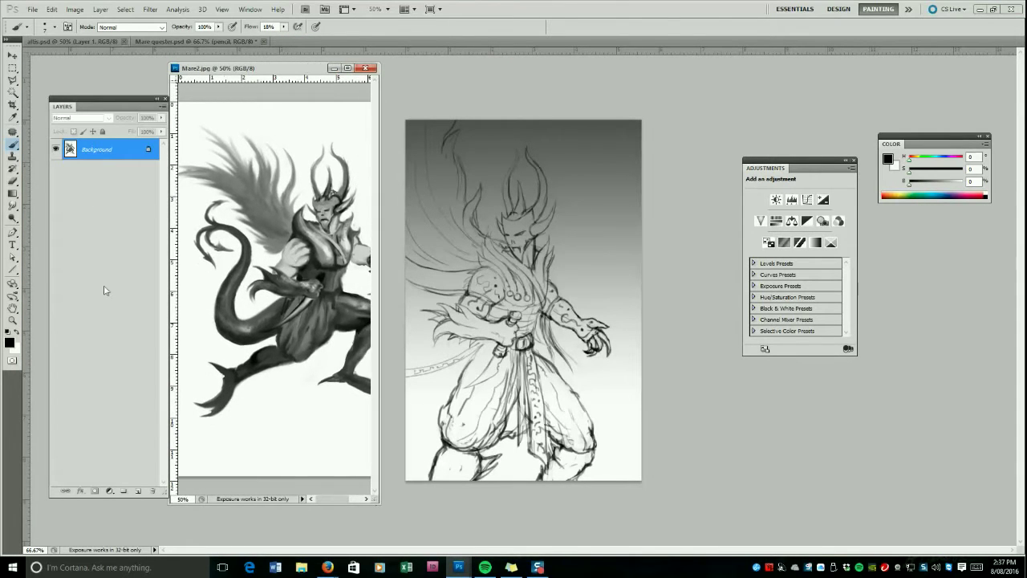
Draw a long tail with an arrow-shaped tip curving from the waist around the outstretched arm.
click(567, 394)
mouse_move(534, 353)
mouse_down()
mouse_move(581, 376)
mouse_move(608, 373)
mouse_move(625, 293)
mouse_move(630, 302)
mouse_move(602, 274)
mouse_move(610, 287)
mouse_move(597, 281)
mouse_move(578, 241)
mouse_move(568, 250)
mouse_move(575, 184)
mouse_move(567, 212)
mouse_up()
mouse_move(567, 213)
mouse_down()
mouse_move(584, 258)
mouse_move(580, 230)
mouse_move(584, 258)
mouse_move(641, 309)
mouse_move(626, 306)
mouse_move(631, 326)
mouse_move(629, 312)
mouse_move(616, 365)
mouse_move(579, 373)
mouse_move(530, 347)
mouse_up()
mouse_move(571, 396)
mouse_down()
mouse_move(611, 398)
mouse_move(639, 376)
mouse_up()
mouse_move(630, 336)
mouse_down()
mouse_move(593, 374)
mouse_move(560, 374)
mouse_up()
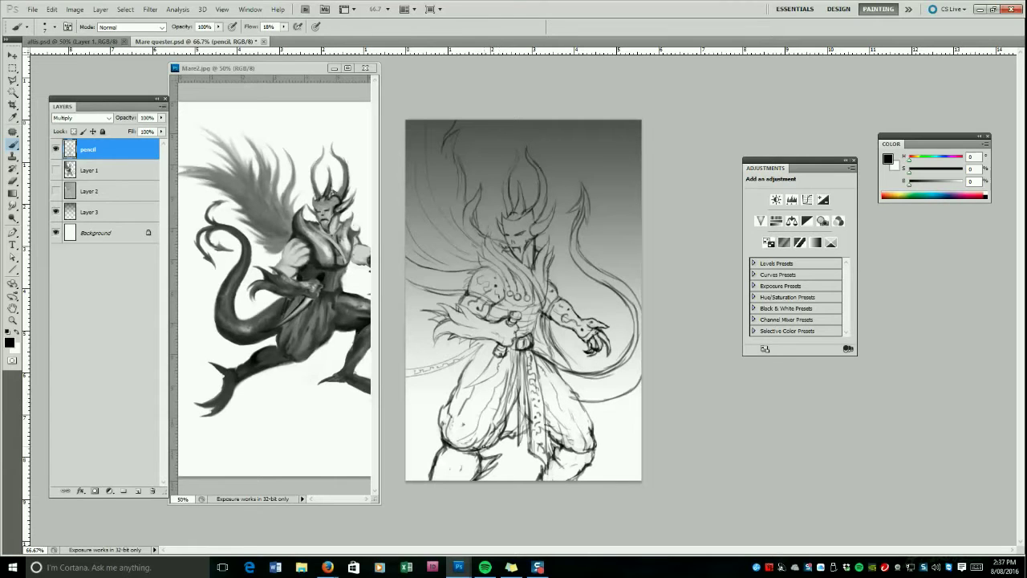
Bring the reference figure's legs into view and draw a curved spike at the knee below the outstretched arm.
click(327, 499)
drag(328, 499, 345, 499)
click(573, 473)
mouse_move(592, 451)
mouse_down()
mouse_move(610, 433)
mouse_move(570, 467)
mouse_move(581, 478)
mouse_up()
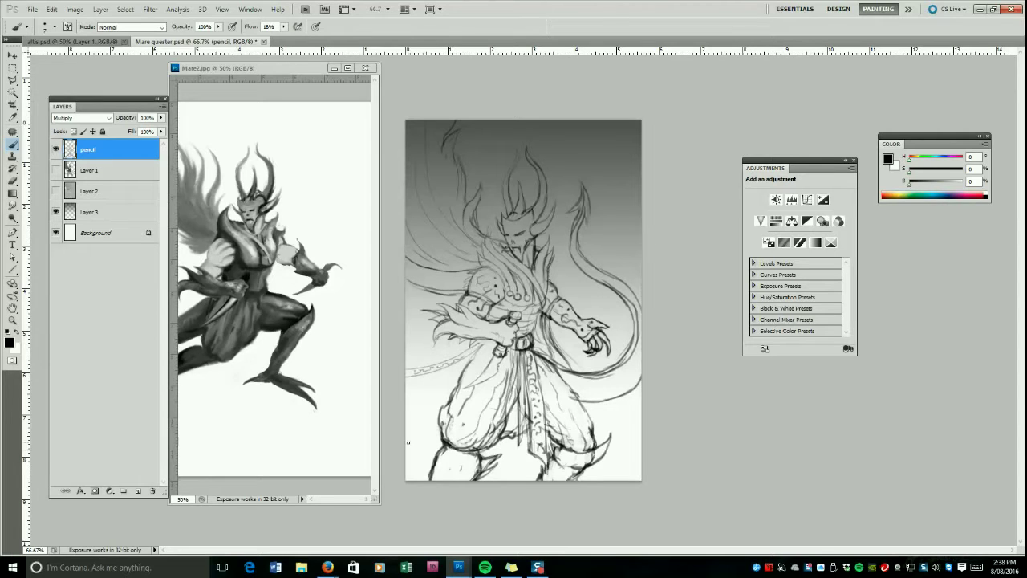
Sketch a spike at the other knee and erase the pencil lines of the shin below it.
drag(447, 445, 429, 434)
drag(428, 435, 435, 457)
key(e)
drag(507, 455, 467, 459)
mouse_move(434, 443)
mouse_down()
mouse_move(476, 444)
mouse_move(447, 480)
mouse_move(409, 468)
mouse_move(431, 484)
mouse_up()
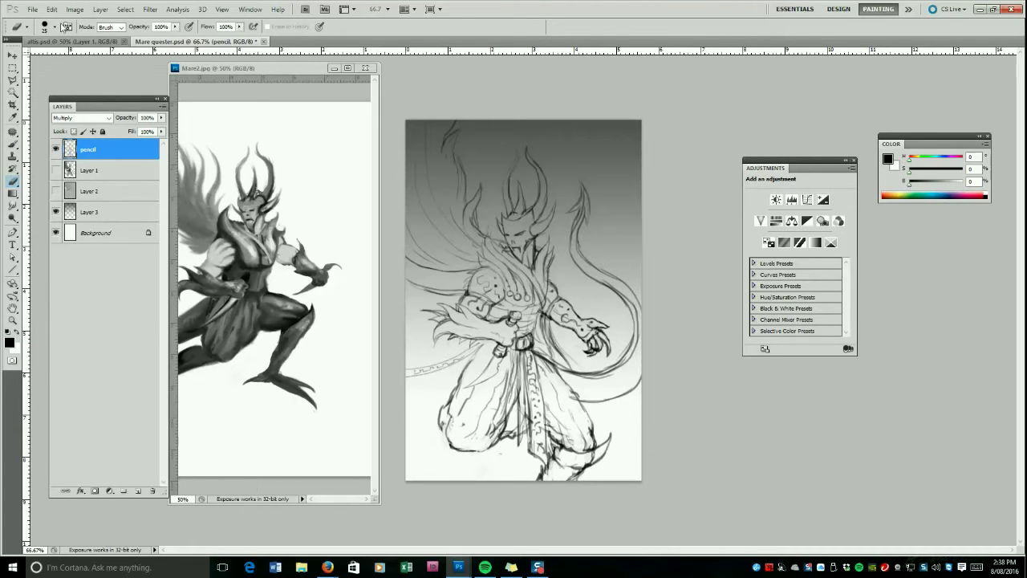
Place the Mountain Eater Petra2 image from the Son of TITAN folder into the document.
click(32, 9)
click(57, 198)
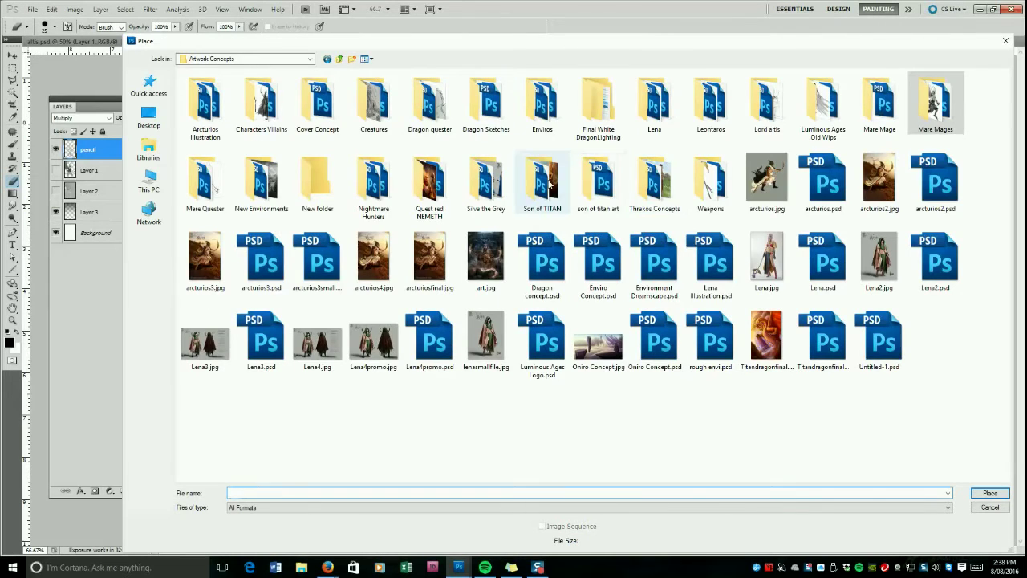
double_click(543, 185)
click(429, 103)
click(989, 493)
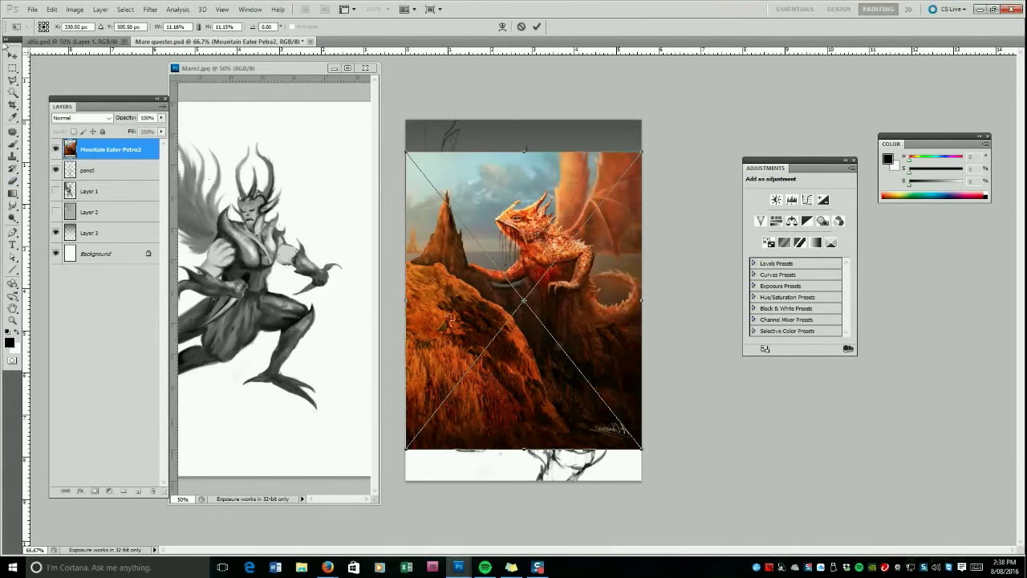
click(12, 54)
click(479, 213)
Align the placed dragon image with the canvas top, add a horizontal guide near its lower part and enlarge it slightly.
drag(566, 313, 566, 277)
drag(446, 52, 522, 416)
drag(641, 417, 652, 430)
key(Return)
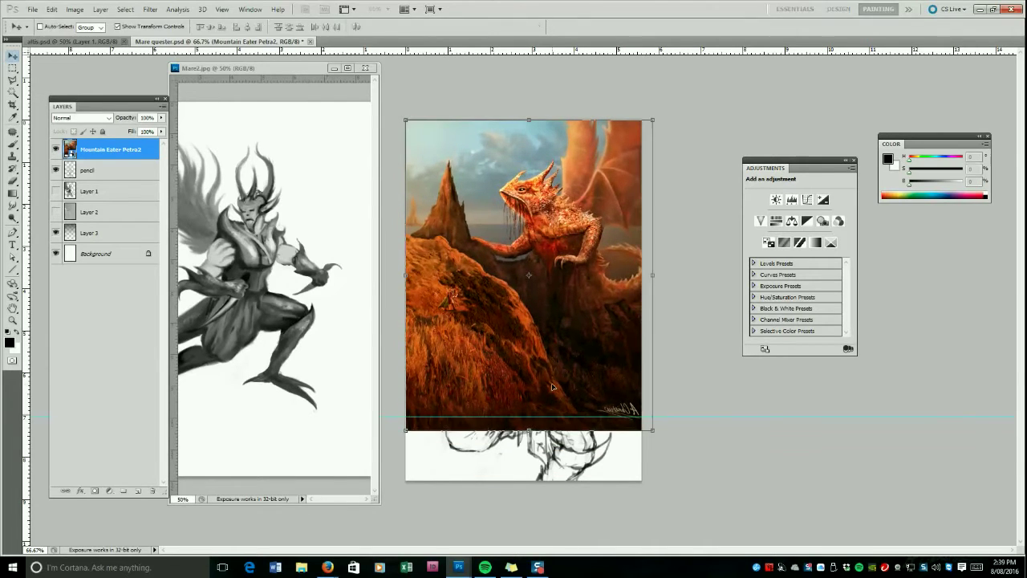
Extend the canvas on the tail side with the Crop tool and scale the dragon image to the new width.
click(13, 105)
drag(399, 114, 739, 506)
drag(641, 300, 675, 302)
key(Return)
key(v)
drag(634, 430, 656, 458)
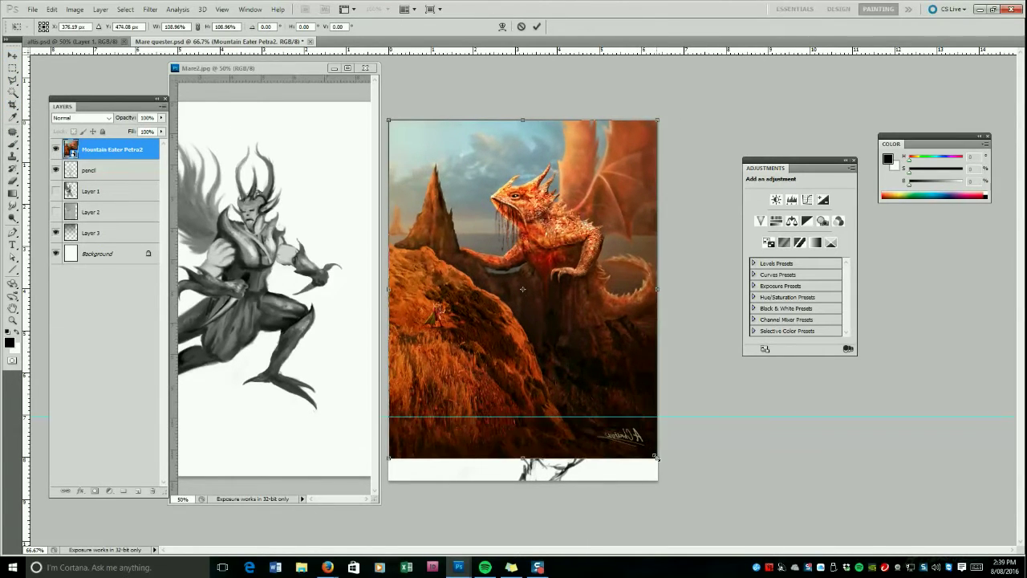
key(Return)
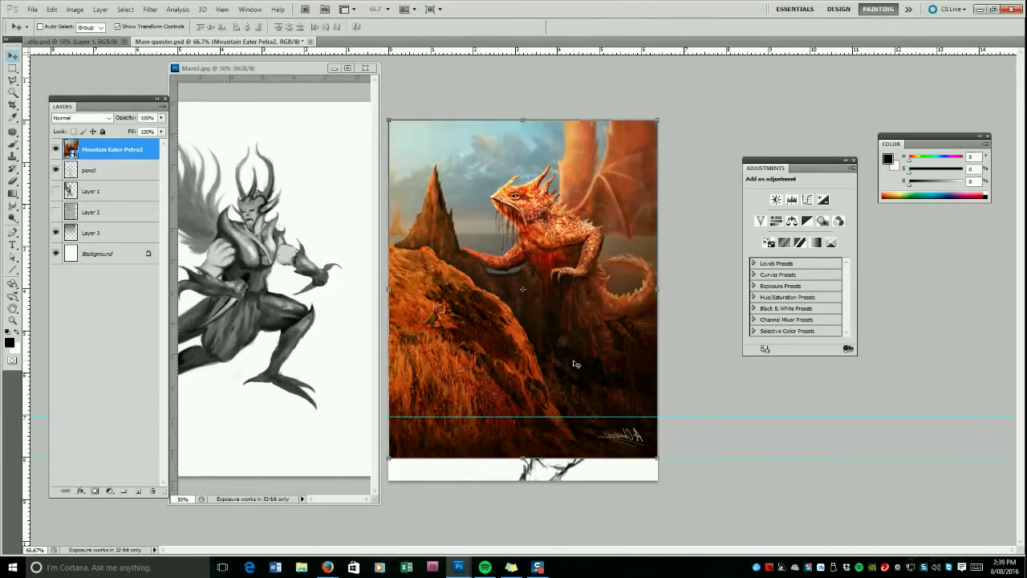
Hide the Mountain Eater Petra2 layer and extend the tail's outer curve into the new canvas area on the pencil layer.
click(54, 150)
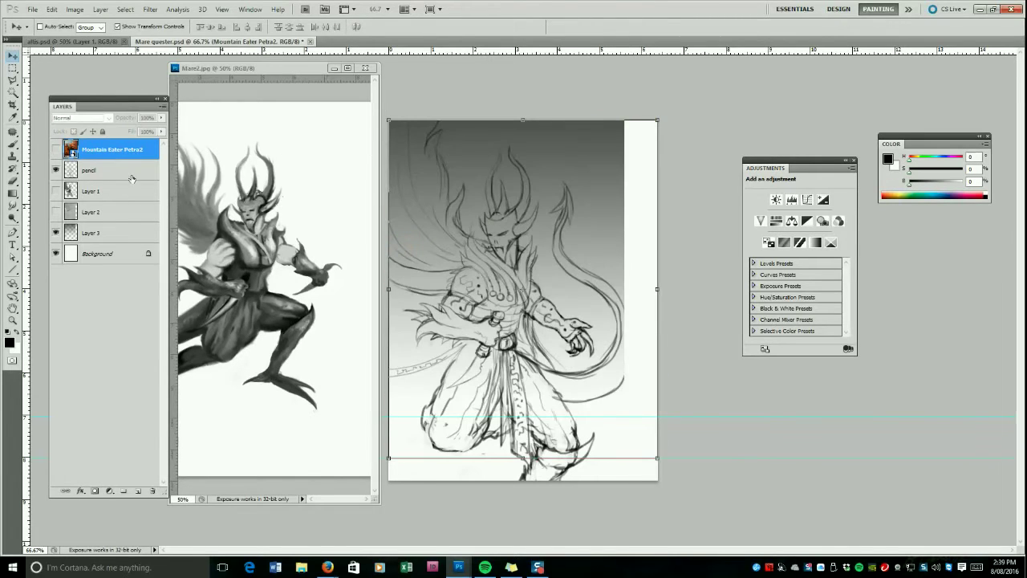
key(alt+bracketleft)
key(b)
drag(570, 403, 623, 382)
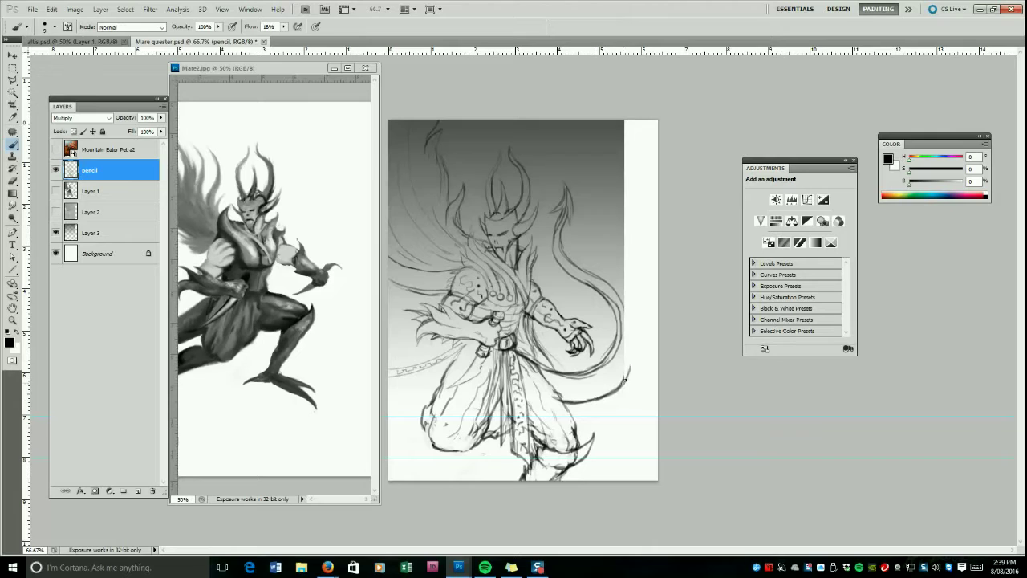
mouse_move(596, 277)
mouse_down()
mouse_move(634, 356)
mouse_move(627, 319)
mouse_up()
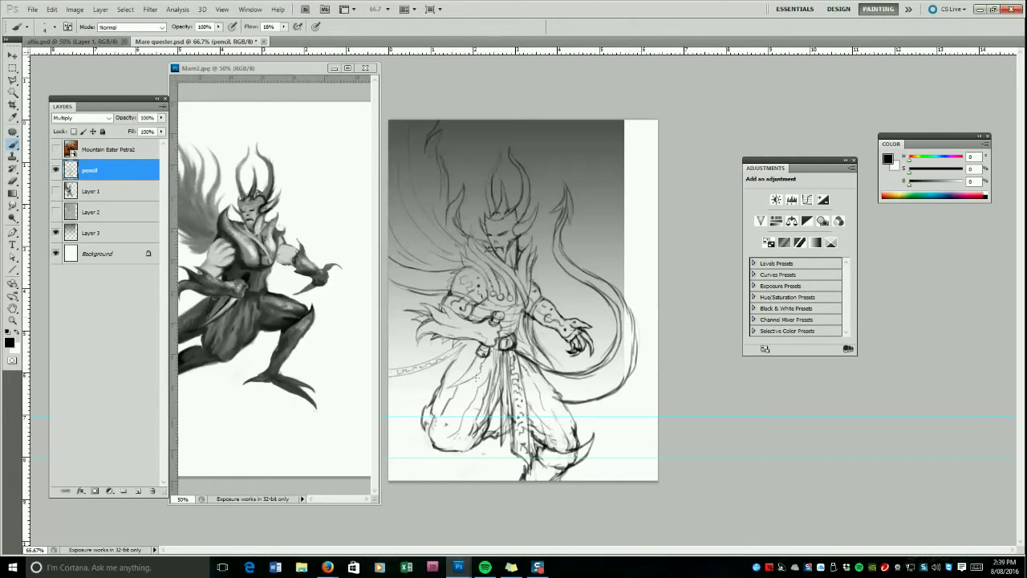
key(e)
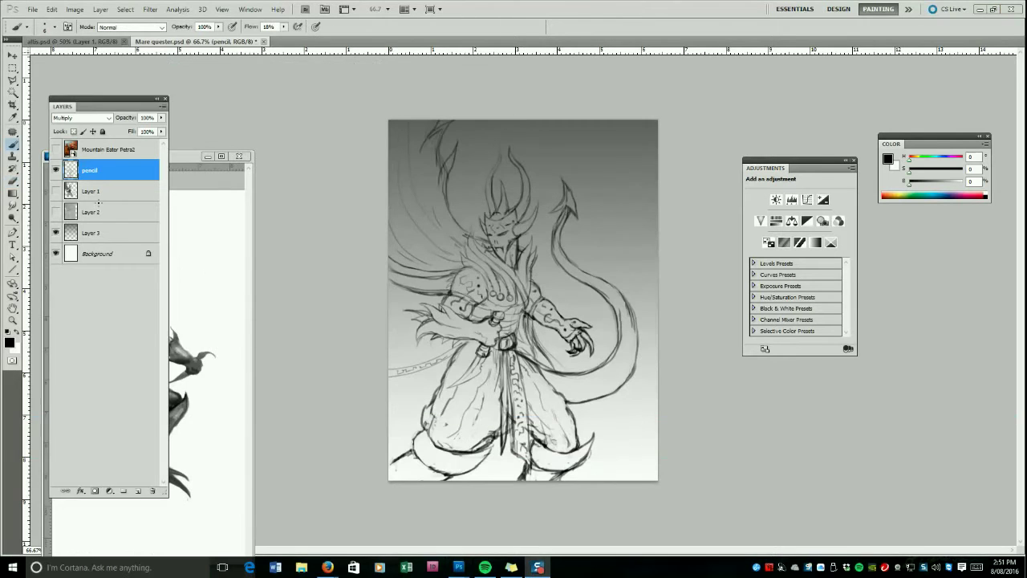
Create a new layer named greyscale directly below the pencil layer.
click(104, 190)
click(163, 106)
click(192, 110)
text(greyscale)
key(Return)
Erase stray lines under the front sash and foot on the pencil layer with a smaller eraser.
click(13, 182)
click(97, 171)
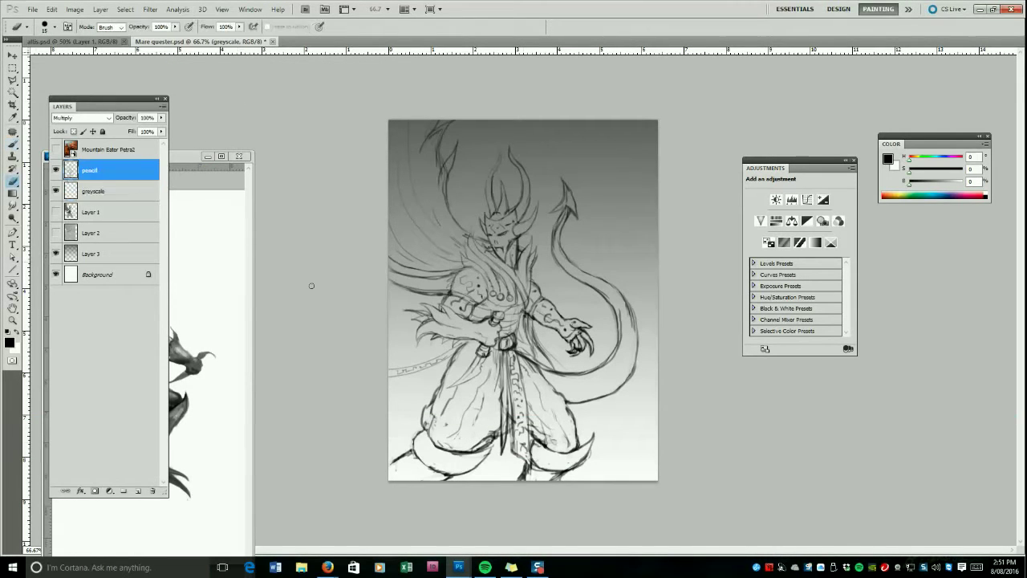
key(bracketleft)
drag(526, 471, 550, 479)
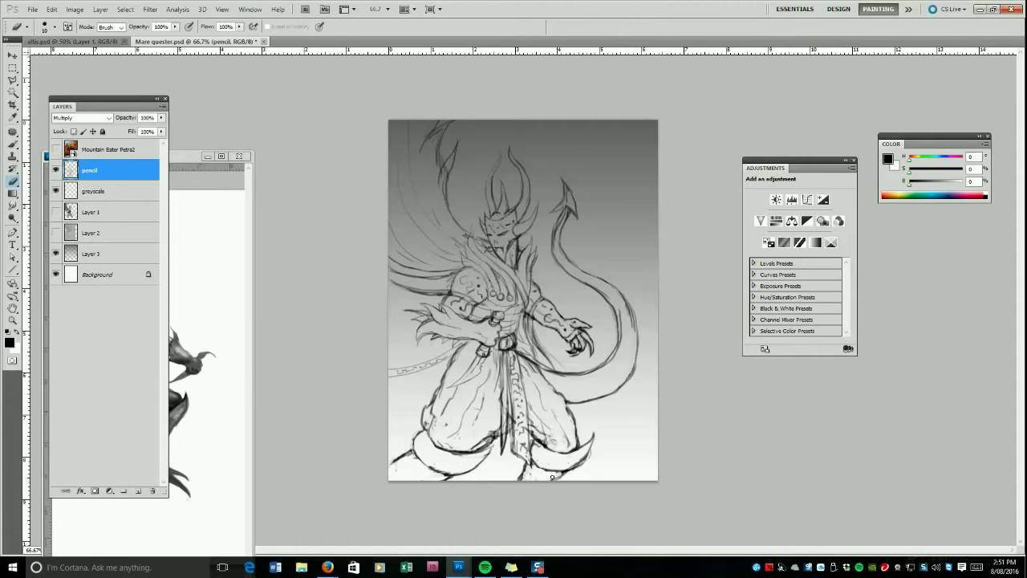
Check the document's canvas dimensions.
click(74, 9)
click(104, 85)
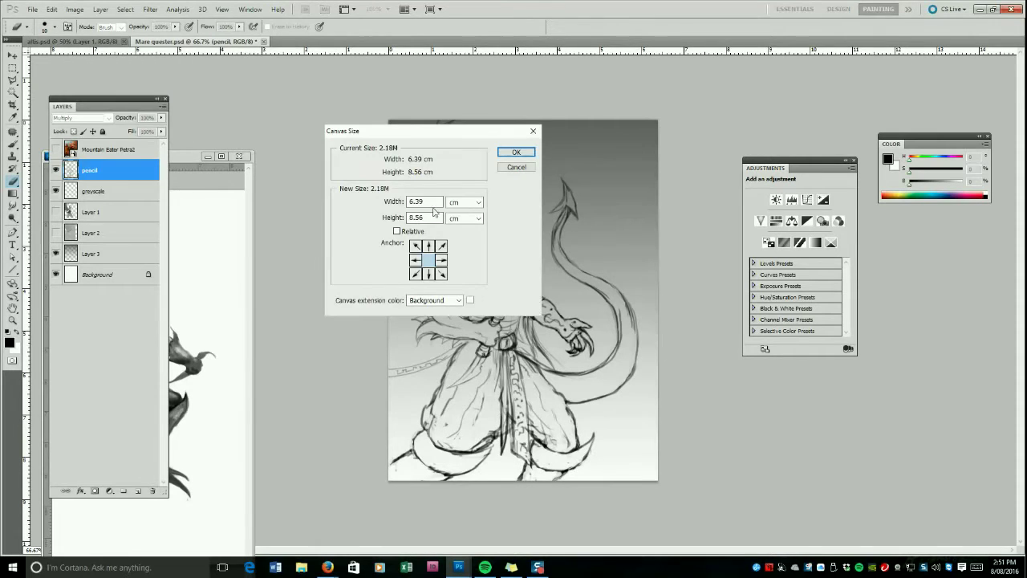
key(Escape)
Save the document as a new file named Mare quester2.psd in the Mare Quester folder.
key(ctrl+shift+s)
key(End)
key(Left)
key(Left)
key(Left)
key(Left)
text(2)
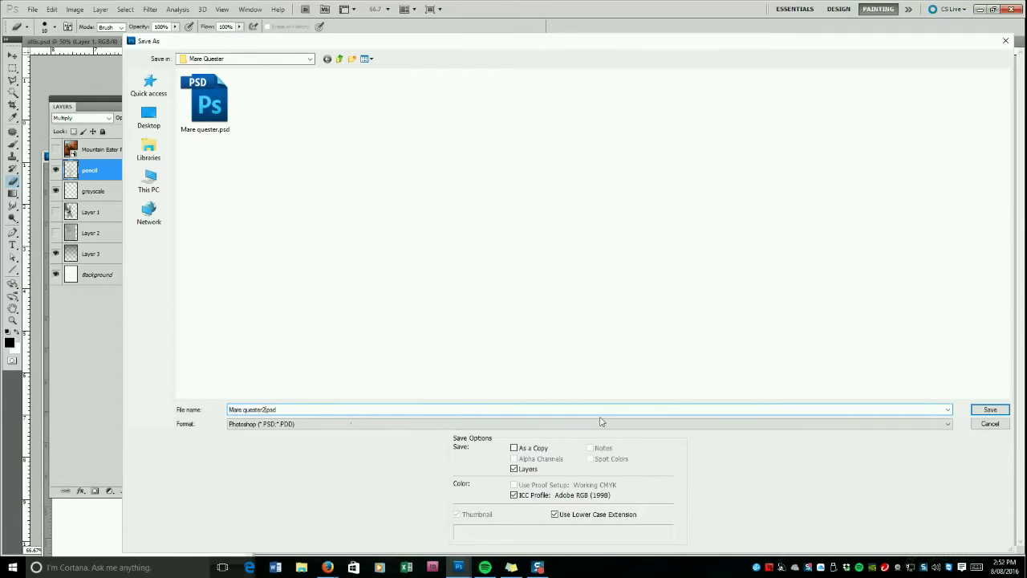
click(990, 409)
key(Return)
Widen the canvas on both sides by extending the crop frame beyond its edges.
click(75, 9)
click(13, 105)
drag(388, 121, 659, 483)
drag(388, 300, 360, 300)
drag(658, 300, 701, 300)
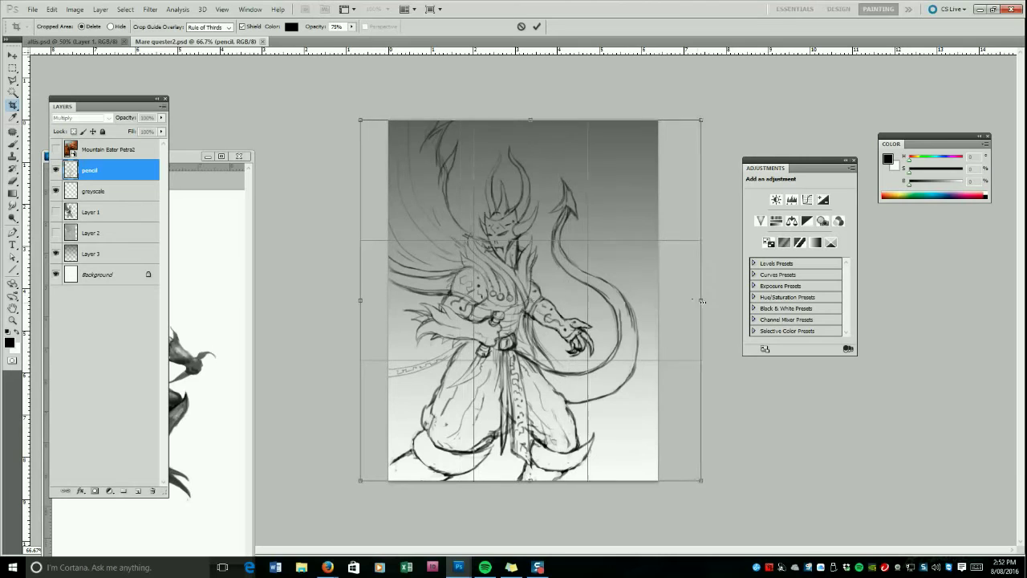
key(Return)
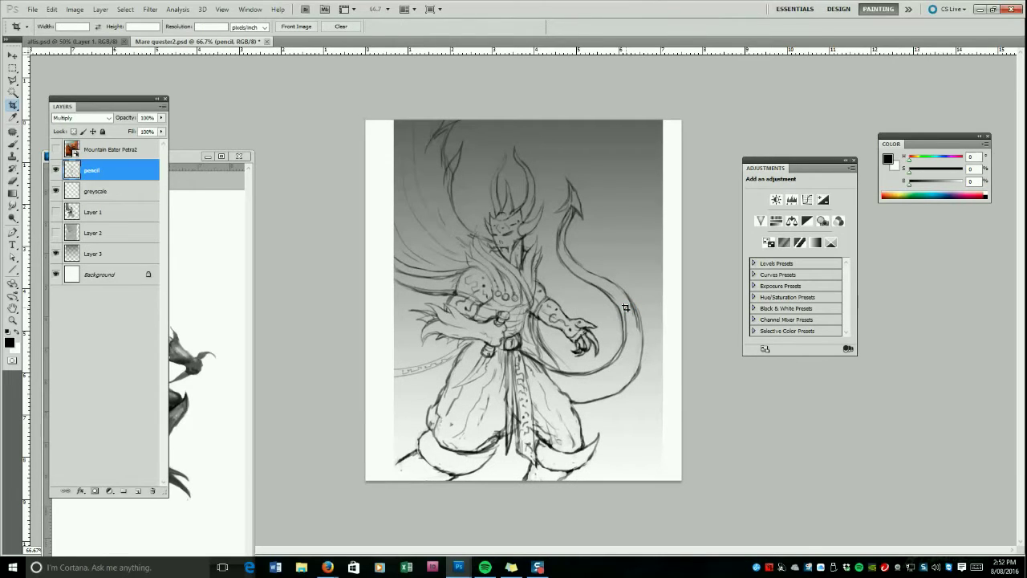
Stretch the Layer 3 gradient horizontally to fill the full width of the canvas.
click(92, 253)
key(ctrl+t)
drag(393, 300, 366, 300)
drag(665, 300, 681, 300)
key(Return)
Extend the lower leg and the patterned trailing sash into the new canvas area on the pencil layer.
click(68, 170)
key(b)
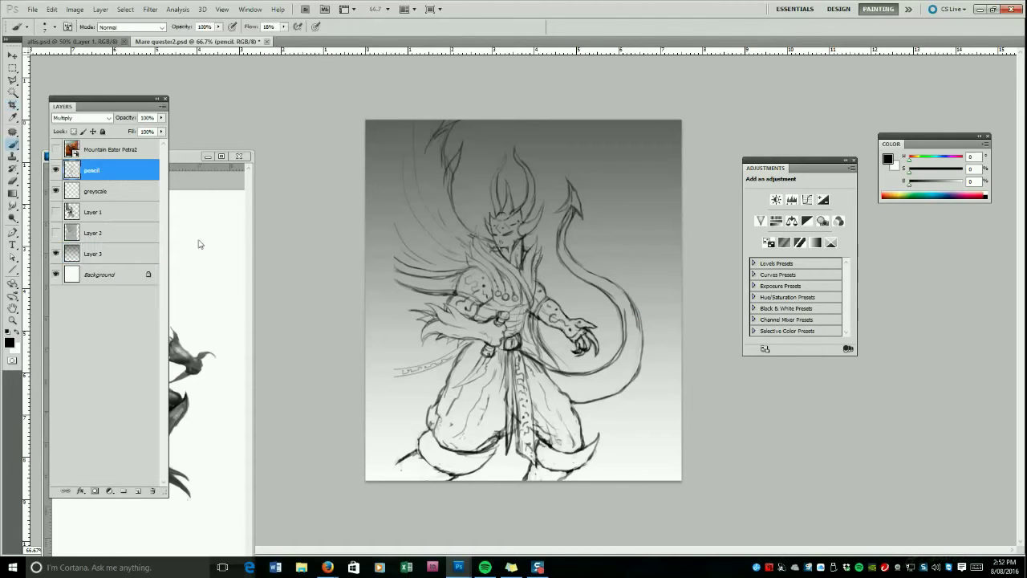
drag(414, 450, 384, 480)
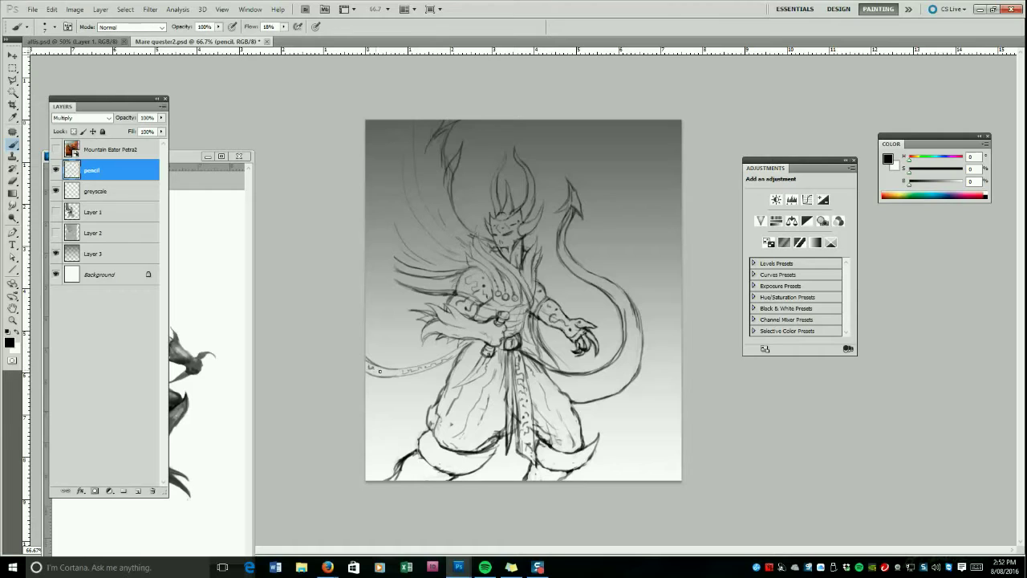
drag(385, 372, 407, 371)
Clean up and extend the cape's sweeping fold lines to the canvas edge, and erase heavy strokes inside the tail's outer curve.
key(e)
mouse_move(433, 296)
mouse_down()
mouse_move(425, 285)
mouse_move(433, 280)
mouse_move(365, 249)
mouse_up()
key(b)
drag(367, 200, 396, 255)
drag(378, 161, 394, 232)
drag(399, 124, 417, 206)
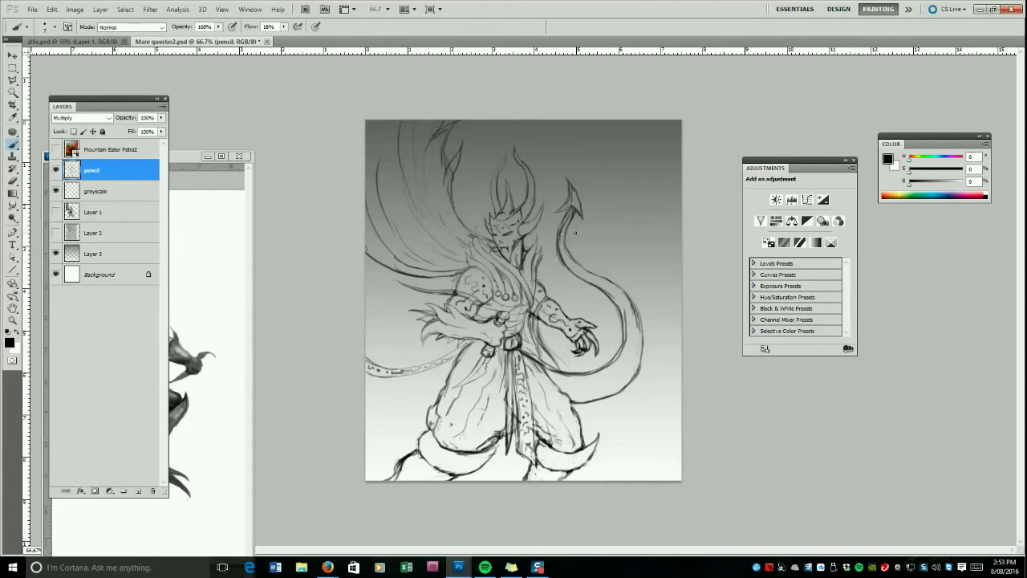
key(e)
drag(631, 339, 631, 370)
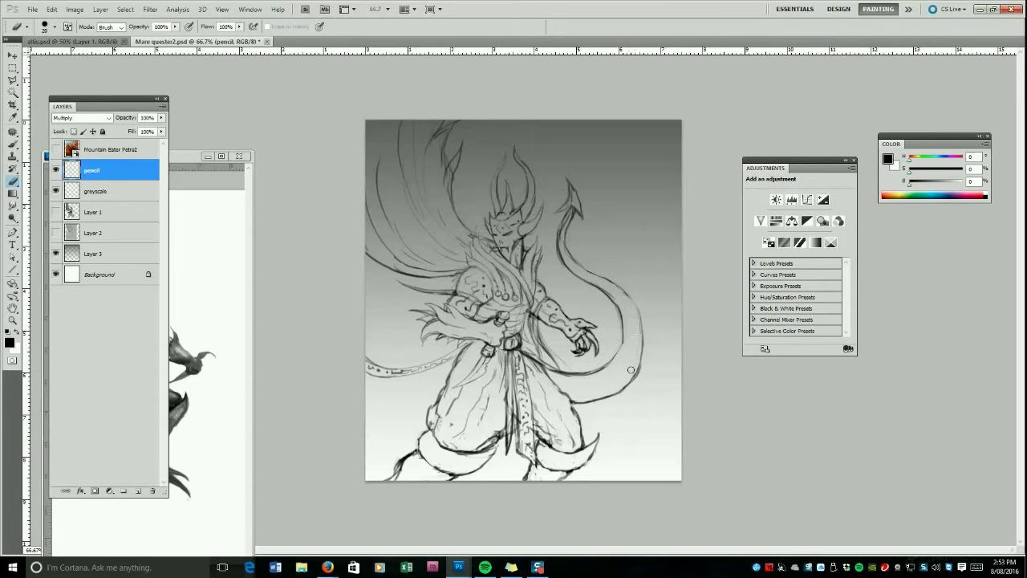
Resize the image to a height of 42 cm with constrained proportions at 300 pixels/inch, keeping the whole canvas in view.
click(75, 9)
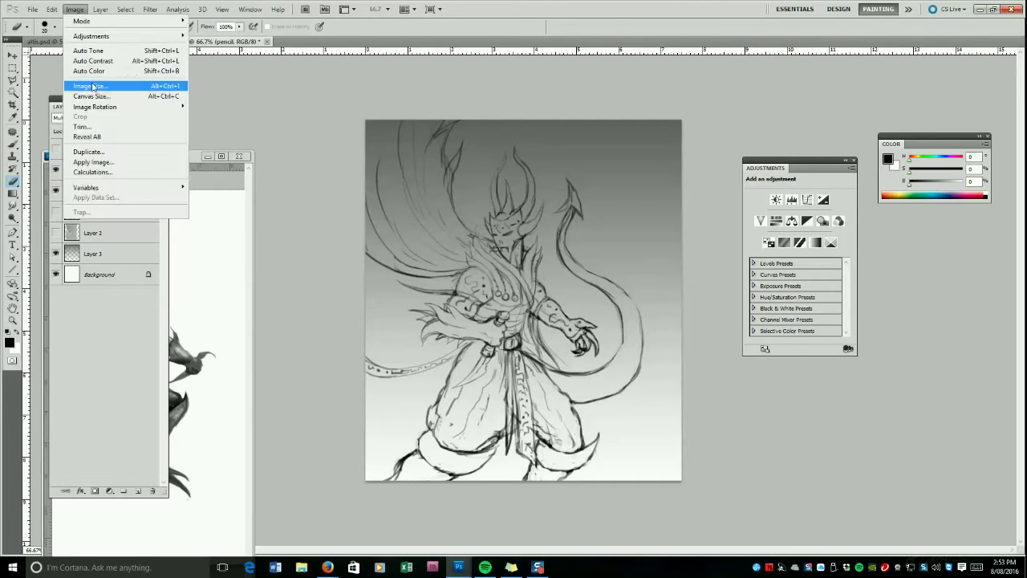
click(97, 85)
double_click(148, 153)
text(42)
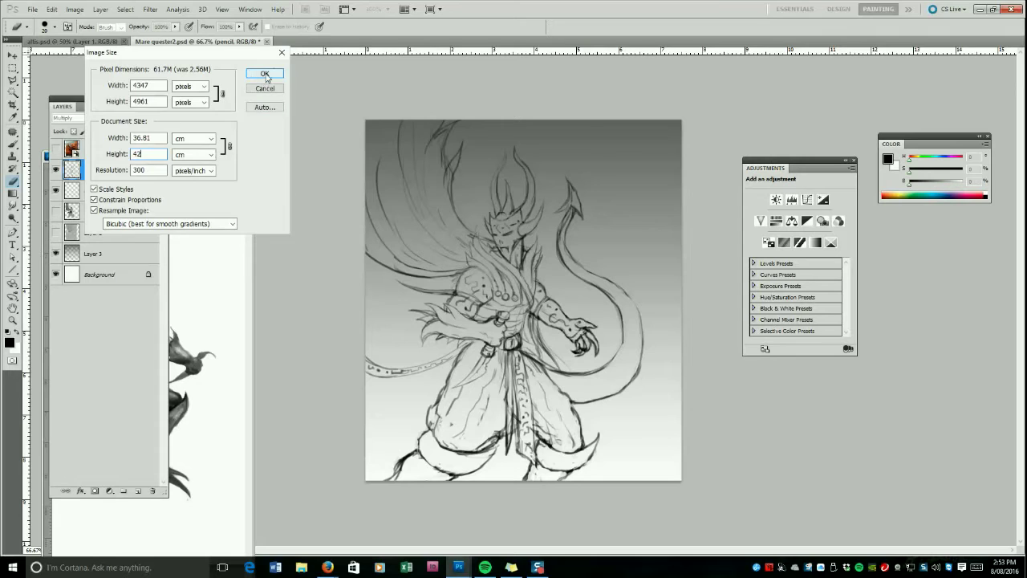
click(264, 74)
click(12, 320)
alt+click(495, 318)
alt+click(496, 318)
alt+click(496, 318)
alt+click(496, 318)
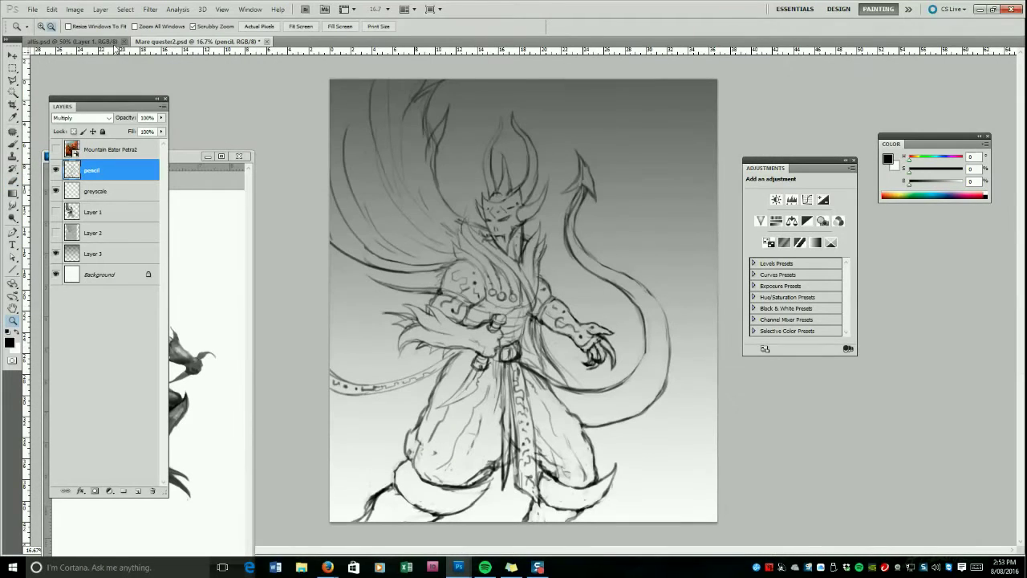
click(75, 8)
click(98, 95)
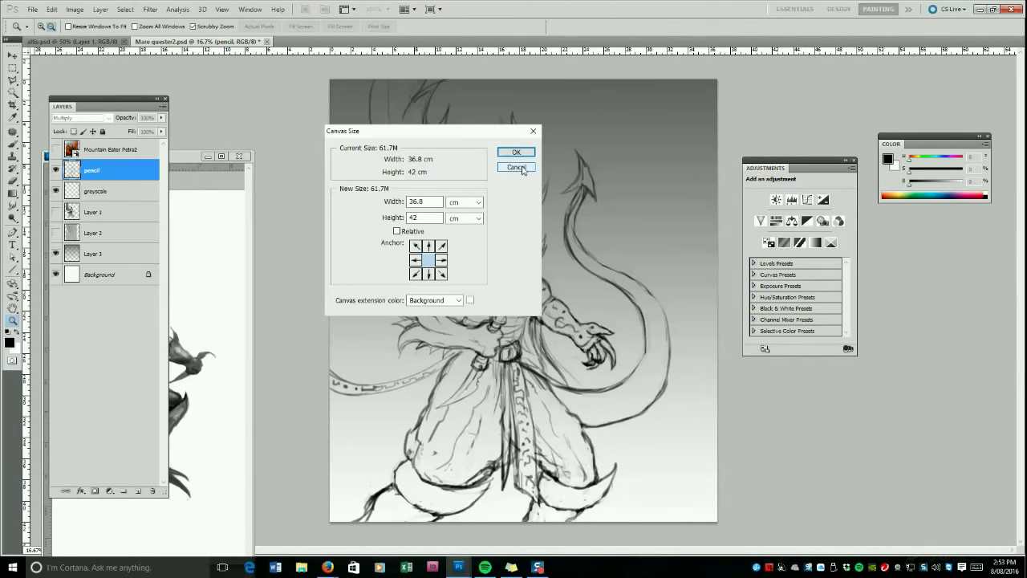
click(516, 167)
Extend the canvas upward with the Crop tool, adding a strip above the gradient while keeping the full width.
click(444, 317)
click(13, 105)
drag(669, 461, 243, 105)
drag(522, 134, 522, 103)
key(Return)
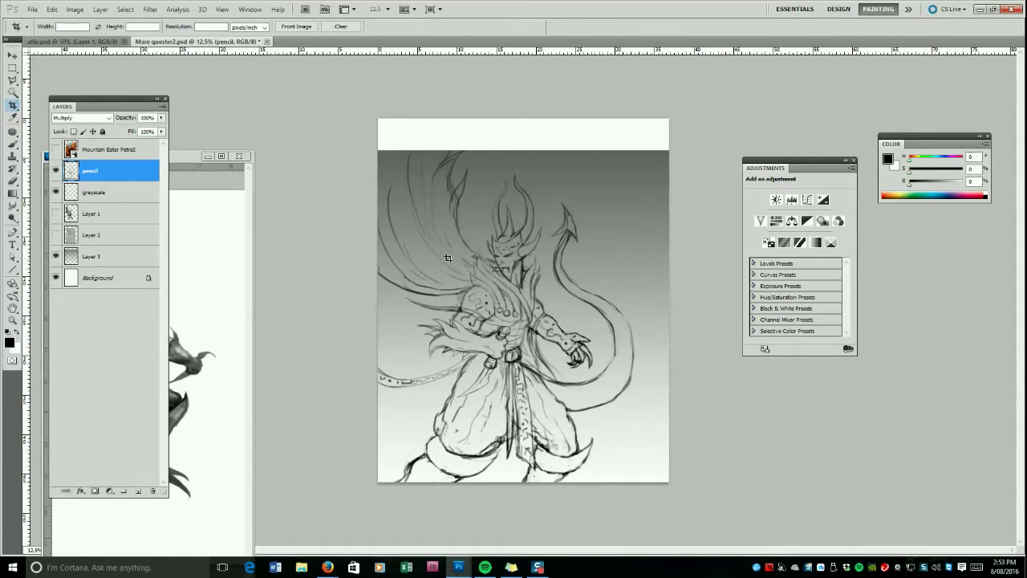
Show the Mountain Eater Petra2 layer, scale it proportionally to 117.57% so it fills the canvas, and hide it again.
click(55, 150)
click(13, 55)
ctrl+click(538, 301)
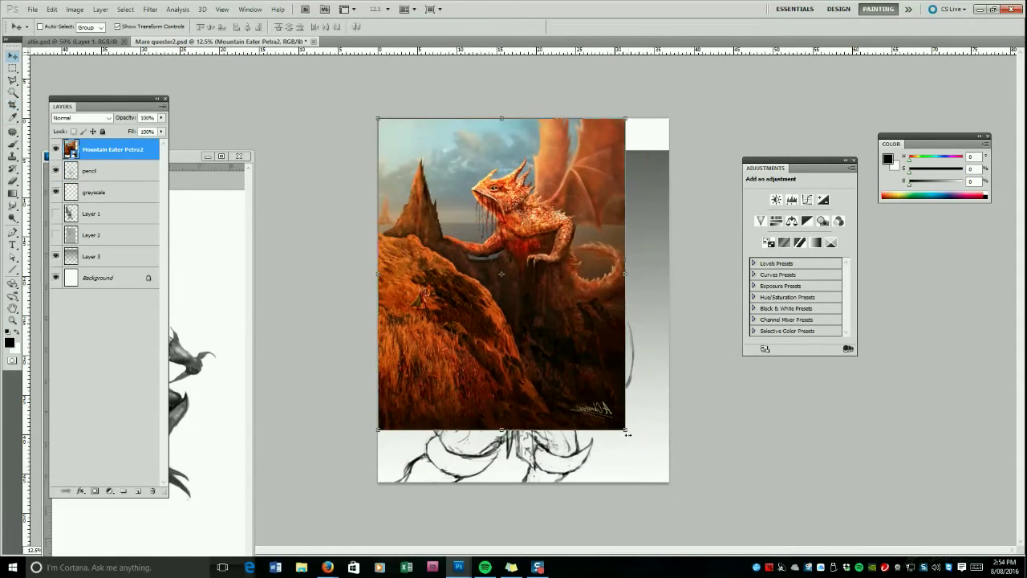
drag(651, 463, 682, 507)
drag(603, 435, 583, 402)
drag(659, 471, 674, 480)
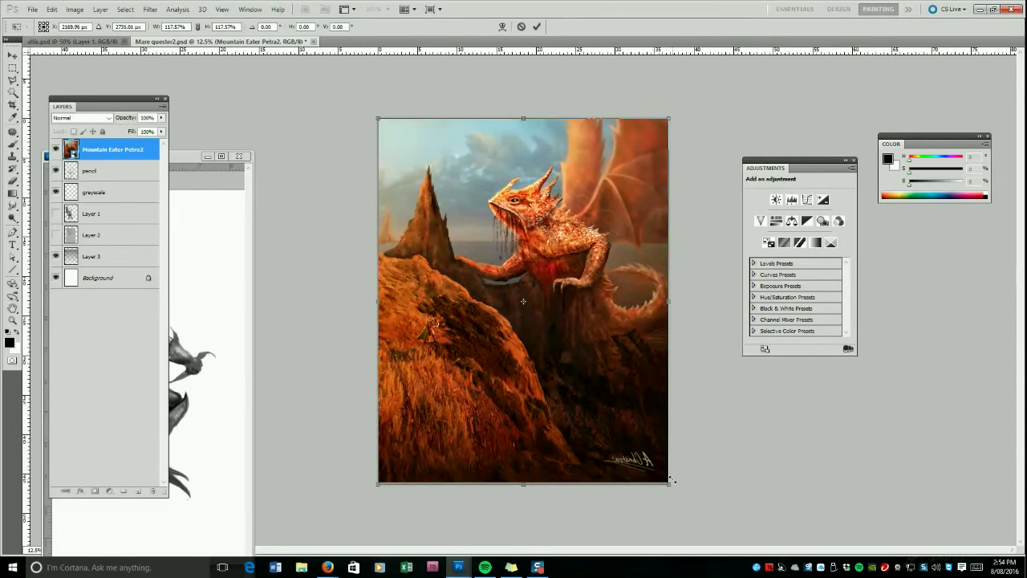
key(Return)
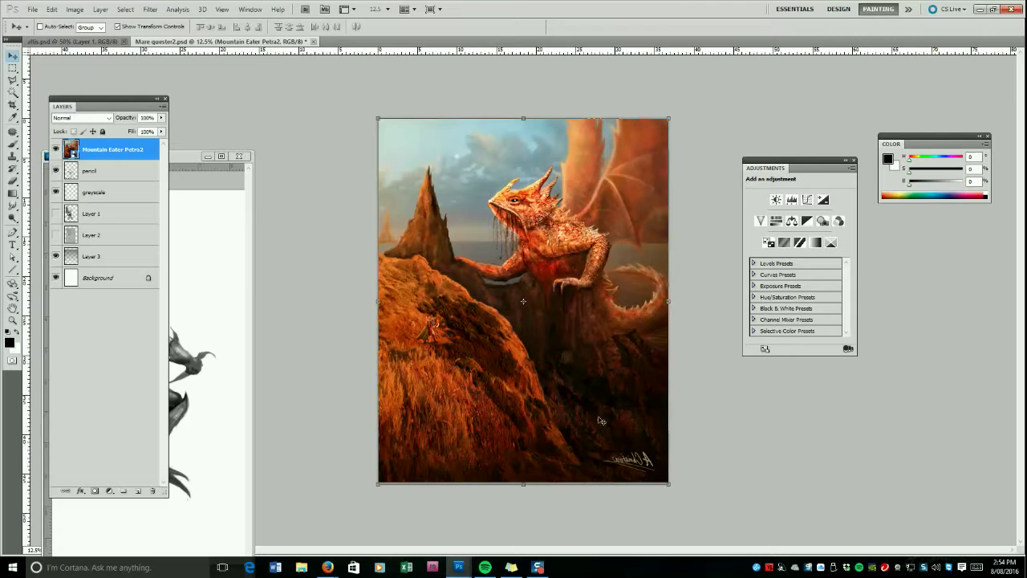
click(55, 149)
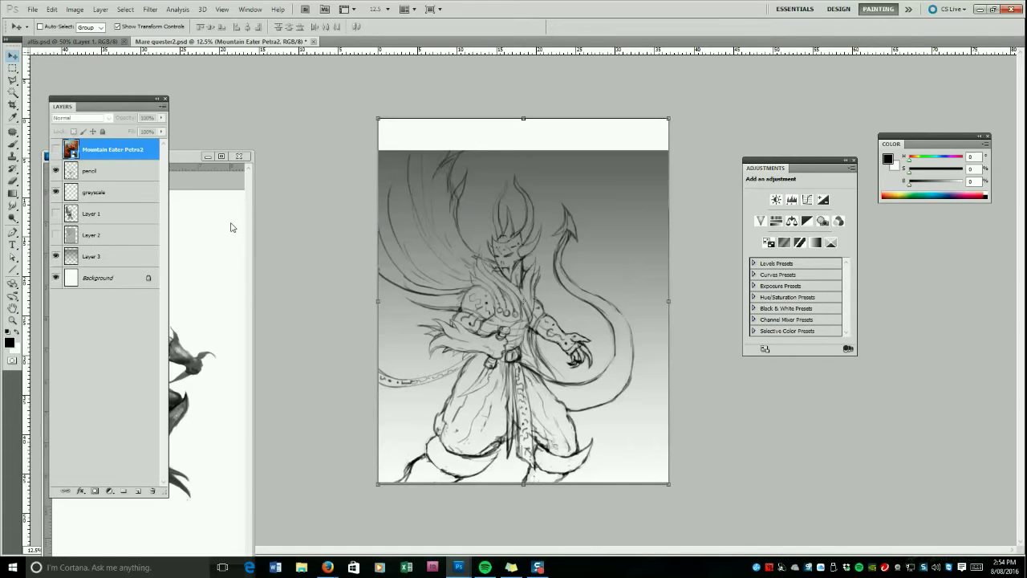
Transform the pencil and greyscale layers together, shifting the villain drawing upward and stretching it slightly in height.
click(94, 215)
click(92, 192)
shift+click(90, 171)
key(ctrl+t)
drag(506, 150, 505, 140)
drag(506, 465, 506, 458)
key(Return)
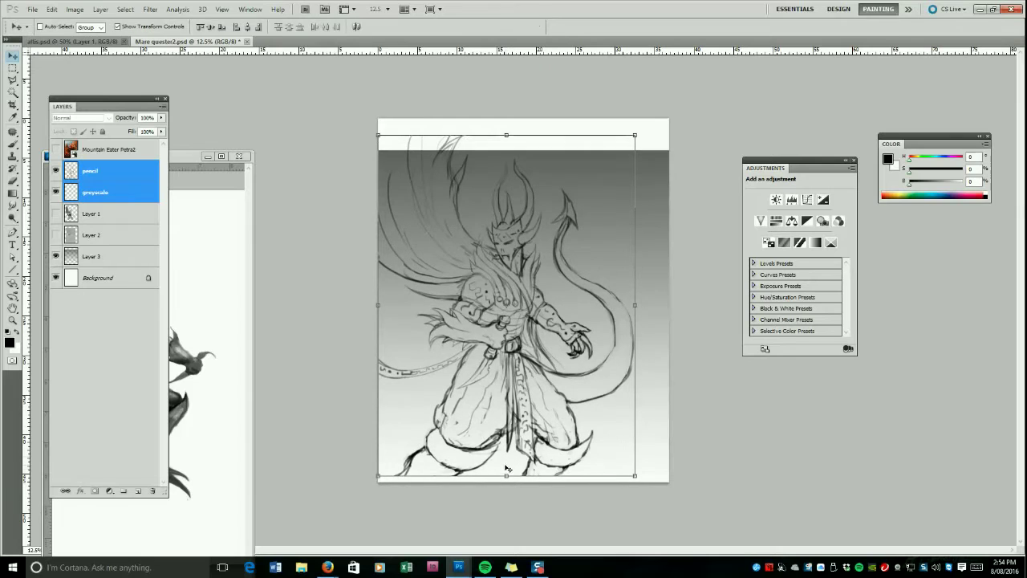
Stretch the Layer 3 gradient upward to cover the blank strip above it.
click(113, 254)
drag(523, 150, 524, 118)
key(Return)
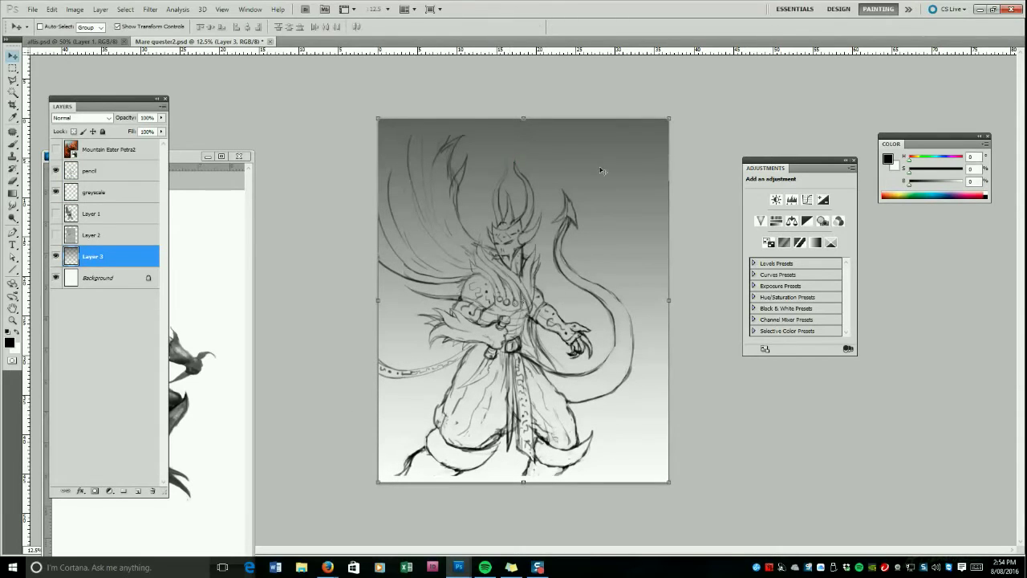
Extend both lower-leg outlines down to the canvas's bottom edge with the brush on the pencil layer.
key(b)
click(74, 178)
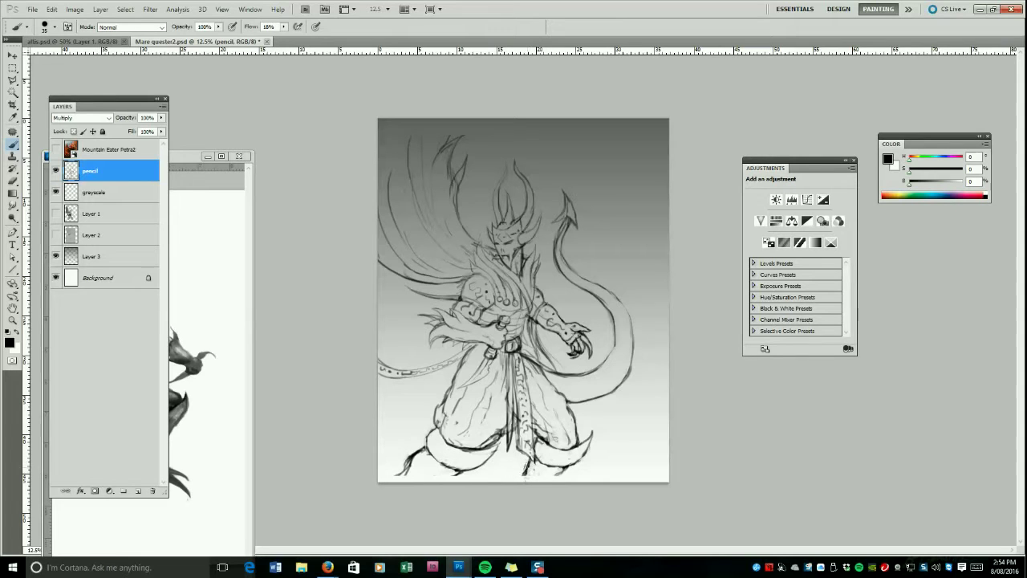
drag(565, 469, 545, 485)
drag(458, 475, 434, 478)
Erase the heavy lower-leg strokes outside the left crescent-shaped knee guard and redraw the guard's outer outline with the brush.
key(e)
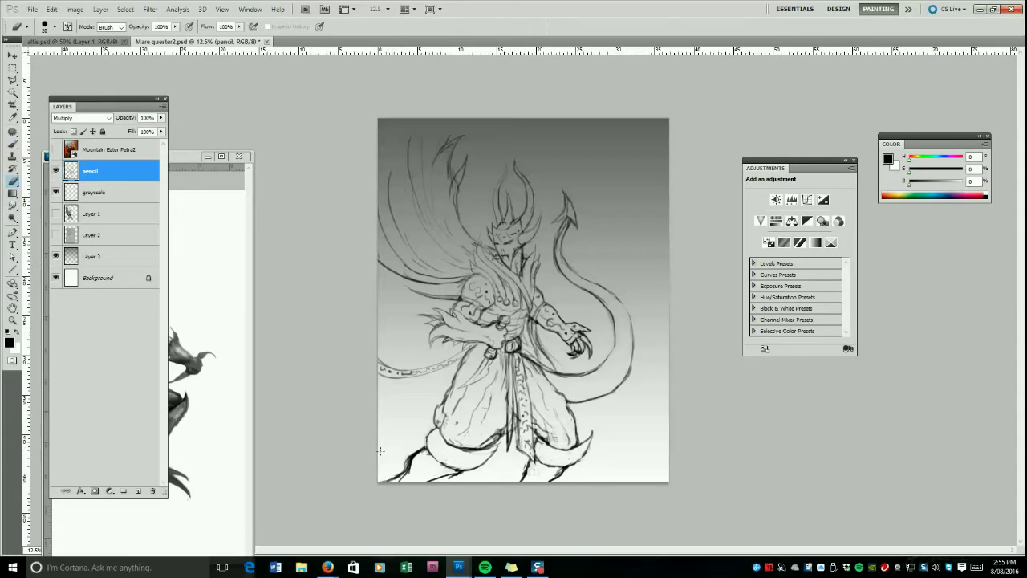
mouse_move(414, 459)
mouse_down()
mouse_move(436, 429)
mouse_move(408, 469)
mouse_move(402, 457)
mouse_up()
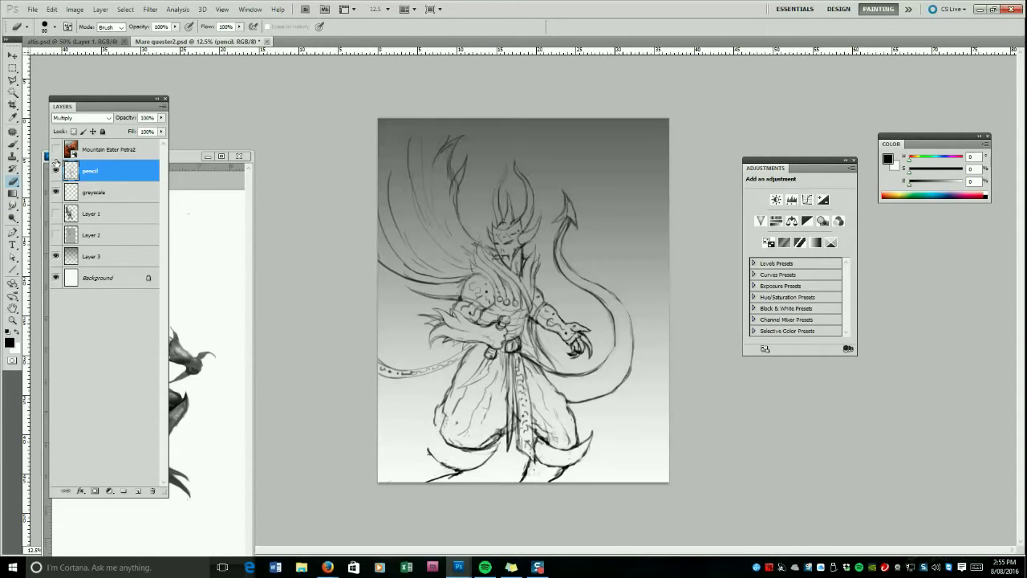
key(b)
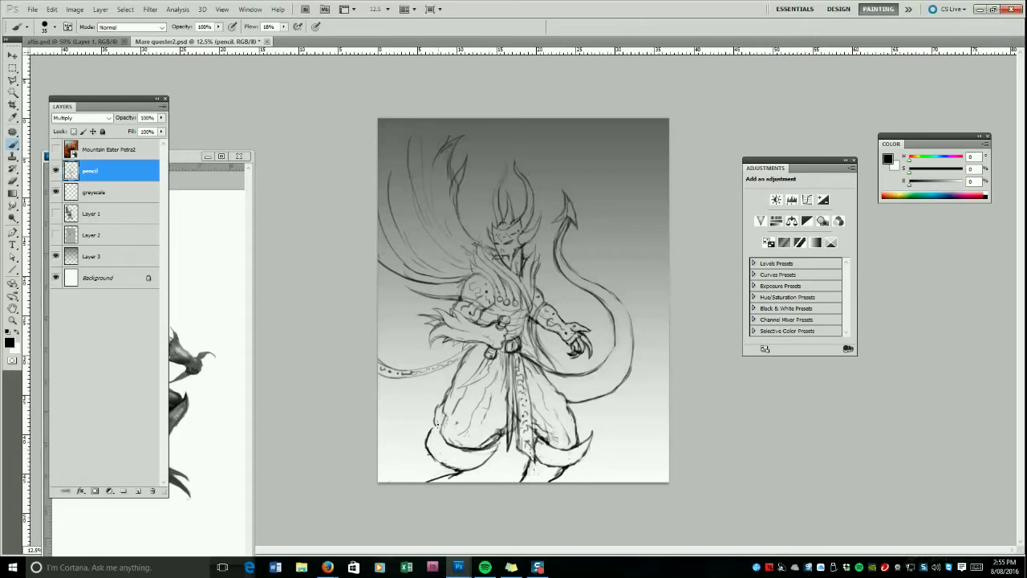
Draw the left boot and shin lines on the pencil layer and move the Layers panel off the reference figure.
drag(443, 425, 425, 437)
drag(123, 106, 178, 396)
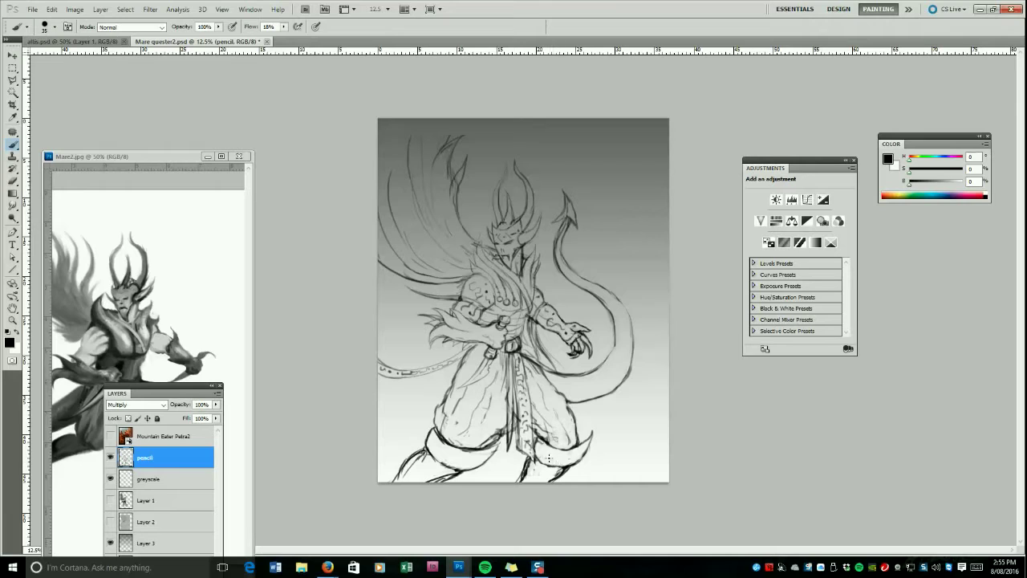
Sketch darker strokes along the upper-left wing tip of the figure and adjust the brush size.
drag(430, 165, 457, 118)
key(alt+Tab)
key(bracketleft)
key(bracketleft)
key(bracketleft)
key(alt+Tab)
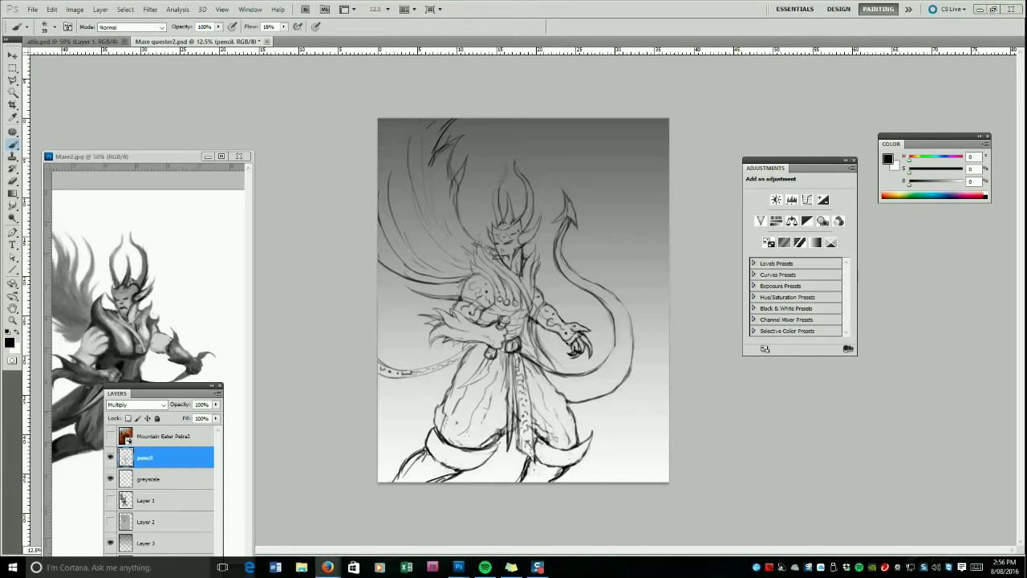
Switch to Spotify, skip to the next song and return to the painting in Photoshop.
click(484, 568)
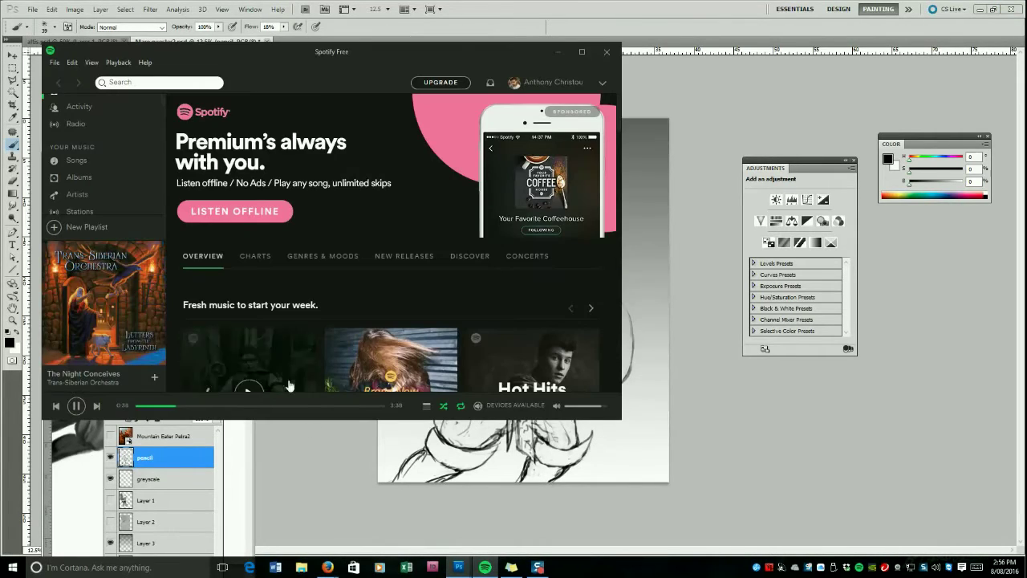
click(97, 406)
click(784, 475)
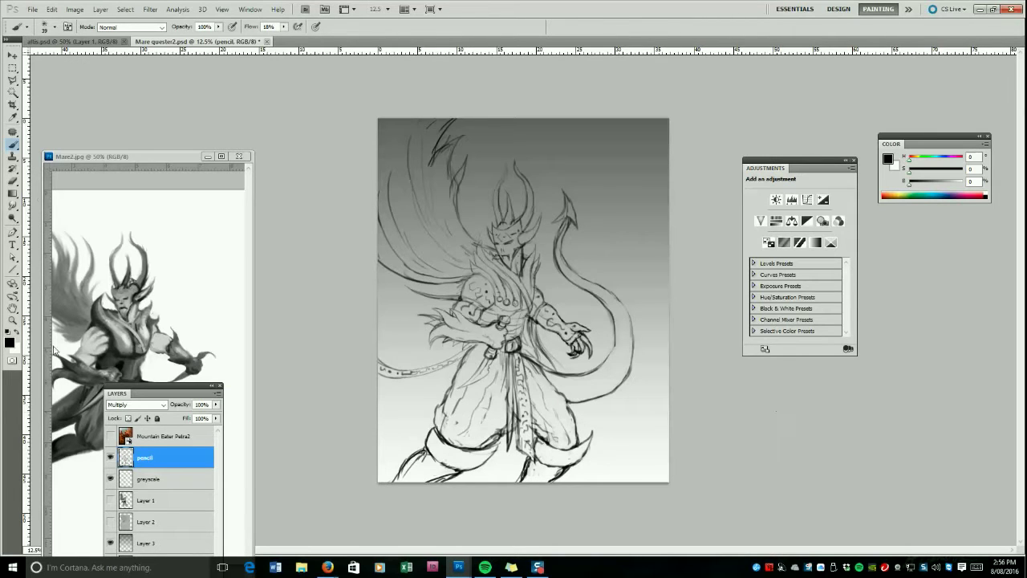
Erase the rough left shin lines and the stray lines around the upper-left wing tip and the tail.
key(e)
mouse_move(396, 466)
mouse_down()
mouse_move(420, 451)
mouse_move(395, 479)
mouse_move(417, 453)
mouse_up()
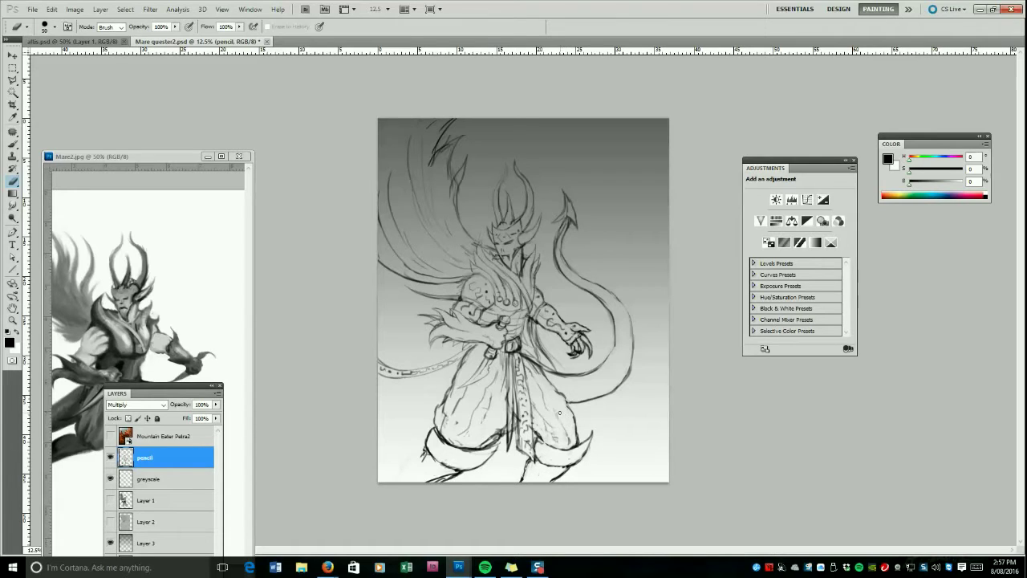
key(bracketright)
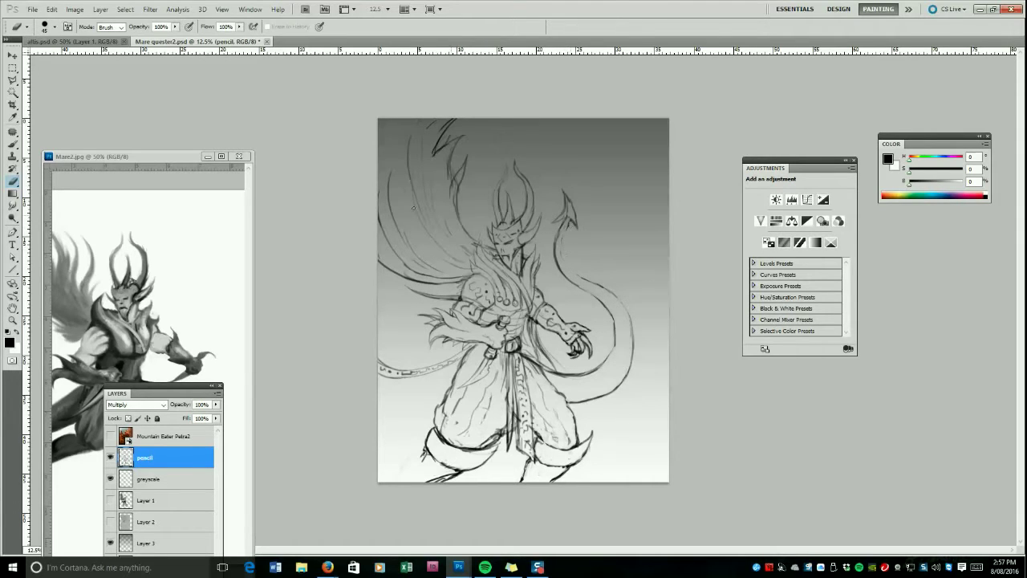
Redraw the outline of the right-hand tail curve and the left shin, and erase the stray marks beside the shin.
key(b)
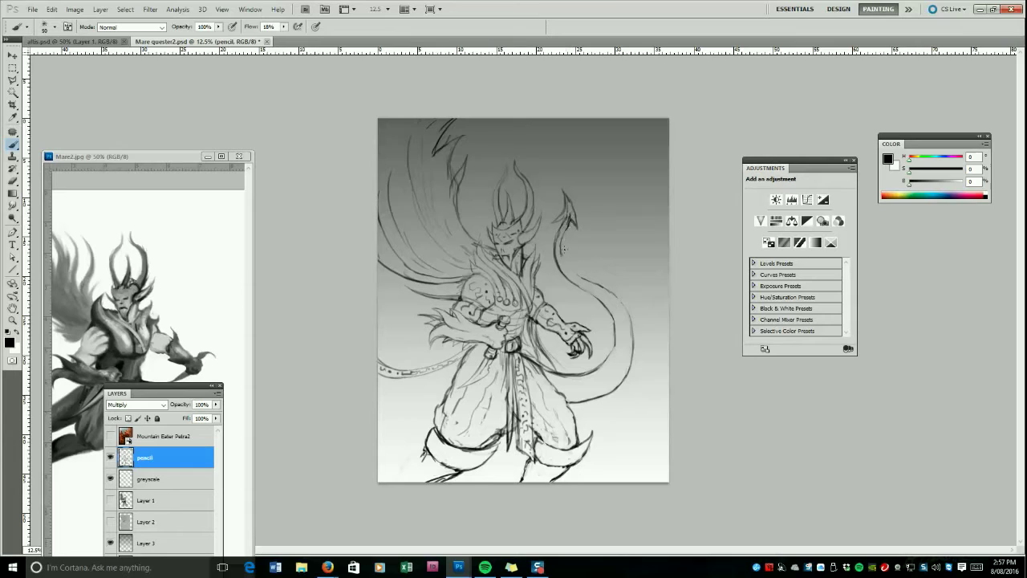
mouse_move(610, 295)
mouse_down()
mouse_move(629, 315)
mouse_move(634, 368)
mouse_up()
mouse_move(417, 472)
mouse_down()
mouse_move(427, 449)
mouse_move(428, 463)
mouse_move(406, 481)
mouse_up()
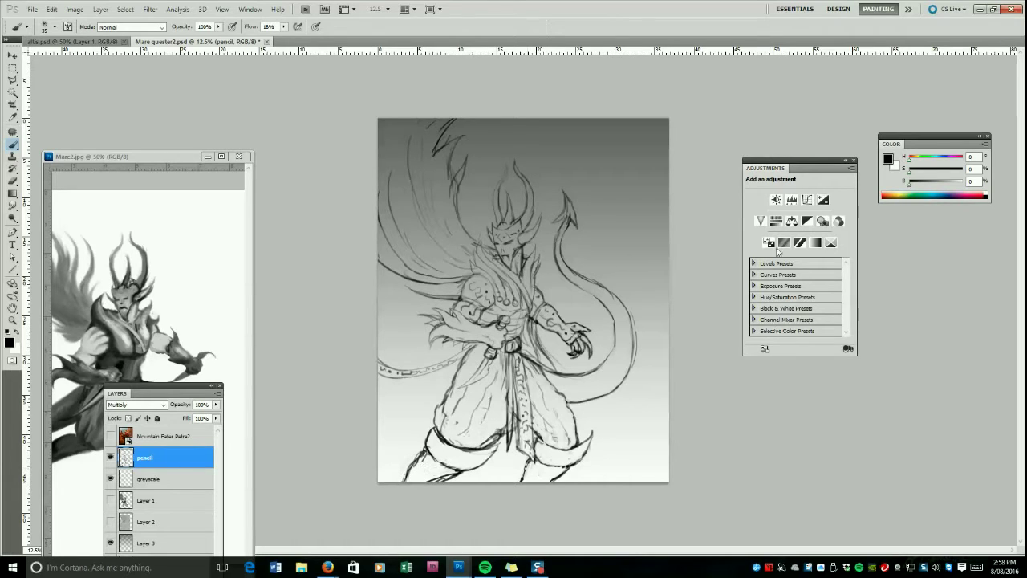
key(e)
drag(405, 471, 404, 481)
key(alt+Tab)
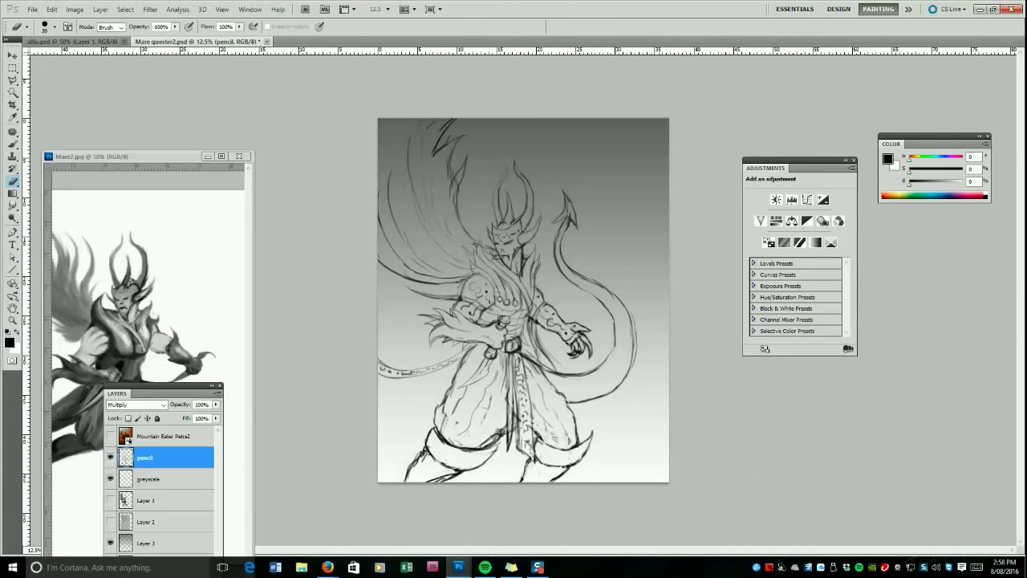
Adjust the brush options in the Brush settings and return to the Brush tool.
key(F5)
click(753, 371)
click(770, 320)
drag(748, 285, 683, 137)
key(F5)
key(b)
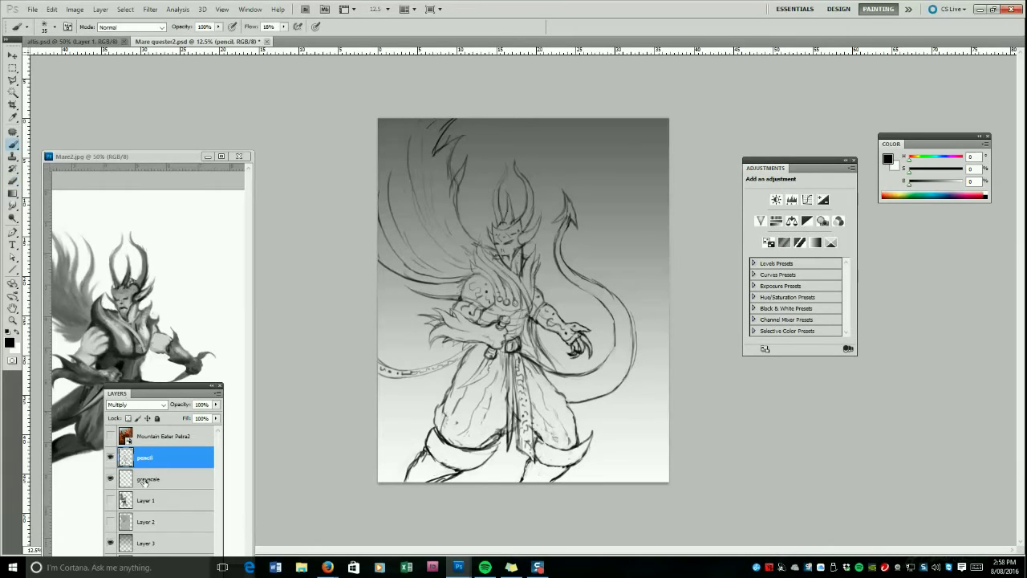
Block in the figure's collar and chest on the greyscale layer with a 150 px brush in dark grey at 31% brightness.
key(alt+bracketleft)
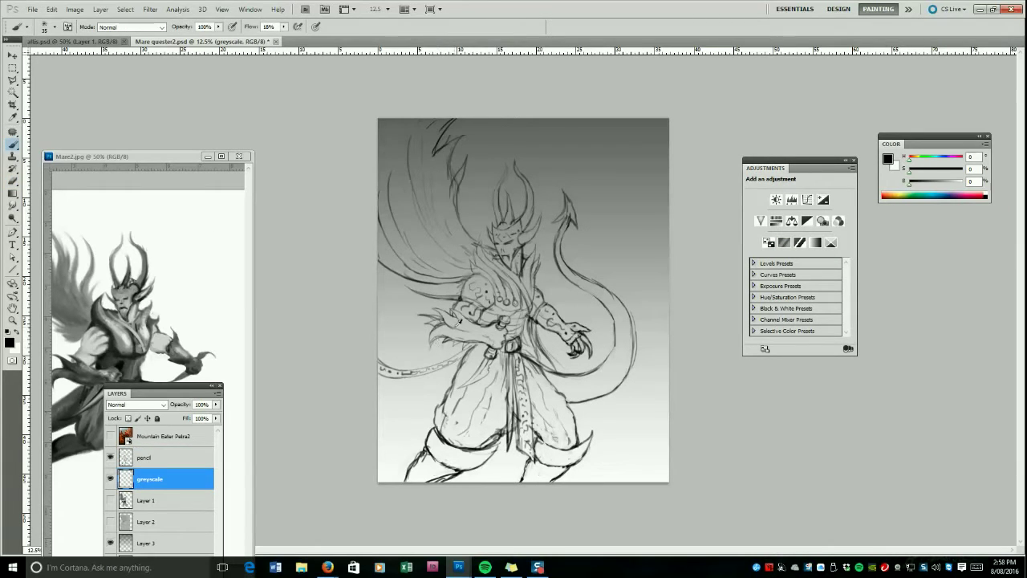
click(916, 184)
key(bracketright)
key(bracketright)
key(bracketright)
key(bracketright)
key(bracketright)
key(bracketright)
key(bracketright)
key(bracketright)
key(bracketright)
key(bracketright)
drag(493, 271, 518, 309)
click(920, 184)
click(925, 184)
mouse_move(486, 262)
mouse_down()
mouse_move(516, 281)
mouse_move(521, 297)
mouse_move(505, 297)
mouse_up()
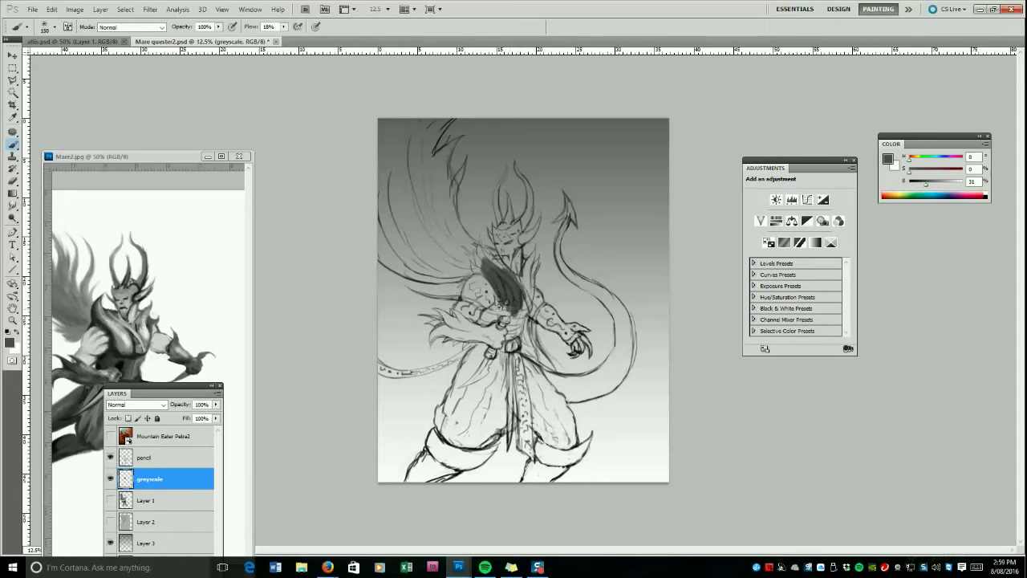
key(alt+Tab)
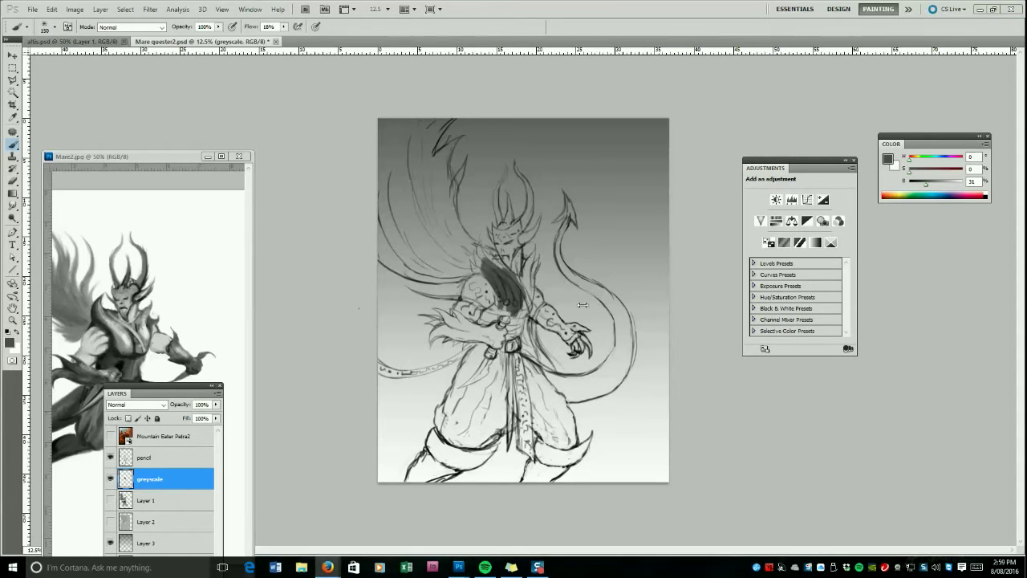
Paint pale cloud patches on Layer 3 behind the lower-left tail and beside the horns with a large brush in sampled light grey.
click(144, 521)
click(155, 542)
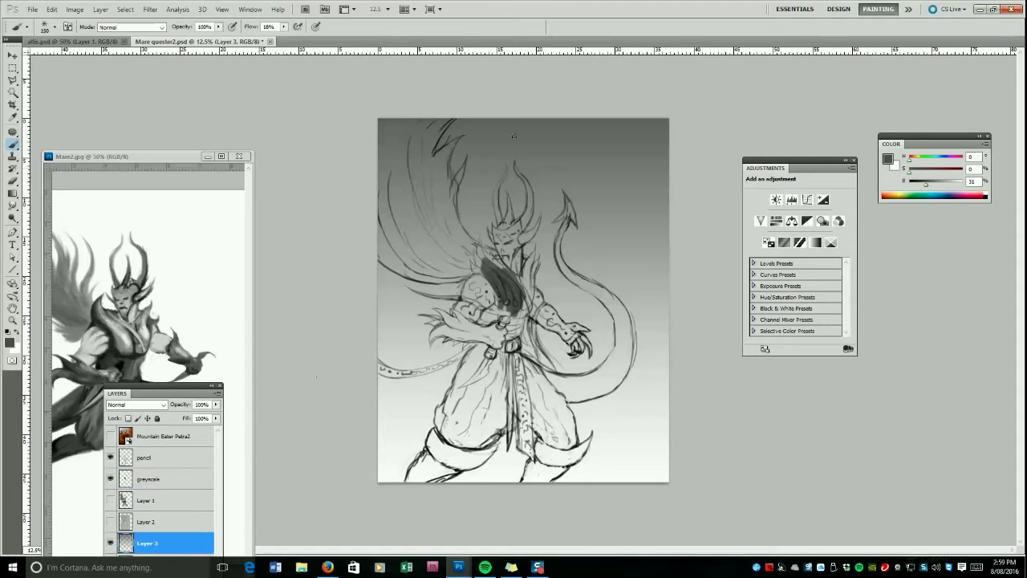
alt+click(393, 426)
key(])
key(])
key(])
key(])
key(])
key(])
key(])
key(])
key(])
key(])
drag(404, 360, 438, 351)
drag(477, 197, 488, 221)
key(ctrl+z)
click(475, 199)
Extend the pale clouds on Layer 3 behind the tail tip and above the figure's head using sampled greys.
mouse_move(546, 185)
mouse_down()
mouse_move(573, 197)
mouse_move(538, 232)
mouse_move(619, 183)
mouse_move(549, 248)
mouse_move(597, 221)
mouse_move(572, 196)
mouse_move(561, 157)
mouse_move(624, 200)
mouse_up()
alt+click(599, 240)
mouse_move(472, 195)
mouse_down()
mouse_move(462, 151)
mouse_move(452, 173)
mouse_move(452, 116)
mouse_move(477, 205)
mouse_move(499, 170)
mouse_up()
alt+click(458, 152)
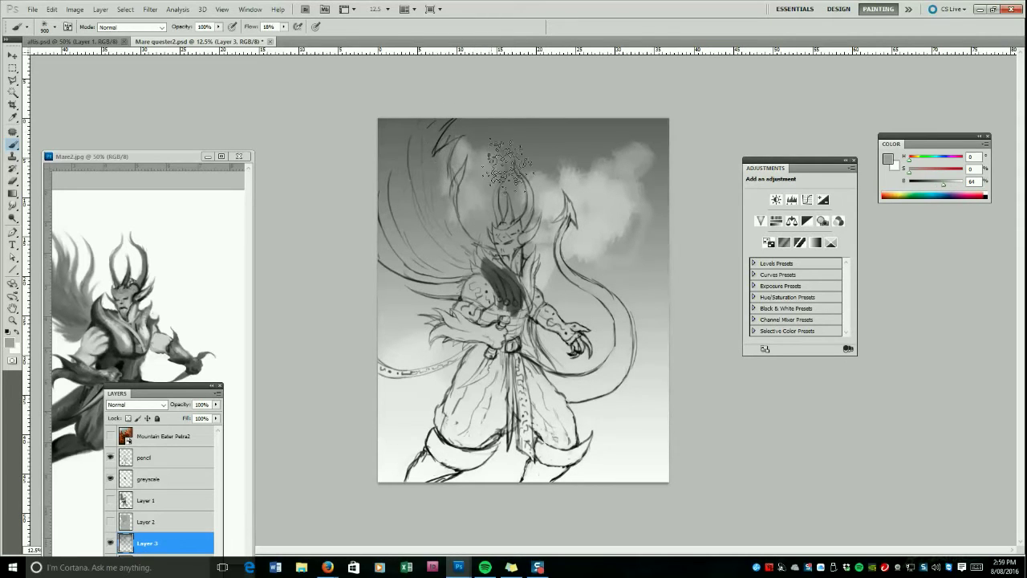
Shade the figure's face and upper body on the greyscale layer with a smaller brush and sampled greys.
click(137, 481)
alt+click(485, 266)
key(bracketleft)
key(bracketleft)
key(bracketleft)
key(bracketleft)
key(bracketleft)
key(bracketleft)
key(bracketleft)
key(bracketleft)
key(bracketleft)
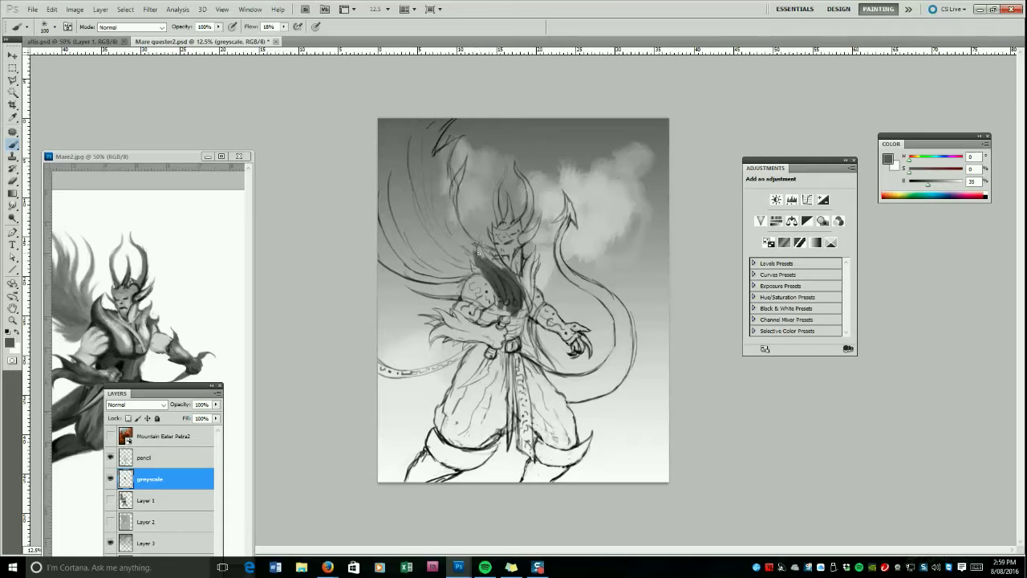
mouse_move(505, 249)
mouse_down()
mouse_move(514, 232)
mouse_move(506, 254)
mouse_up()
alt+click(542, 228)
click(956, 185)
mouse_move(545, 308)
mouse_down()
mouse_move(552, 314)
mouse_move(527, 301)
mouse_up()
Block in the large left wing with an enlarged brush in sampled grey and undo the last stroke.
alt+click(505, 284)
key(bracketright)
key(bracketright)
mouse_move(499, 263)
mouse_down()
mouse_move(380, 190)
mouse_move(424, 242)
mouse_move(407, 138)
mouse_up()
alt+click(475, 265)
alt+click(454, 256)
key(ctrl+z)
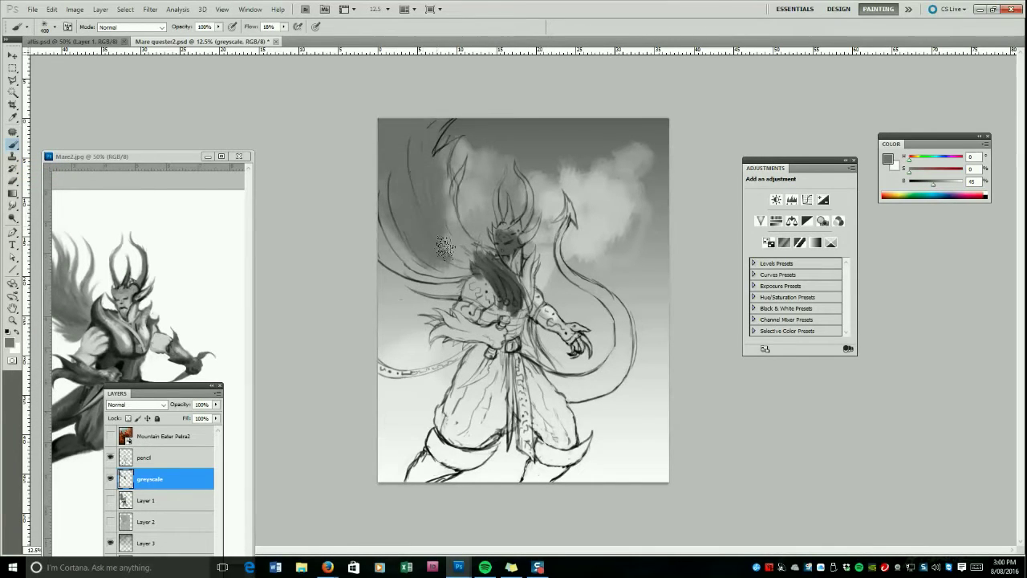
Fill the left trouser leg with sampled dark grey on the greyscale layer.
alt+click(503, 236)
mouse_move(475, 419)
mouse_down()
mouse_move(494, 361)
mouse_move(473, 353)
mouse_move(440, 421)
mouse_up()
alt+click(505, 294)
key(bracketleft)
key(bracketleft)
key(bracketleft)
click(134, 460)
key(alt+bracketleft)
mouse_move(451, 401)
mouse_down()
mouse_move(446, 423)
mouse_move(474, 361)
mouse_move(458, 389)
mouse_up()
Block in the lower curve of the right-hand tail and the left forearm with dark grey.
key(bracketright)
mouse_move(550, 381)
mouse_down()
mouse_move(574, 385)
mouse_move(627, 331)
mouse_up()
key(bracketleft)
key(bracketleft)
mouse_move(456, 330)
mouse_down()
mouse_move(500, 335)
mouse_move(486, 373)
mouse_move(460, 388)
mouse_up()
alt+click(568, 278)
key(bracketleft)
key(bracketleft)
key(bracketleft)
key(bracketleft)
key(bracketleft)
key(bracketleft)
alt+click(491, 352)
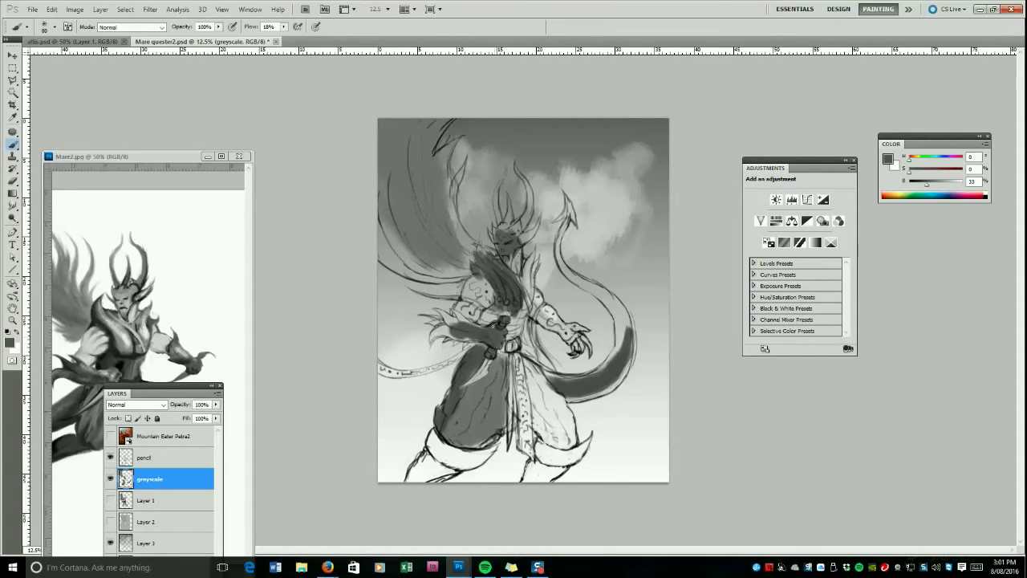
Deepen the shading on the left trouser leg and fill the right trouser leg with sampled grey.
alt+click(454, 330)
key(bracketright)
drag(457, 389, 466, 387)
key(bracketright)
key(bracketright)
key(bracketright)
mouse_move(502, 354)
mouse_down()
mouse_move(508, 402)
mouse_move(510, 358)
mouse_move(500, 420)
mouse_move(508, 416)
mouse_move(473, 446)
mouse_up()
mouse_move(525, 366)
mouse_down()
mouse_move(572, 395)
mouse_move(543, 383)
mouse_move(554, 413)
mouse_move(531, 372)
mouse_move(567, 437)
mouse_move(531, 383)
mouse_up()
Fill the rest of the right-hand tail with sampled mid grey using a larger brush.
alt+click(543, 383)
key(bracketright)
key(bracketright)
key(bracketright)
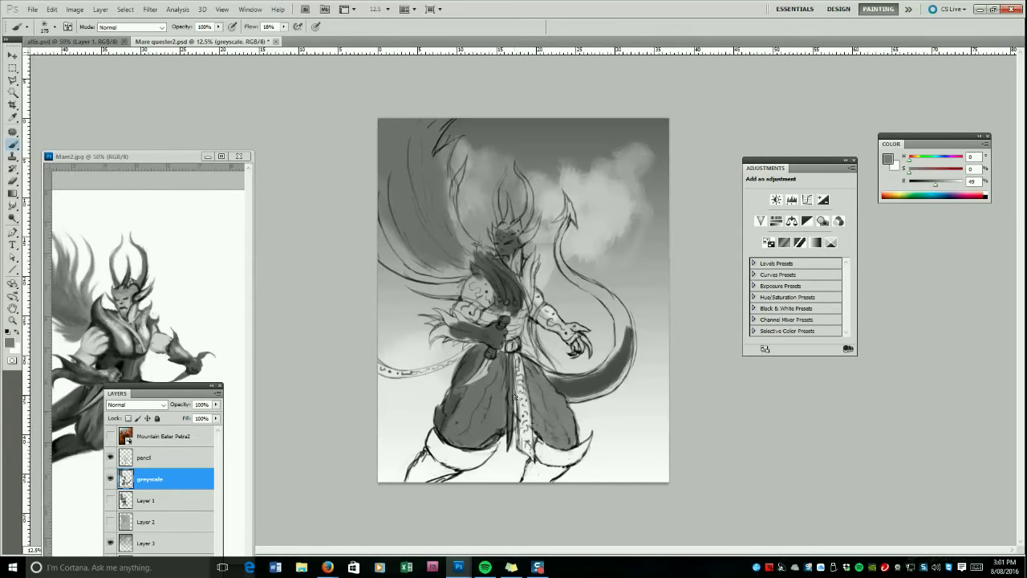
mouse_move(609, 363)
mouse_down()
mouse_move(608, 296)
mouse_move(565, 261)
mouse_move(618, 342)
mouse_move(621, 325)
mouse_move(624, 349)
mouse_move(583, 388)
mouse_up()
Shade the figure's torso and hand with the dark grey sampled from the tail.
alt+click(583, 388)
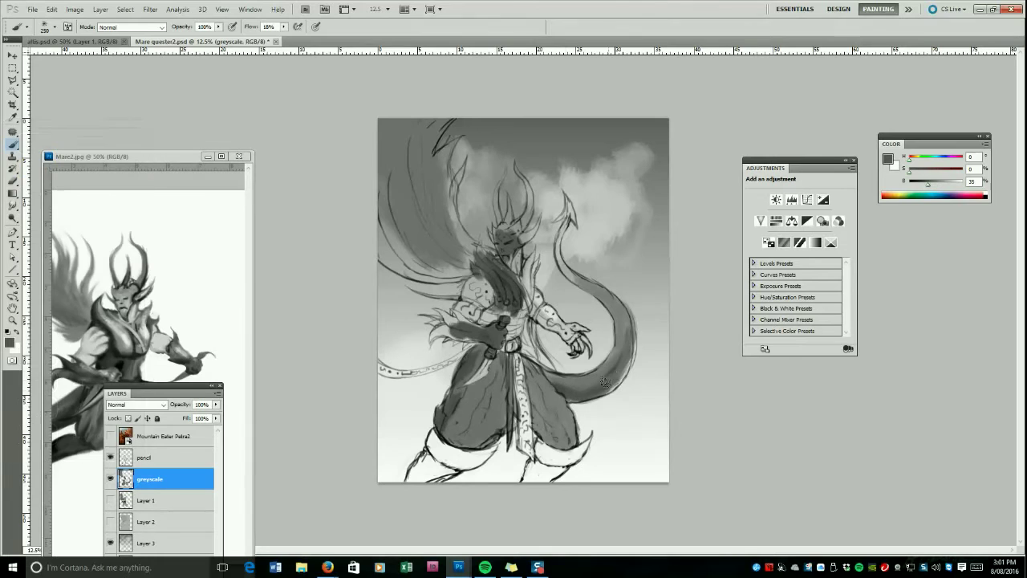
mouse_move(487, 315)
mouse_down()
mouse_move(513, 313)
mouse_move(510, 335)
mouse_move(521, 317)
mouse_move(525, 278)
mouse_up()
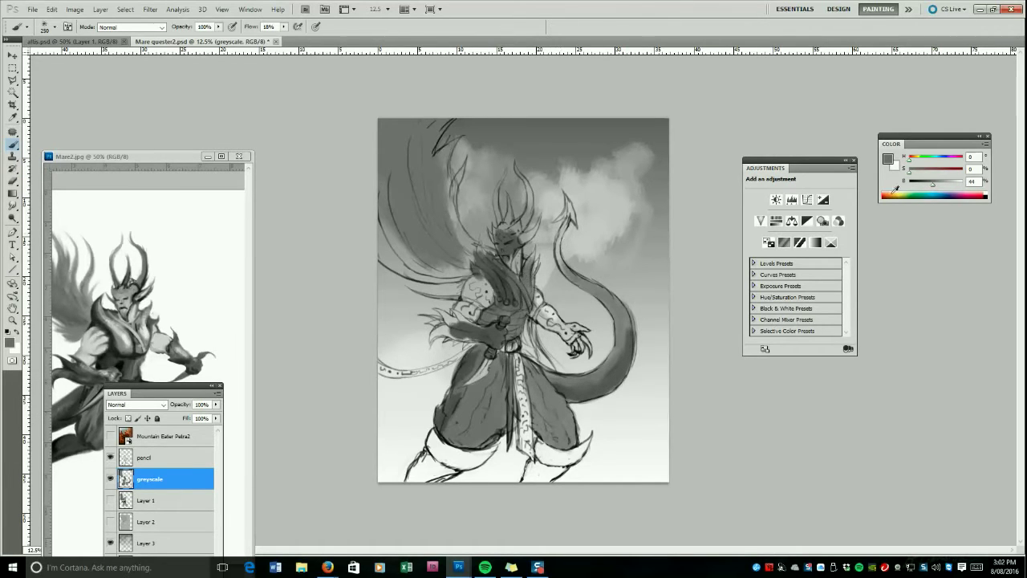
alt+click(470, 366)
mouse_move(472, 350)
mouse_down()
mouse_move(438, 367)
mouse_move(374, 369)
mouse_move(415, 372)
mouse_move(470, 337)
mouse_move(454, 319)
mouse_up()
key(ctrl+z)
Shade the hanging belt sash with a smaller brush and blend the chest and collar with sampled grey.
key(bracketleft)
key(bracketleft)
key(bracketleft)
mouse_move(536, 319)
mouse_down()
mouse_move(542, 352)
mouse_move(532, 320)
mouse_move(537, 357)
mouse_move(535, 338)
mouse_move(513, 378)
mouse_move(532, 382)
mouse_move(517, 374)
mouse_move(529, 451)
mouse_up()
alt+click(520, 346)
key(bracketright)
key(bracketright)
key(bracketright)
mouse_move(500, 288)
mouse_down()
mouse_move(482, 272)
mouse_move(480, 247)
mouse_move(484, 259)
mouse_up()
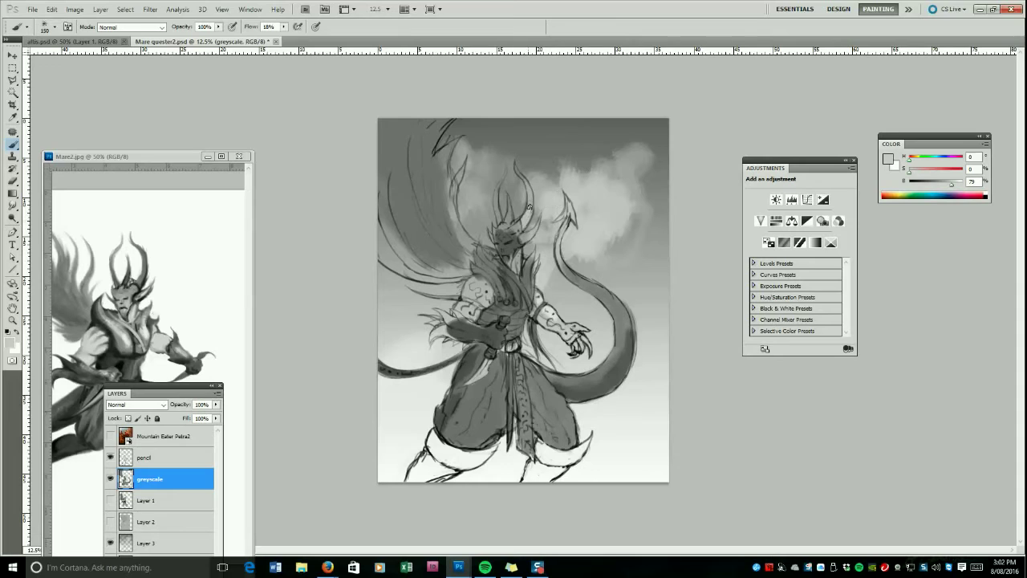
Shade the head and the base of the horns with sampled dark grey and a 100 px brush.
alt+click(517, 227)
mouse_move(515, 228)
mouse_down()
mouse_move(499, 232)
mouse_move(497, 190)
mouse_up()
key(bracketleft)
key(bracketleft)
click(327, 568)
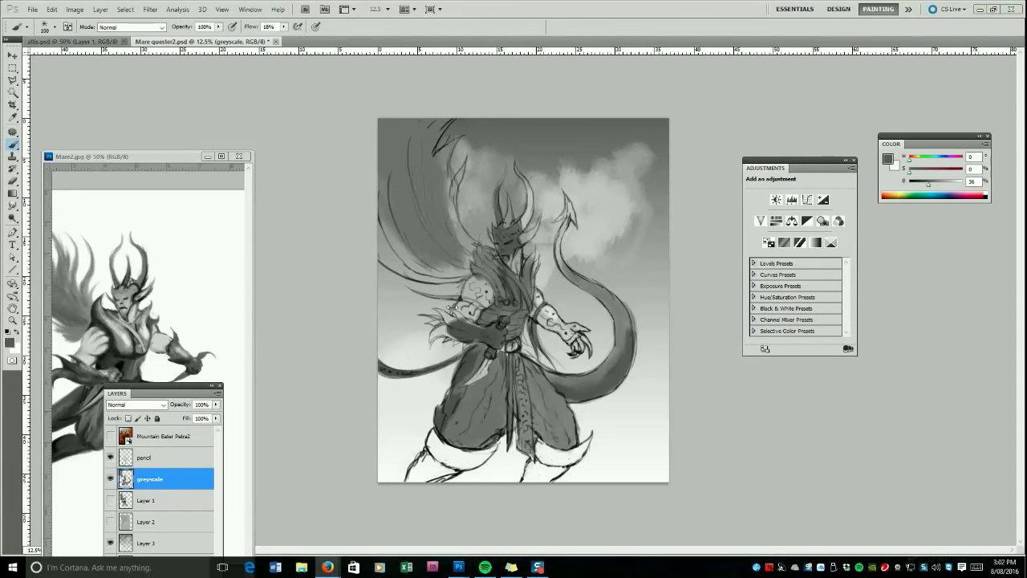
click(562, 224)
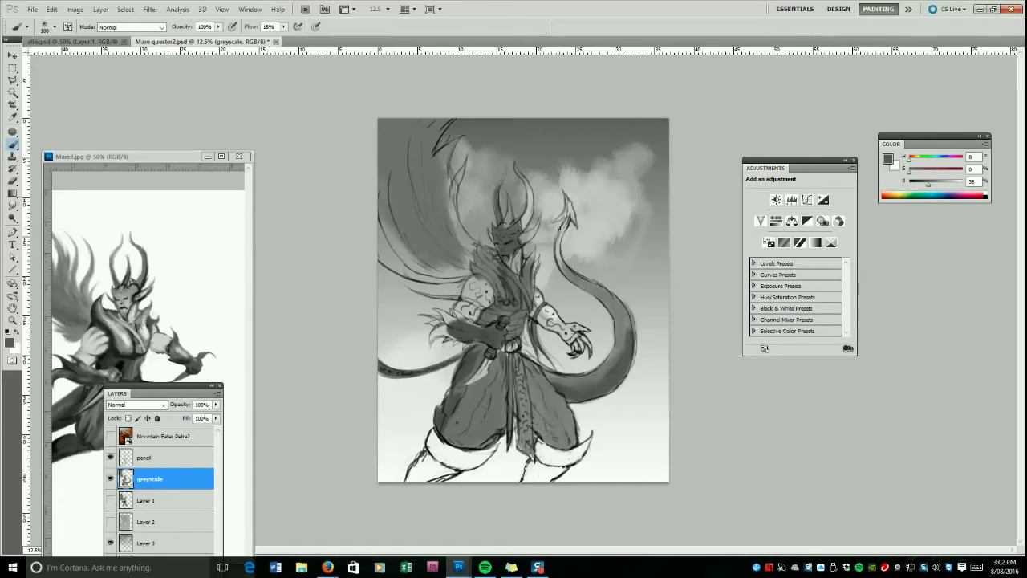
Move Layer 3 up in the layer stack, directly beneath the greyscale layer.
click(149, 499)
drag(149, 541, 152, 491)
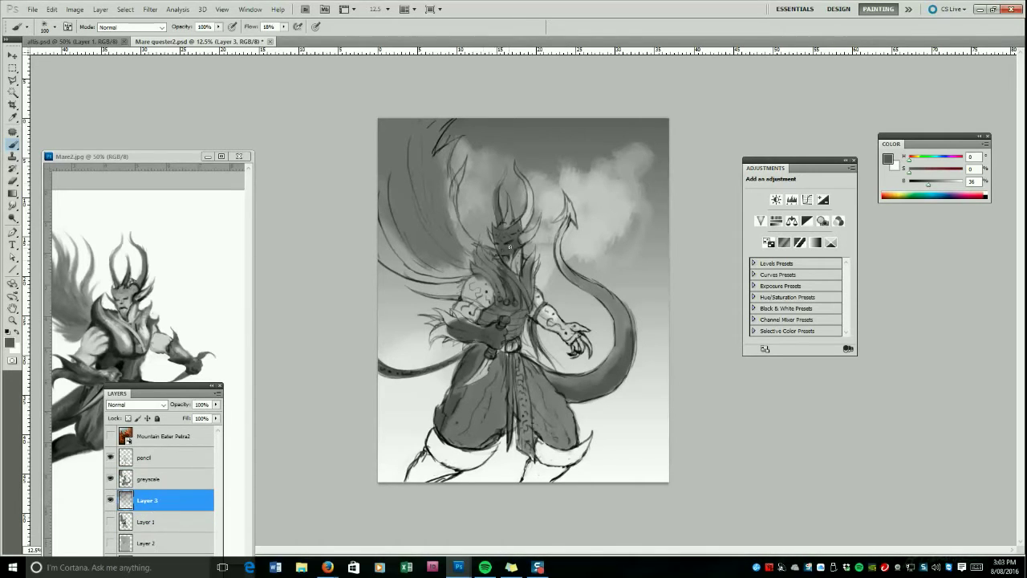
Lighten the Layer 3 background beside the head and shoulders with a brighter grey and a progressively larger brush.
click(954, 184)
key(bracketright)
mouse_move(475, 225)
mouse_down()
mouse_move(451, 240)
mouse_move(467, 228)
mouse_move(489, 246)
mouse_move(475, 194)
mouse_up()
click(961, 185)
key(bracketright)
key(bracketright)
key(bracketright)
key(bracketright)
key(bracketright)
key(bracketright)
mouse_move(554, 233)
mouse_down()
mouse_move(536, 214)
mouse_move(550, 233)
mouse_move(541, 261)
mouse_up()
Brush broad strokes of sampled grey over the clouds and upper sky, and lighten the area inside the tail's curve.
key(bracketright)
key(bracketright)
key(bracketright)
key(bracketright)
key(bracketright)
key(bracketright)
drag(594, 224, 584, 165)
alt+click(572, 165)
mouse_move(562, 159)
mouse_down()
mouse_move(559, 112)
mouse_move(495, 140)
mouse_move(484, 111)
mouse_up()
mouse_move(604, 126)
mouse_down()
mouse_move(621, 150)
mouse_move(619, 225)
mouse_up()
key(bracketleft)
alt+click(565, 330)
mouse_move(566, 287)
mouse_down()
mouse_move(576, 307)
mouse_move(563, 298)
mouse_up()
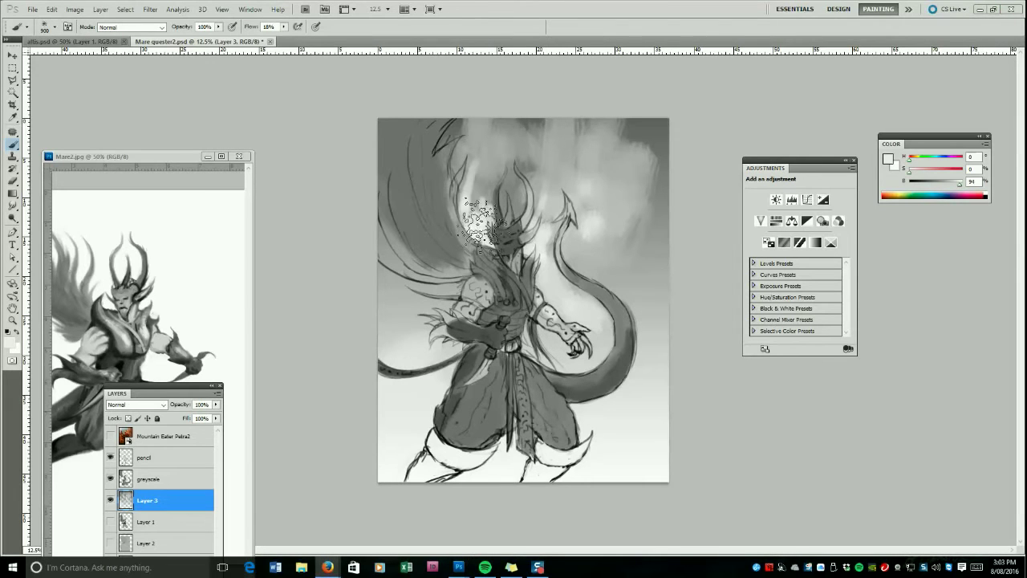
Brighten the background around the horns, tail tip and wing edge with sampled light grey and a brush of about 1000 px.
click(13, 144)
alt+click(489, 195)
key(bracketright)
key(bracketright)
mouse_move(511, 191)
mouse_down()
mouse_move(512, 160)
mouse_move(508, 207)
mouse_move(513, 221)
mouse_move(532, 189)
mouse_move(569, 305)
mouse_move(588, 229)
mouse_move(569, 269)
mouse_move(604, 309)
mouse_move(640, 249)
mouse_move(633, 222)
mouse_up()
key(bracketleft)
key(bracketleft)
key(bracketleft)
key(bracketright)
key(bracketright)
mouse_move(475, 233)
mouse_down()
mouse_move(465, 194)
mouse_move(474, 110)
mouse_up()
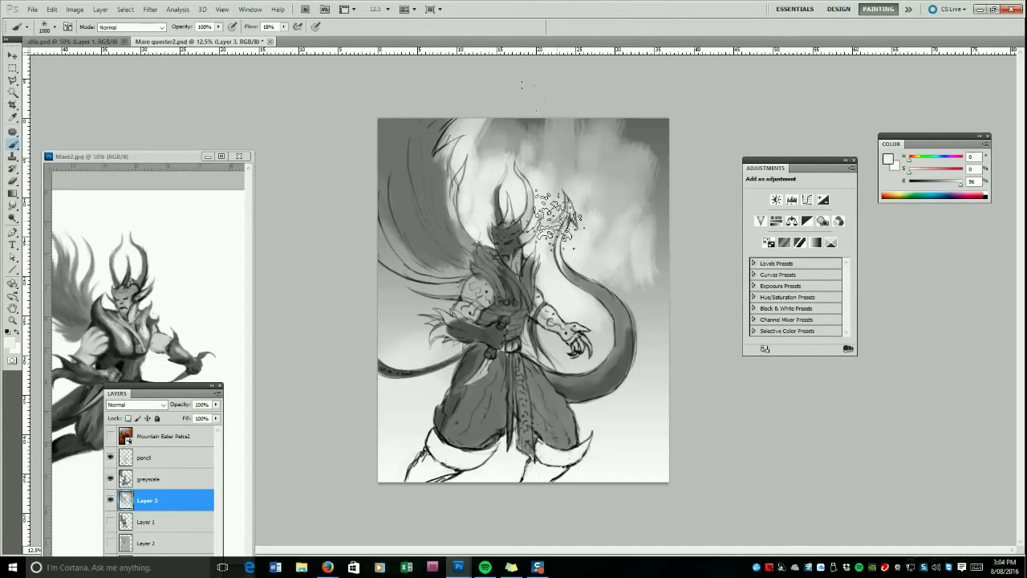
On the greyscale layer, fill the boots and lower legs with sampled mid grey at 54% brightness.
click(161, 479)
alt+click(512, 225)
key(bracketleft)
key(bracketleft)
key(bracketleft)
key(bracketleft)
key(bracketleft)
key(bracketleft)
key(bracketleft)
key(bracketleft)
key(bracketleft)
key(bracketleft)
key(bracketleft)
key(bracketleft)
key(bracketleft)
key(bracketleft)
key(bracketleft)
key(bracketleft)
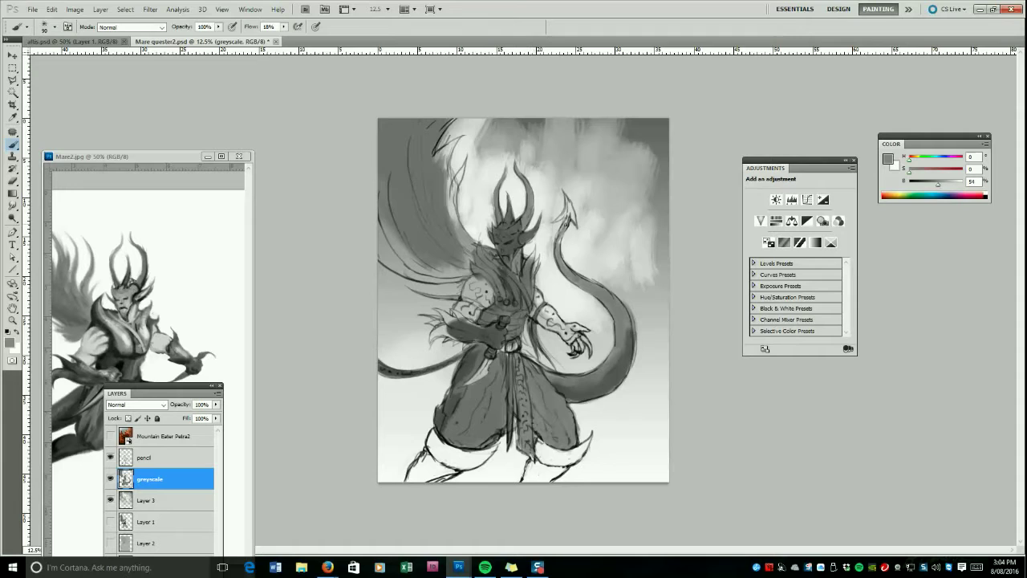
key(])
key(])
key(])
key(])
mouse_move(435, 439)
mouse_down()
mouse_move(455, 459)
mouse_move(480, 453)
mouse_move(429, 456)
mouse_move(445, 471)
mouse_move(542, 480)
mouse_up()
key(bracketright)
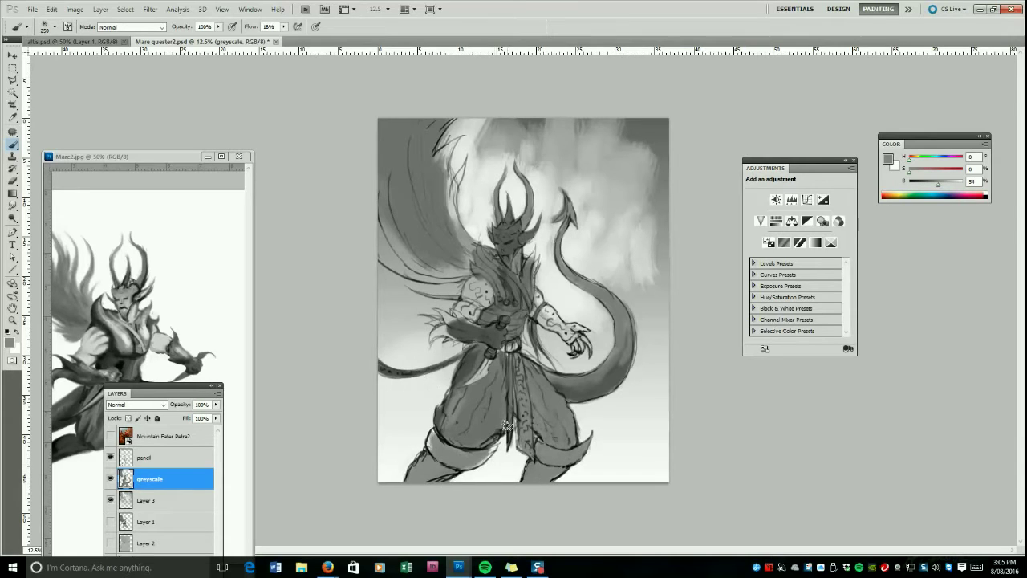
Paint the tattooed arms with sampled light grey at 89% brightness and stroke lightly along the tail.
alt+click(467, 295)
drag(467, 296, 561, 332)
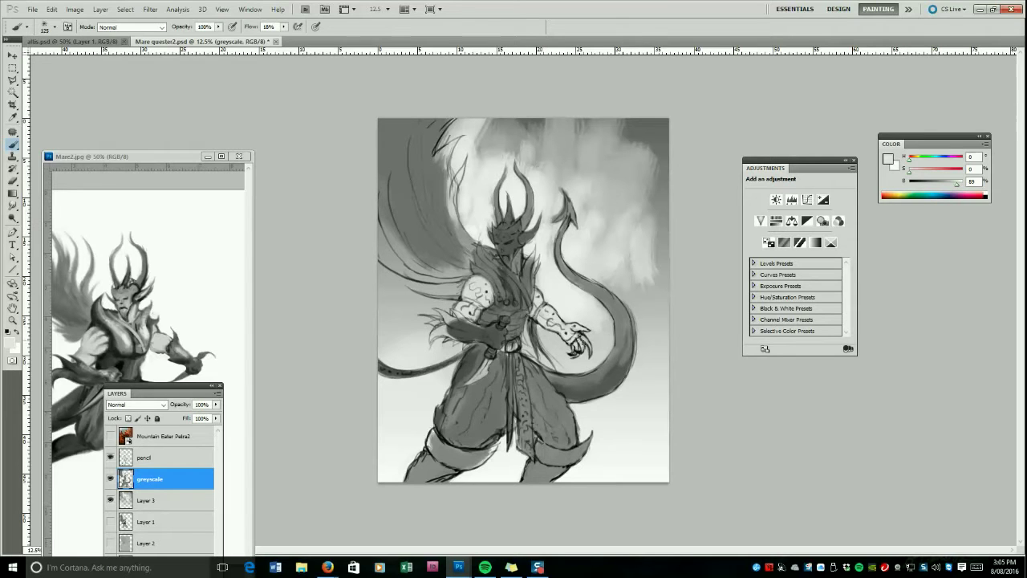
drag(560, 259, 629, 326)
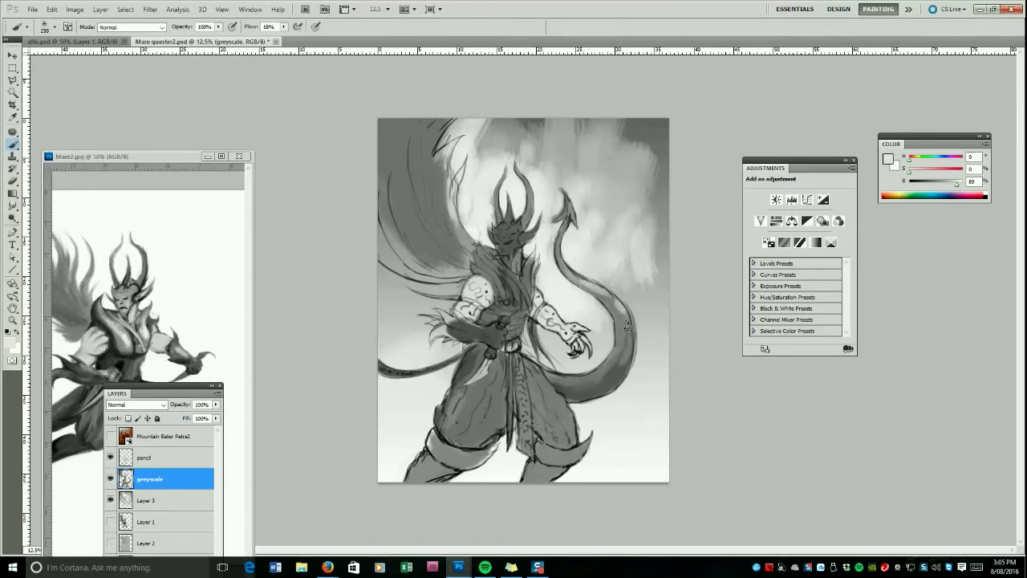
Highlight the face with sampled grey at 71% brightness and shade the lower wing feathers with a darker grey.
alt+click(529, 237)
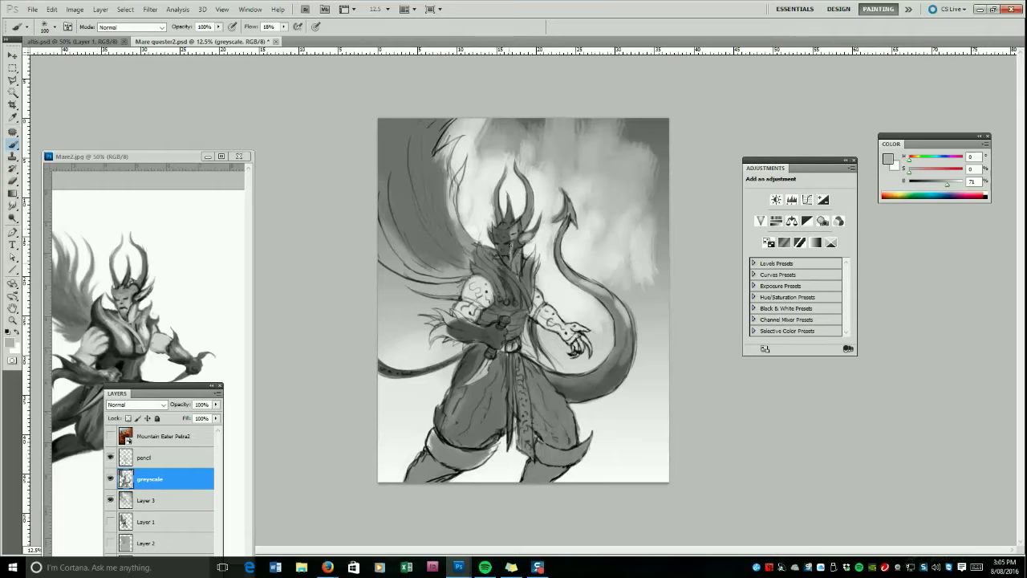
mouse_move(446, 232)
mouse_down()
mouse_move(468, 254)
mouse_move(440, 275)
mouse_move(461, 298)
mouse_up()
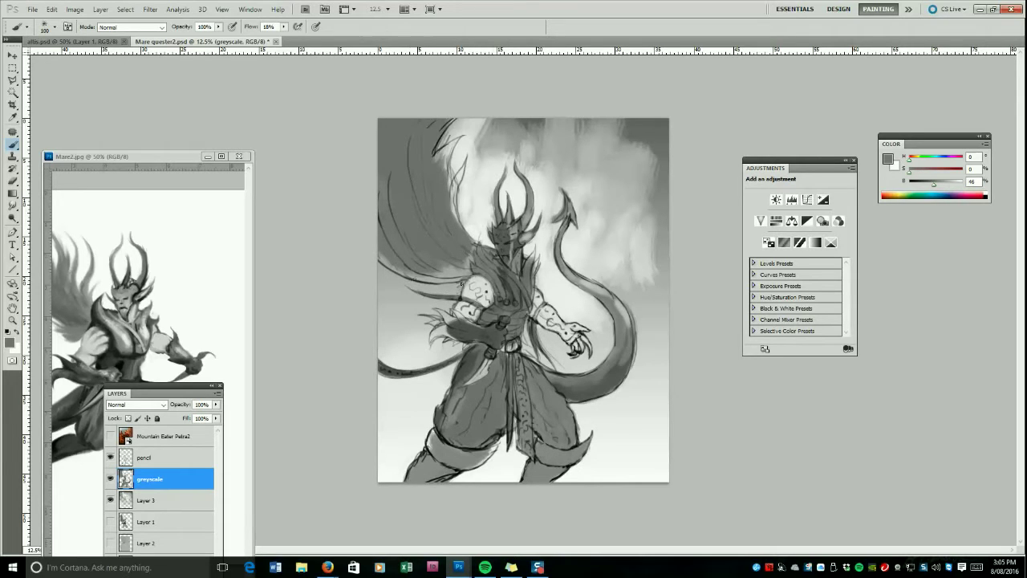
alt+click(480, 348)
On Layer 3, brighten the sky above and between the horns with sampled light grey and a 1200 px brush.
click(171, 498)
alt+click(549, 177)
key(bracketright)
key(bracketright)
key(bracketright)
key(bracketright)
key(bracketright)
key(bracketright)
key(bracketright)
key(bracketright)
key(bracketright)
key(bracketright)
key(bracketright)
key(bracketright)
key(bracketright)
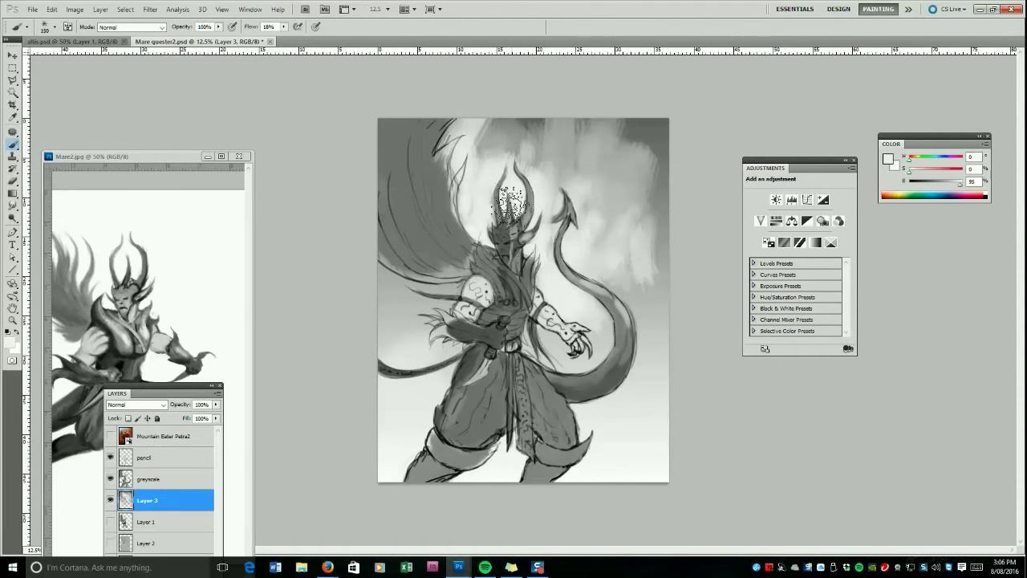
drag(520, 140, 505, 160)
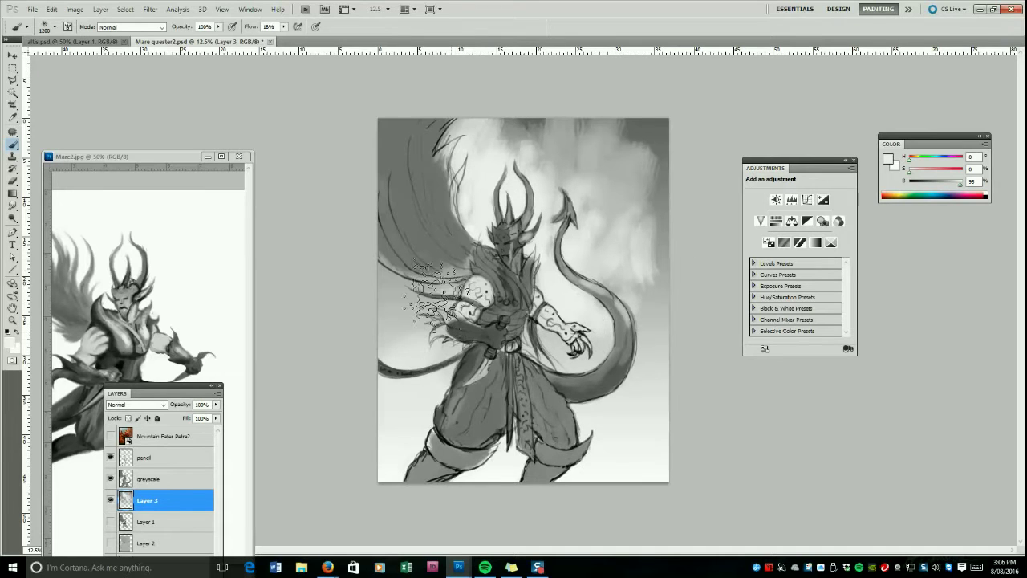
alt+click(568, 145)
drag(517, 203, 509, 172)
Darken the sky above and behind the tail with a sampled darker grey and an enlarged brush.
alt+click(621, 321)
key(bracketright)
key(bracketright)
key(bracketright)
key(bracketright)
key(bracketright)
key(bracketright)
mouse_move(610, 74)
mouse_down()
mouse_move(672, 237)
mouse_move(557, 57)
mouse_up()
Blend the cloud strokes on Layer 3 into the surrounding sky with a very large Mixer Brush.
right_click(12, 145)
click(48, 175)
mouse_move(575, 143)
mouse_down()
mouse_move(601, 193)
mouse_move(592, 200)
mouse_move(640, 146)
mouse_move(678, 229)
mouse_move(658, 285)
mouse_move(647, 189)
mouse_move(646, 381)
mouse_move(628, 140)
mouse_move(574, 124)
mouse_up()
key(bracketright)
key(bracketright)
key(bracketright)
key(bracketright)
key(bracketright)
key(bracketright)
key(bracketright)
key(bracketright)
key(bracketright)
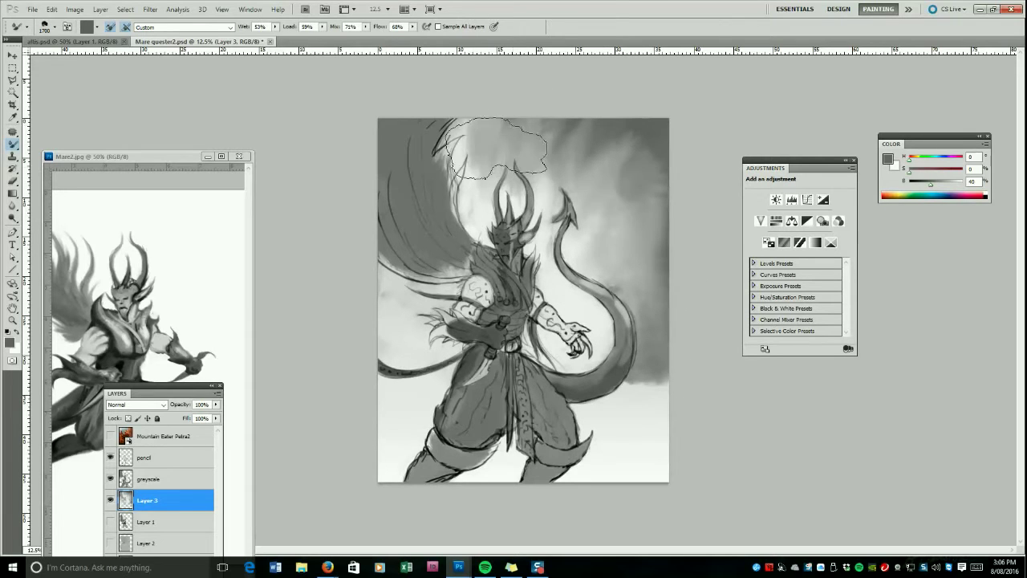
Set the foreground colour to white and the background colour to black, and return to the regular Brush tool.
key(d)
key(x)
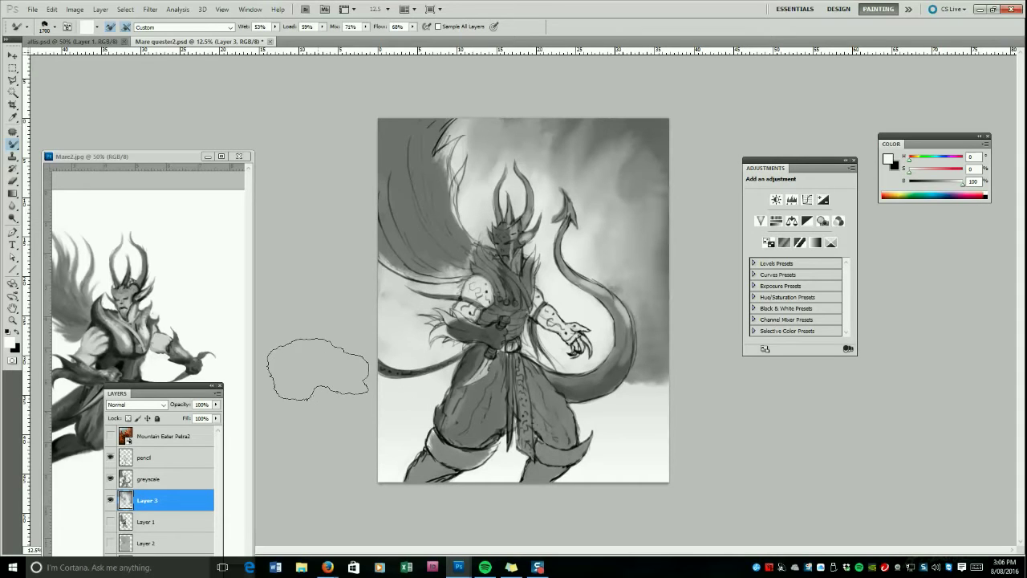
right_click(13, 144)
click(60, 144)
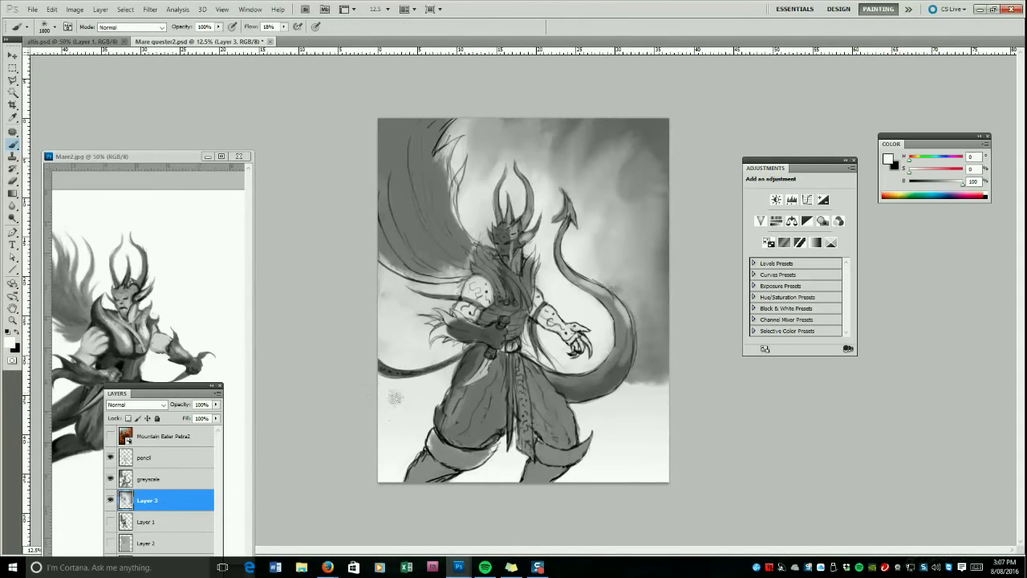
On the greyscale layer, darken the hanging belt sash with a small brush and a dark grey sampled from the figure.
click(171, 479)
key(bracketleft)
key(bracketleft)
key(bracketleft)
key(bracketleft)
key(bracketleft)
key(bracketleft)
key(bracketleft)
key(bracketleft)
key(bracketleft)
key(bracketleft)
key(bracketleft)
key(bracketleft)
key(bracketleft)
key(bracketleft)
key(bracketleft)
key(bracketleft)
key(bracketleft)
alt+click(444, 409)
mouse_move(516, 354)
mouse_down()
mouse_move(528, 448)
mouse_move(529, 416)
mouse_up()
Darken both boots and the tail beside the thigh with the dark grey at 34% brightness.
drag(431, 433, 491, 451)
key(bracketright)
mouse_move(435, 458)
mouse_down()
mouse_move(419, 477)
mouse_move(446, 468)
mouse_up()
mouse_move(538, 448)
mouse_down()
mouse_move(552, 459)
mouse_move(588, 445)
mouse_move(553, 477)
mouse_up()
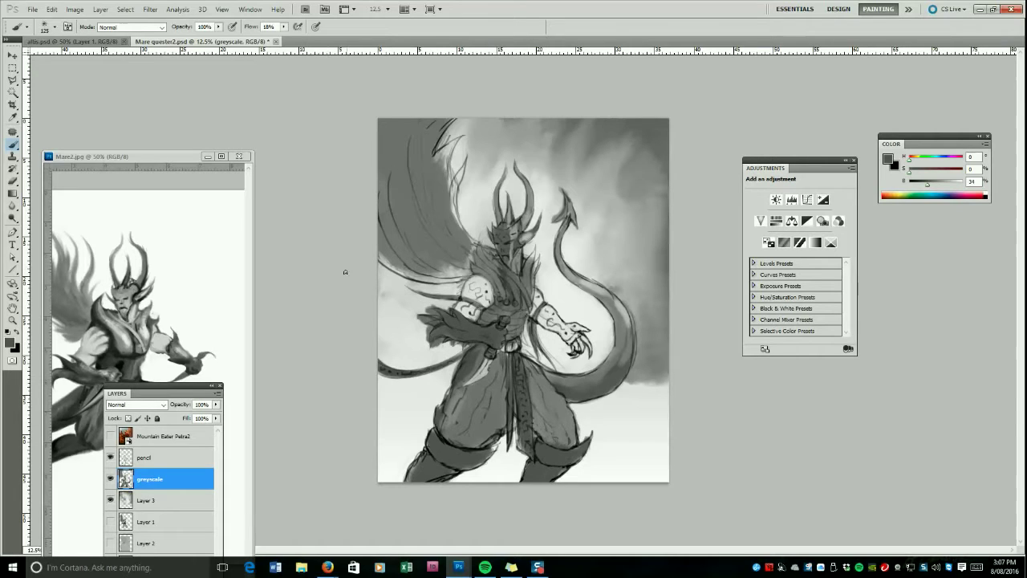
drag(560, 388, 576, 379)
key(bracketright)
On Layer 3, shade the background between the clawed arm and the tail with mid grey sampled from the sky and a larger brush.
alt+click(541, 321)
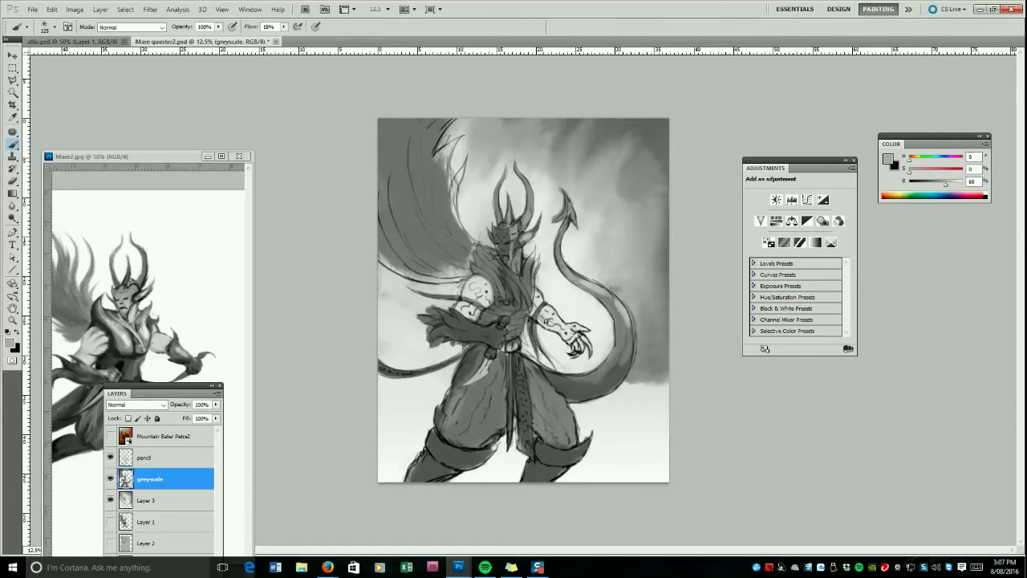
alt+click(647, 298)
click(138, 501)
key(bracketright)
key(bracketright)
key(bracketright)
key(bracketright)
key(bracketright)
key(bracketright)
key(bracketright)
key(bracketright)
key(bracketright)
key(bracketright)
drag(560, 350, 608, 328)
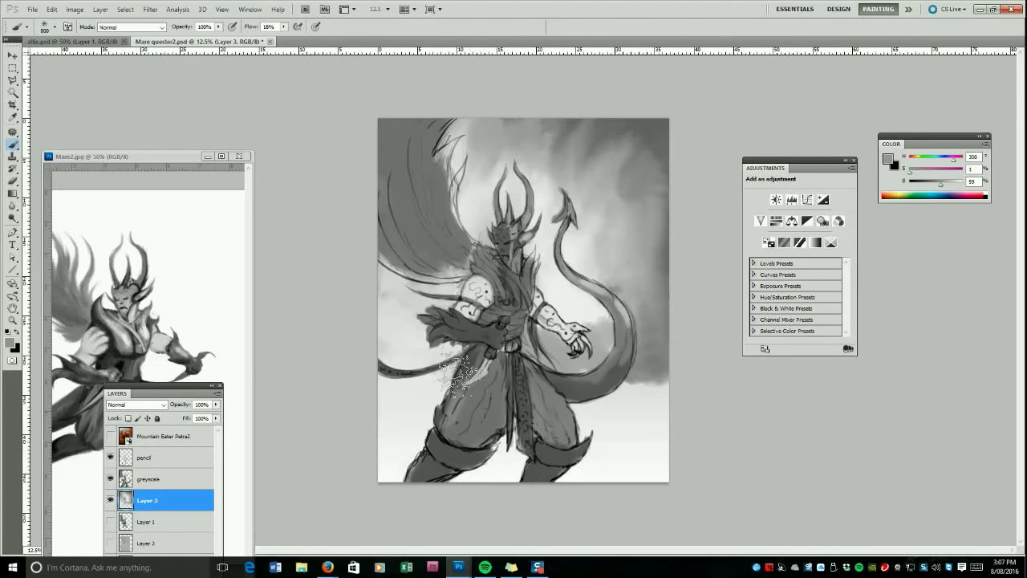
On Layer 3, cover the lower background around the legs and tail with mid grey at 59% brightness, enlarging the brush to 1500 px.
drag(464, 361, 402, 417)
drag(377, 369, 450, 365)
drag(386, 331, 400, 453)
key(bracketright)
key(bracketright)
key(bracketright)
key(bracketright)
key(bracketright)
key(bracketright)
key(bracketright)
mouse_move(482, 461)
mouse_down()
mouse_move(658, 429)
mouse_move(621, 469)
mouse_up()
mouse_move(638, 377)
mouse_down()
mouse_move(563, 415)
mouse_move(564, 360)
mouse_up()
drag(654, 433, 638, 465)
Brighten the background around the tail tip with light grey at 91% brightness sampled from the sky.
alt+click(562, 181)
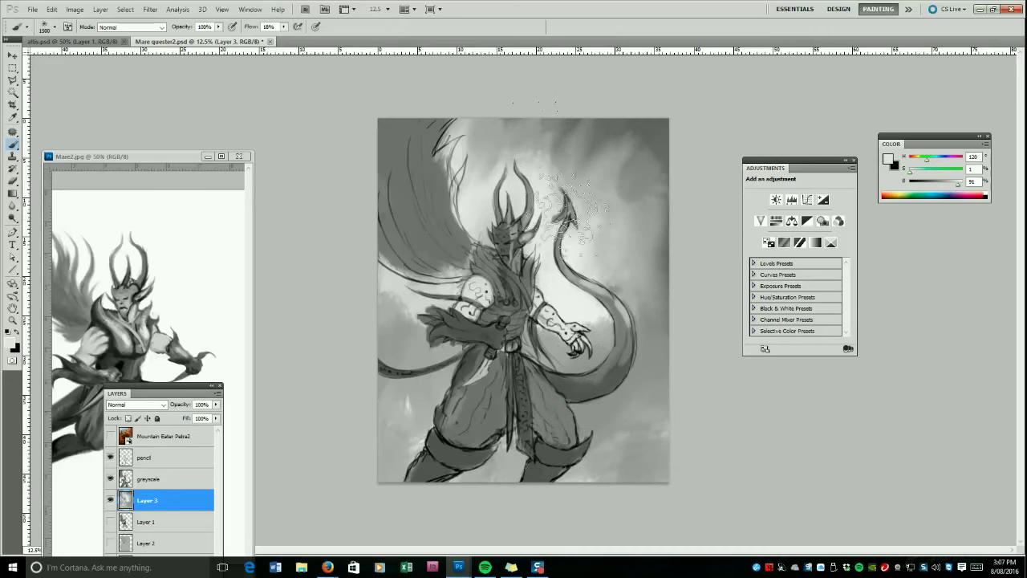
drag(554, 164, 589, 220)
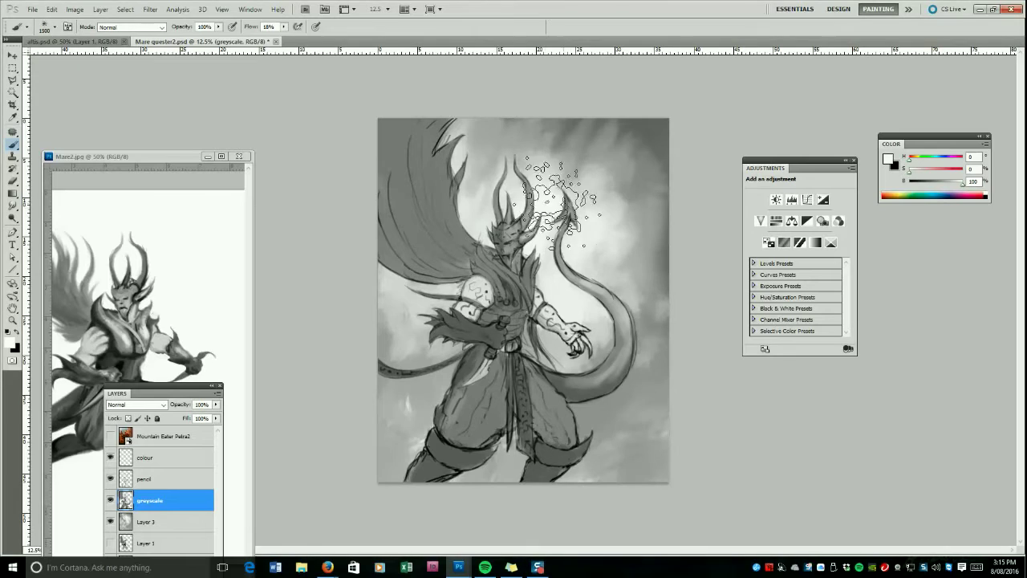
Load the greyscale layer's contents as a selection and add a thin white rim light along the tail's outer curve with a small brush.
ctrl+click(126, 500)
key(bracketleft)
key(bracketleft)
key(bracketleft)
key(bracketleft)
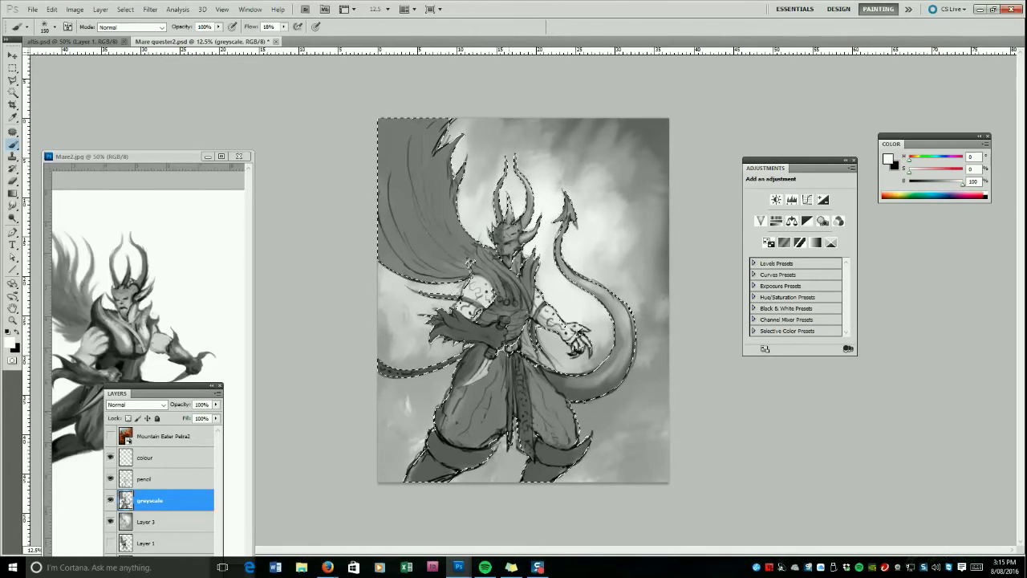
key(bracketleft)
key(bracketleft)
key(bracketleft)
key(bracketleft)
key(bracketleft)
key(bracketleft)
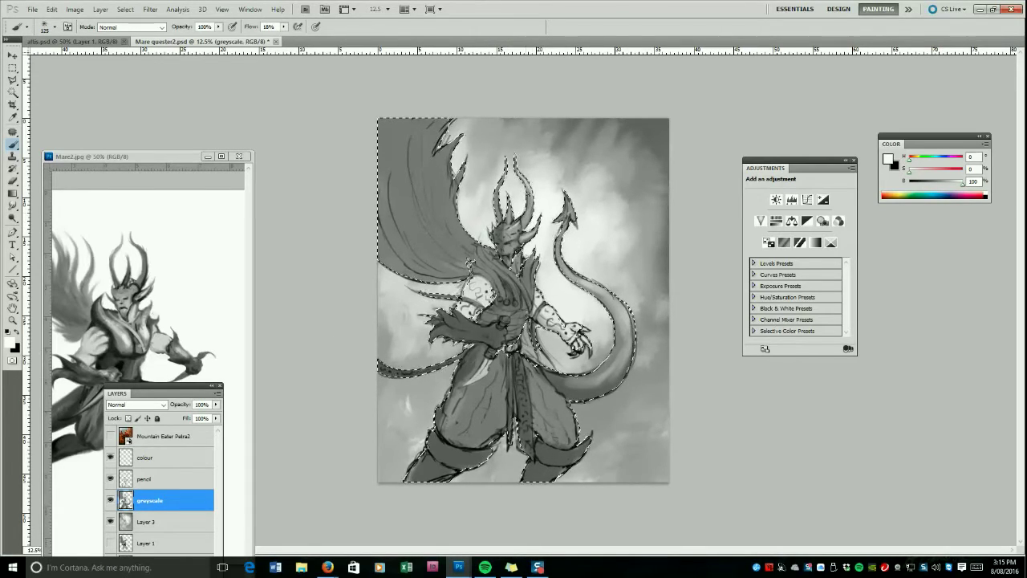
Sample a dark grey at 27% brightness from the collar area and clear the selection.
key(bracketright)
key(bracketright)
key(bracketright)
key(bracketright)
alt+click(472, 262)
key(bracketright)
key(bracketright)
key(bracketright)
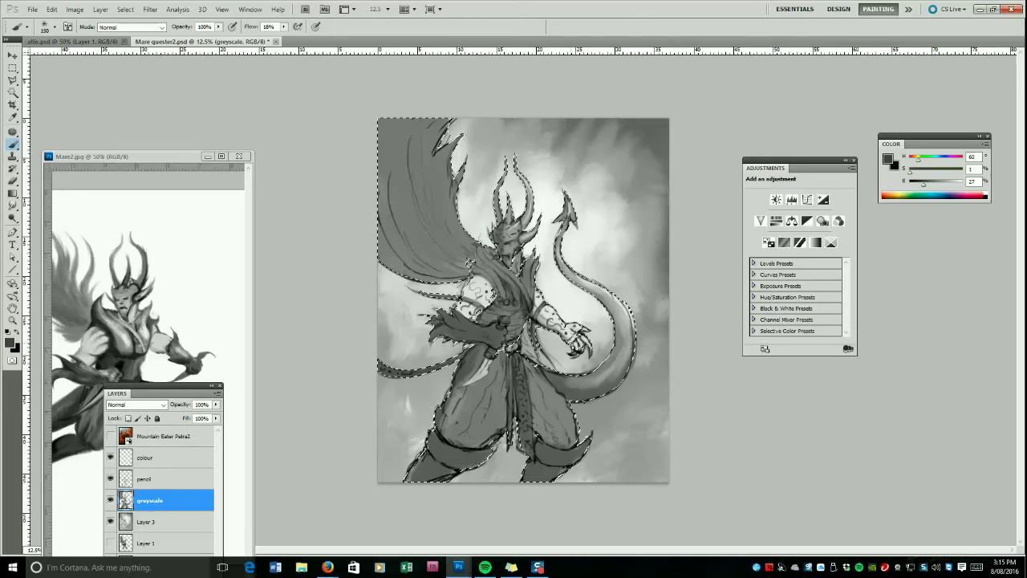
key(ctrl+d)
On the greyscale layer, shade the wing with dark greys sampled from it, blending towards 39% brightness.
key(bracketright)
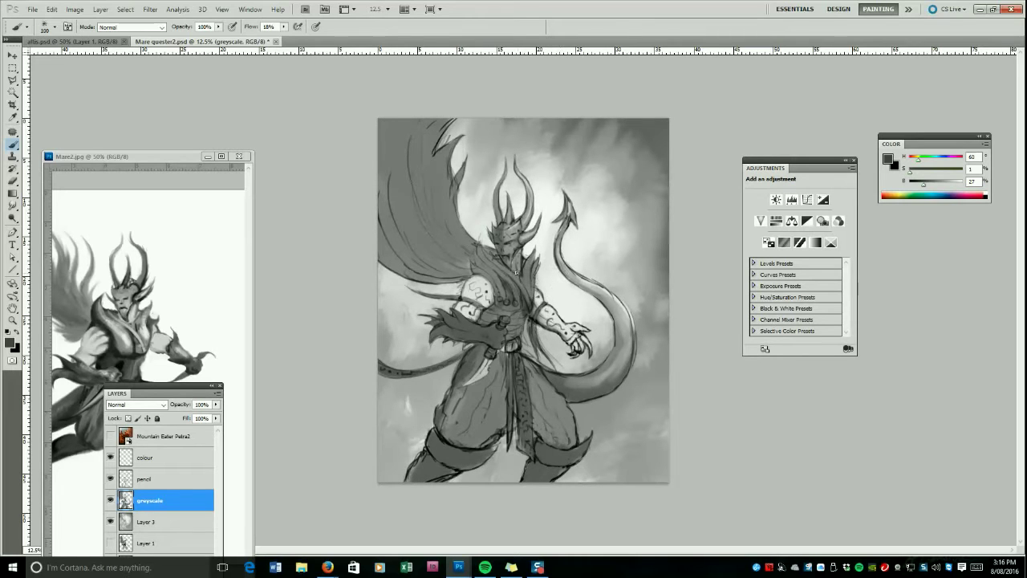
drag(465, 264, 421, 216)
key(bracketleft)
key(bracketleft)
key(bracketright)
key(bracketright)
key(bracketright)
key(bracketright)
key(bracketright)
alt+click(434, 245)
mouse_move(434, 265)
mouse_down()
mouse_move(402, 246)
mouse_move(416, 244)
mouse_move(376, 147)
mouse_move(397, 192)
mouse_up()
alt+click(402, 188)
drag(426, 227, 401, 174)
alt+click(417, 227)
mouse_move(418, 227)
mouse_down()
mouse_move(391, 166)
mouse_move(403, 184)
mouse_up()
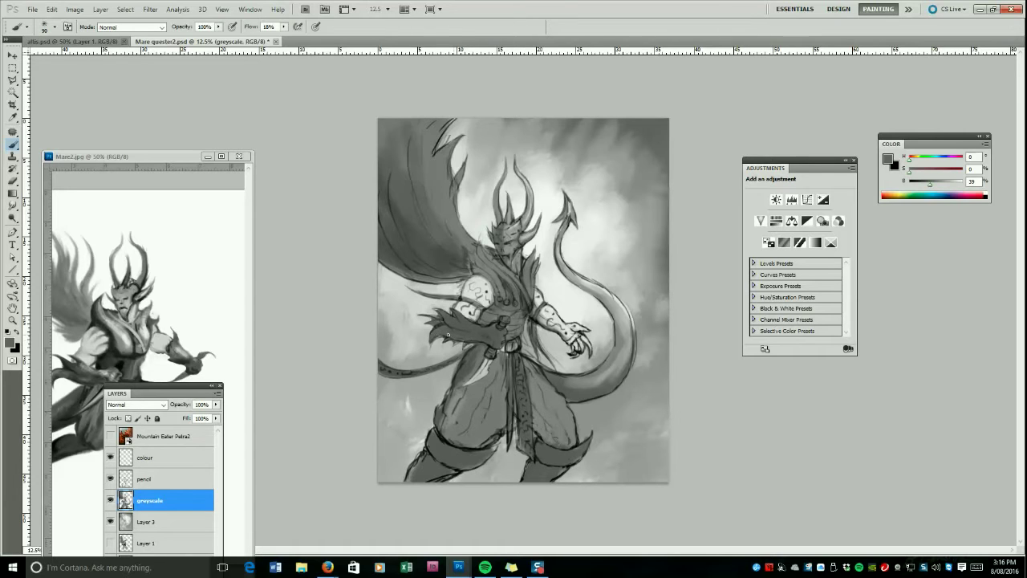
double_click(137, 10)
click(450, 10)
click(126, 9)
click(154, 49)
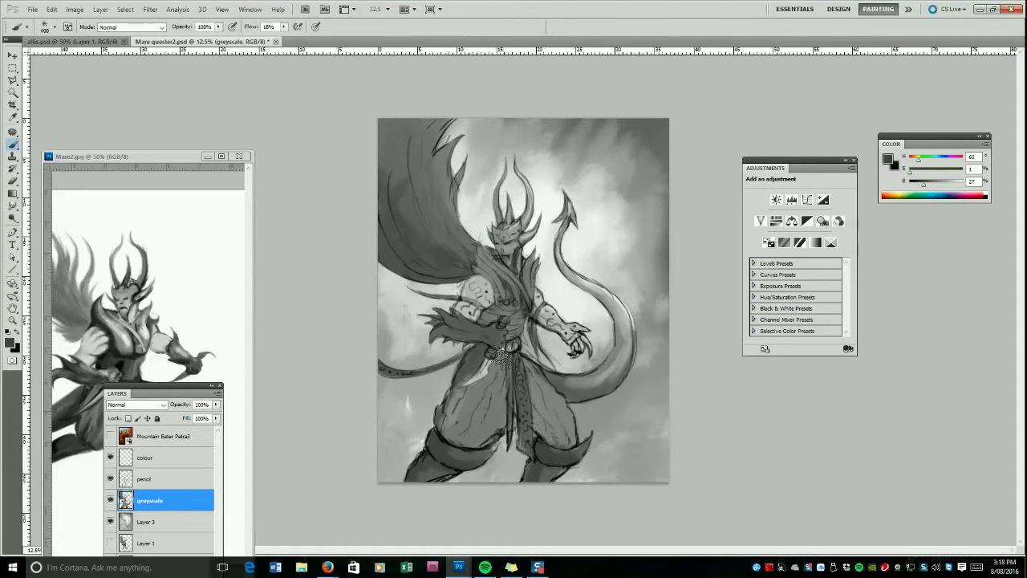
Darken the upper thighs beneath the belt with dark grey at 27% brightness.
key(bracketright)
key(bracketright)
key(bracketright)
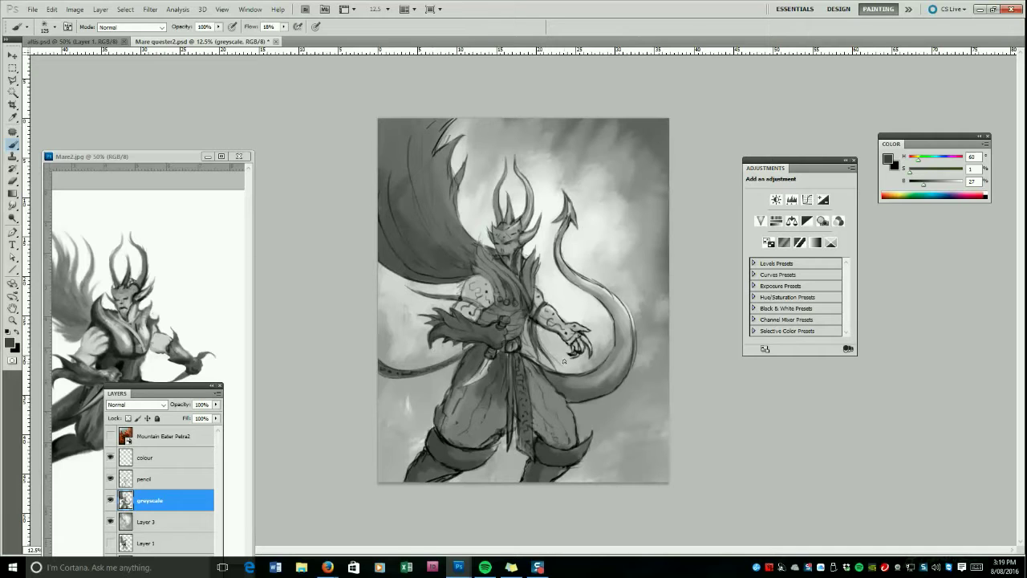
Shade the lower curve of the tail with a larger brush and dark grey at 38% brightness sampled from it.
key(bracketright)
key(bracketright)
key(bracketright)
key(bracketright)
key(bracketright)
alt+click(591, 387)
drag(564, 385, 612, 377)
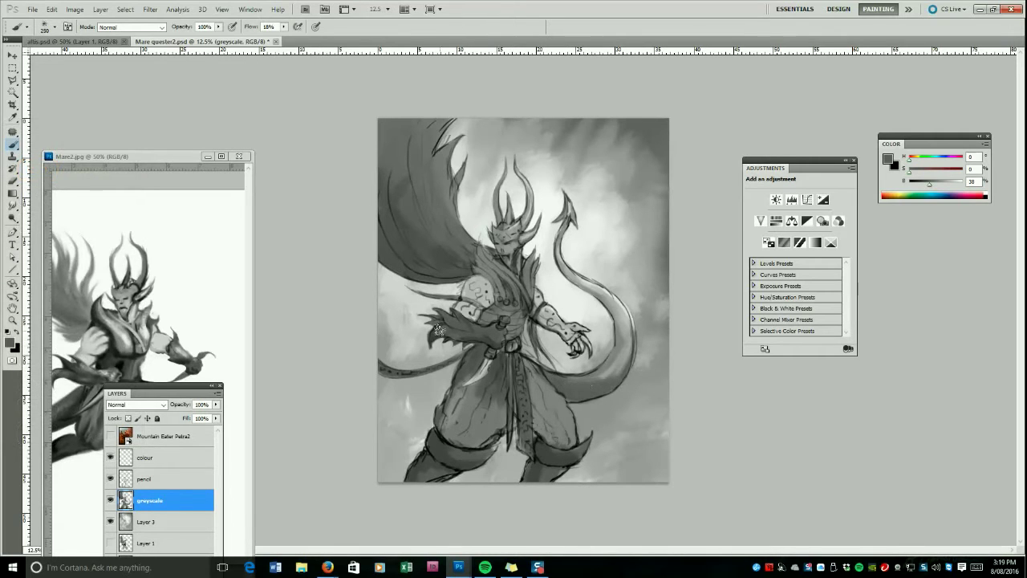
On Layer 3, soften the lower background beside the boot with a very large brush and grey at 67% brightness sampled nearby.
click(162, 522)
key(bracketright)
key(bracketright)
key(bracketright)
key(bracketright)
key(bracketright)
key(bracketright)
key(bracketright)
key(bracketright)
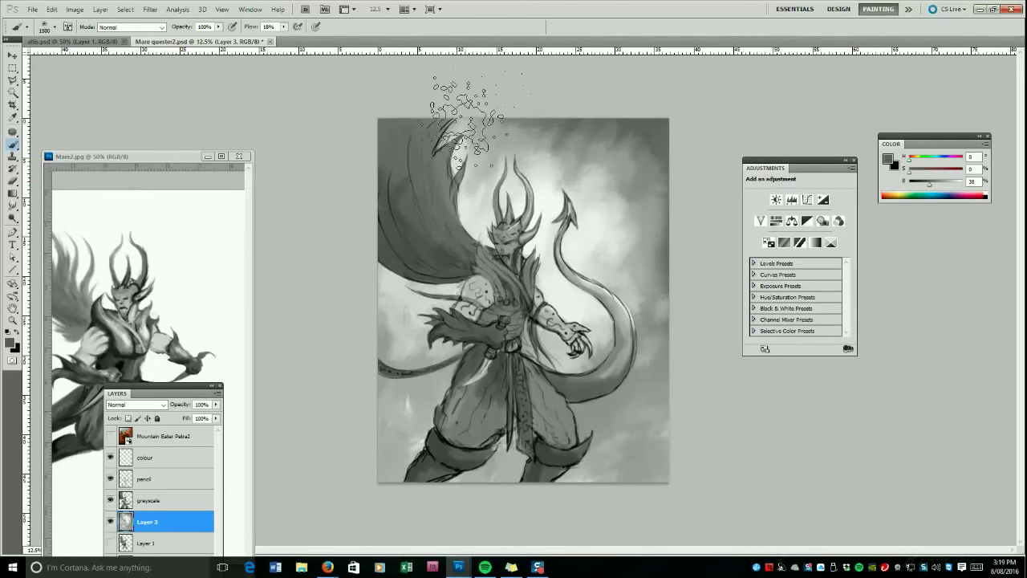
alt+click(404, 433)
mouse_move(351, 458)
mouse_down()
mouse_move(391, 423)
mouse_move(487, 476)
mouse_up()
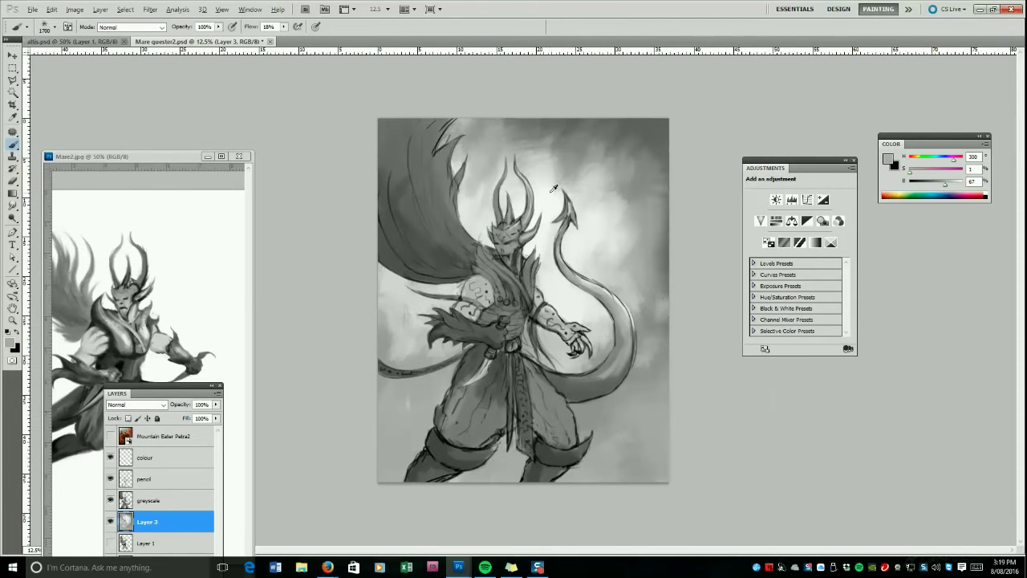
Sample sky greys, compare several textured brush tips and choose the 771 px tip for painting clouds.
alt+click(571, 164)
alt+click(662, 214)
key(bracketleft)
key(bracketleft)
key(bracketleft)
key(F5)
drag(333, 165, 329, 161)
click(446, 242)
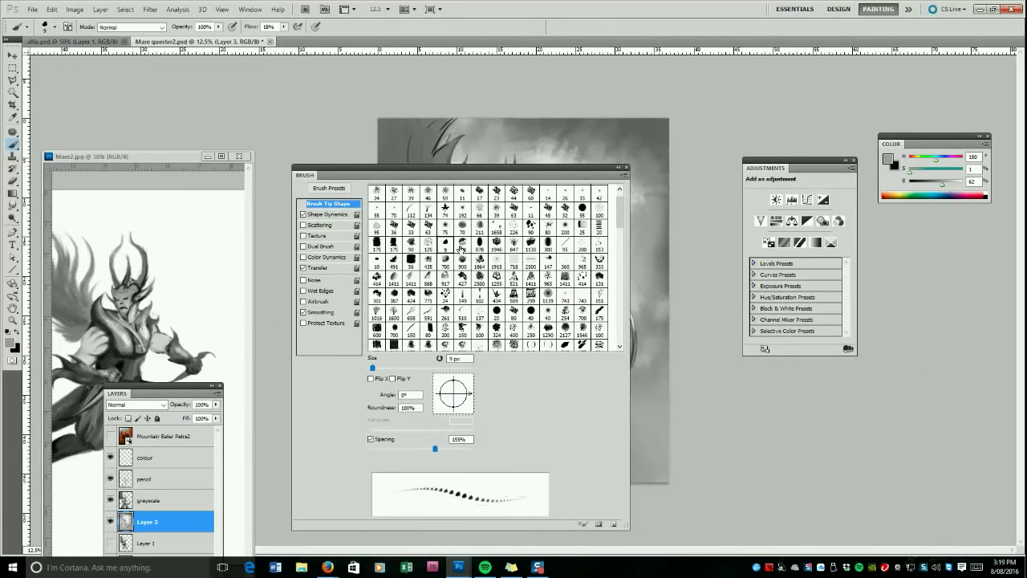
click(444, 264)
click(462, 228)
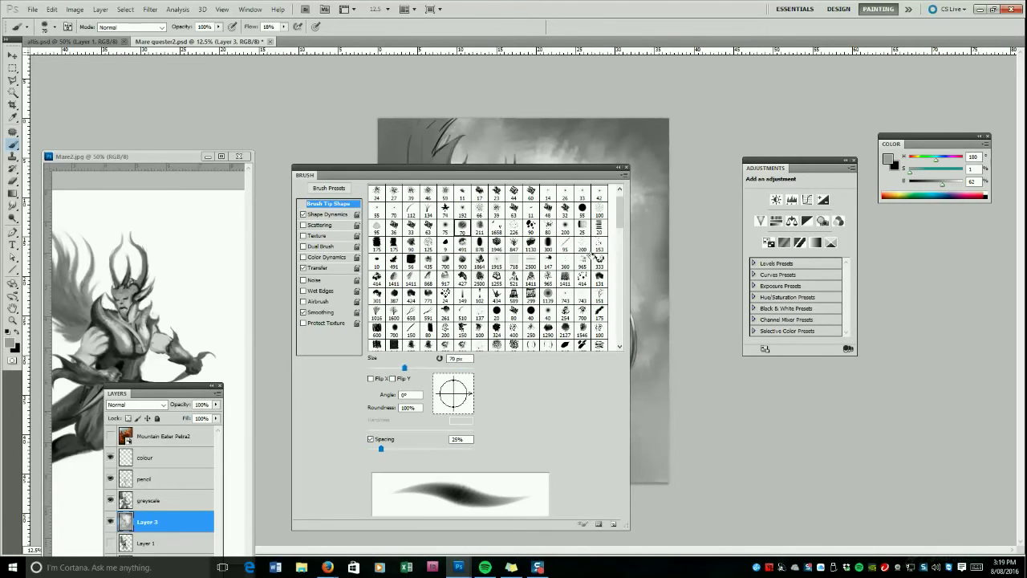
click(462, 277)
click(494, 277)
click(427, 294)
Adjust the Shape Dynamics settings of the chosen brush tip and put the brush settings away.
click(329, 215)
mouse_move(368, 267)
mouse_down()
mouse_move(421, 267)
mouse_move(392, 265)
mouse_up()
click(423, 276)
click(413, 306)
drag(401, 167, 1026, 149)
Paint soft cloud shapes in the sky beside the tail tip with greys sampled from the background.
alt+click(555, 207)
key(])
key(])
key(])
key(])
drag(610, 189, 667, 164)
alt+click(625, 228)
mouse_move(630, 223)
mouse_down()
mouse_move(671, 204)
mouse_move(602, 206)
mouse_up()
Darken the upper sky and the lower background with dark grey at 40% brightness, enlarging the cloud brush to 2500 px.
alt+click(648, 123)
key(bracketright)
key(bracketright)
key(bracketright)
key(bracketright)
key(bracketright)
key(bracketright)
key(bracketright)
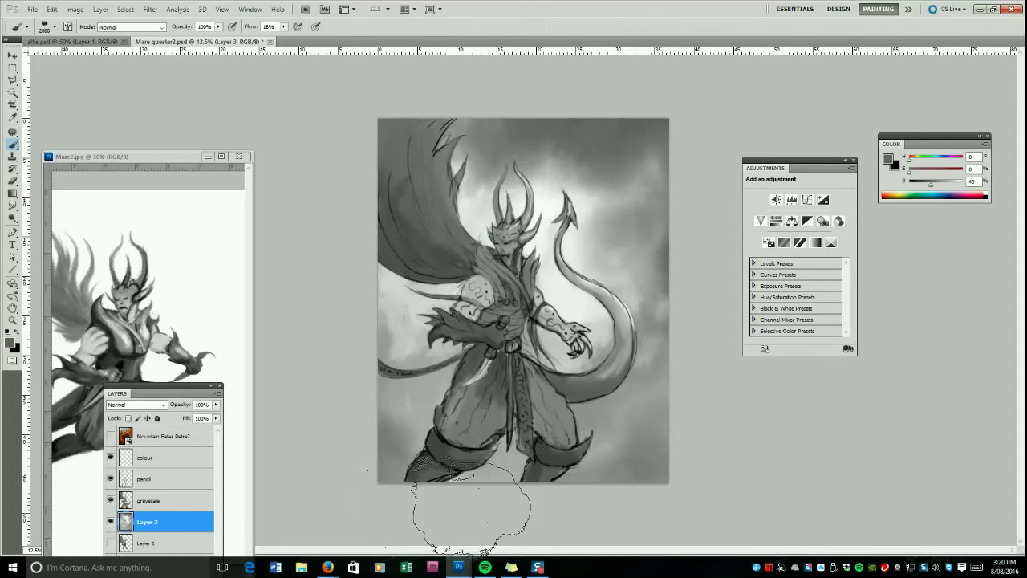
key(bracketright)
key(bracketright)
drag(652, 392, 641, 377)
Lighten the clouds beside the upper tail with a 1200 px brush and light grey at 92% brightness sampled near the tail tip.
alt+click(554, 186)
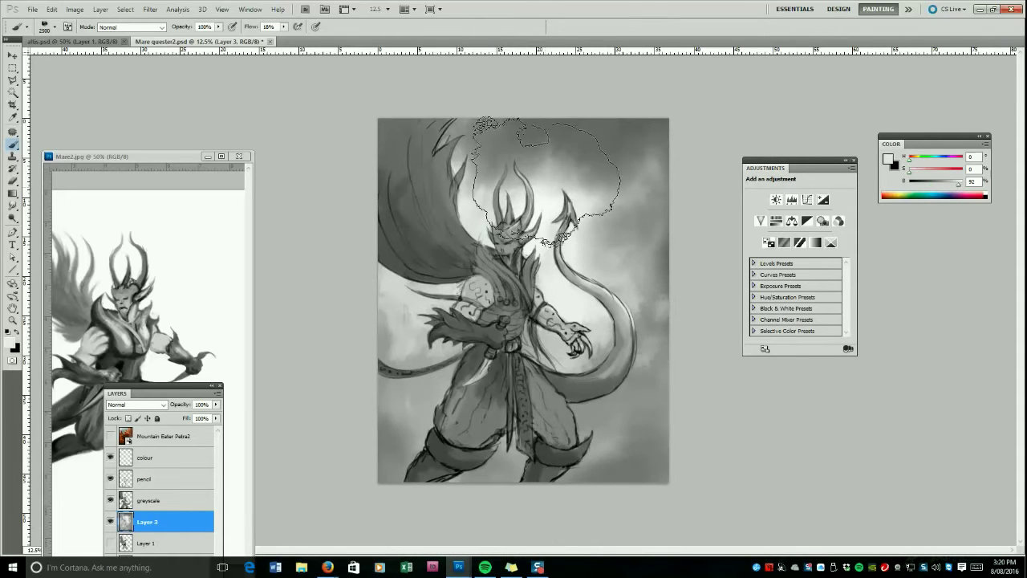
key(bracketleft)
key(bracketleft)
key(bracketleft)
key(bracketleft)
key(bracketleft)
key(bracketleft)
key(bracketleft)
key(bracketleft)
key(bracketleft)
key(bracketleft)
key(bracketleft)
key(bracketleft)
key(bracketleft)
key(bracketright)
key(bracketright)
key(bracketright)
key(bracketright)
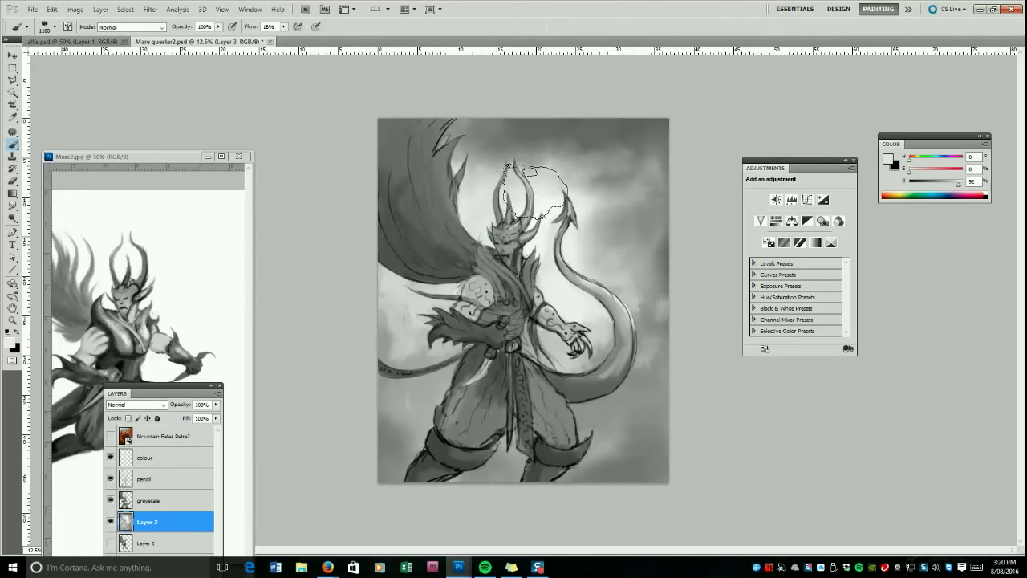
key(bracketright)
drag(615, 238, 622, 248)
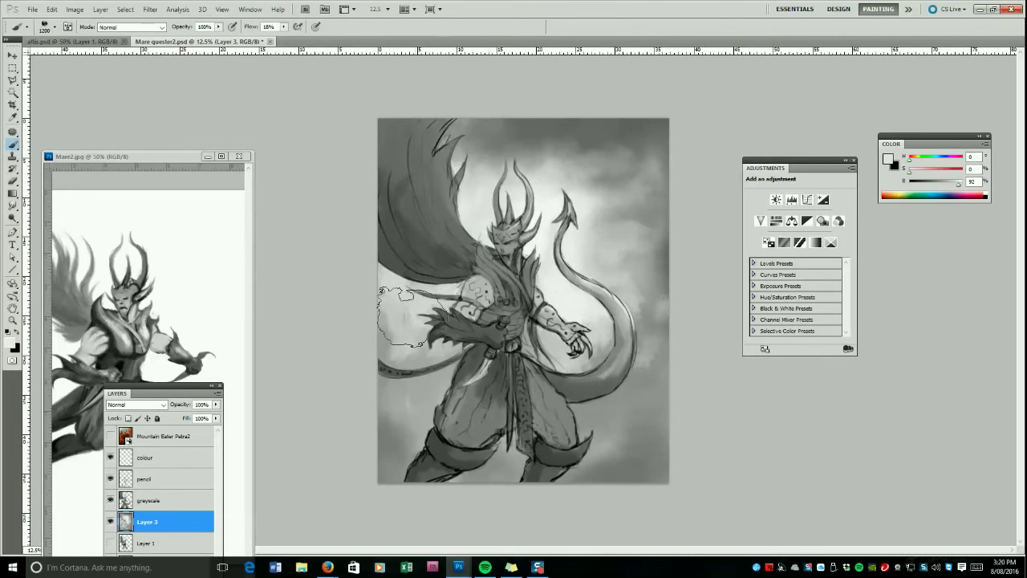
Blend the background below the gauntlet and beside the tail's outer curve with greys sampled nearby, including one at 47% brightness.
alt+click(416, 366)
drag(409, 351, 433, 367)
alt+click(658, 375)
drag(619, 320, 634, 245)
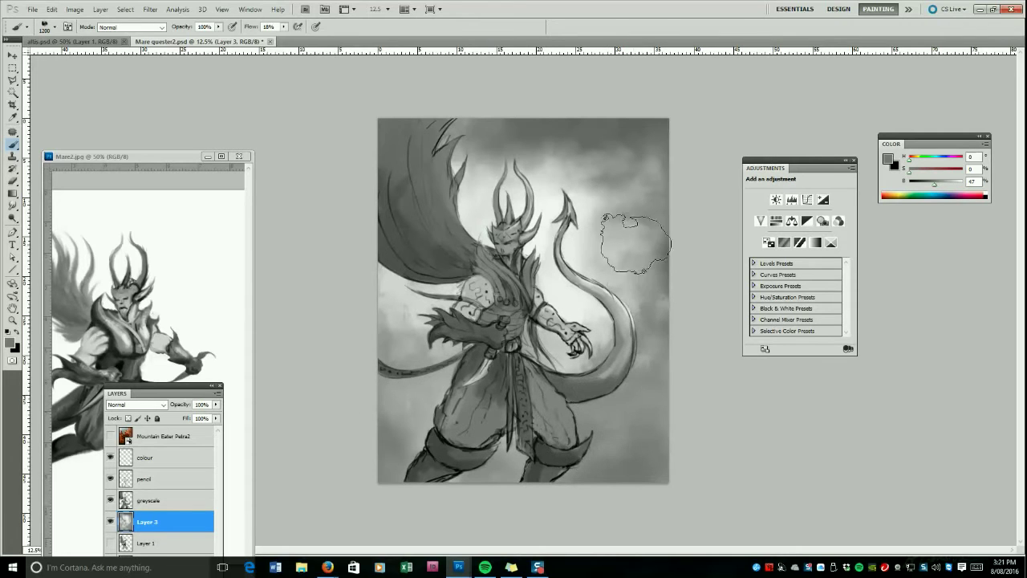
On the greyscale layer, shade the tail's lower and inner curve with dark grey at 37% brightness.
click(148, 497)
key(z)
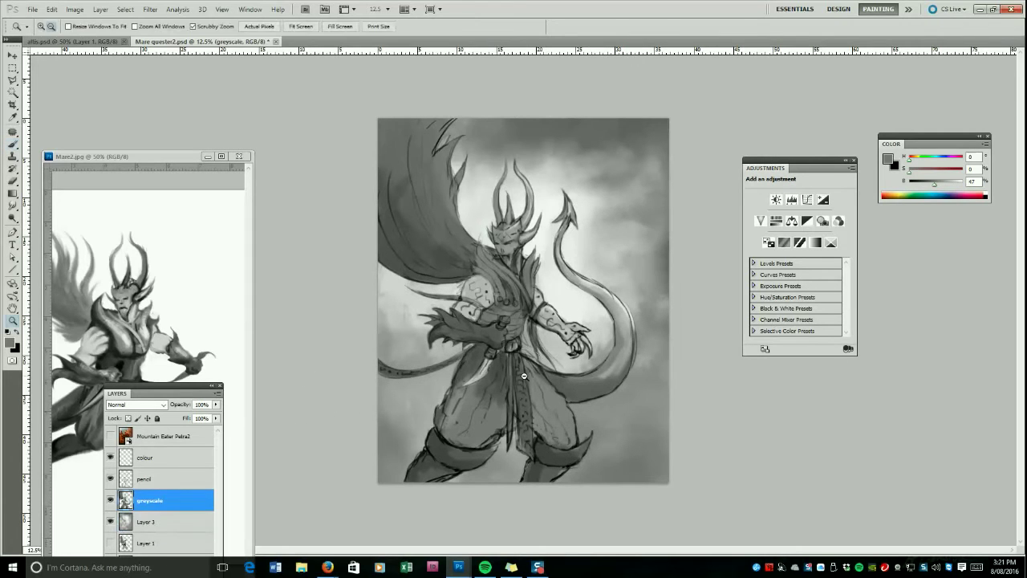
click(454, 386)
key(b)
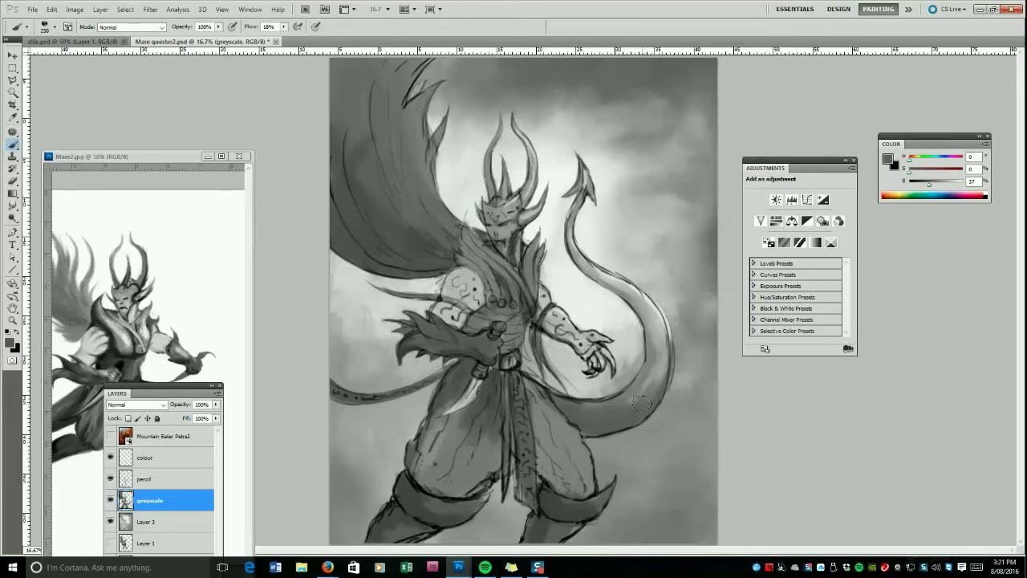
alt+click(638, 402)
mouse_move(638, 402)
mouse_down()
mouse_move(660, 355)
mouse_move(610, 400)
mouse_move(646, 302)
mouse_move(676, 336)
mouse_move(629, 296)
mouse_up()
Paint light accents on the feathered collar with a small brush, using light grey up to 78% brightness.
key(bracketleft)
key(bracketleft)
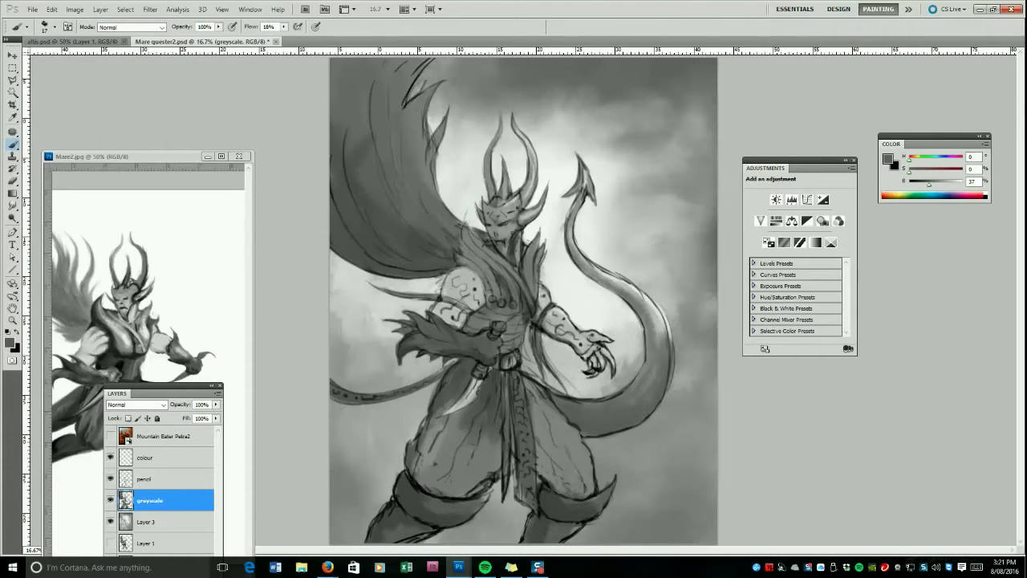
alt+click(490, 261)
drag(490, 252, 523, 291)
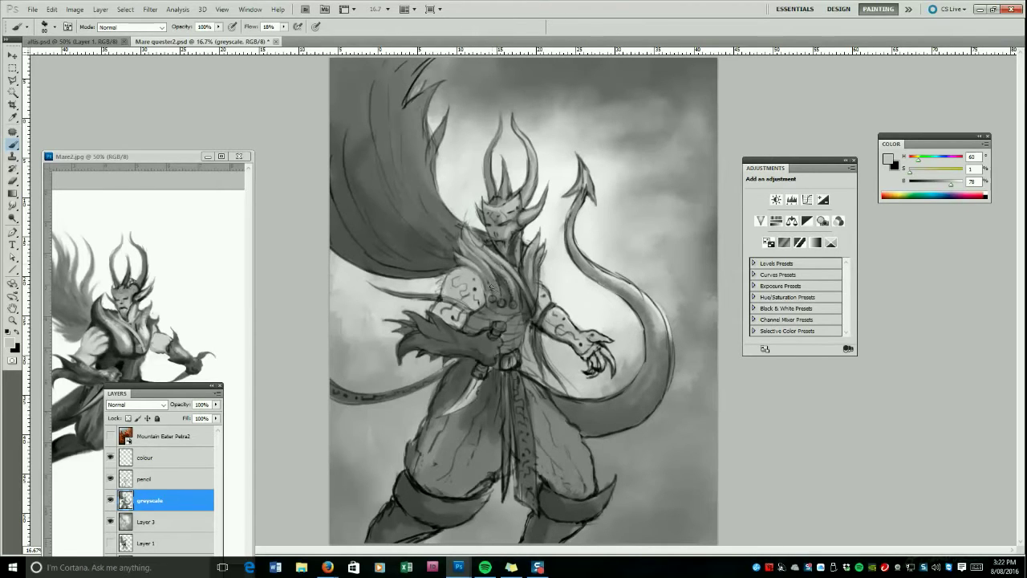
Lighten the wing's inner edge down towards the shoulder with sampled mid greys and a 250 px brush.
key(z)
click(12, 144)
alt+click(418, 145)
mouse_move(418, 146)
mouse_down()
mouse_move(416, 217)
mouse_move(430, 223)
mouse_move(410, 177)
mouse_move(445, 218)
mouse_up()
click(16, 152)
click(12, 145)
alt+click(419, 166)
drag(418, 169, 429, 200)
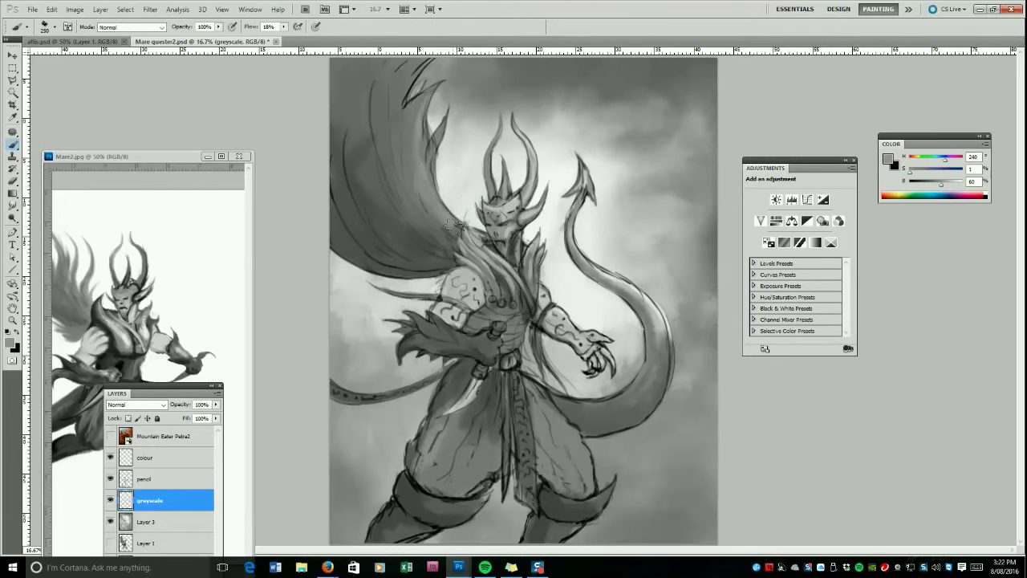
Paint lighter feather streaks along the upper wing with greys sampled nearby, including one at 62% brightness.
alt+click(460, 161)
key([)
key([)
key([)
mouse_move(421, 129)
mouse_down()
mouse_move(415, 175)
mouse_move(401, 164)
mouse_up()
drag(389, 82, 387, 111)
alt+click(388, 164)
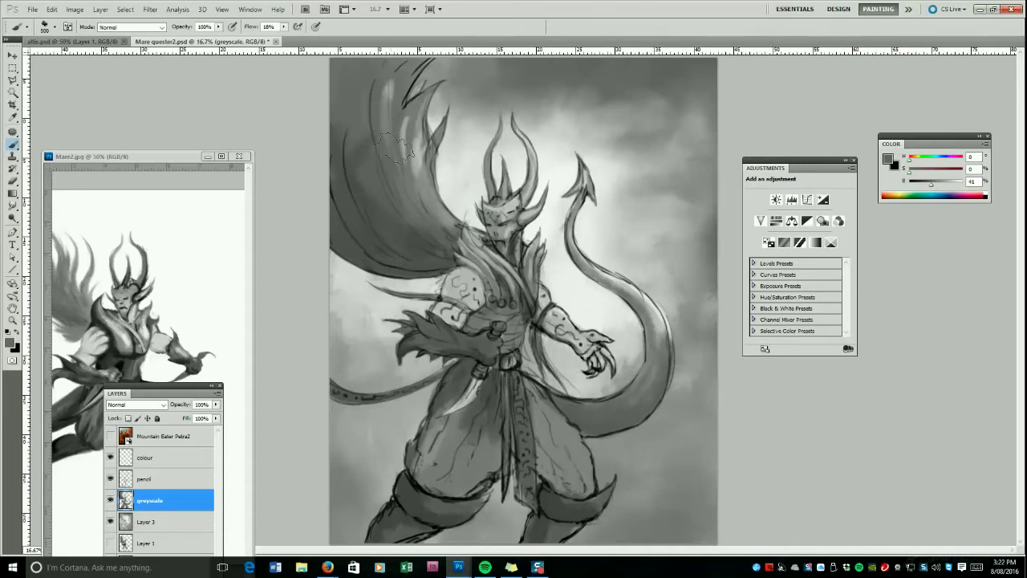
alt+click(389, 89)
mouse_move(388, 77)
mouse_down()
mouse_move(389, 161)
mouse_move(413, 210)
mouse_up()
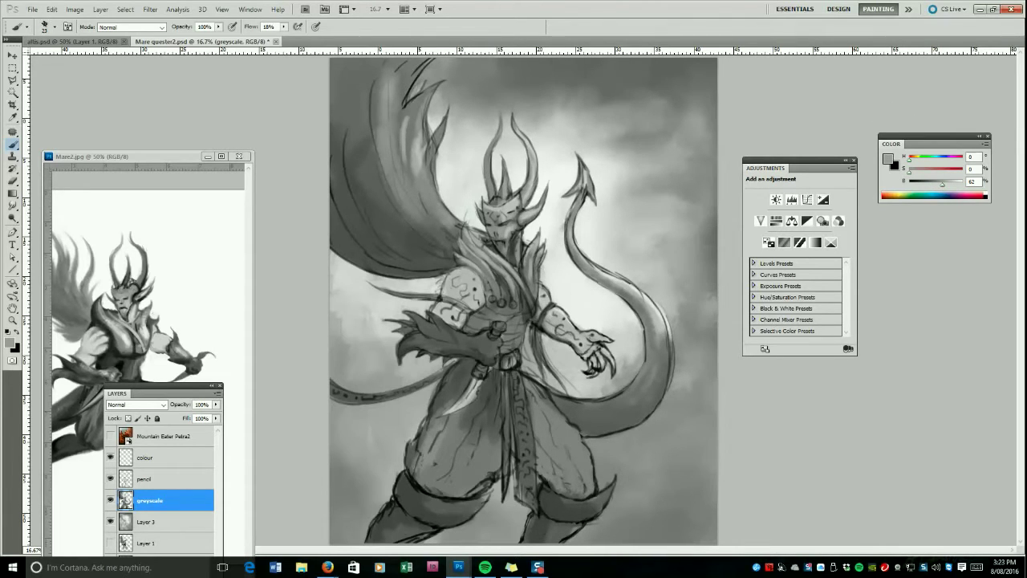
drag(377, 157, 373, 95)
Shade the upper folds of both trouser legs with grey sampled from the trousers and a larger brush.
drag(538, 394, 560, 433)
alt+click(464, 417)
key(bracketright)
key(bracketright)
key(bracketright)
key(bracketright)
key(bracketright)
key(bracketright)
key(bracketright)
key(bracketright)
key(bracketright)
key(bracketright)
key(bracketright)
mouse_move(448, 403)
mouse_down()
mouse_move(427, 423)
mouse_move(421, 477)
mouse_move(459, 474)
mouse_move(450, 493)
mouse_move(435, 484)
mouse_move(493, 476)
mouse_up()
Deepen the shadows around the lower trouser folds with dark grey at 17% brightness and a brush of about 250 px.
alt+click(458, 492)
key(bracketright)
key(bracketright)
key(bracketright)
key(bracketright)
mouse_move(429, 464)
mouse_down()
mouse_move(475, 482)
mouse_move(434, 446)
mouse_up()
key(bracketleft)
key(bracketleft)
drag(499, 401, 496, 419)
drag(545, 474, 539, 464)
drag(441, 398, 418, 460)
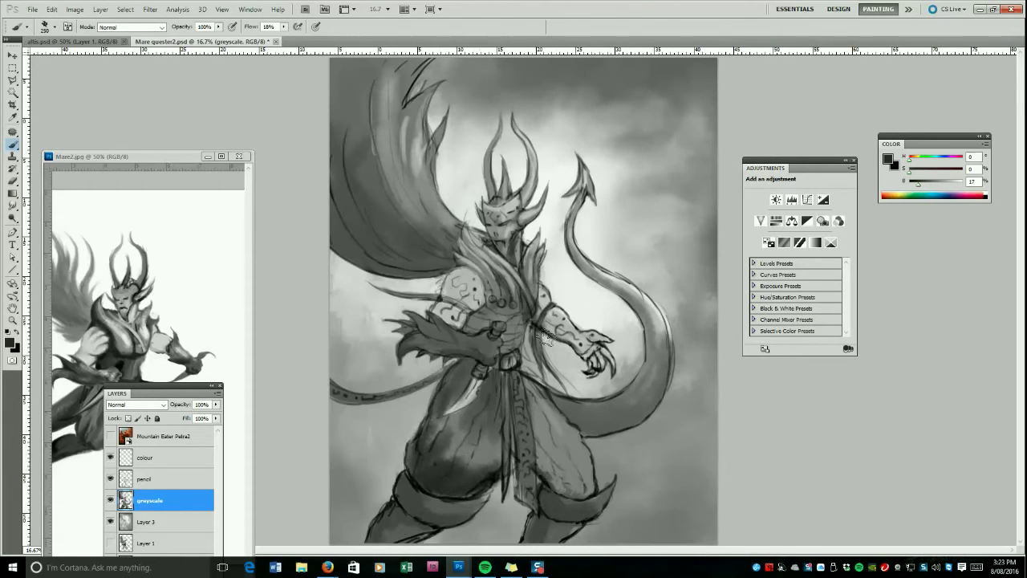
click(327, 567)
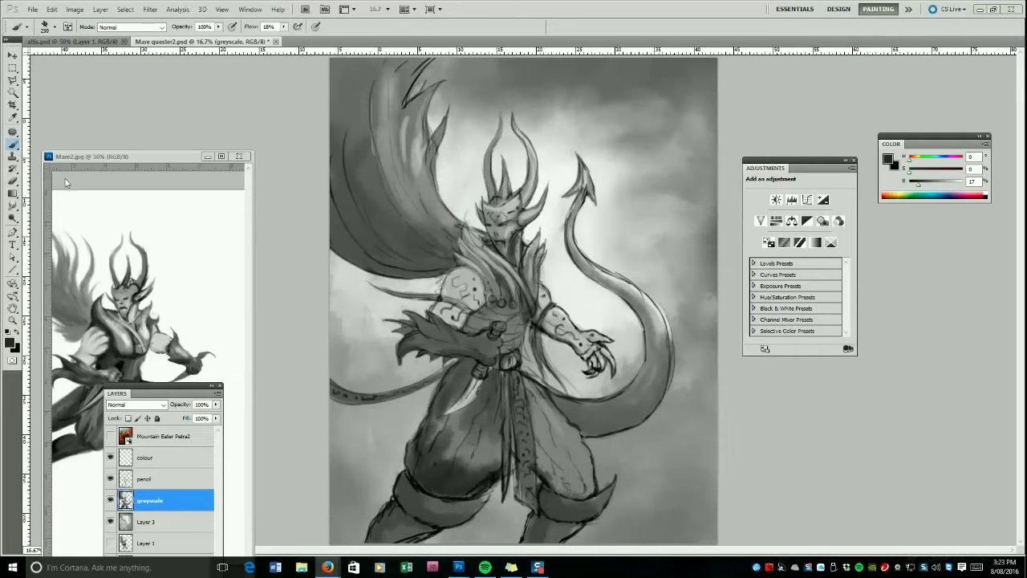
click(147, 454)
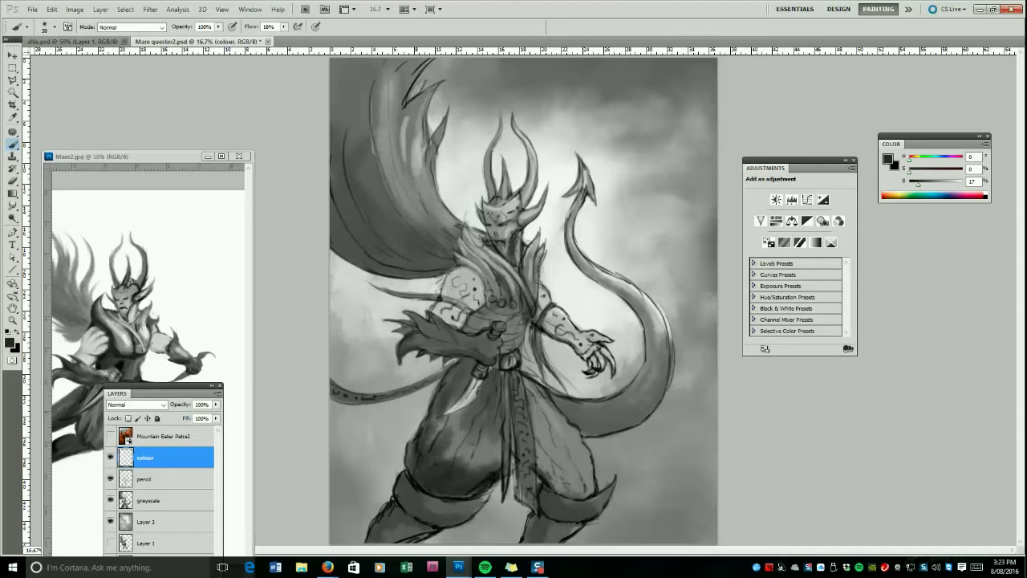
Tint the cloudy background on Layer 3 teal blue with an image adjustment.
click(147, 523)
click(217, 393)
click(241, 126)
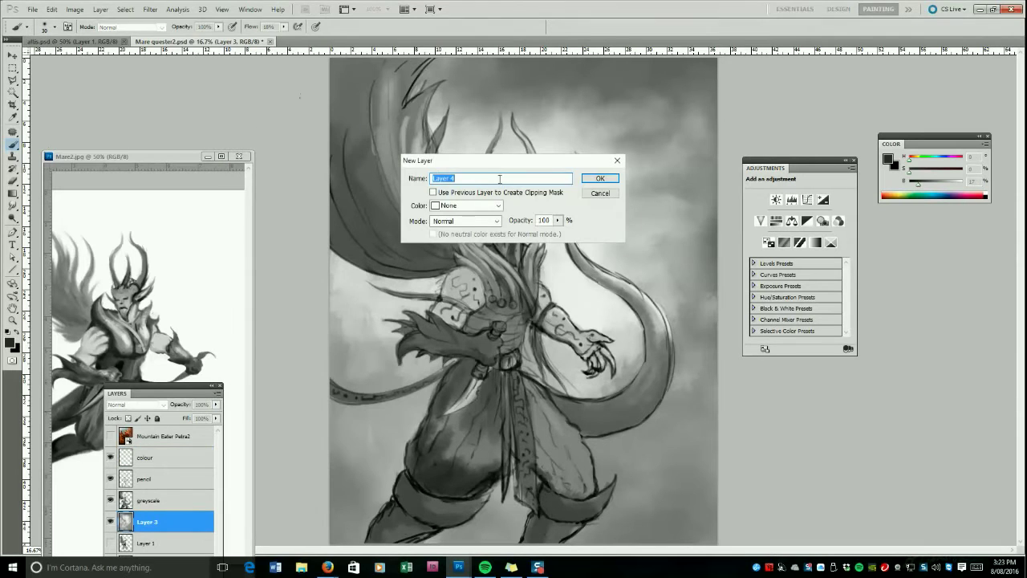
click(600, 193)
click(74, 8)
mouse_move(96, 41)
click(216, 65)
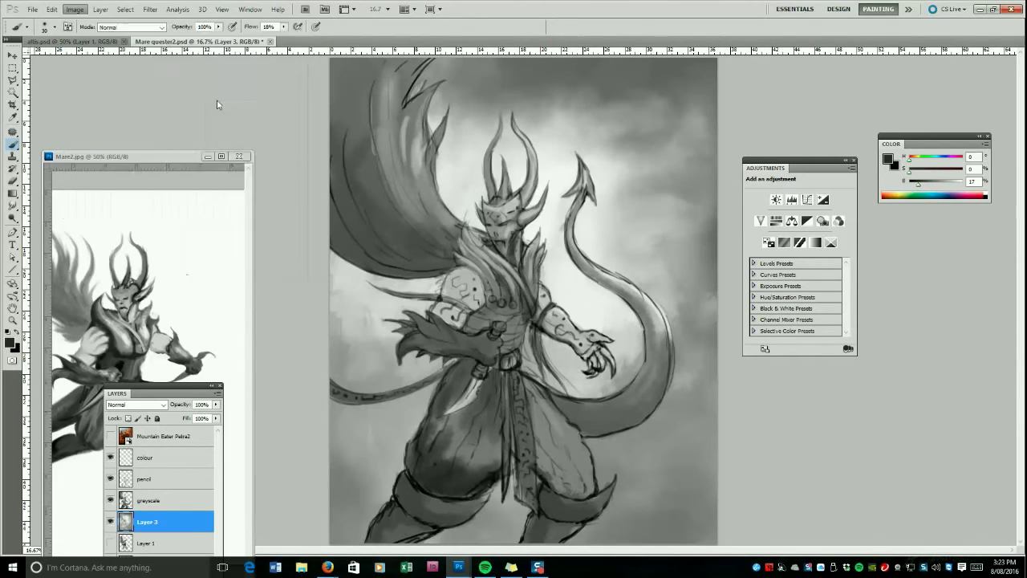
drag(218, 138, 205, 114)
click(247, 165)
click(334, 86)
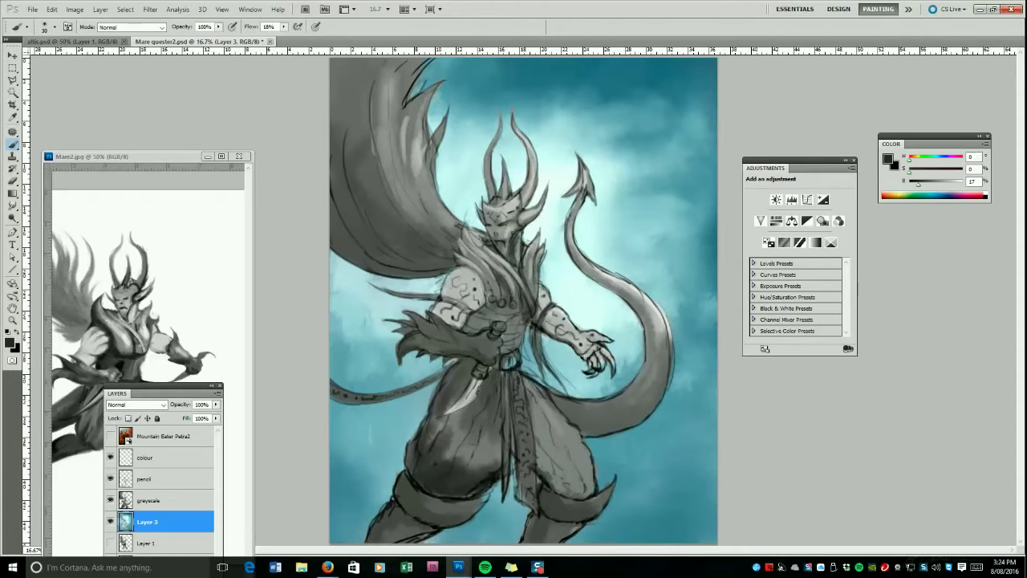
Select the pencil and greyscale layers together.
click(138, 500)
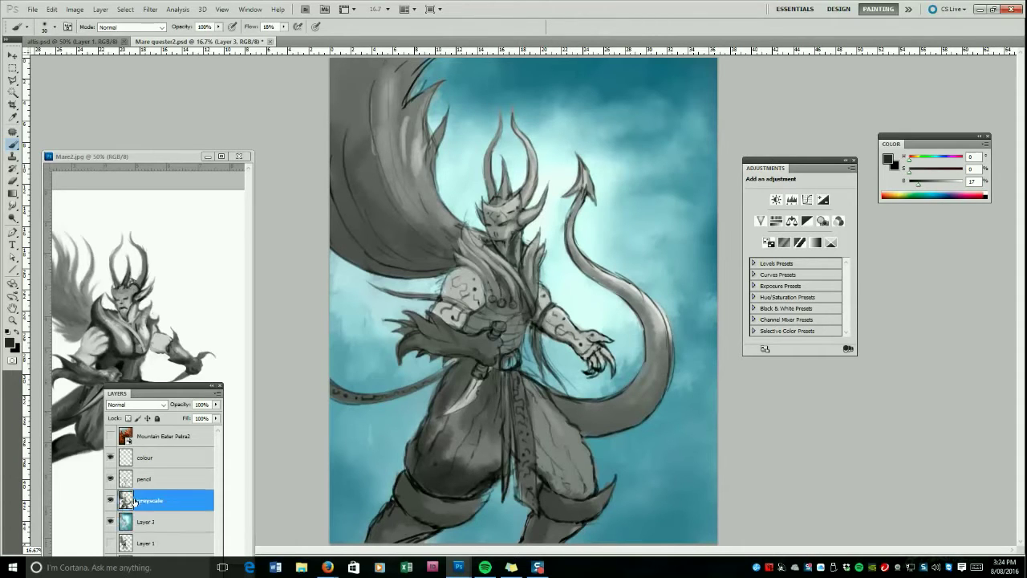
click(153, 459)
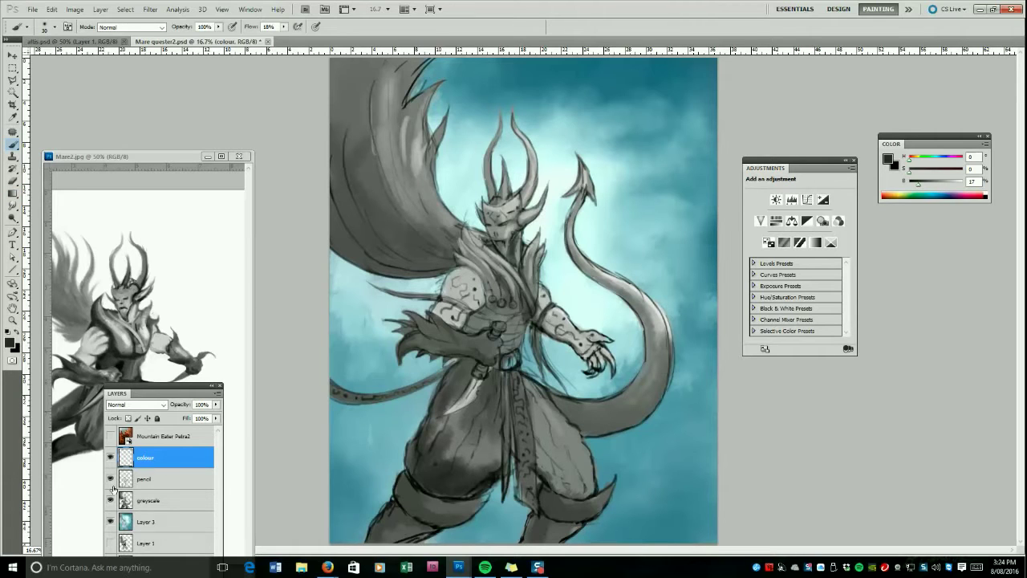
click(145, 500)
shift+click(145, 479)
Save a copy of the painting under a file name ending in 4, and save the working document.
click(32, 9)
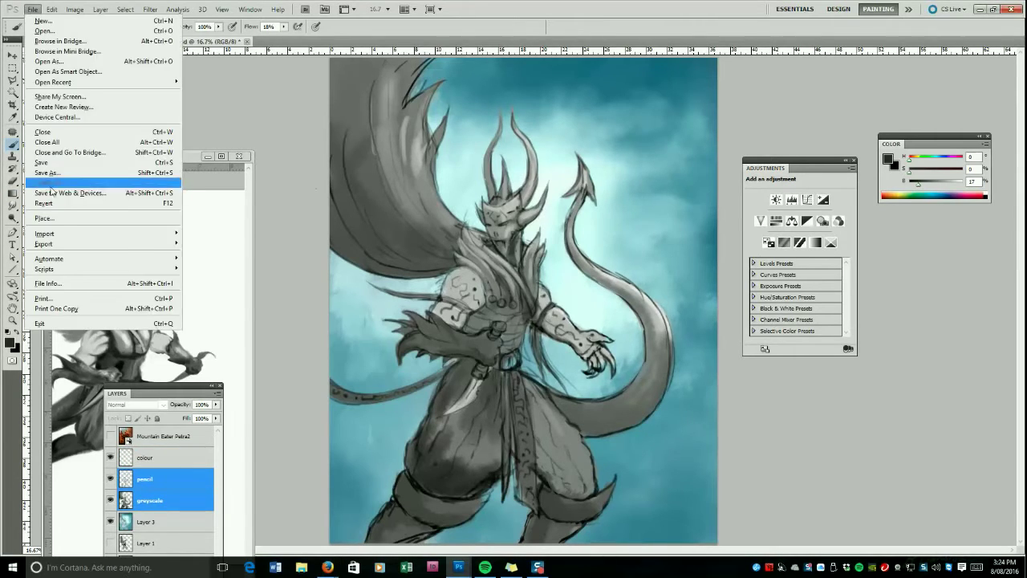
click(52, 171)
click(307, 425)
click(325, 495)
click(328, 130)
click(264, 409)
click(264, 409)
key(BackSpace)
text(4)
click(981, 410)
click(564, 168)
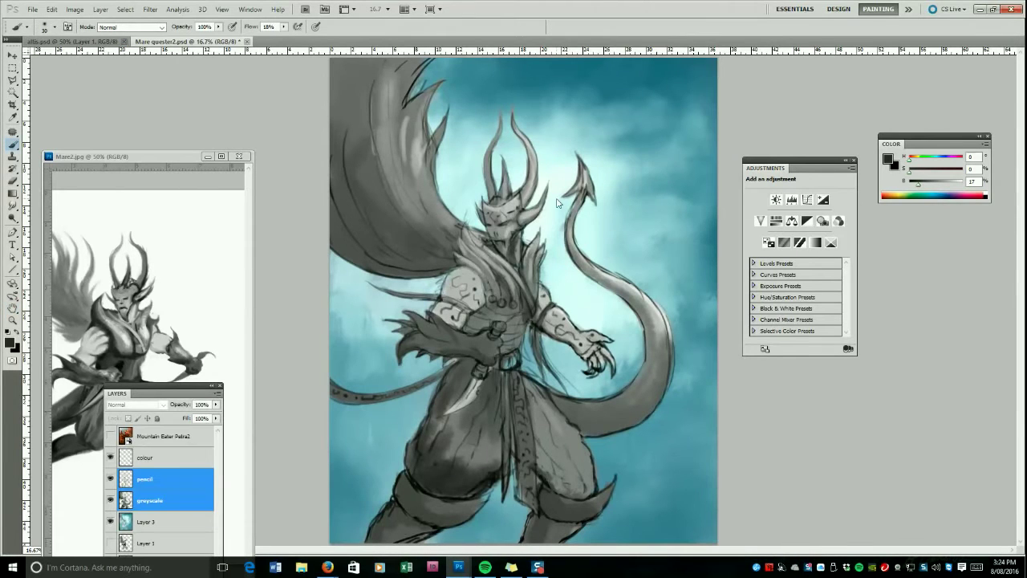
click(35, 10)
click(52, 165)
On the greyscale layer, darken the neck and chest inside the collar with dark grey at 18% brightness.
click(12, 320)
click(261, 393)
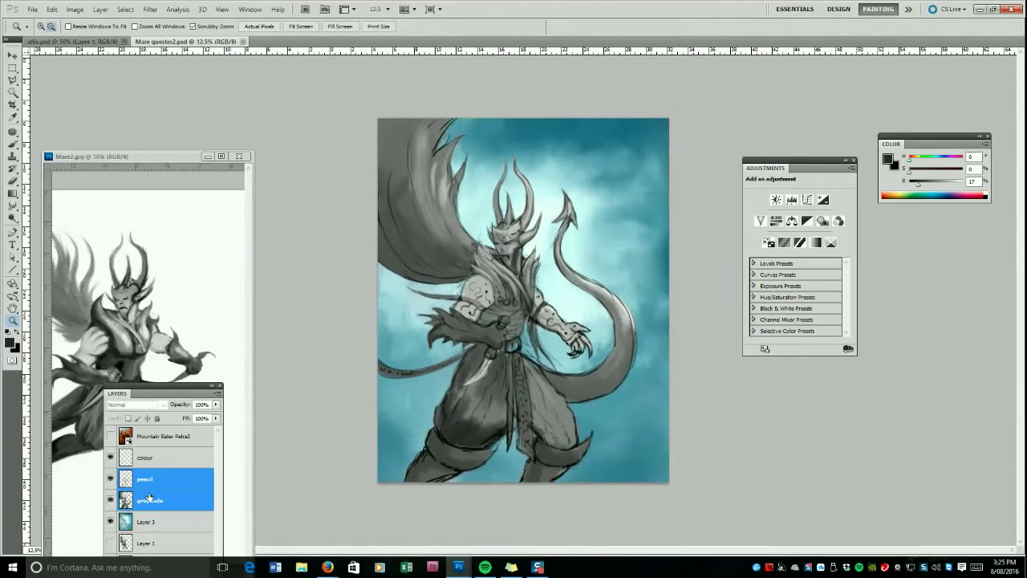
click(152, 498)
key(b)
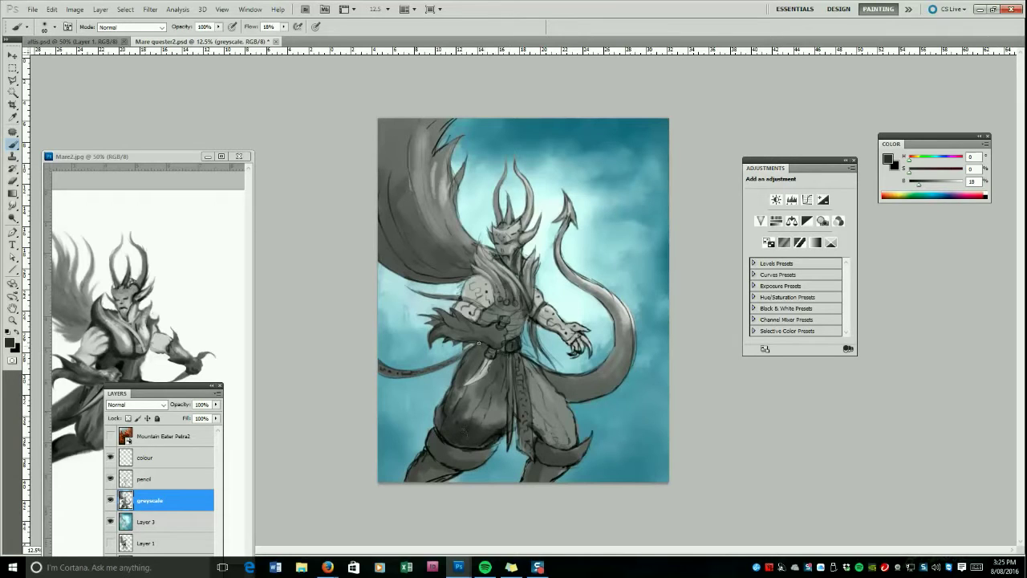
key(bracketright)
key(bracketright)
key(bracketright)
key(bracketright)
key(bracketright)
key(bracketright)
key(bracketright)
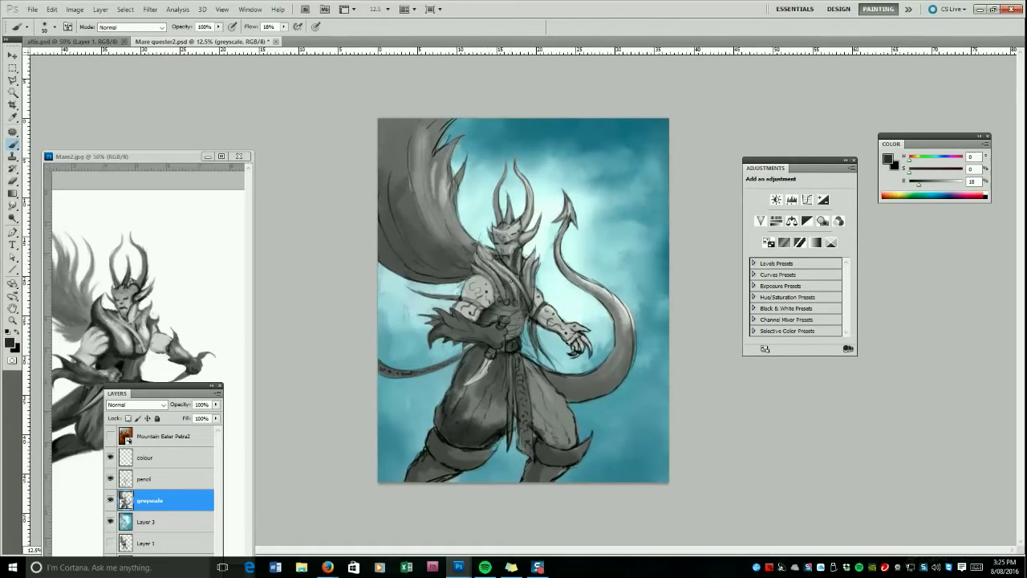
mouse_move(530, 311)
mouse_down()
mouse_move(494, 259)
mouse_move(516, 287)
mouse_move(527, 280)
mouse_move(501, 261)
mouse_up()
Lighten the broad surfaces of the wing with light grey sampled from the tail highlight, using a large brush.
alt+click(516, 279)
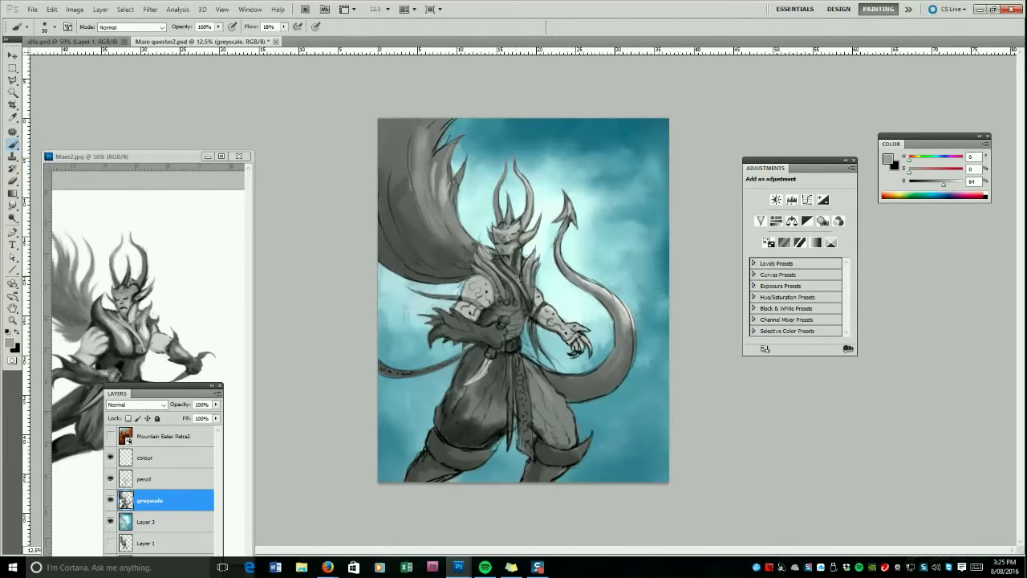
alt+click(616, 327)
key(bracketright)
key(bracketright)
key(bracketright)
key(bracketright)
key(bracketright)
mouse_move(434, 153)
mouse_down()
mouse_move(464, 250)
mouse_move(437, 237)
mouse_move(413, 128)
mouse_up()
key(bracketright)
key(bracketright)
key(bracketright)
drag(446, 266, 382, 218)
mouse_move(452, 265)
mouse_down()
mouse_move(406, 245)
mouse_move(382, 213)
mouse_up()
Paint finer feather highlights along the wing and its inner edge with light grey at 88% brightness and a 100 px brush.
key(bracketleft)
key(bracketleft)
key(bracketleft)
key(bracketleft)
key(bracketleft)
mouse_move(401, 175)
mouse_down()
mouse_move(411, 86)
mouse_move(425, 123)
mouse_up()
drag(423, 160, 439, 126)
mouse_move(422, 214)
mouse_down()
mouse_move(430, 145)
mouse_move(436, 186)
mouse_up()
key(ctrl+z)
mouse_move(449, 121)
mouse_down()
mouse_move(434, 205)
mouse_move(465, 249)
mouse_up()
mouse_move(448, 144)
mouse_down()
mouse_move(452, 225)
mouse_move(465, 165)
mouse_move(470, 253)
mouse_up()
drag(452, 168, 473, 243)
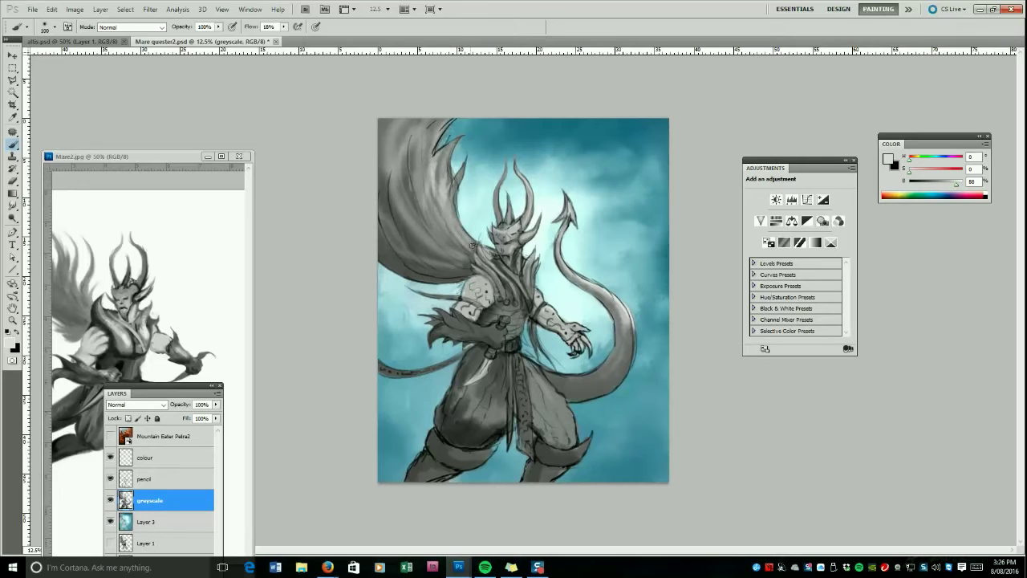
Paint light grey highlights at 88% brightness along the fabric folds of both trouser legs.
drag(483, 392, 464, 440)
drag(503, 372, 482, 440)
drag(461, 405, 447, 433)
drag(479, 384, 460, 408)
drag(538, 371, 570, 437)
drag(541, 398, 569, 437)
Darken the shadows between the trouser folds on both legs with dark grey sampled from the trousers.
alt+click(474, 442)
key(bracketright)
drag(491, 426, 501, 374)
mouse_move(544, 432)
mouse_down()
mouse_move(530, 379)
mouse_move(554, 441)
mouse_up()
key(bracketright)
key(bracketright)
mouse_move(525, 389)
mouse_down()
mouse_move(562, 449)
mouse_move(573, 441)
mouse_move(550, 407)
mouse_move(574, 434)
mouse_up()
Shade the base of the tail beside the hip with sampled greys and a smaller brush.
alt+click(491, 415)
key(bracketleft)
key(bracketleft)
key(bracketleft)
key(bracketleft)
key(bracketleft)
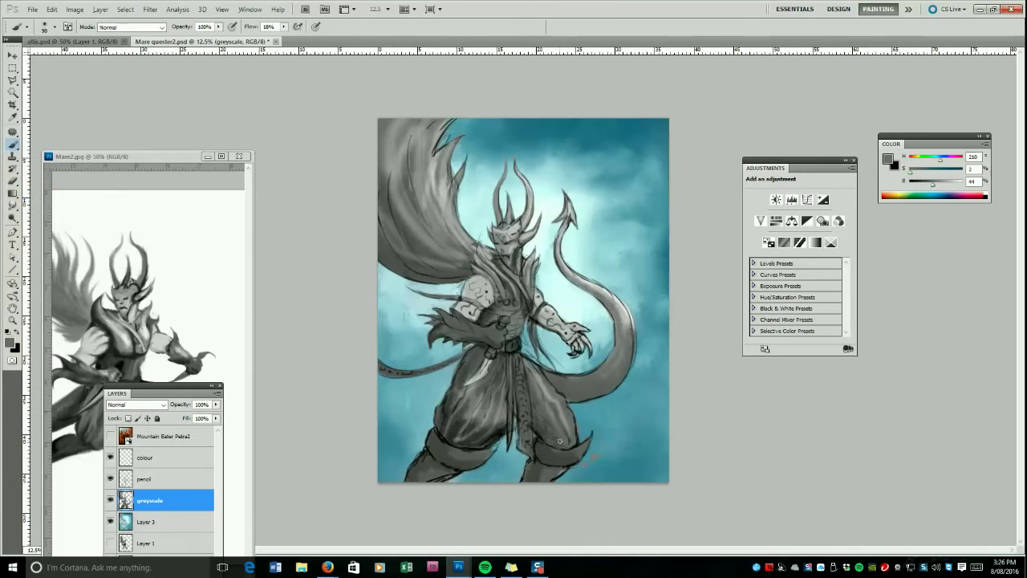
alt+click(486, 369)
mouse_move(563, 403)
mouse_down()
mouse_move(574, 438)
mouse_move(550, 391)
mouse_up()
alt+click(577, 386)
Highlight the clawed gauntlet and the fist gripping the dagger with white.
alt+click(505, 329)
alt+click(499, 330)
key(d)
key(x)
key(bracketright)
key(bracketright)
key(bracketright)
key(bracketright)
key(bracketright)
key(bracketright)
key(bracketleft)
key(bracketleft)
drag(458, 316, 503, 337)
key(bracketright)
key(bracketright)
key(bracketright)
key(bracketright)
key(bracketright)
Duplicate the pencil and greyscale layers and merge the two copies into one layer.
click(148, 454)
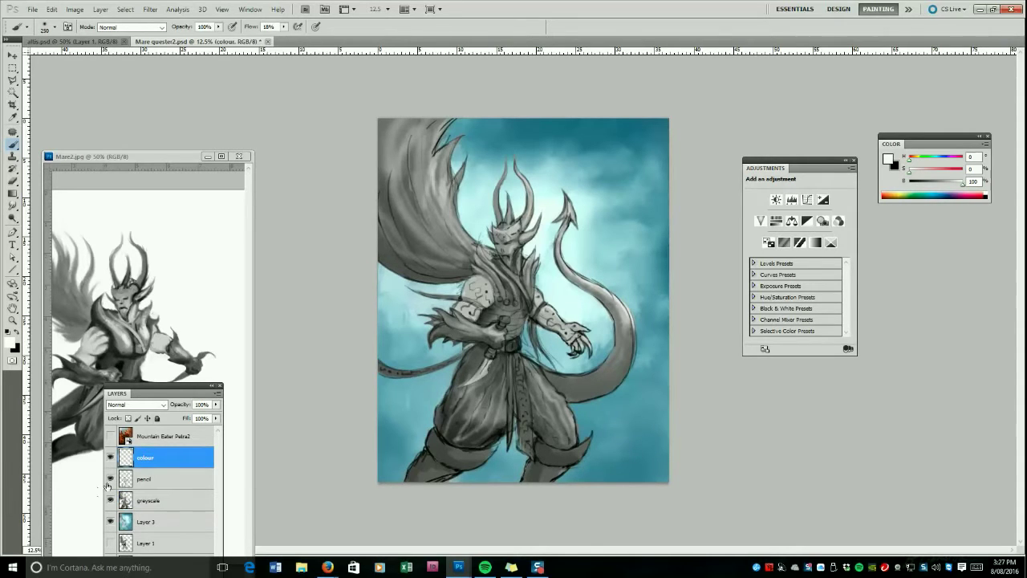
click(142, 479)
shift+click(142, 503)
click(217, 394)
click(257, 147)
click(241, 109)
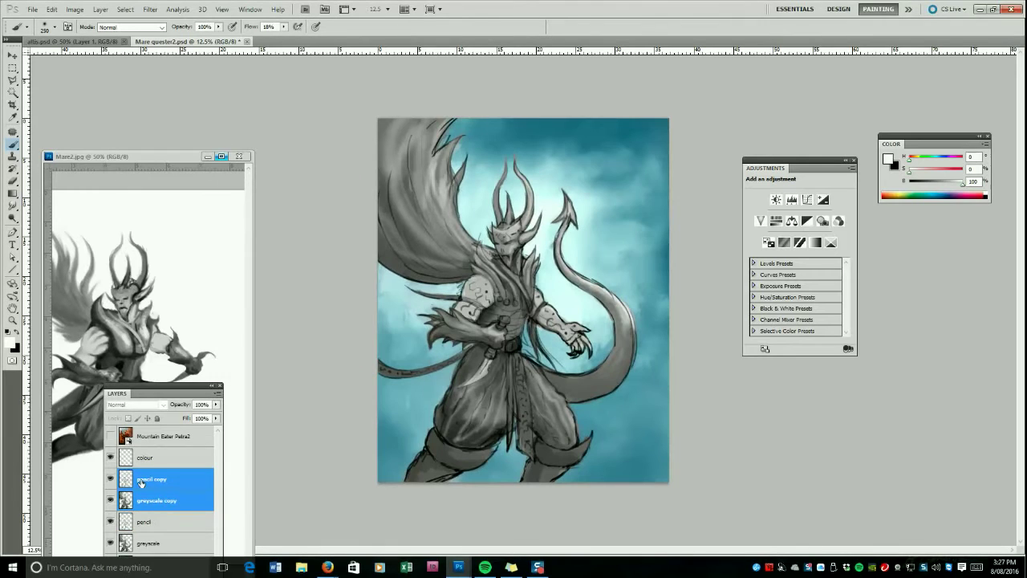
right_click(141, 482)
click(178, 455)
Hide the original pencil and greyscale layers and save the document.
click(111, 500)
click(111, 522)
click(33, 10)
click(73, 113)
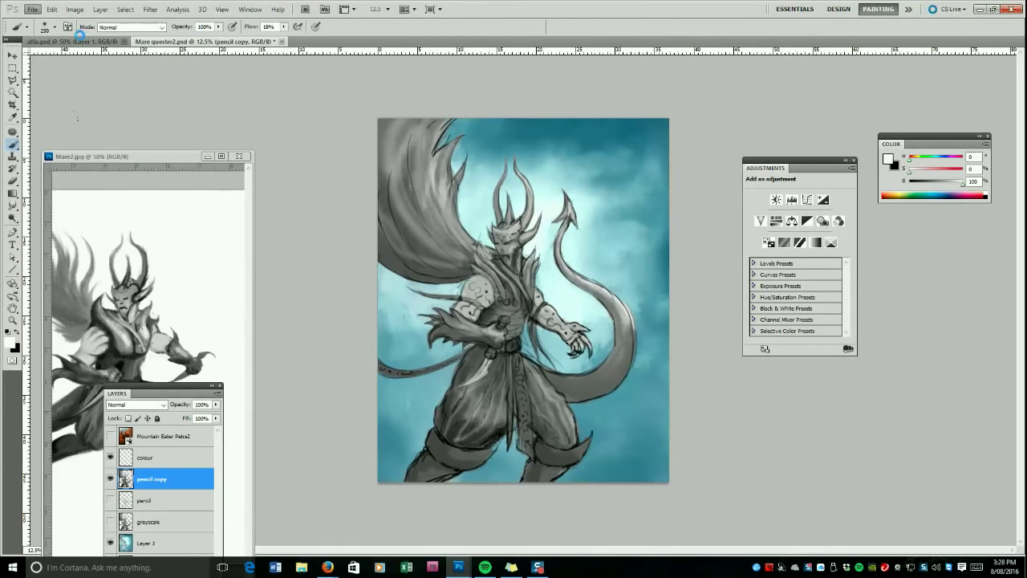
Check the image's pixel dimensions, document size and resolution without changing them.
click(75, 9)
click(84, 87)
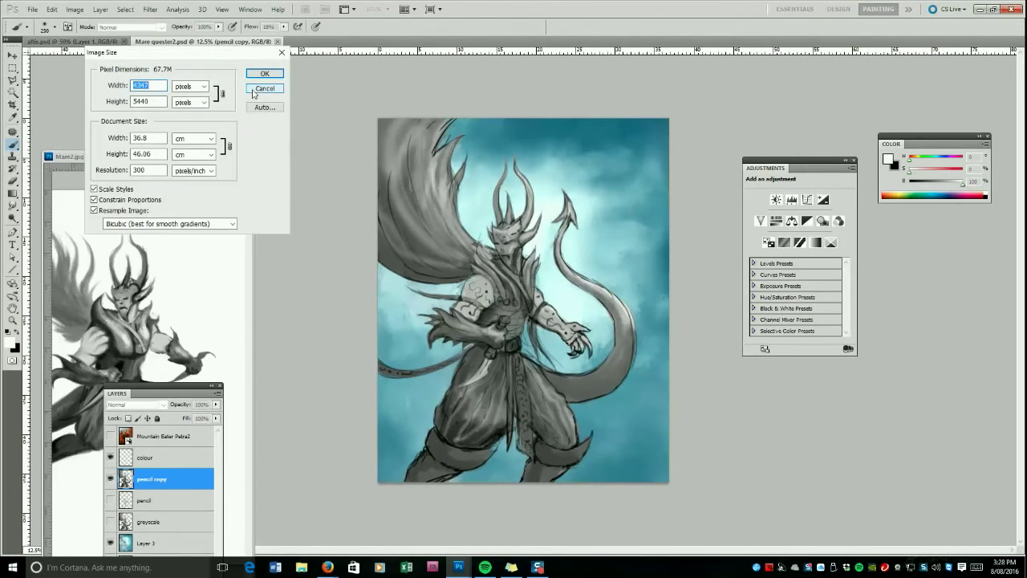
click(262, 91)
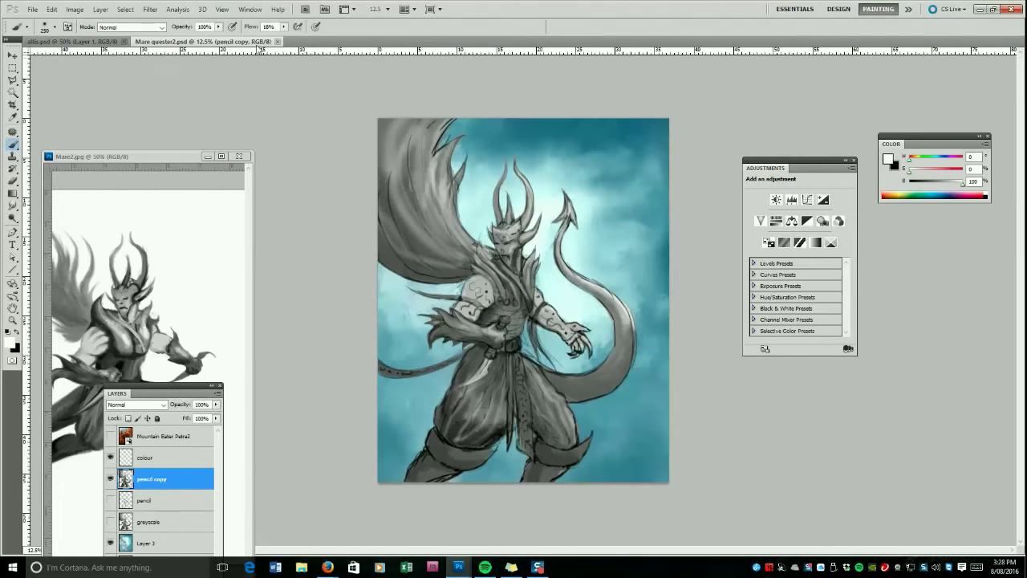
click(32, 9)
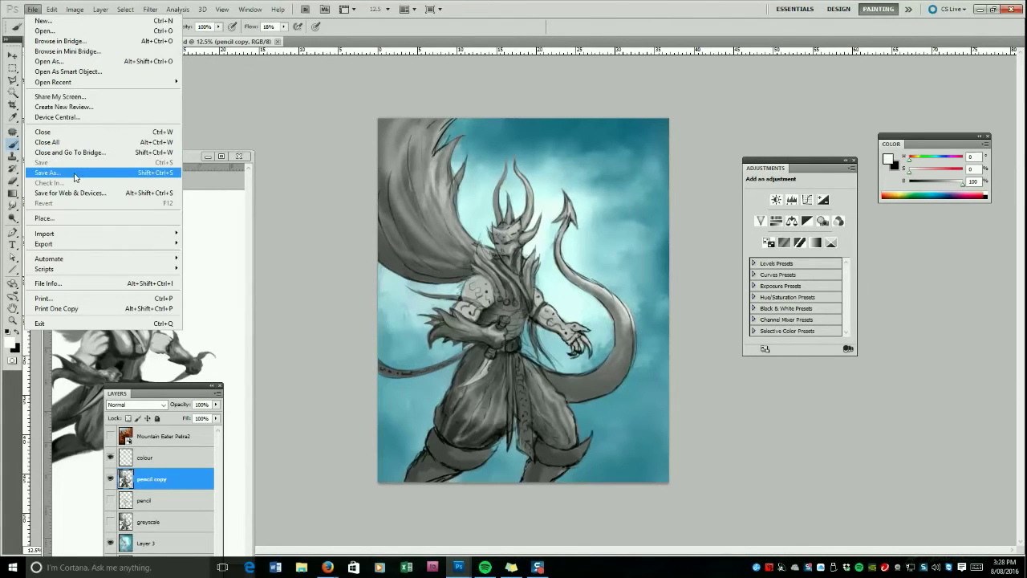
click(74, 177)
click(257, 435)
click(257, 475)
click(376, 128)
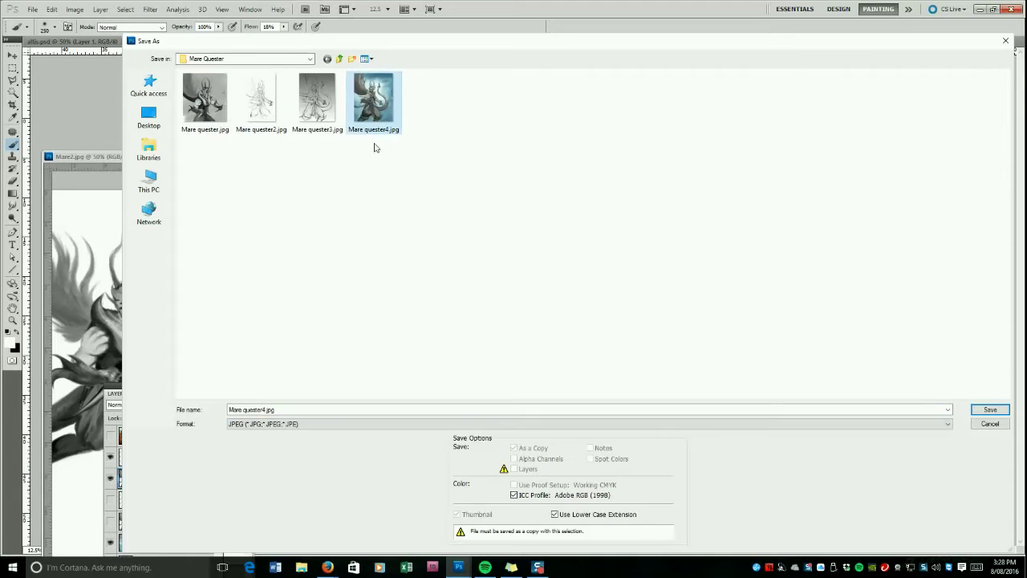
click(990, 423)
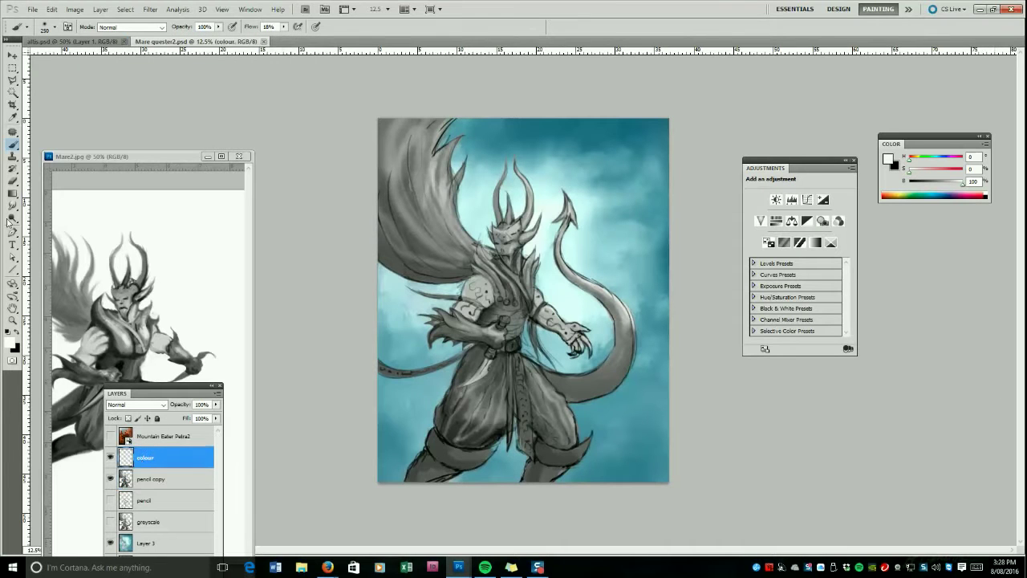
Paint both bare arms on the colour layer with an orange of hue 18, saturation 53 and brightness 100.
click(929, 171)
click(914, 159)
click(938, 172)
drag(916, 161, 912, 160)
key(bracketright)
key(bracketright)
key(bracketright)
mouse_move(477, 285)
mouse_down()
mouse_move(470, 308)
mouse_move(483, 298)
mouse_move(582, 345)
mouse_up()
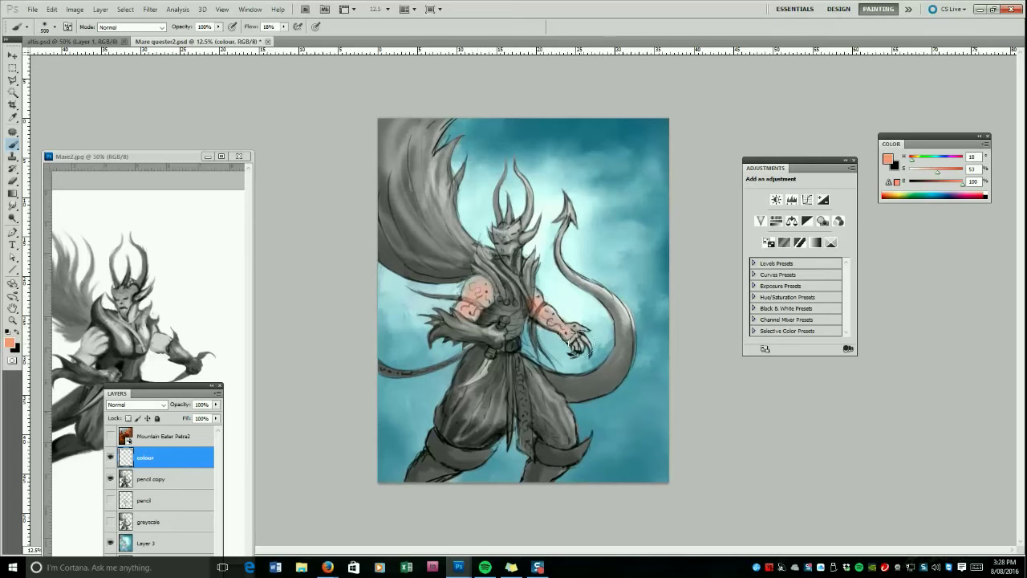
Set the colour layer's blend mode to Color and tint the demon's face with the same orange.
click(137, 405)
click(133, 392)
drag(509, 233, 504, 241)
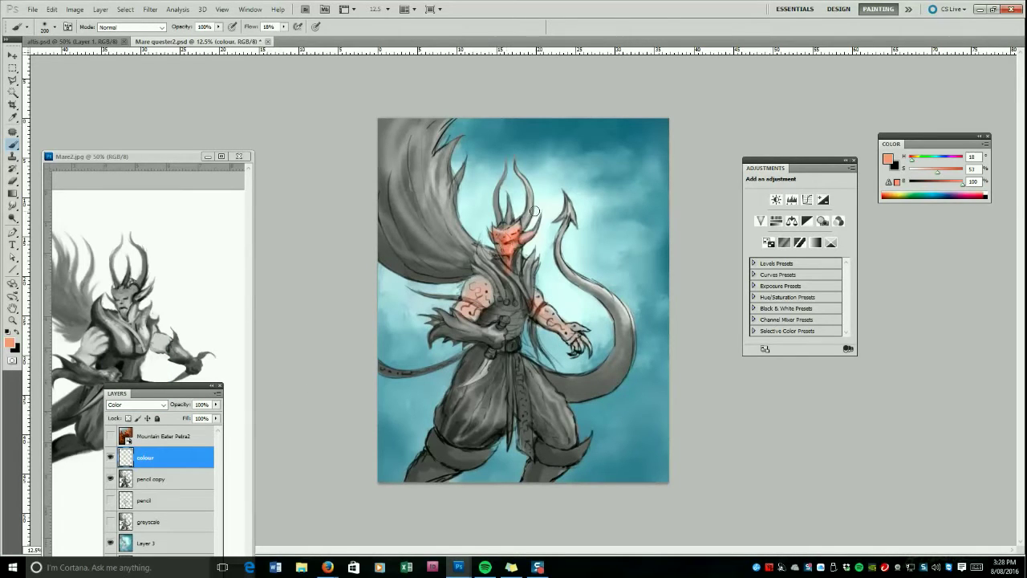
Load the pencil copy layer's outline as a selection, hide the selection edges, and paint the horns orange.
ctrl+click(123, 483)
key(ctrl+h)
key(bracketright)
key(bracketright)
key(bracketright)
mouse_move(509, 219)
mouse_down()
mouse_move(509, 160)
mouse_move(509, 184)
mouse_move(520, 156)
mouse_up()
Paint the tail from its tip to its base orange and strengthen the tint on both arms and the open hand.
key(bracketright)
key(bracketright)
key(bracketright)
key(bracketright)
key(bracketright)
key(bracketright)
key(bracketright)
key(bracketright)
key(bracketright)
key(bracketleft)
key(bracketleft)
key(bracketleft)
key(bracketleft)
key(bracketleft)
mouse_move(566, 210)
mouse_down()
mouse_move(614, 309)
mouse_move(562, 372)
mouse_move(547, 371)
mouse_up()
key(bracketleft)
drag(475, 285, 486, 300)
drag(568, 233, 619, 309)
key(bracketleft)
key(bracketleft)
drag(541, 295, 573, 330)
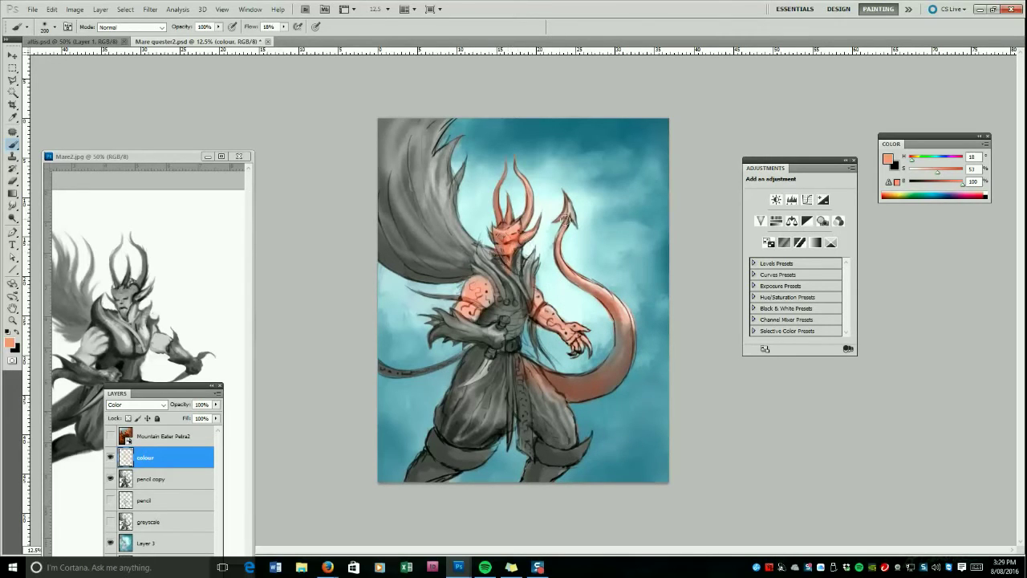
Paint the wing with large strokes of golden yellow, changing the hue to 43.
drag(912, 161, 911, 161)
key(bracketright)
key(bracketright)
key(bracketright)
key(bracketright)
drag(405, 153, 433, 231)
drag(912, 161, 922, 162)
key(bracketright)
key(bracketright)
key(bracketright)
drag(410, 149, 422, 221)
mouse_move(922, 162)
mouse_down()
mouse_move(940, 161)
mouse_move(916, 161)
mouse_up()
mouse_move(416, 204)
mouse_down()
mouse_move(418, 178)
mouse_move(443, 198)
mouse_move(397, 252)
mouse_move(414, 141)
mouse_move(412, 172)
mouse_up()
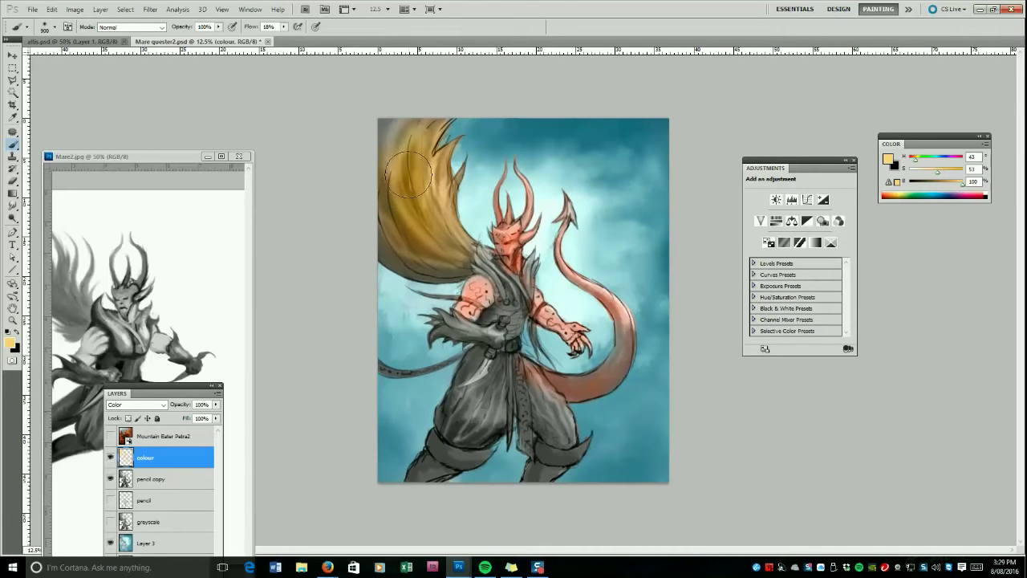
Undo most of the yellow strokes on the wing, keeping only the earliest tint.
key(ctrl+alt+z)
key(ctrl+alt+z)
key(ctrl+alt+z)
key(ctrl+alt+z)
key(ctrl+alt+z)
key(ctrl+alt+z)
key(ctrl+shift+z)
key(ctrl+shift+z)
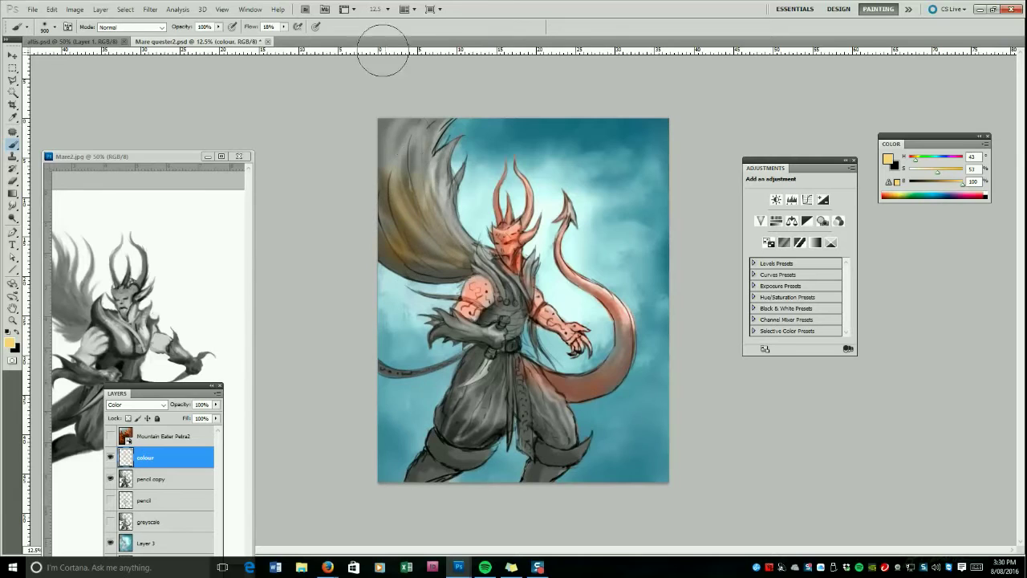
Tint the trousers, boots, tunic, gauntlet and wing with golden yellow using a 1000-pixel brush.
key(])
mouse_move(483, 414)
mouse_down()
mouse_move(502, 390)
mouse_move(552, 477)
mouse_move(449, 468)
mouse_up()
mouse_move(461, 328)
mouse_down()
mouse_move(528, 330)
mouse_move(488, 321)
mouse_move(504, 337)
mouse_move(529, 275)
mouse_up()
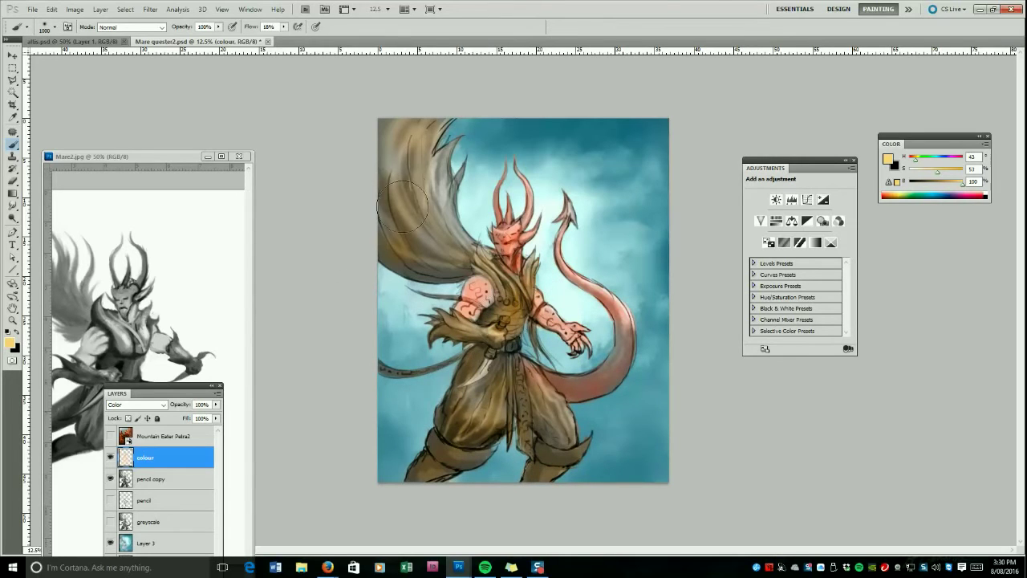
Shrink the brush and tint one of the tall horns with golden yellow.
key([)
key([)
key([)
key([)
key([)
key([)
key([)
key([)
key([)
key([)
key([)
drag(499, 218, 506, 165)
Enlarge the brush and extend the golden yellow tint across the rest of the wing.
click(216, 394)
click(201, 301)
click(216, 394)
click(429, 248)
key(])
key(])
key(])
key(])
key(])
key(])
key(])
key(])
key(])
drag(441, 157, 390, 95)
Add a new layer above the colour layer and set its blend mode to Overlay.
key([)
key([)
key([)
key([)
key([)
key([)
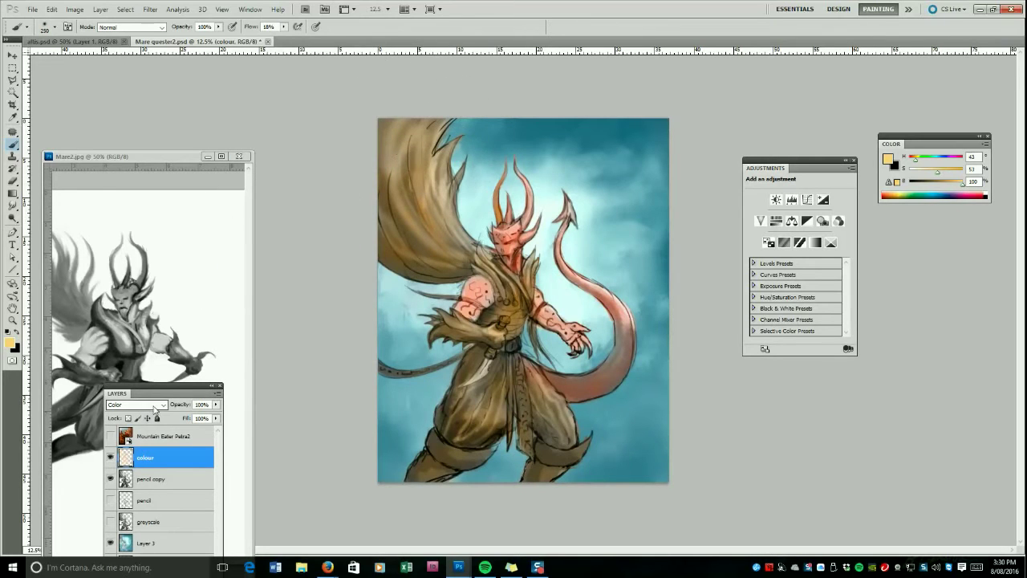
click(216, 393)
click(241, 129)
key(Return)
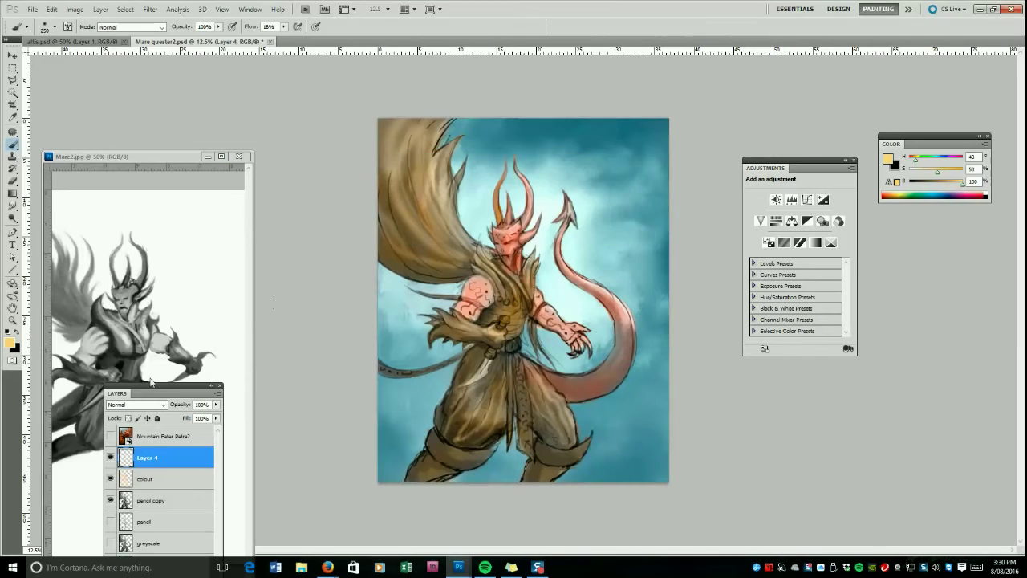
click(140, 404)
click(132, 262)
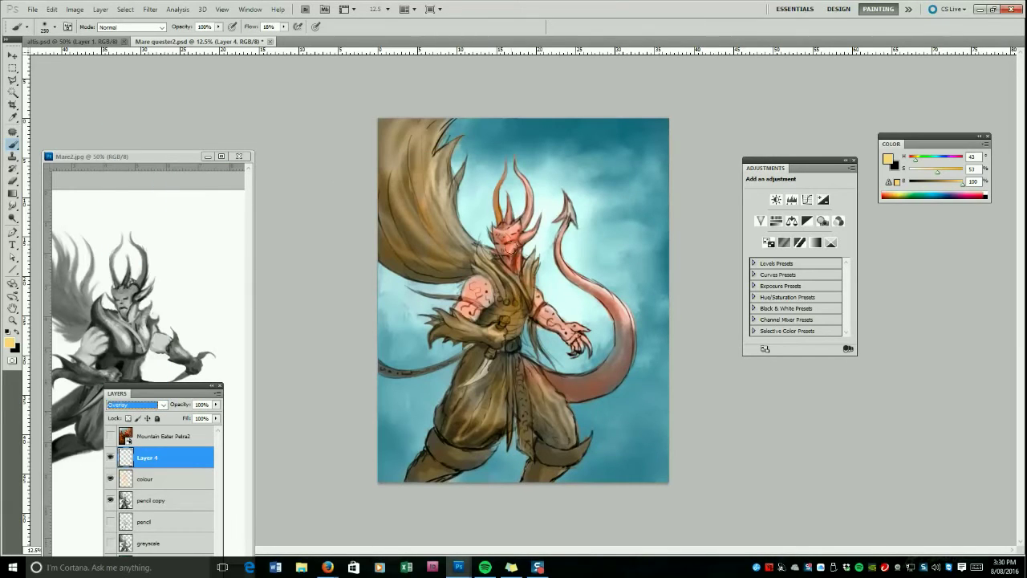
Sample red from the face and intensify the horns with it on the Overlay layer.
alt+click(509, 236)
key(bracketleft)
key(bracketleft)
mouse_move(513, 167)
mouse_down()
mouse_move(521, 233)
mouse_move(507, 221)
mouse_move(541, 205)
mouse_up()
drag(506, 169, 503, 186)
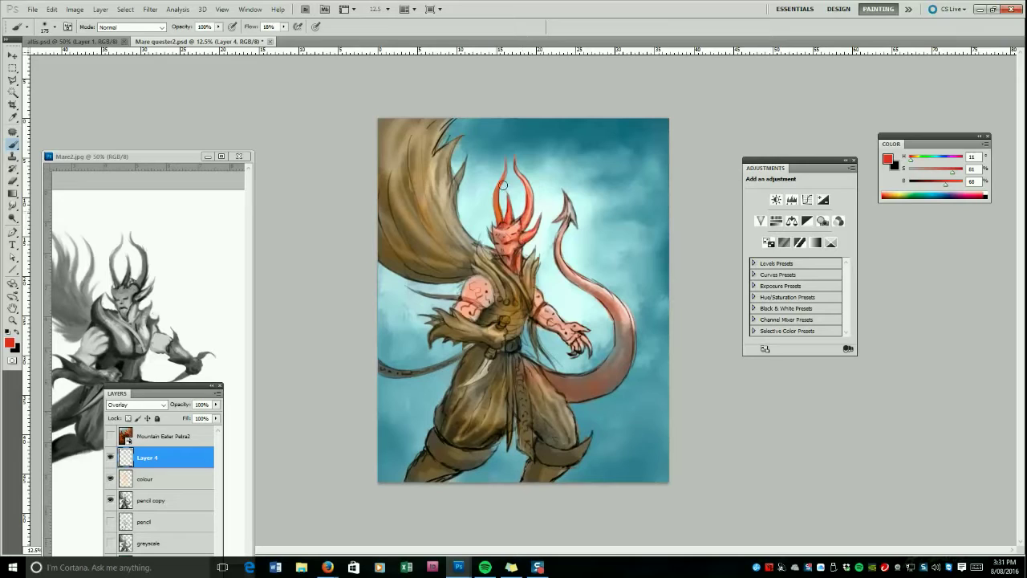
Shift the brush colour to a brighter yellow and glaze the face with it.
drag(912, 161, 917, 161)
drag(945, 185, 957, 185)
mouse_move(499, 237)
mouse_down()
mouse_move(507, 253)
mouse_move(504, 232)
mouse_move(519, 228)
mouse_move(520, 239)
mouse_up()
Glaze the tail and both arms with a saturated orange of hue 23 and brightness 75.
drag(918, 160, 912, 160)
drag(957, 184, 949, 185)
key(bracketright)
key(bracketright)
drag(571, 215, 573, 268)
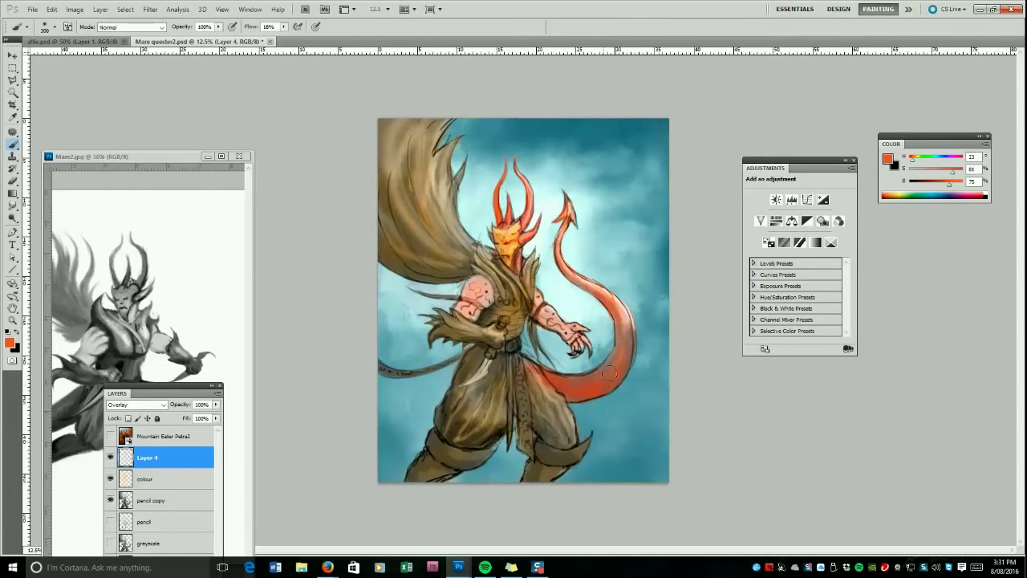
mouse_move(536, 313)
mouse_down()
mouse_move(574, 339)
mouse_move(550, 305)
mouse_move(473, 306)
mouse_move(489, 255)
mouse_up()
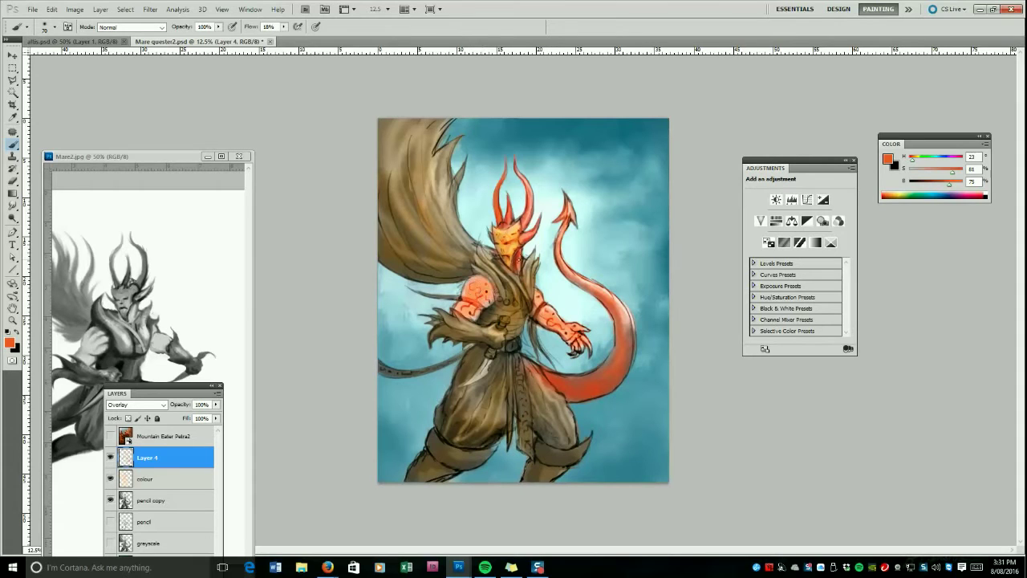
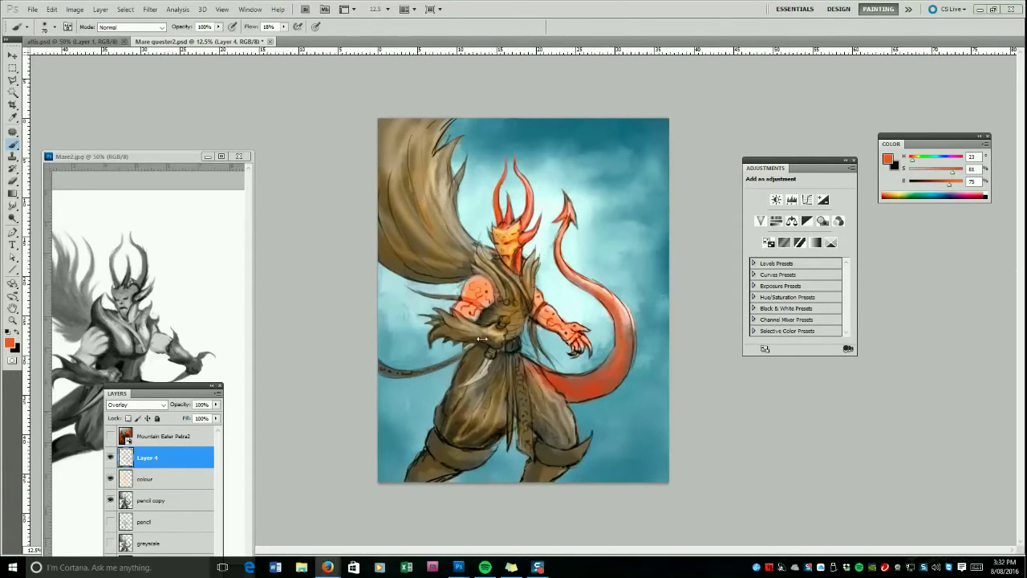
Sample a pale yellow-orange from the figure and add a new layer at the top of the layer stack.
click(674, 342)
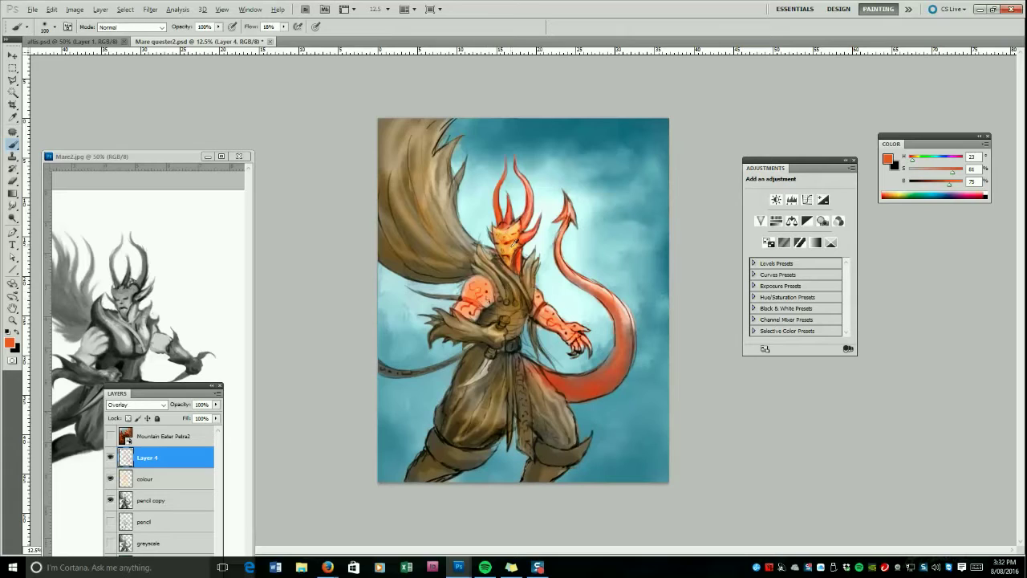
alt+click(501, 289)
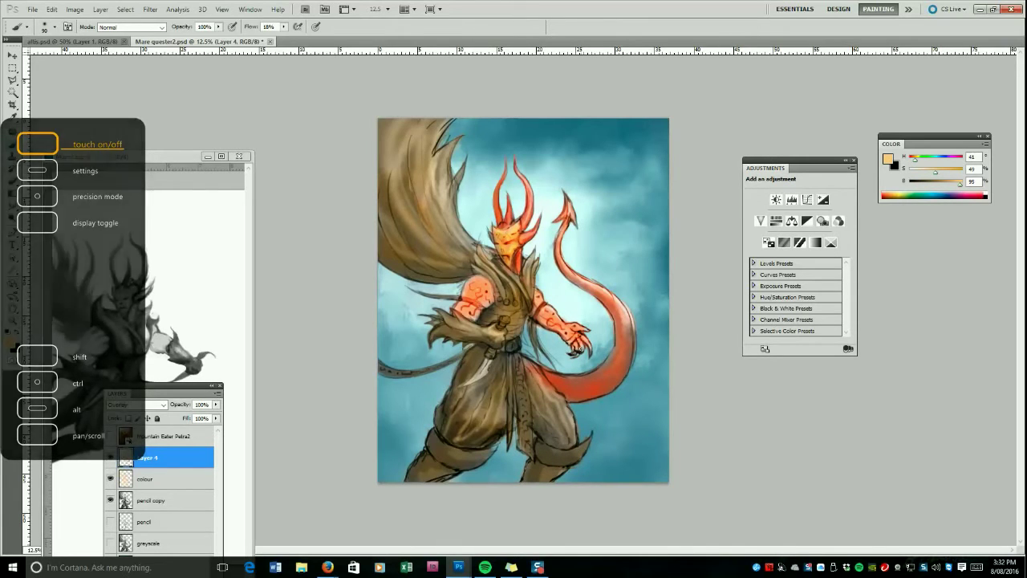
key(bracketleft)
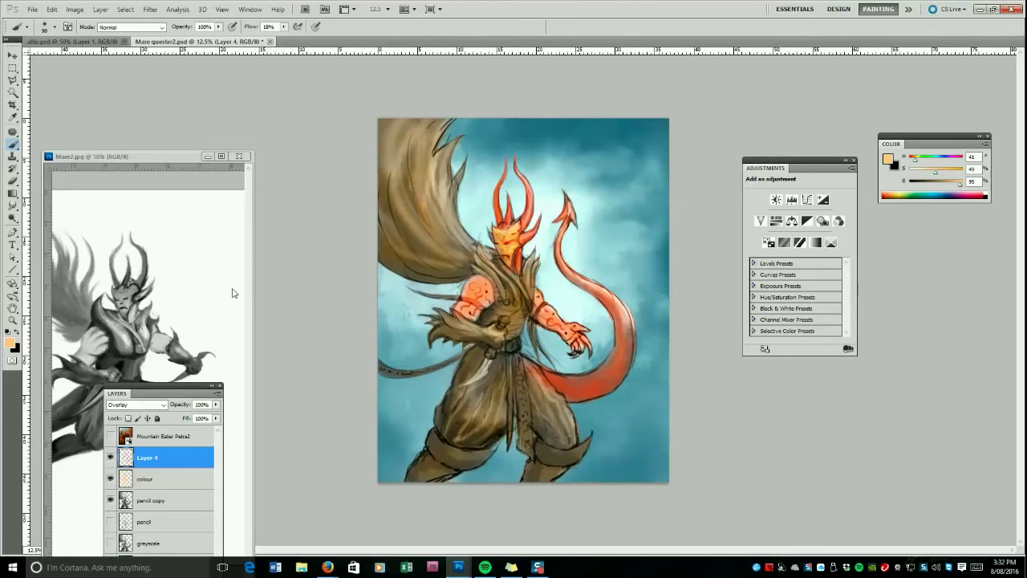
click(216, 393)
click(249, 126)
key(Return)
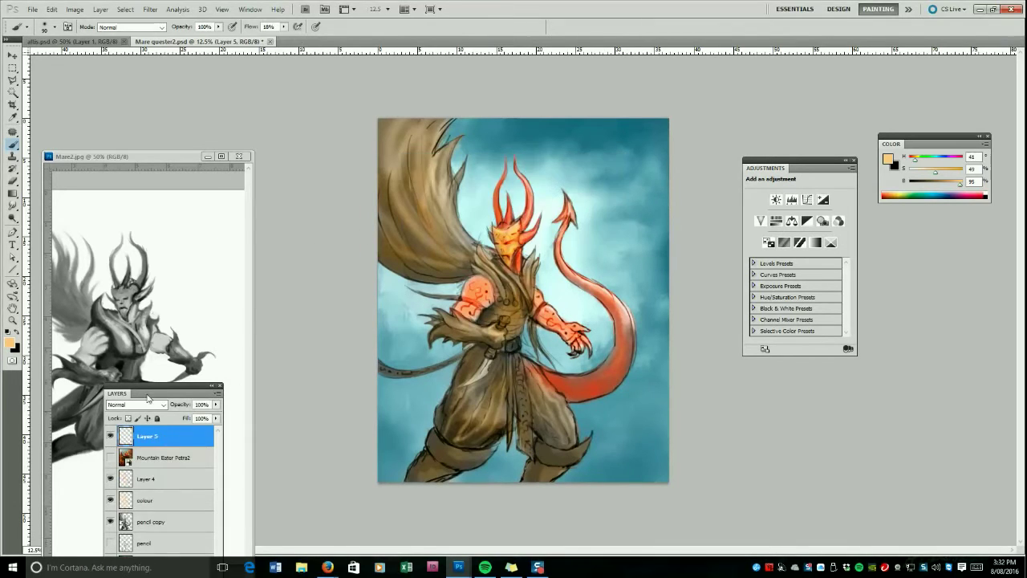
Deselect the figure and fill the whole new top layer with black using the Paint Bucket.
drag(160, 387, 176, 245)
right_click(13, 193)
click(48, 205)
click(479, 170)
key(ctrl+z)
click(126, 10)
click(131, 31)
click(501, 154)
key(d)
click(499, 273)
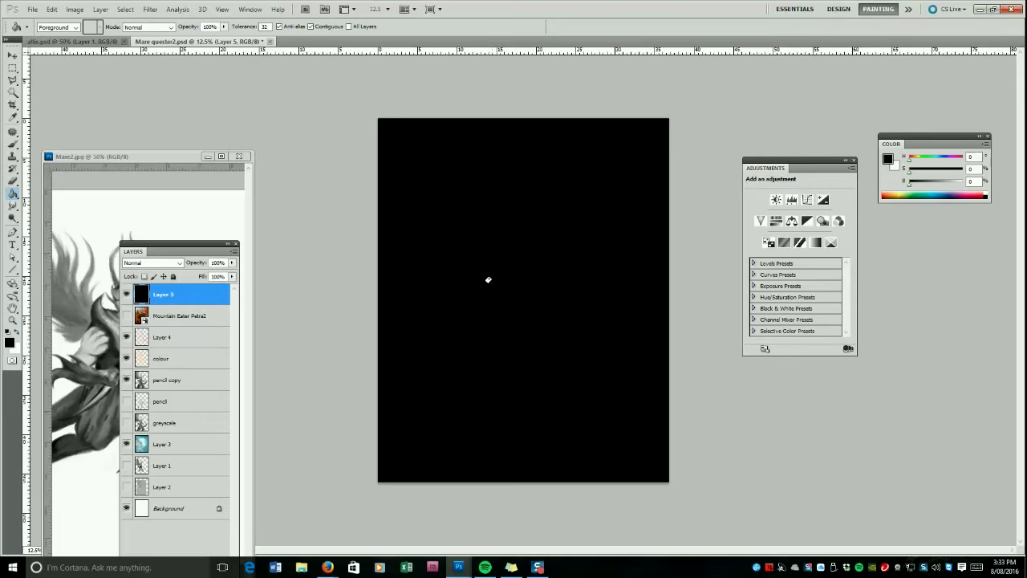
Try another blend mode on the black layer and hide that layer.
click(152, 262)
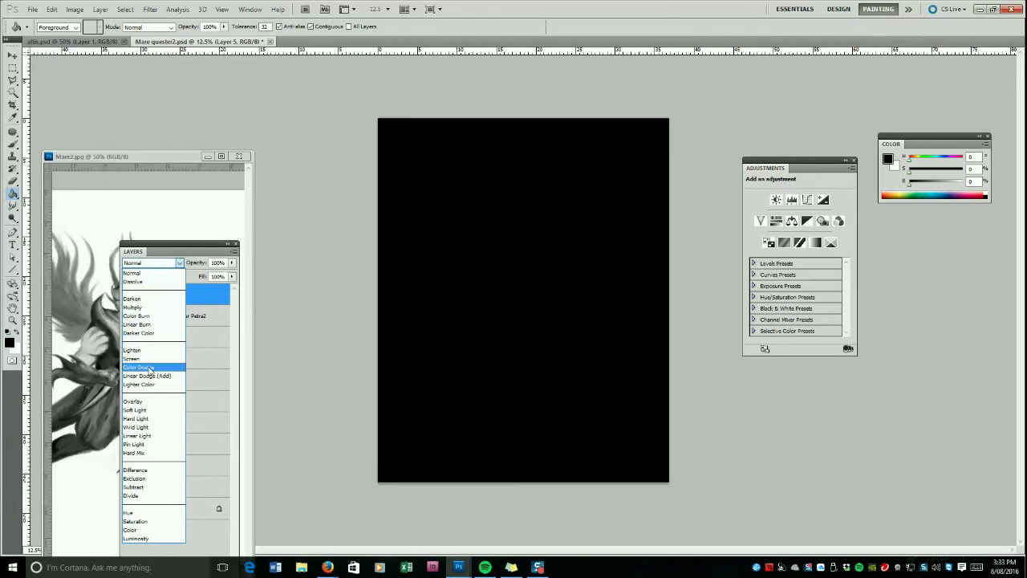
click(139, 512)
click(126, 295)
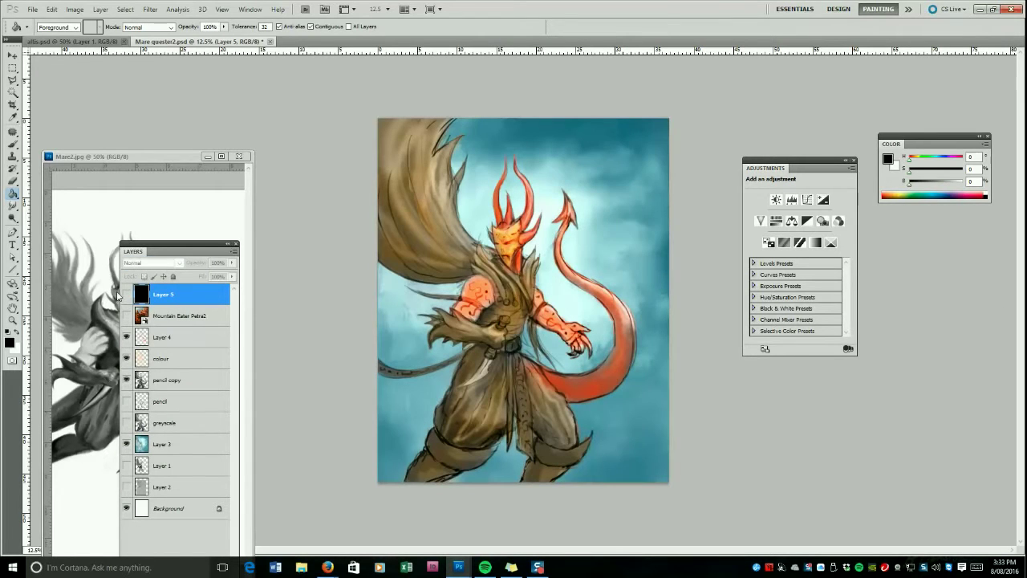
Apply a slight tonal image adjustment to the pencil copy layer.
click(158, 379)
click(75, 10)
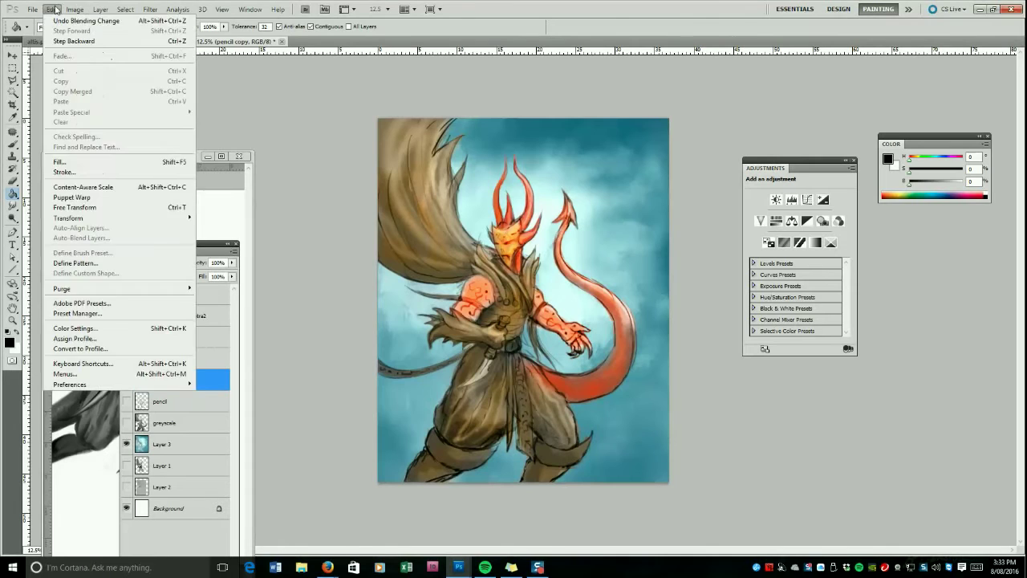
mouse_move(84, 39)
click(207, 47)
drag(23, 221, 30, 221)
click(194, 74)
Switch to the Smudge tool and merge the pencil copy, colour and Overlay layers into one layer.
click(13, 206)
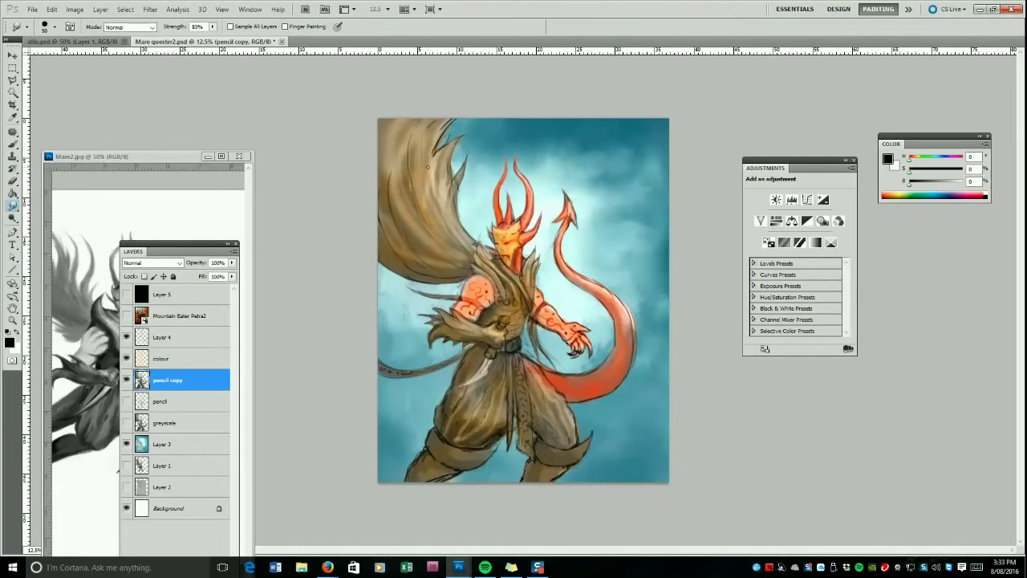
key(bracketright)
shift+click(189, 341)
right_click(190, 340)
click(234, 301)
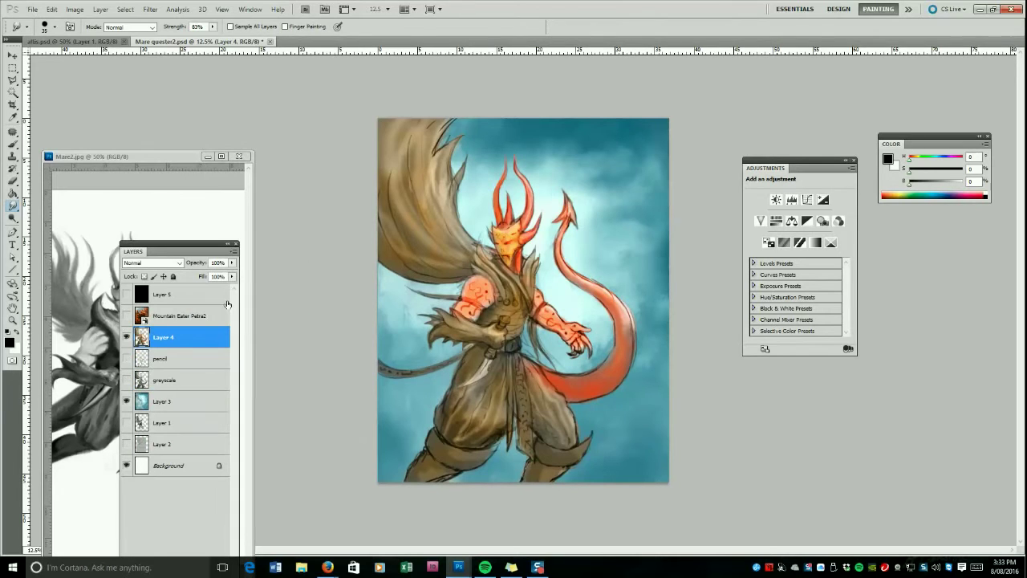
Set the Brush to Multiply, sample the trousers' dark brown and darken the cloth strip hanging from the belt.
click(13, 144)
click(172, 263)
click(205, 296)
click(16, 147)
click(161, 28)
click(120, 88)
alt+click(505, 434)
key(bracketright)
mouse_move(508, 357)
mouse_down()
mouse_move(508, 420)
mouse_move(524, 447)
mouse_move(523, 406)
mouse_up()
Shade the folds of the brown tunic across the chest with a resized Multiply brush.
key(bracketright)
key(bracketright)
key(bracketright)
key(bracketright)
key(bracketright)
key(bracketleft)
key(bracketleft)
key(bracketleft)
key(bracketleft)
key(bracketleft)
mouse_move(505, 294)
mouse_down()
mouse_move(482, 249)
mouse_move(528, 305)
mouse_move(528, 264)
mouse_move(533, 278)
mouse_up()
Darken the strap and spikes around the bent arm with a smaller Multiply brush.
key(bracketright)
key(bracketright)
key(bracketleft)
key(bracketleft)
key(bracketleft)
key(bracketleft)
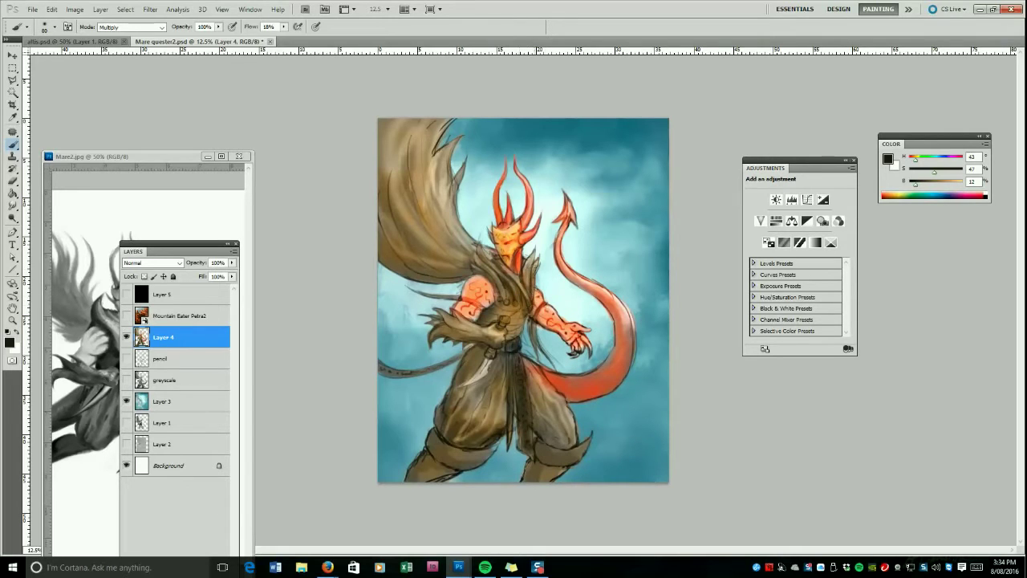
drag(460, 305, 482, 308)
key(bracketright)
Apply a slight tonal image adjustment to the teal background on Layer 3.
click(170, 397)
click(75, 9)
mouse_move(87, 36)
click(206, 49)
drag(156, 220, 147, 220)
click(205, 73)
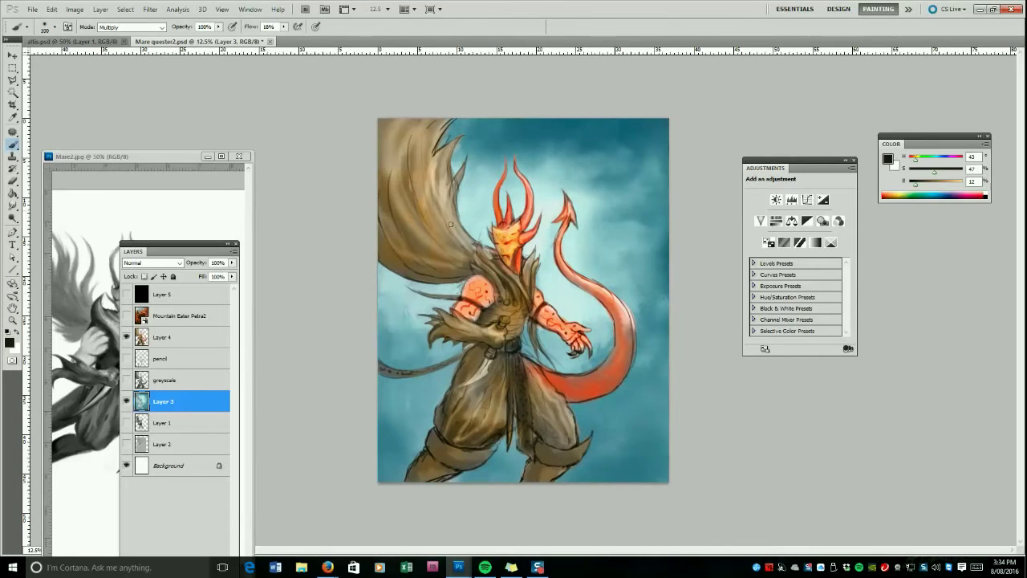
On Layer 4, erase the rough edges of the wing and the stray marks below it.
click(165, 337)
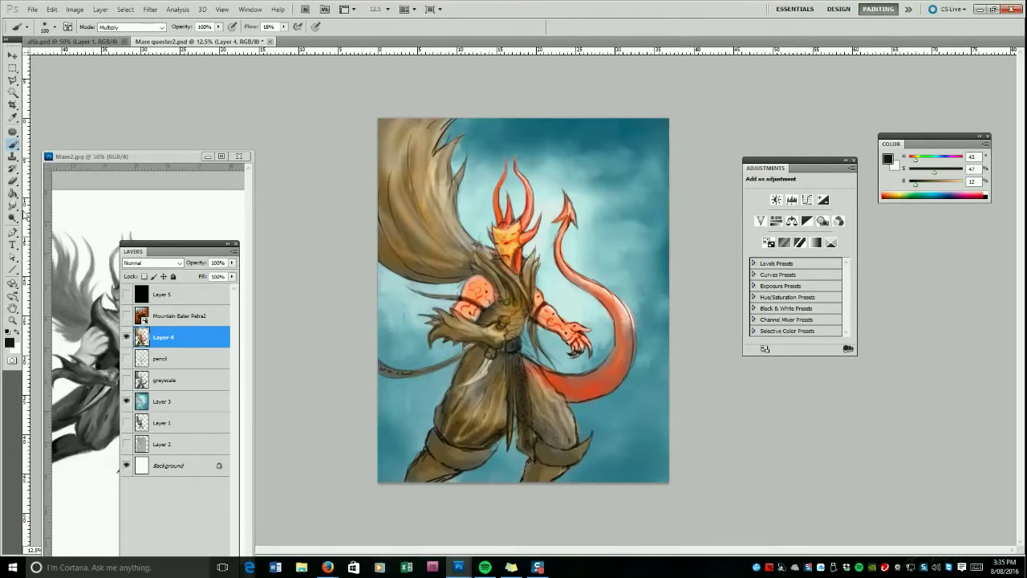
key(e)
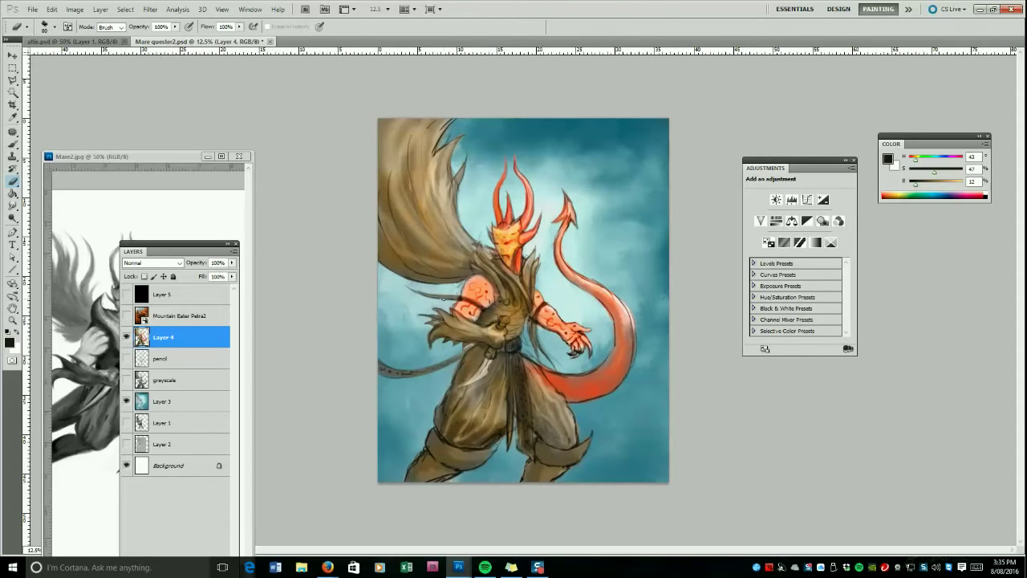
drag(430, 285, 446, 286)
drag(458, 211, 460, 191)
mouse_move(454, 135)
mouse_down()
mouse_move(437, 151)
mouse_move(447, 127)
mouse_up()
Erase the excess paint along the thin upper part of the tail with a smaller eraser.
key(bracketleft)
key(bracketleft)
drag(561, 226, 556, 266)
key(bracketleft)
key(bracketleft)
key(bracketleft)
key(bracketleft)
key(bracketleft)
key(bracketleft)
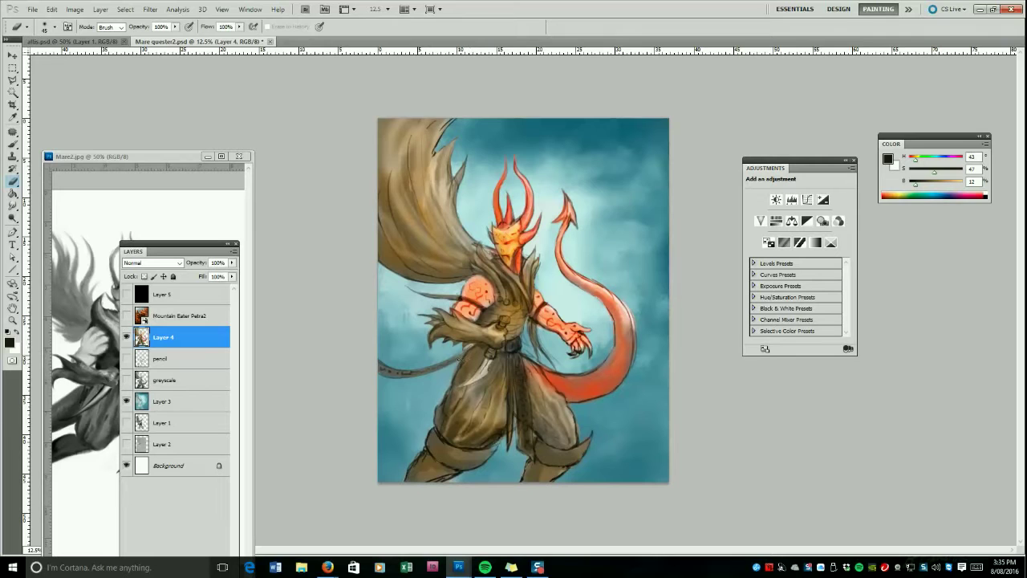
Return the Brush to Normal mode, sample a light orange from the tail and paint along its outer bend.
key(f)
key(f)
key(f)
key(bracketleft)
key(bracketleft)
key(bracketleft)
key(bracketleft)
key(bracketleft)
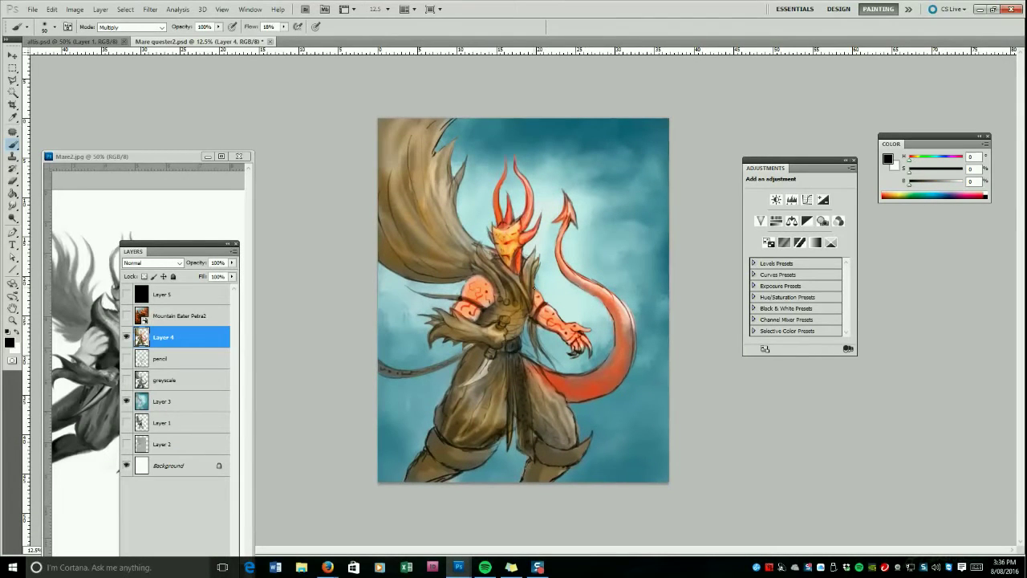
key(x)
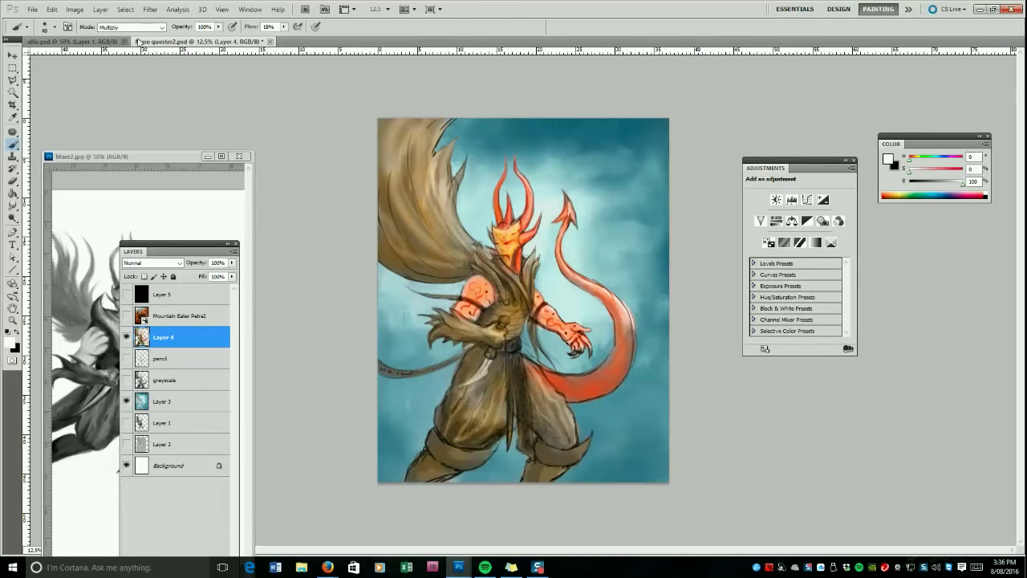
key(shift+alt+n)
alt+click(624, 312)
key(bracketright)
key(bracketright)
key(bracketright)
key(bracketright)
key(bracketright)
mouse_move(622, 308)
mouse_down()
mouse_move(631, 358)
mouse_move(628, 325)
mouse_up()
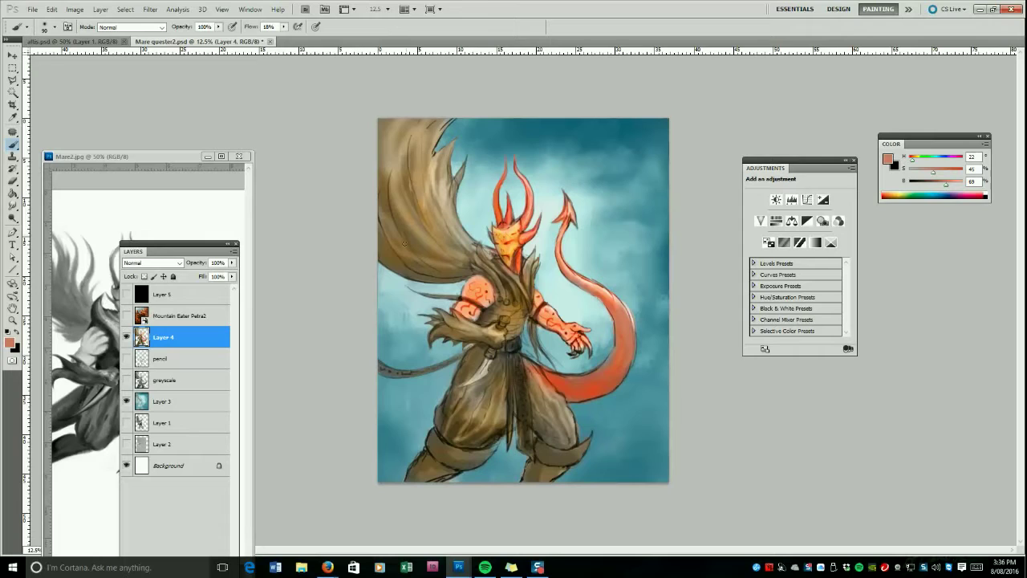
Sample dark brown from the tunic and shade the shoulder and the wing's outer edge, using a much larger brush on the wing.
alt+click(507, 295)
drag(480, 275, 479, 263)
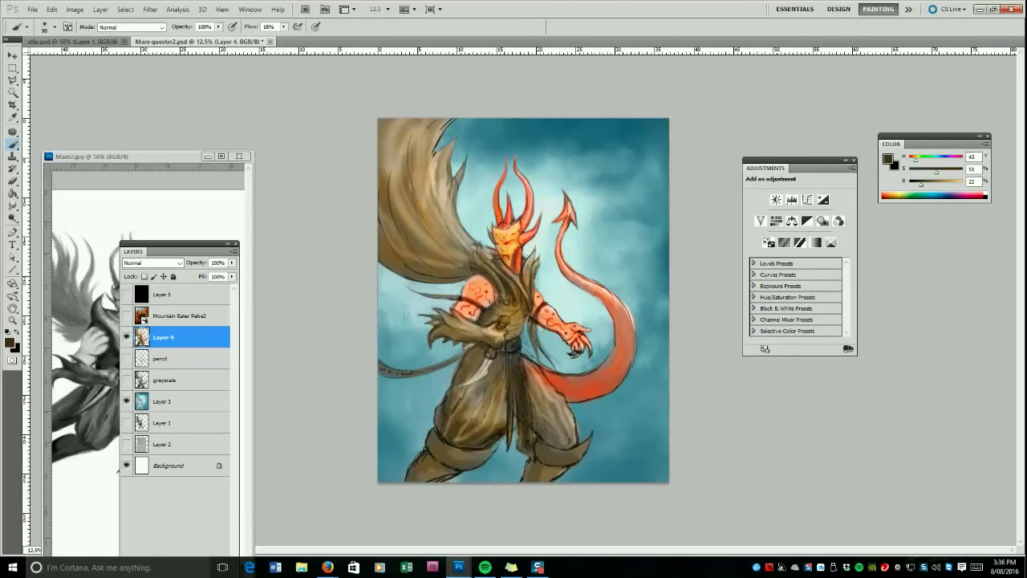
key(bracketright)
key(bracketright)
key(bracketright)
key(bracketright)
key(bracketright)
key(bracketright)
key(bracketright)
key(bracketright)
key(bracketright)
key(bracketright)
key(bracketright)
key(bracketright)
key(bracketright)
drag(383, 224, 393, 115)
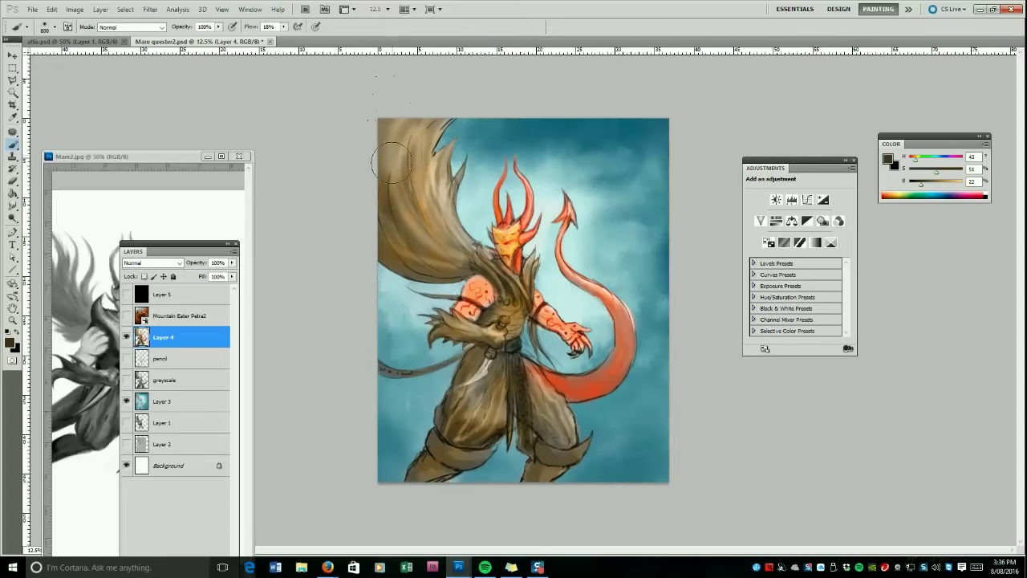
Shrink the brush and touch up the tail with orange tones sampled from its bend and tip.
key(bracketleft)
key(bracketleft)
key(bracketleft)
key(bracketleft)
key(bracketleft)
key(bracketleft)
key(bracketleft)
key(bracketleft)
key(bracketleft)
key(bracketleft)
key(bracketleft)
key(bracketleft)
key(bracketleft)
key(bracketleft)
alt+click(604, 298)
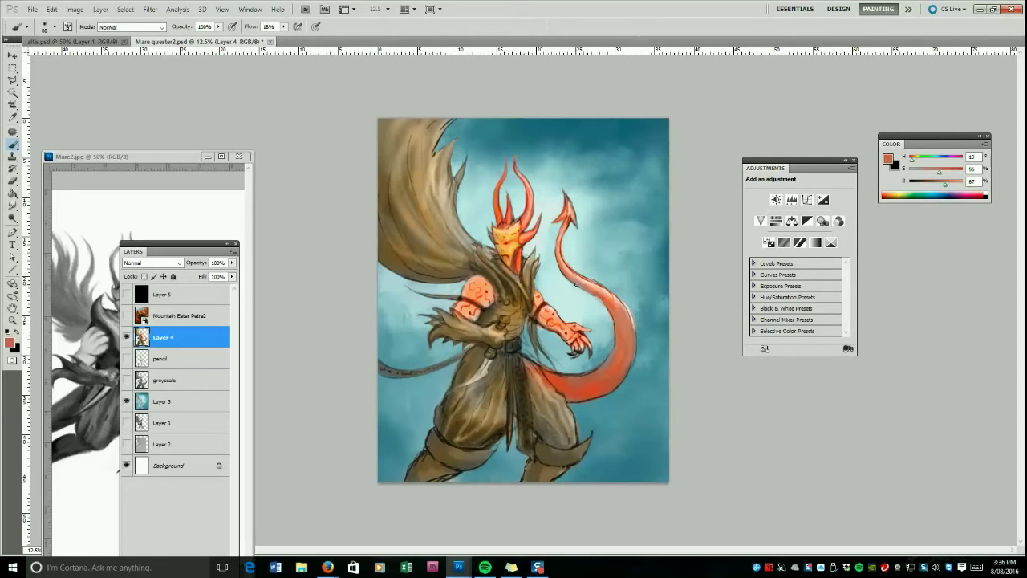
key(bracketright)
key(bracketright)
alt+click(568, 224)
Sample the arm's orange, raise its saturation to 75% and paint over the dark marks on the bent upper arm.
alt+click(479, 277)
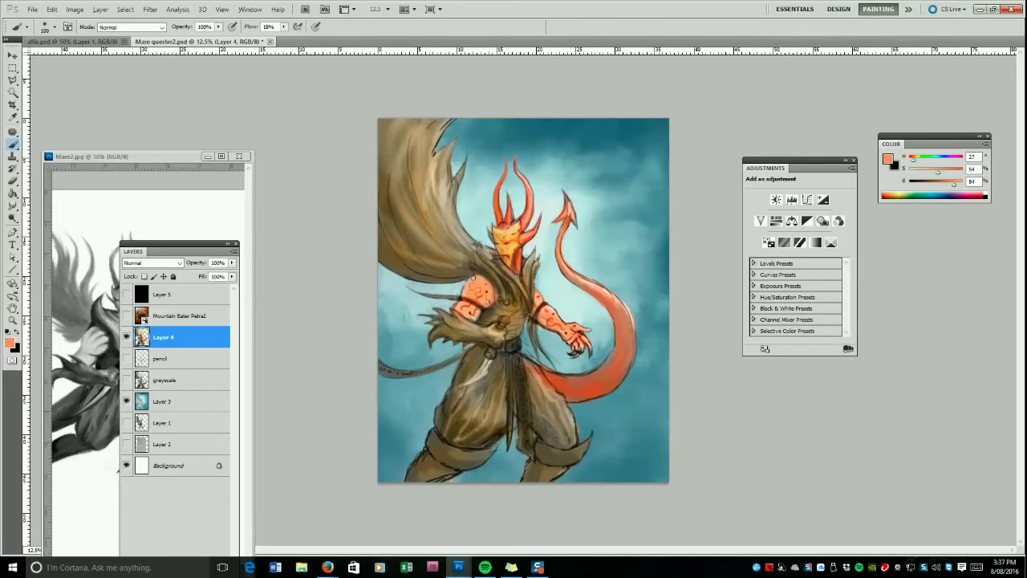
alt+click(472, 300)
drag(938, 172, 949, 172)
drag(493, 292, 473, 278)
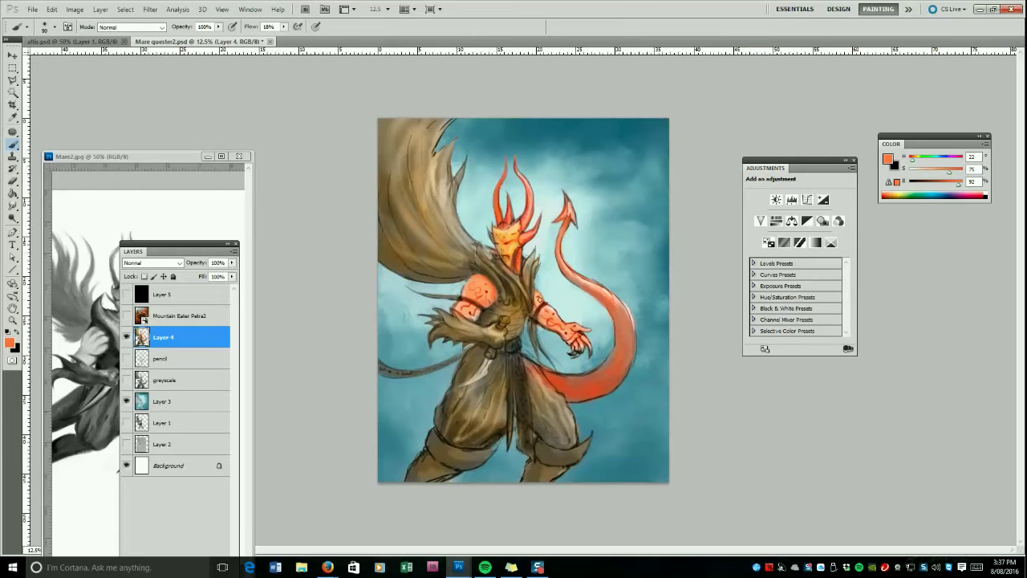
key(d)
key(x)
ctrl+click(142, 337)
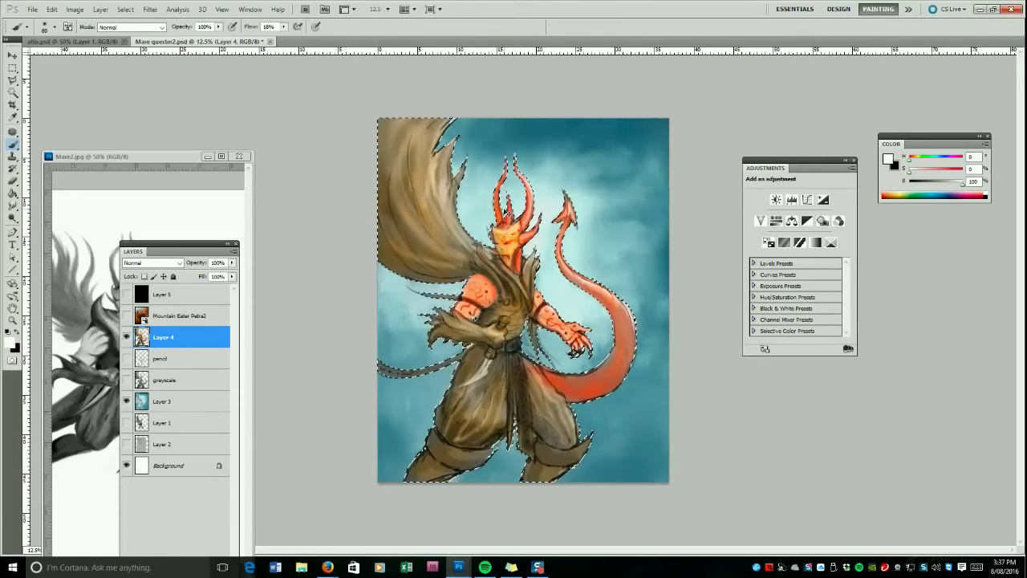
key(ctrl+d)
Blend the demon's horns with light orange and dark red tones sampled from the horns and head.
alt+click(521, 173)
alt+click(526, 194)
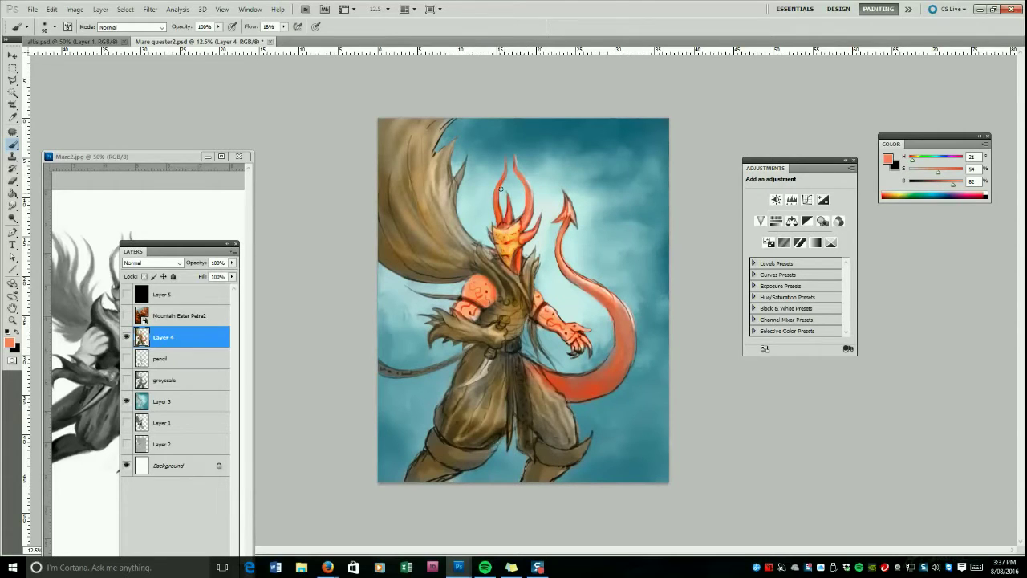
alt+click(528, 240)
alt+click(525, 236)
alt+click(499, 218)
mouse_move(496, 197)
mouse_down()
mouse_move(495, 211)
mouse_move(498, 186)
mouse_up()
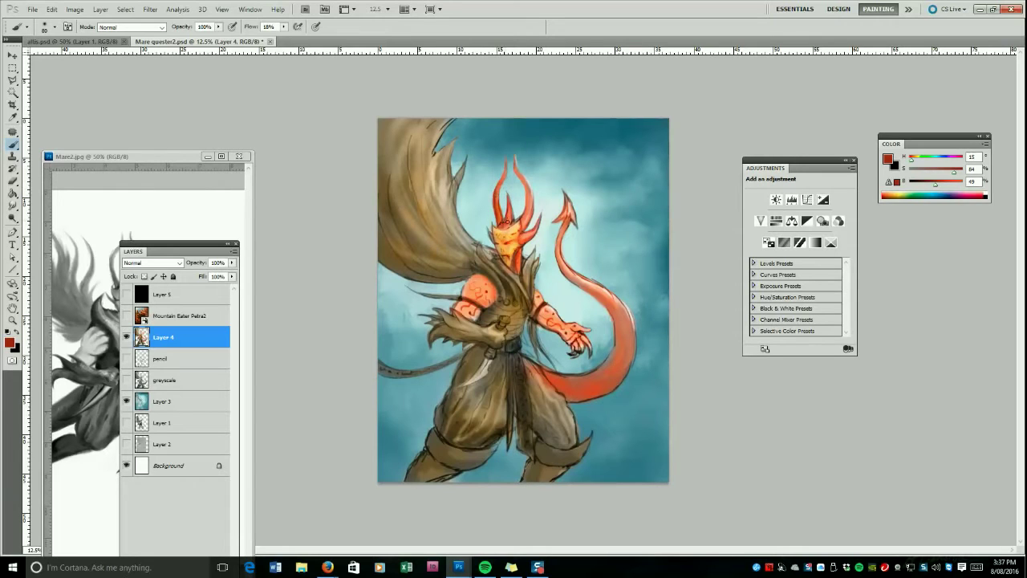
mouse_move(516, 220)
mouse_down()
mouse_move(526, 188)
mouse_move(516, 168)
mouse_up()
Shade the tail in dark red, enlarging the brush for the wide lower curve.
key(])
mouse_move(563, 270)
mouse_down()
mouse_move(594, 294)
mouse_move(616, 340)
mouse_up()
key(])
key(])
key(])
key(])
key(])
key(])
mouse_move(550, 376)
mouse_down()
mouse_move(575, 398)
mouse_move(613, 385)
mouse_move(637, 350)
mouse_up()
Sample a light tan and paint it over the trouser leg beside the tail's base with a smaller brush.
alt+click(547, 379)
key(bracketleft)
key(bracketleft)
key(bracketleft)
key(bracketleft)
key(bracketleft)
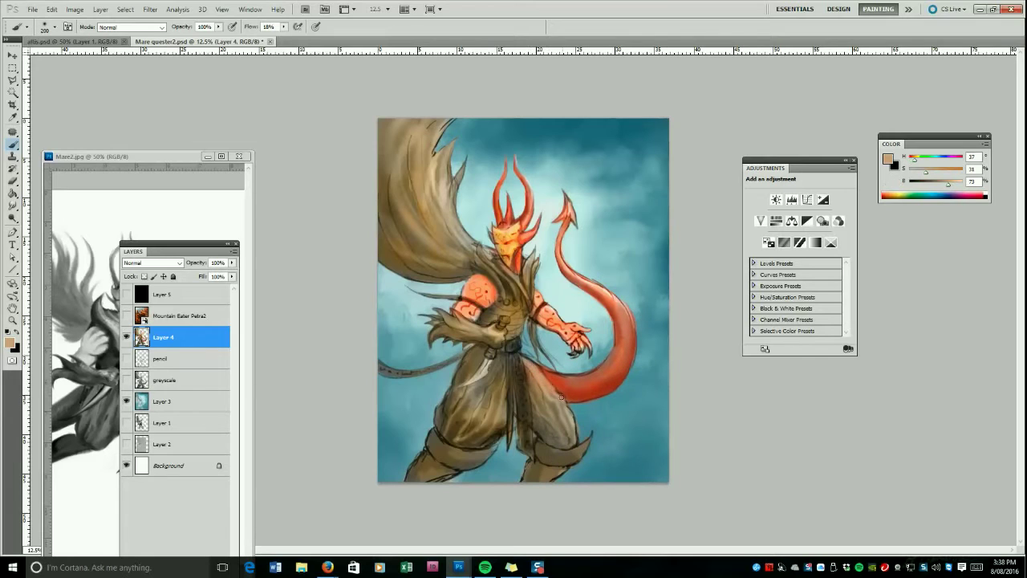
mouse_move(573, 412)
mouse_down()
mouse_move(549, 451)
mouse_move(531, 412)
mouse_move(575, 431)
mouse_move(546, 393)
mouse_up()
Sample the hanging cloth strip's tones and repaint its lower end with a small brush.
key(bracketleft)
key(bracketleft)
alt+click(534, 413)
alt+click(520, 421)
key(bracketright)
drag(518, 427, 533, 455)
Sample light orange from the outstretched hand and paint a small decorative pattern down the hanging cloth strip.
alt+click(565, 323)
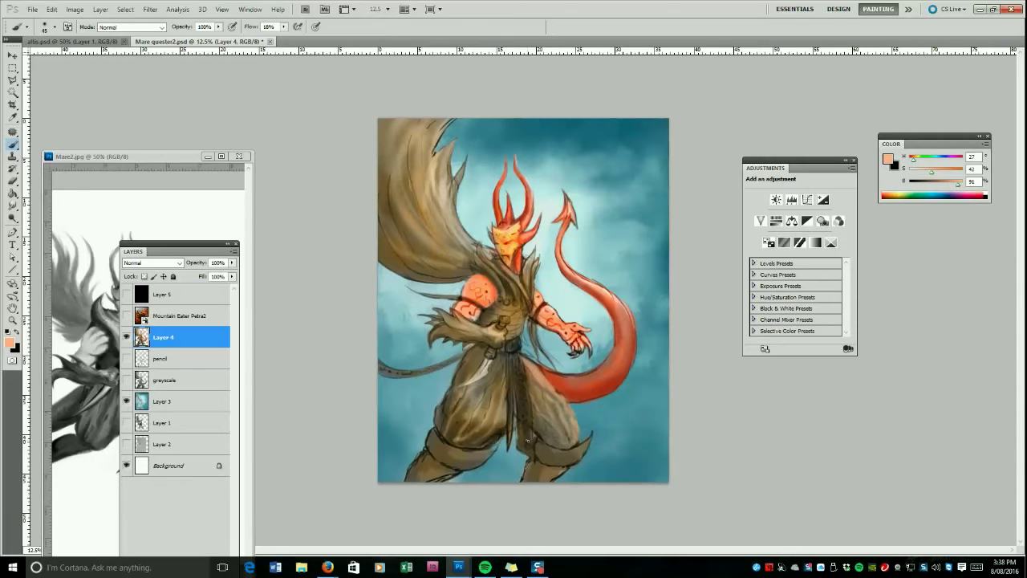
click(520, 421)
drag(522, 412, 526, 407)
drag(520, 355, 532, 426)
Paint white highlights along the hanging strip's edge and the upper thigh beside it.
key(d)
key(x)
key(])
drag(520, 355, 553, 389)
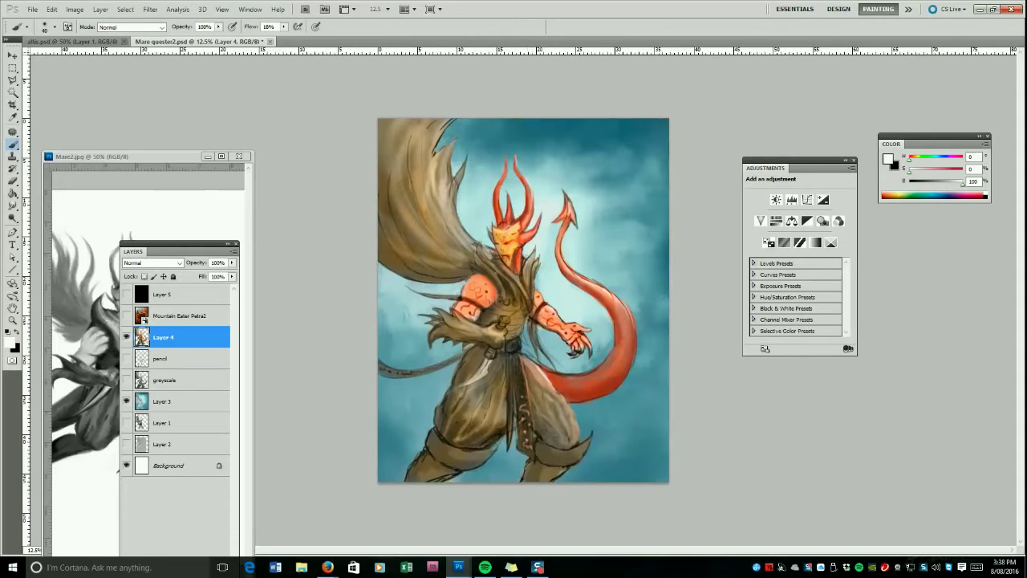
Try a black-to-transparent Overlay gradient from the lower-left corner of the teal background on Layer 3.
click(163, 401)
click(12, 194)
alt+click(394, 457)
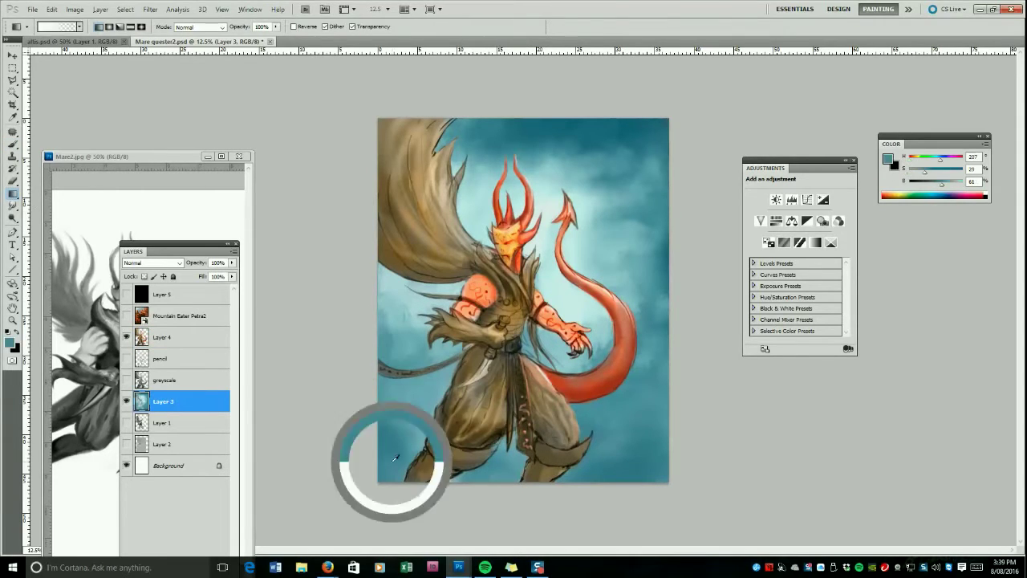
click(201, 28)
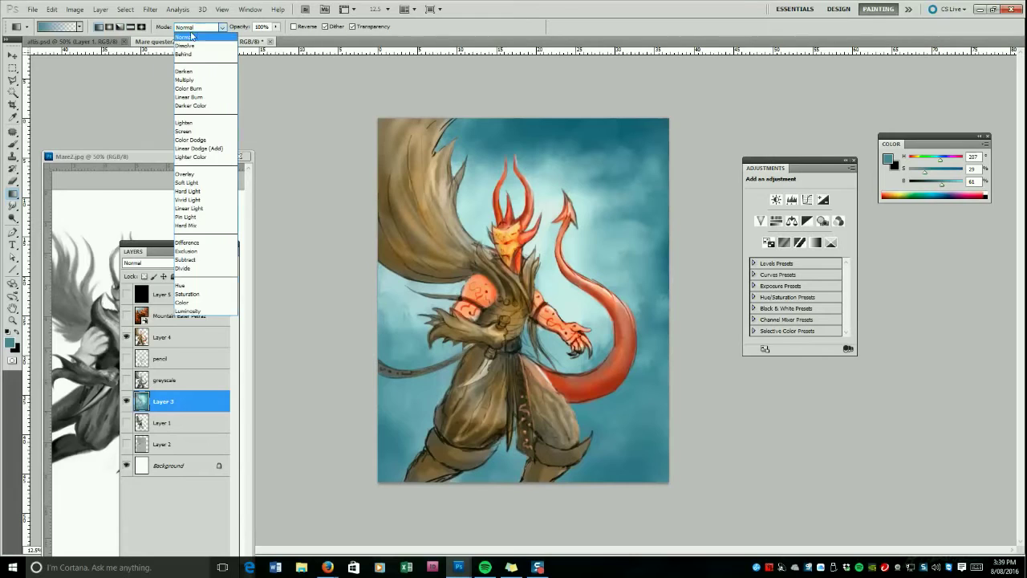
click(191, 131)
click(126, 10)
click(134, 30)
key(d)
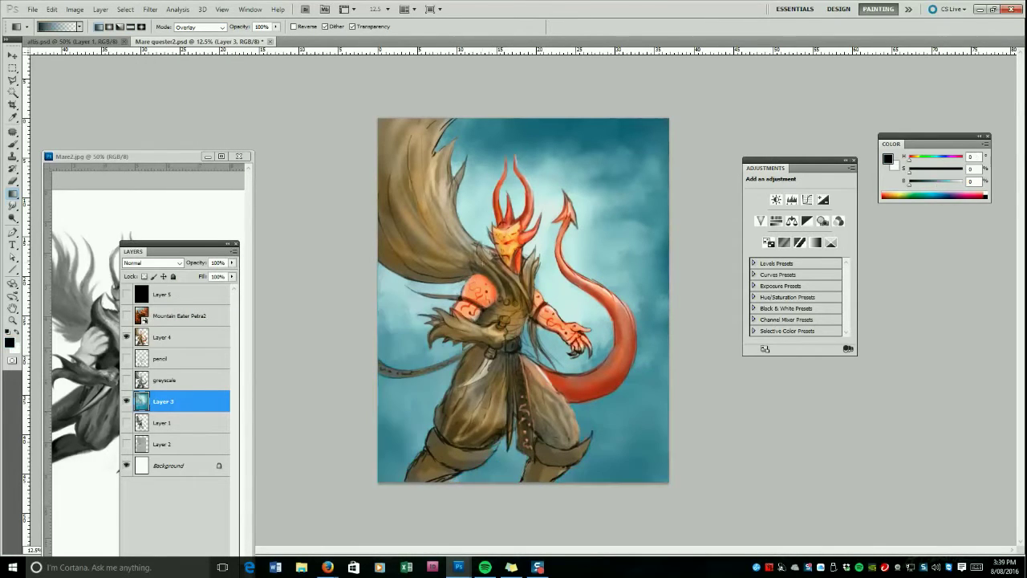
drag(377, 493, 518, 271)
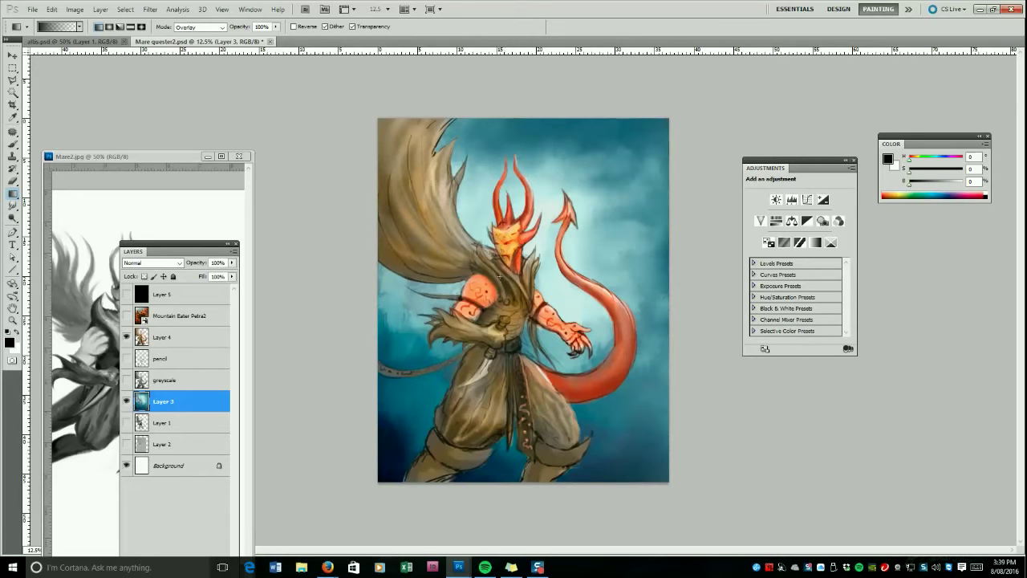
Darken the lower-left corner of Layer 3's background with a black-to-transparent gradient in Normal mode, reaching up towards the horns.
click(199, 26)
click(201, 38)
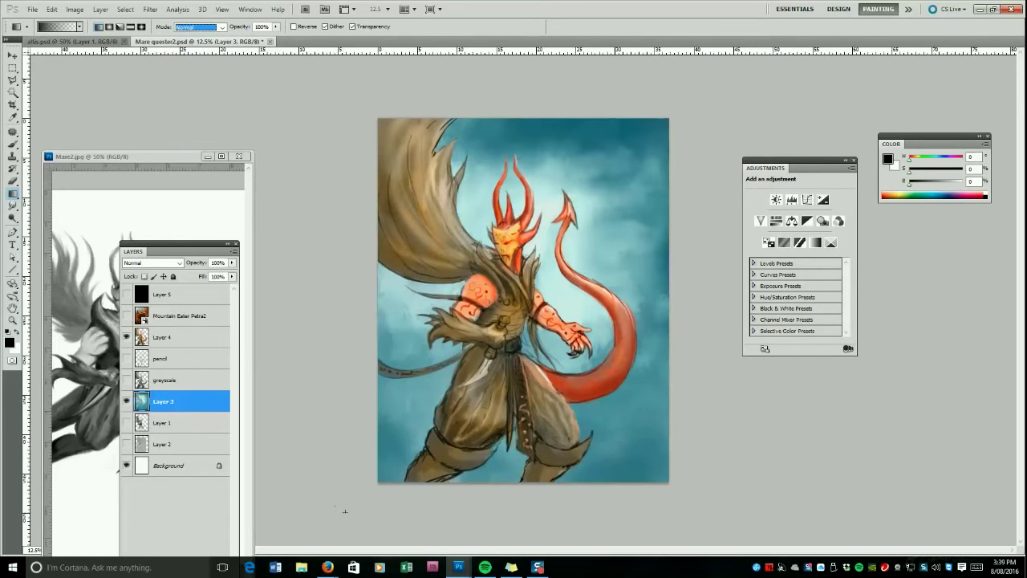
drag(344, 509, 671, 227)
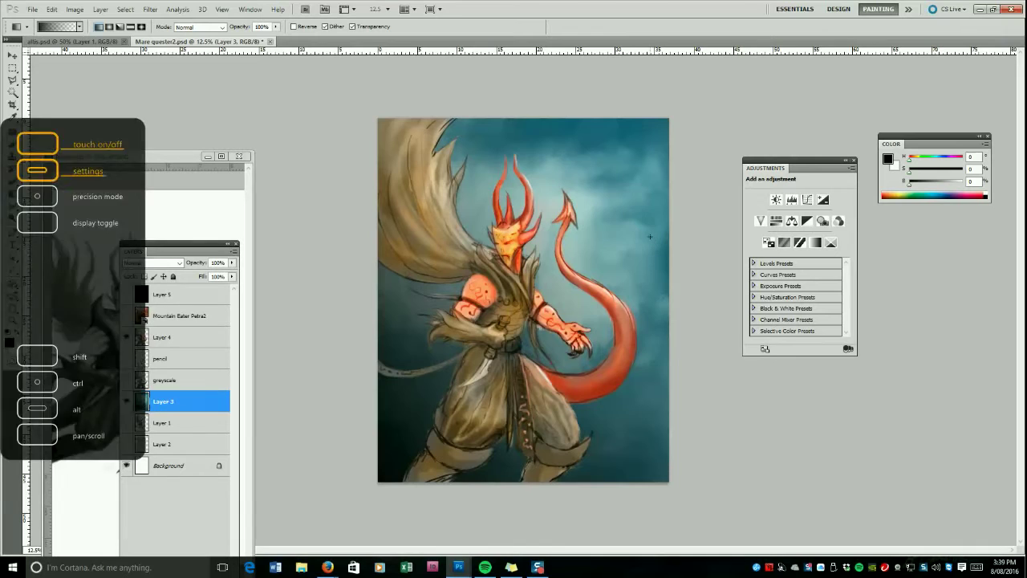
key(ctrl+z)
drag(348, 531, 547, 206)
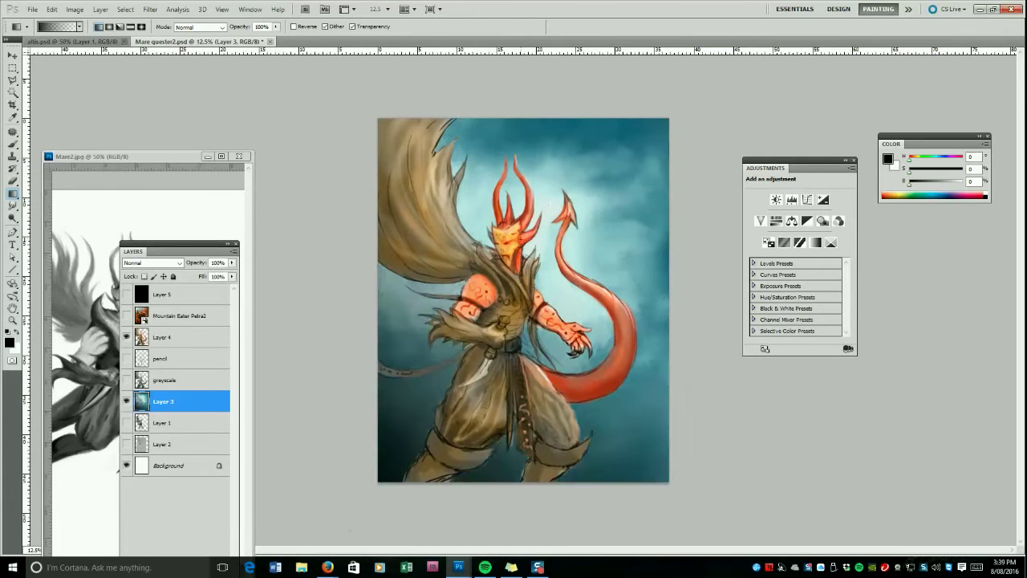
Smudge the upper edge and inner folds of the wing on Layer 4 to soften them.
click(163, 338)
key(b)
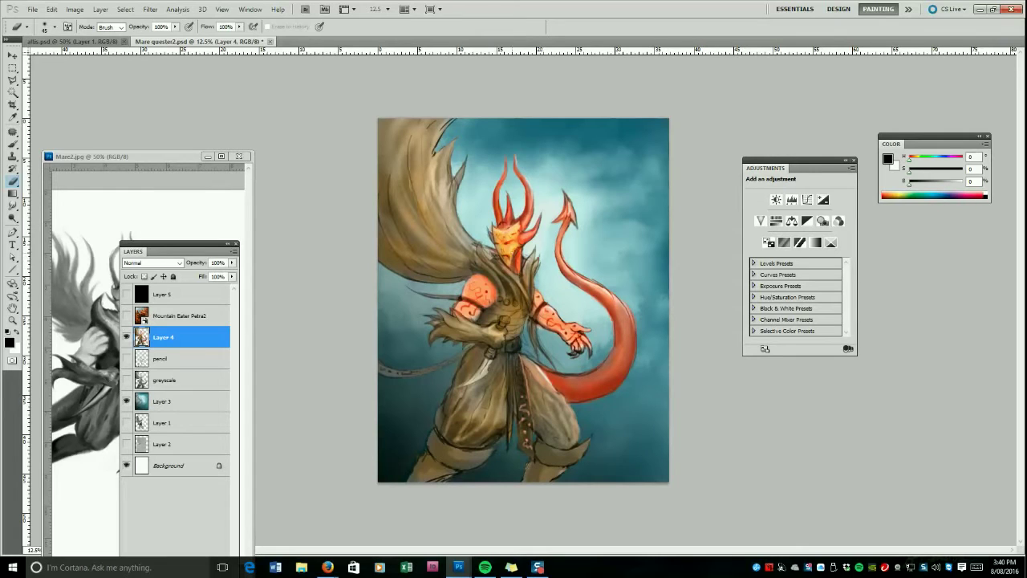
click(13, 207)
mouse_move(433, 151)
mouse_down()
mouse_move(454, 121)
mouse_move(439, 122)
mouse_up()
mouse_move(427, 196)
mouse_down()
mouse_move(445, 234)
mouse_move(439, 255)
mouse_move(466, 268)
mouse_up()
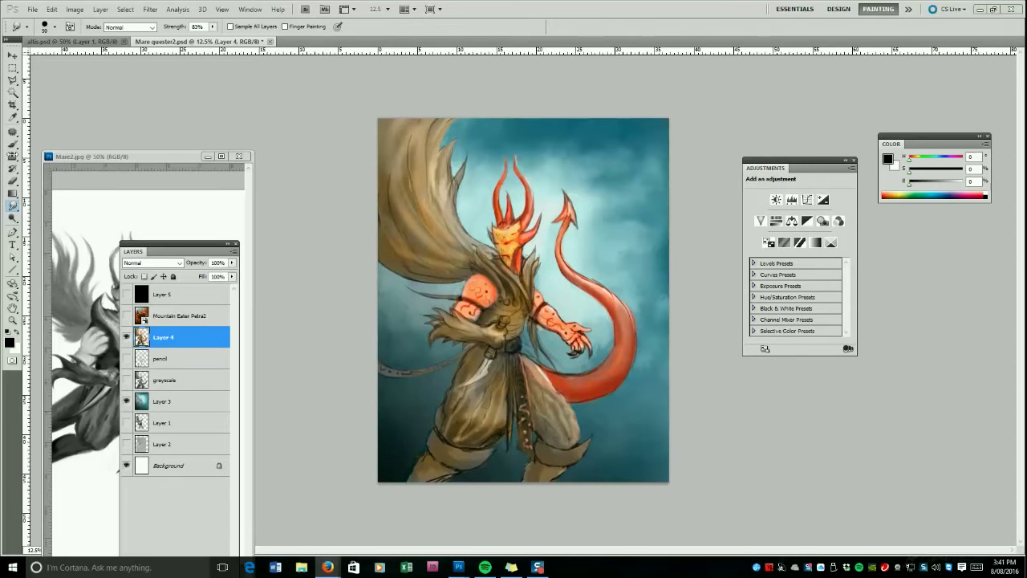
Load Layer 4's outline as a selection, hide its edges and brush white highlights on the horns.
key(b)
ctrl+click(143, 337)
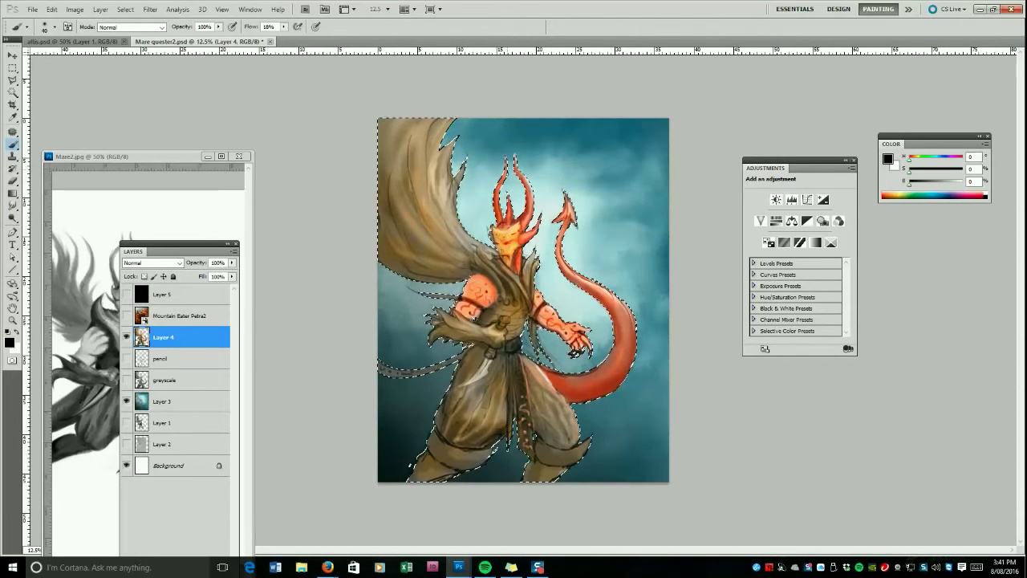
key(x)
key(ctrl+h)
drag(506, 180, 499, 212)
key(bracketleft)
key(bracketleft)
key(bracketleft)
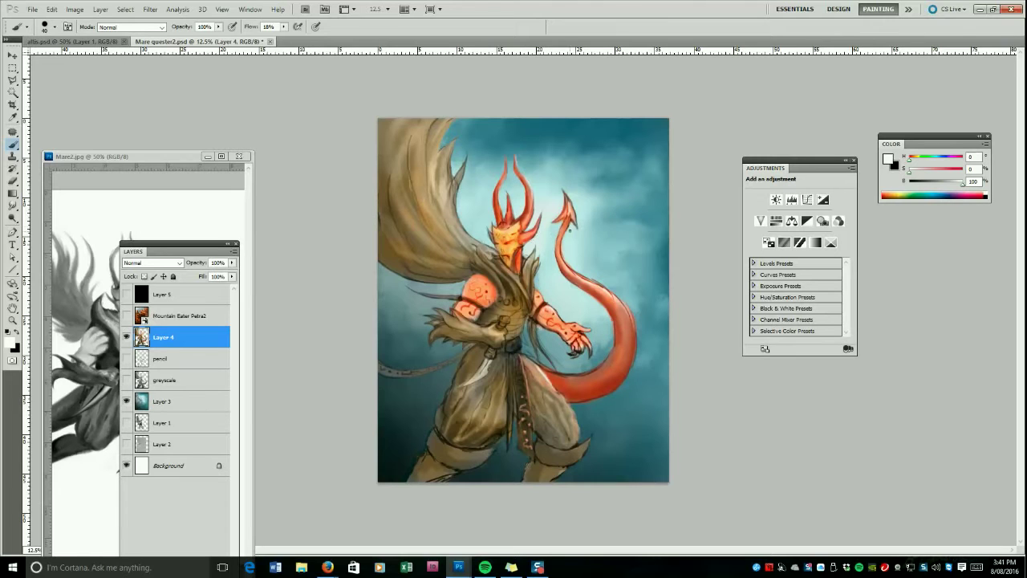
Darken the Layer 3 background with Levels, lowering the white output level to 197.
click(165, 400)
click(75, 11)
click(146, 13)
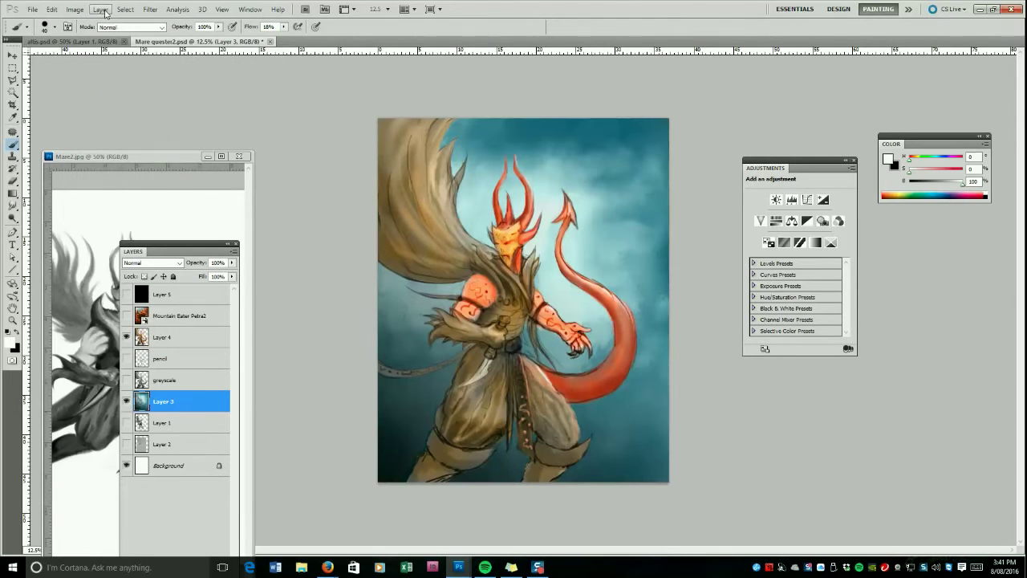
click(75, 9)
mouse_move(92, 37)
click(216, 50)
drag(157, 220, 129, 222)
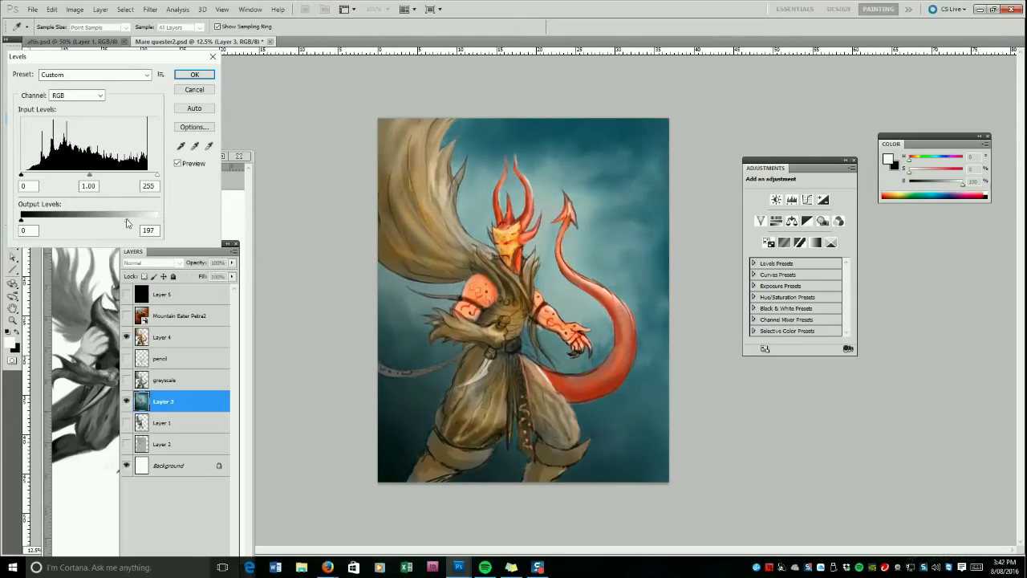
click(188, 74)
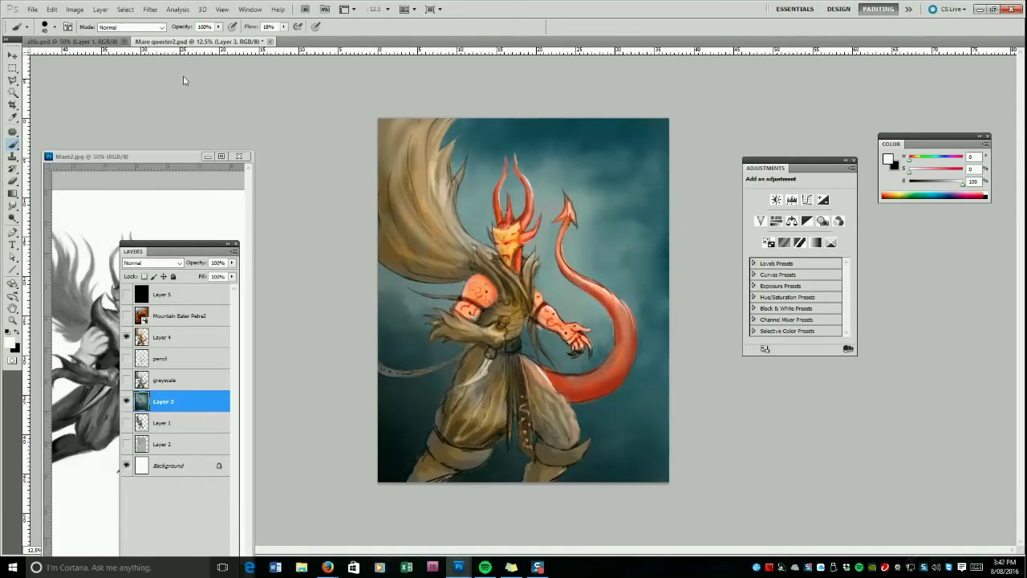
Paint white highlights along the tall horn on Layer 4 and touch up the forehead with pale yellow sampled from the face.
key(alt+bracketright)
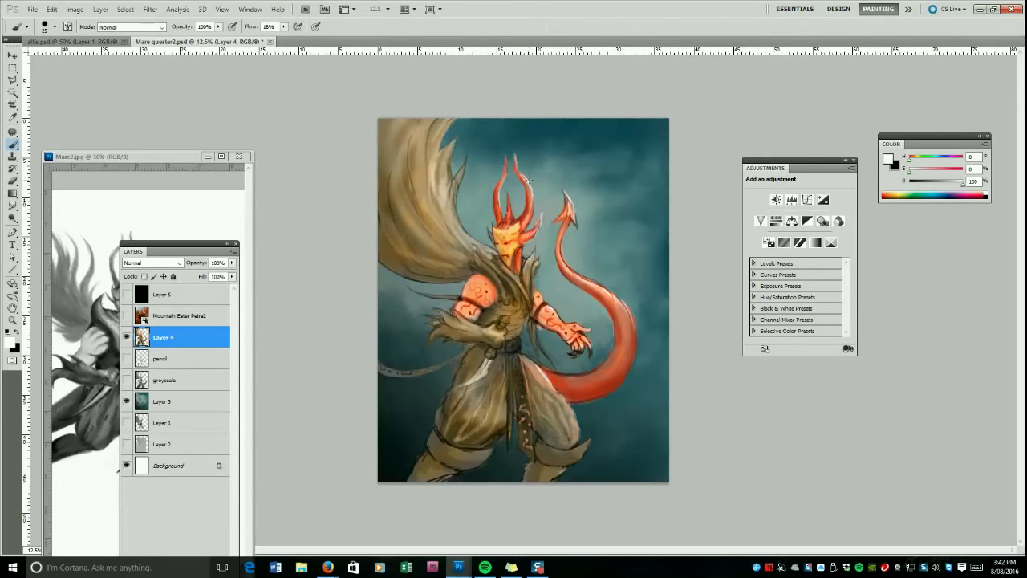
key(bracketright)
mouse_move(524, 175)
mouse_down()
mouse_move(515, 156)
mouse_move(505, 178)
mouse_move(512, 217)
mouse_up()
key(bracketright)
key(bracketright)
key(bracketright)
alt+click(517, 223)
alt+click(514, 229)
mouse_move(518, 224)
mouse_down()
mouse_move(502, 228)
mouse_move(519, 225)
mouse_up()
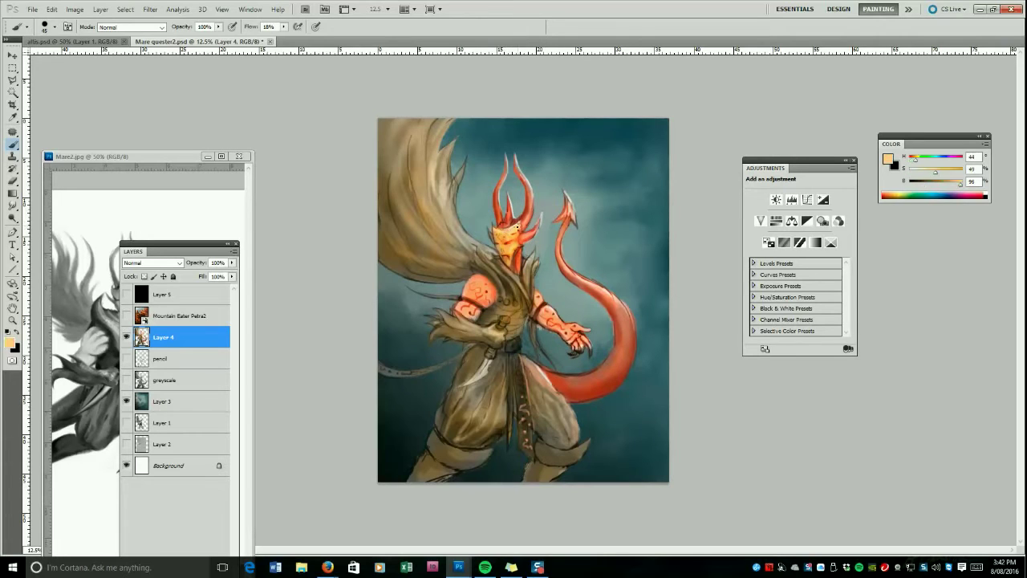
Paint thin white rim highlights along the wing's feathered inner edge and the near horn.
alt+click(572, 212)
key(d)
key(x)
key(bracketleft)
key(bracketleft)
mouse_move(484, 245)
mouse_down()
mouse_move(442, 202)
mouse_move(461, 227)
mouse_move(466, 164)
mouse_move(457, 191)
mouse_up()
drag(456, 138, 449, 173)
drag(454, 118, 435, 159)
key(bracketright)
drag(498, 193, 502, 218)
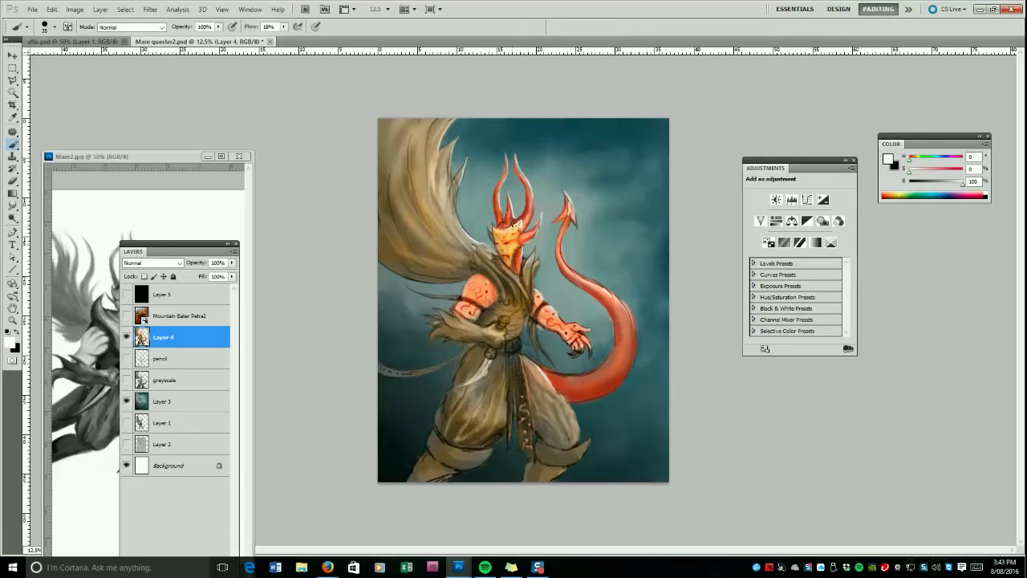
Retouch the horn base, neck and face with reds, browns and pale yellow sampled from the head.
alt+click(528, 213)
key(bracketright)
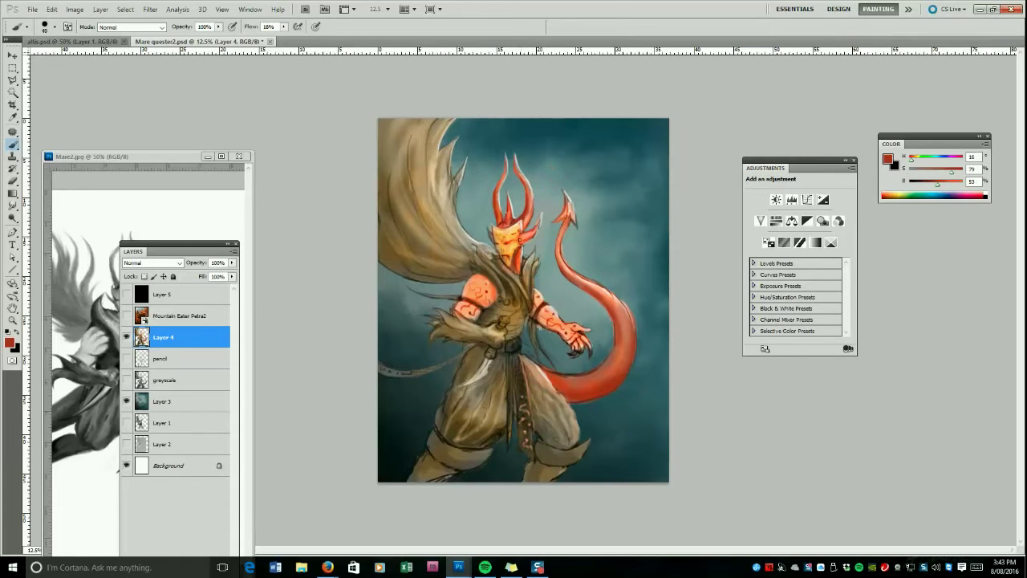
alt+click(517, 260)
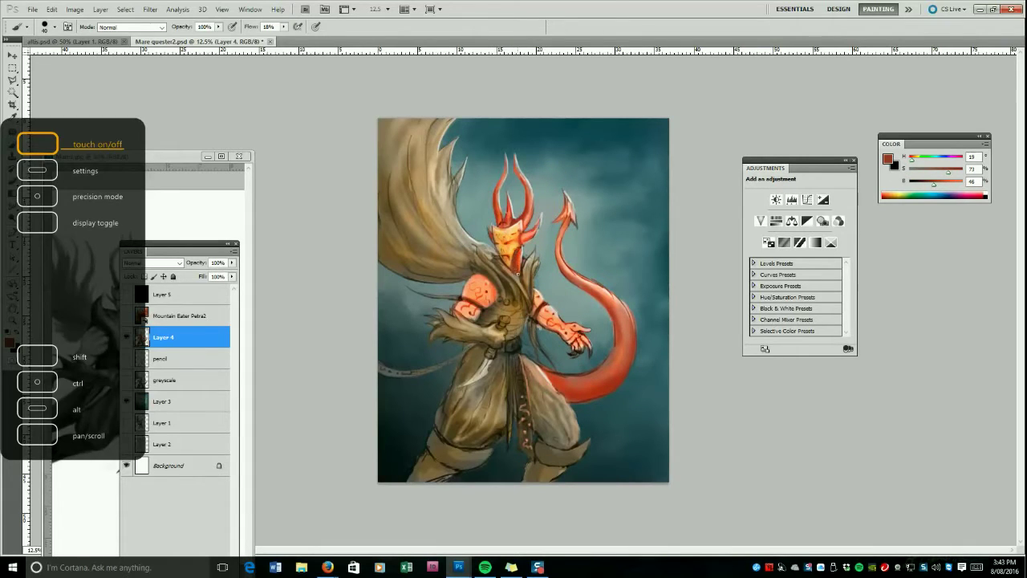
alt+click(521, 242)
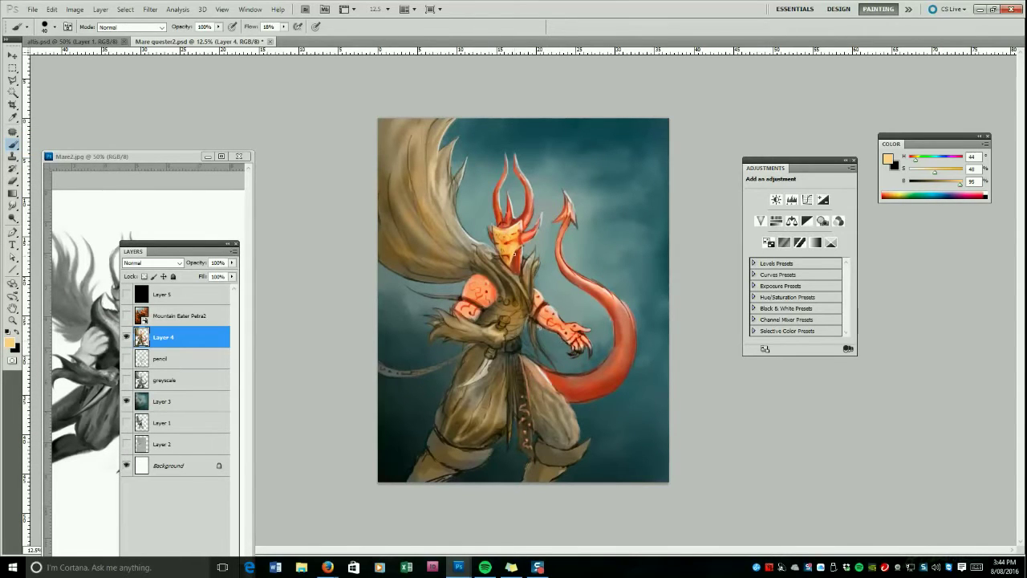
key(bracketleft)
Set the brush to Color mode with a violet hue and a much larger size, and tint the wing.
click(128, 27)
click(133, 299)
drag(936, 158, 948, 157)
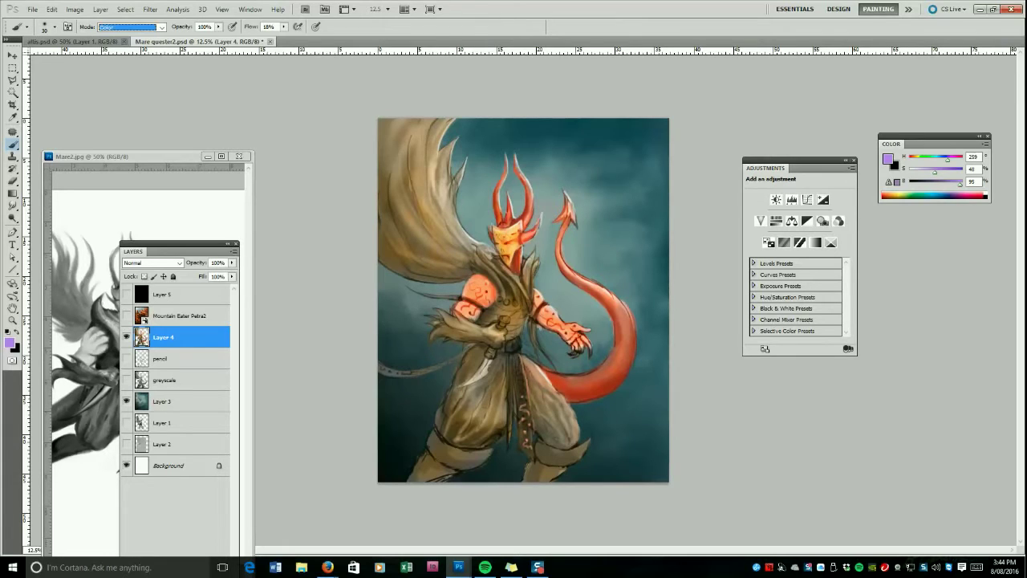
key(bracketright)
key(bracketright)
key(bracketright)
key(bracketright)
key(bracketright)
key(bracketright)
key(bracketright)
key(bracketright)
key(bracketright)
key(bracketright)
key(bracketright)
key(bracketright)
key(bracketright)
key(bracketright)
drag(408, 210, 403, 219)
drag(947, 160, 945, 164)
click(946, 172)
key(bracketright)
key(bracketright)
mouse_move(410, 126)
mouse_down()
mouse_move(446, 242)
mouse_move(505, 297)
mouse_up()
Try tinting the chest and trousers with shifted hues using the Color-mode brush, undoing the strokes.
drag(946, 161, 944, 161)
mouse_move(499, 304)
mouse_down()
mouse_move(482, 340)
mouse_move(444, 329)
mouse_move(506, 344)
mouse_move(452, 388)
mouse_move(487, 415)
mouse_move(450, 418)
mouse_move(512, 382)
mouse_move(543, 397)
mouse_move(554, 421)
mouse_up()
key(ctrl+alt+z)
key(ctrl+alt+z)
key(ctrl+alt+z)
drag(946, 173, 919, 160)
drag(542, 255, 521, 292)
key(ctrl+alt+z)
Shift the brush colour to cyan, load Layer 4's outline as a selection and tint the chest and both trouser legs.
key(bracketleft)
key(bracketleft)
drag(945, 160, 938, 161)
ctrl+click(142, 337)
key(bracketright)
mouse_move(502, 272)
mouse_down()
mouse_move(511, 293)
mouse_move(499, 312)
mouse_up()
drag(541, 387, 560, 421)
drag(484, 396, 467, 427)
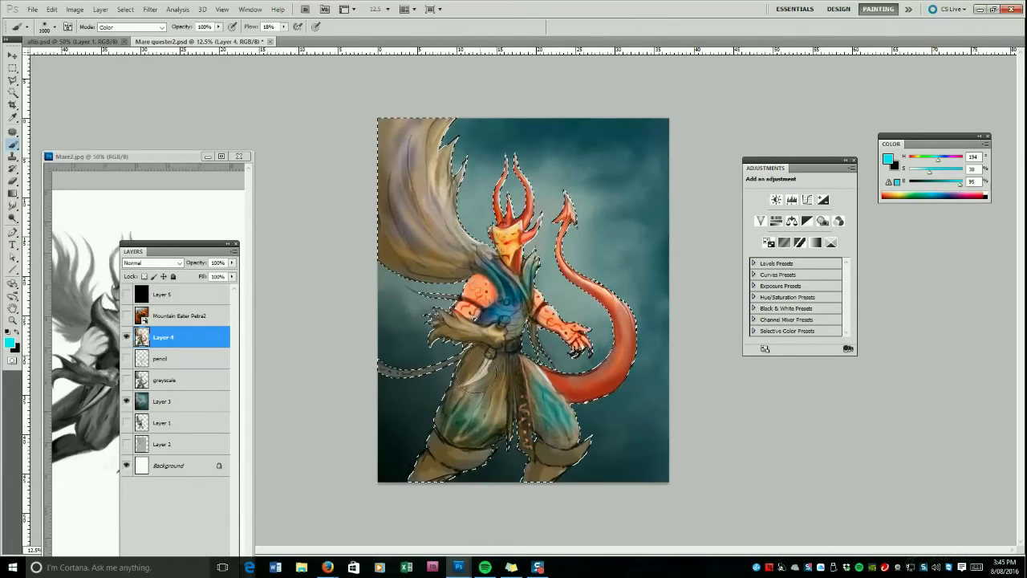
Enlarge the Color-mode brush and tint the whole wing cyan from its lower edge to its upper part.
key(bracketright)
key(bracketright)
key(bracketright)
key(bracketright)
mouse_move(437, 263)
mouse_down()
mouse_move(390, 173)
mouse_move(429, 165)
mouse_move(446, 244)
mouse_up()
key(bracketright)
key(bracketright)
key(bracketright)
key(bracketright)
key(bracketright)
key(bracketright)
key(bracketright)
key(bracketright)
key(bracketright)
key(bracketright)
mouse_move(401, 134)
mouse_down()
mouse_move(455, 266)
mouse_move(430, 229)
mouse_up()
Tint the remaining brown of the trousers, the ragged forearm sleeve and the chest cyan with a smaller brush.
key(bracketleft)
key(bracketleft)
key(bracketleft)
key(bracketleft)
key(bracketleft)
key(bracketleft)
key(bracketleft)
key(bracketleft)
key(bracketleft)
drag(493, 406, 466, 418)
key(bracketleft)
key(bracketleft)
key(bracketleft)
key(bracketleft)
key(bracketleft)
mouse_move(443, 328)
mouse_down()
mouse_move(521, 328)
mouse_move(499, 298)
mouse_move(504, 319)
mouse_up()
Tint the boots and lower legs cyan with a larger brush, and deselect the figure's outline.
key(bracketright)
key(bracketright)
key(bracketright)
key(bracketright)
key(bracketright)
drag(546, 483, 528, 469)
drag(425, 454, 462, 457)
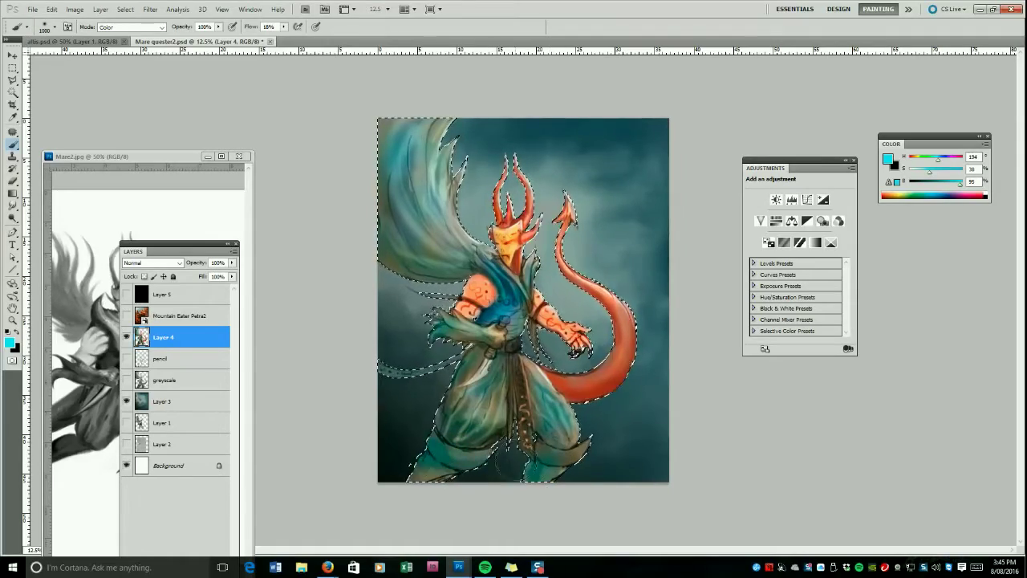
key(bracketleft)
key(bracketleft)
key(bracketleft)
click(125, 9)
click(125, 38)
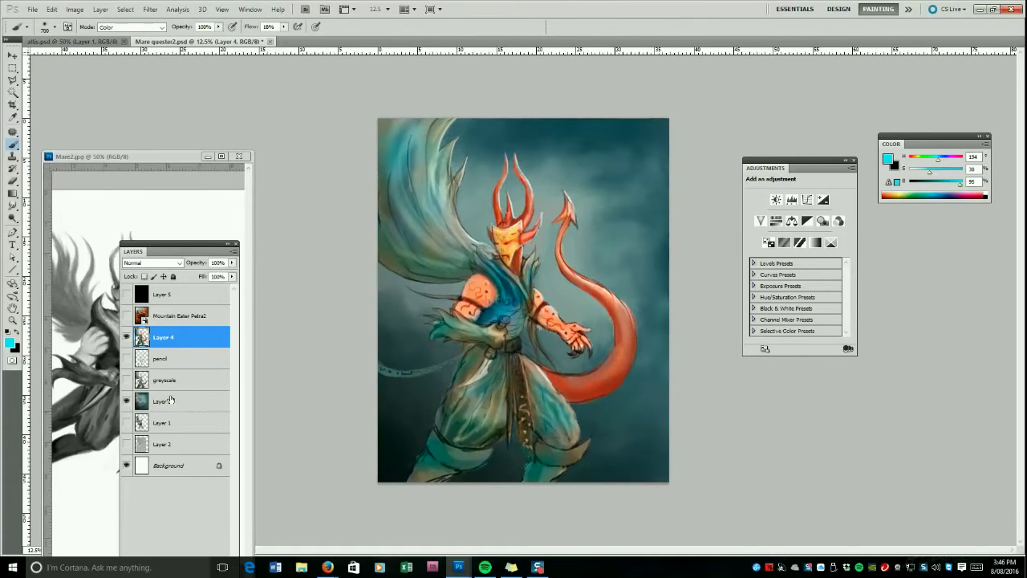
Activate Layer 3 and set up a textured cloud-like brush tip in Normal mode.
click(170, 401)
alt+click(541, 260)
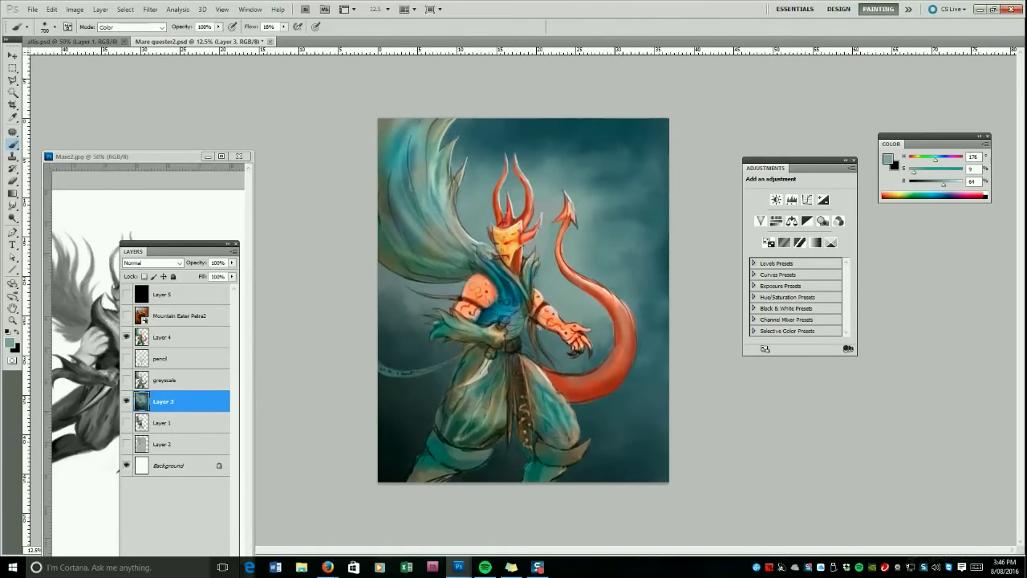
key(bracketleft)
drag(1026, 233, 962, 500)
key(d)
key(x)
click(123, 11)
click(134, 27)
click(121, 36)
Paint clouds around the tail tip, horns and upper sky with sampled grey-green brightened to 75%, sampling darker background tones for blending.
alt+click(585, 205)
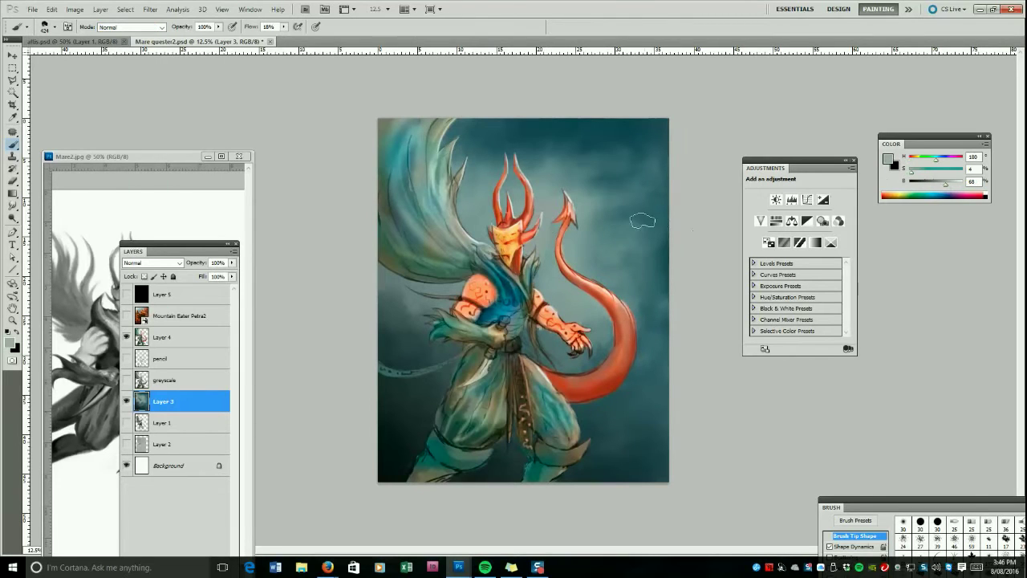
click(949, 184)
mouse_move(587, 202)
mouse_down()
mouse_move(546, 200)
mouse_move(586, 169)
mouse_move(548, 231)
mouse_up()
click(949, 185)
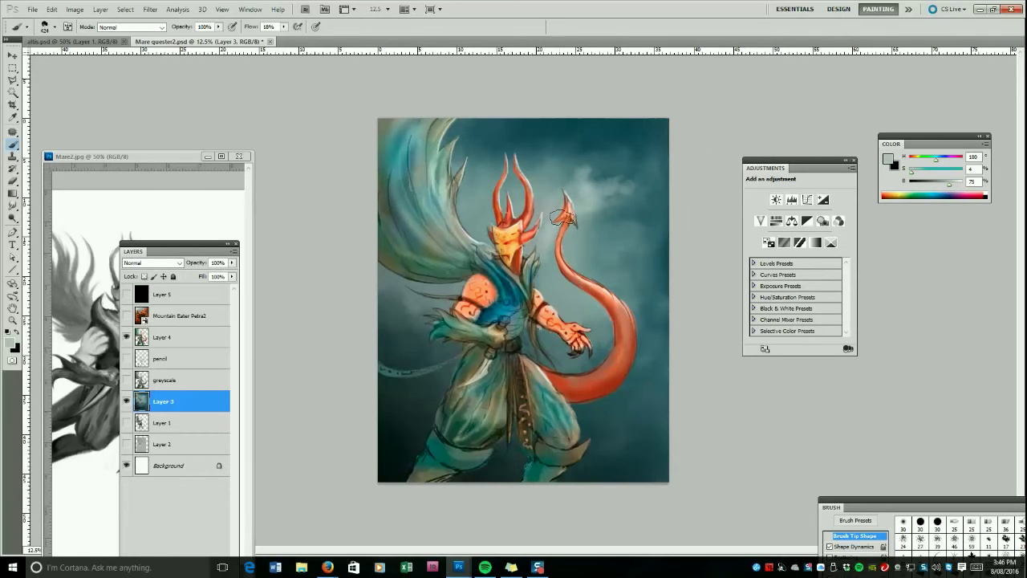
drag(482, 180, 451, 137)
mouse_move(579, 195)
mouse_down()
mouse_move(641, 157)
mouse_move(666, 157)
mouse_up()
alt+click(562, 187)
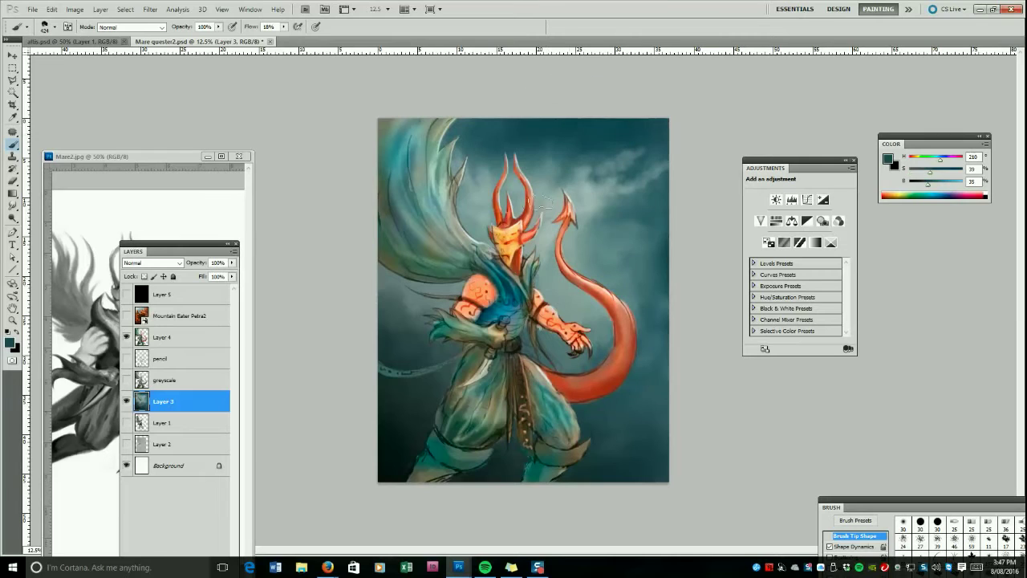
alt+click(568, 356)
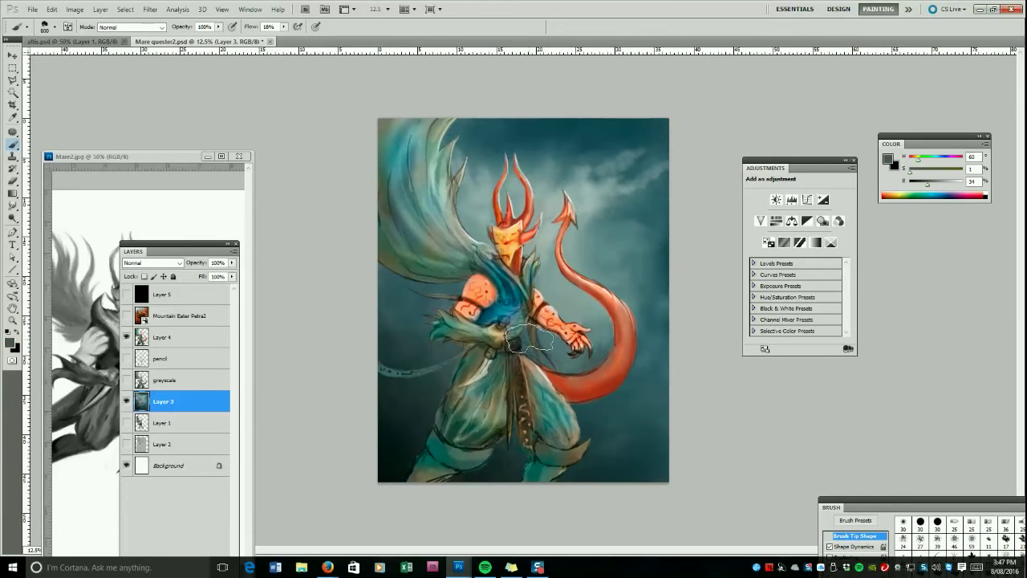
Smudge the lower curve of the red tail on Layer 4 to smooth its dark outline.
right_click(305, 316)
click(12, 182)
click(12, 205)
click(183, 337)
key(])
key(])
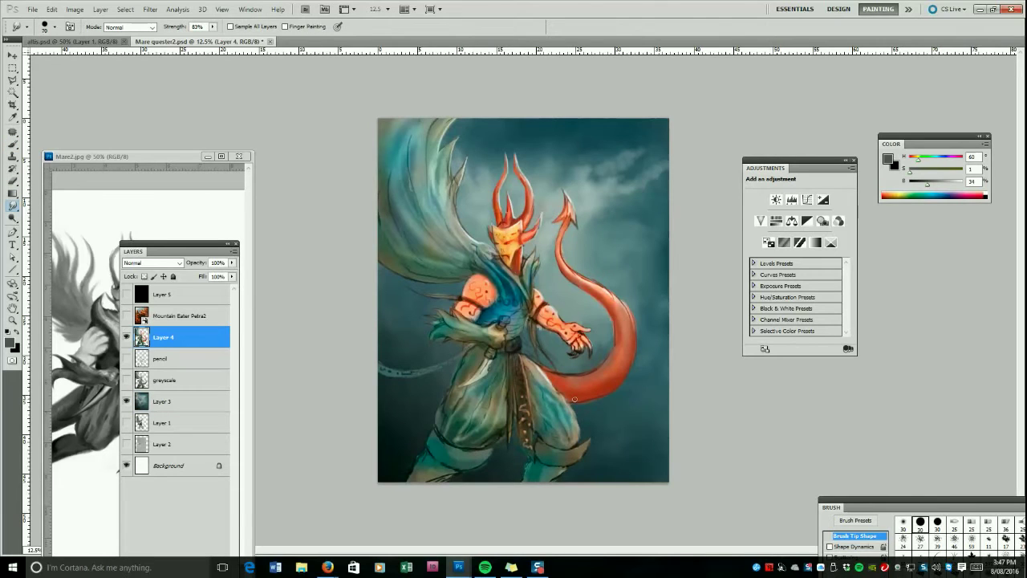
mouse_move(566, 398)
mouse_down()
mouse_move(625, 373)
mouse_move(609, 380)
mouse_move(636, 332)
mouse_move(628, 367)
mouse_move(634, 343)
mouse_move(632, 318)
mouse_up()
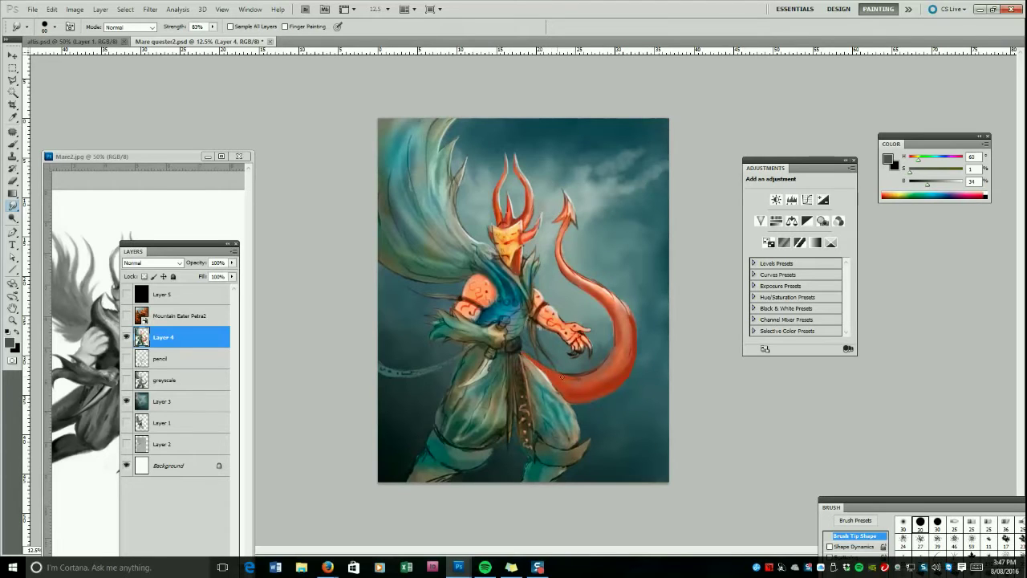
key(bracketright)
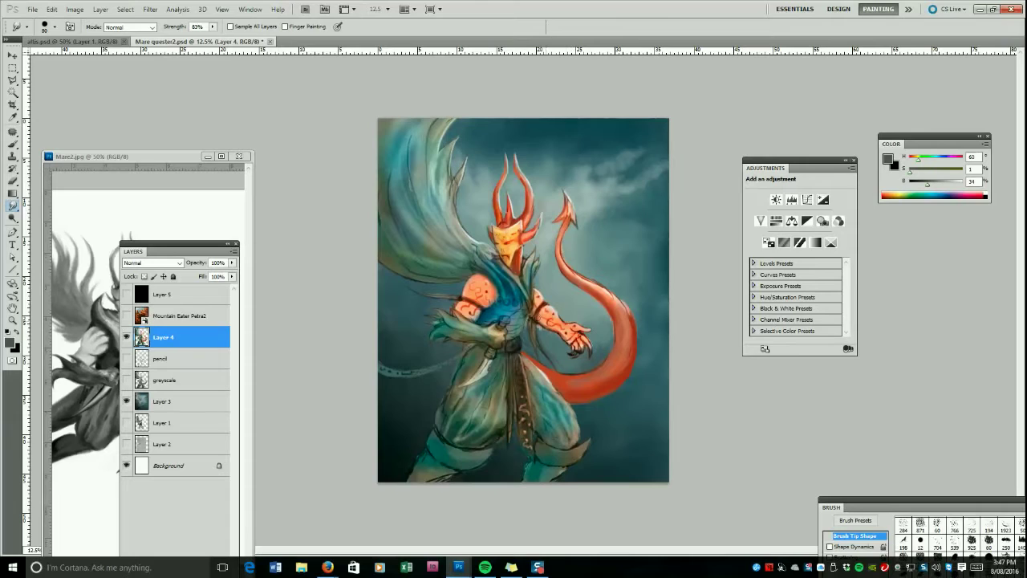
Pick a textured tip for the Brush, change its angle control in Shape Dynamics and move the brush settings off the canvas.
key(b)
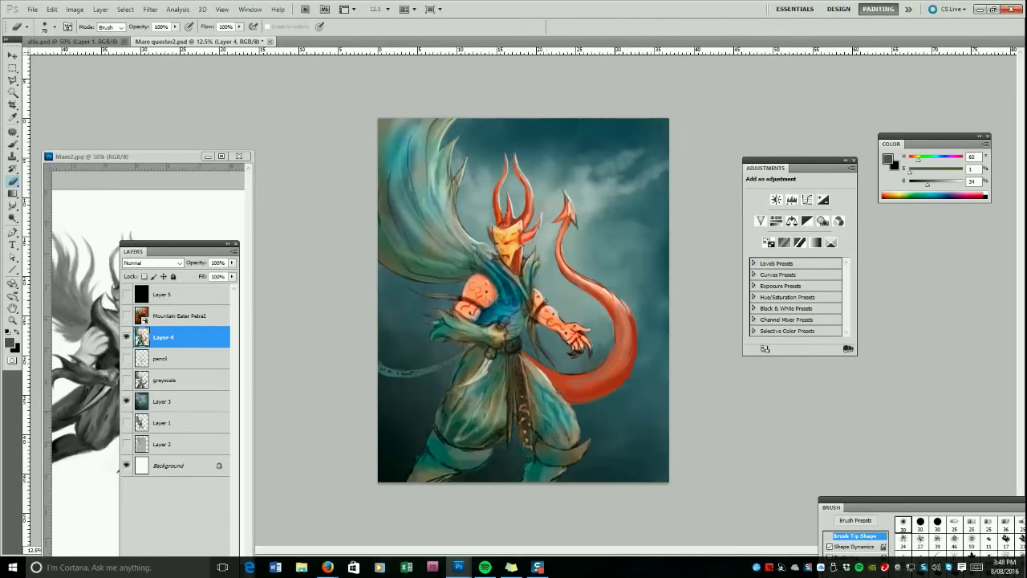
key(b)
key(F5)
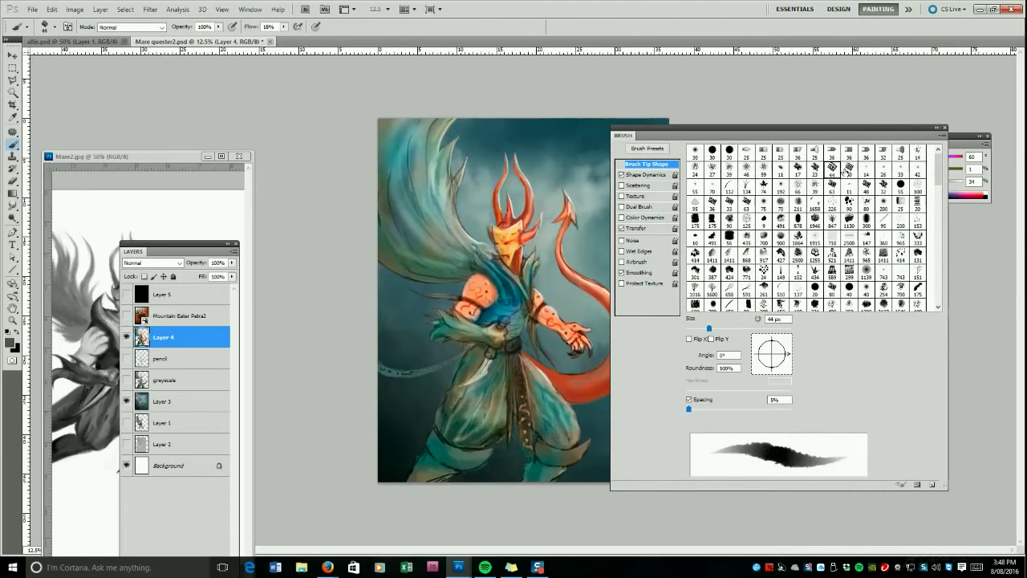
click(662, 174)
click(734, 236)
click(721, 247)
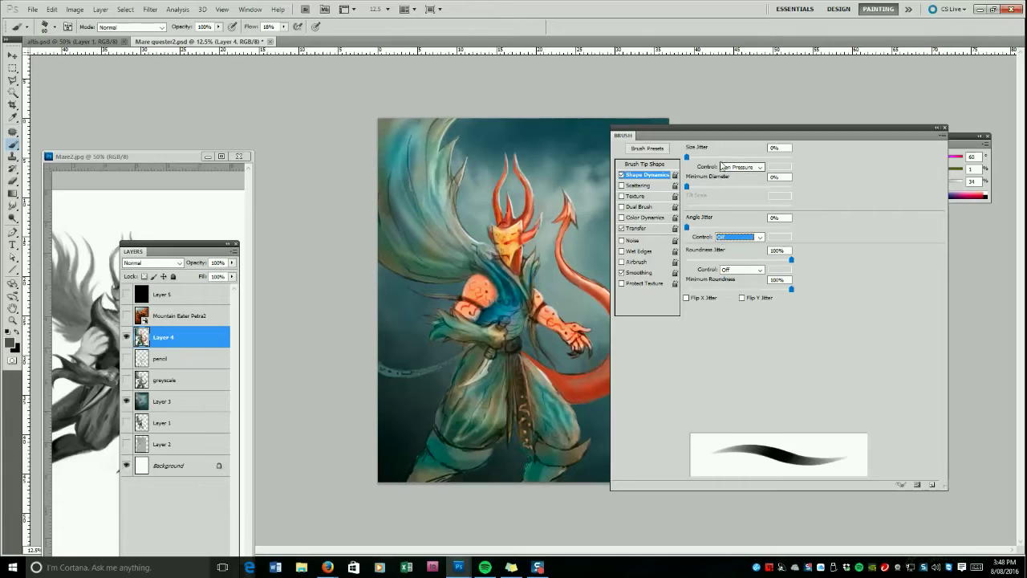
drag(713, 128, 835, 515)
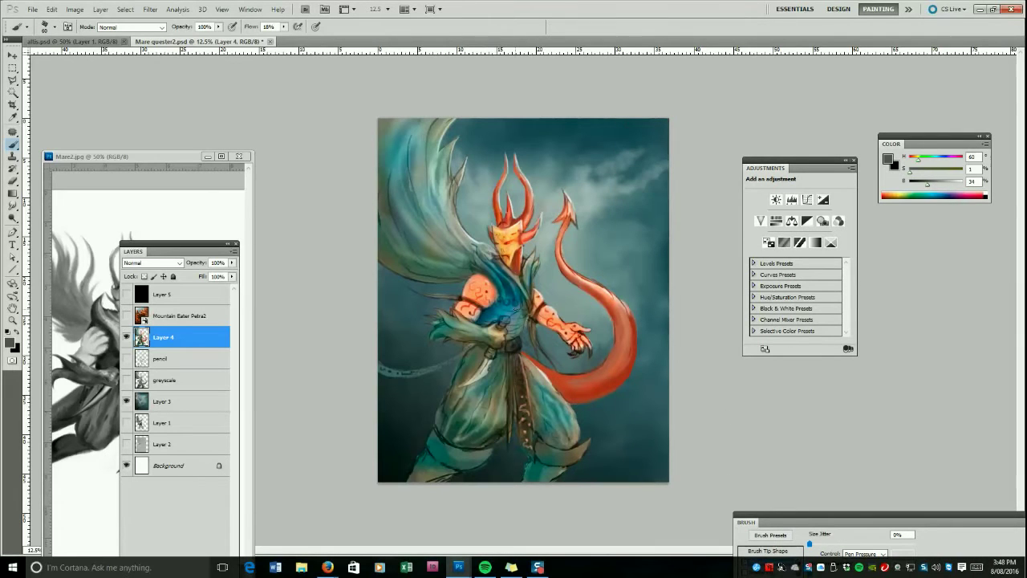
Paint the belt and hanging straps with sampled near-black and shade the torso cloth with a sampled dark teal.
alt+click(514, 360)
alt+click(514, 347)
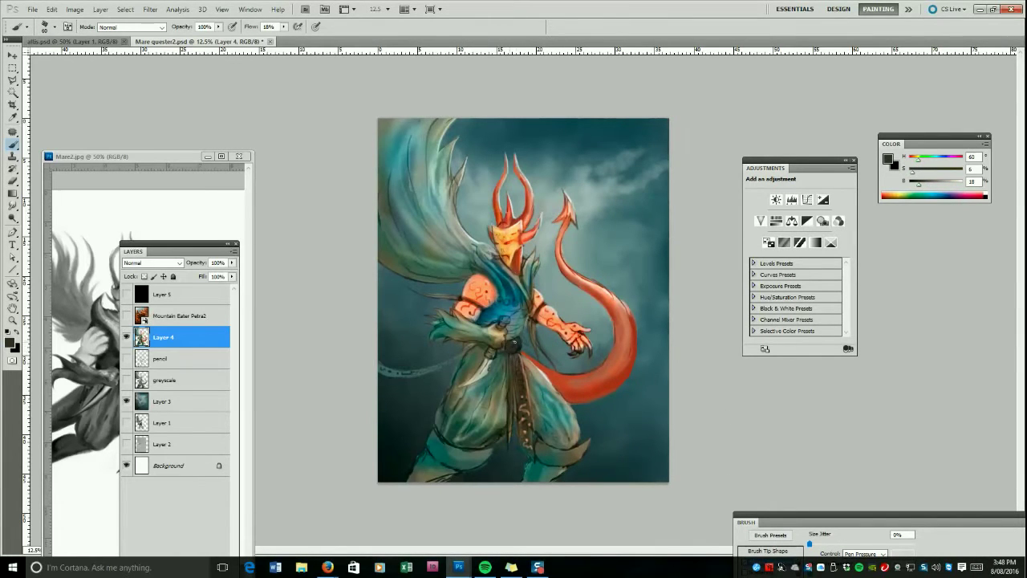
drag(531, 323, 540, 371)
drag(531, 323, 535, 343)
alt+click(518, 291)
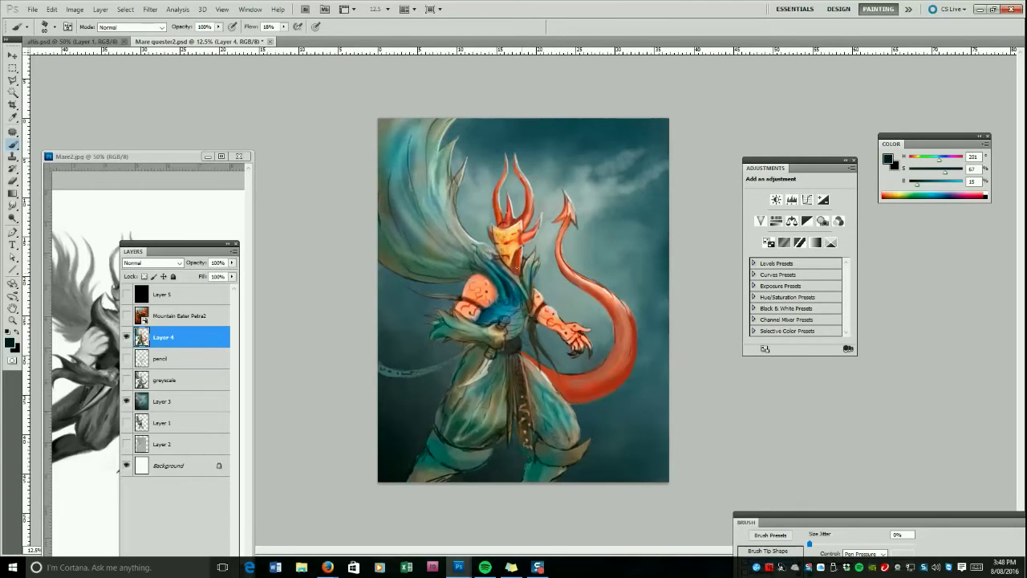
key(x)
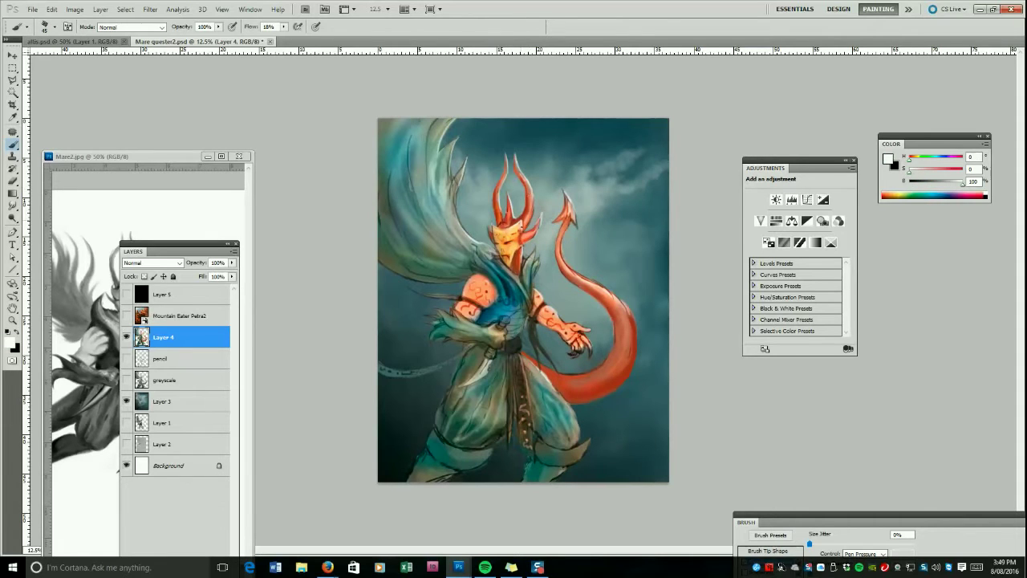
Deepen the shadows of Layer 4 with a Levels adjustment by raising the black input level slightly.
click(75, 8)
click(221, 47)
drag(22, 175, 27, 181)
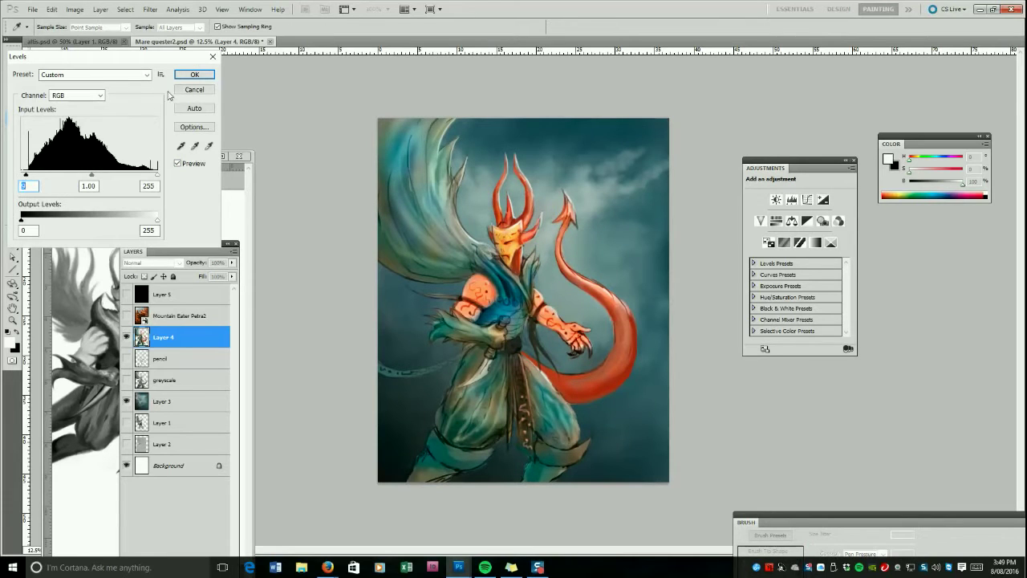
click(187, 77)
Paint white highlights along the collar folds and the tail's outer edge, with sampled teal on the collar beside the outstretched arm.
drag(534, 250, 533, 275)
mouse_move(562, 190)
mouse_down()
mouse_move(578, 273)
mouse_move(630, 314)
mouse_up()
mouse_move(478, 247)
mouse_down()
mouse_move(511, 279)
mouse_move(490, 268)
mouse_move(497, 288)
mouse_up()
alt+click(531, 253)
drag(531, 246, 526, 288)
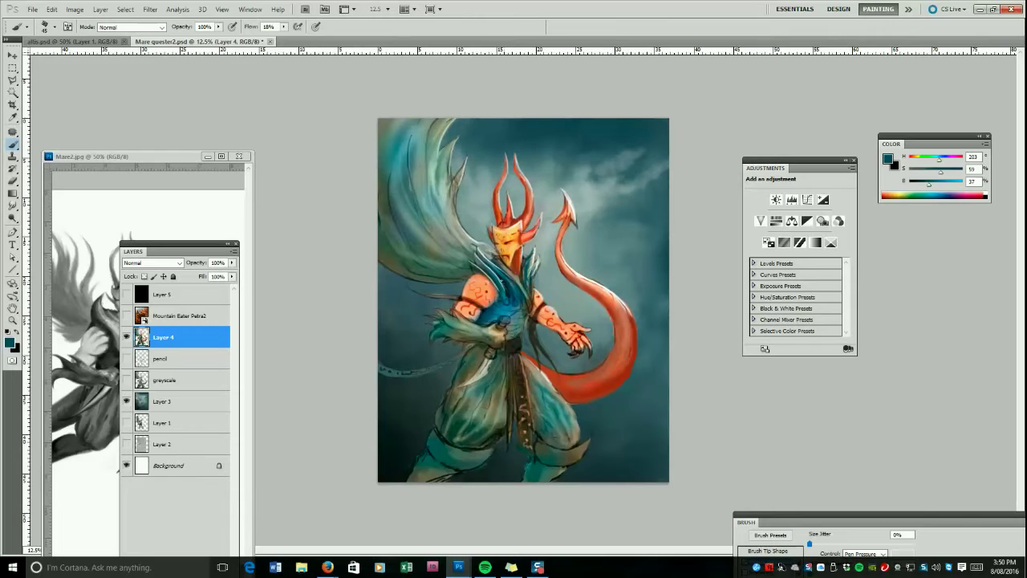
Paint gold studs on the chest, belt and hanging strip using yellow sampled from the mask.
alt+click(506, 261)
alt+click(505, 258)
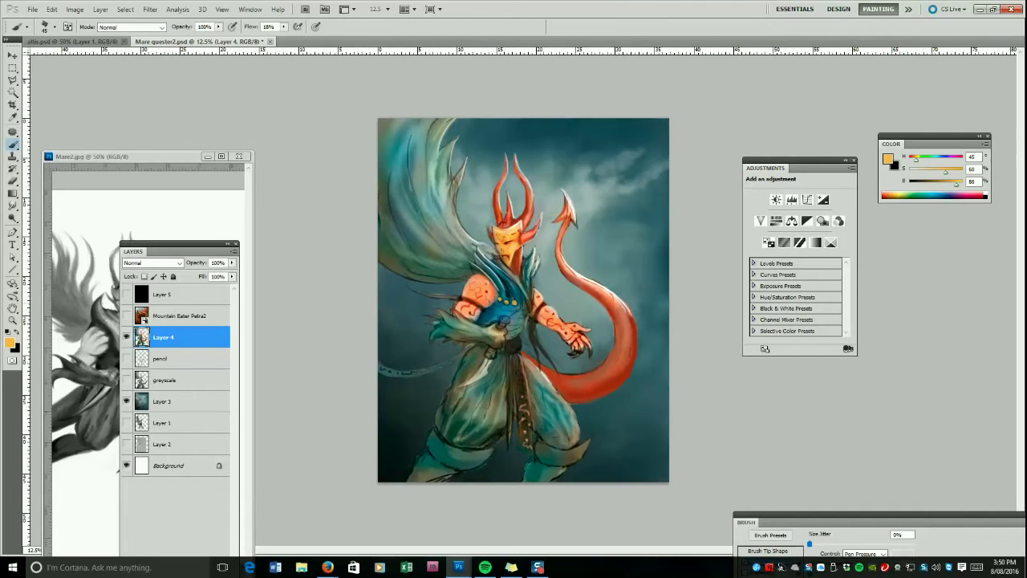
drag(522, 393, 519, 376)
Touch up the head with sampled red-orange and shade the collar folds over the raised wing's shoulder with sampled dark teal.
alt+click(525, 222)
alt+click(525, 234)
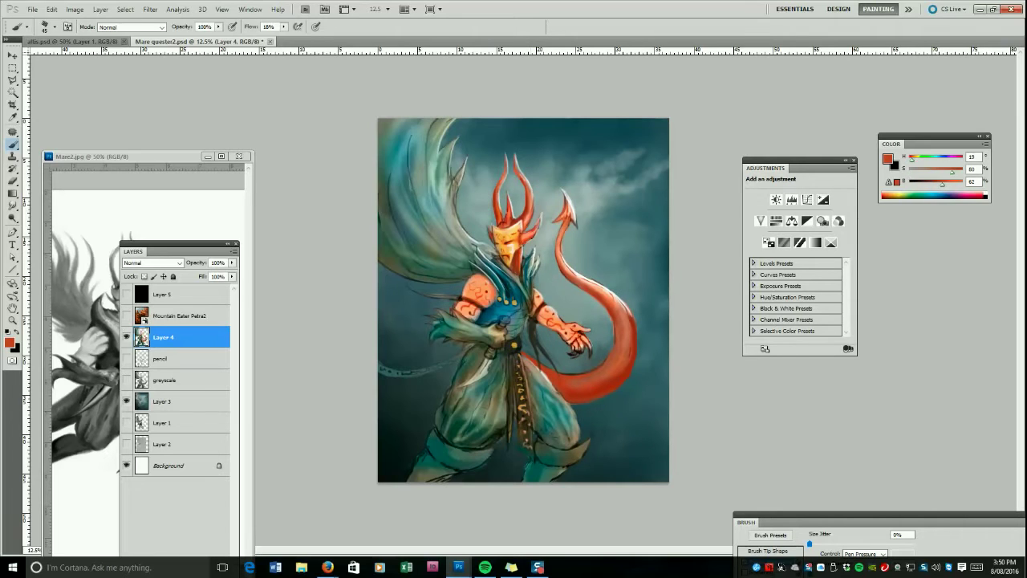
alt+click(512, 282)
mouse_move(477, 264)
mouse_down()
mouse_move(503, 299)
mouse_move(494, 290)
mouse_up()
Shade the outstretched forearm and hand with sampled orange and peach tones and repaint the tail tip.
alt+click(541, 321)
drag(555, 332, 564, 340)
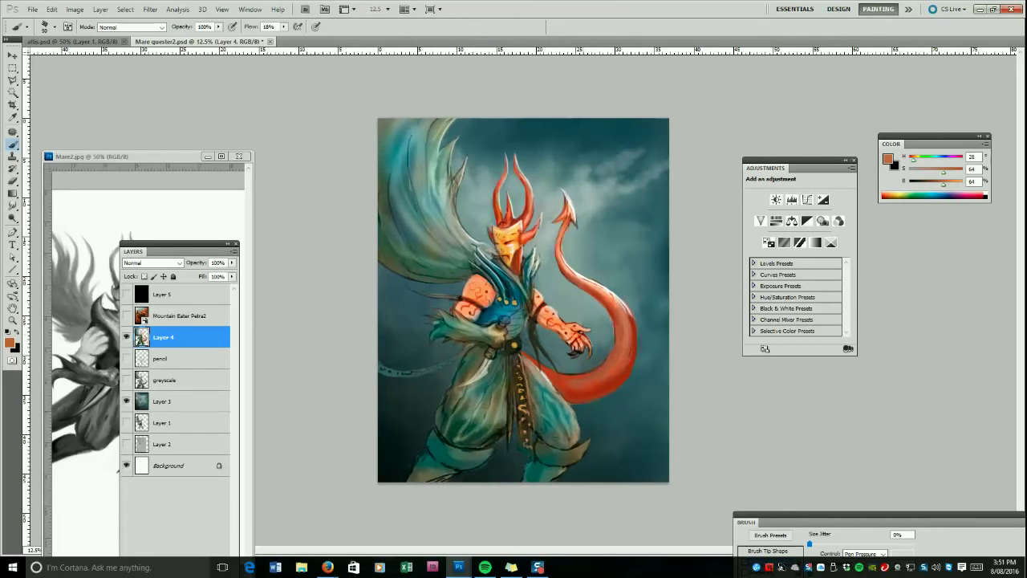
alt+click(587, 330)
alt+click(571, 273)
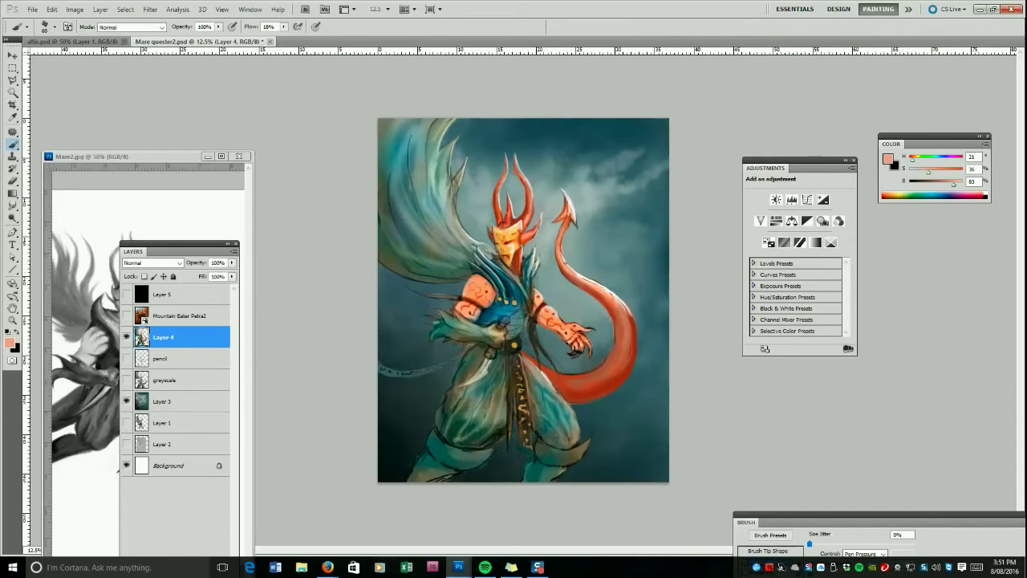
drag(568, 199, 573, 218)
Touch up the mask with sampled tones and paint the small side horns in sampled orange-red.
alt+click(515, 266)
alt+click(511, 256)
alt+click(523, 239)
alt+click(513, 250)
alt+click(494, 231)
alt+click(504, 239)
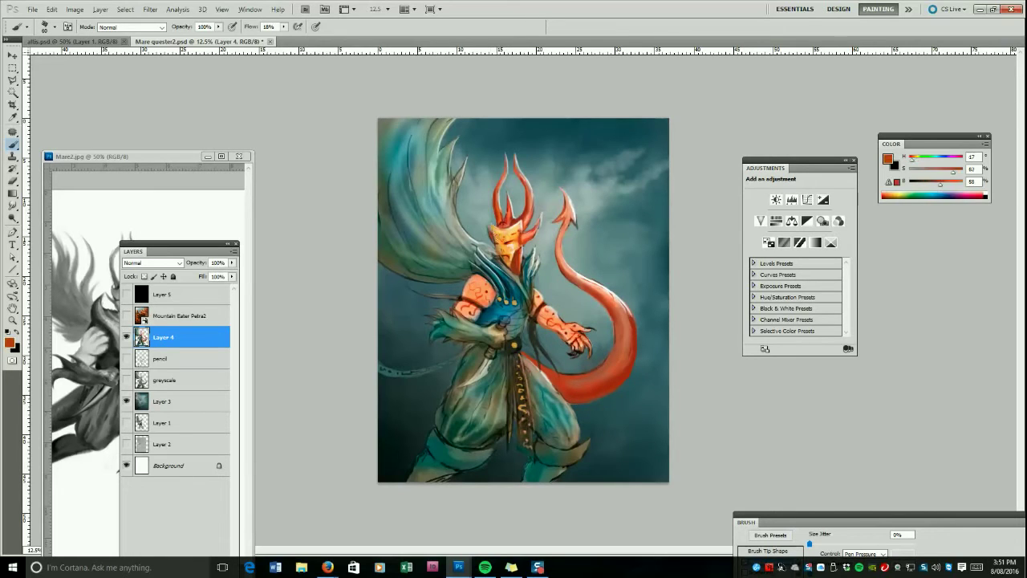
mouse_move(484, 222)
mouse_down()
mouse_move(487, 233)
mouse_move(534, 237)
mouse_up()
Add touches of white and sampled grey-green around the mask and the neighbouring collar edge.
key(d)
key(x)
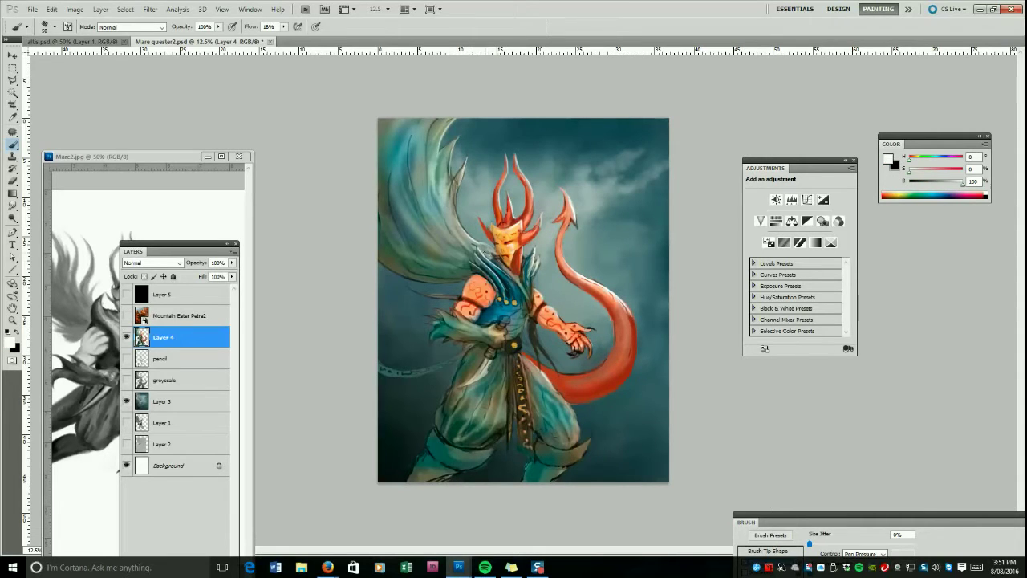
alt+click(489, 255)
alt+click(488, 252)
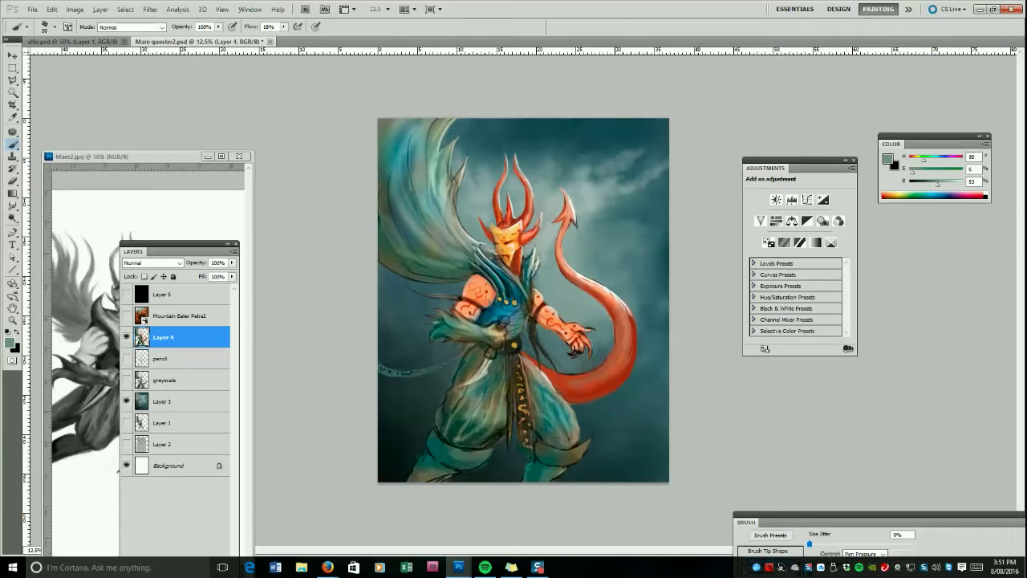
Highlight the tail tip, the tail's outer curve and the outstretched forearm in white, undoing the stroke tried on the side horn.
key(d)
key(x)
drag(533, 199, 530, 219)
key(ctrl+z)
drag(570, 200, 576, 230)
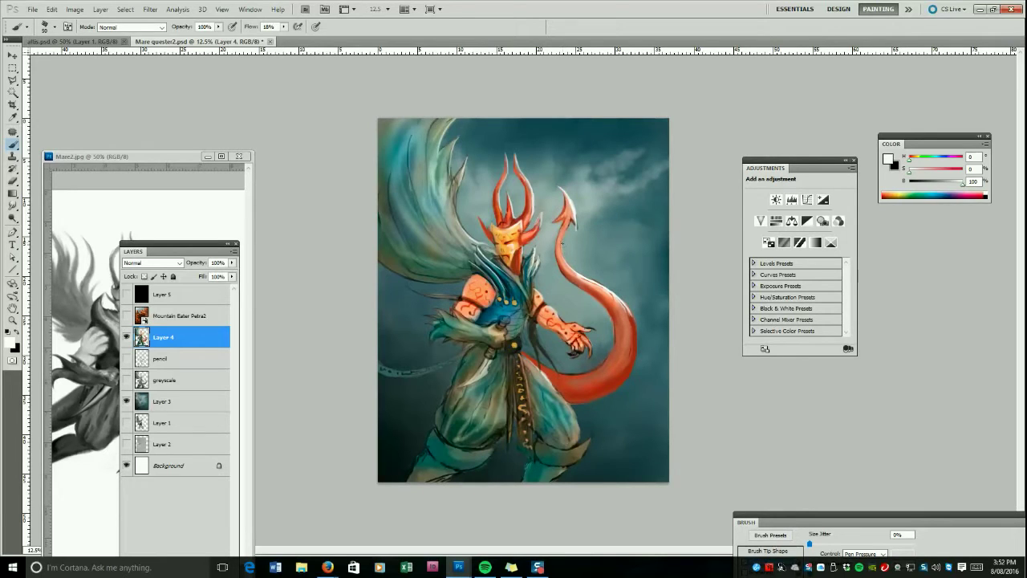
drag(630, 309, 636, 334)
key(bracketright)
drag(556, 312, 567, 322)
Refine the gripping hand and belt with sampled grey-brown and near-black tones.
key(bracketright)
key(bracketright)
alt+click(504, 320)
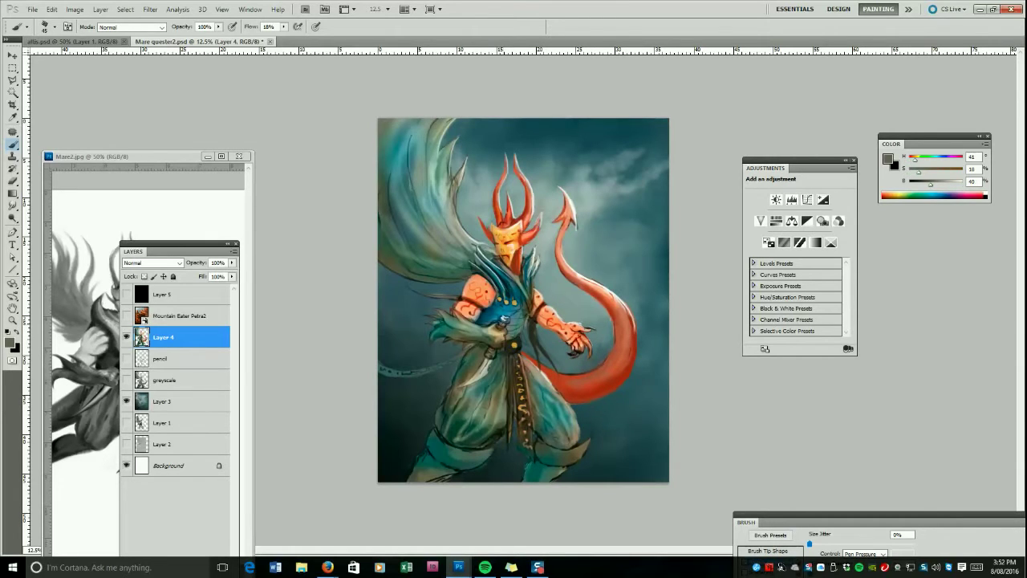
alt+click(508, 347)
alt+click(507, 346)
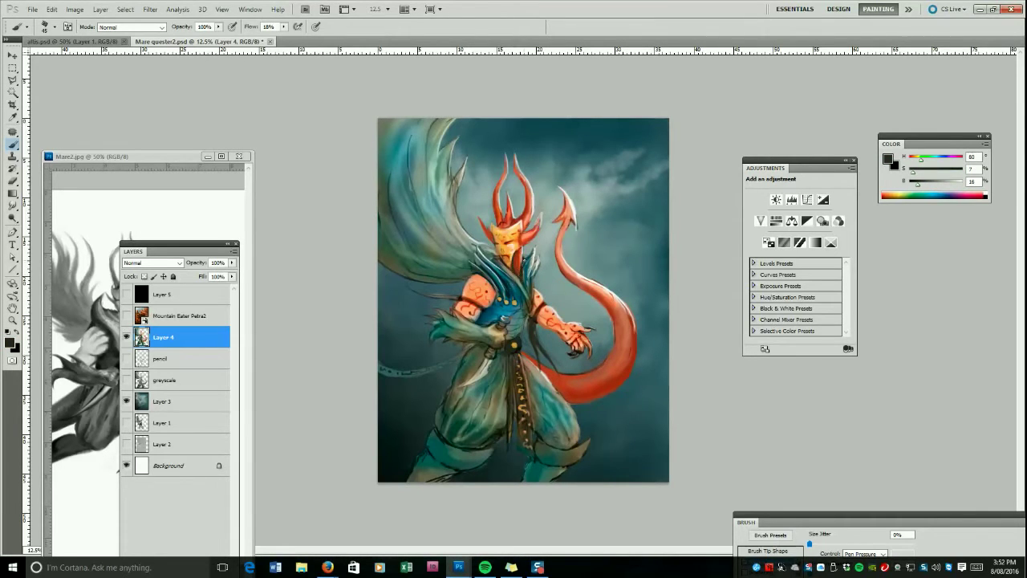
Blend the lower and outer wing with sampled grey-green using a larger brush, and reset the paint colour to black.
alt+click(529, 262)
alt+click(442, 260)
drag(416, 252, 385, 169)
key(bracketright)
key(bracketright)
key(bracketright)
key(bracketright)
key(bracketright)
key(bracketright)
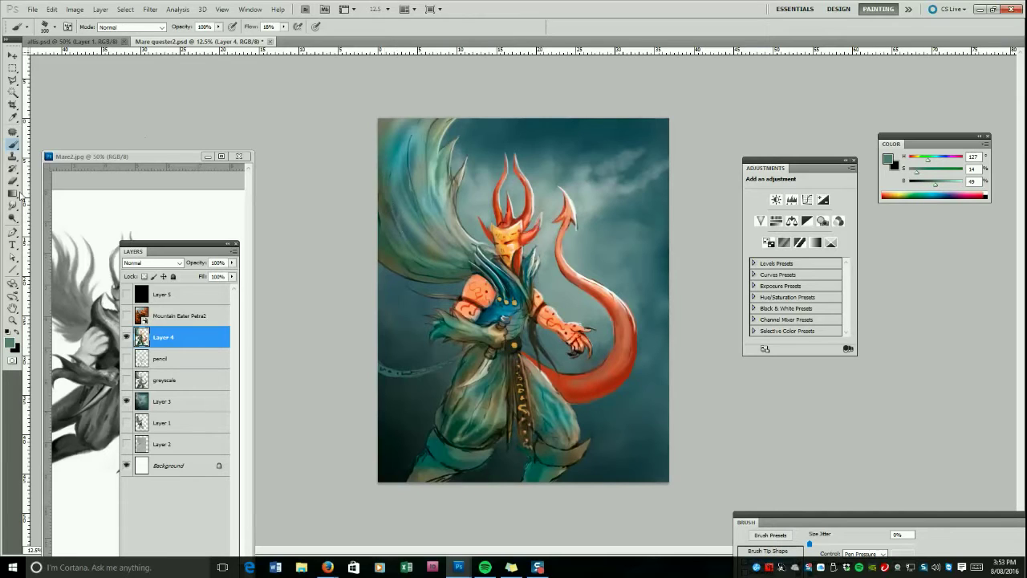
key(bracketleft)
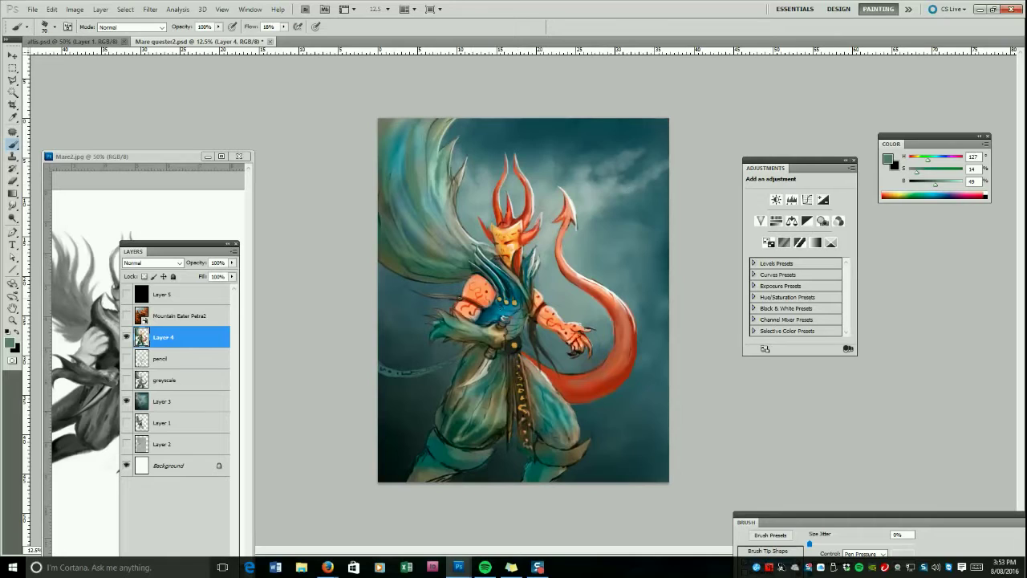
key(d)
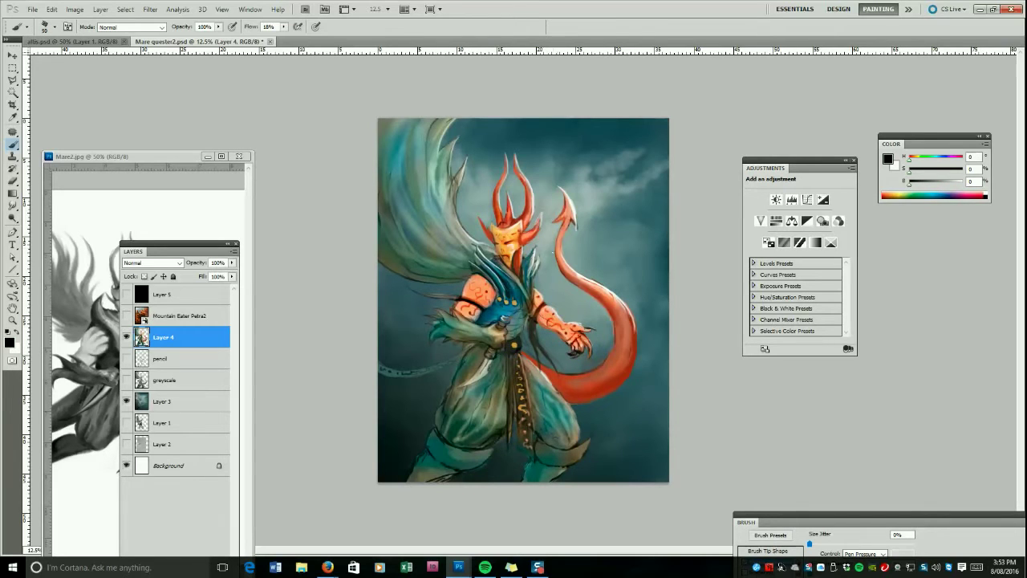
Lighten the darkest tones of Layer 4 with a Levels adjustment, setting the shadow output level to 16.
click(75, 8)
mouse_move(88, 32)
click(217, 44)
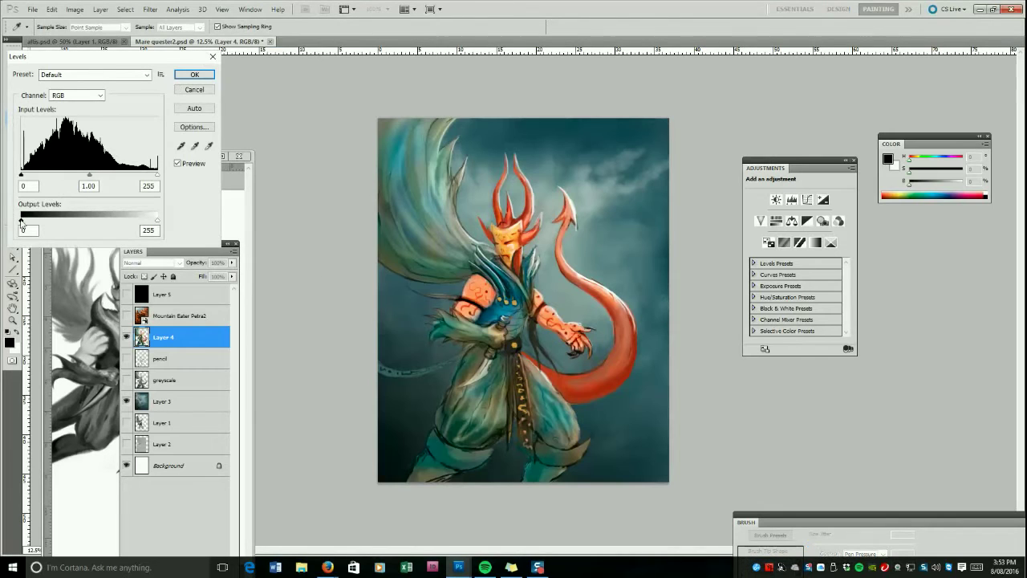
drag(22, 222, 29, 222)
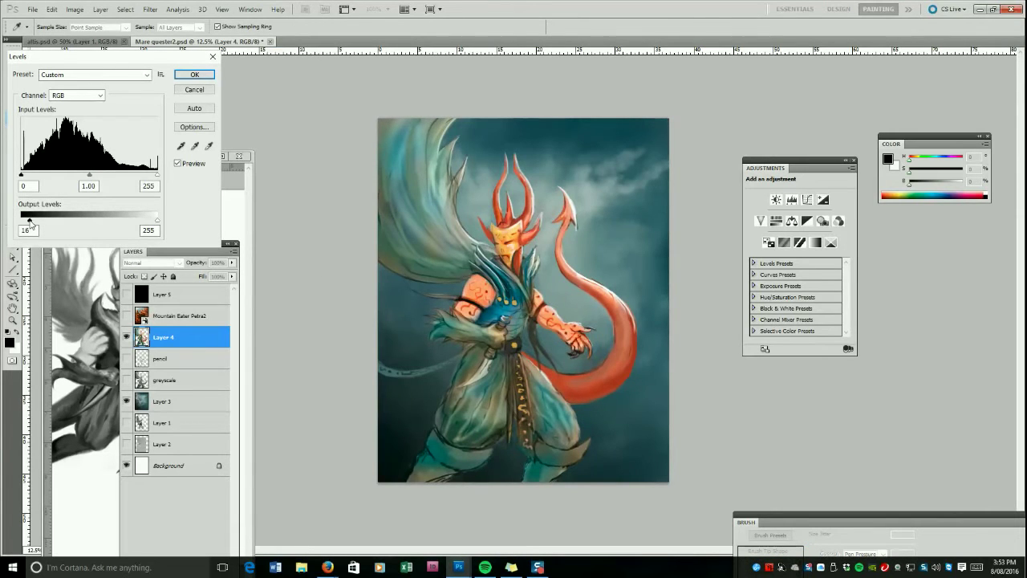
click(199, 77)
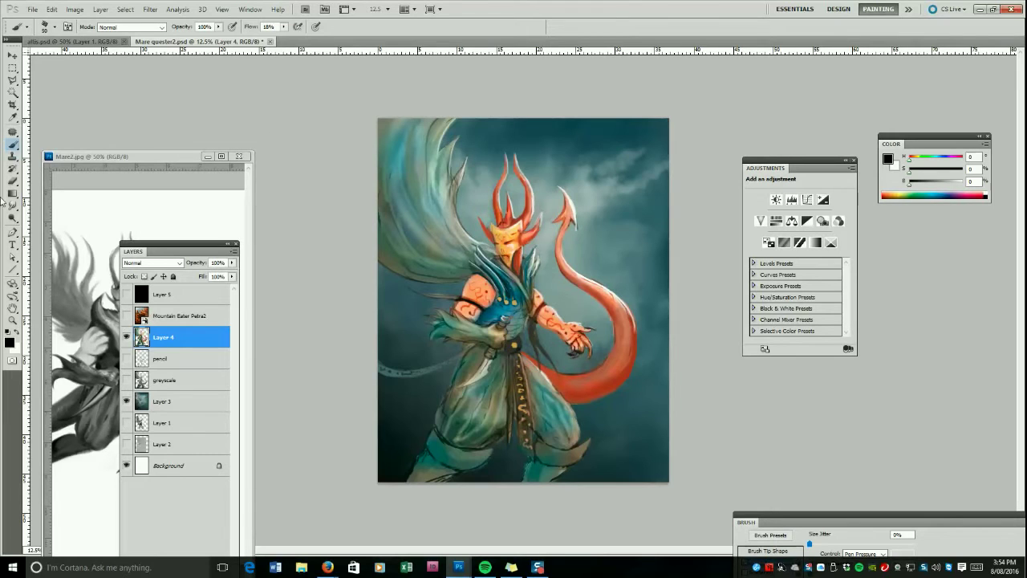
Repaint the gloved hand with sampled tan and its weapon hilt in dark brown at 19% brightness.
alt+click(468, 324)
alt+click(501, 329)
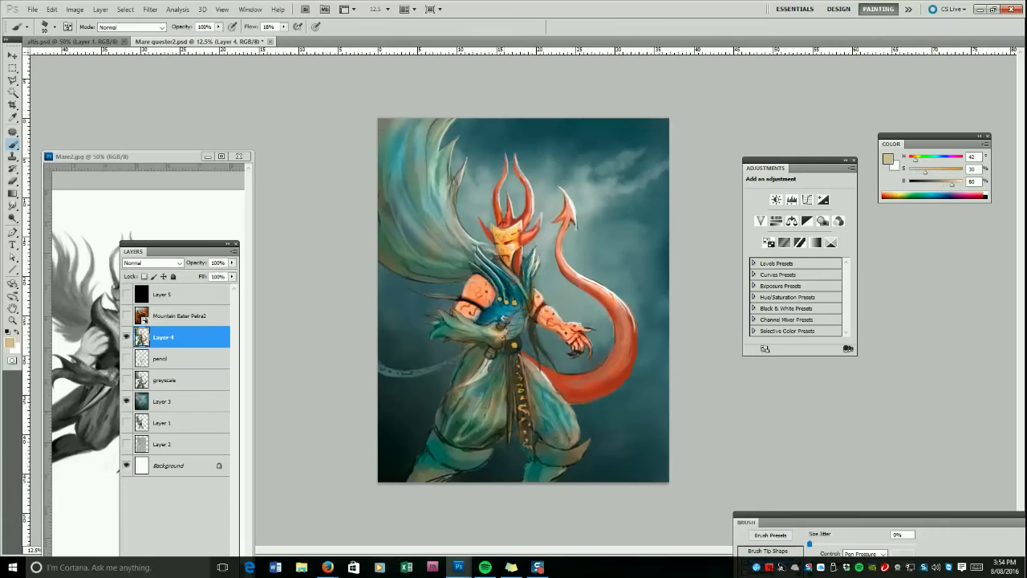
alt+click(501, 324)
alt+click(479, 305)
click(920, 185)
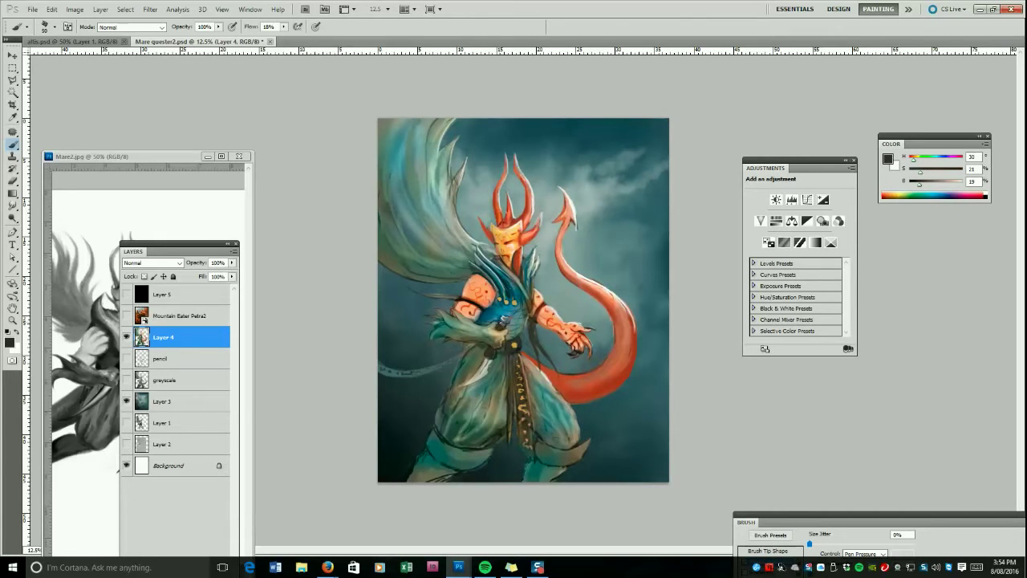
drag(502, 325, 507, 322)
Darken the collar folds with sampled dark teal, touch up the mask's lower part and reset the paint colour to white.
alt+click(508, 280)
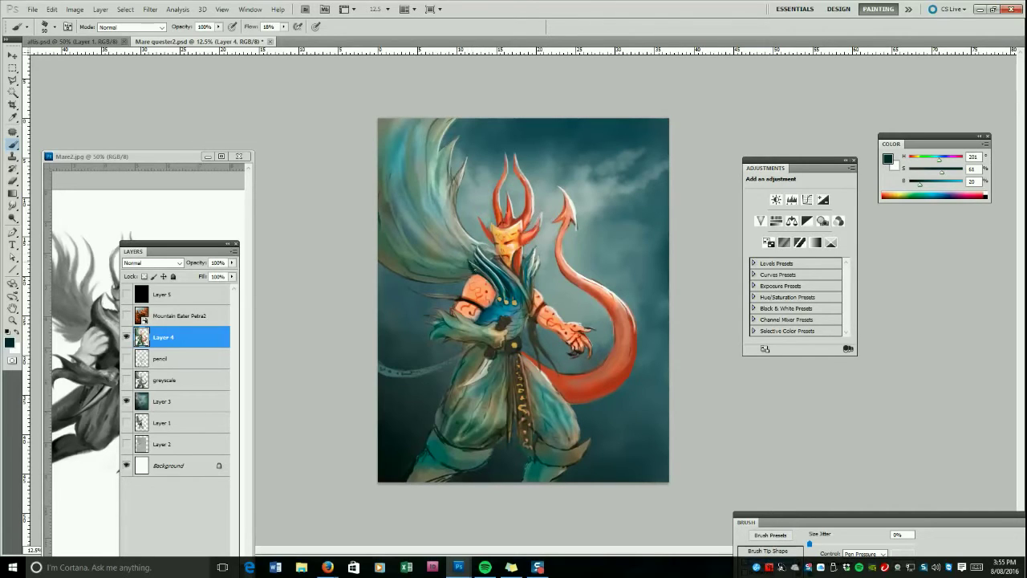
alt+click(502, 277)
alt+click(507, 274)
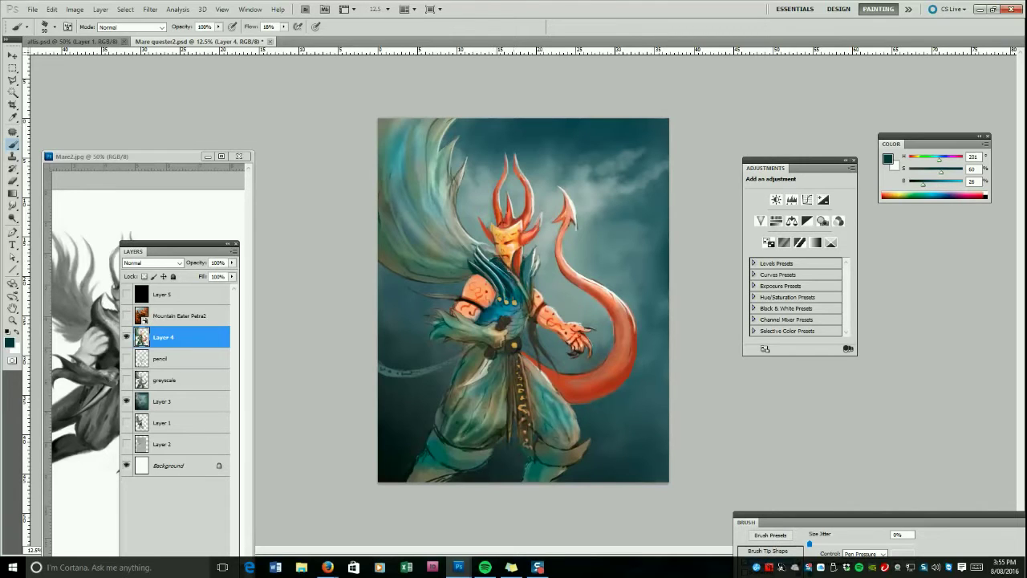
alt+click(510, 258)
alt+click(506, 251)
key(d)
key(x)
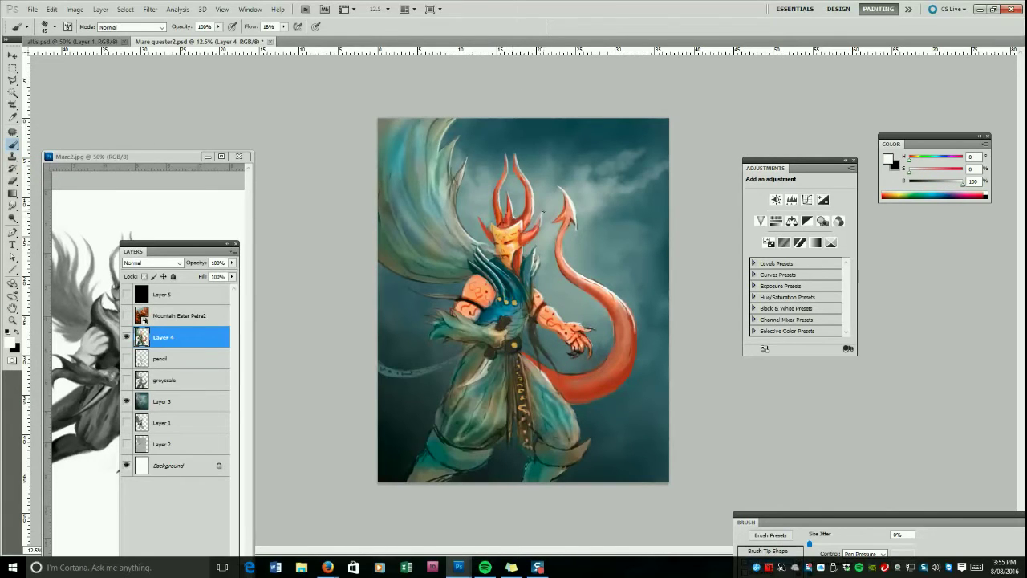
Close the Mare2.jpg reference image and arrange the History, Color and Layers palettes clear of the painting.
key(e)
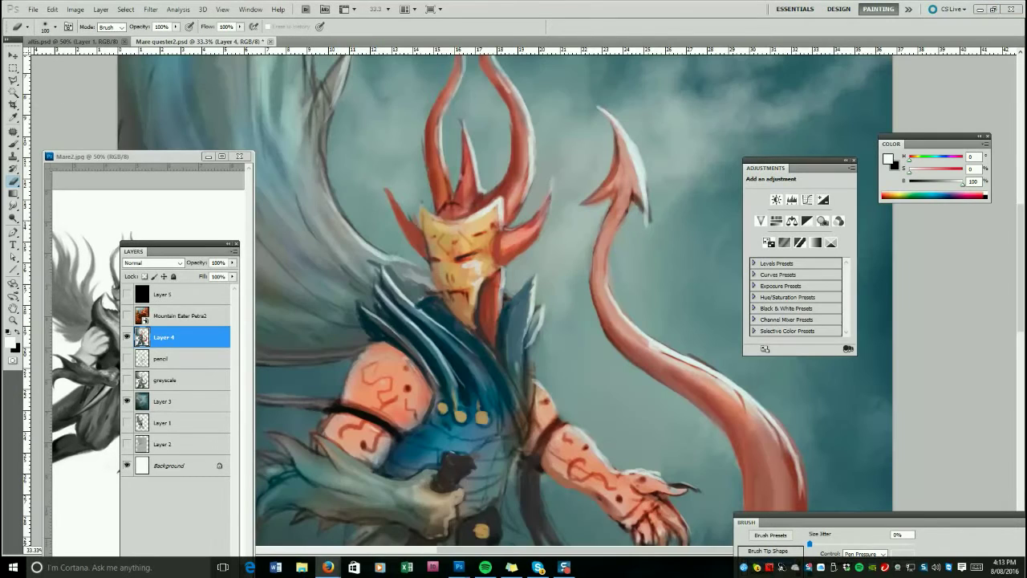
click(471, 415)
drag(1026, 401, 619, 91)
drag(731, 256, 657, 303)
drag(603, 89, 961, 219)
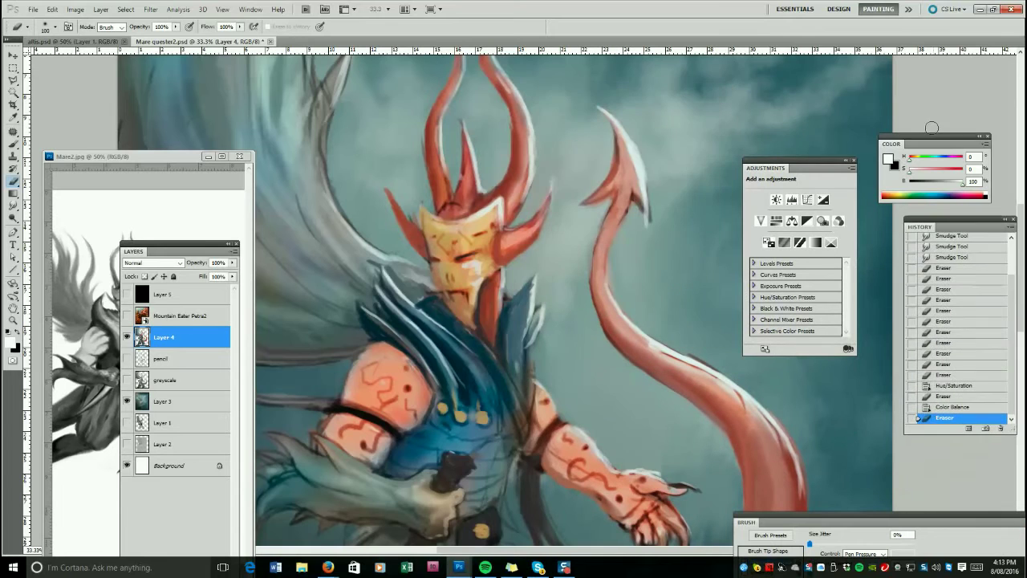
drag(932, 137, 950, 54)
click(239, 157)
drag(174, 243, 73, 155)
Rename Layer 4 as mare.
double_click(59, 249)
text(mare)
key(Return)
Brush sampled dark tones along the mask's wing-side edge and the outline of the adjacent small side horn.
key(z)
click(531, 190)
key(b)
alt+click(386, 295)
drag(388, 297, 392, 340)
drag(345, 257, 320, 183)
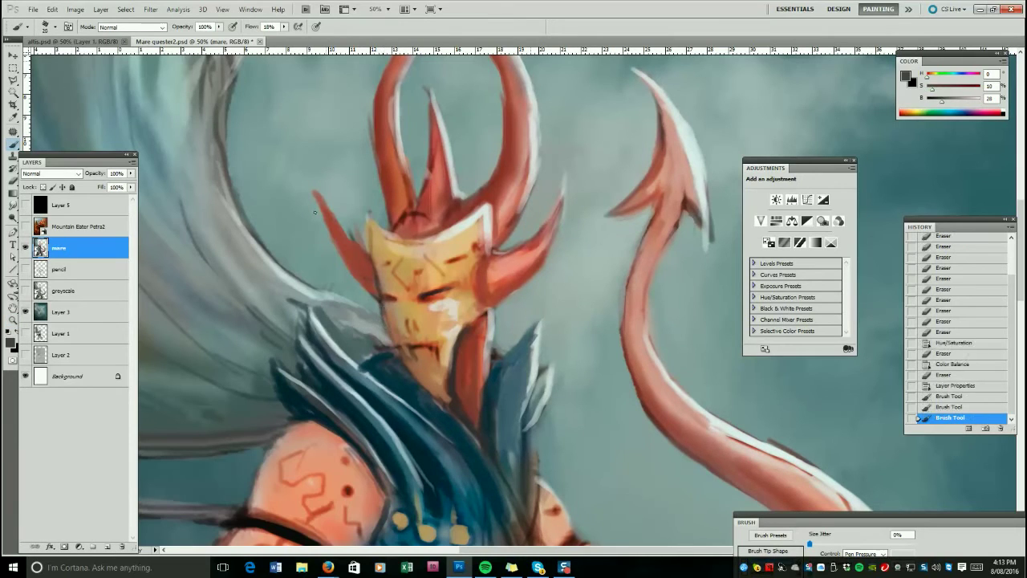
drag(384, 298, 392, 323)
drag(386, 308, 398, 344)
drag(390, 325, 409, 363)
Rework the mask's mouth and the area under its eye with tones sampled from the mask.
alt+click(402, 341)
mouse_move(403, 343)
mouse_down()
mouse_move(419, 357)
mouse_move(404, 353)
mouse_move(437, 357)
mouse_up()
alt+click(416, 348)
alt+click(440, 305)
drag(438, 304, 420, 307)
Smooth the shading of the side horn nearest the tail with sampled red, undoing the last stroke along its edge.
drag(494, 267, 540, 246)
drag(517, 258, 548, 228)
alt+click(491, 287)
mouse_move(496, 301)
mouse_down()
mouse_move(527, 276)
mouse_move(503, 295)
mouse_move(516, 289)
mouse_move(563, 208)
mouse_move(558, 230)
mouse_move(564, 193)
mouse_up()
key(ctrl+z)
Clean up the area between the mask, wing and collar with sampled collar and grey-teal tones, enlarging the brush.
alt+click(373, 378)
mouse_move(363, 370)
mouse_down()
mouse_move(421, 419)
mouse_move(469, 483)
mouse_move(382, 350)
mouse_move(390, 342)
mouse_up()
alt+click(340, 350)
alt+click(362, 343)
mouse_move(389, 343)
mouse_down()
mouse_move(305, 305)
mouse_move(221, 213)
mouse_up()
key(bracketright)
key(bracketright)
key(bracketright)
key(bracketright)
key(bracketright)
key(bracketright)
key(bracketright)
key(bracketright)
key(bracketright)
Erase the stray outline at the wing-side horn's tip with the Eraser reduced to 50 px.
key(e)
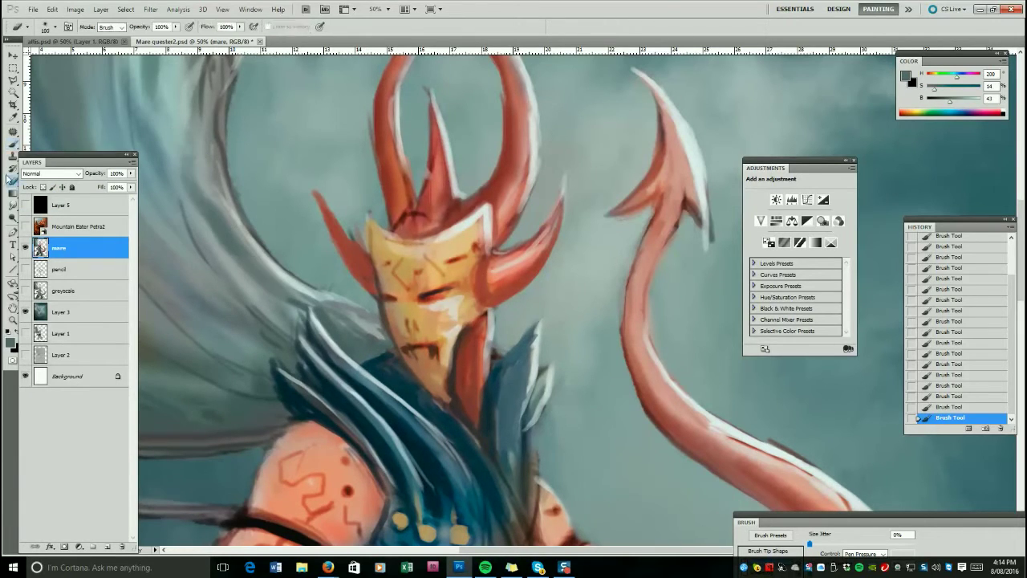
key(bracketleft)
key(bracketleft)
key(bracketleft)
key(bracketleft)
key(bracketleft)
drag(310, 191, 318, 219)
Return to the Brush, reopen its settings clear of the painting and sample a colour from the mask.
mouse_move(762, 516)
mouse_down()
mouse_move(429, 453)
mouse_move(397, 252)
mouse_up()
click(704, 255)
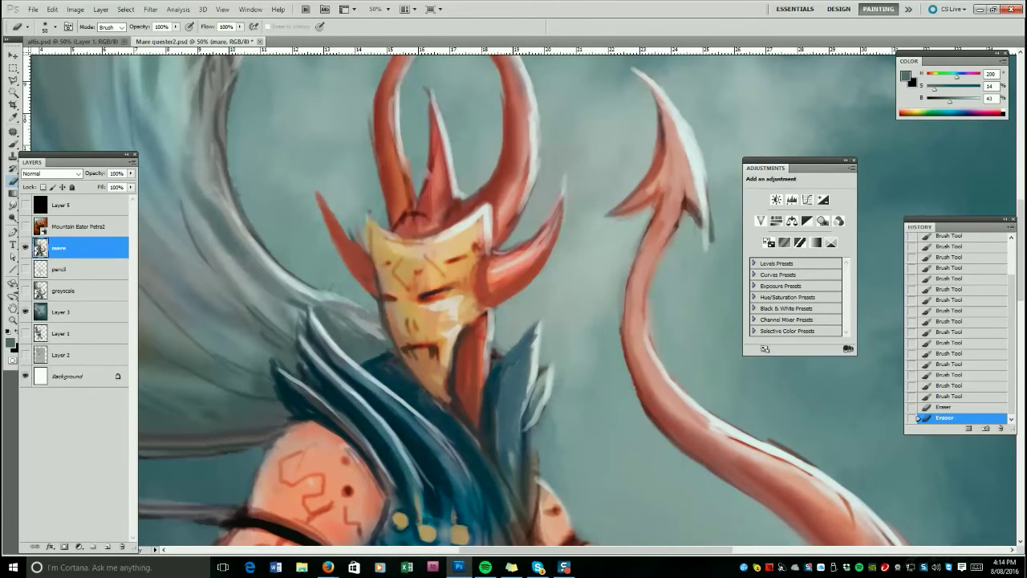
key(F5)
key(b)
alt+click(390, 260)
mouse_move(656, 520)
mouse_down()
mouse_move(491, 154)
mouse_move(623, 519)
mouse_up()
Repaint the mask's forehead and upper edge with sampled yellow using a smaller brush, undoing the last stroke.
alt+click(425, 251)
key(bracketleft)
key(bracketleft)
drag(404, 248, 449, 245)
mouse_move(446, 244)
mouse_down()
mouse_move(390, 257)
mouse_move(412, 229)
mouse_move(381, 259)
mouse_move(374, 236)
mouse_move(398, 226)
mouse_move(372, 240)
mouse_move(369, 215)
mouse_up()
alt+click(455, 259)
key(bracketleft)
key(bracketleft)
key(ctrl+z)
Sharpen the mask's wing-side edge from the brow down to the chin with sampled yellow and a finer brush.
alt+click(406, 254)
key(bracketleft)
key(bracketleft)
key(bracketleft)
key(bracketleft)
drag(373, 253, 380, 280)
drag(376, 271, 381, 295)
mouse_move(379, 288)
mouse_down()
mouse_move(403, 295)
mouse_move(392, 337)
mouse_up()
drag(392, 331, 403, 354)
drag(397, 343, 423, 382)
mouse_move(420, 374)
mouse_down()
mouse_move(454, 405)
mouse_move(447, 361)
mouse_move(462, 337)
mouse_up()
Shade the mask's lower edge beside the red beard with a darker gold sampled near the chin.
alt+click(449, 397)
alt+click(443, 381)
drag(463, 337, 448, 358)
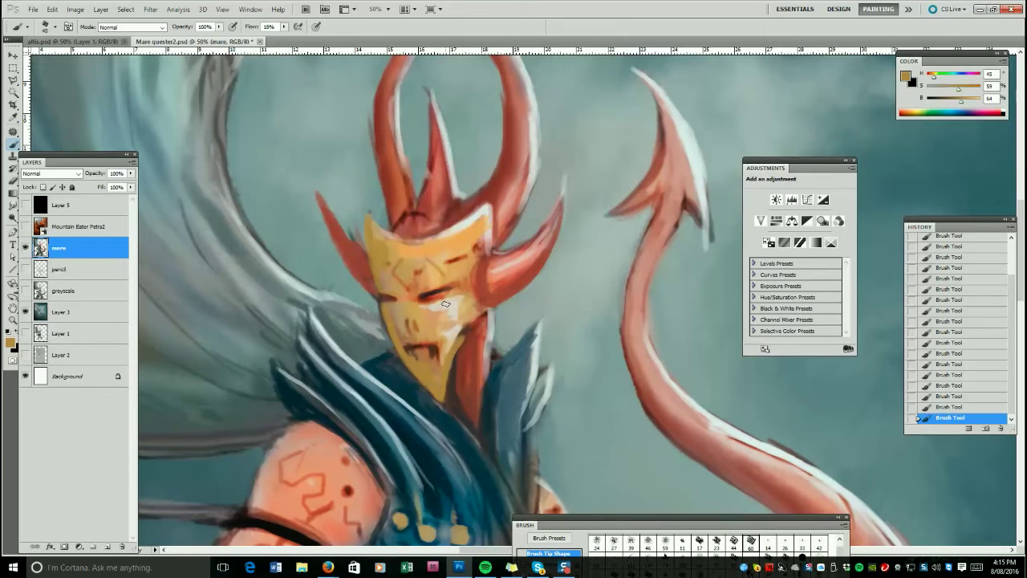
Touch up the mask's cheek and redefine its eyes, nose and mouth with sampled dark red and small white accents.
mouse_move(456, 338)
mouse_down()
mouse_move(475, 324)
mouse_move(475, 296)
mouse_move(433, 315)
mouse_move(445, 338)
mouse_move(427, 308)
mouse_move(443, 300)
mouse_move(424, 296)
mouse_move(449, 292)
mouse_up()
key(])
alt+click(434, 315)
alt+click(427, 299)
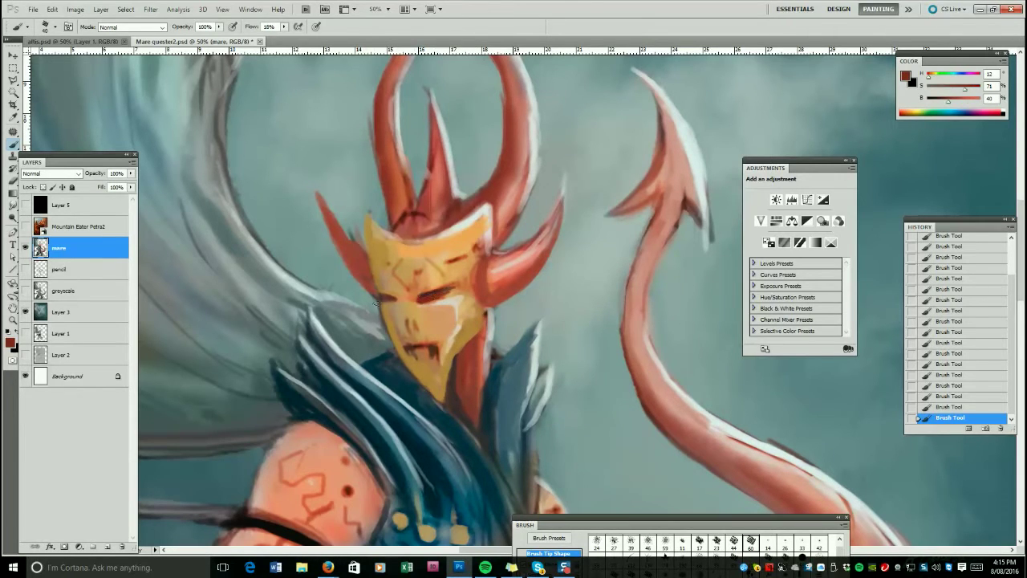
key(d)
key(x)
key(ctrl+z)
click(428, 298)
alt+click(427, 296)
alt+click(437, 348)
Shade the mask's wing-side edge down to the chin with darker gold, and repaint the forehead and far cheek with lighter sampled gold.
alt+click(401, 339)
mouse_move(383, 327)
mouse_down()
mouse_move(433, 401)
mouse_move(400, 353)
mouse_move(429, 398)
mouse_up()
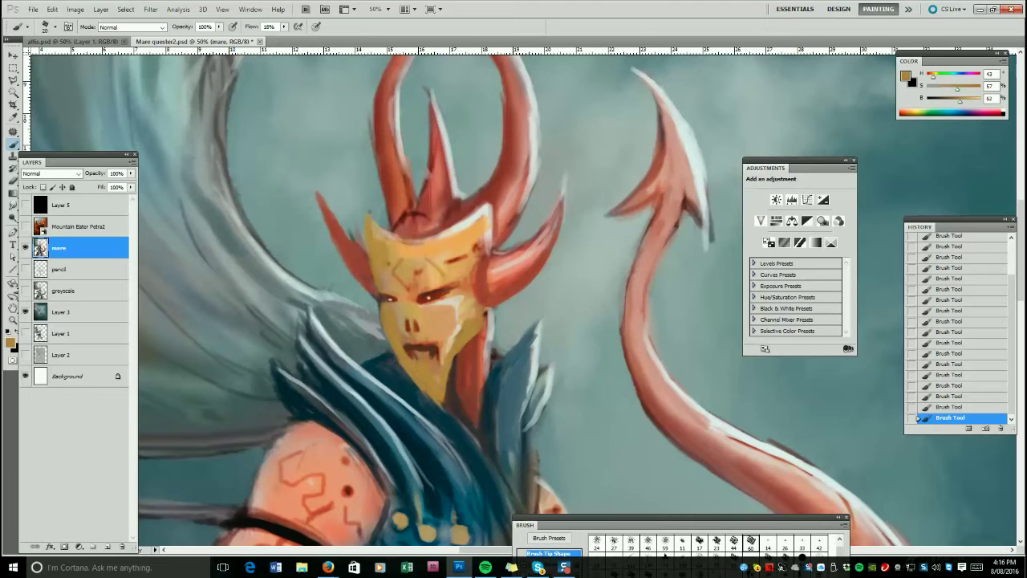
key(bracketright)
key(bracketright)
alt+click(394, 246)
mouse_move(373, 227)
mouse_down()
mouse_move(417, 250)
mouse_move(420, 239)
mouse_move(482, 217)
mouse_move(487, 244)
mouse_move(470, 275)
mouse_move(484, 323)
mouse_up()
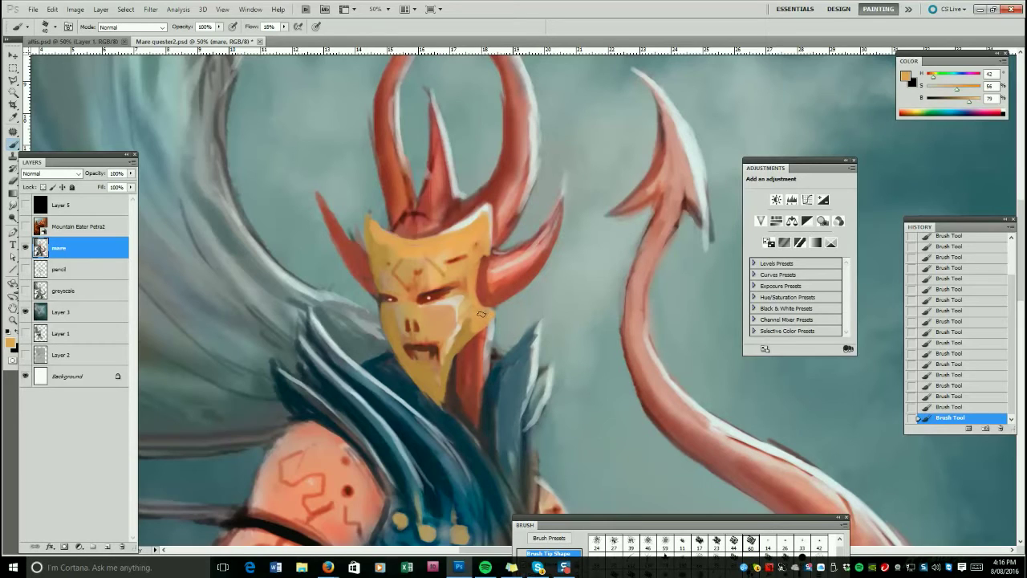
Outline the base of the side horn and darken the mask's wing-side edge with a dark tone sampled from the eye.
key(bracketleft)
key(bracketleft)
key(bracketleft)
alt+click(429, 290)
drag(485, 258, 485, 305)
key(bracketright)
key(bracketright)
drag(376, 277, 376, 288)
Clean up the area between the mask's chin and the collar using colours sampled from the wing and the collar.
alt+click(380, 331)
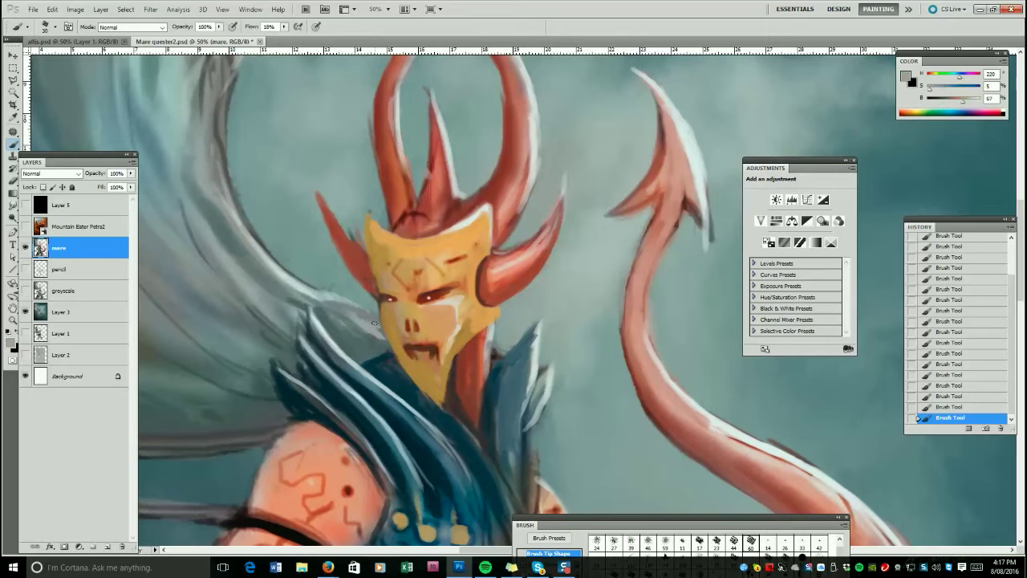
alt+click(380, 360)
drag(374, 353, 391, 352)
Paint over the outer side of the tattooed shoulder with a sampled skin tone and a larger brush.
alt+click(277, 438)
key(bracketright)
key(bracketright)
key(bracketright)
mouse_move(298, 427)
mouse_down()
mouse_move(269, 450)
mouse_move(243, 441)
mouse_move(266, 454)
mouse_move(261, 503)
mouse_move(291, 457)
mouse_move(271, 471)
mouse_move(283, 443)
mouse_move(280, 504)
mouse_move(253, 504)
mouse_up()
alt+click(284, 501)
key(bracketright)
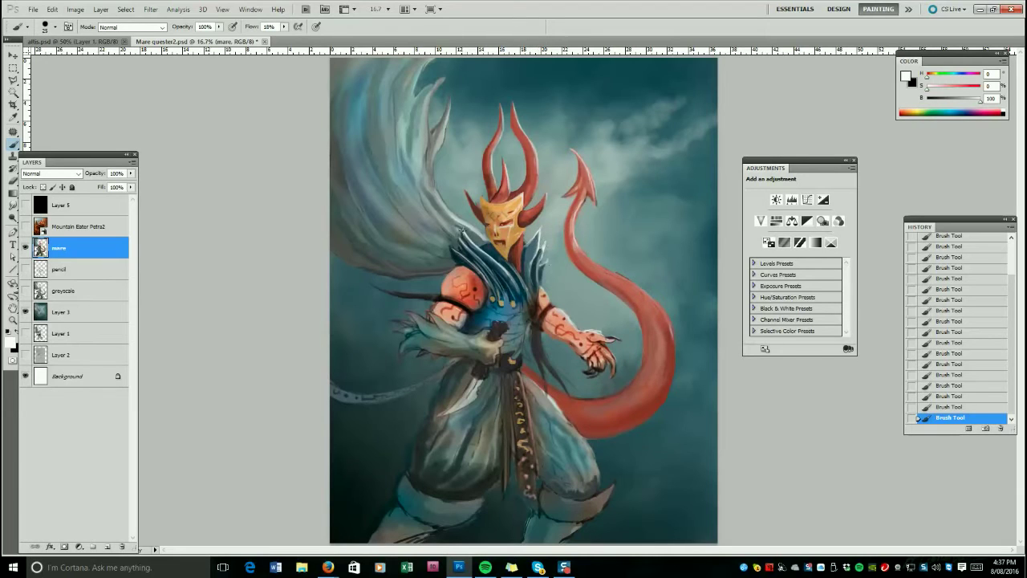
key(ctrl+z)
drag(523, 195, 520, 201)
key(ctrl+z)
key(bracketright)
key(bracketright)
drag(533, 147, 534, 193)
key(ctrl+z)
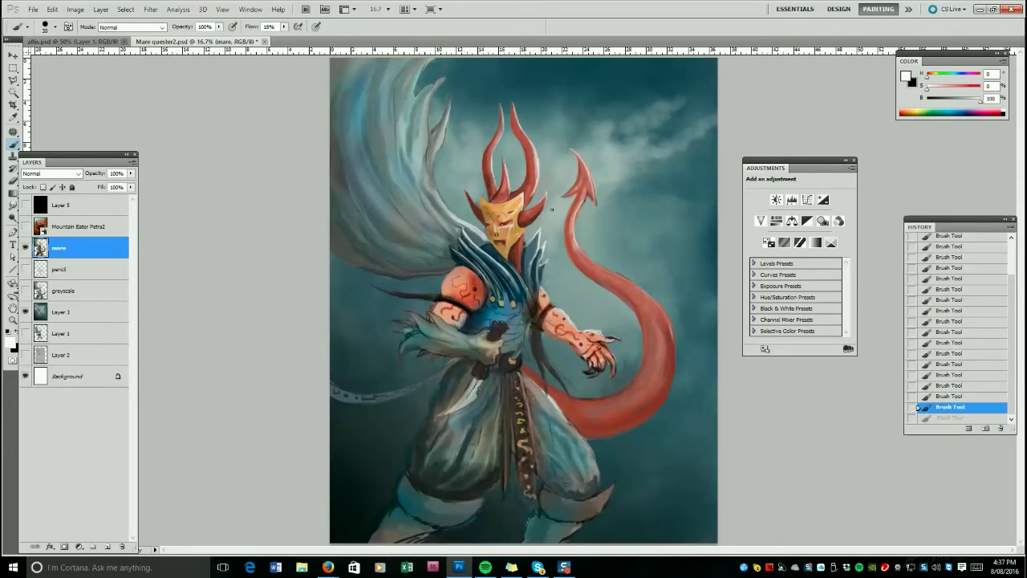
Paint over the markings on the wing-side shoulder and forearm with sampled orange and red skin tones.
alt+click(473, 275)
drag(469, 277, 449, 285)
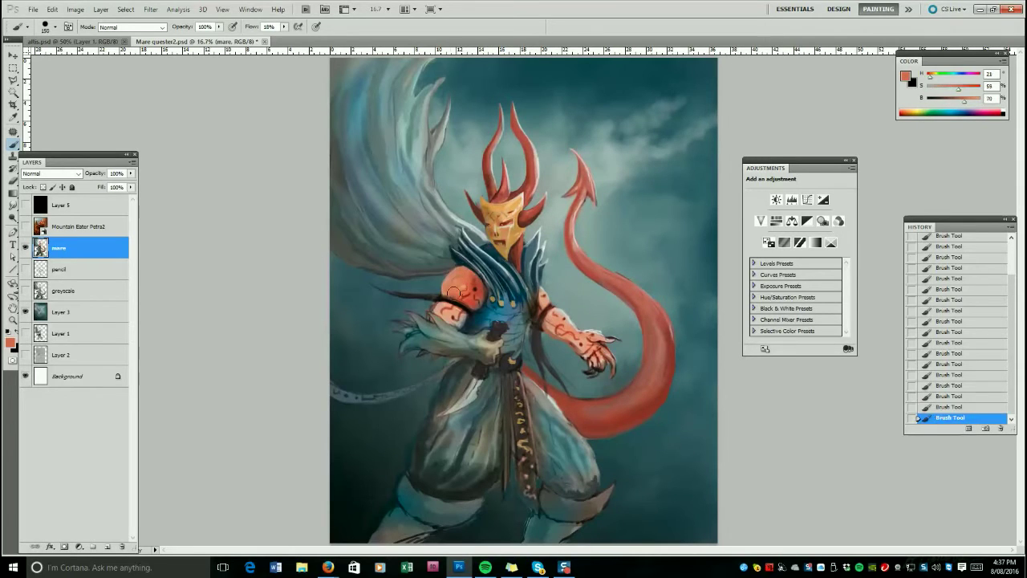
alt+click(464, 315)
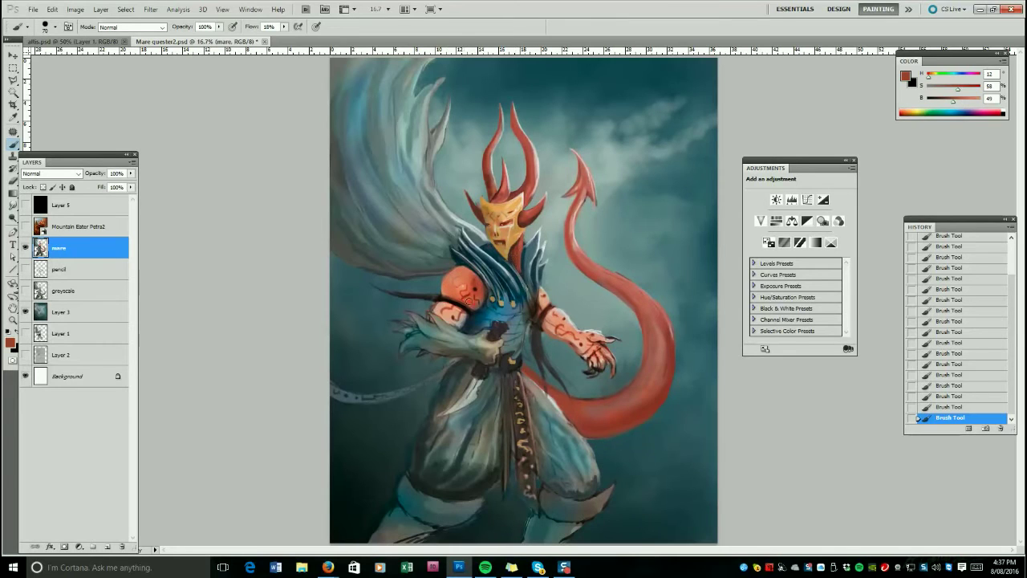
alt+click(450, 320)
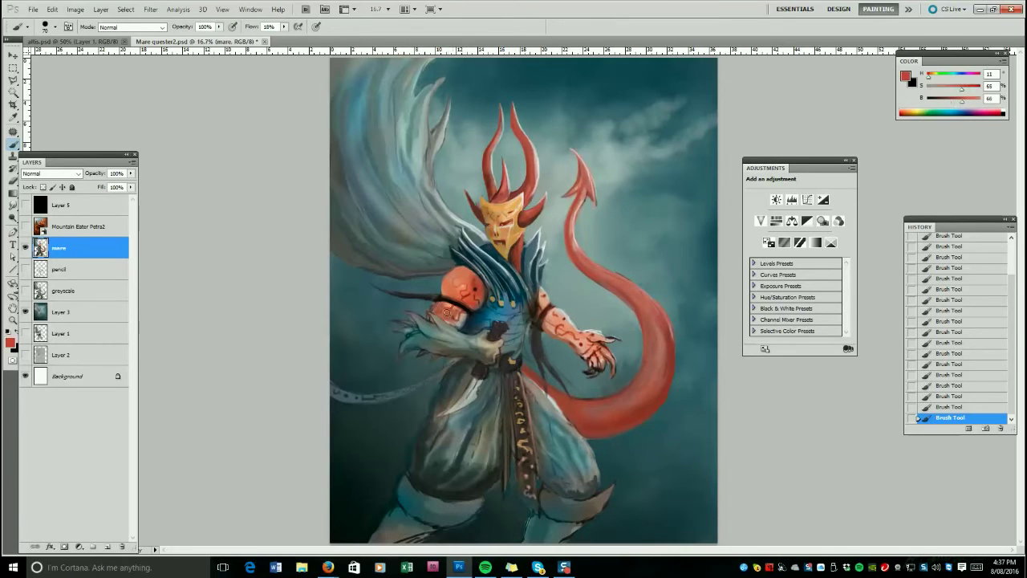
mouse_move(465, 318)
mouse_down()
mouse_move(454, 315)
mouse_move(463, 300)
mouse_up()
Darken and soften the folds of both baggy trouser legs with a colour sampled near the knee and a much larger brush.
alt+click(408, 475)
key(bracketright)
key(bracketright)
key(bracketright)
key(bracketright)
key(bracketright)
key(bracketright)
key(bracketright)
key(bracketright)
key(bracketright)
key(bracketright)
mouse_move(479, 448)
mouse_down()
mouse_move(470, 457)
mouse_move(474, 432)
mouse_move(485, 458)
mouse_up()
drag(544, 432, 571, 469)
Set the brush mode to Overlay and tint the hanging belt sash with gold sampled from the mask.
key(bracketleft)
key(bracketleft)
key(bracketleft)
key(bracketleft)
key(bracketleft)
key(bracketleft)
key(bracketleft)
key(bracketleft)
key(bracketleft)
key(bracketleft)
key(bracketleft)
key(bracketleft)
key(bracketleft)
alt+click(509, 228)
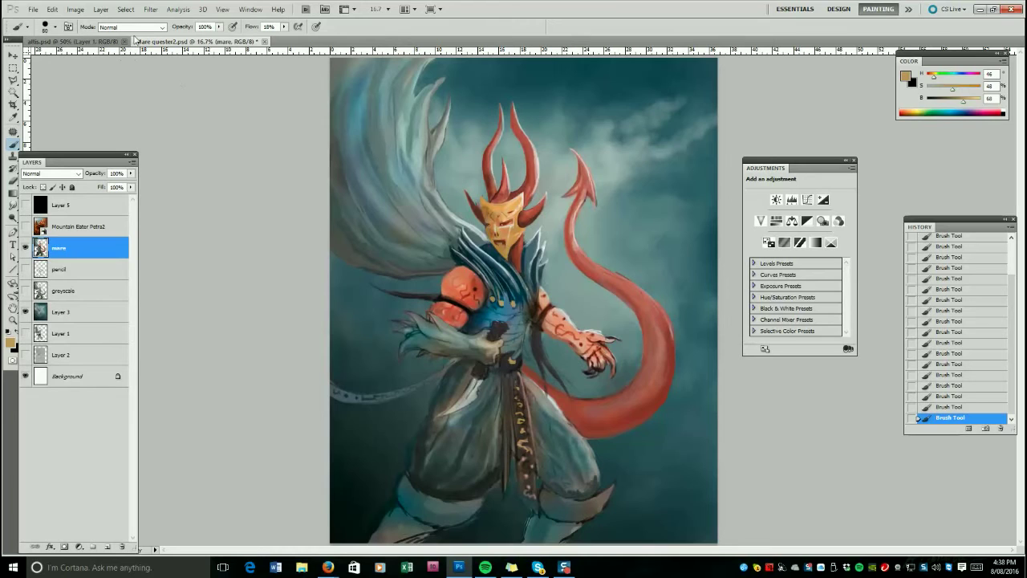
click(162, 27)
click(114, 180)
key(bracketright)
key(bracketright)
key(bracketright)
mouse_move(520, 377)
mouse_down()
mouse_move(523, 480)
mouse_move(511, 389)
mouse_move(502, 482)
mouse_up()
Tint the mask's cheek and brow and the tail-side tall horn with sampled red in Overlay mode.
key(bracketleft)
key(bracketleft)
key(bracketleft)
key(bracketleft)
key(bracketleft)
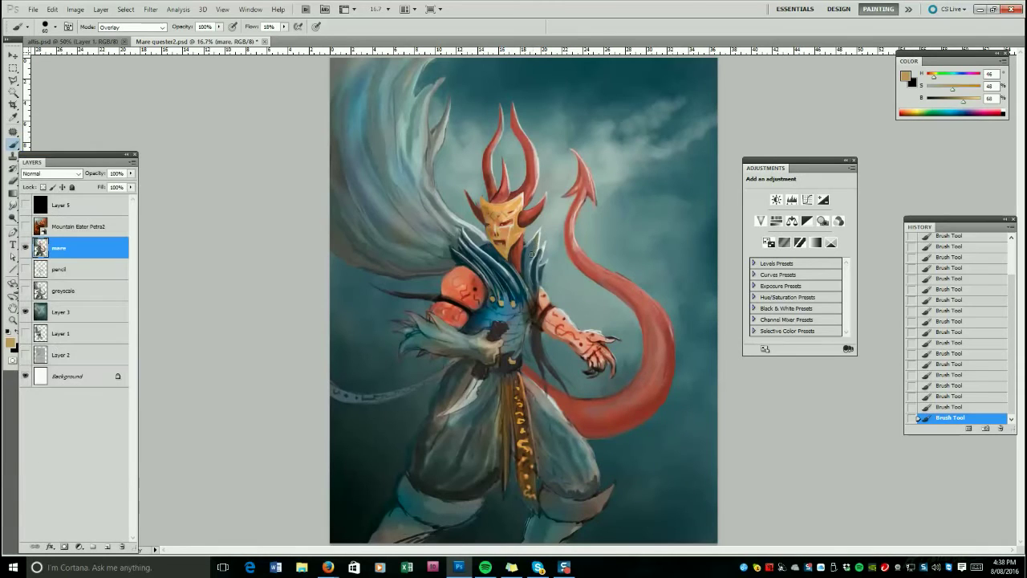
alt+click(528, 216)
key(bracketright)
key(bracketright)
key(bracketright)
drag(509, 231, 514, 215)
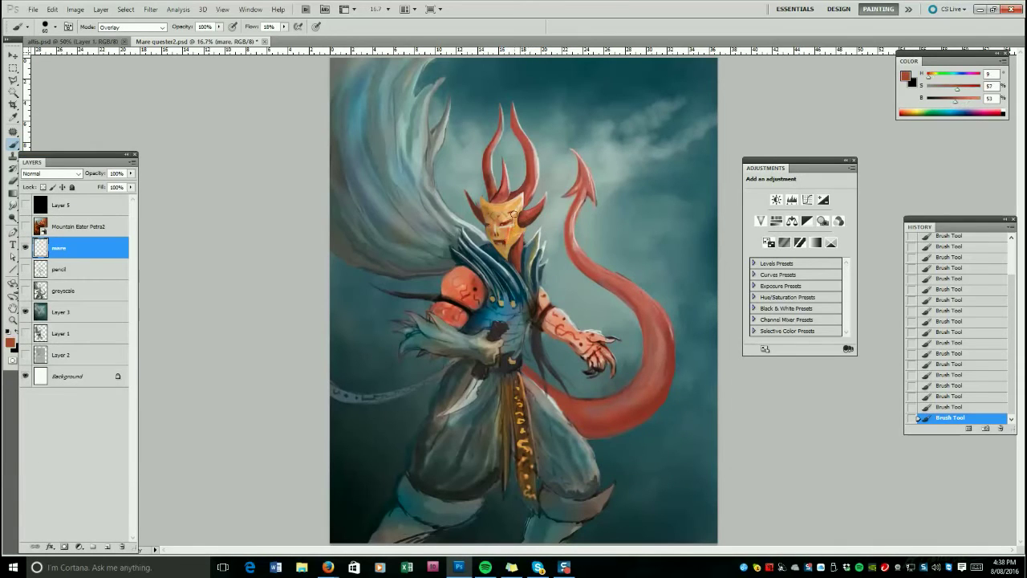
drag(536, 175, 533, 146)
Load the mare layer's pixels as a selection, hide its edges and brush bright yellow of 93% brightness onto the horns.
alt+click(519, 217)
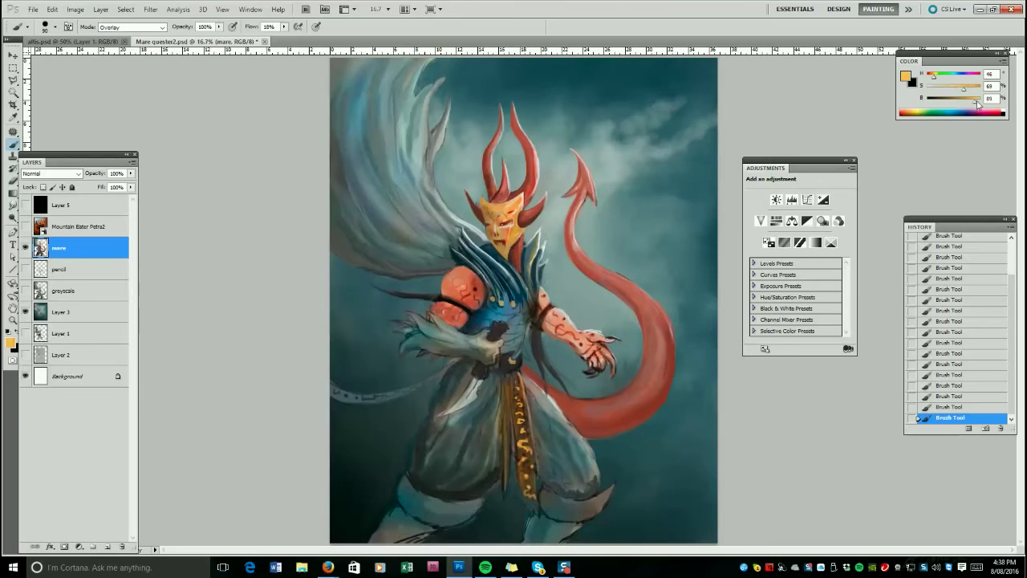
ctrl+click(40, 248)
drag(547, 197, 541, 211)
mouse_move(546, 196)
mouse_down()
mouse_move(539, 212)
mouse_move(536, 175)
mouse_move(486, 164)
mouse_up()
drag(487, 183, 484, 160)
key(ctrl+h)
Add yellow Overlay highlights along both tall horns and the tail's arrow-shaped tip with a smaller brush.
key(bracketleft)
key(bracketleft)
drag(501, 126, 489, 160)
drag(487, 160, 489, 185)
mouse_move(529, 145)
mouse_down()
mouse_move(536, 172)
mouse_move(589, 185)
mouse_up()
drag(588, 178, 596, 207)
drag(592, 185, 596, 204)
Brush a yellow Overlay glow down the tail's outer curve from below the tip with a larger brush.
key(bracketright)
key(bracketright)
key(bracketright)
key(bracketright)
key(bracketright)
key(bracketright)
drag(582, 200, 589, 255)
drag(584, 252, 646, 286)
mouse_move(630, 276)
mouse_down()
mouse_move(662, 300)
mouse_move(665, 398)
mouse_up()
Add yellow Overlay highlights to the outstretched forearm and the wing-side shoulder with a reduced brush.
key(bracketleft)
key(bracketleft)
key(bracketleft)
key(bracketleft)
mouse_move(584, 329)
mouse_down()
mouse_move(605, 331)
mouse_move(586, 330)
mouse_up()
mouse_move(549, 297)
mouse_down()
mouse_move(571, 321)
mouse_move(549, 296)
mouse_up()
drag(466, 287, 456, 284)
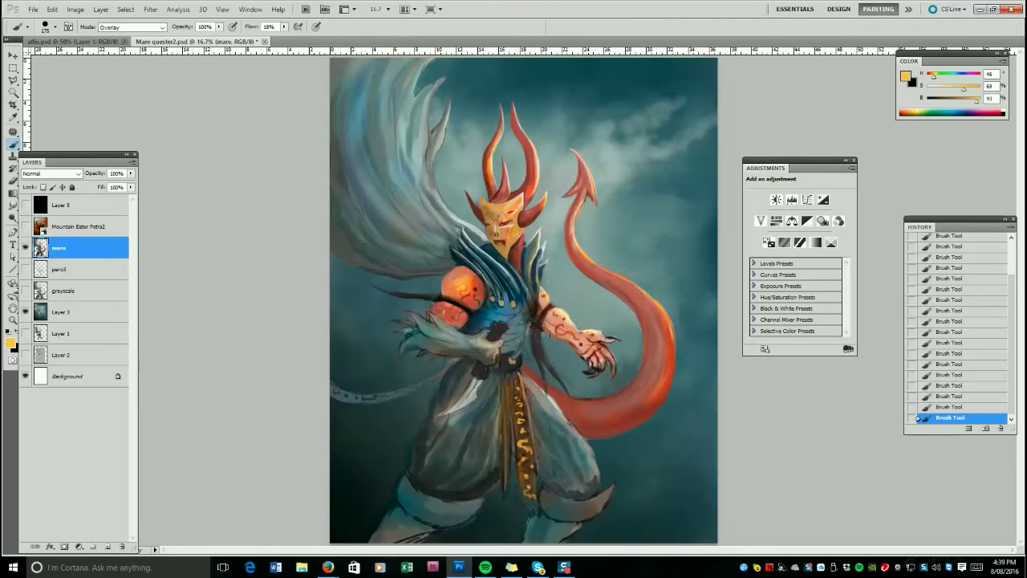
Highlight the wing-side collar and the mask's upper edge in yellow, undoing the stroke on the opposite collar.
mouse_move(467, 235)
mouse_down()
mouse_move(514, 279)
mouse_move(484, 281)
mouse_up()
drag(543, 233, 529, 271)
key(ctrl+z)
drag(522, 194, 489, 208)
key(bracketleft)
key(bracketleft)
key(bracketleft)
key(bracketleft)
key(bracketleft)
key([)
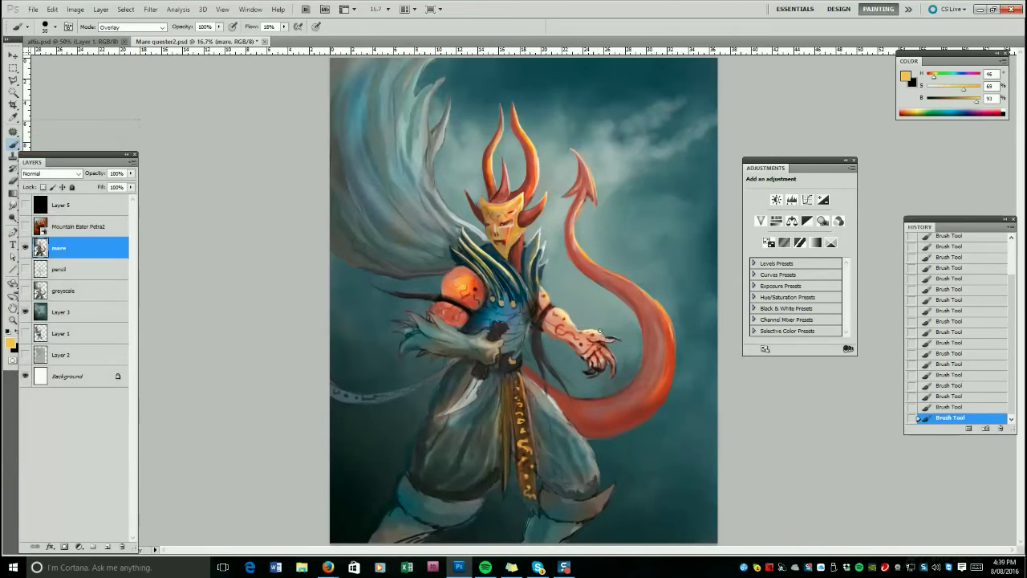
Clear the selection and smooth the clawed gauntlet's forearm towards the belt with the Smudge tool.
click(125, 9)
click(132, 31)
click(13, 206)
drag(469, 345, 445, 337)
drag(466, 349, 443, 340)
drag(468, 350, 445, 344)
mouse_move(467, 349)
mouse_down()
mouse_move(449, 342)
mouse_move(494, 358)
mouse_up()
Smudge the gauntlet hand's edges beside the belt buckle with a smaller brush.
key(bracketleft)
key(bracketleft)
key(bracketleft)
drag(488, 355, 493, 361)
drag(489, 357, 494, 355)
drag(499, 348, 495, 355)
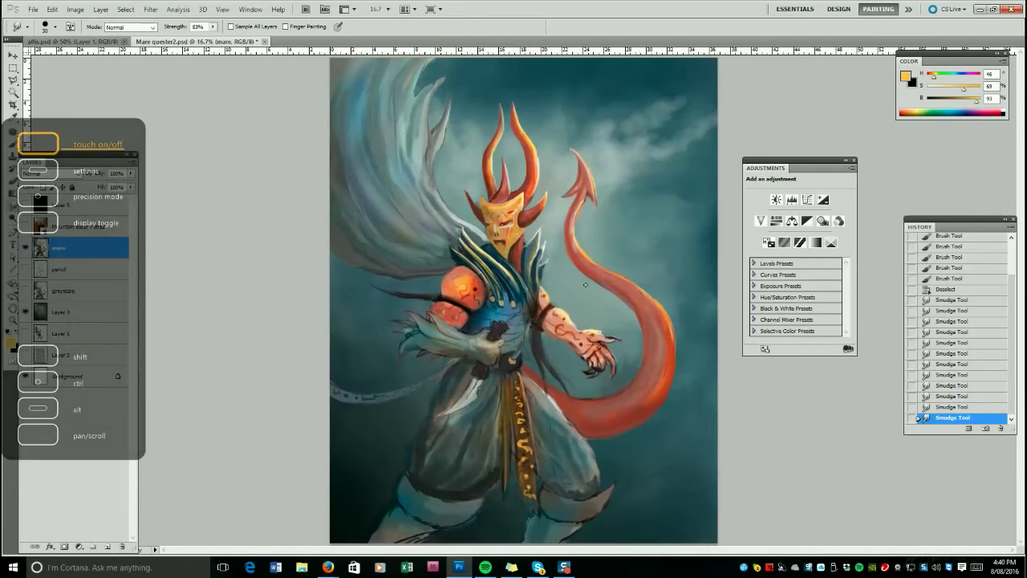
Smudge the paint around the mask's mouth and lower cheek with short strokes.
drag(501, 245, 498, 249)
drag(501, 244, 498, 247)
drag(501, 244, 501, 245)
drag(505, 239, 508, 236)
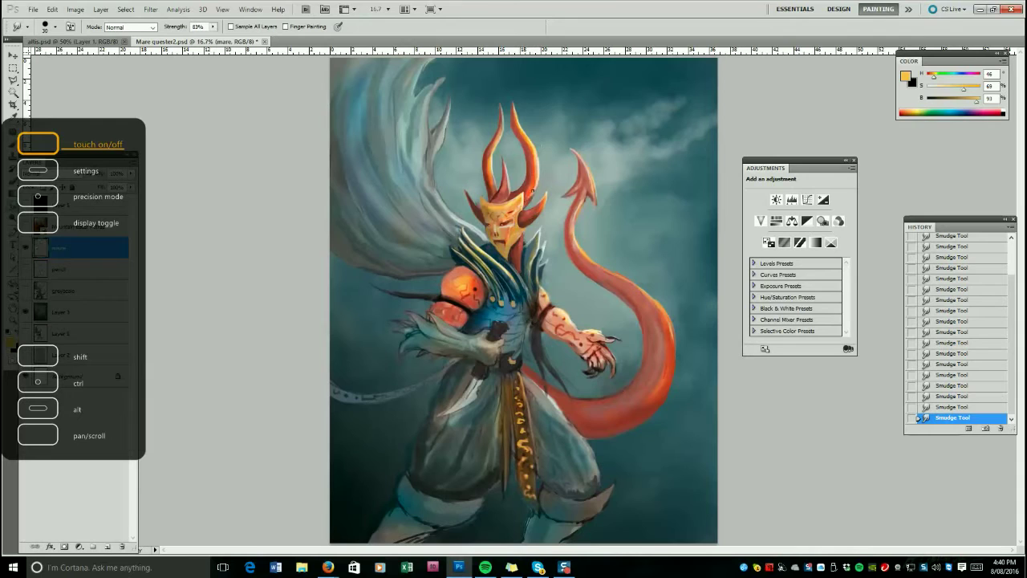
drag(535, 158, 515, 124)
key(ctrl+z)
key(bracketright)
key(bracketright)
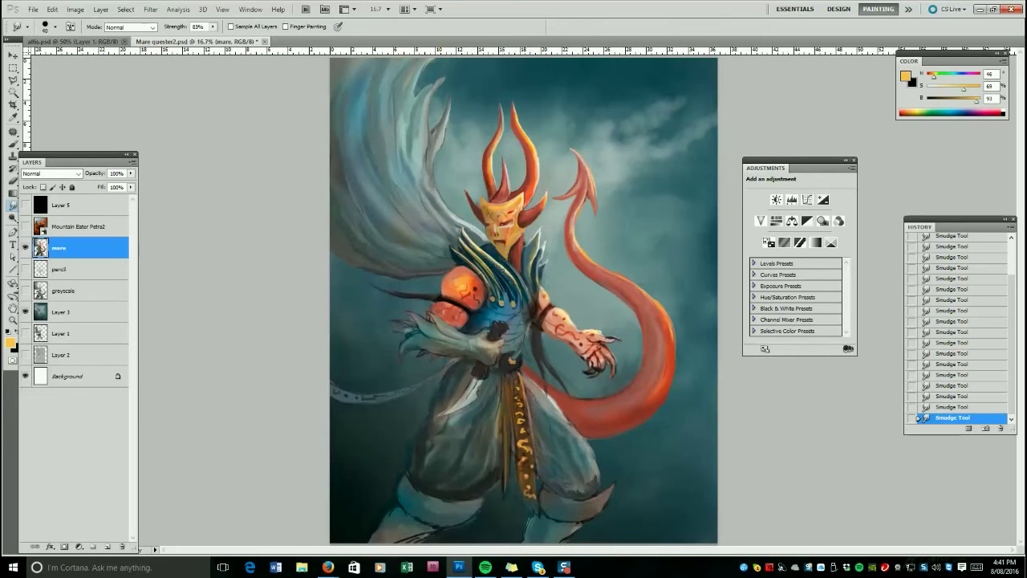
key(bracketright)
key(bracketright)
key(bracketright)
key(bracketright)
key(bracketright)
key(bracketright)
key(bracketright)
Sample the wing-side boot's grey-teal and darken that boot with a larger Overlay brush, undoing the last strokes.
click(12, 145)
alt+click(443, 520)
key(bracketright)
key(bracketright)
key(bracketright)
key(bracketright)
key(bracketright)
key(bracketright)
key(bracketright)
key(bracketright)
mouse_move(442, 526)
mouse_down()
mouse_move(408, 509)
mouse_move(464, 518)
mouse_up()
drag(465, 514, 427, 515)
drag(426, 512, 467, 512)
drag(403, 486, 456, 512)
drag(463, 513, 478, 512)
key(ctrl+alt+z)
key(ctrl+alt+z)
Darken the tail-side boot and shin with the same Overlay colour and add another stroke across the wing-side boot.
drag(548, 511, 572, 509)
mouse_move(542, 494)
mouse_down()
mouse_move(581, 512)
mouse_move(599, 503)
mouse_up()
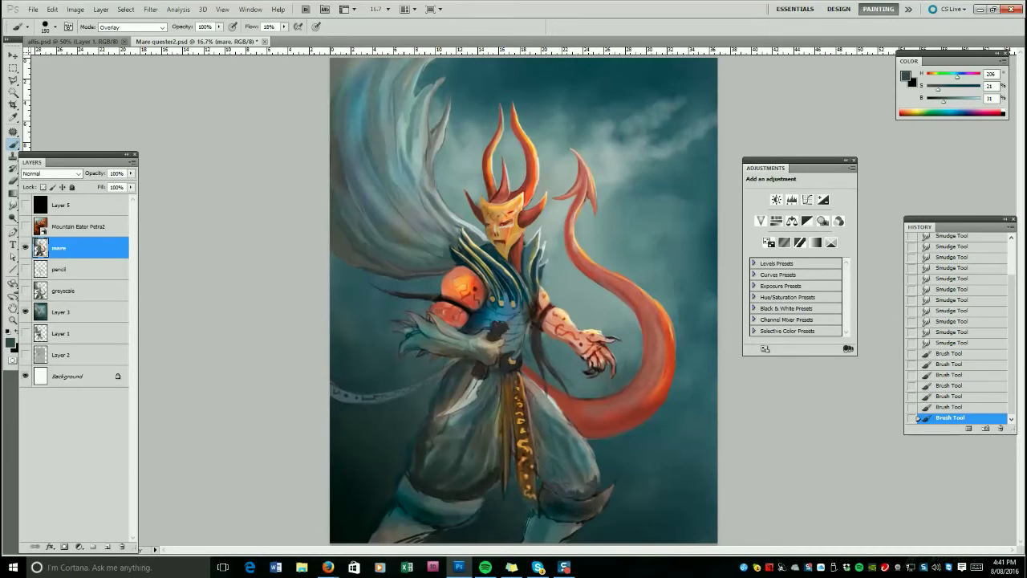
drag(554, 507, 535, 534)
mouse_move(534, 522)
mouse_down()
mouse_move(525, 550)
mouse_move(553, 526)
mouse_move(579, 523)
mouse_up()
mouse_move(406, 536)
mouse_down()
mouse_move(381, 537)
mouse_move(411, 526)
mouse_move(411, 541)
mouse_move(420, 527)
mouse_move(405, 518)
mouse_move(441, 521)
mouse_move(423, 496)
mouse_move(475, 506)
mouse_up()
Enlarge the brush and darken the inner folds of both baggy trouser legs in Overlay mode.
key(bracketright)
key(bracketright)
key(bracketright)
key(bracketright)
key(bracketright)
key(bracketright)
key(bracketright)
key(bracketright)
mouse_move(557, 466)
mouse_down()
mouse_move(563, 479)
mouse_move(540, 419)
mouse_up()
mouse_move(438, 482)
mouse_down()
mouse_move(433, 447)
mouse_move(454, 417)
mouse_up()
Reduce the brush and darken the hanging gold sash from the belt down to its tip.
key(bracketleft)
key(bracketleft)
key(bracketleft)
key(bracketleft)
key(bracketleft)
key(bracketleft)
key(bracketleft)
key(bracketleft)
key(bracketleft)
key(bracketleft)
key(bracketleft)
key(bracketleft)
mouse_move(488, 382)
mouse_down()
mouse_move(502, 394)
mouse_move(530, 503)
mouse_up()
Sample a dark reddish brown beside the mask, load the mare layer's outline as a selection, and deepen the tail-side forearm's orange.
key(bracketright)
alt+click(529, 223)
ctrl+click(43, 249)
key(bracketright)
key(bracketright)
key(bracketright)
key(bracketright)
key(bracketright)
drag(555, 327, 611, 371)
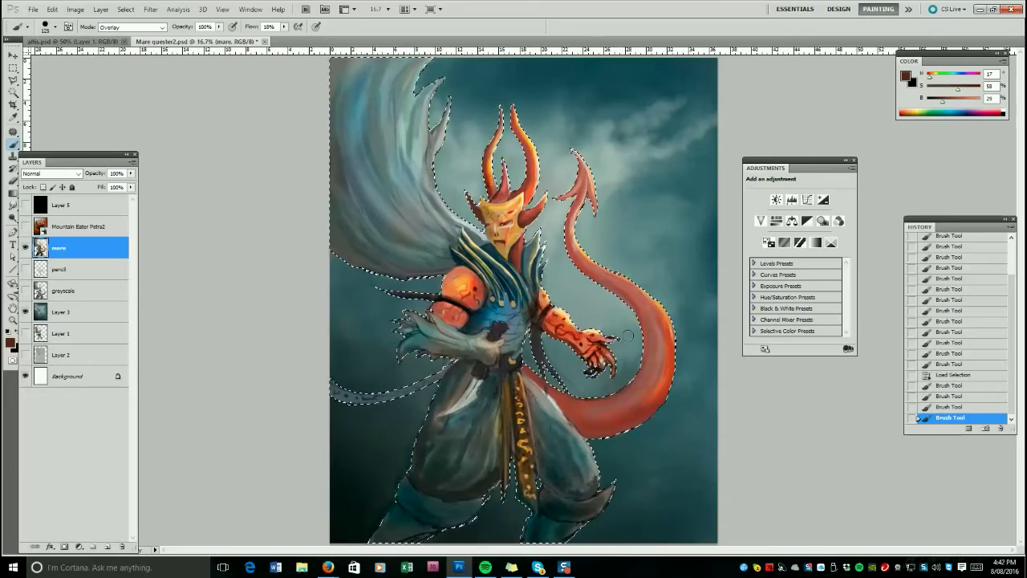
Deepen the red of the tail's lower curve, its arrow-shaped tip and upper stem with a larger Overlay brush.
mouse_move(597, 411)
mouse_down()
mouse_move(642, 393)
mouse_move(663, 335)
mouse_up()
key(bracketright)
key(bracketright)
key(bracketright)
key(bracketright)
key(bracketright)
key(bracketright)
drag(574, 210, 584, 172)
drag(584, 170, 575, 217)
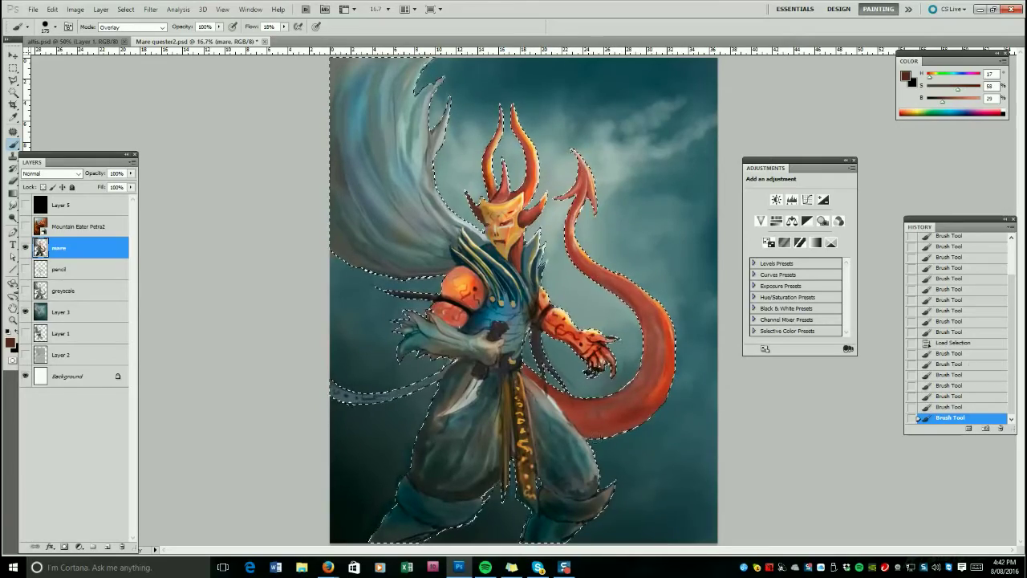
drag(589, 178, 592, 206)
drag(581, 186, 566, 197)
drag(574, 207, 573, 246)
Deepen the red at the tail's base beside the hip with a slightly smaller brush.
key(bracketleft)
key(bracketleft)
drag(539, 382, 554, 397)
drag(546, 388, 560, 403)
drag(544, 385, 555, 398)
key(bracketleft)
key(bracketleft)
mouse_move(440, 308)
mouse_down()
mouse_move(458, 321)
mouse_move(452, 315)
mouse_up()
key(bracketright)
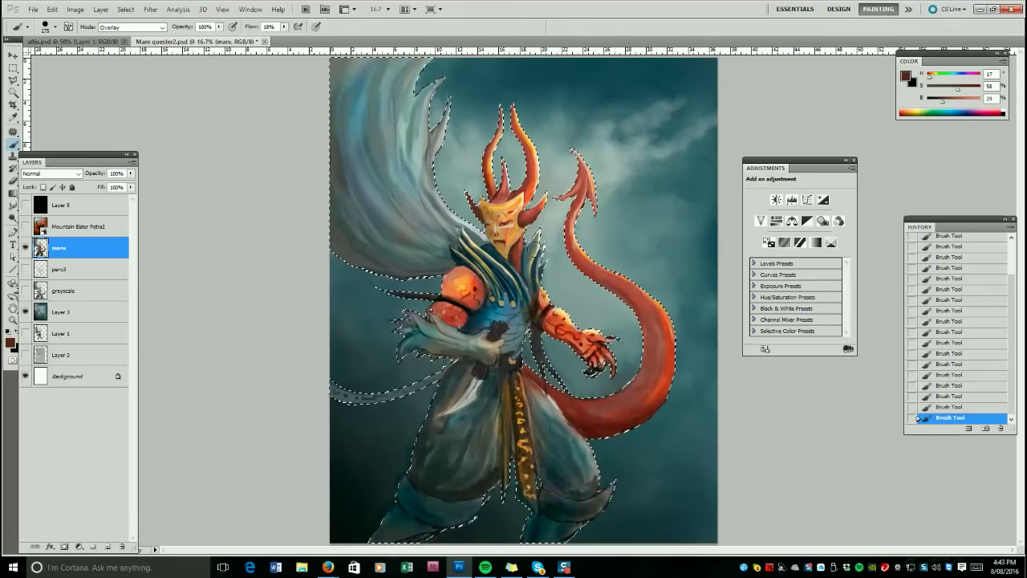
key(ctrl+z)
Sample the mask's pale cream tone and brighten its tail-side cheek with a much smaller Overlay brush.
alt+click(496, 234)
alt+click(497, 235)
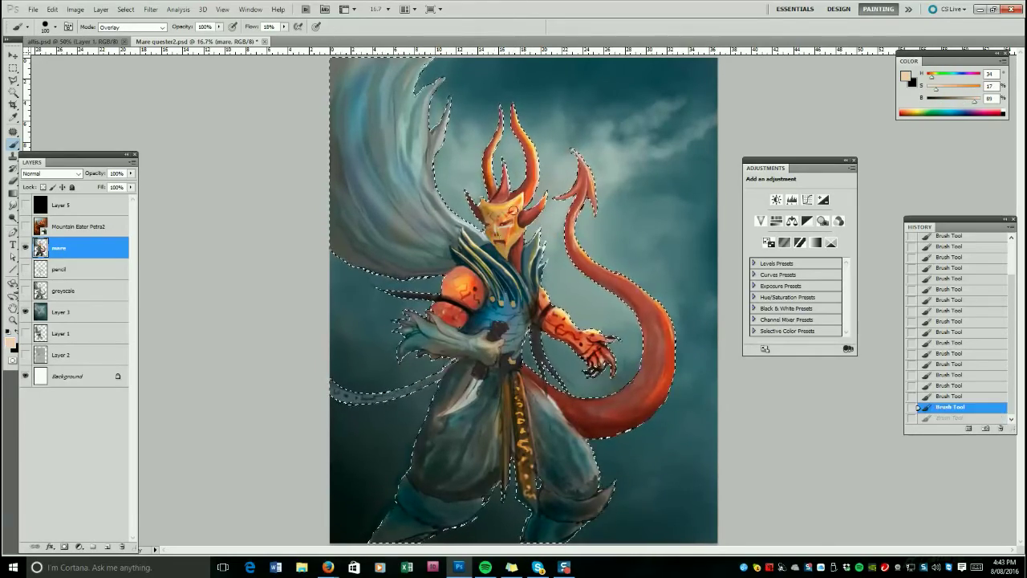
key(bracketleft)
key(bracketleft)
key(bracketleft)
key(bracketleft)
key(bracketleft)
key(bracketleft)
key(bracketleft)
key(bracketleft)
drag(515, 228, 523, 210)
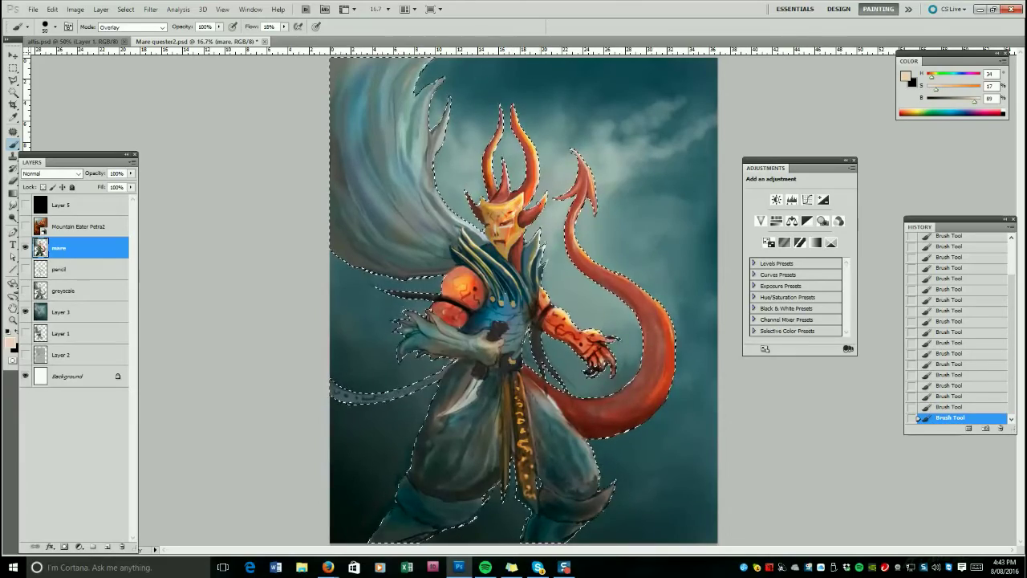
Highlight the tail's outer edge in pale cream, undoing the first stroke, and clear the selection.
key(bracketleft)
key(bracketleft)
drag(579, 217, 619, 275)
key(ctrl+z)
key(bracketright)
drag(665, 310, 645, 293)
click(125, 8)
click(143, 39)
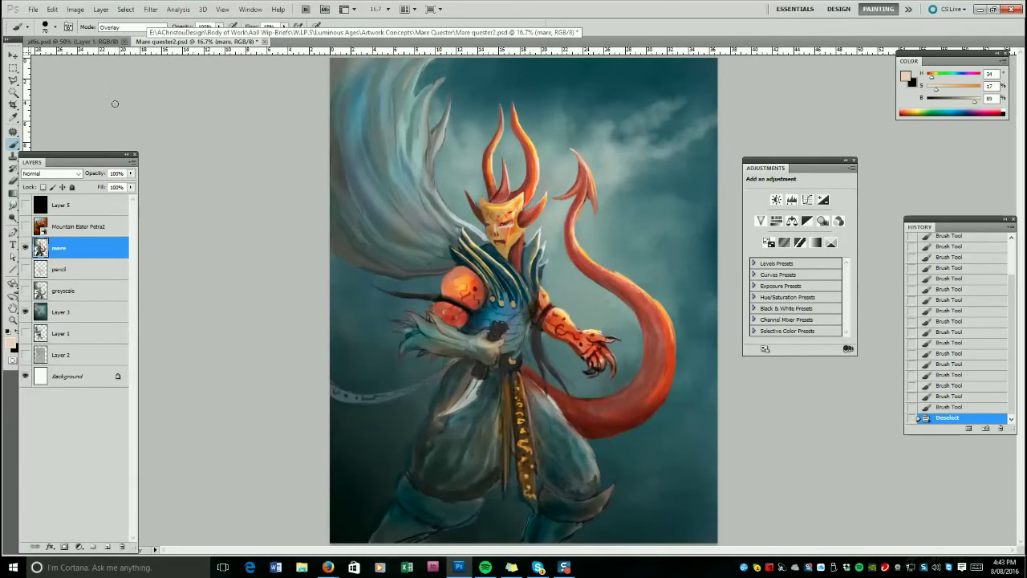
Sample a colour where the wing meets the shoulder and paint short Overlay strokes over the shoulder's upper edge.
alt+click(444, 264)
alt+click(461, 263)
key(bracketleft)
key(bracketleft)
drag(465, 269, 479, 274)
drag(472, 268, 486, 281)
drag(478, 272, 490, 289)
Sample gold near the mask's chin and brighten the vest's studs and the hanging sash's ornaments and edge.
alt+click(511, 240)
click(492, 299)
click(501, 303)
click(513, 304)
click(512, 304)
click(526, 463)
click(527, 479)
key(bracketleft)
drag(505, 417, 504, 387)
Warm the wing-side shoulder, elbow and gauntlet with gold Overlay strokes and dab the vest's waist.
mouse_move(471, 284)
mouse_down()
mouse_move(478, 294)
mouse_move(440, 297)
mouse_up()
click(473, 294)
click(456, 316)
click(454, 313)
drag(425, 343, 450, 332)
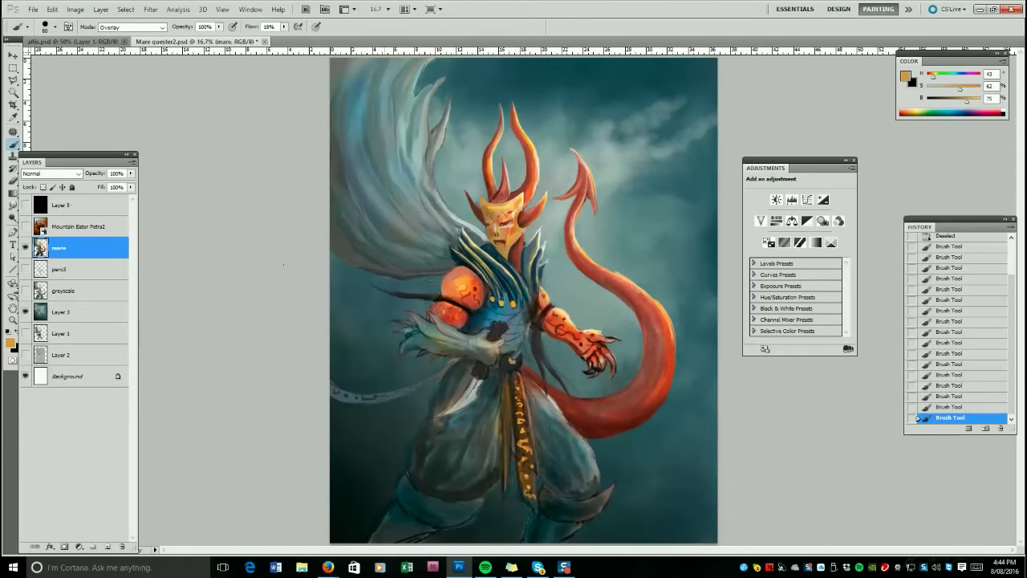
click(503, 327)
Undo the last large grey brush stroke on the upper wing.
key(z)
alt+click(545, 331)
alt+click(546, 331)
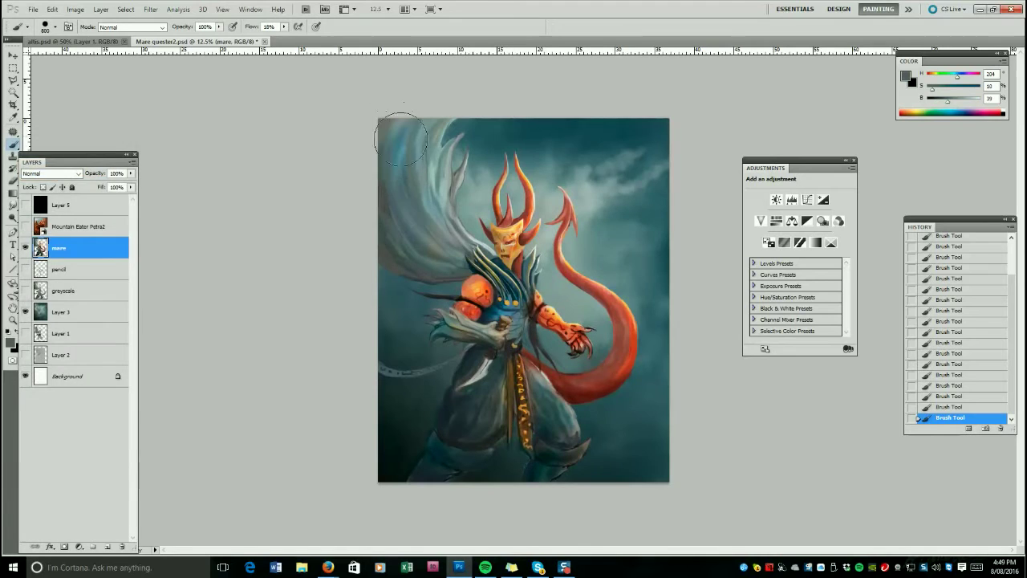
key(ctrl+z)
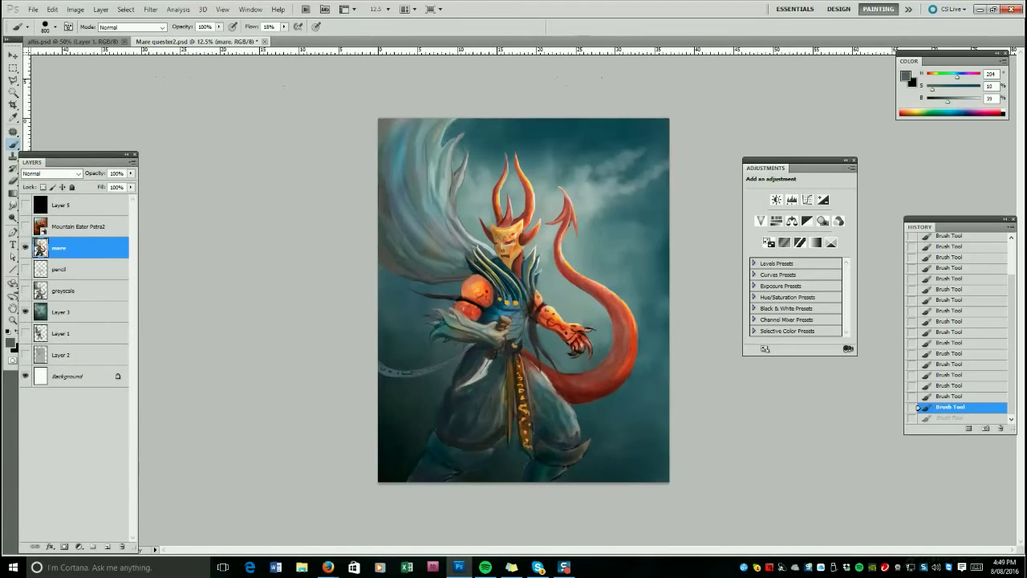
Switch the brush to Overlay, load the mare layer's outline as a selection and sample gold from the mask's forehead.
click(130, 27)
click(120, 152)
ctrl+click(41, 248)
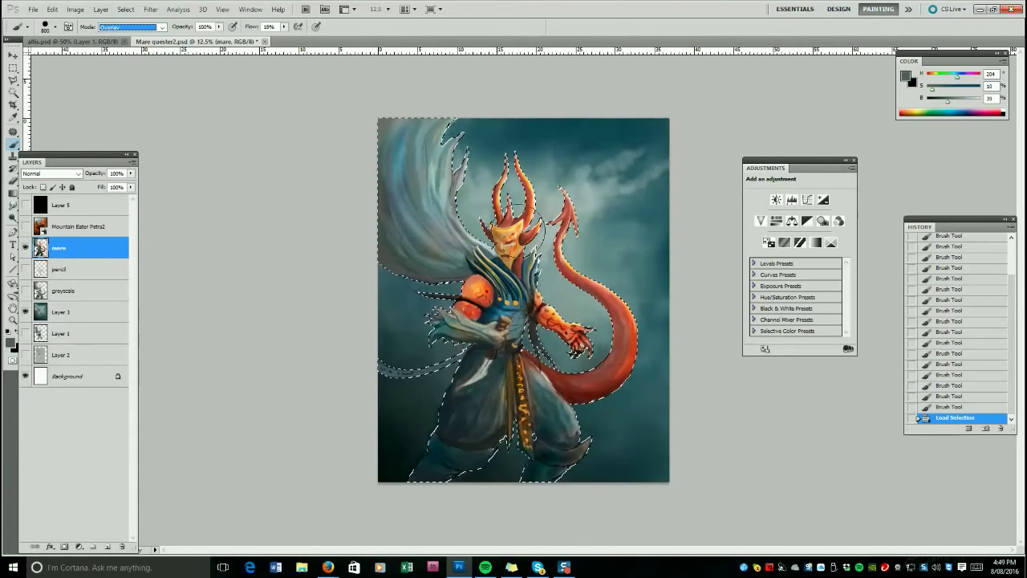
alt+click(519, 220)
mouse_move(455, 183)
mouse_down()
mouse_move(460, 165)
mouse_move(449, 208)
mouse_move(449, 119)
mouse_up()
key(bracketright)
key(bracketright)
key(bracketright)
key(bracketright)
key(bracketright)
key(bracketright)
key(bracketright)
key(bracketright)
key(bracketright)
key(ctrl+alt+z)
key(ctrl+alt+z)
Paint gold Overlay highlights with a smaller brush on the wing's inner feather tip and down its edge to the shoulder.
key(bracketleft)
key(bracketleft)
key(bracketleft)
key(bracketleft)
key(bracketleft)
key(bracketleft)
key(bracketleft)
key(bracketleft)
key(bracketleft)
key(bracketleft)
key(bracketleft)
key(bracketleft)
drag(456, 186, 462, 165)
mouse_move(458, 180)
mouse_down()
mouse_move(465, 154)
mouse_move(461, 167)
mouse_up()
mouse_move(458, 210)
mouse_down()
mouse_move(469, 231)
mouse_move(493, 226)
mouse_move(504, 281)
mouse_up()
Warm the collar, the side of the mask, the tall horn and the tail's tip with gold Overlay strokes.
mouse_move(486, 259)
mouse_down()
mouse_move(512, 290)
mouse_move(525, 290)
mouse_move(531, 235)
mouse_up()
key(bracketright)
click(544, 256)
drag(540, 224, 530, 237)
key(bracketleft)
mouse_move(516, 156)
mouse_down()
mouse_move(530, 193)
mouse_move(496, 191)
mouse_move(531, 196)
mouse_up()
click(565, 217)
key(bracketright)
key(bracketright)
key(bracketright)
key(bracketright)
key(bracketright)
key(bracketright)
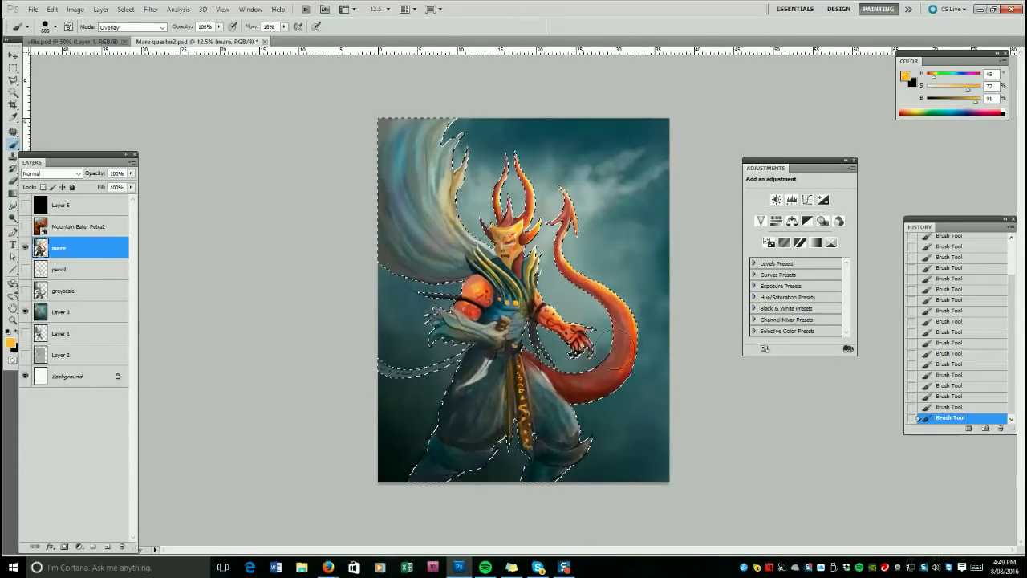
key(bracketleft)
key(bracketleft)
key(bracketleft)
key(bracketleft)
key(bracketleft)
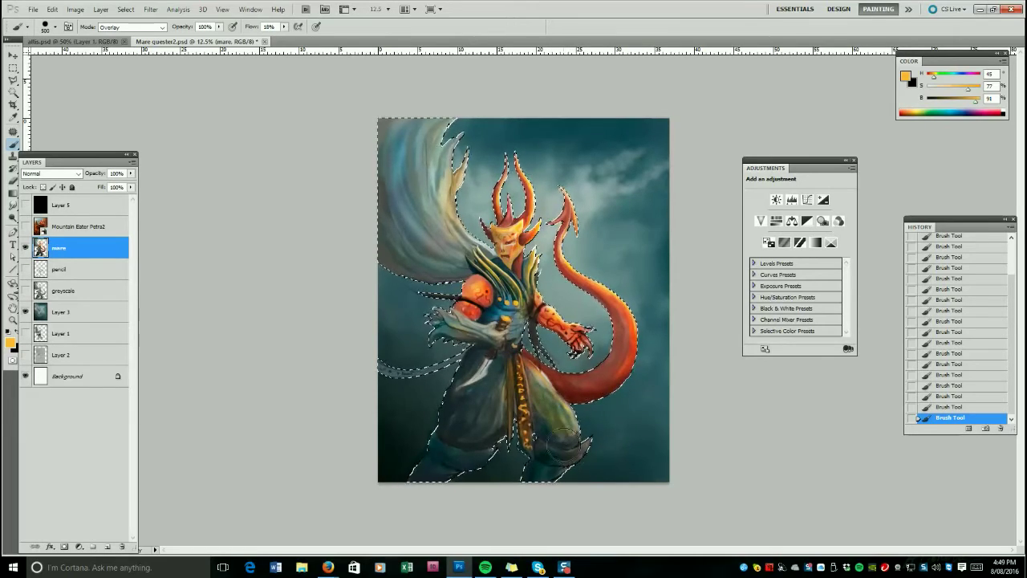
key(ctrl+alt+z)
key(ctrl+alt+z)
Sample the tail's dark red, tint both trouser legs with Overlay strokes and hide the selection outline.
alt+click(562, 378)
drag(554, 389, 570, 421)
drag(466, 401, 464, 430)
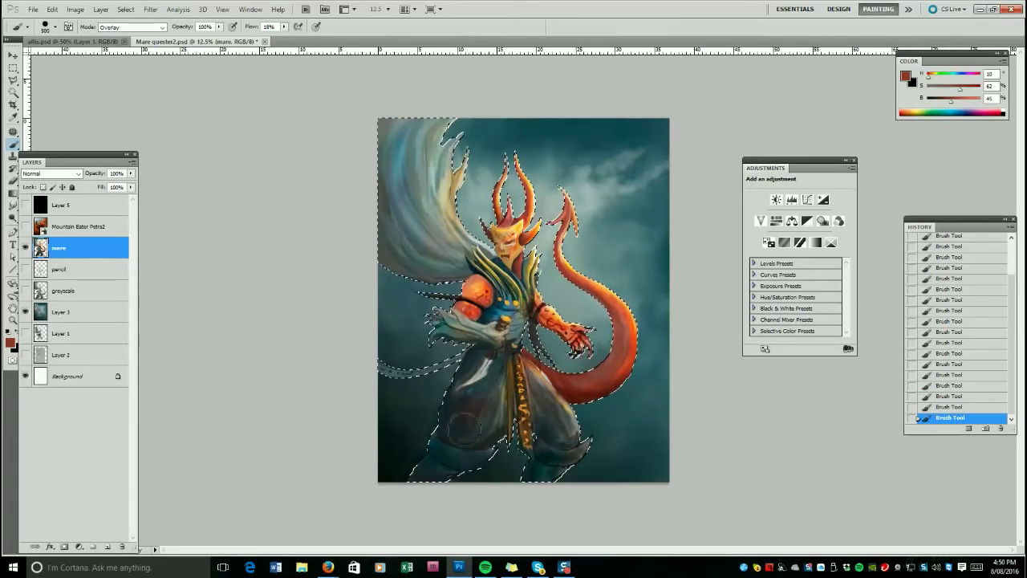
key(ctrl+h)
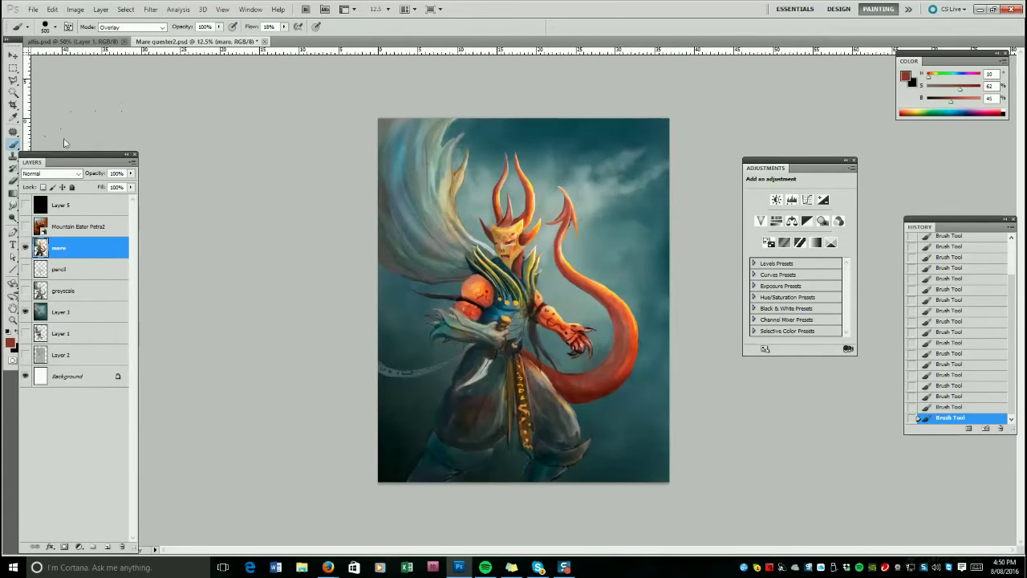
Smudge the paint on the vest's waist just above the dagger hand with short strokes.
key(r)
key(bracketleft)
drag(503, 320, 510, 319)
drag(504, 321, 508, 322)
drag(502, 324, 508, 323)
Toggle Layer 5 to check the painting, and apply Levels to the mare layer with the white input at 249.
click(25, 205)
click(25, 205)
click(76, 9)
mouse_move(94, 36)
click(212, 47)
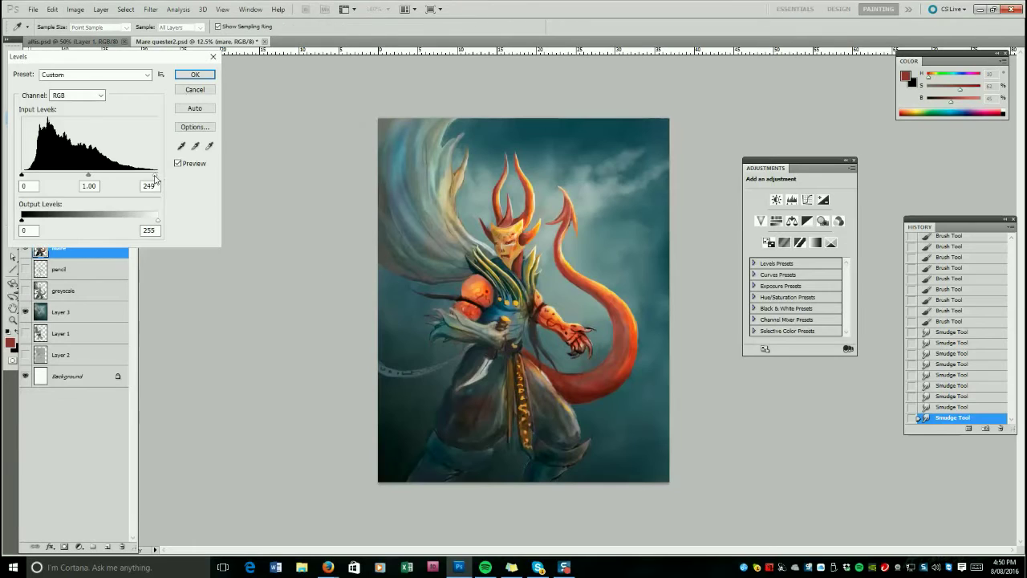
click(195, 73)
Smudge the wing's inner edge, feather tips and broad folds into smooth streaks, adjusting the brush size.
mouse_move(428, 233)
mouse_down()
mouse_move(452, 202)
mouse_move(459, 237)
mouse_up()
mouse_move(444, 211)
mouse_down()
mouse_move(455, 228)
mouse_move(452, 218)
mouse_up()
mouse_move(454, 182)
mouse_down()
mouse_move(449, 202)
mouse_move(462, 165)
mouse_up()
key([)
mouse_move(459, 175)
mouse_down()
mouse_move(462, 162)
mouse_move(408, 139)
mouse_move(425, 138)
mouse_up()
drag(426, 174, 387, 221)
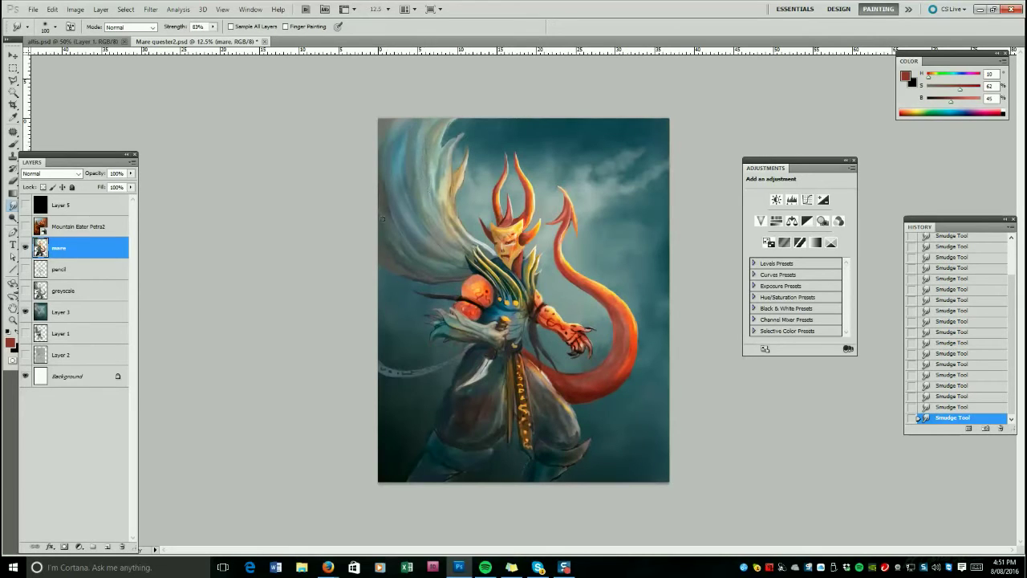
key(bracketleft)
key(bracketleft)
key(bracketleft)
key(bracketleft)
key(bracketleft)
key(bracketleft)
key(bracketleft)
key(bracketright)
key(bracketright)
Load the mare layer's outline, sample a dark tone from the trousers and shade the wing's outer side with a large brush.
ctrl+click(39, 247)
click(13, 145)
alt+click(491, 392)
key(bracketright)
key(bracketright)
key(bracketright)
key(bracketright)
key(bracketright)
key(bracketright)
key(bracketright)
key(bracketright)
key(bracketright)
key(bracketright)
key(bracketright)
key(bracketright)
key(bracketright)
mouse_move(392, 248)
mouse_down()
mouse_move(425, 245)
mouse_move(386, 169)
mouse_up()
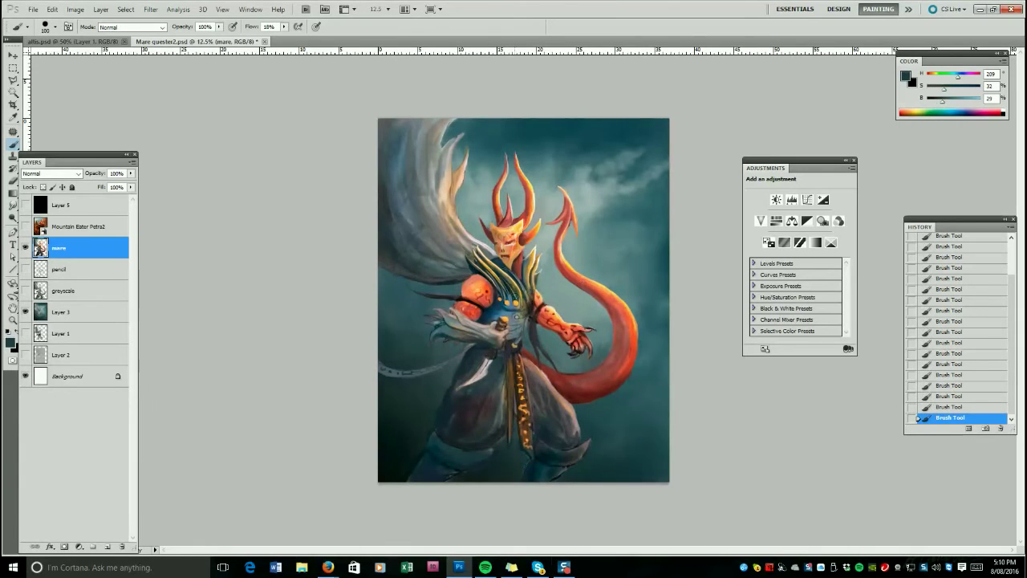
Sample dark blue from the vest and paint shading up the collar beside the neck, comparing before and after.
alt+click(517, 317)
key(bracketleft)
key(bracketleft)
key(bracketleft)
key(bracketleft)
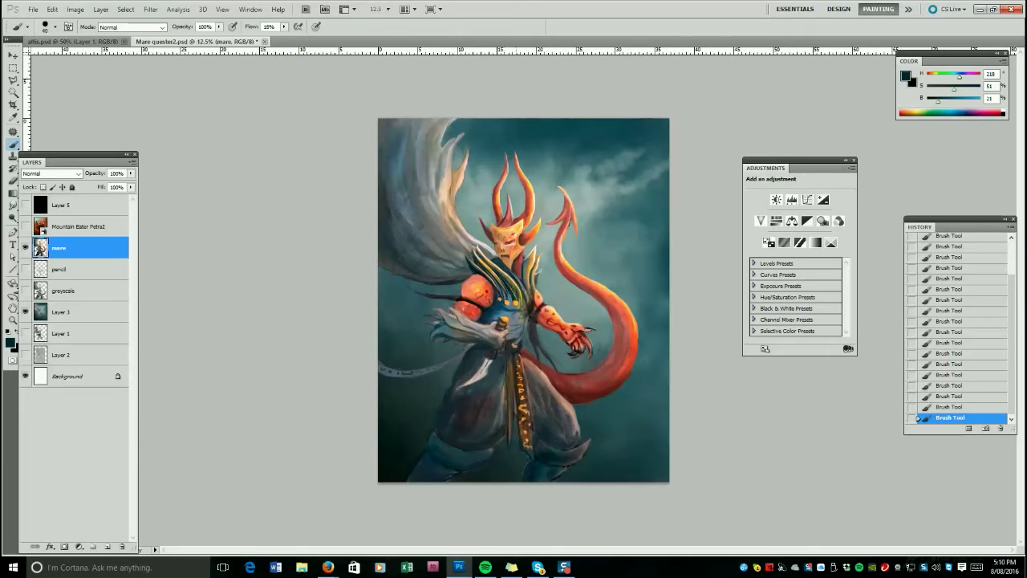
key(bracketright)
key(bracketright)
key(bracketright)
key(bracketright)
key(bracketright)
key(bracketright)
key(bracketright)
key(bracketright)
drag(527, 285, 526, 237)
key(ctrl+z)
key(ctrl+z)
Touch up the mask with a small brush, using dark red sampled at its side and peach sampled from its forehead.
key(bracketleft)
key(bracketleft)
alt+click(525, 237)
key(bracketleft)
key(bracketleft)
key(bracketleft)
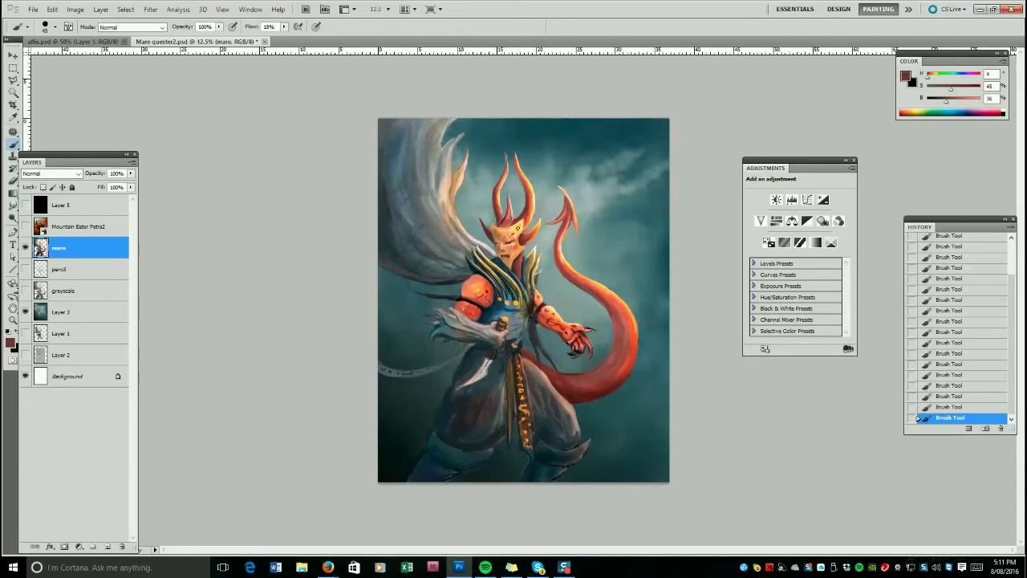
alt+click(504, 231)
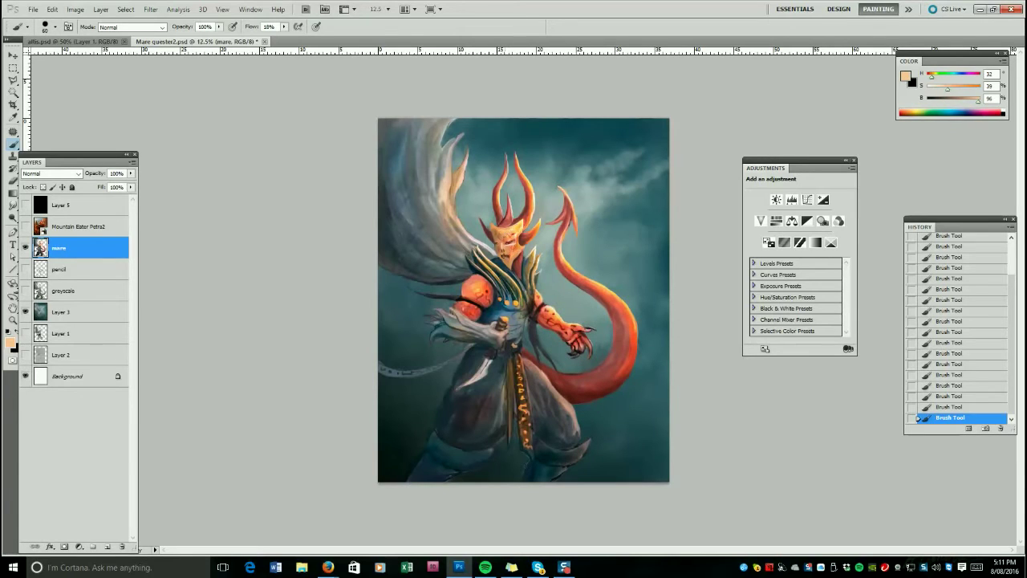
Clean up the edge of the tail's narrow upper curve with short strokes of a small eraser.
key(e)
key(bracketleft)
drag(552, 268, 569, 263)
drag(565, 257, 568, 263)
drag(566, 258, 569, 264)
drag(566, 259, 571, 265)
drag(566, 259, 570, 264)
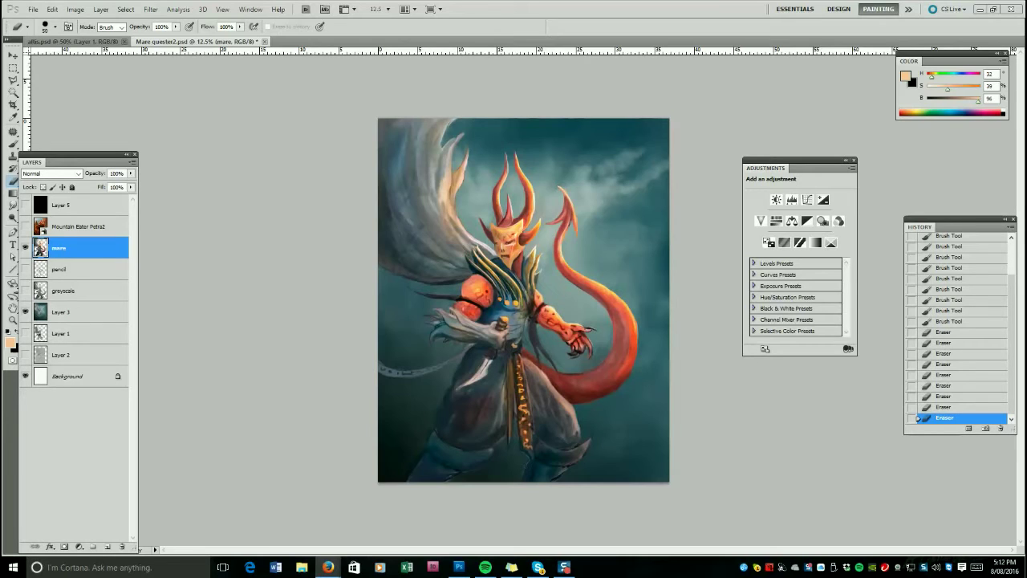
Smudge the wing's upper feathers with a smaller brush, pulling them outward into longer, pointed tips.
click(13, 206)
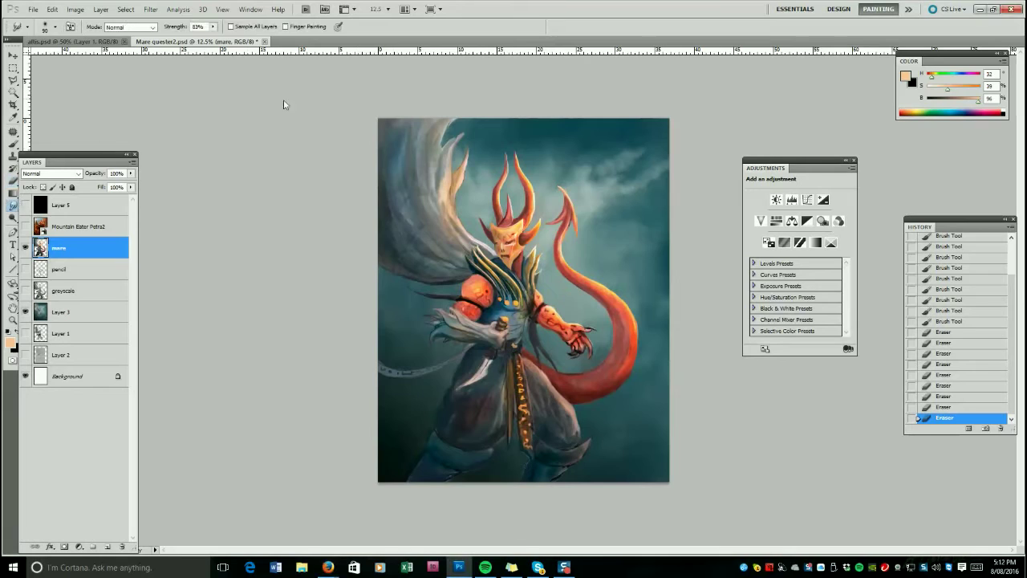
key(bracketleft)
key(bracketleft)
key(bracketleft)
key(bracketleft)
key(bracketleft)
mouse_move(433, 239)
mouse_down()
mouse_move(403, 237)
mouse_move(397, 221)
mouse_move(433, 213)
mouse_move(454, 185)
mouse_move(464, 226)
mouse_move(460, 187)
mouse_move(458, 204)
mouse_move(456, 194)
mouse_move(478, 141)
mouse_move(487, 181)
mouse_move(394, 170)
mouse_move(470, 131)
mouse_move(494, 149)
mouse_move(440, 146)
mouse_move(458, 119)
mouse_up()
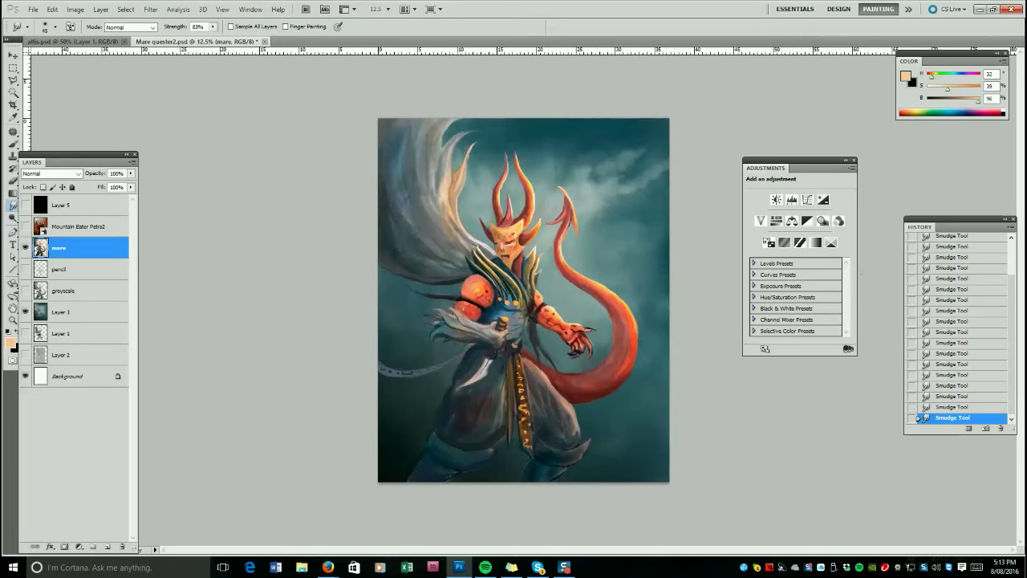
key(alt+Tab)
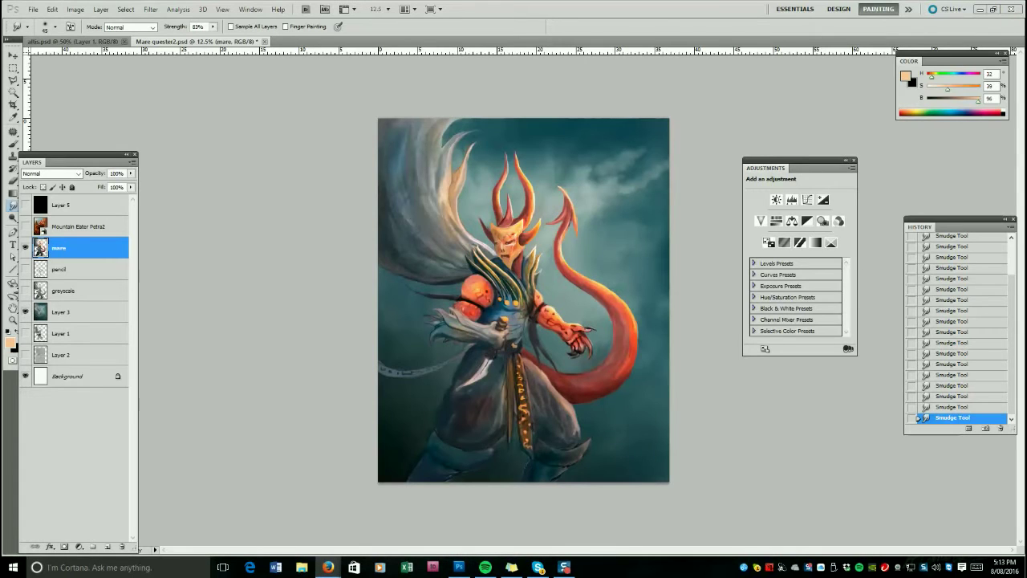
key(alt+Tab)
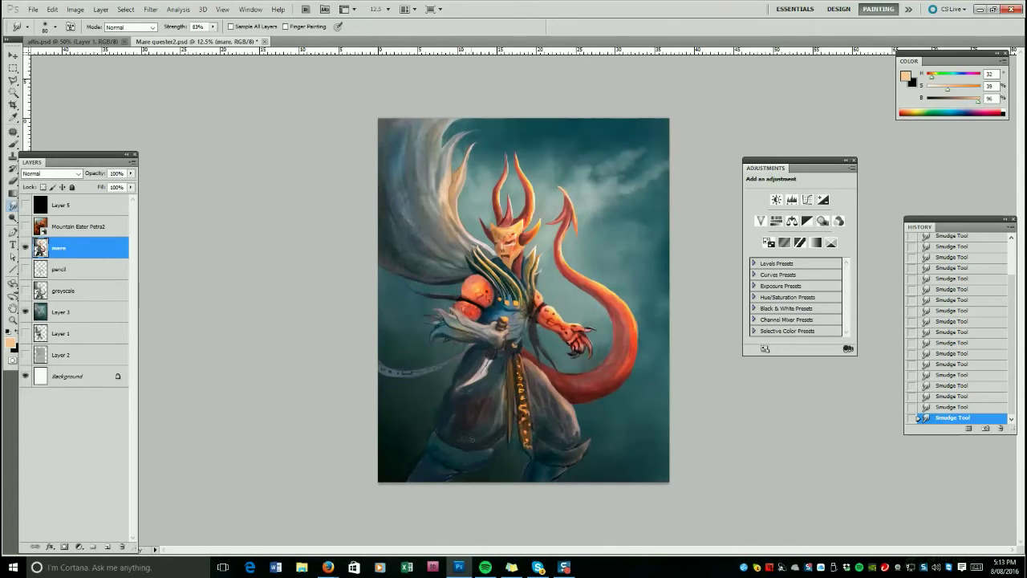
Smudge the folds of the wing-side trouser leg above its cuff, reducing the brush size for finer blending.
key(bracketright)
key(bracketleft)
key(bracketleft)
key(bracketleft)
key(F10)
key(bracketleft)
key(bracketleft)
Erase stray paint around the tail-side clawed hand and along the forearm's edge with a small eraser.
click(13, 182)
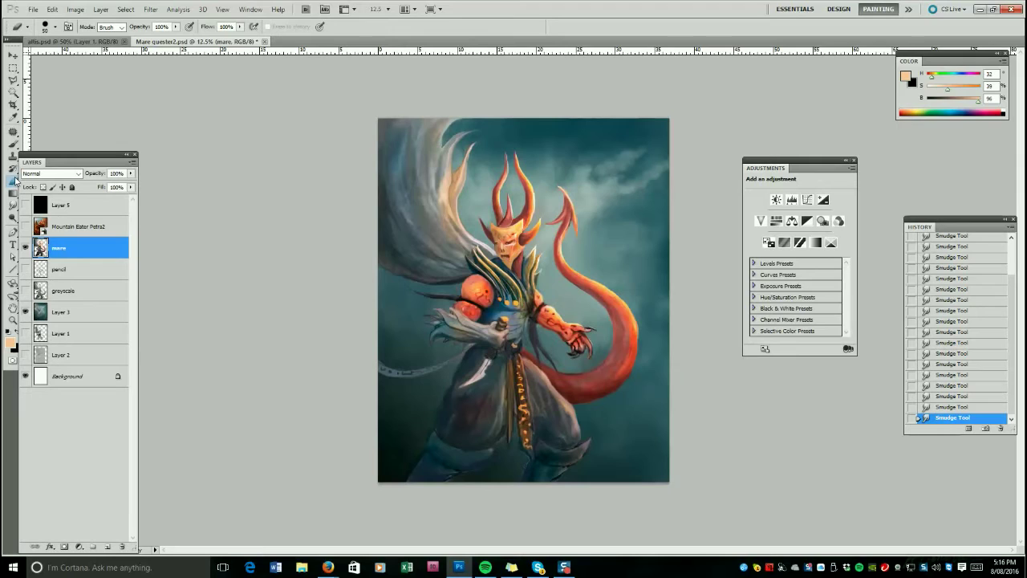
key(bracketleft)
key(bracketleft)
mouse_move(592, 370)
mouse_down()
mouse_move(614, 355)
mouse_move(591, 356)
mouse_move(594, 348)
mouse_up()
key(bracketleft)
click(548, 304)
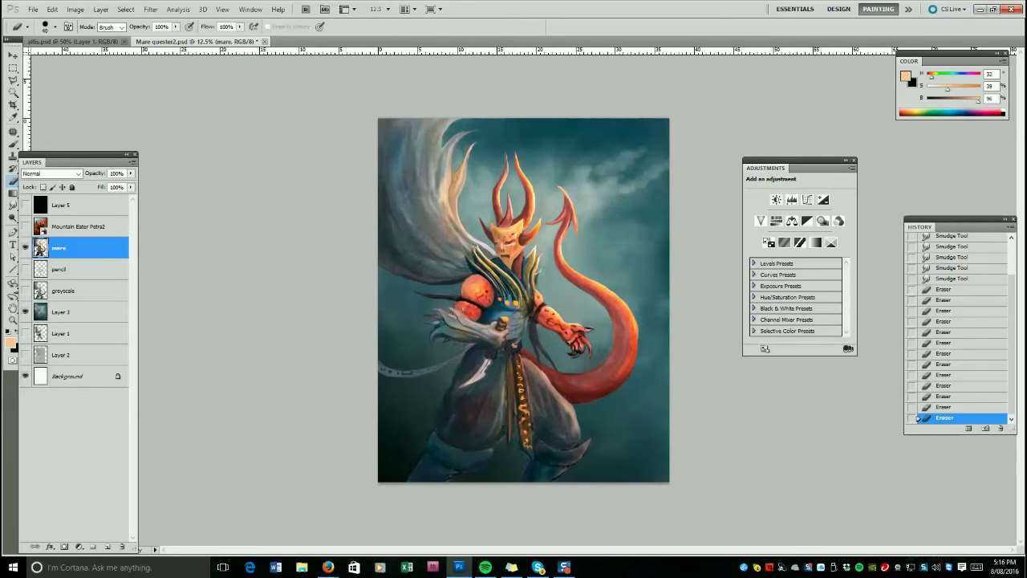
Smudge the shading along the tail-side forearm with short strokes from the elbow towards the wrist.
key(r)
drag(546, 304, 543, 308)
drag(547, 304, 544, 308)
drag(548, 306, 545, 308)
drag(548, 306, 547, 311)
drag(550, 307, 547, 311)
drag(550, 310, 547, 312)
drag(551, 310, 548, 314)
drag(552, 310, 549, 314)
drag(552, 312, 550, 315)
drag(553, 312, 550, 315)
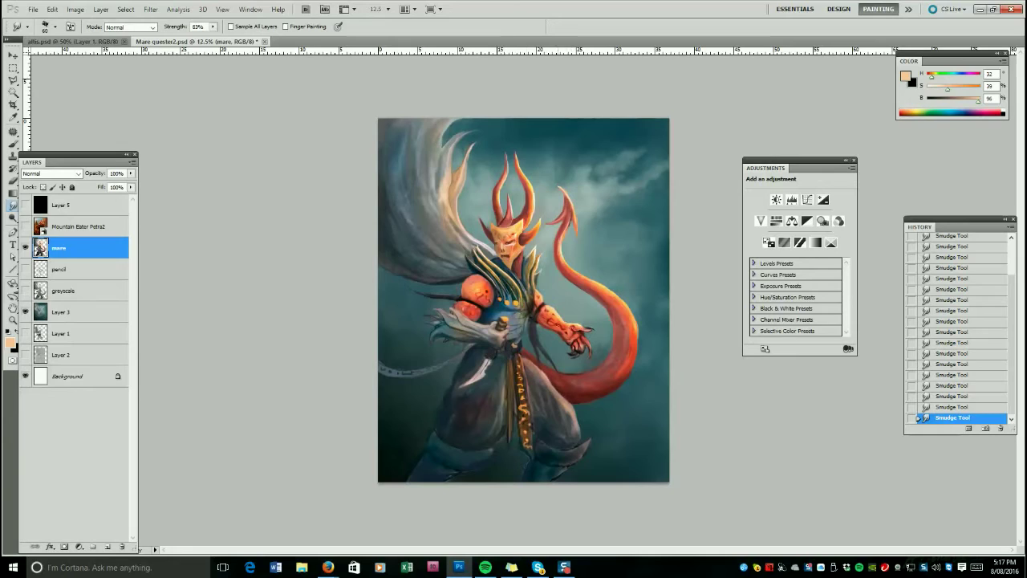
Erase stray paint along the thin spike behind the wing-side shoulder and beside the tail's curve, enlarging the eraser for the tail.
key(b)
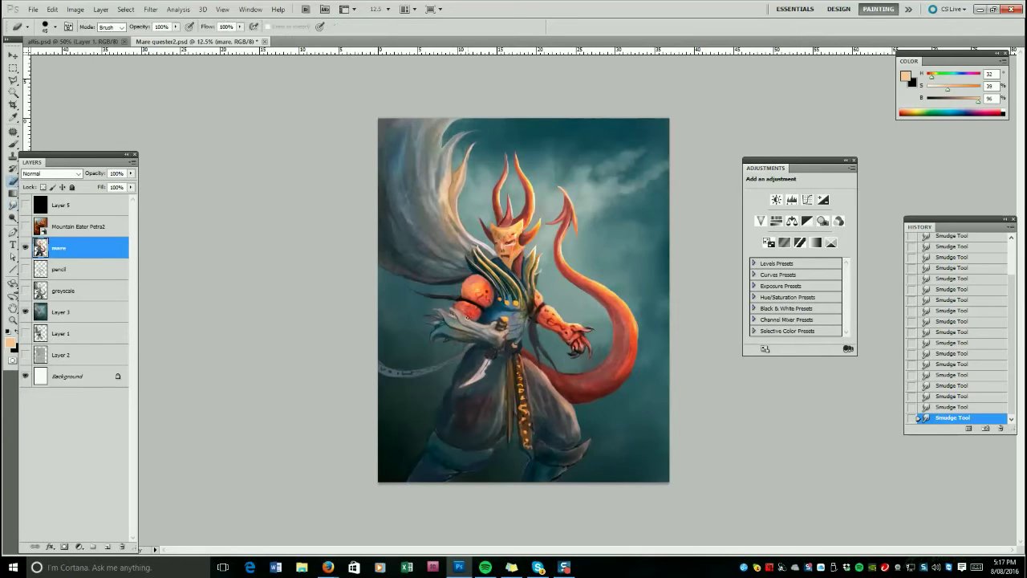
drag(455, 304, 417, 289)
drag(454, 304, 451, 309)
key(bracketright)
key(bracketright)
key(bracketright)
drag(561, 293, 567, 297)
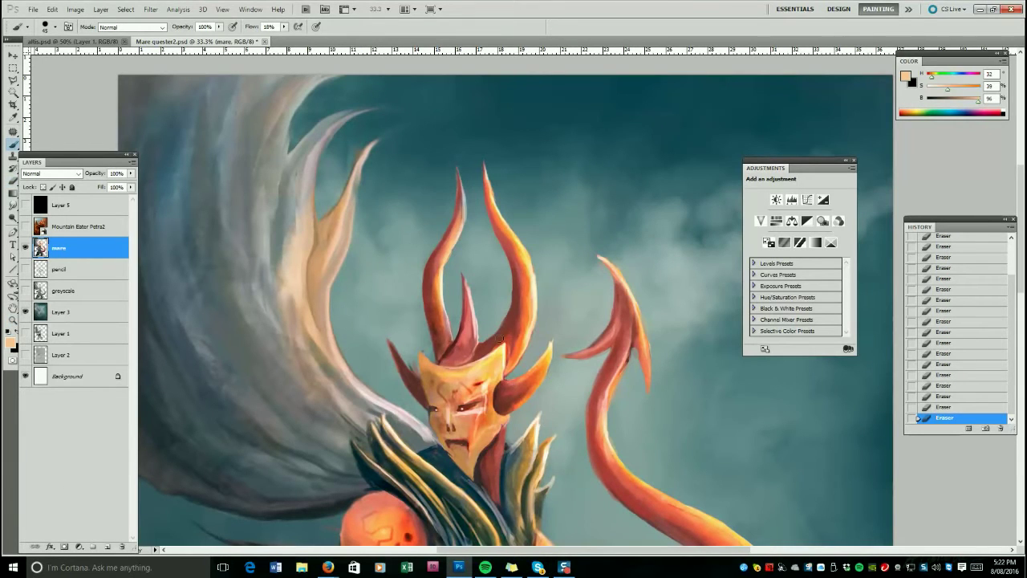
Shade the underside of the ear-like horn and the tail's arrowhead barbs with a smaller brush in muted brown-red, saturation 27%.
drag(953, 89, 941, 89)
key(bracketleft)
key(bracketleft)
key(bracketleft)
key(bracketleft)
mouse_move(505, 389)
mouse_down()
mouse_move(537, 370)
mouse_move(518, 390)
mouse_up()
drag(531, 378, 515, 397)
mouse_move(583, 354)
mouse_down()
mouse_move(619, 334)
mouse_move(633, 349)
mouse_move(633, 337)
mouse_move(642, 373)
mouse_up()
drag(639, 341, 644, 370)
drag(639, 345, 645, 376)
drag(637, 323, 643, 354)
drag(637, 324, 639, 350)
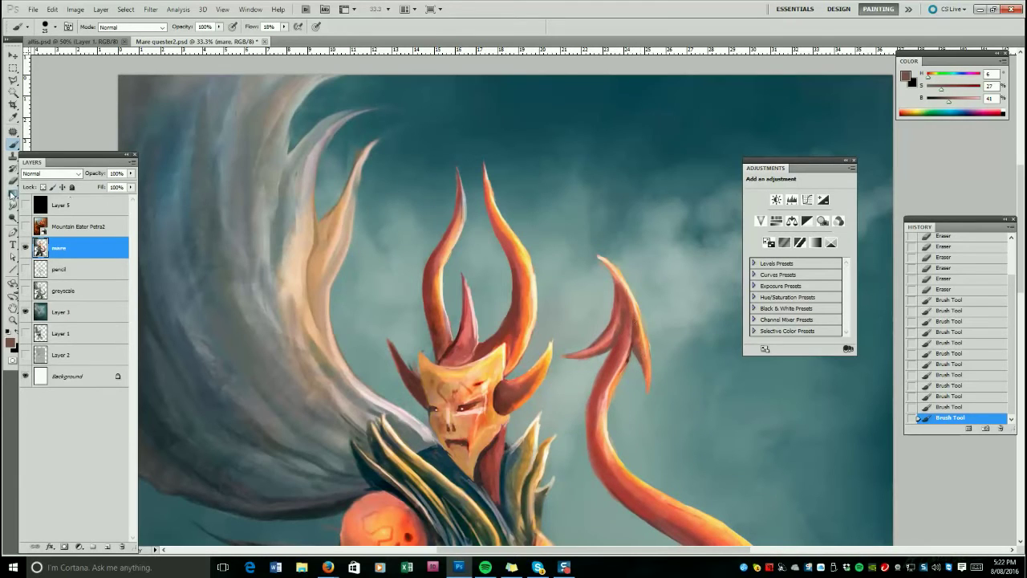
Erase along the outer edge of the tail's arrowhead to sharpen its tip, undoing the excess strokes near the barb.
click(13, 182)
mouse_move(595, 267)
mouse_down()
mouse_move(623, 268)
mouse_move(609, 255)
mouse_move(649, 315)
mouse_move(634, 292)
mouse_up()
mouse_move(631, 285)
mouse_down()
mouse_move(649, 334)
mouse_move(641, 308)
mouse_up()
drag(638, 301, 644, 316)
drag(641, 309, 652, 358)
drag(650, 347, 651, 361)
key(ctrl+alt+z)
key(ctrl+alt+z)
key(ctrl+alt+z)
mouse_move(650, 350)
mouse_down()
mouse_move(653, 376)
mouse_move(611, 414)
mouse_up()
Clean up the notch between the tail's arrowhead barb and its stem with a much smaller eraser.
key(bracketleft)
key(bracketleft)
key(bracketleft)
key(bracketleft)
drag(631, 356, 623, 372)
drag(631, 348, 636, 361)
mouse_move(633, 350)
mouse_down()
mouse_move(639, 365)
mouse_move(629, 358)
mouse_up()
drag(631, 353, 625, 365)
key(bracketright)
key(bracketright)
key(bracketright)
key(bracketright)
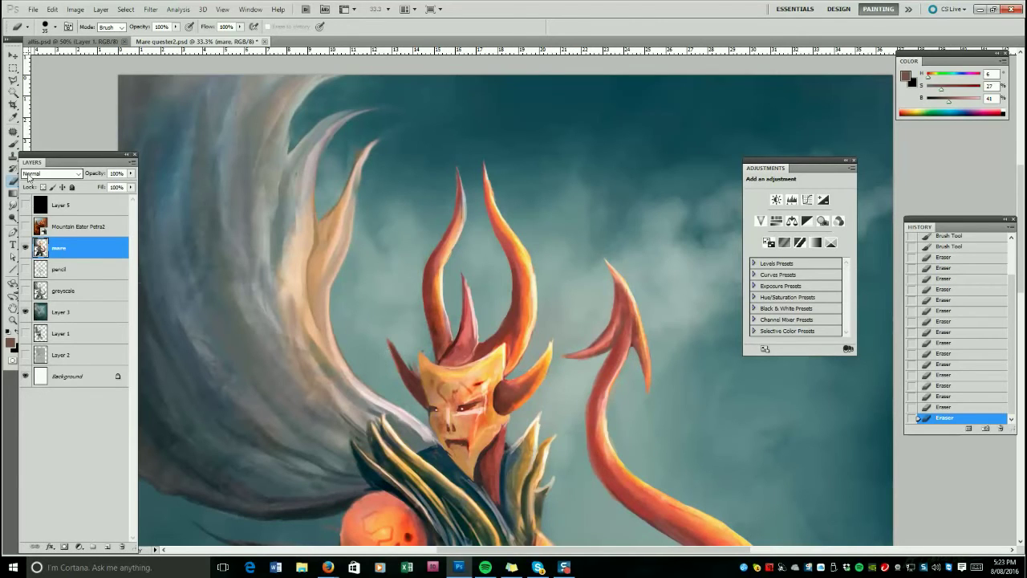
Paint the base of the tail-side tall horn above the mask with dark red sampled from the horn.
key(b)
scroll(379, 278, down, 2)
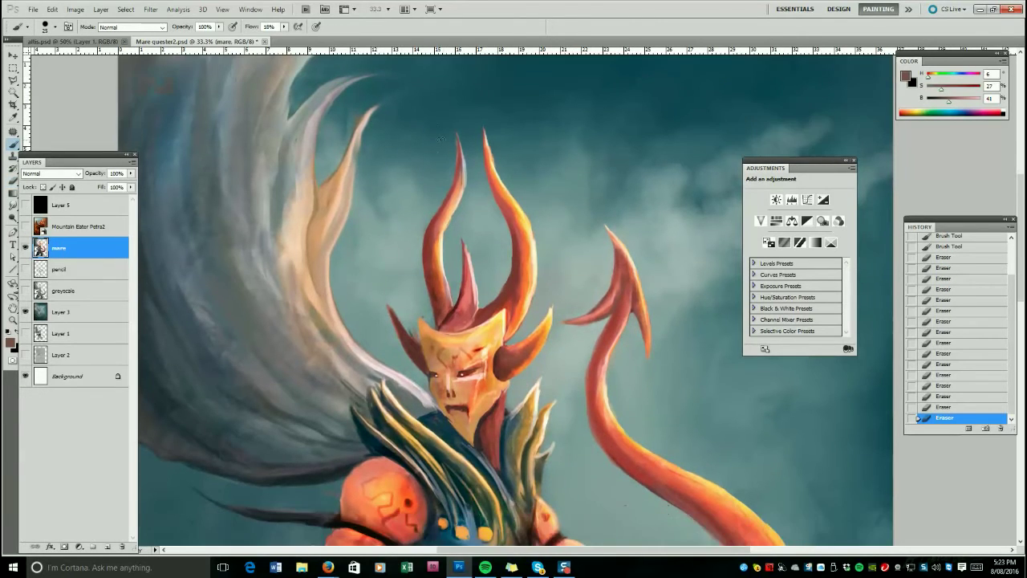
alt+click(492, 304)
drag(485, 314, 497, 305)
alt+click(488, 309)
key(bracketright)
key(bracketright)
key(alt+Tab)
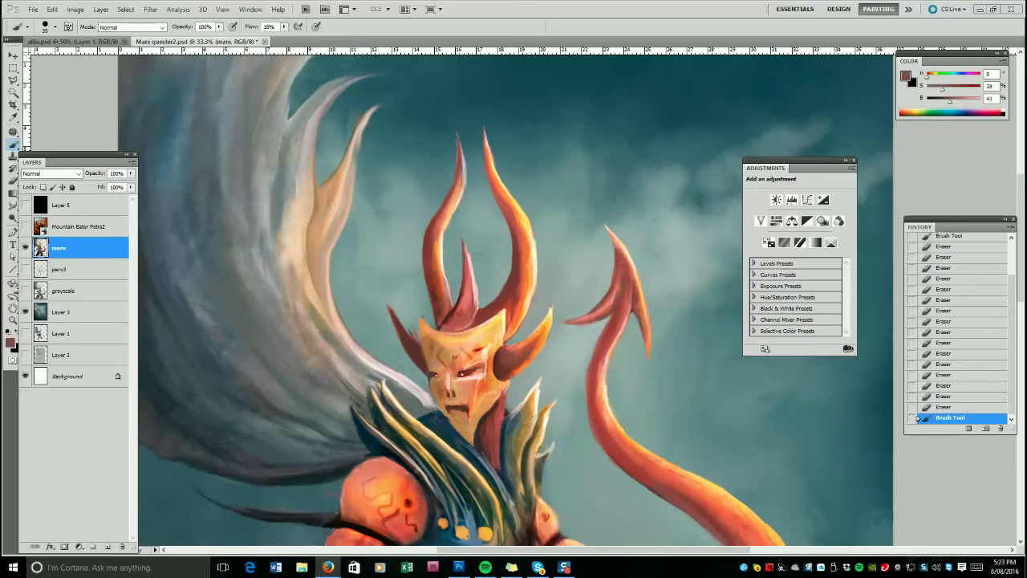
Paint the tail-side collar points with sampled collar colours, shading their length and lightening the upper tip.
click(11, 144)
alt+click(515, 419)
key(])
drag(513, 417, 535, 390)
drag(527, 406, 537, 383)
drag(531, 404, 515, 431)
drag(511, 444, 519, 427)
drag(514, 443, 529, 415)
alt+click(536, 388)
key(])
drag(540, 374, 536, 390)
drag(539, 379, 535, 389)
Add a fine near-white highlight to the ear-like horn's tip with a small brush, and try one along the tail-side tall horn.
key([)
key([)
key([)
key([)
key([)
key([)
key([)
key([)
mouse_move(550, 315)
mouse_down()
mouse_move(552, 299)
mouse_move(550, 314)
mouse_up()
key(])
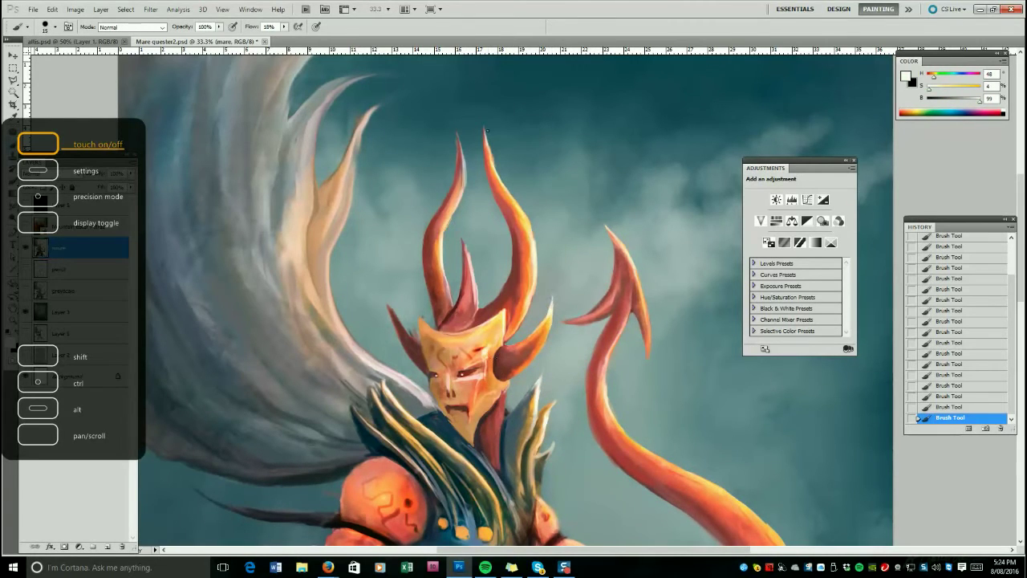
drag(484, 130, 520, 204)
key(ctrl+z)
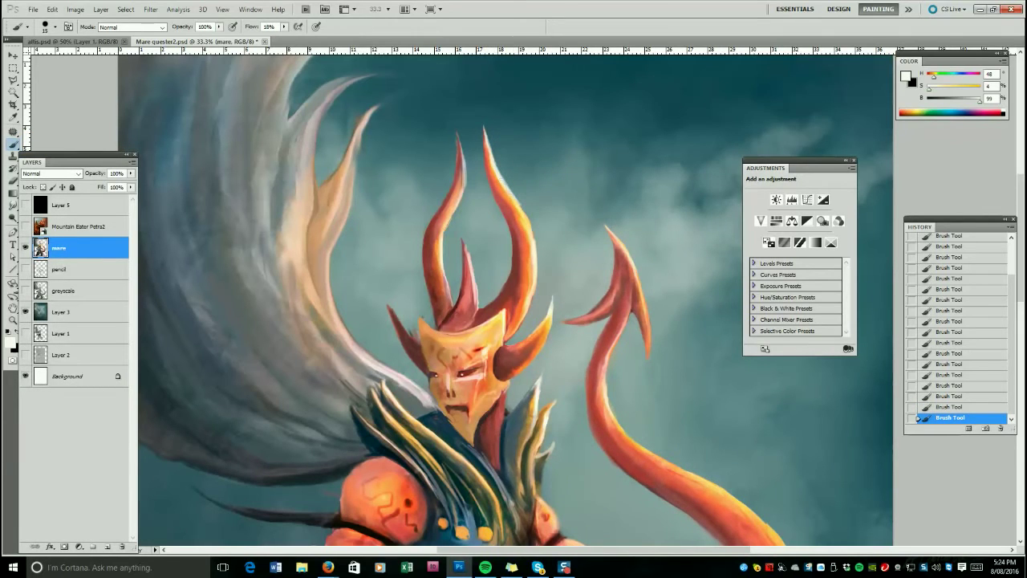
Paint long feather strokes down the wing's inner edge with a larger brush and a tone sampled from the wing.
alt+click(302, 244)
key(])
key(])
key(])
key(])
key(])
key(])
drag(305, 229, 311, 311)
drag(310, 226, 306, 273)
drag(309, 204, 313, 246)
Refine the wing-side tall horn with sampled reds and a pale cream highlight along its inner edge down to the base.
alt+click(436, 222)
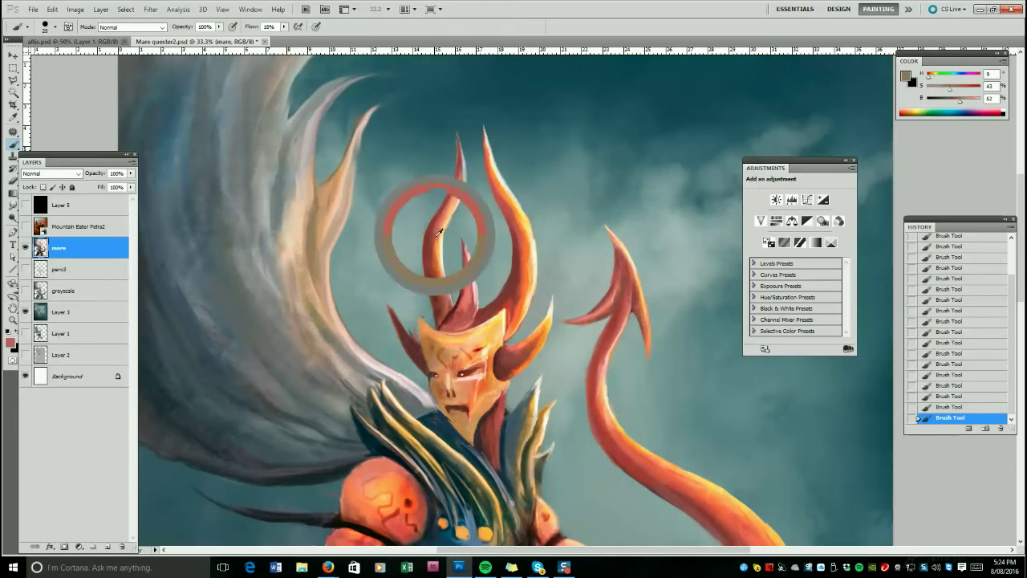
drag(442, 234, 459, 207)
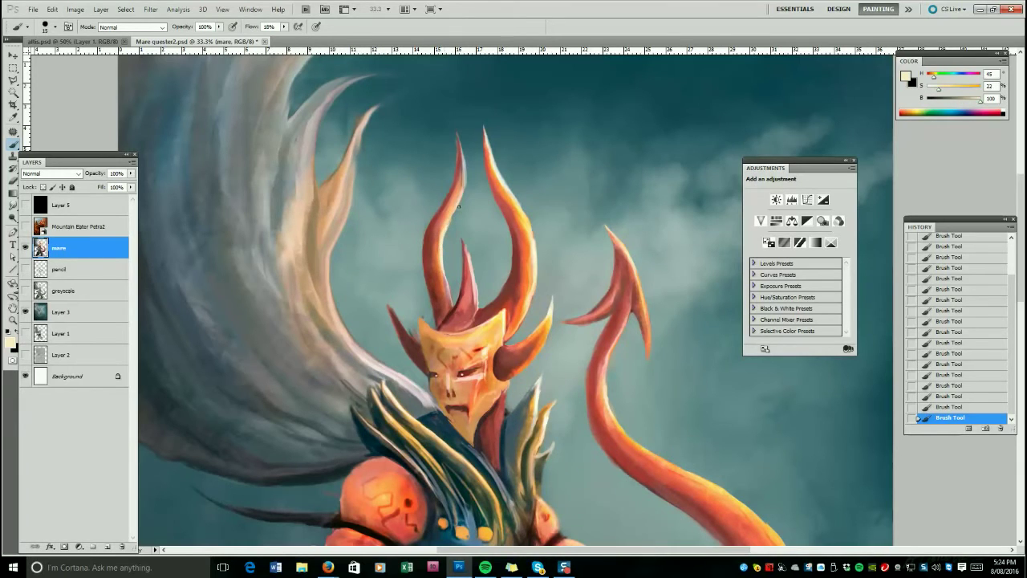
mouse_move(457, 131)
mouse_down()
mouse_move(465, 178)
mouse_move(459, 147)
mouse_move(444, 255)
mouse_up()
alt+click(461, 164)
alt+click(507, 294)
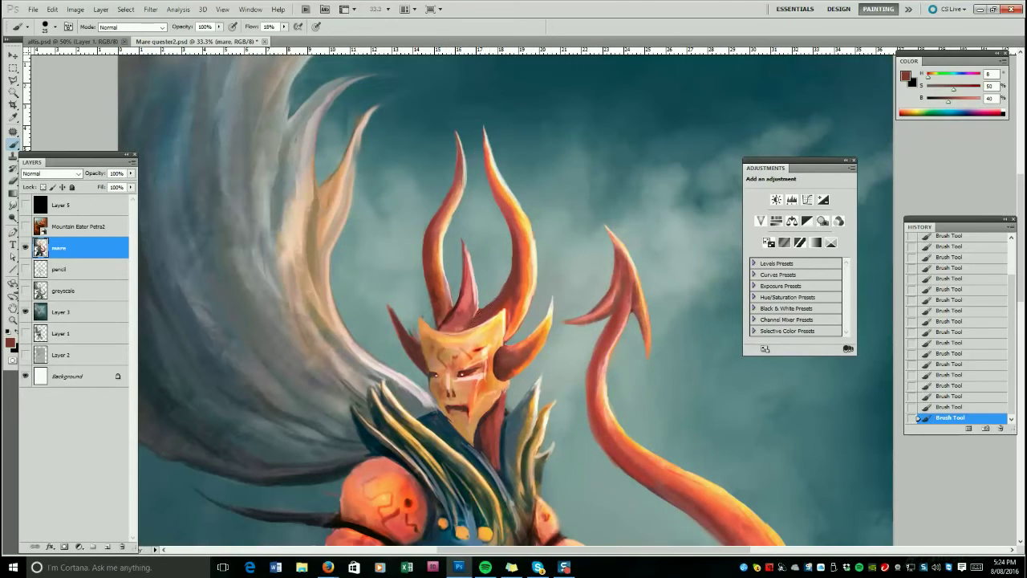
alt+click(443, 275)
alt+click(442, 262)
drag(443, 251, 455, 302)
alt+click(452, 301)
Blend sampled orange down the tail-side tall horn from its upper curve to its base.
alt+click(522, 225)
mouse_move(495, 181)
mouse_down()
mouse_move(530, 256)
mouse_move(514, 318)
mouse_up()
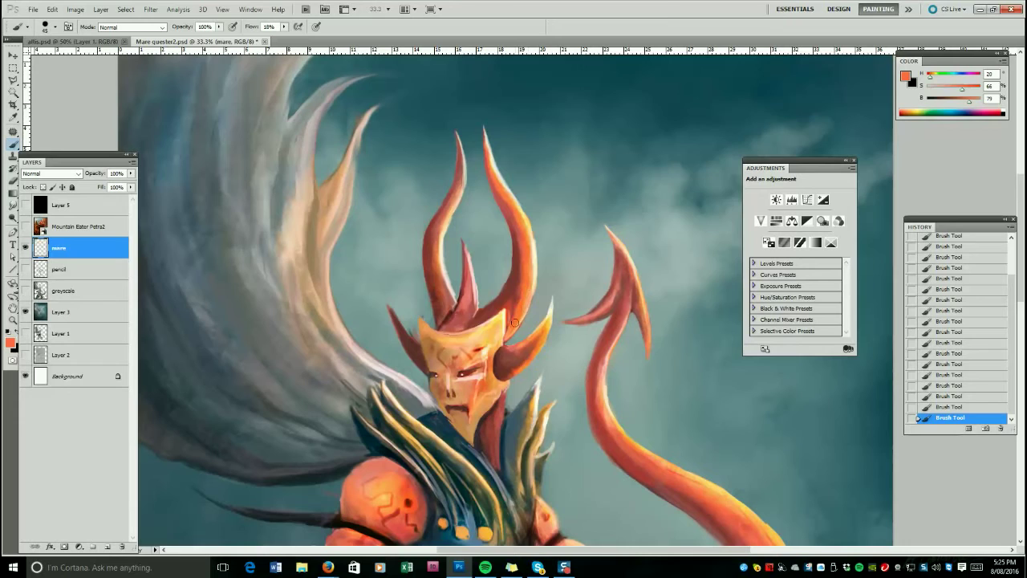
alt+click(454, 295)
Paint a thin pure white highlight down the tail-side upper corner of the mask.
key(d)
key(x)
key(])
key(])
key([)
drag(505, 311, 506, 337)
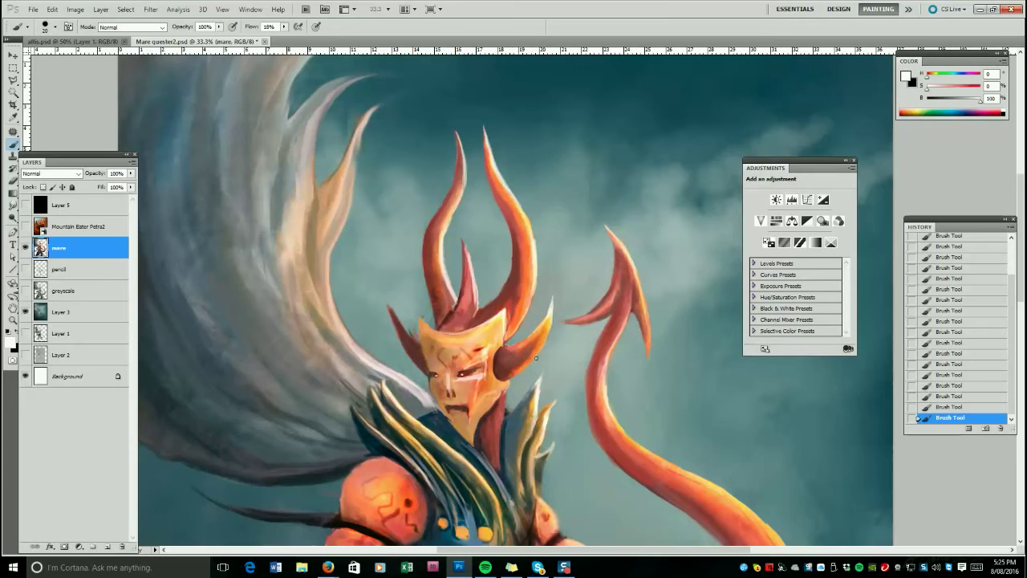
key(bracketleft)
mouse_move(605, 223)
mouse_down()
mouse_move(645, 300)
mouse_move(650, 339)
mouse_up()
key(ctrl+z)
Repaint the mouth as a wider dark opening with a small brush, sampling colours from the mouth and cheek.
key(bracketleft)
alt+click(467, 384)
drag(449, 410, 470, 419)
alt+click(460, 409)
alt+click(447, 408)
alt+click(461, 408)
alt+click(465, 420)
alt+click(474, 399)
alt+click(475, 377)
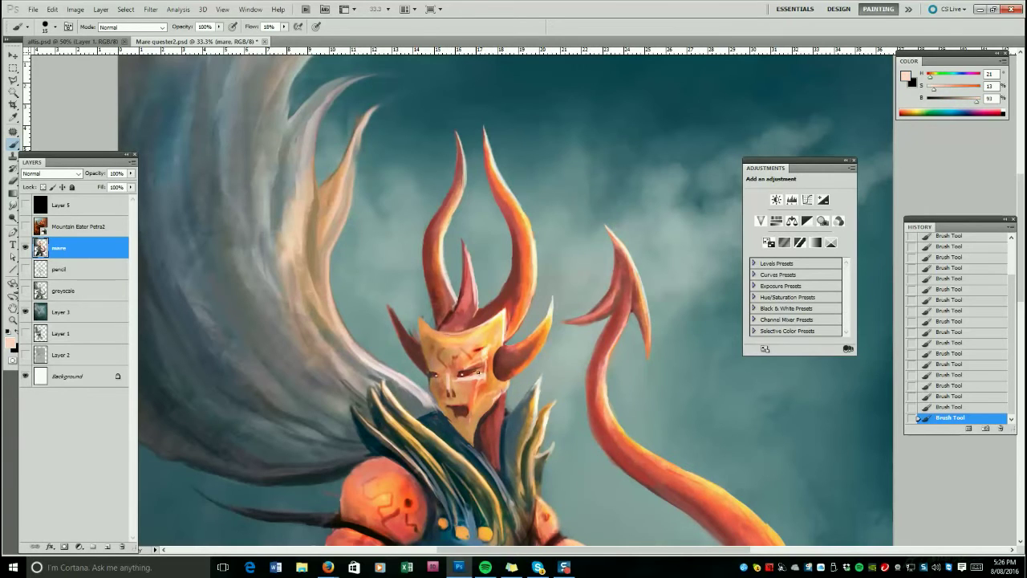
Shade the wing-side shoulder ball with a much larger brush in a sampled tone, and touch up the collar above it.
alt+click(348, 507)
key(])
key(])
key(])
key(])
key(])
key(])
key(])
key(])
mouse_move(348, 507)
mouse_down()
mouse_move(357, 472)
mouse_move(389, 463)
mouse_move(370, 451)
mouse_move(415, 483)
mouse_up()
alt+click(363, 431)
alt+click(362, 440)
key([)
key([)
Paint the chin below the mouth in golden brown, hue 43, saturation 52%, brightness 71%, and retouch the mouth with sampled tones.
alt+click(456, 423)
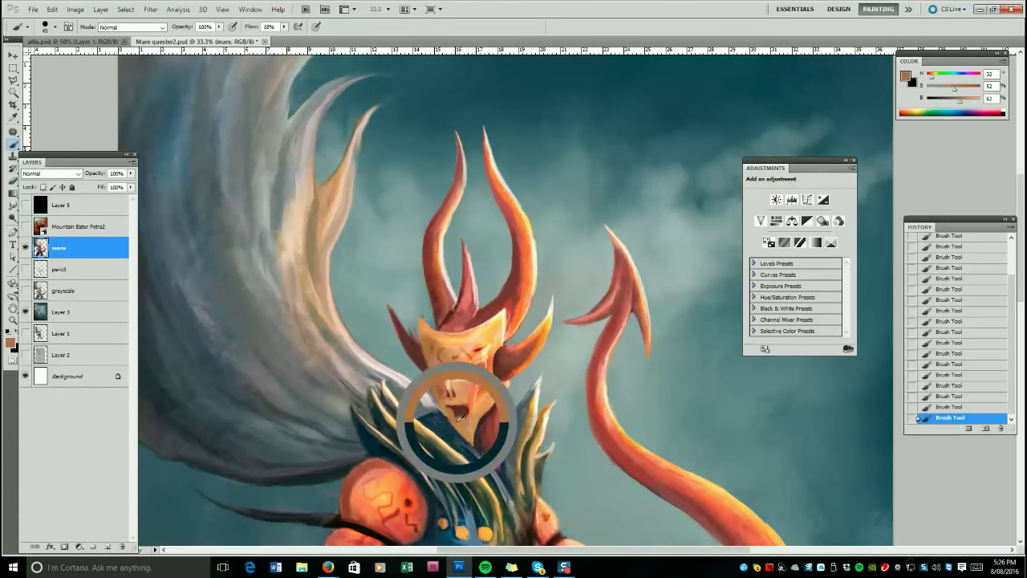
drag(932, 77, 933, 77)
drag(960, 101, 965, 102)
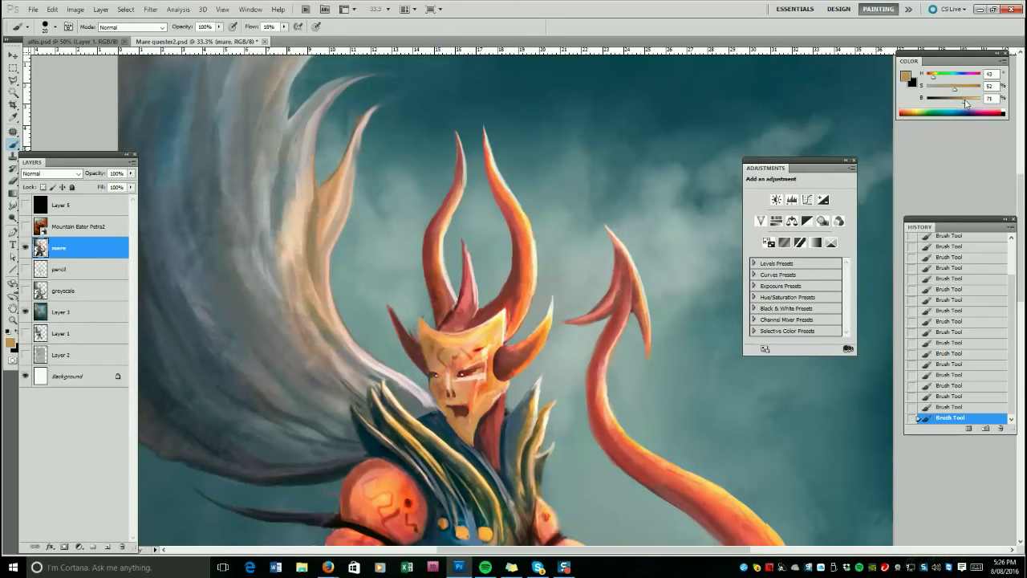
mouse_move(452, 427)
mouse_down()
mouse_move(466, 423)
mouse_move(464, 407)
mouse_move(463, 417)
mouse_up()
alt+click(458, 411)
alt+click(466, 419)
Paint pale pinkish-white fangs in the open mouth with a smaller brush, using a colour sampled beside the eye.
key([)
alt+click(478, 374)
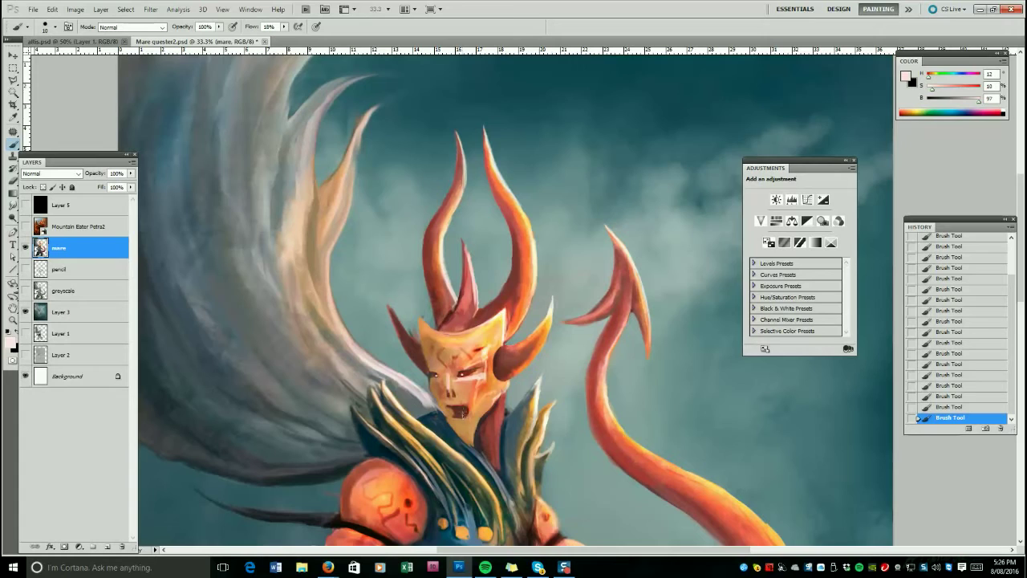
drag(451, 413, 454, 419)
key(ctrl+z)
drag(466, 407, 464, 417)
alt+click(511, 367)
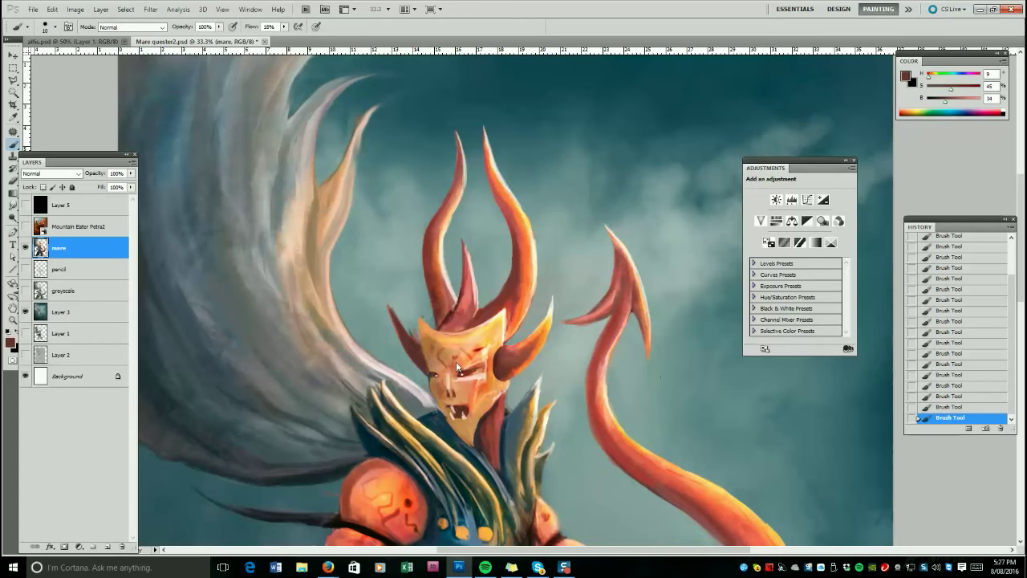
Tone down the wing's pale strand where it meets the neck, using greys sampled from the wing.
alt+click(354, 377)
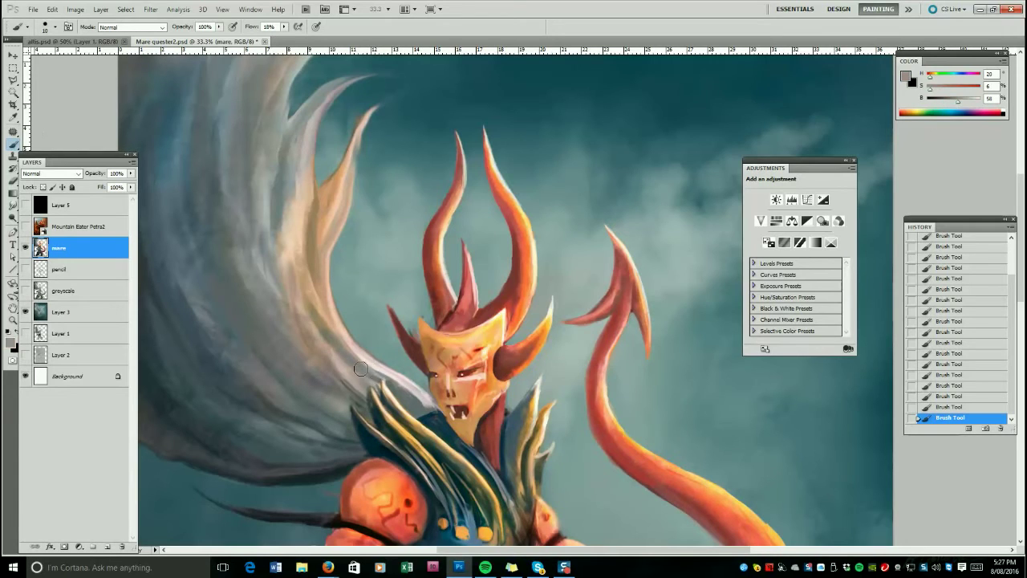
alt+click(433, 413)
alt+click(421, 410)
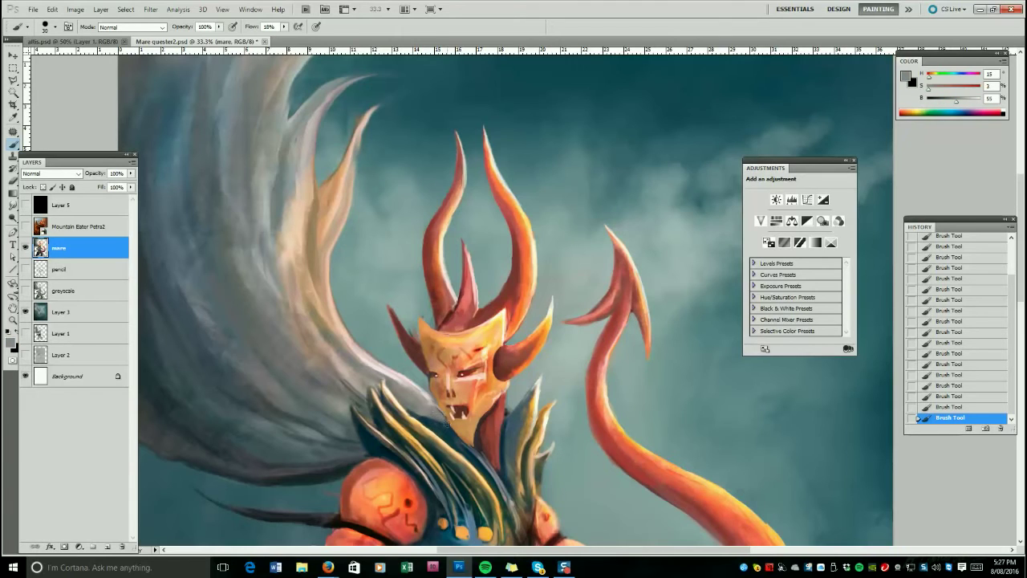
alt+click(431, 413)
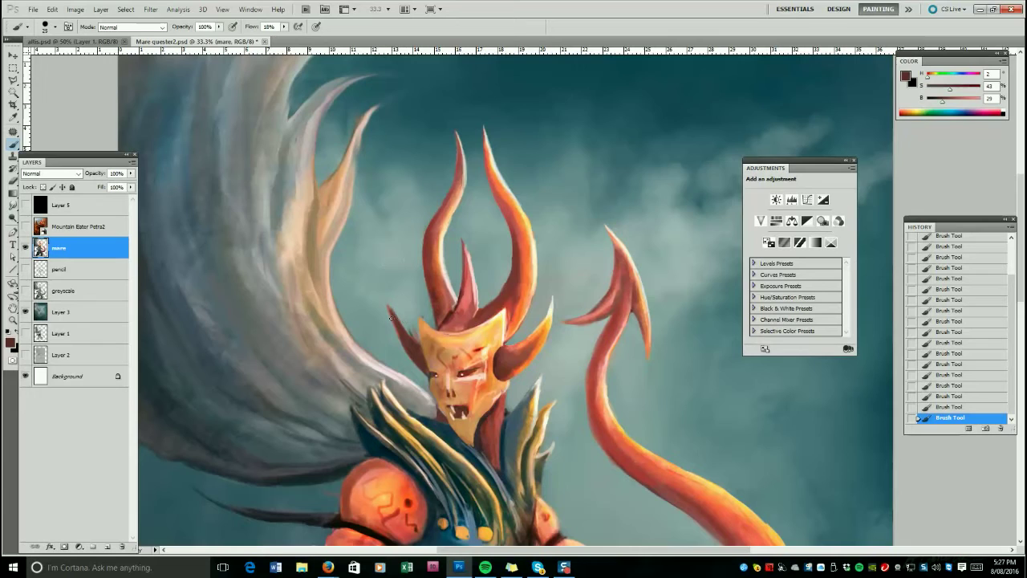
Erase stray paint around the small wing-side horn, and clean the collar's outer edge on that side with a smaller eraser.
click(12, 182)
mouse_move(386, 315)
mouse_down()
mouse_move(389, 330)
mouse_move(413, 335)
mouse_up()
drag(413, 321, 417, 329)
drag(418, 315, 432, 326)
key(bracketleft)
key(bracketleft)
drag(350, 384, 357, 393)
drag(348, 387, 353, 394)
Paint white highlights along the edge of the small middle horn and on the collar tip on the tail side.
key(b)
key(d)
key(x)
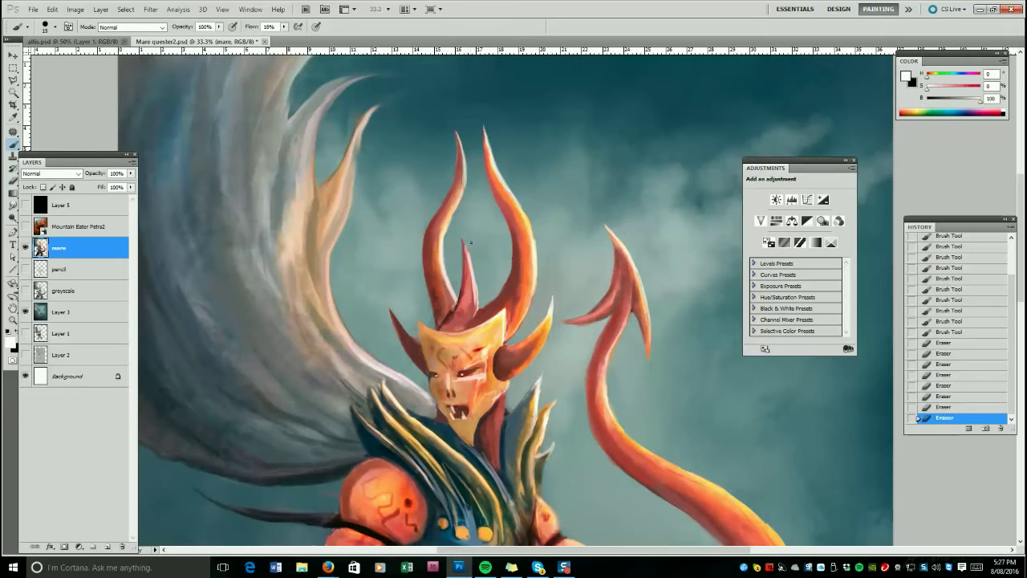
drag(461, 238, 467, 258)
drag(462, 240, 472, 277)
drag(539, 380, 532, 399)
drag(538, 385, 526, 411)
Paint along the wing-side edge of the jaw down to the chin tip with a colour sampled from the face.
alt+click(523, 416)
alt+click(444, 408)
drag(440, 402, 450, 422)
drag(446, 416, 458, 435)
drag(453, 429, 460, 439)
drag(456, 432, 467, 444)
drag(462, 438, 468, 443)
Retouch the jaw, eye area and forehead with a larger brush in orange and golden tones sampled from the face.
click(948, 100)
key(bracketright)
drag(436, 401, 443, 414)
alt+click(462, 383)
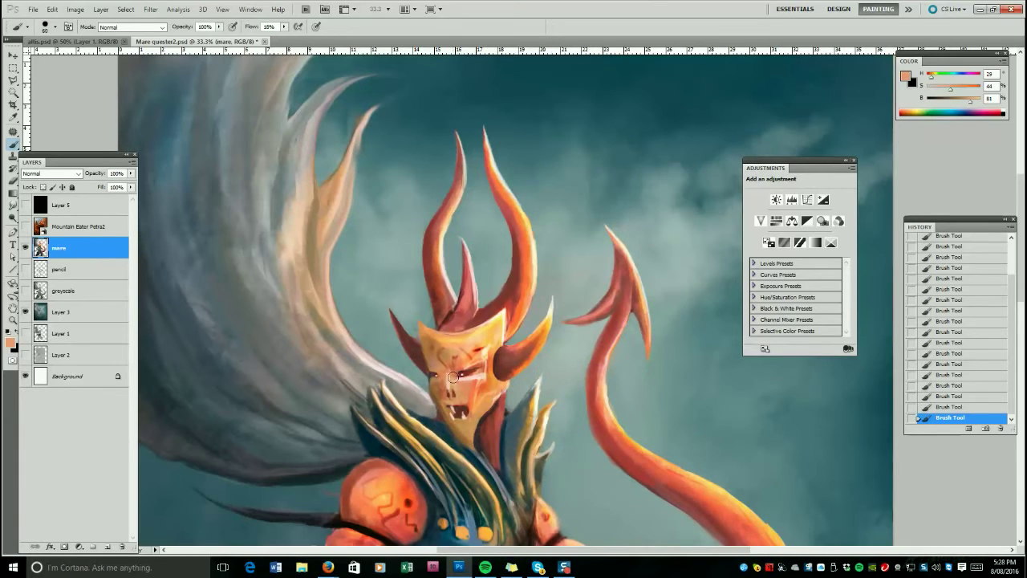
alt+click(485, 343)
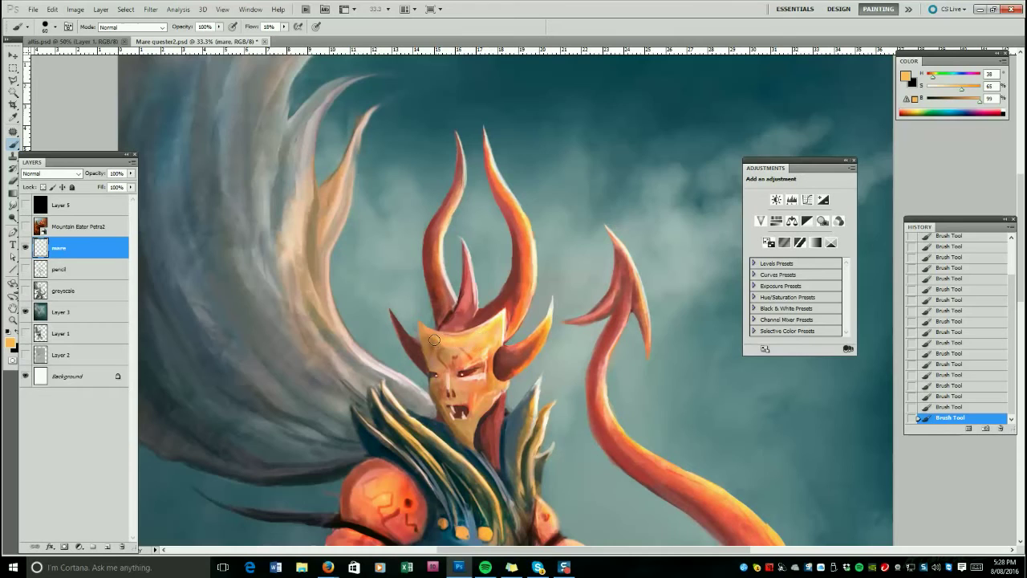
Smudge the upper inner strands of the wing at 83% strength, enlarging the smudge brush.
key(z)
alt+click(519, 430)
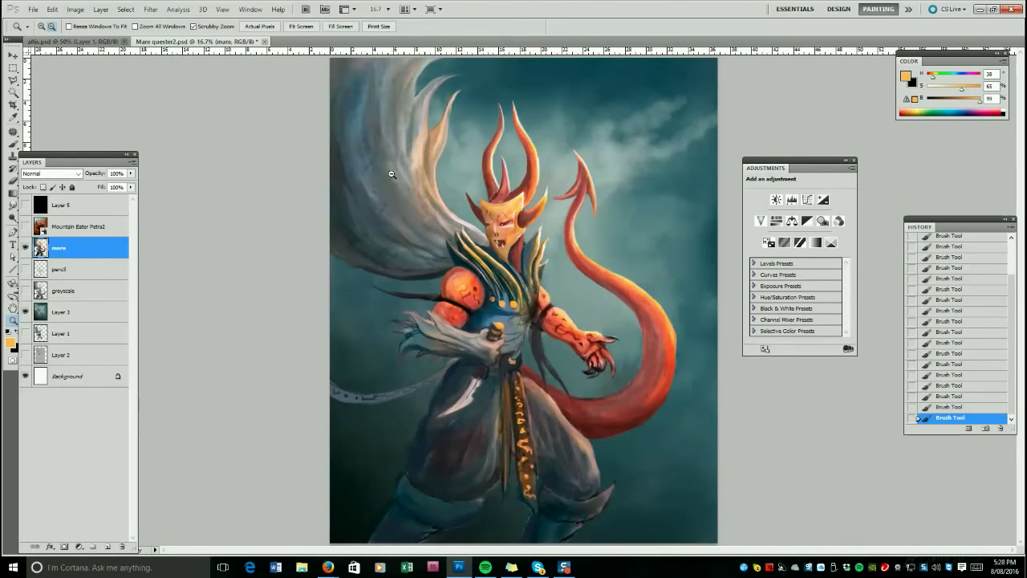
key(b)
click(13, 206)
mouse_move(407, 153)
mouse_down()
mouse_move(337, 81)
mouse_move(337, 130)
mouse_move(369, 142)
mouse_move(367, 128)
mouse_move(368, 165)
mouse_up()
key(])
key(])
key(alt+Tab)
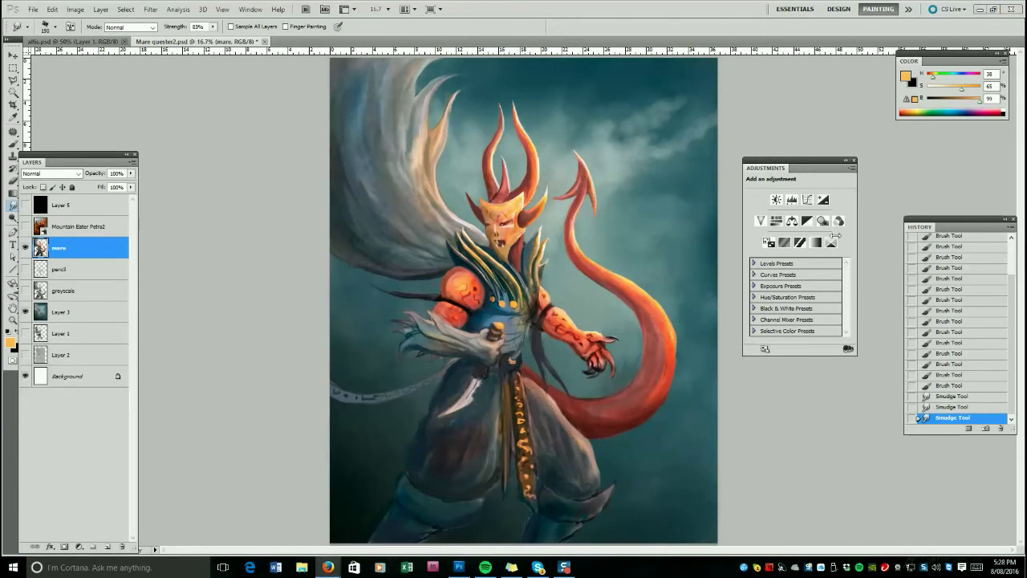
Blend the wing's outer feathers near the canvas edge and down toward the shoulder with a smaller smudge brush.
drag(362, 183, 349, 153)
key(])
key(bracketleft)
drag(350, 158, 349, 150)
drag(352, 154, 353, 143)
key([)
key([)
key([)
drag(355, 147, 354, 148)
drag(354, 143, 361, 165)
drag(361, 165, 368, 180)
drag(368, 180, 401, 222)
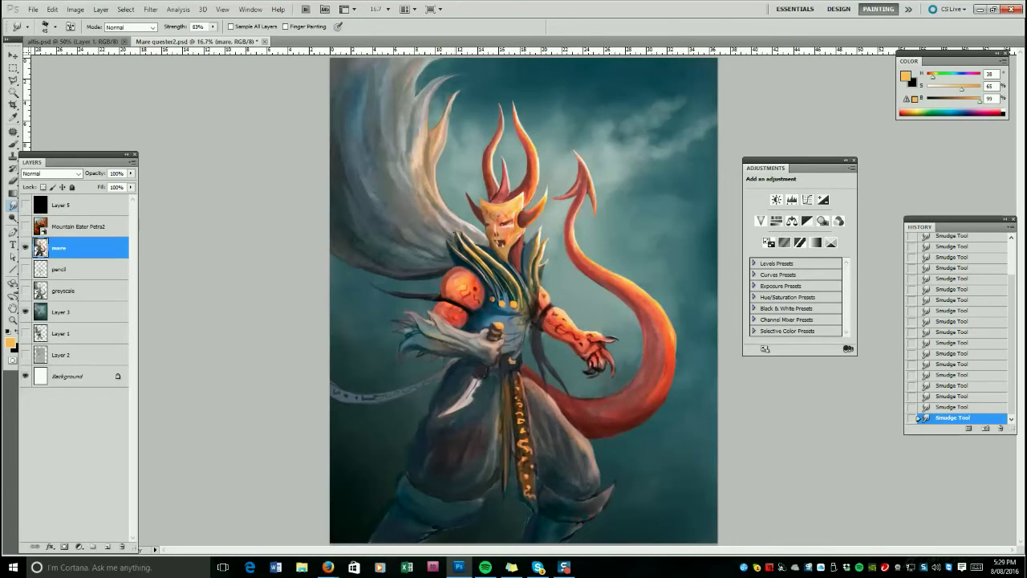
Smudge the shading along the tail's outer curve with a much larger smudge brush.
key(bracketright)
key(bracketright)
key(bracketright)
key(bracketright)
drag(600, 275, 665, 328)
drag(639, 296, 661, 341)
key(bracketleft)
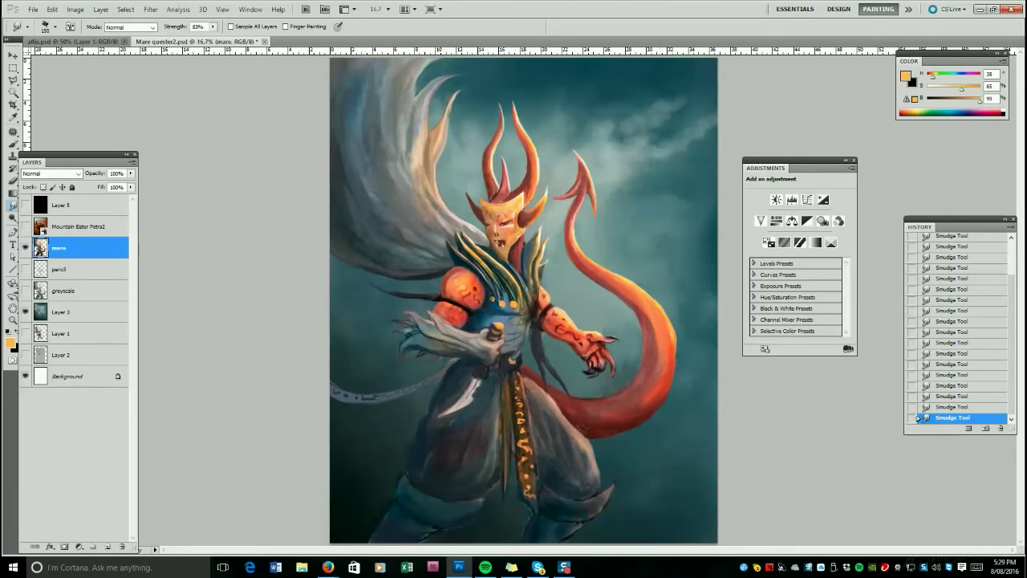
key(bracketleft)
key(bracketleft)
key(bracketleft)
Shade the cheek and the area below the eyes with a small paintbrush in a tone sampled from the neck.
key(b)
alt+click(515, 238)
key([)
key([)
key([)
drag(510, 224, 503, 225)
drag(508, 225, 497, 235)
drag(499, 232, 524, 213)
Paint fine strokes along the upper edge of the forehead with a smaller brush.
key(])
key([)
key([)
key([)
key([)
drag(526, 201, 496, 203)
drag(491, 201, 504, 202)
drag(503, 203, 510, 200)
Shade the outer side of the tail-side trouser leg with a much larger brush in a tone sampled from the cloth.
key(])
key(])
key(])
key(])
key(])
key(])
key(])
key(])
alt+click(576, 449)
drag(573, 425, 585, 445)
drag(580, 434, 592, 466)
drag(586, 449, 596, 473)
Paint along the hip and upper edge of the trouser leg beside the tail with a smaller brush.
key([)
key([)
key([)
drag(535, 389, 564, 418)
drag(527, 382, 554, 402)
Retouch the wing-side hand and arm up to the shoulder ball with sampled tones, enlarging the brush.
drag(485, 347, 491, 353)
alt+click(484, 350)
drag(473, 341, 497, 355)
mouse_move(490, 341)
mouse_down()
mouse_move(499, 348)
mouse_move(474, 318)
mouse_move(461, 271)
mouse_up()
key(])
key(])
alt+click(468, 310)
key(])
key(])
key(])
key(])
key(])
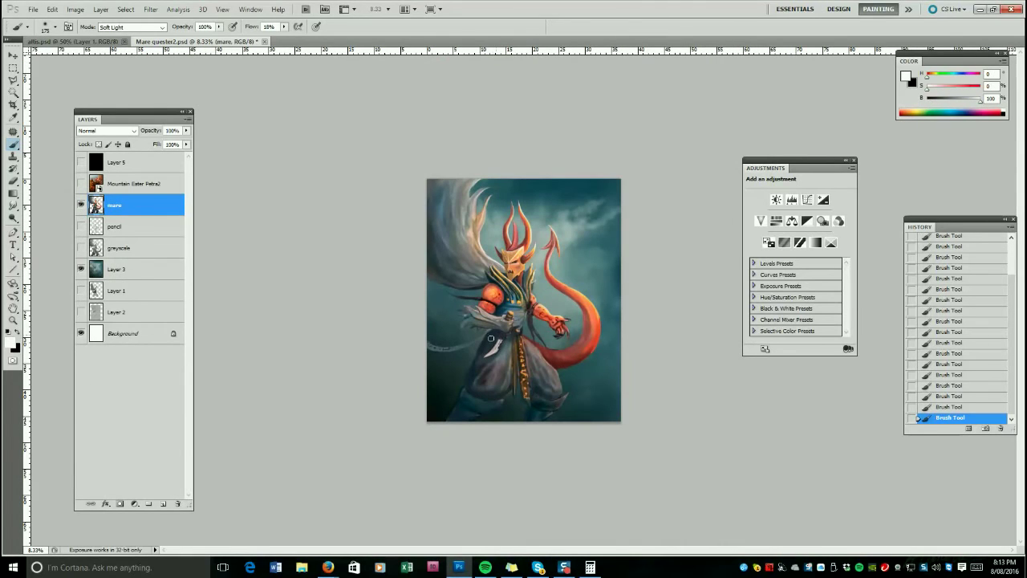
key(alt+Tab)
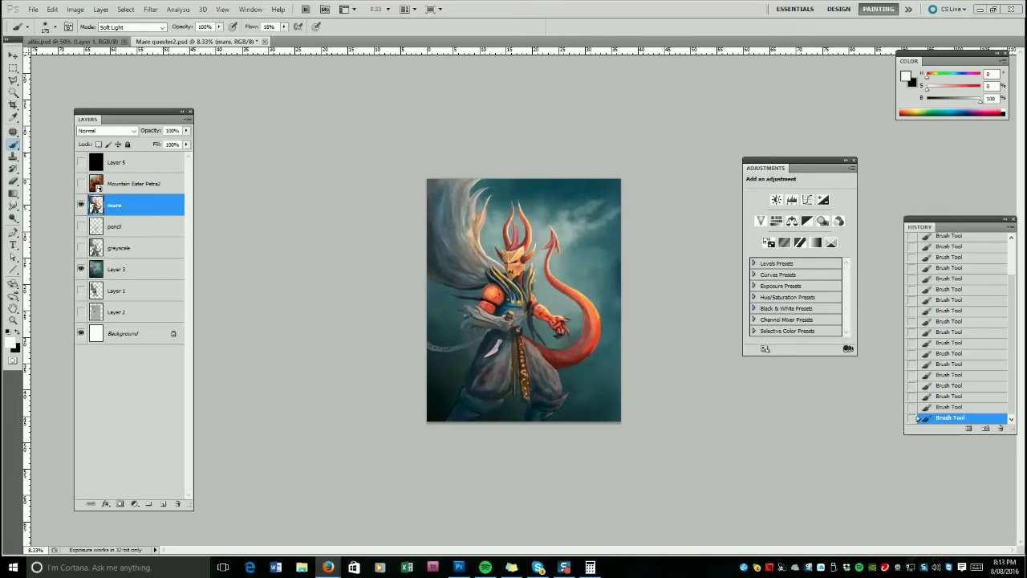
click(563, 396)
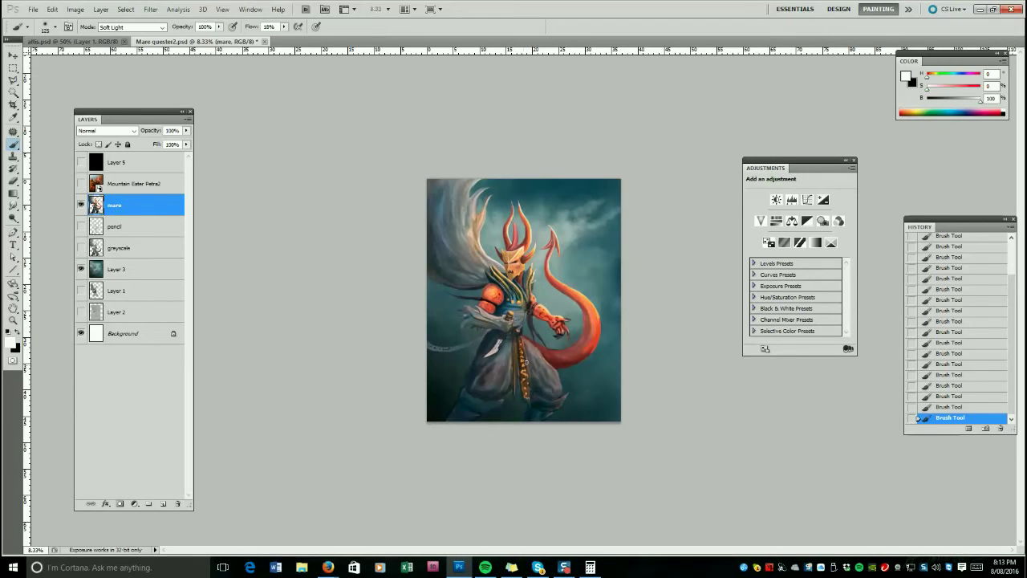
drag(521, 363, 521, 343)
key(ctrl+z)
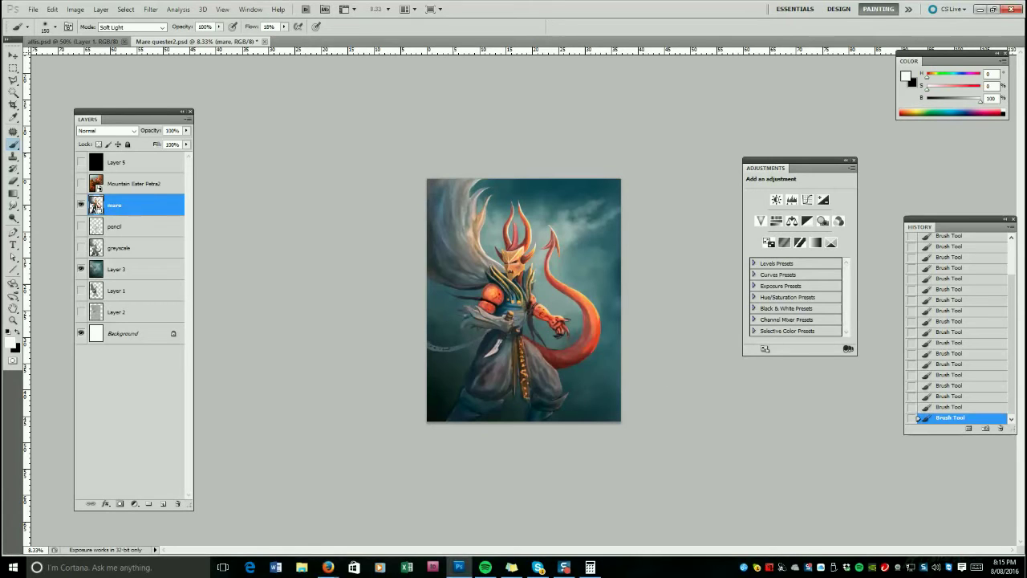
Select the mare layer's painted area, hide the selection outline, and brighten the wing with a large white Soft Light brush.
ctrl+click(97, 209)
key(ctrl+h)
key(bracketright)
key(bracketright)
key(bracketright)
key(bracketright)
key(bracketright)
key(bracketright)
key(bracketright)
key(bracketright)
drag(461, 229, 448, 258)
mouse_move(459, 171)
mouse_down()
mouse_move(446, 240)
mouse_move(483, 261)
mouse_up()
drag(420, 226, 491, 291)
drag(486, 281, 497, 296)
drag(491, 286, 504, 294)
Brighten the face and collar area with a smaller white Soft Light brush.
key(bracketleft)
key(bracketleft)
key(bracketleft)
key(bracketleft)
mouse_move(530, 277)
mouse_down()
mouse_move(537, 272)
mouse_move(512, 260)
mouse_up()
mouse_move(512, 258)
mouse_down()
mouse_move(531, 236)
mouse_move(508, 241)
mouse_up()
key(ctrl+h)
key(ctrl+h)
key(bracketleft)
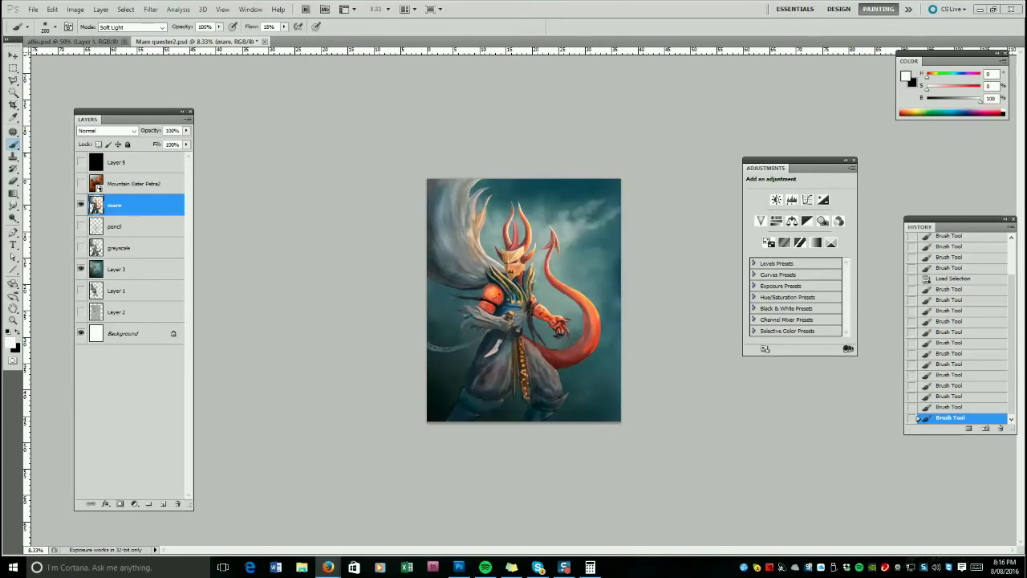
Add more white Soft Light highlights to the upper wing feathers with a larger brush.
click(476, 184)
key(bracketright)
key(bracketright)
key(bracketright)
key(bracketright)
mouse_move(487, 261)
mouse_down()
mouse_move(464, 252)
mouse_move(456, 161)
mouse_up()
Touch up the outstretched forearm, tail and blade with the white Soft Light brush, varying its size.
key(bracketleft)
key(bracketleft)
key(bracketleft)
key(bracketleft)
key(bracketleft)
key(bracketleft)
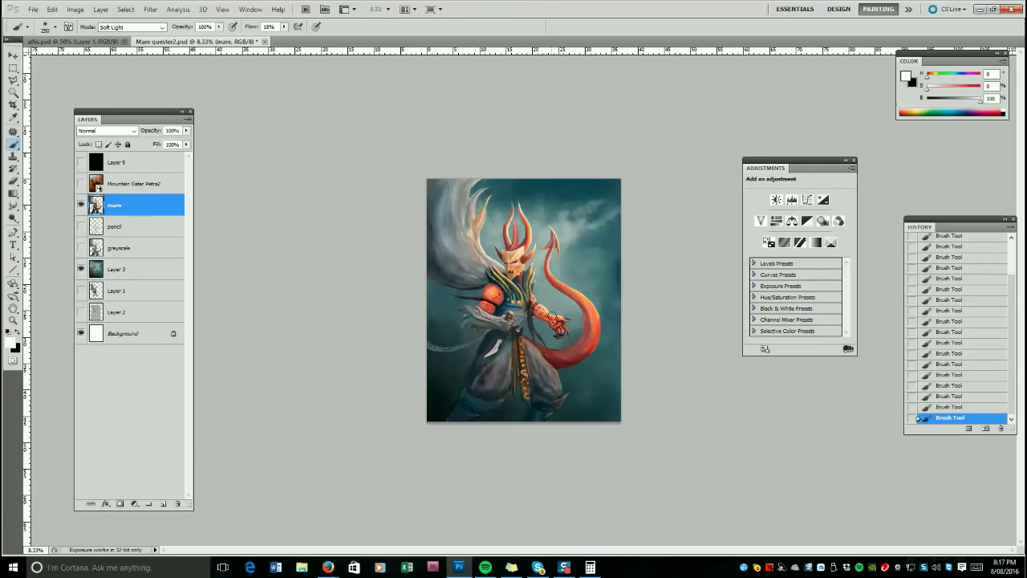
key(bracketright)
key(bracketright)
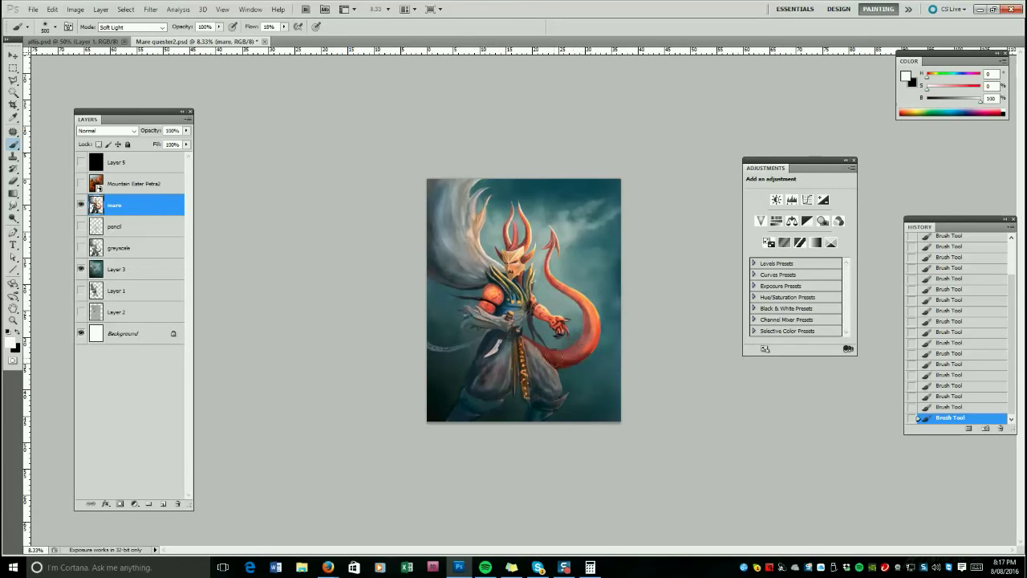
key(bracketleft)
key(bracketleft)
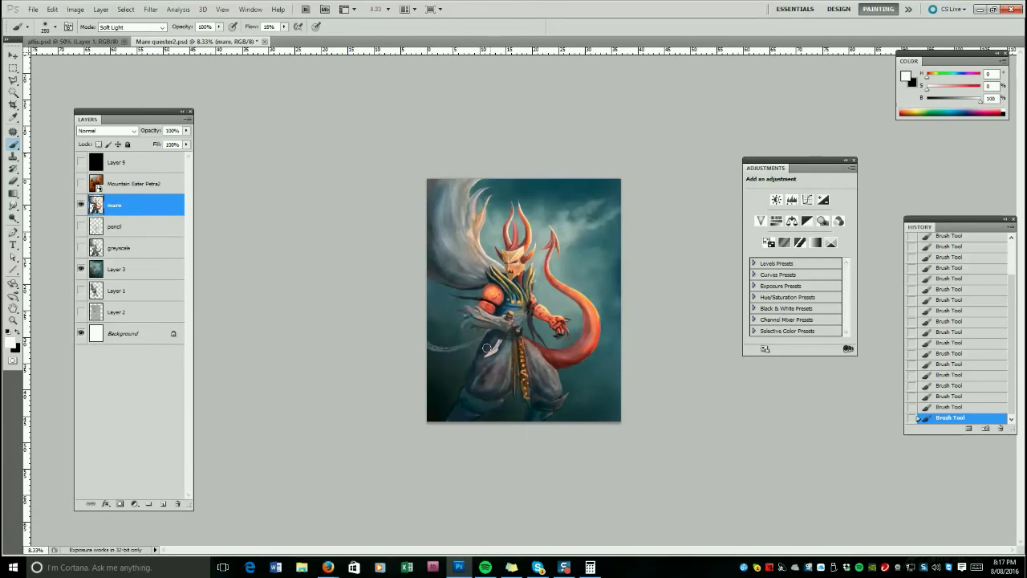
Sample a dark grey-blue beneath the wing and deepen the wing and shoulder shadows with Soft Light, varying the brush size.
alt+click(479, 270)
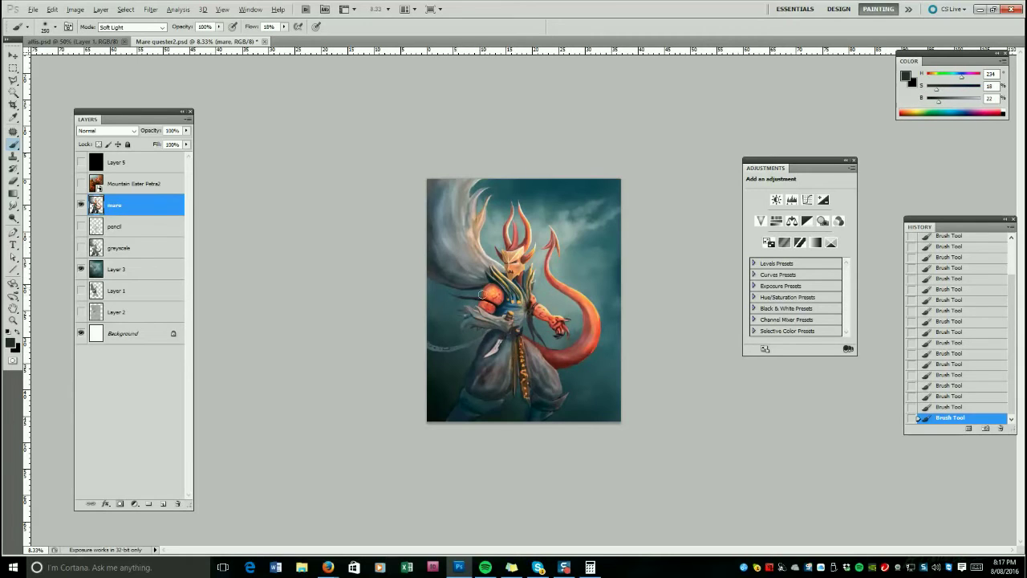
key(bracketright)
key(bracketright)
key(bracketright)
key(bracketright)
key(bracketright)
key(bracketright)
key(bracketleft)
key(bracketleft)
key(bracketleft)
key(bracketleft)
key(bracketleft)
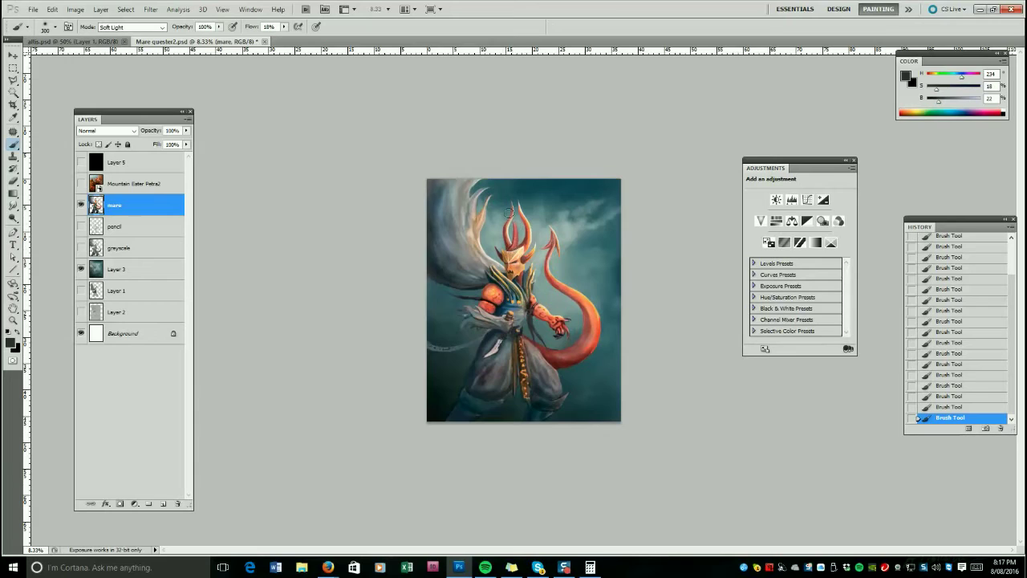
Darken shadows around the horns, hands and trousers with the dark Soft Light brush, varying its size.
key(bracketleft)
key(bracketleft)
key(bracketleft)
key(bracketleft)
key(bracketright)
key(bracketright)
key(bracketright)
key(bracketright)
key(bracketleft)
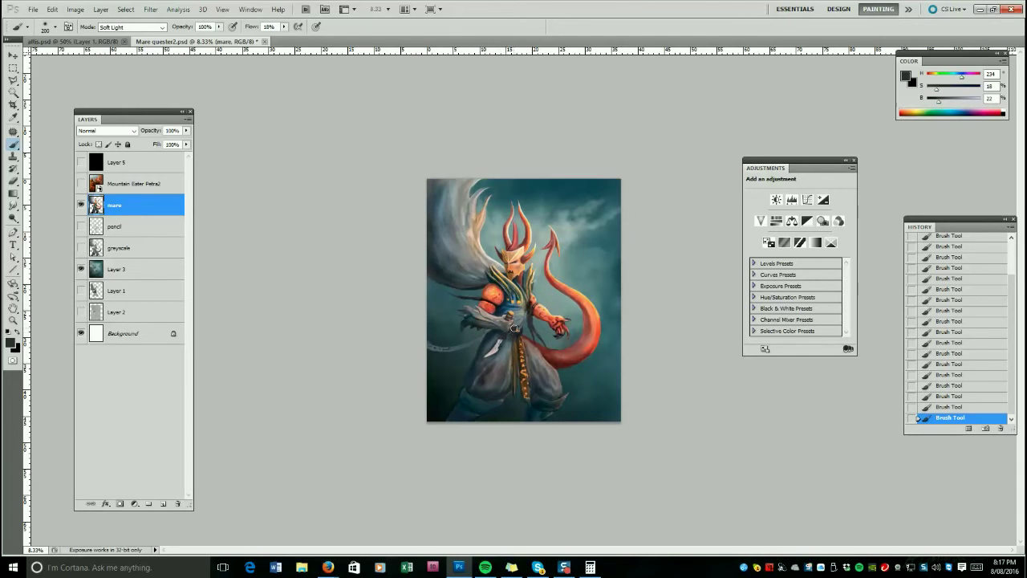
key(bracketright)
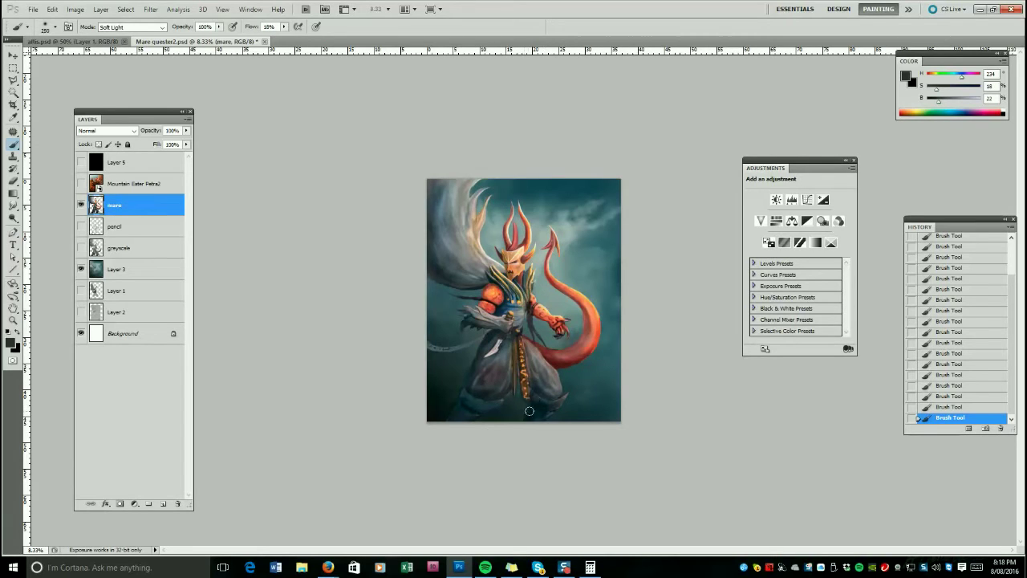
Activate Layer 3, sample a light grey by the tail tip, clear the selection, and lighten the background around the tail tip and head.
key(bracketright)
key(bracketright)
key(bracketright)
key(alt+bracketleft)
alt+click(562, 237)
key(bracketright)
key(bracketright)
key(bracketright)
key(bracketright)
key(bracketright)
click(122, 14)
click(140, 31)
drag(576, 238, 587, 239)
drag(529, 294, 522, 292)
drag(503, 288, 499, 273)
drag(500, 261, 498, 250)
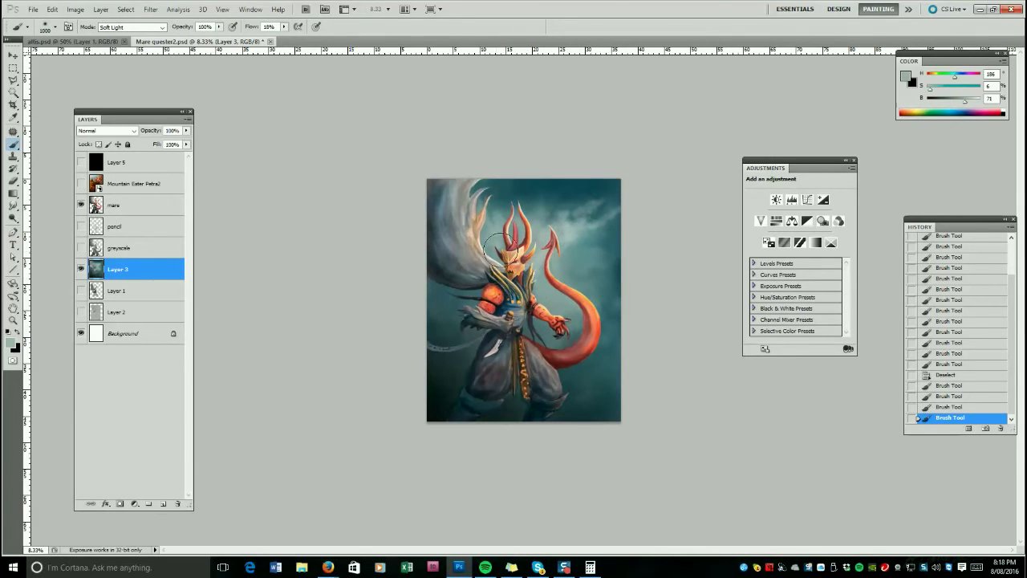
Continue lightening the background inside the tail's curve, beside the horns and around the waist with a large Soft Light brush.
drag(549, 270, 582, 321)
drag(582, 321, 571, 248)
key(bracketleft)
key(bracketleft)
drag(570, 245, 531, 211)
drag(546, 215, 568, 229)
key(bracketright)
key(bracketright)
drag(463, 318, 454, 340)
drag(550, 332, 536, 355)
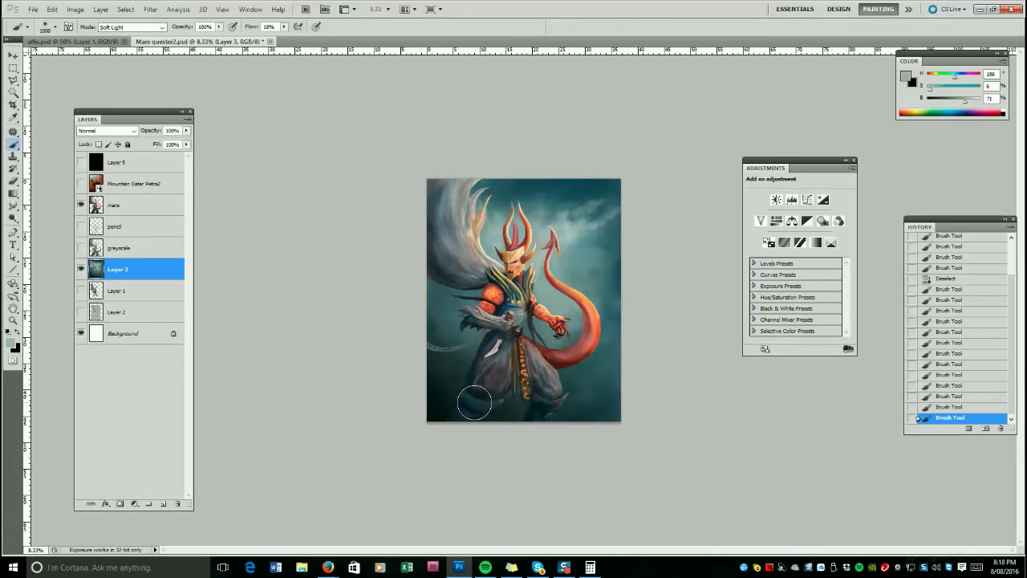
Select the mare layer's painted area, hide the selection outline, sample a dark trouser colour, and brush over the leg and arm beneath the wing.
ctrl+click(95, 204)
key(ctrl+h)
alt+click(476, 386)
drag(476, 386, 488, 395)
key(bracketleft)
key(bracketleft)
key(bracketleft)
key(bracketleft)
mouse_move(480, 366)
mouse_down()
mouse_move(495, 326)
mouse_move(488, 308)
mouse_up()
click(485, 307)
click(485, 307)
Activate the mare layer and shade the upper arm, waist and outstretched forearm with the dark Soft Light brush.
click(136, 202)
key(bracketright)
key(bracketright)
drag(488, 308, 490, 311)
drag(490, 311, 553, 329)
drag(551, 327, 547, 322)
drag(548, 322, 534, 314)
Darken both trouser legs and the tail's base with a much larger dark Soft Light brush.
key(bracketright)
key(bracketright)
key(bracketright)
key(bracketright)
key(bracketright)
key(bracketright)
drag(558, 365, 535, 350)
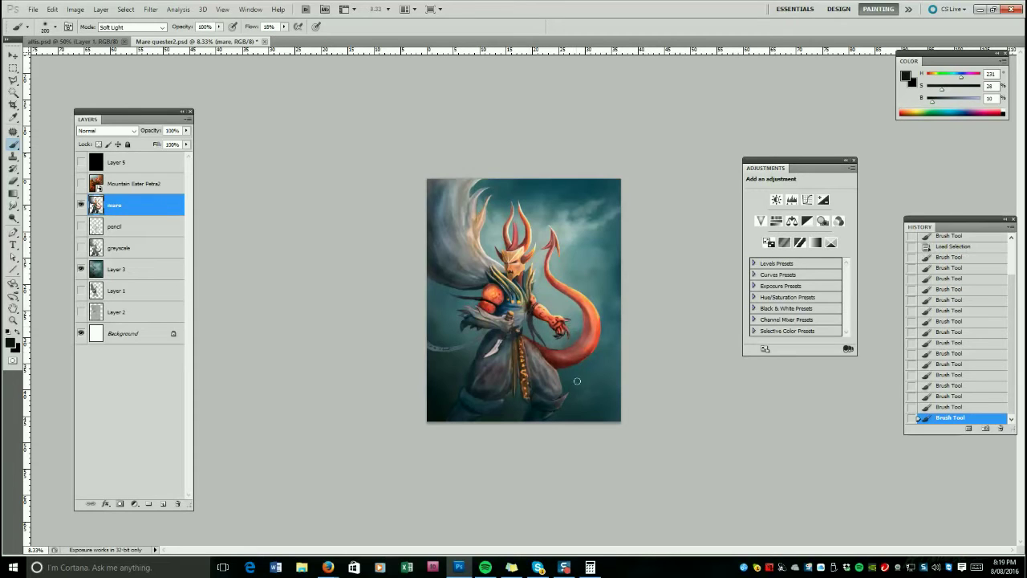
key(bracketright)
key(bracketright)
key(bracketright)
key(bracketright)
drag(482, 379, 487, 362)
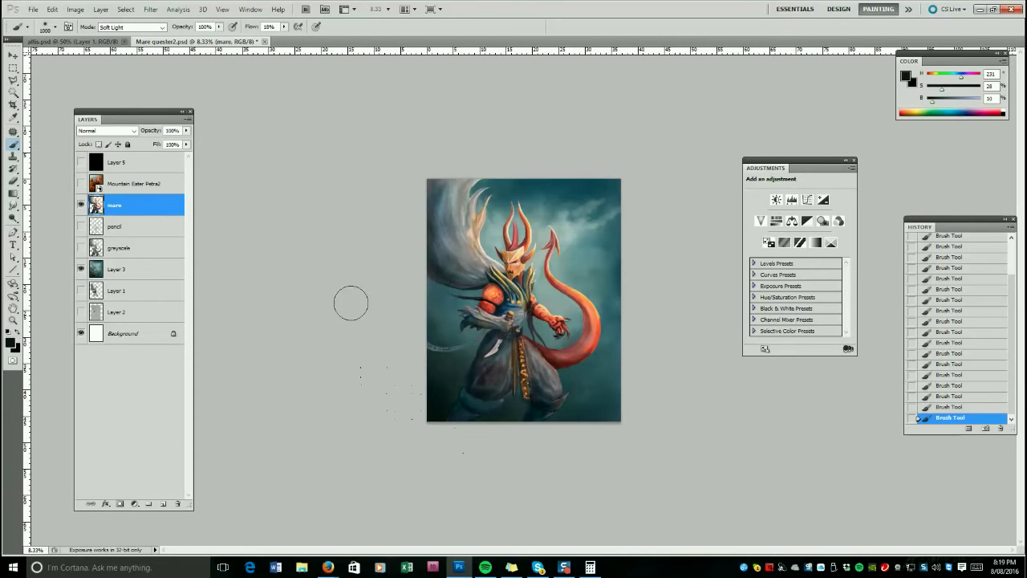
Sample the upper arm's orange and tint the thin strand at the canvas edge and the patterned sash with a small brush.
key(bracketleft)
key(bracketleft)
key(bracketleft)
key(bracketleft)
key(bracketleft)
key(bracketleft)
key(bracketleft)
key(bracketleft)
alt+click(491, 298)
drag(470, 336, 431, 347)
drag(523, 340, 526, 382)
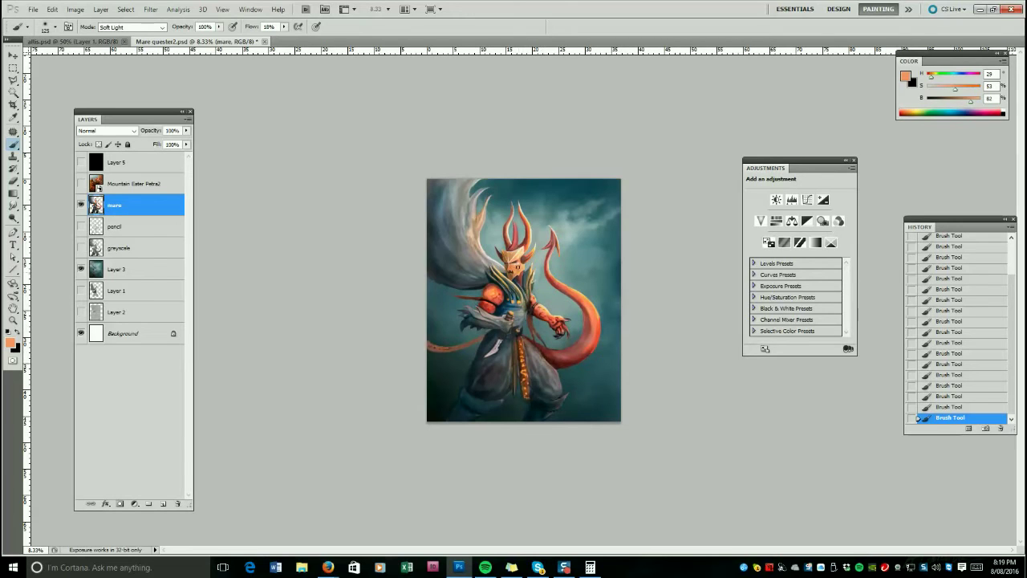
Reset the colours to paint with white and brighten the face, collar and chest with Soft Light, redoing the collar stroke.
key(d)
key(x)
key(bracketleft)
key(bracketright)
key(bracketright)
key(bracketright)
key(bracketright)
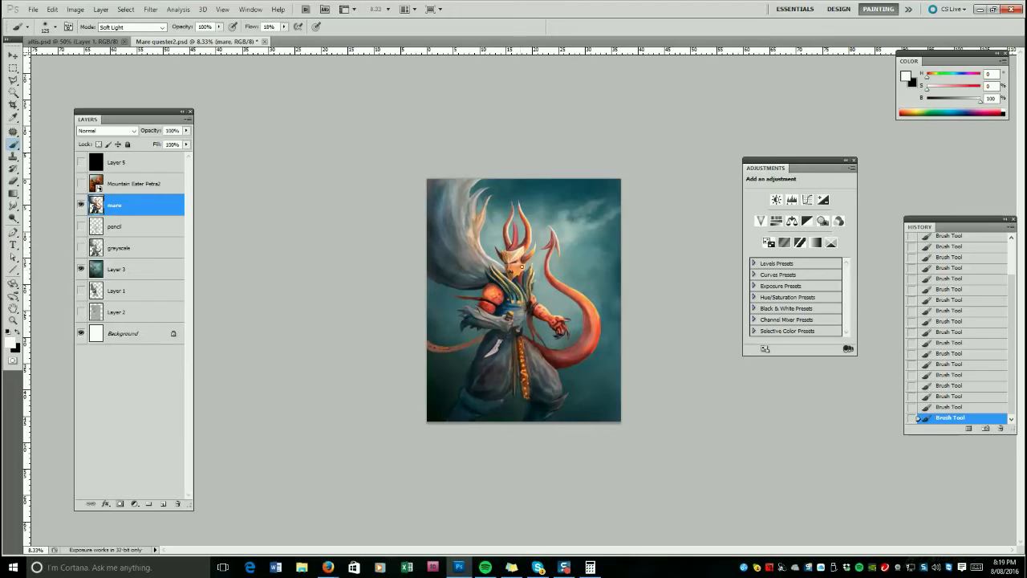
drag(502, 286, 516, 306)
key(ctrl+alt+z)
key(ctrl+alt+z)
mouse_move(530, 269)
mouse_down()
mouse_move(528, 285)
mouse_move(489, 304)
mouse_up()
Sample the chest garment's dark blue and touch up the chest with progressively smaller Soft Light brushes.
key(bracketright)
alt+click(508, 309)
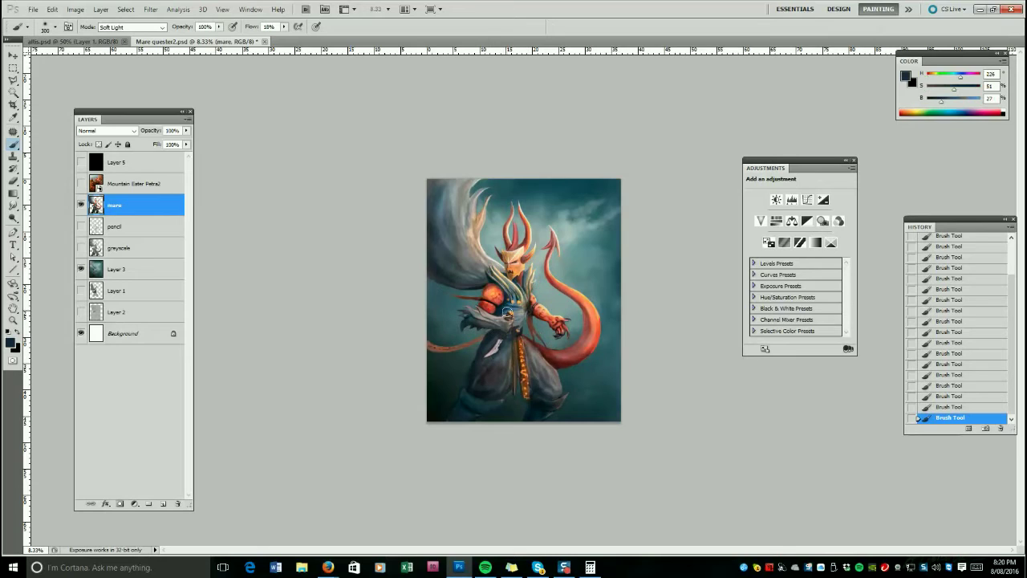
key(bracketleft)
key(bracketleft)
key(bracketleft)
key(bracketleft)
key(bracketleft)
Clear the selection and erase the tip of the red crest between the horns, undoing the last two dabs.
click(126, 9)
click(134, 40)
click(13, 181)
click(516, 227)
click(516, 228)
click(516, 227)
click(516, 228)
click(516, 228)
click(516, 228)
click(515, 227)
click(516, 226)
click(516, 225)
click(516, 225)
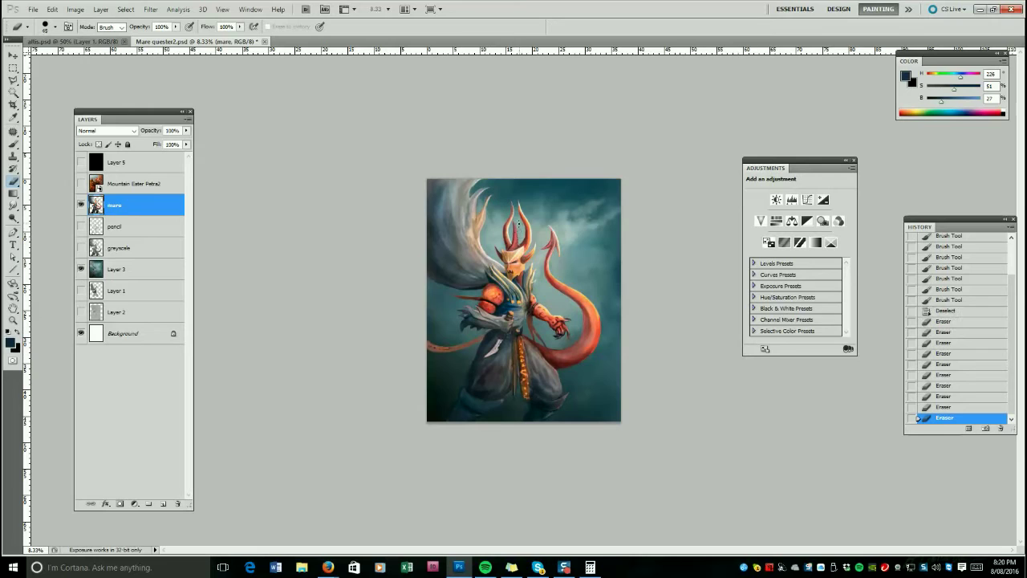
key(ctrl+alt+z)
key(ctrl+alt+z)
Resize the eraser and trim the collar's edge beside the wing, undoing the last two dabs.
key(bracketleft)
key(bracketleft)
key(bracketleft)
key(bracketright)
key(bracketright)
key(bracketright)
click(486, 269)
click(486, 269)
click(487, 269)
click(485, 270)
click(486, 269)
click(485, 271)
click(485, 271)
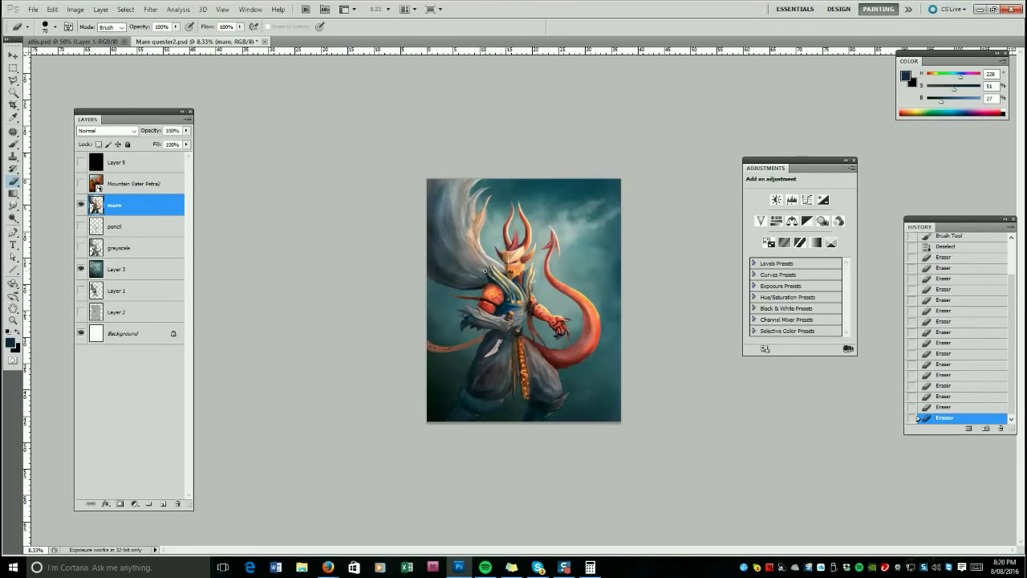
key(ctrl+alt+z)
key(ctrl+alt+z)
click(511, 236)
click(513, 231)
key(ctrl+alt+z)
key(ctrl+alt+z)
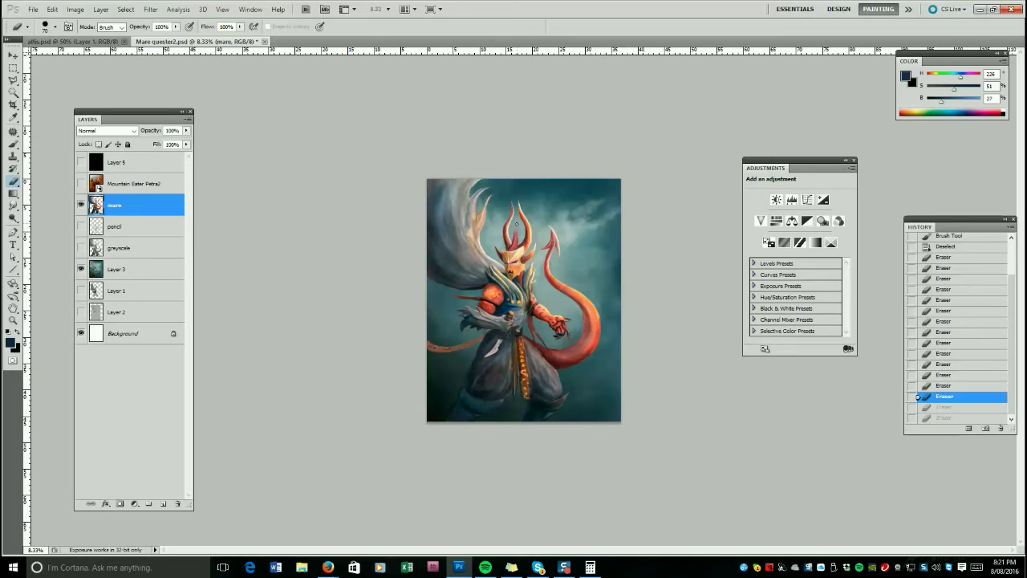
Erase a last spot above the crest, and smudge the crest upward between the horns into a point.
click(515, 227)
key(r)
drag(513, 244, 514, 232)
drag(515, 242, 516, 231)
drag(515, 243, 515, 229)
drag(515, 241, 515, 229)
drag(514, 240, 515, 227)
Smooth the tail's outer curve with a larger Smudge brush.
key(])
drag(558, 278, 572, 287)
drag(571, 286, 586, 295)
drag(585, 295, 591, 301)
mouse_move(591, 300)
mouse_down()
mouse_move(597, 316)
mouse_move(586, 354)
mouse_up()
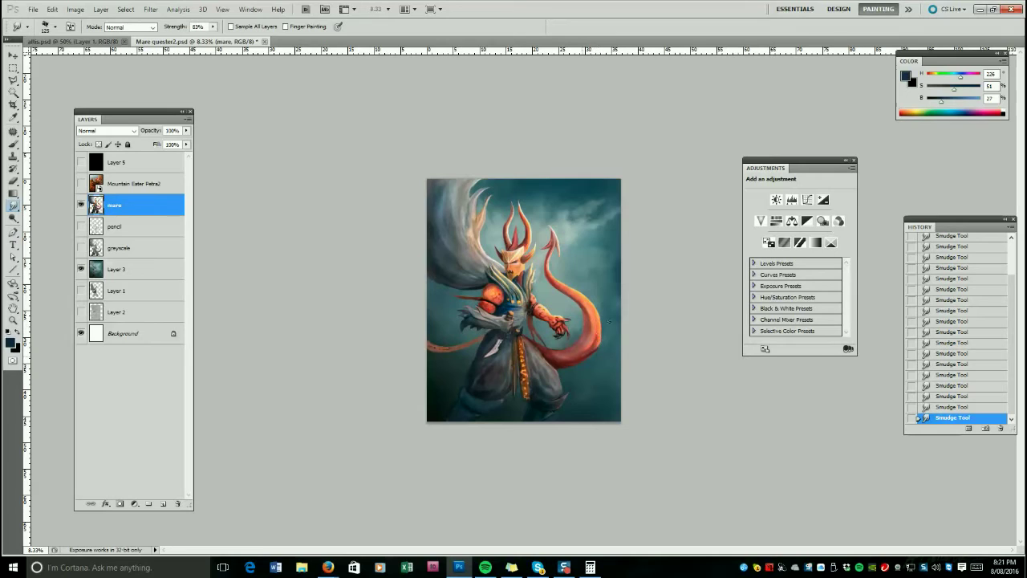
Undo the last eight smudge strokes.
key(ctrl+alt+z)
key(ctrl+alt+z)
key(ctrl+alt+z)
key(ctrl+alt+z)
key(ctrl+alt+z)
key(ctrl+alt+z)
key(ctrl+alt+z)
key(ctrl+alt+z)
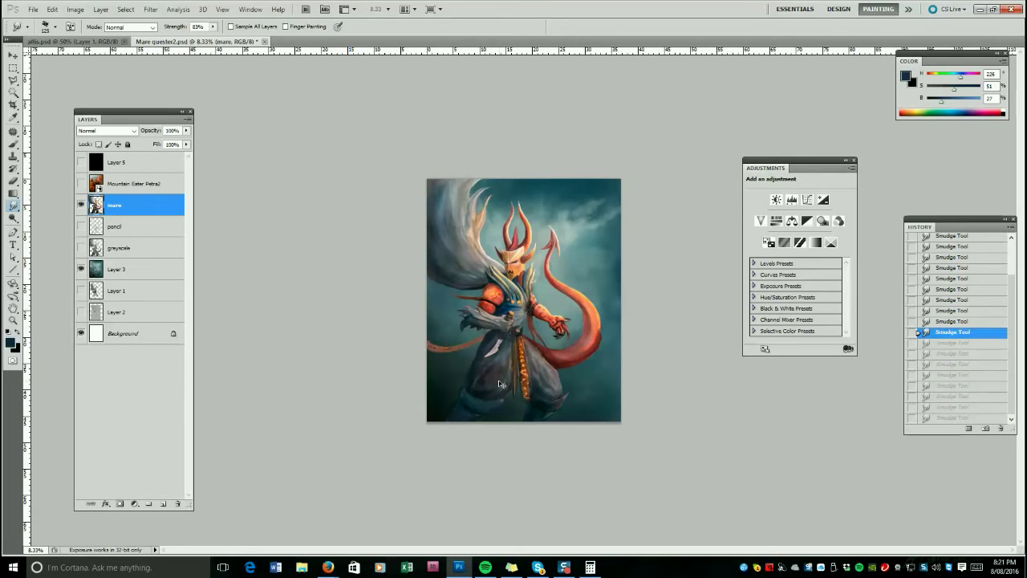
key(alt+Tab)
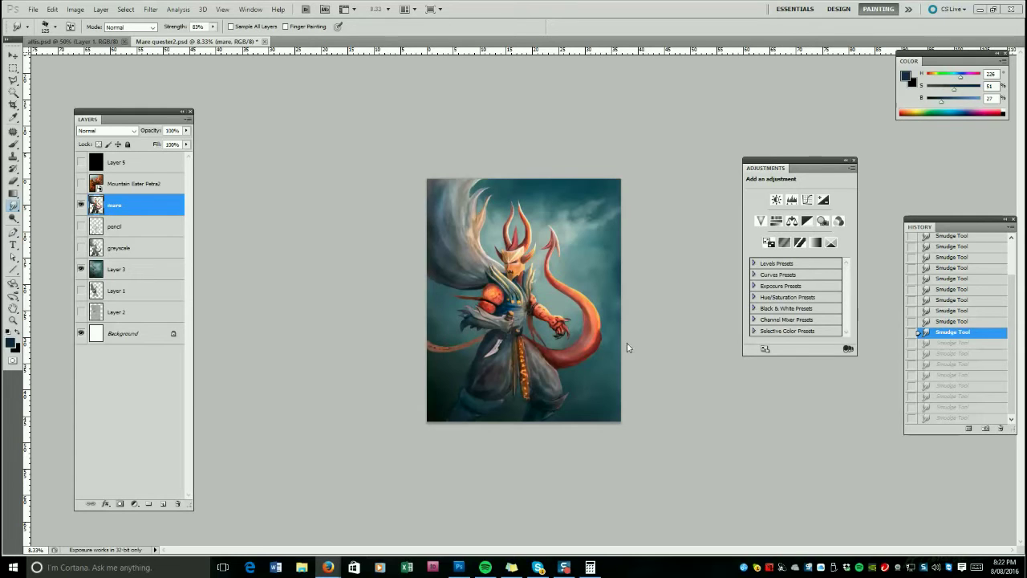
click(133, 274)
click(74, 9)
mouse_move(88, 34)
click(228, 100)
mouse_move(220, 127)
mouse_down()
mouse_move(198, 126)
mouse_move(247, 116)
mouse_move(190, 114)
mouse_move(248, 129)
mouse_move(194, 127)
mouse_move(225, 115)
mouse_up()
drag(219, 136, 273, 136)
click(249, 164)
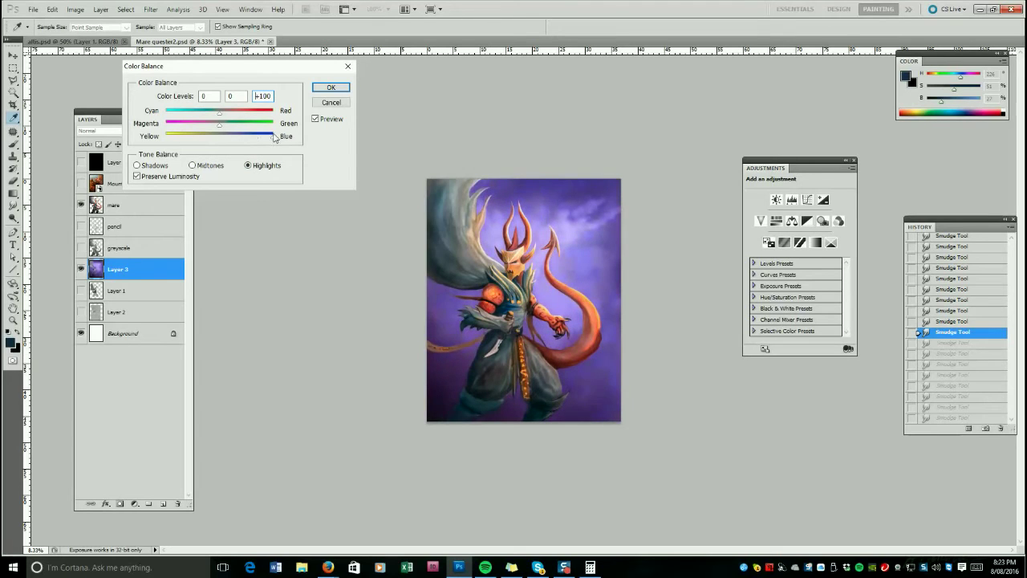
click(329, 103)
Save the document, and save a flattened copy of the painting under a file name ending in 8.
click(33, 9)
click(61, 164)
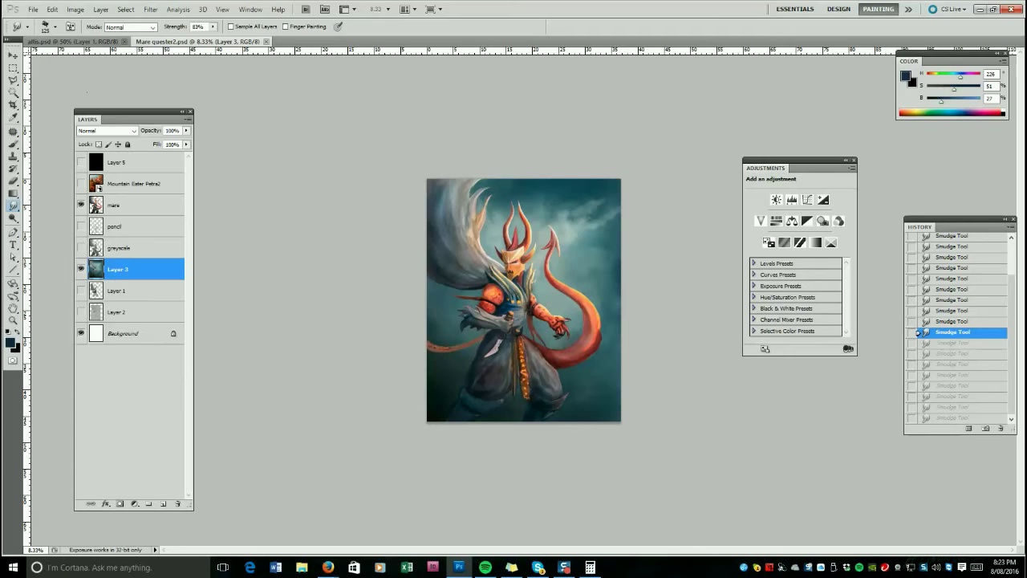
click(31, 10)
click(71, 173)
click(242, 423)
click(265, 493)
click(542, 101)
click(310, 409)
click(265, 410)
key(BackSpace)
text(8)
key(Return)
click(581, 158)
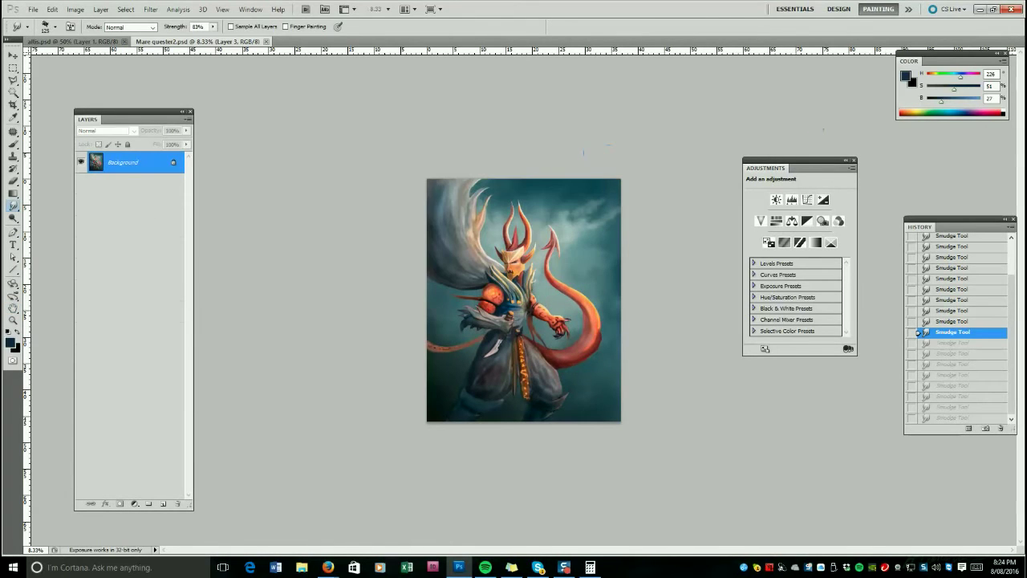
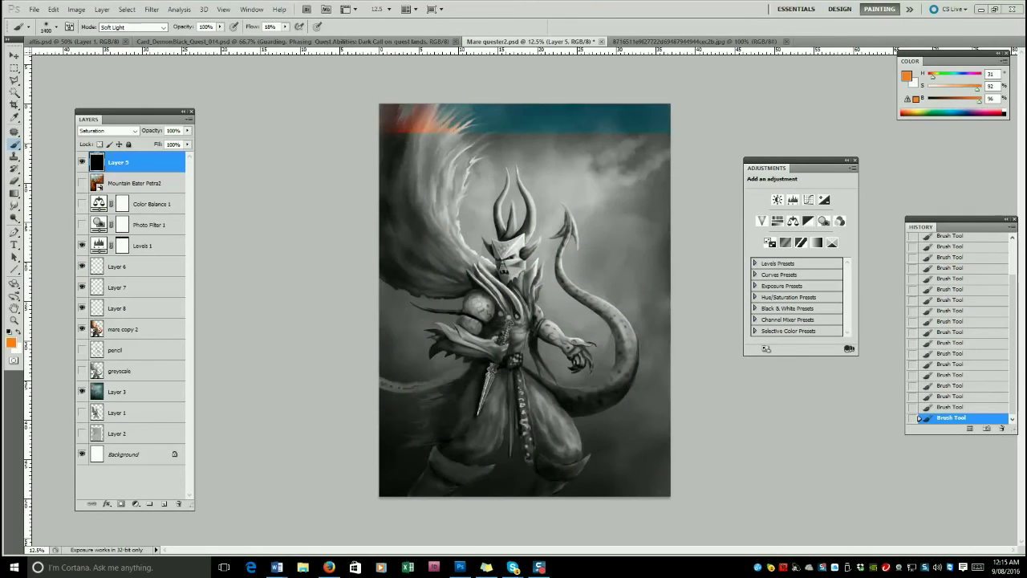
Hide the black Layer 5 and undo the recent run of orange brush strokes on the wing.
click(81, 162)
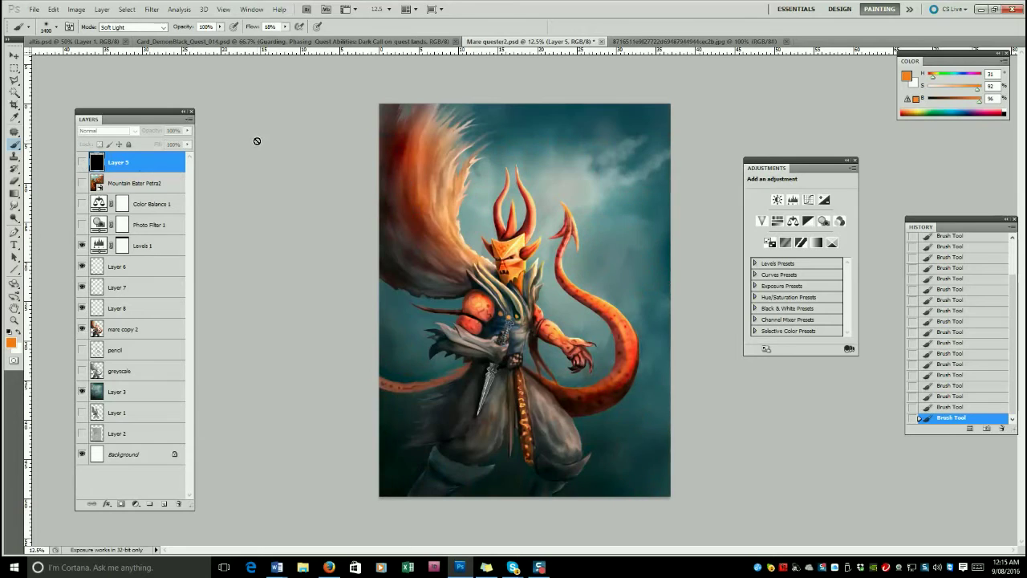
key(ctrl+h)
key(ctrl+alt+z)
key(ctrl+alt+z)
key(ctrl+alt+z)
key(ctrl+alt+z)
key(ctrl+alt+z)
key(ctrl+alt+z)
key(ctrl+alt+z)
key(ctrl+alt+z)
key(ctrl+alt+z)
key(ctrl+alt+z)
key(ctrl+alt+z)
key(ctrl+alt+z)
key(ctrl+alt+z)
key(ctrl+alt+z)
key(ctrl+alt+z)
key(ctrl+alt+z)
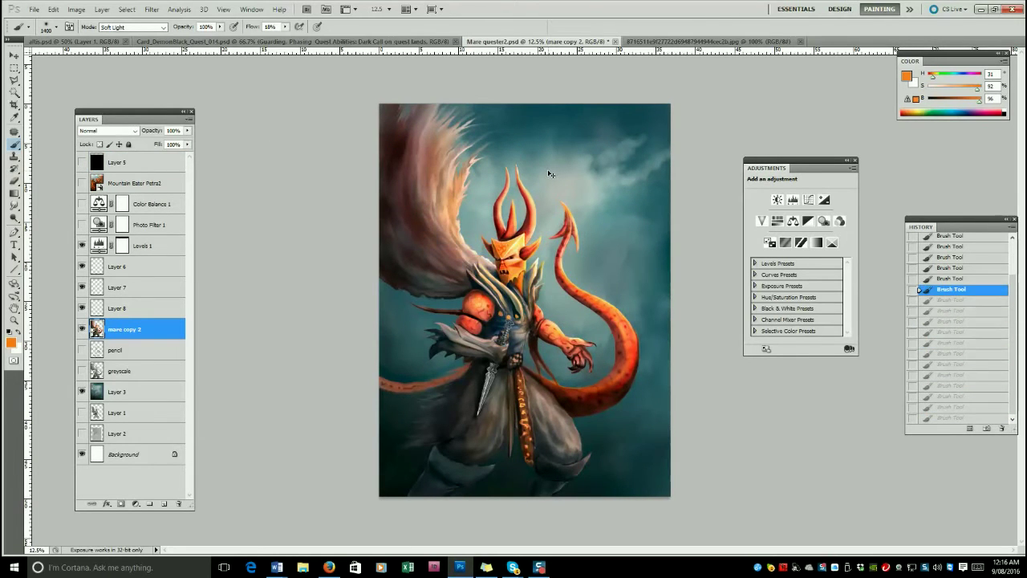
key(ctrl+alt+z)
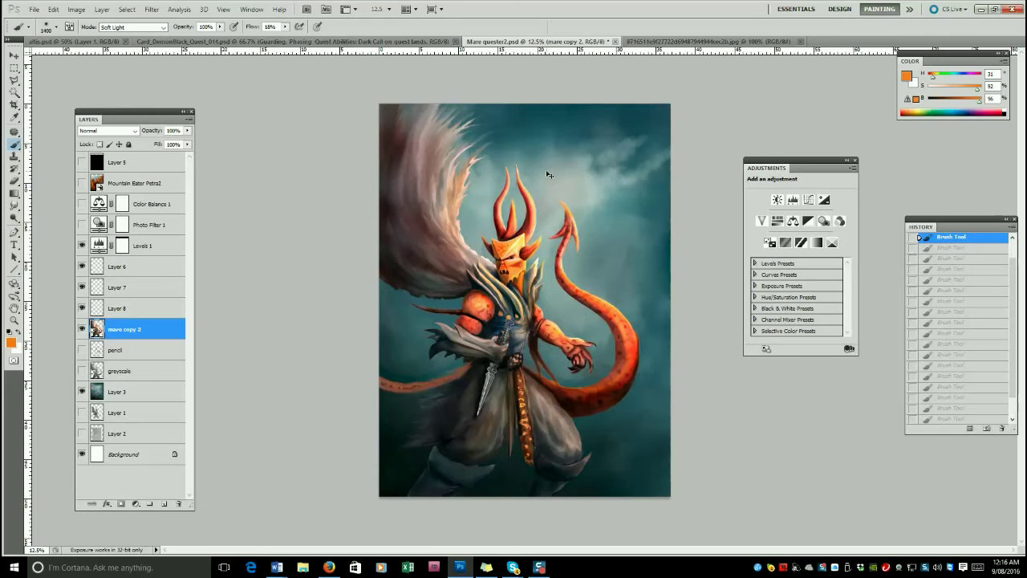
Glaze orange over the wing feathers on the mare copy 2 layer with a large Soft Light brush.
mouse_move(424, 253)
mouse_down()
mouse_move(404, 226)
mouse_move(389, 111)
mouse_move(423, 173)
mouse_move(425, 88)
mouse_move(443, 193)
mouse_up()
drag(471, 249, 472, 250)
mouse_move(437, 148)
mouse_down()
mouse_move(476, 235)
mouse_move(454, 235)
mouse_move(442, 191)
mouse_up()
key(bracketleft)
key(bracketleft)
drag(439, 128, 443, 213)
mouse_move(433, 140)
mouse_down()
mouse_move(430, 216)
mouse_move(412, 209)
mouse_move(429, 233)
mouse_up()
drag(409, 160, 420, 211)
drag(430, 108, 425, 192)
drag(460, 141, 481, 128)
Glaze orange along the tail from its arrow tip down to the lower curve with a much smaller Soft Light brush.
key(bracketleft)
key(bracketleft)
key(bracketleft)
key(bracketleft)
key(bracketleft)
key(bracketleft)
key(bracketleft)
key(bracketleft)
key(bracketleft)
key(bracketleft)
key(bracketleft)
key(bracketleft)
mouse_move(564, 209)
mouse_down()
mouse_move(577, 219)
mouse_move(566, 278)
mouse_up()
mouse_move(565, 269)
mouse_down()
mouse_move(630, 341)
mouse_move(581, 390)
mouse_up()
key(bracketright)
key(bracketright)
key(bracketright)
key(bracketleft)
key(bracketleft)
key(bracketleft)
key(bracketleft)
key(bracketleft)
key(bracketleft)
key(bracketleft)
key(bracketleft)
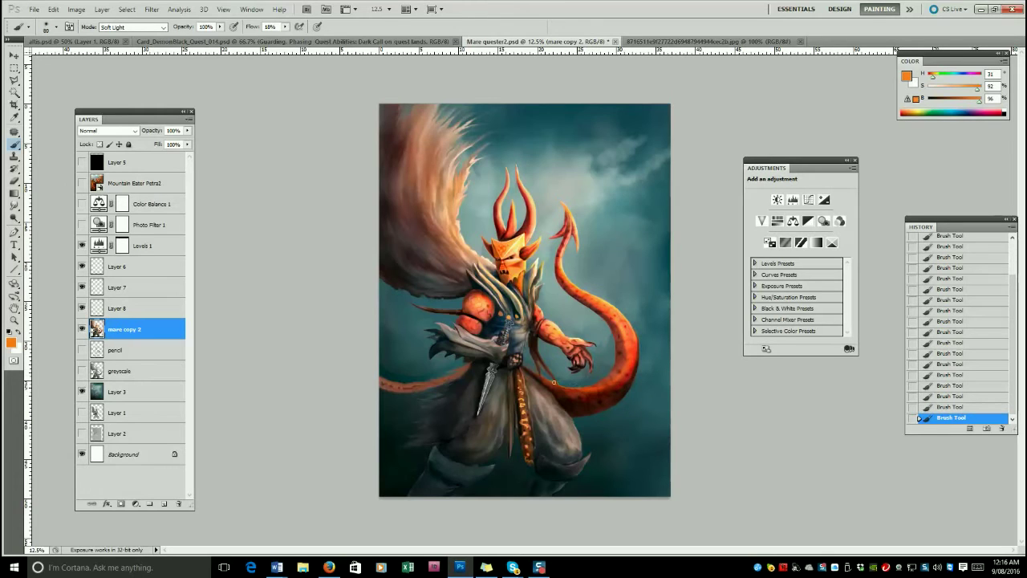
Darken the wing's lower edge with a dark brown sampled from the tail, and clear the selection.
alt+click(567, 402)
key(bracketright)
key(bracketright)
key(bracketright)
key(bracketright)
key(bracketright)
key(bracketright)
key(bracketright)
key(bracketright)
key(bracketright)
key(bracketright)
key(bracketright)
key(bracketright)
key(bracketleft)
key(bracketleft)
mouse_move(411, 263)
mouse_down()
mouse_move(387, 203)
mouse_move(434, 243)
mouse_move(417, 129)
mouse_move(423, 96)
mouse_move(402, 191)
mouse_move(417, 270)
mouse_move(450, 288)
mouse_move(406, 273)
mouse_up()
key(bracketleft)
key(bracketleft)
key(bracketleft)
key(bracketleft)
key(bracketleft)
key(bracketleft)
key(bracketleft)
key(bracketleft)
key(bracketleft)
key(bracketleft)
key(ctrl+d)
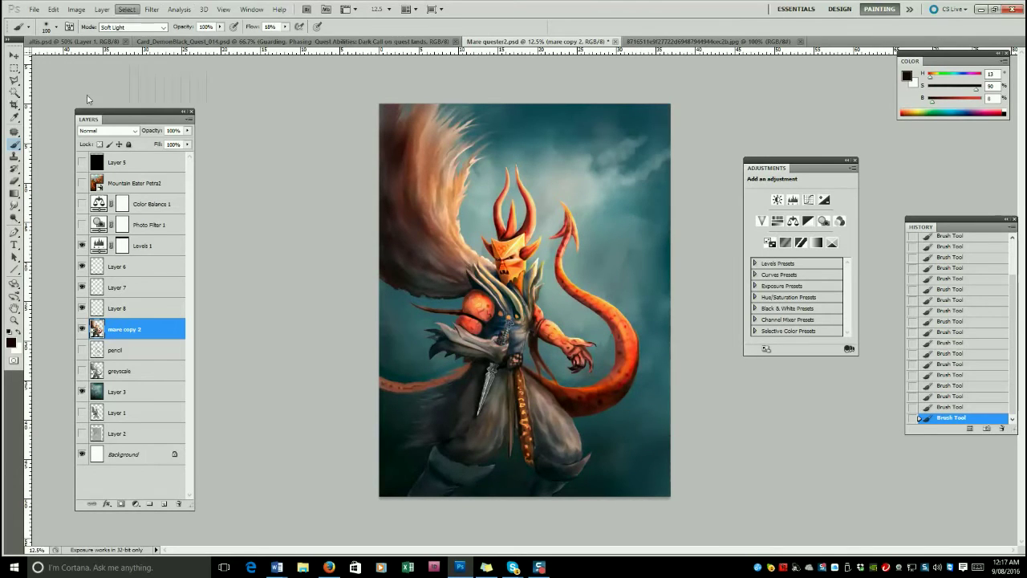
Erase the stray paint between the crest and the horns.
key(e)
click(507, 210)
click(511, 200)
click(512, 198)
click(514, 195)
click(517, 191)
Erase the stray paint around the tail's arrow tip to sharpen its barbs.
click(567, 196)
click(558, 203)
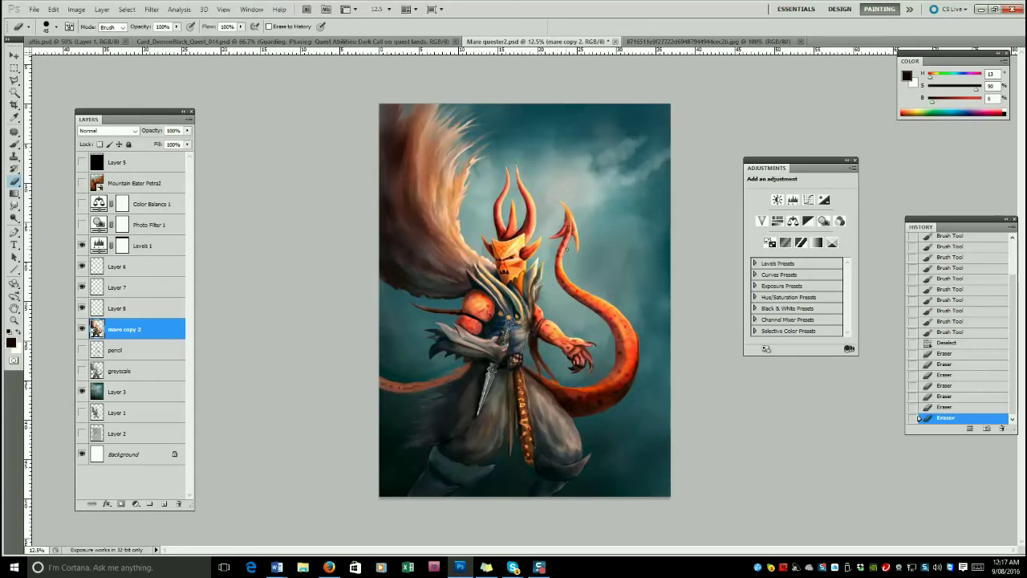
click(548, 236)
click(573, 248)
click(568, 245)
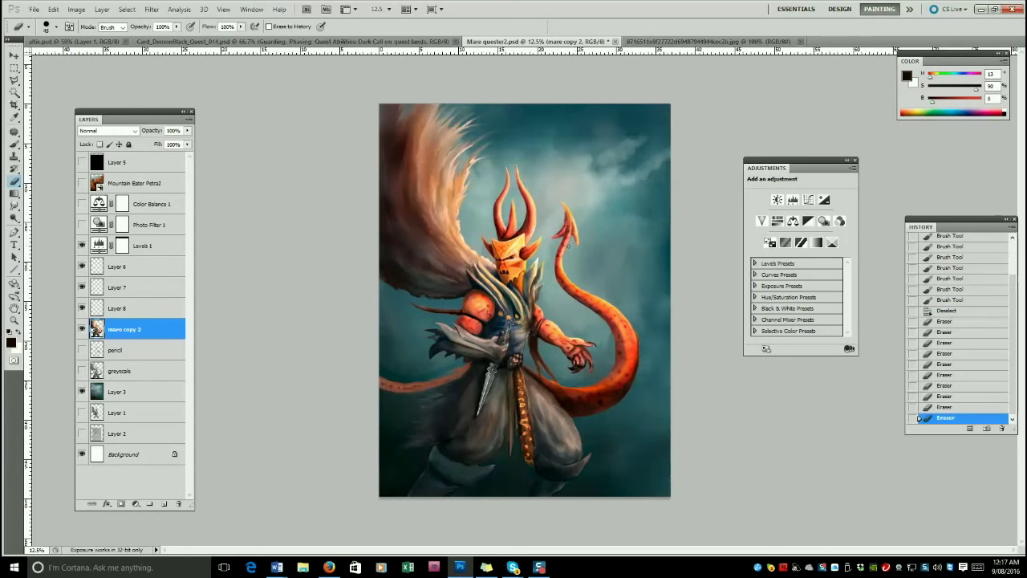
Smudge the feathers at the wing's base beside the collar.
click(13, 205)
click(441, 235)
drag(462, 259, 449, 251)
drag(464, 263, 447, 260)
drag(463, 270, 450, 268)
Smudge along the edge from the wing's base down the collar to the chest in short strokes.
mouse_move(464, 277)
mouse_down()
mouse_move(434, 259)
mouse_move(466, 256)
mouse_up()
drag(466, 257, 468, 258)
drag(468, 258, 470, 260)
drag(470, 260, 470, 265)
drag(471, 265, 475, 271)
drag(475, 271, 493, 289)
drag(494, 292, 504, 311)
drag(506, 314, 511, 323)
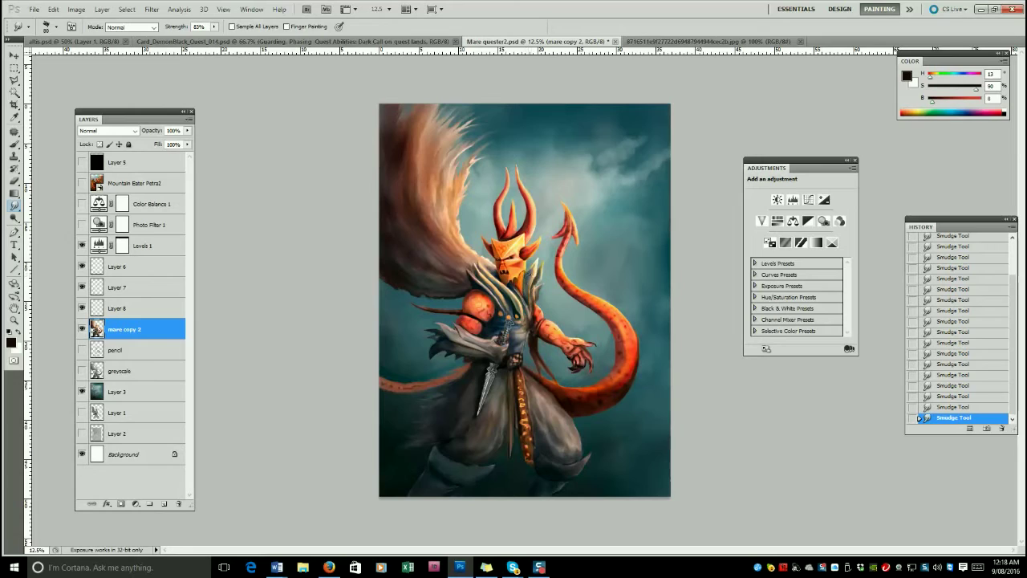
Switch from smudging to the Brush and set its blend mode to Overlay.
key(bracketleft)
key(bracketleft)
key(bracketleft)
key(bracketleft)
key(bracketleft)
key(bracketleft)
click(14, 145)
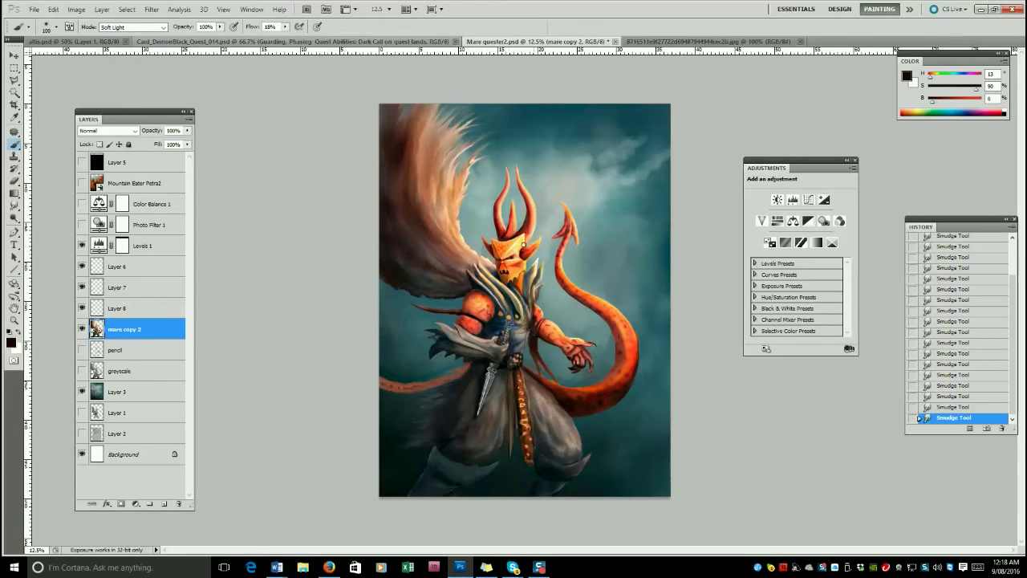
click(131, 26)
click(128, 186)
Create a new layer above mare copy 2 and set its blending mode to Color Dodge.
key(ctrl+shift+n)
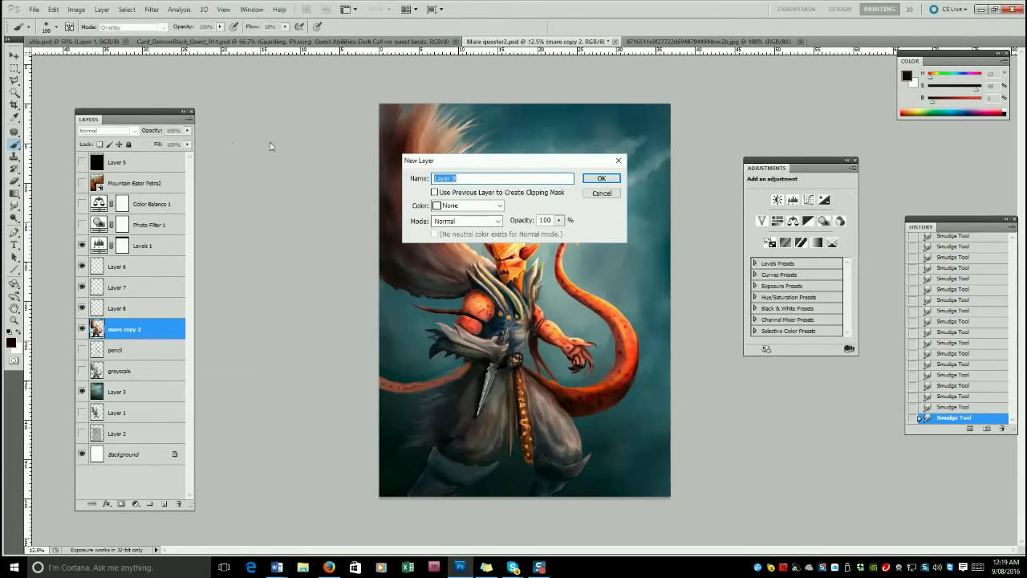
key(Return)
click(108, 130)
click(118, 238)
Pick a bright red and dab a small glow over the demon's eyes on the Color Dodge layer.
click(971, 100)
click(504, 261)
key(ctrl+z)
key(])
key(])
click(505, 261)
click(504, 261)
click(512, 259)
Spread the red glow across the demon's face with a much larger brush.
key(])
key(])
key(])
key(])
key(])
key(])
key(])
key(])
key(])
click(507, 257)
click(511, 336)
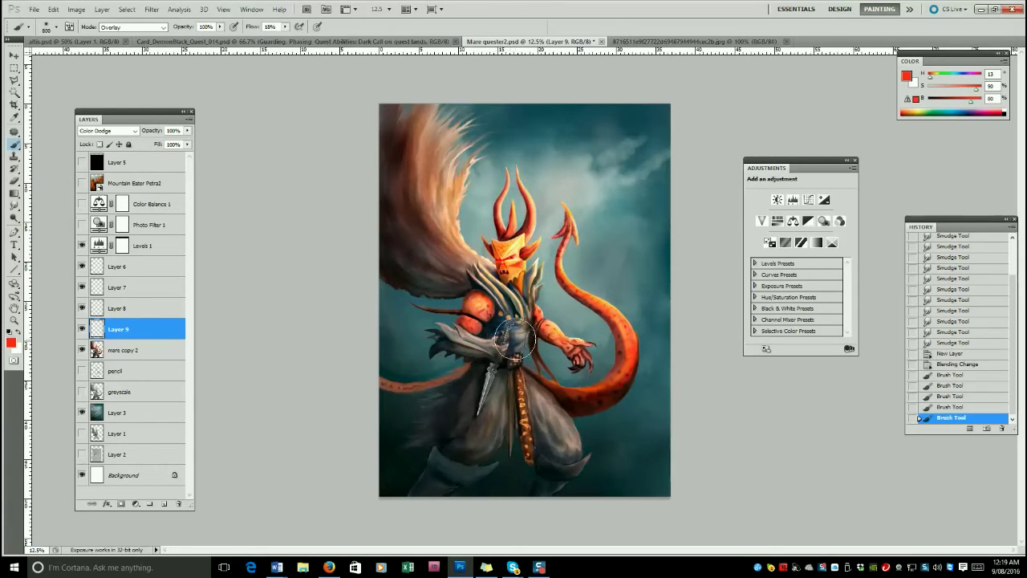
key(ctrl+z)
key(bracketleft)
key(bracketleft)
key(bracketleft)
key(bracketleft)
click(549, 251)
click(591, 345)
click(592, 345)
key(ctrl+alt+z)
key(ctrl+alt+z)
Set the red to full saturation and dab glowing spots from the open hand's fingertips to below it.
click(981, 87)
drag(977, 100, 972, 99)
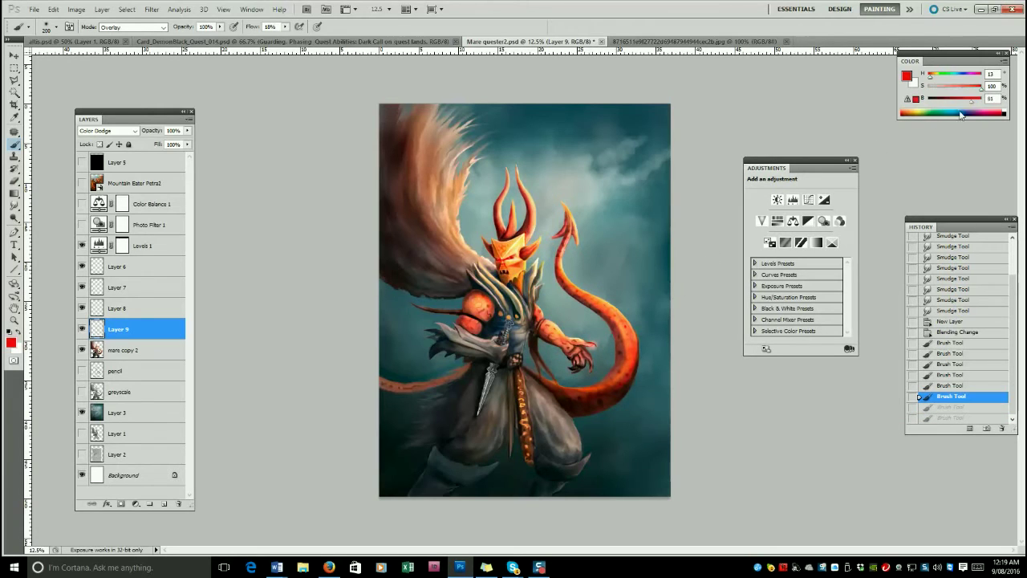
click(601, 347)
click(590, 363)
click(589, 369)
click(584, 374)
Add smaller red glow spots around the palm and fingers of the open hand with a reduced brush.
key(bracketleft)
key(bracketleft)
key(bracketleft)
click(583, 374)
click(573, 371)
click(566, 367)
click(574, 374)
click(573, 373)
click(566, 371)
click(563, 369)
click(584, 373)
click(591, 369)
click(595, 349)
click(599, 346)
key(bracketleft)
key(bracketleft)
key(bracketleft)
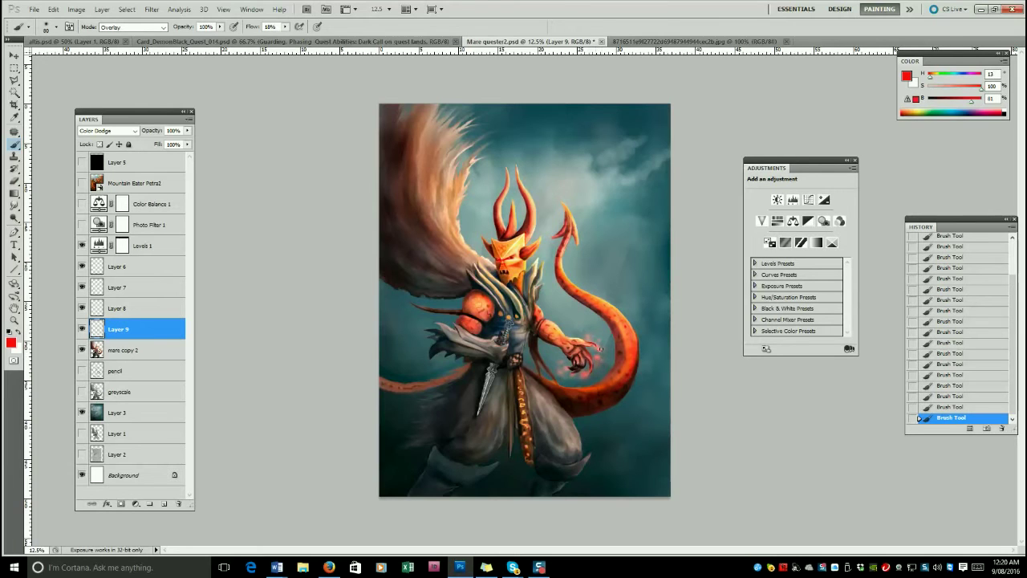
Apply a Levels adjustment to the background on Layer 3 and brush a touch of red beneath the open hand.
click(111, 413)
click(76, 9)
mouse_move(88, 42)
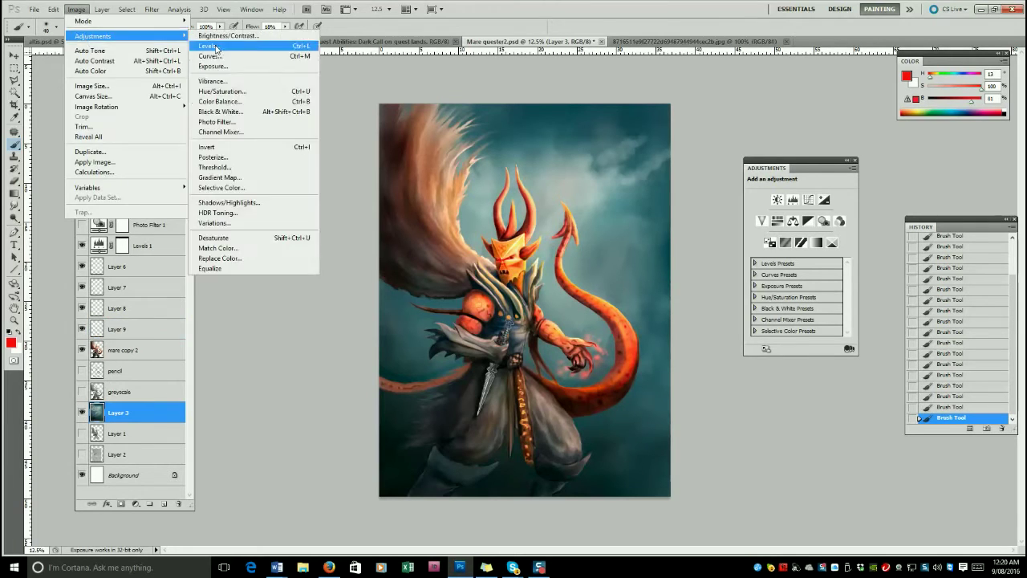
click(213, 53)
mouse_move(21, 174)
mouse_down()
mouse_move(33, 175)
mouse_move(22, 176)
mouse_up()
click(196, 74)
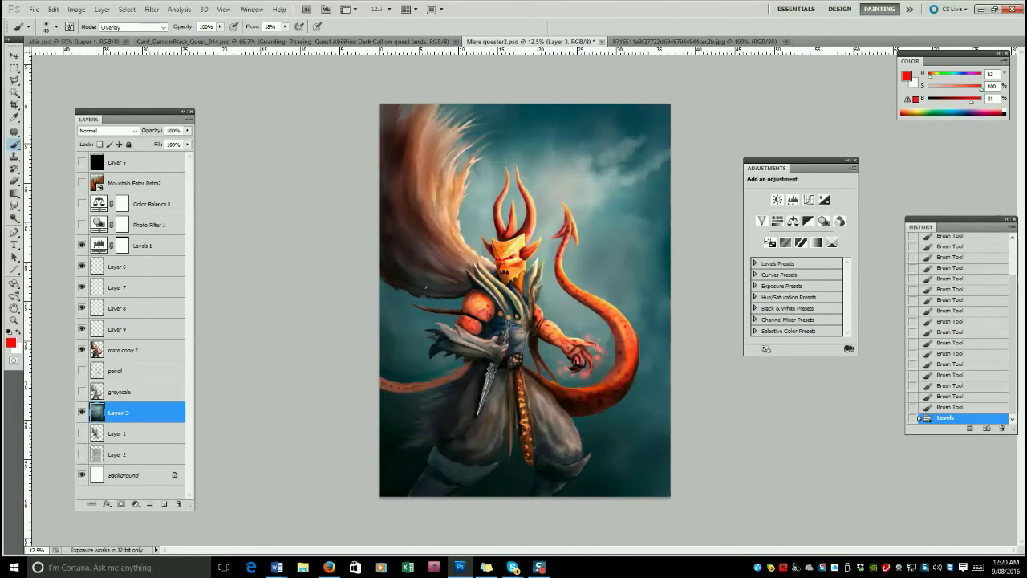
drag(587, 374, 584, 375)
drag(584, 374, 581, 374)
Erase the red glow from the demon's face on the Color Dodge layer.
click(123, 326)
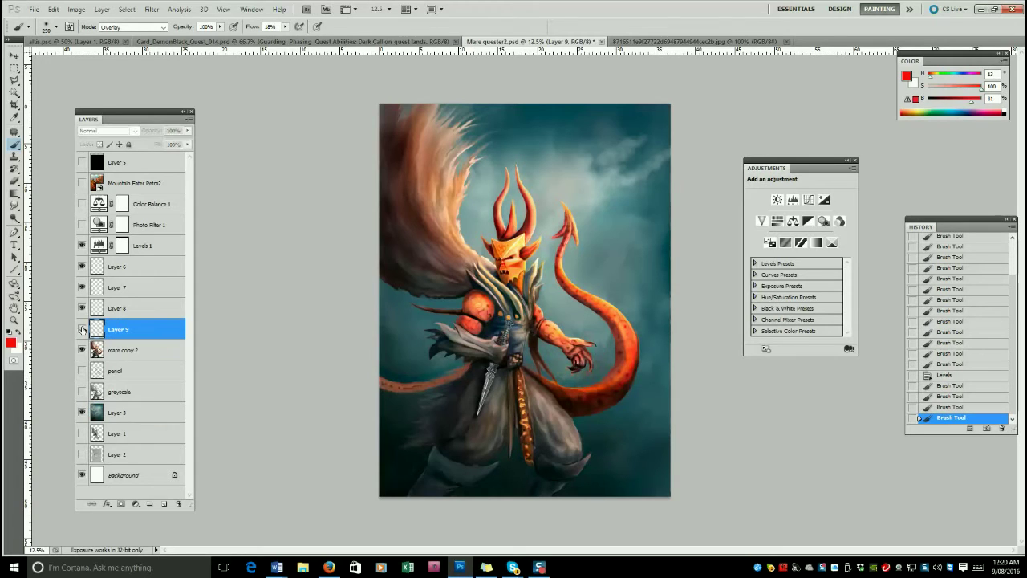
click(14, 182)
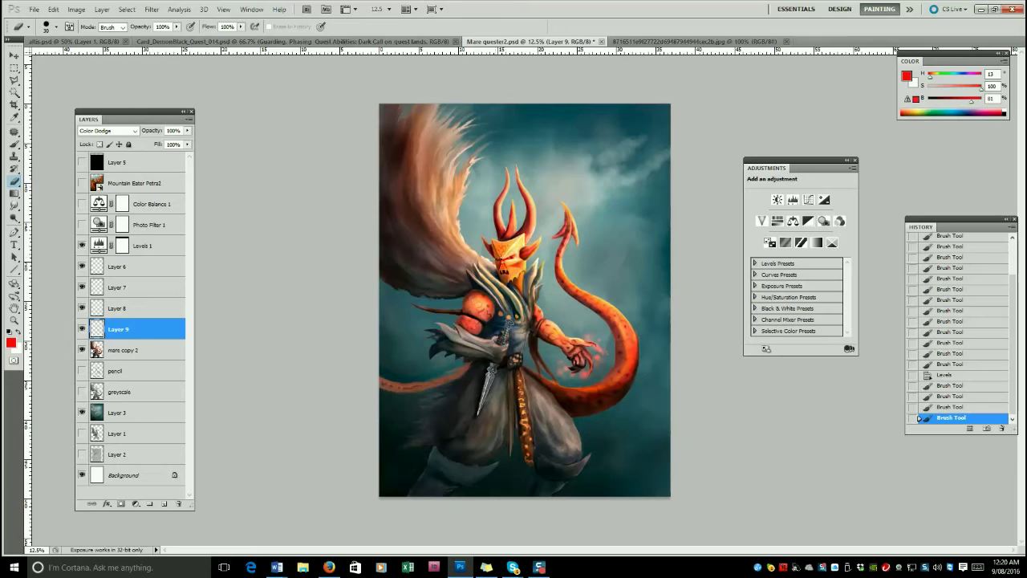
drag(515, 256, 517, 256)
click(511, 262)
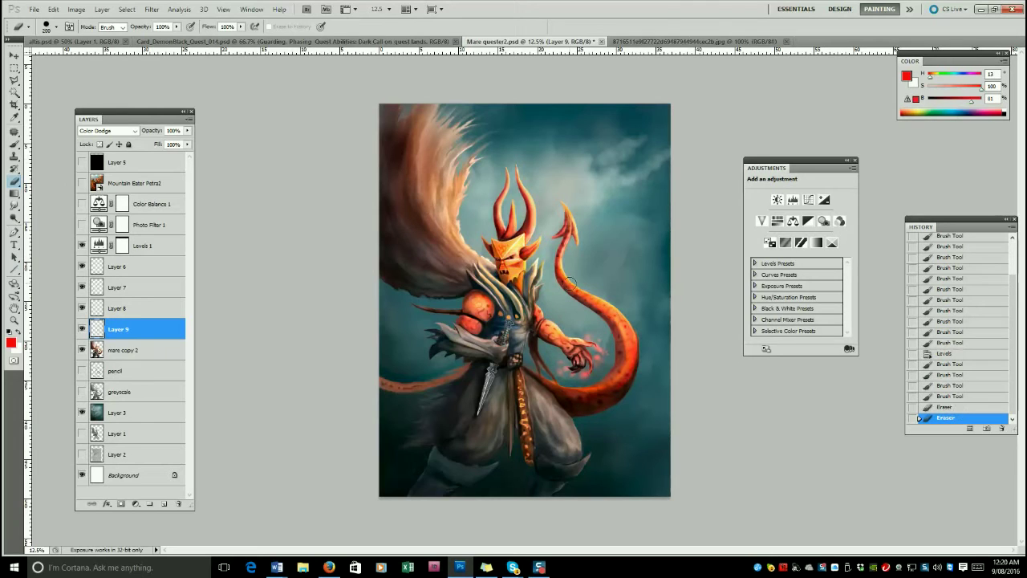
Erase parts of the red glow around the open hand's fingers with a smaller eraser to break it up.
drag(590, 343, 592, 349)
click(592, 346)
key(bracketleft)
key(bracketleft)
key(bracketleft)
key(bracketleft)
key(bracketleft)
click(606, 346)
click(568, 364)
click(567, 365)
click(568, 371)
click(575, 374)
click(589, 374)
click(598, 365)
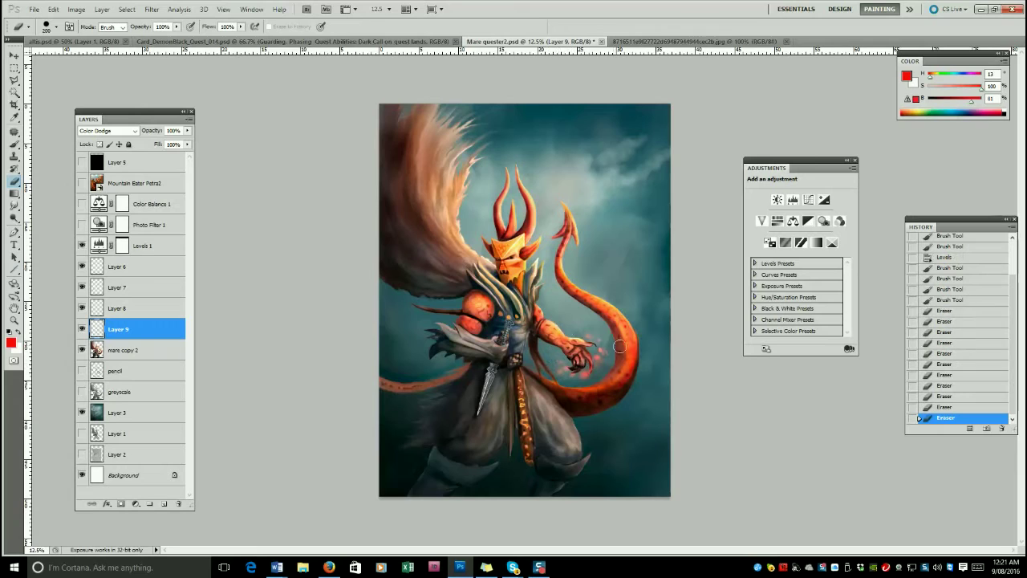
Brush red glow over the palm and fingers of the open hand with a small brush.
click(14, 145)
key(bracketleft)
drag(572, 366, 587, 357)
click(577, 353)
click(588, 345)
Dot small red sparks in the air above the open hand.
click(588, 335)
click(589, 334)
click(588, 324)
click(590, 325)
click(591, 323)
click(590, 322)
click(592, 322)
click(592, 321)
click(597, 330)
Build up the glow beyond and beneath the fingers with a larger brush and a slightly more orange red.
click(604, 344)
click(605, 351)
click(602, 354)
click(597, 363)
click(589, 374)
key(bracketright)
key(bracketright)
click(567, 375)
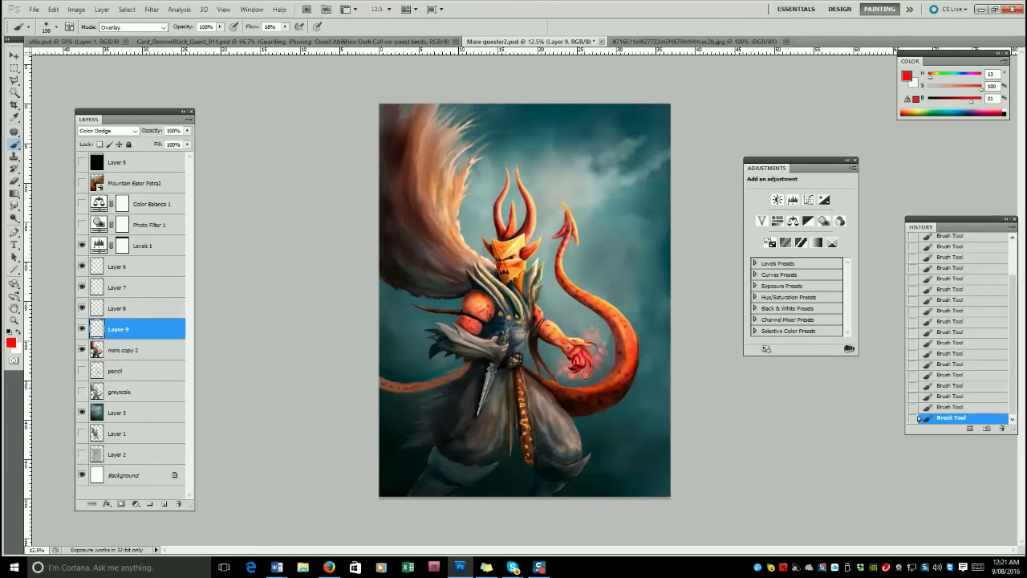
click(970, 111)
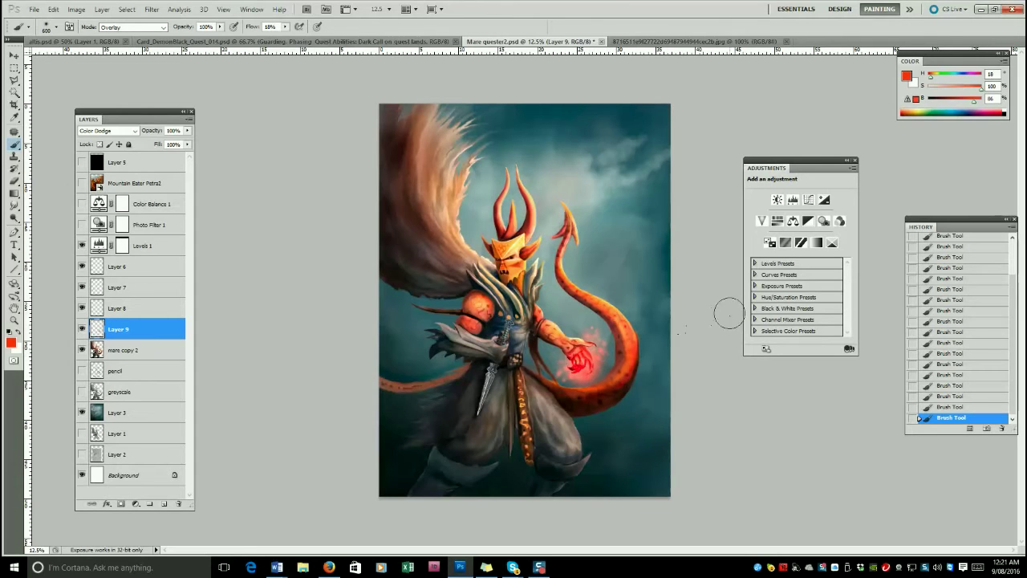
Erase the whole glow around the open hand with a large eraser and dab a small red spot at its fingertip.
click(14, 182)
drag(558, 373, 608, 345)
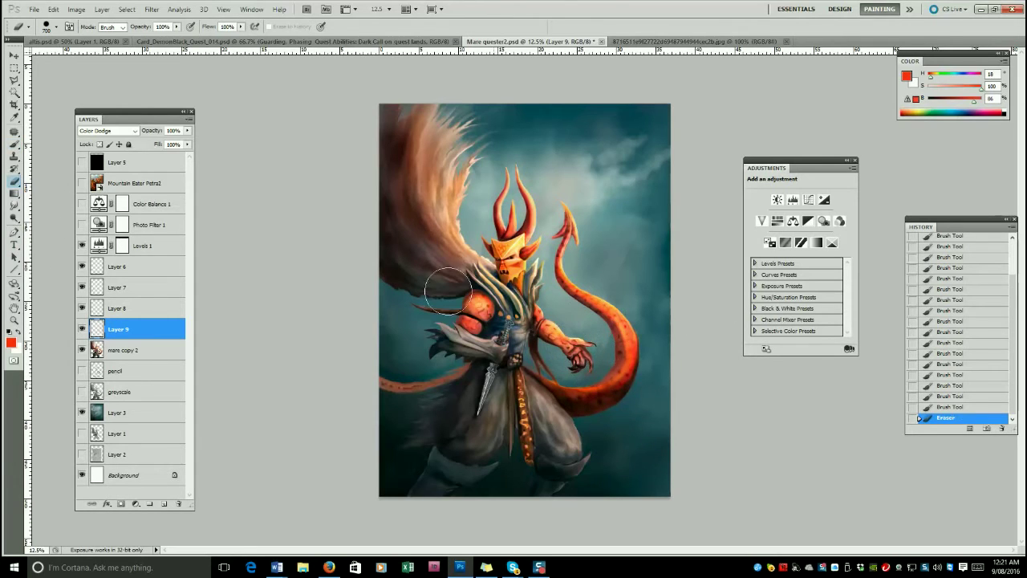
key(b)
click(603, 346)
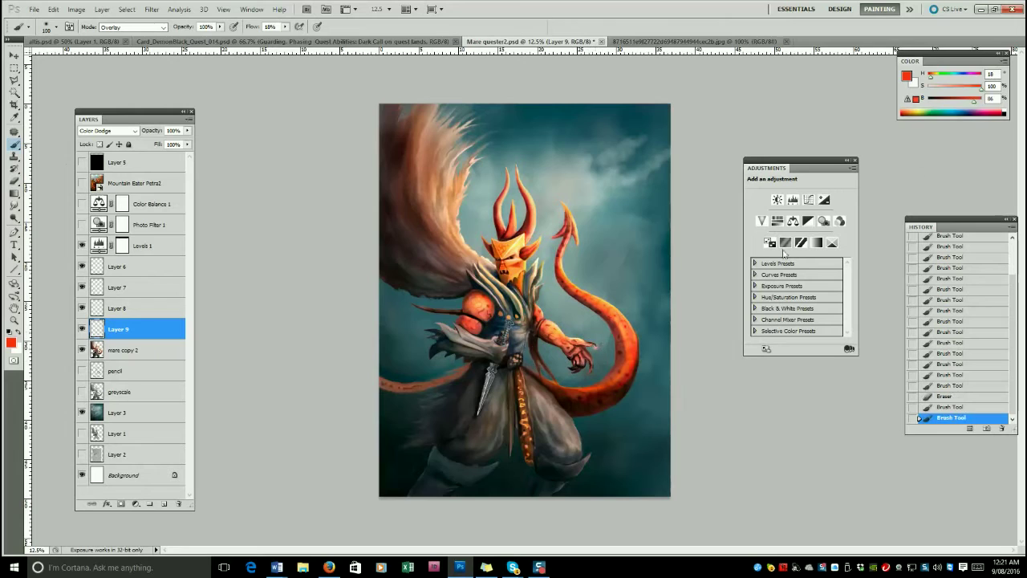
Darken the Layer 3 background between the open hand and the tail with sampled dark teal and a very large brush.
click(128, 413)
alt+click(612, 415)
key(])
key(])
key(])
key(])
key(])
key(])
key(])
key(])
key(])
key(])
key(])
mouse_move(577, 386)
mouse_down()
mouse_move(598, 301)
mouse_move(559, 319)
mouse_up()
Darken the background's lower-left area and bottom edge around the legs with the same dark teal.
key(])
key(])
mouse_move(452, 367)
mouse_down()
mouse_move(415, 471)
mouse_move(352, 502)
mouse_up()
drag(533, 495, 423, 541)
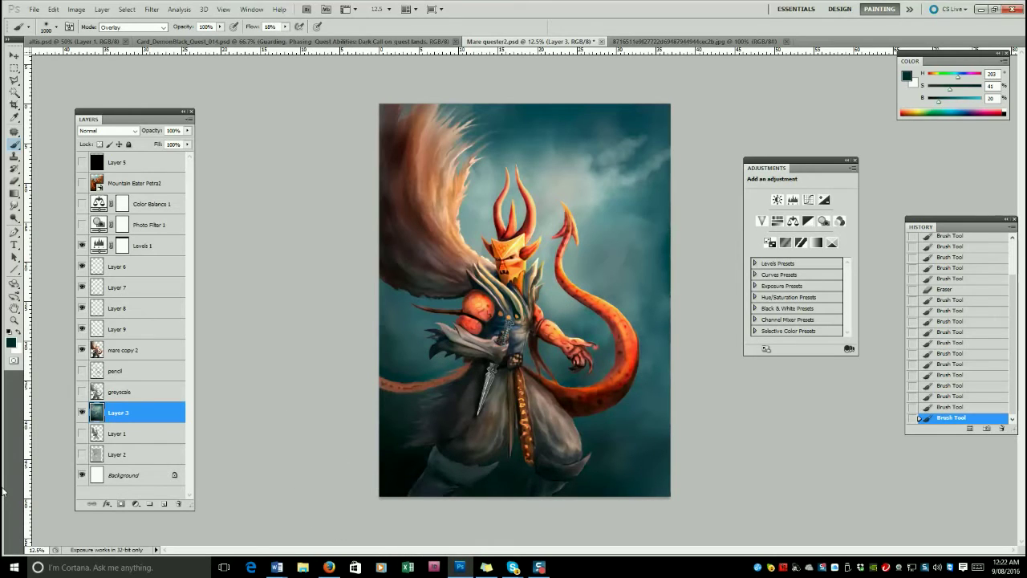
Check Layer 9's effect by toggling its visibility and rename the layer "dodge".
click(105, 334)
click(83, 330)
click(83, 330)
double_click(102, 328)
key(Escape)
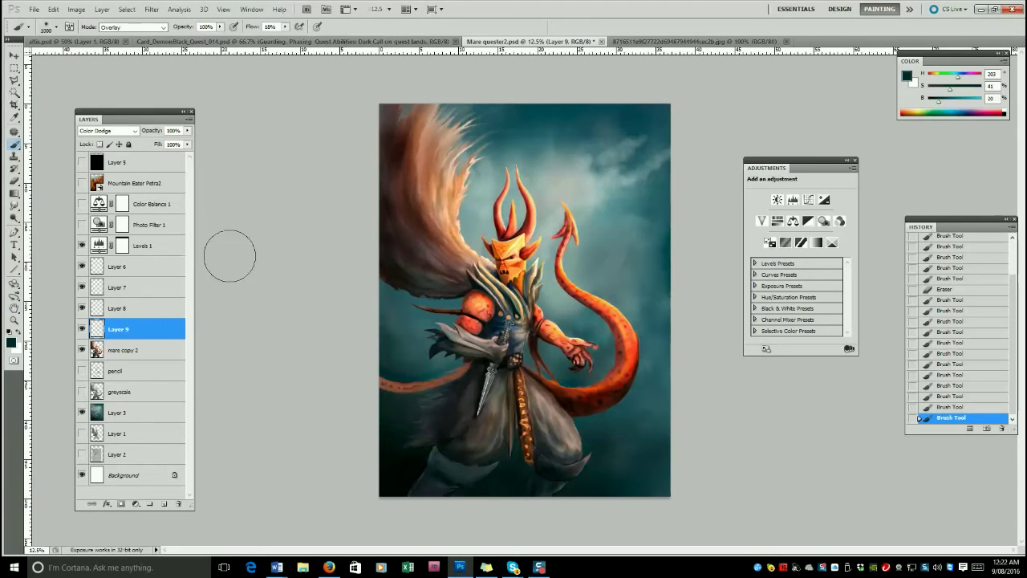
text(dodge)
key(Return)
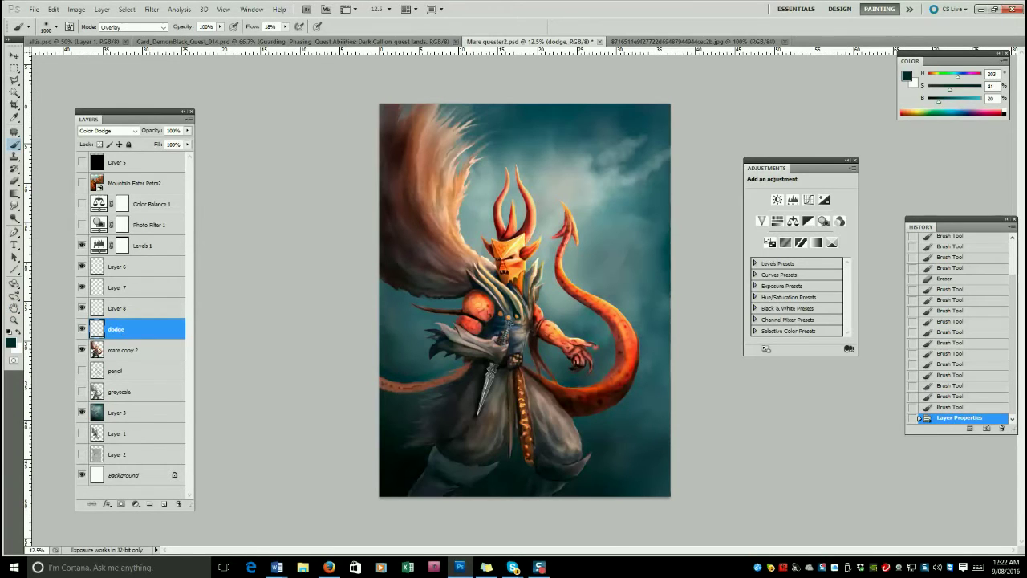
Smudge the trouser folds beside the hanging belt, just below the tail's base, on mare copy 2.
key(alt+Tab)
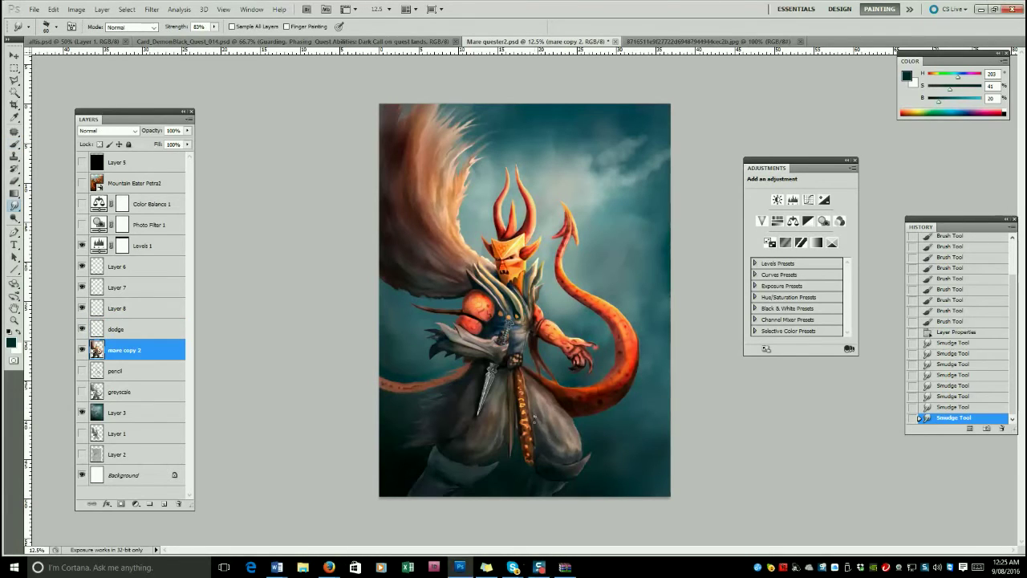
drag(547, 411, 548, 399)
drag(543, 391, 547, 398)
drag(542, 390, 546, 398)
drag(542, 390, 545, 398)
drag(541, 390, 541, 388)
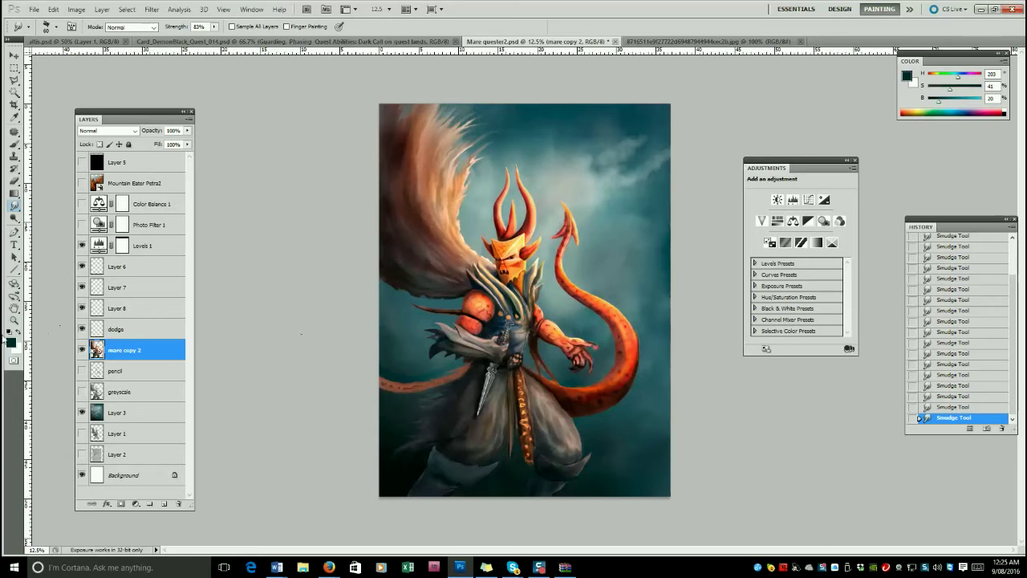
Zoom in on the open hand to 33.3% and switch to the Brush.
click(14, 320)
click(520, 277)
click(329, 568)
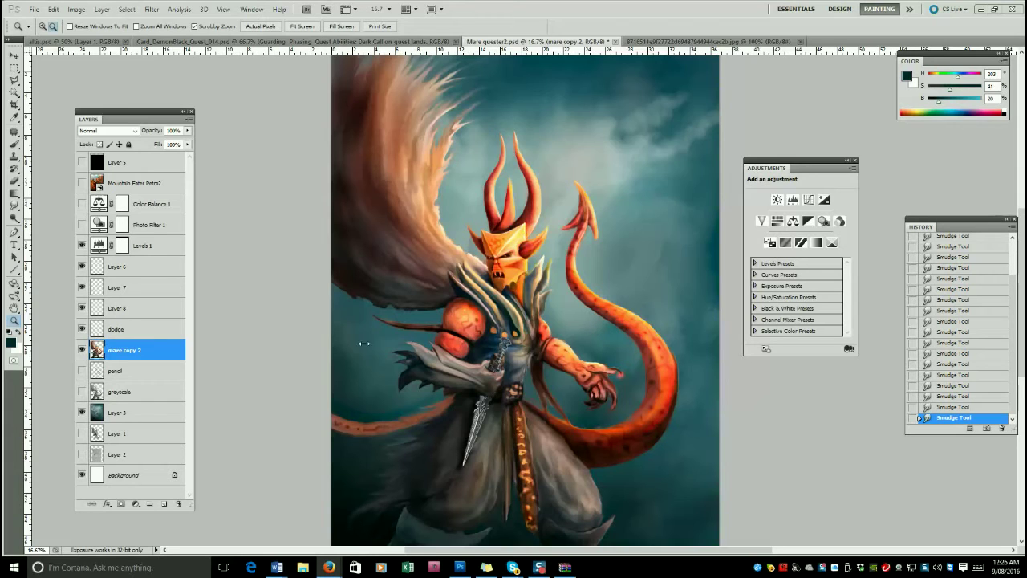
click(607, 356)
click(607, 357)
key(r)
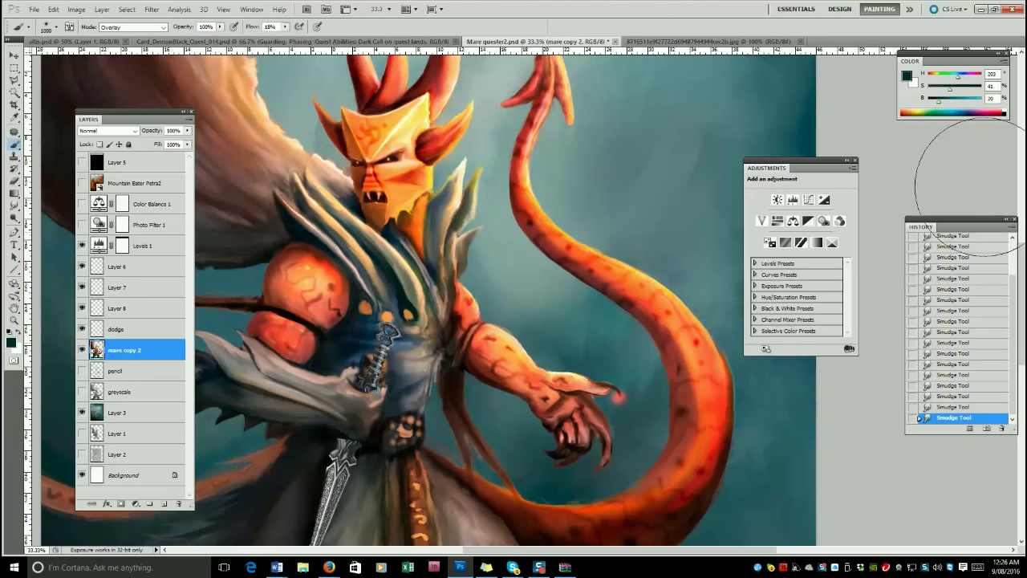
Close the Adjustments and History panels and move the Color panel clear of the artwork.
click(855, 160)
click(1014, 220)
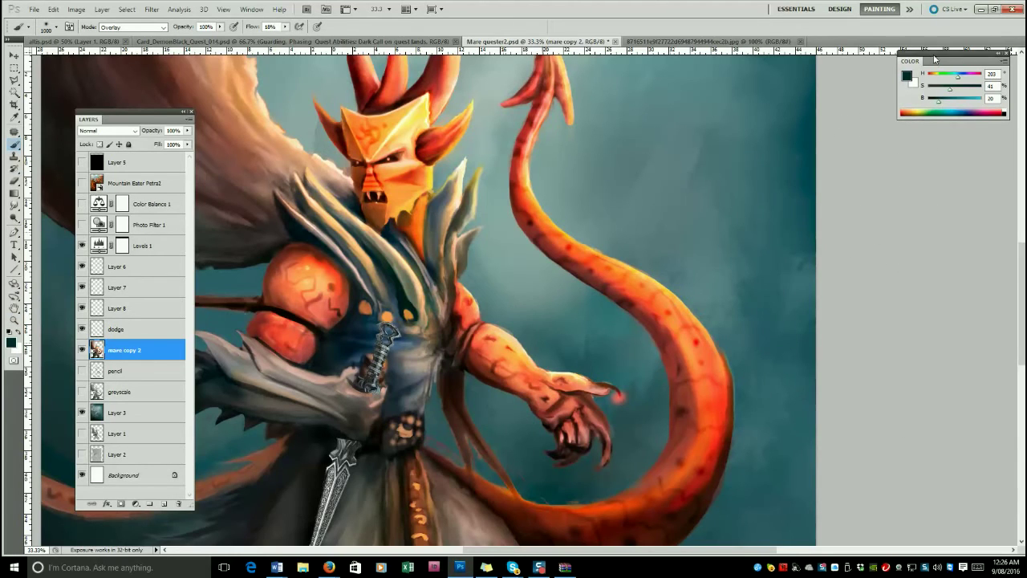
drag(966, 53, 937, 40)
Shrink the brush to 15 px, sample dark red from the tail, and paint along the tail's edge below its tip.
key(bracketleft)
key(bracketleft)
key(bracketleft)
key(bracketleft)
key(bracketleft)
key(bracketleft)
key(bracketleft)
key(bracketleft)
key(bracketleft)
key(bracketleft)
key(bracketleft)
key(bracketleft)
key(bracketleft)
key(bracketleft)
key(bracketleft)
key(bracketleft)
key(bracketleft)
key(bracketleft)
key(bracketleft)
key(bracketleft)
key(bracketleft)
key(bracketleft)
key(bracketleft)
key(bracketleft)
alt+click(515, 186)
drag(513, 149, 511, 170)
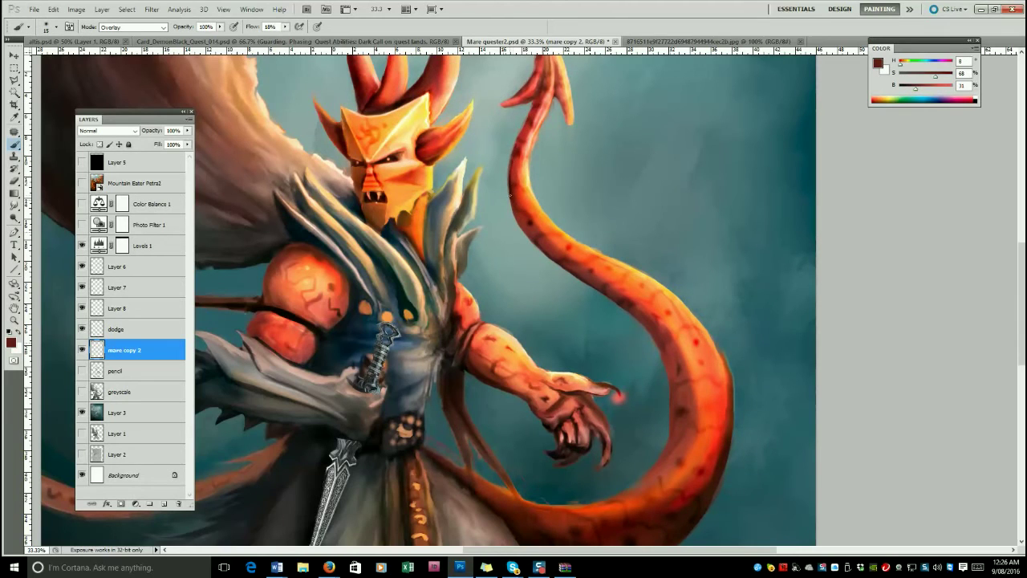
Sample the tail and background colours and clean up the tail's upper outer edge with a 45 px eraser.
alt+click(522, 226)
alt+click(554, 487)
key(e)
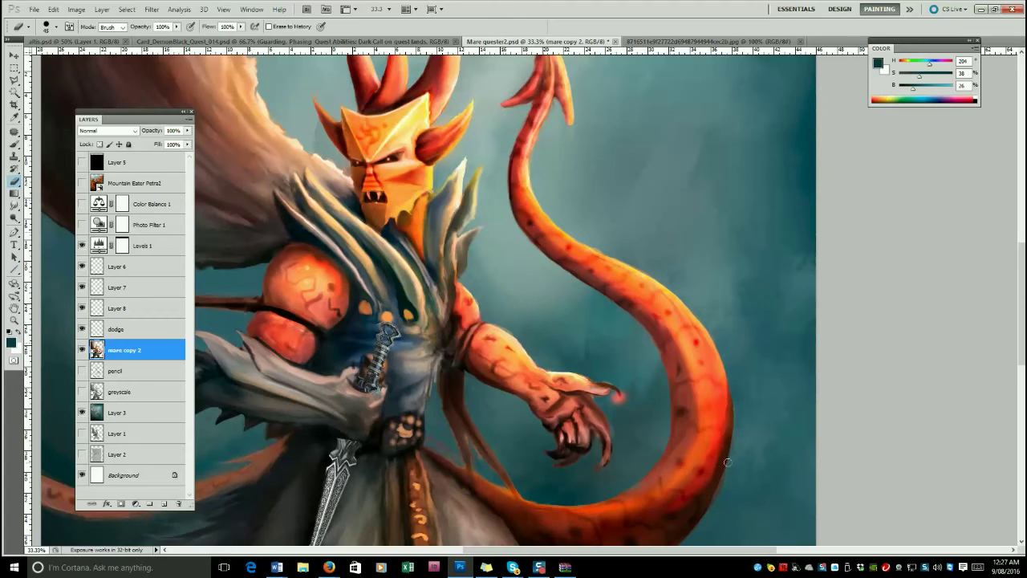
drag(581, 233, 605, 250)
Show the Brush panel, resize it, and park it beside the canvas below the Color panel.
key(F5)
drag(915, 194, 626, 106)
drag(893, 473, 743, 350)
mouse_move(613, 108)
mouse_down()
mouse_move(883, 151)
mouse_move(879, 144)
mouse_up()
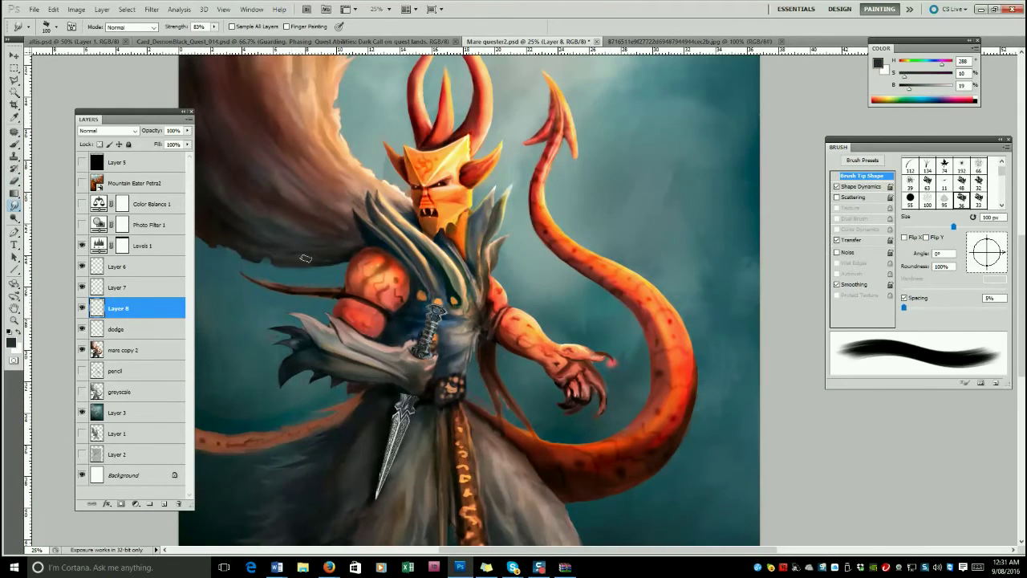
Switch from Layer 8 to the mare copy 2 layer and set up a 60 px Smudge tool for the cape's lower edge.
key(bracketleft)
key(bracketleft)
key(bracketleft)
key(bracketleft)
click(126, 9)
click(254, 215)
click(13, 182)
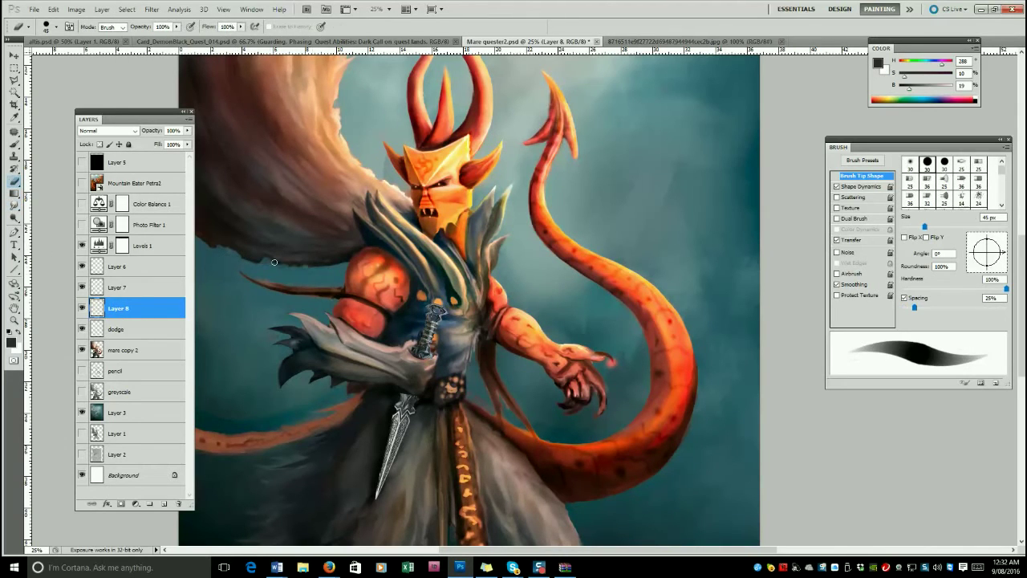
click(124, 348)
click(13, 207)
key(period)
key(period)
key(period)
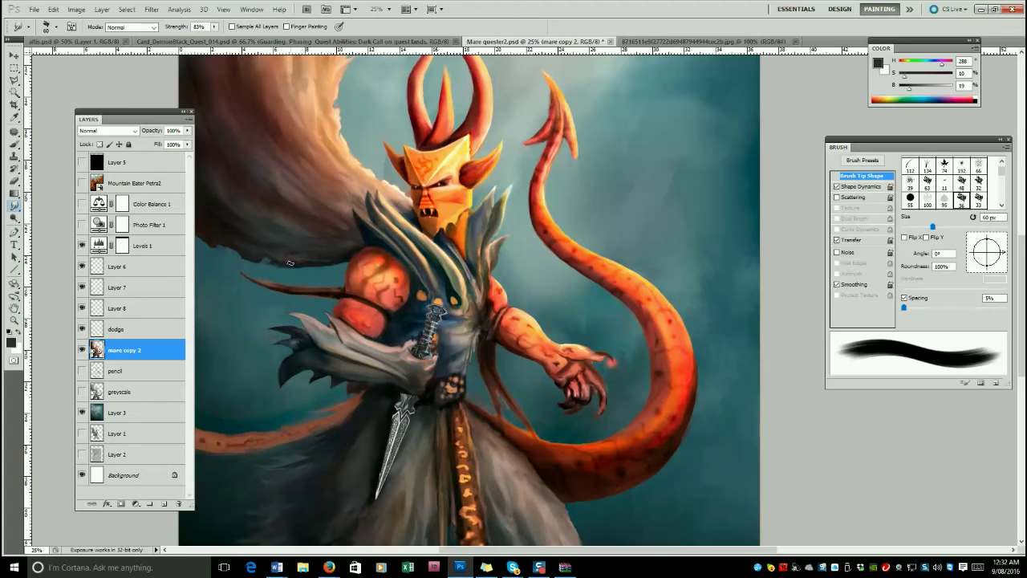
Select Layer 3 and sample the grey-teal background between the cape and the horns for the Brush tool.
key(alt+bracketleft)
key(alt+bracketleft)
key(alt+bracketleft)
key(b)
alt+click(387, 165)
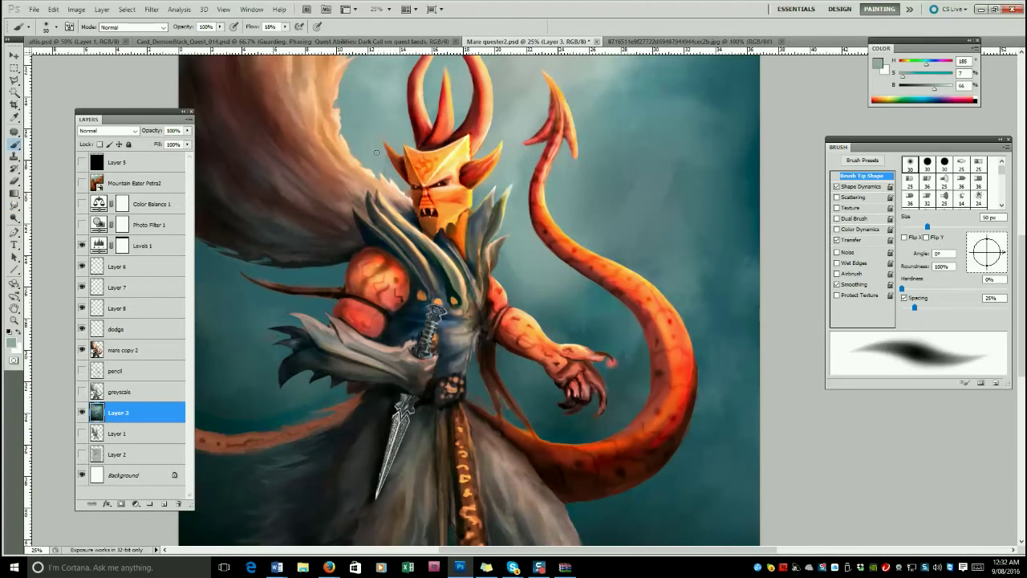
Sample the light grey beside the horns, brighten it, and paint a soft background highlight with a 200 px brush.
key(bracketright)
key(bracketright)
key(bracketright)
key(bracketright)
key(bracketright)
key(bracketright)
key(bracketright)
key(bracketright)
alt+click(527, 116)
alt+click(523, 121)
key(bracketleft)
key(bracketleft)
key(bracketleft)
key(bracketleft)
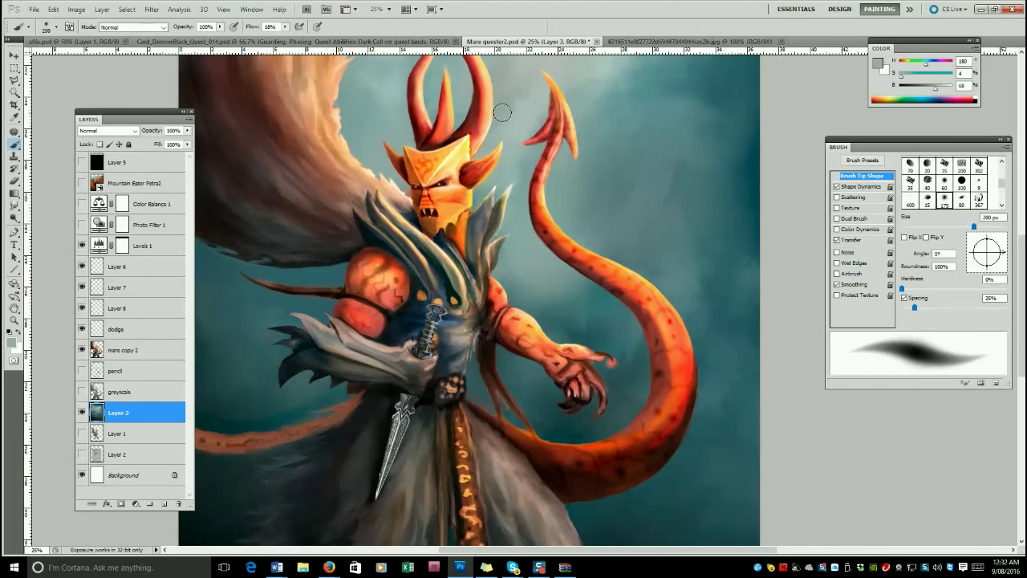
drag(936, 88, 942, 88)
mouse_move(502, 116)
mouse_down()
mouse_move(505, 125)
mouse_move(509, 117)
mouse_up()
Raise the colour's brightness to 87% and paint diagonal light rays behind the tail tip with a 200 px brush.
key(bracketleft)
key(bracketleft)
key(bracketleft)
key(bracketleft)
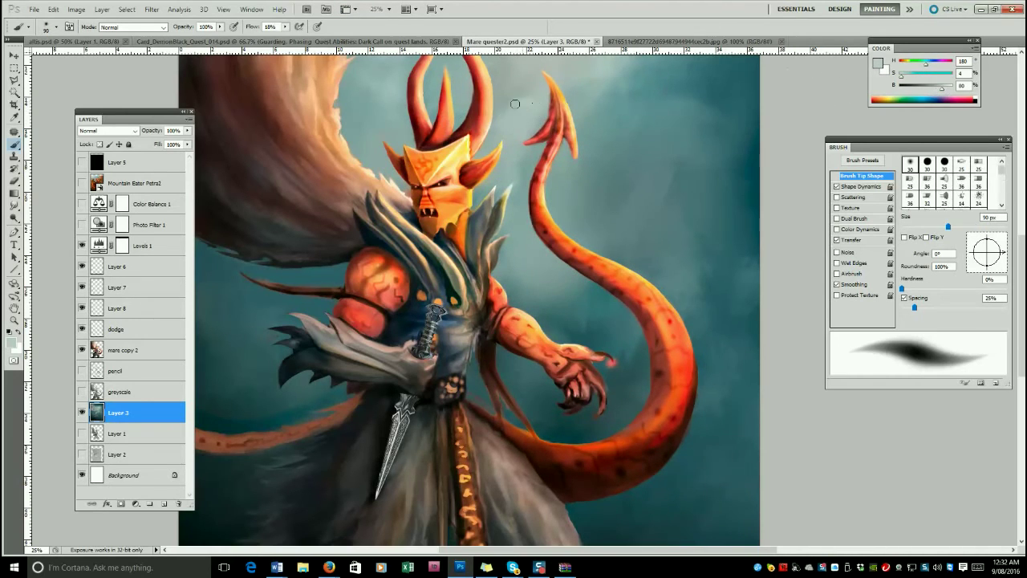
click(945, 88)
key(bracketright)
key(bracketright)
key(bracketright)
key(bracketright)
key(bracketright)
key(bracketright)
key(bracketright)
key(bracketright)
key(bracketleft)
key(bracketleft)
key(bracketleft)
key(bracketleft)
key(bracketleft)
drag(644, 73, 586, 130)
drag(617, 96, 589, 159)
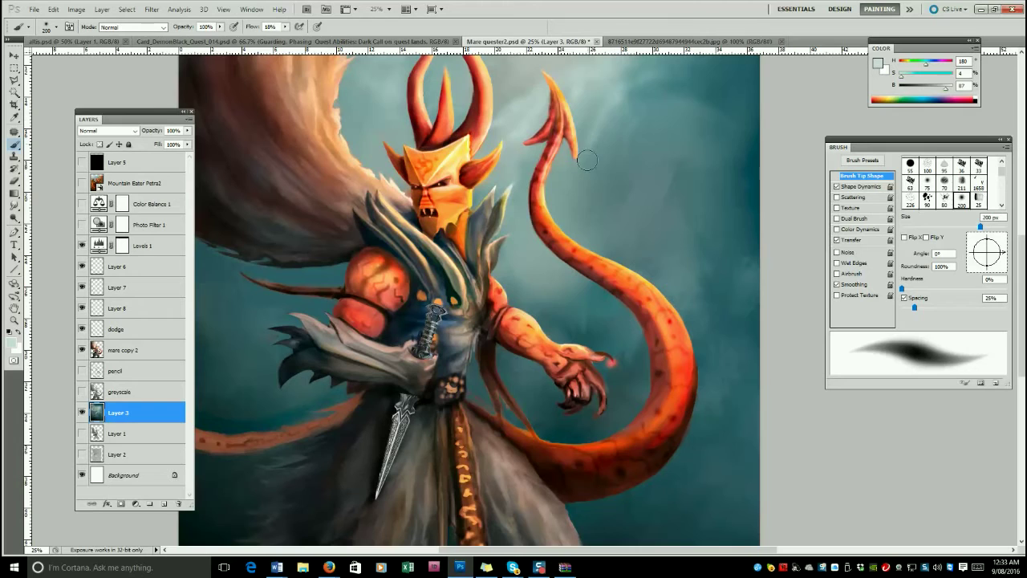
Brush soft pale clouds into the sky around the horns on Layer 3 using large brush sizes of 300 to 600 px.
key(bracketright)
key(bracketright)
key(bracketright)
key(bracketright)
key(bracketright)
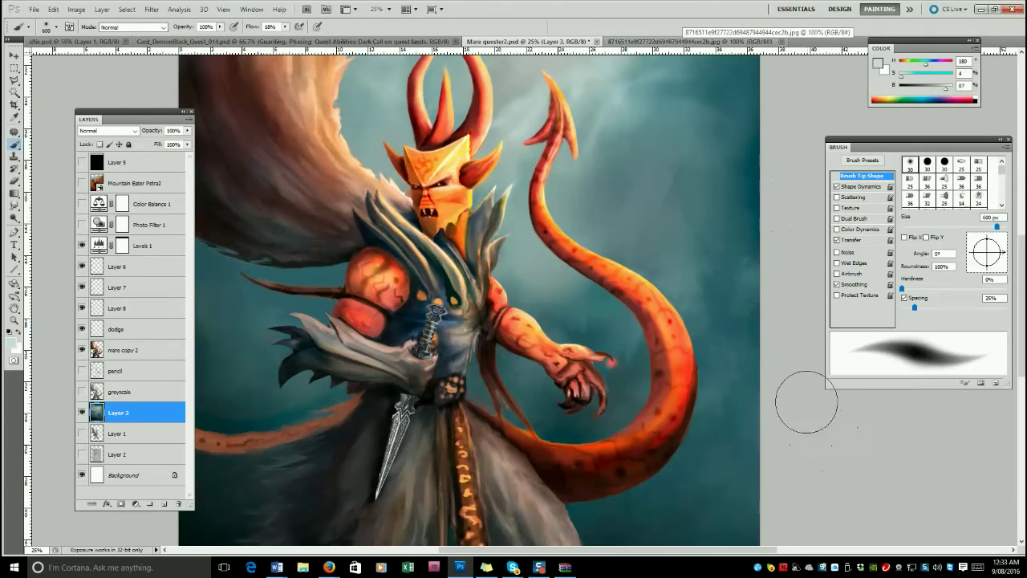
scroll(746, 272, up, 3)
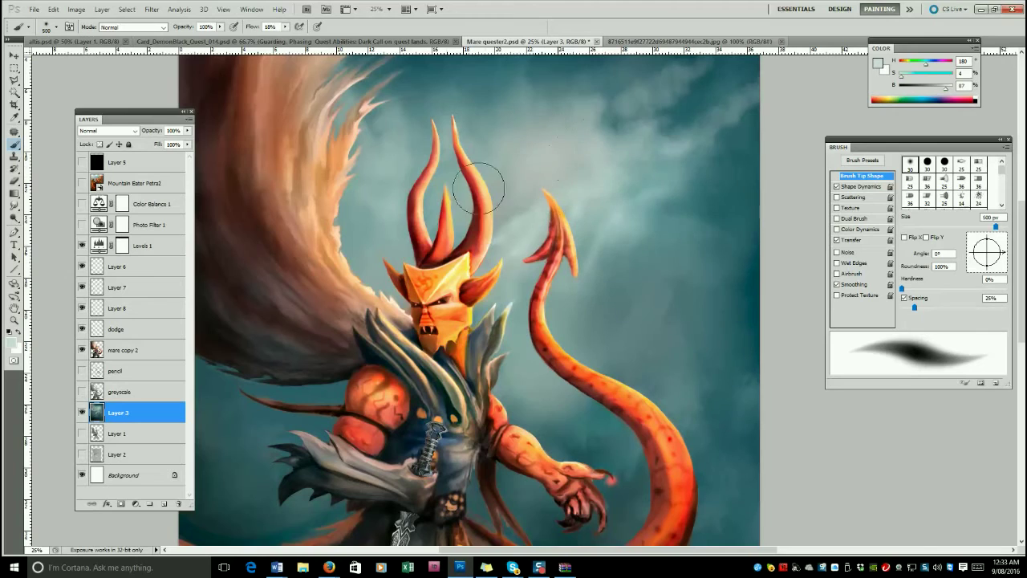
key(bracketleft)
key(bracketleft)
key(bracketleft)
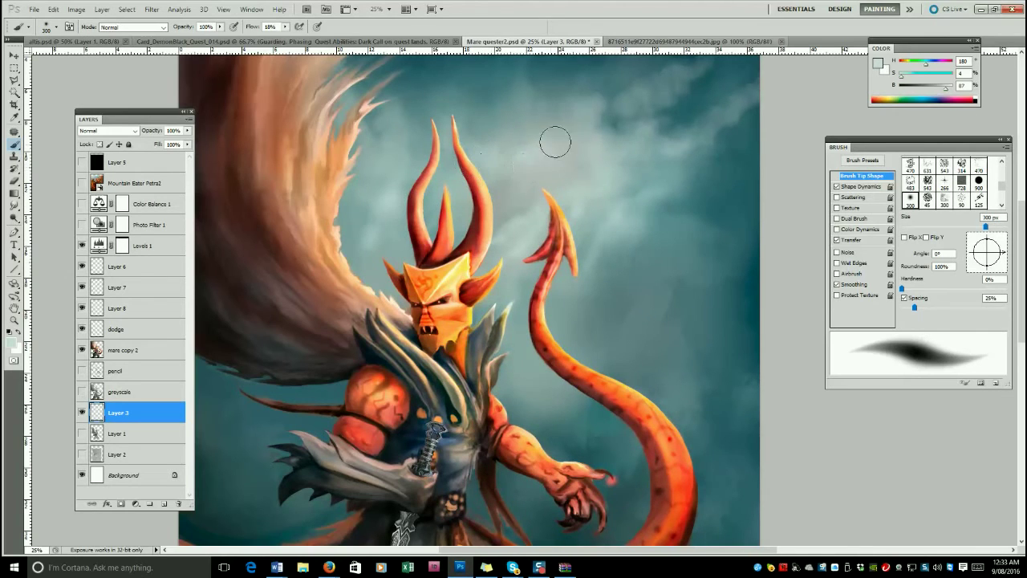
key(comma)
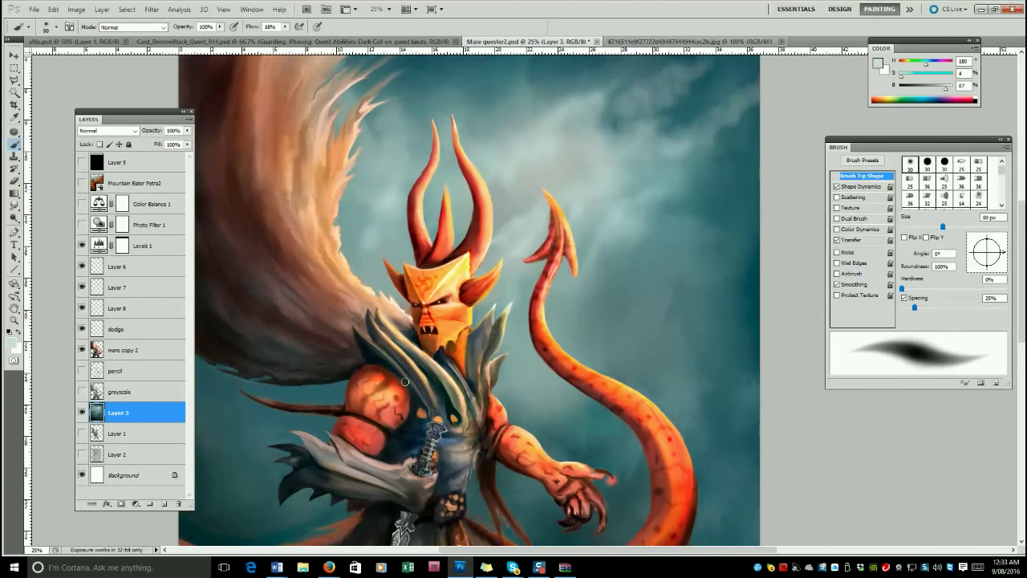
On the mare copy 2 layer, shade the tail's inner curve with dark red sampled from it, undoing the last stroke.
alt+click(531, 321)
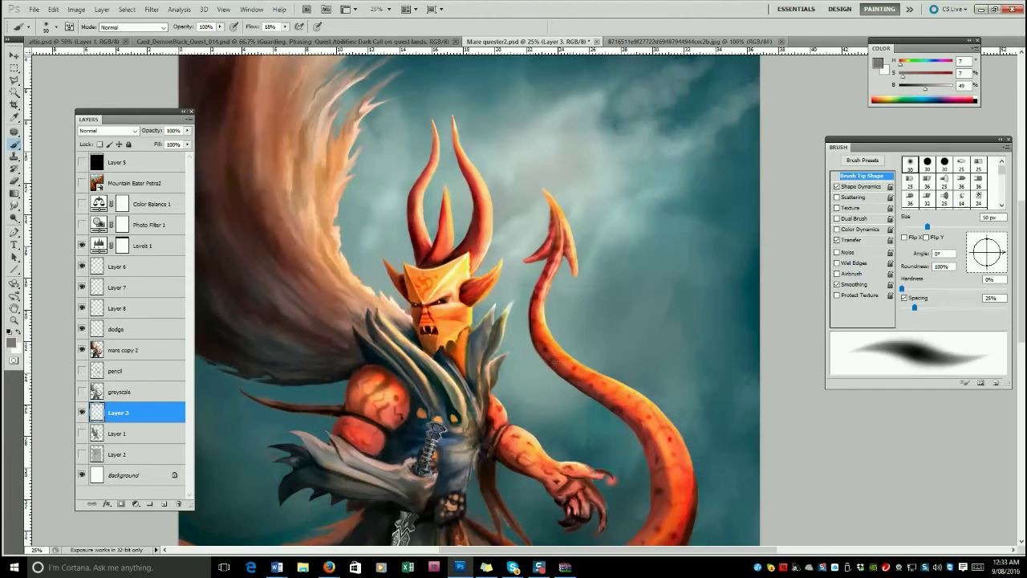
click(144, 351)
key(ctrl+z)
alt+click(534, 321)
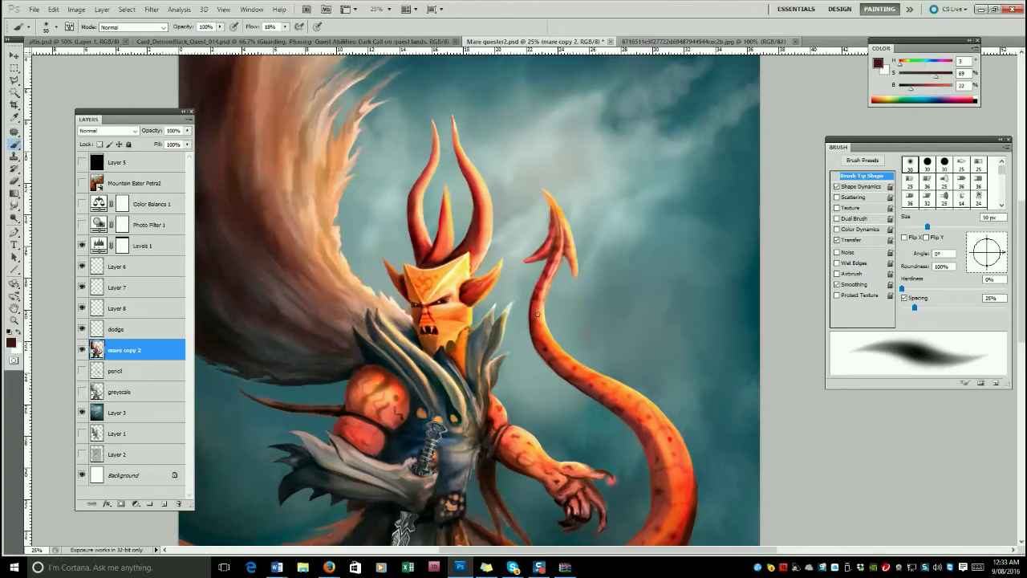
key([)
drag(538, 354, 530, 316)
drag(578, 388, 565, 373)
key(ctrl+z)
Sample brown from the cape and paint over its edge beside the head, enlarging the brush to 150 px.
alt+click(338, 302)
key(])
key(])
key(])
key(])
key(])
key(])
drag(352, 279, 371, 295)
key(bracketright)
key(bracketright)
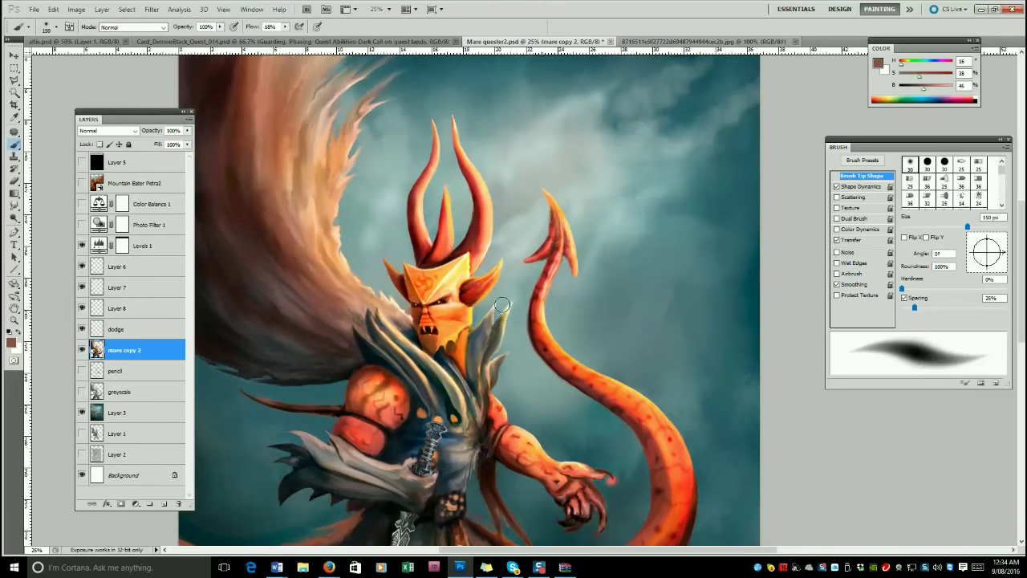
Sample dark blue from the collar, darken it to 11% brightness, and deepen the collar folds with a 45 px brush.
alt+click(433, 373)
key(bracketleft)
key(bracketleft)
key(bracketleft)
key(bracketleft)
key(bracketleft)
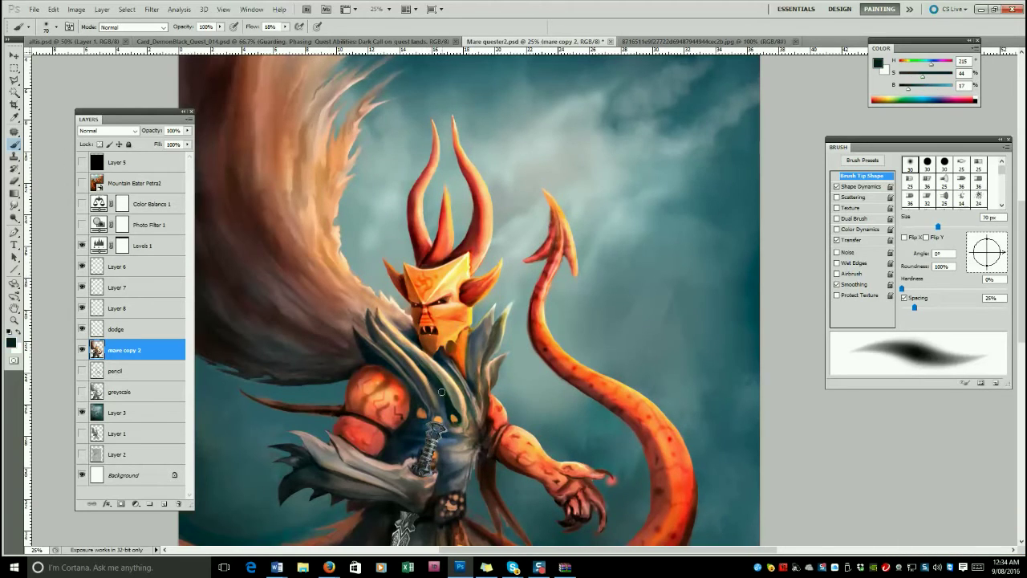
key(F10)
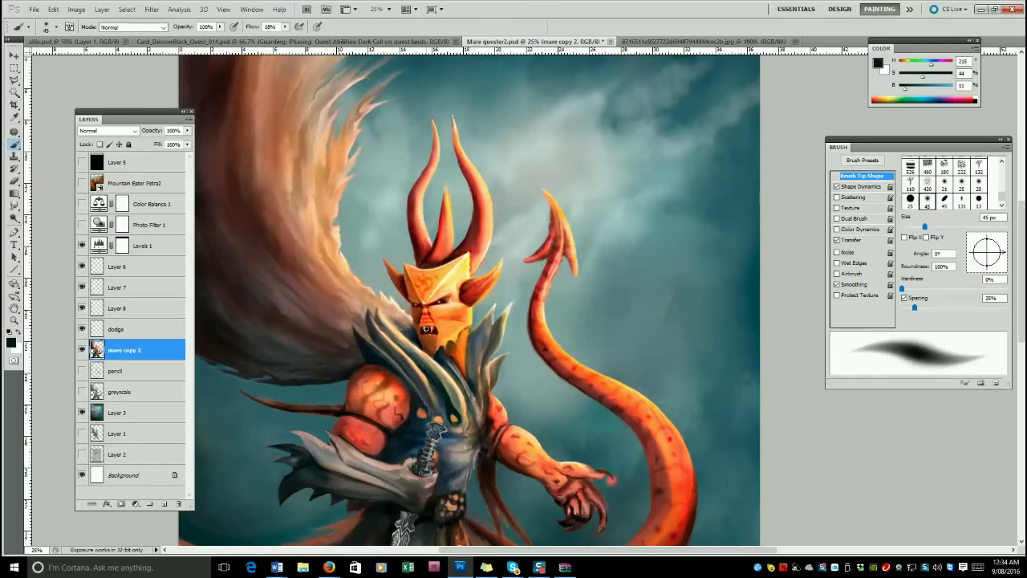
drag(372, 336, 379, 344)
Shade the lower collar and chest with the dark blue using a 150 px brush.
key(bracketright)
key(bracketright)
key(bracketright)
key(bracketright)
key(bracketright)
key(bracketright)
key(bracketright)
key(bracketright)
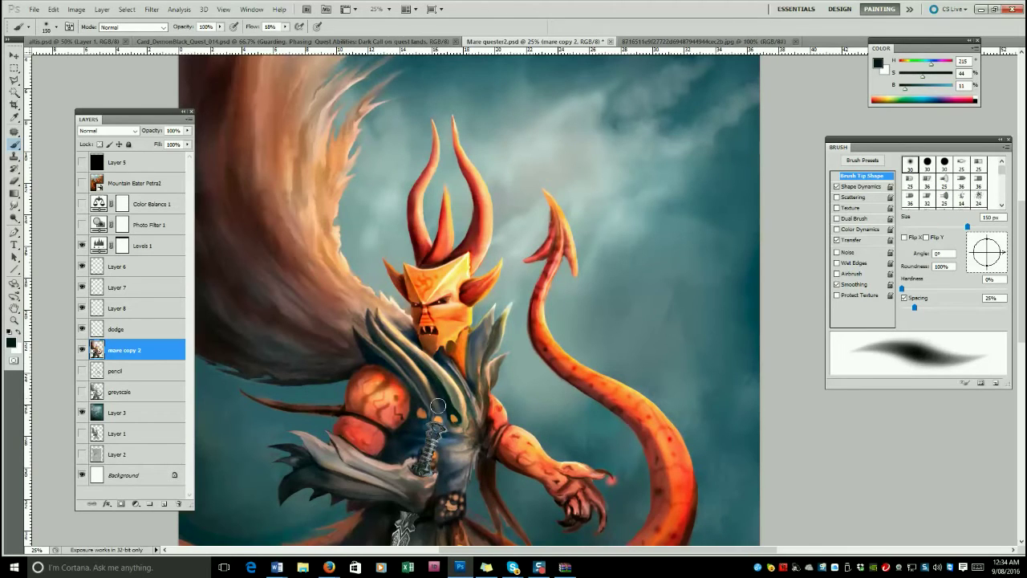
drag(442, 409, 461, 387)
Reduce the brush to 40 px and sample orange-brown from the neck below the face.
key(bracketleft)
key(bracketleft)
key(bracketleft)
key(bracketleft)
key(bracketleft)
key(bracketleft)
key(bracketleft)
key(bracketleft)
alt+click(445, 354)
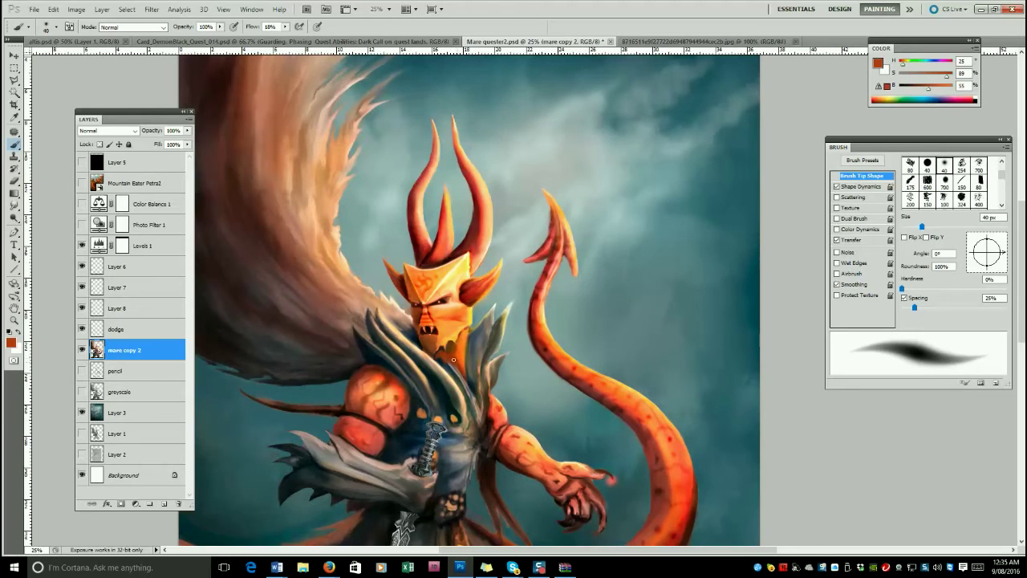
Sample yellow from the face's outer edge and paint along the cheek with a slightly larger brush.
alt+click(470, 324)
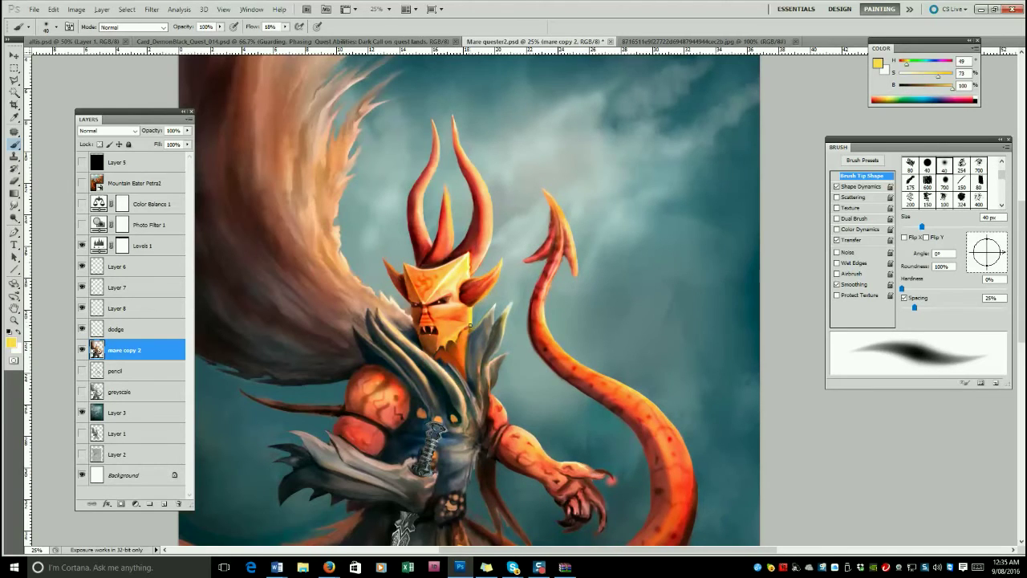
alt+click(467, 322)
key(bracketright)
key(bracketright)
key(bracketright)
drag(467, 327, 468, 315)
Sample red-orange from the figure and touch up its painted edges with a 25 px brush.
key(bracketleft)
key(bracketleft)
key(bracketleft)
key(bracketleft)
key(bracketleft)
key(bracketleft)
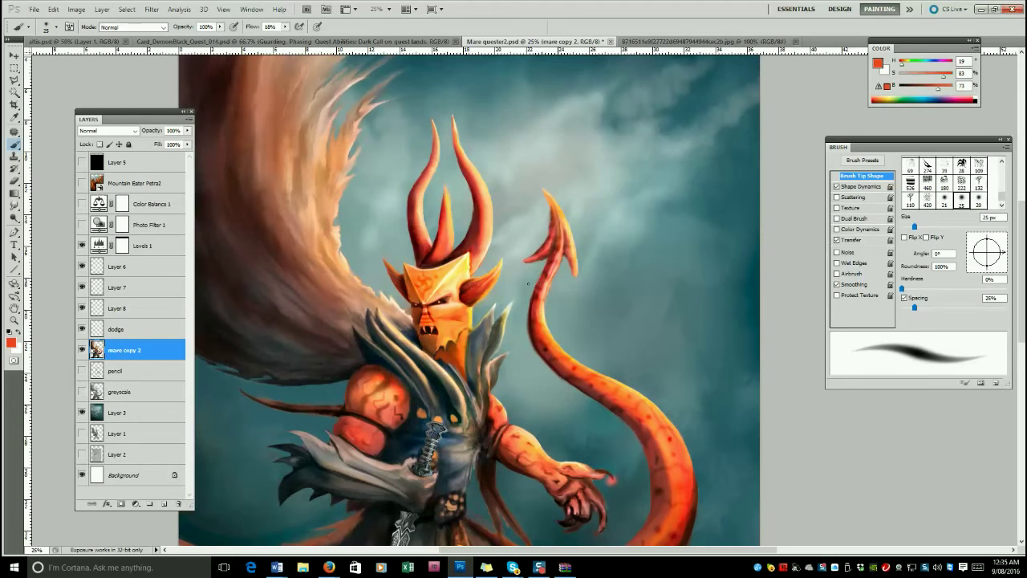
Desaturate the orange marking on the character's forehead with the Sponge tool.
click(14, 194)
click(14, 206)
click(15, 219)
click(50, 239)
key(bracketleft)
key(bracketleft)
key(bracketleft)
key(bracketleft)
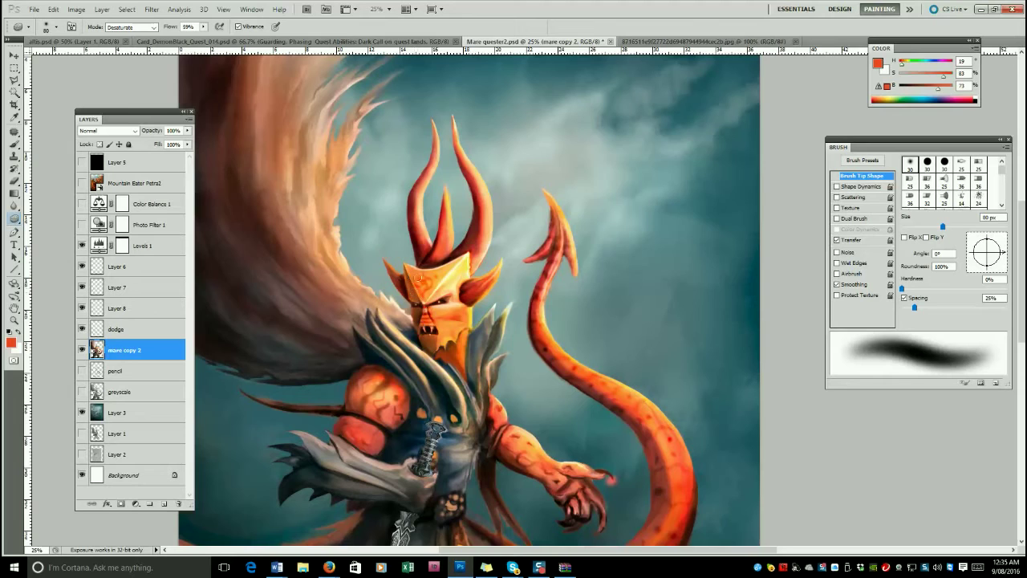
key(bracketright)
key(bracketright)
key(bracketright)
mouse_move(418, 277)
mouse_down()
mouse_move(431, 347)
mouse_move(444, 350)
mouse_move(424, 278)
mouse_up()
Enlarge the Sponge brush to 400 px and desaturate the dark area of the wing.
key(bracketright)
key(bracketright)
key(bracketright)
key(bracketright)
key(bracketright)
key(bracketright)
key(bracketright)
key(bracketright)
drag(268, 232, 213, 254)
Desaturate the collar, lower face and torso with smaller Sponge brushes of 250 px and 175 px.
key(bracketleft)
key(bracketleft)
key(bracketleft)
key(bracketleft)
key(bracketleft)
key(bracketleft)
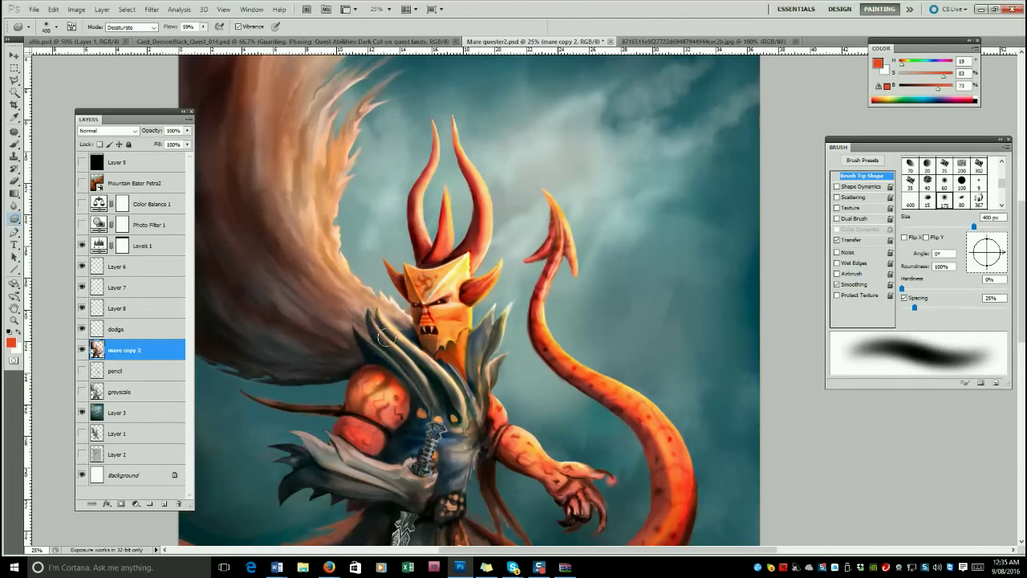
key(period)
key(period)
scroll(649, 485, down, 3)
key(bracketright)
key(bracketright)
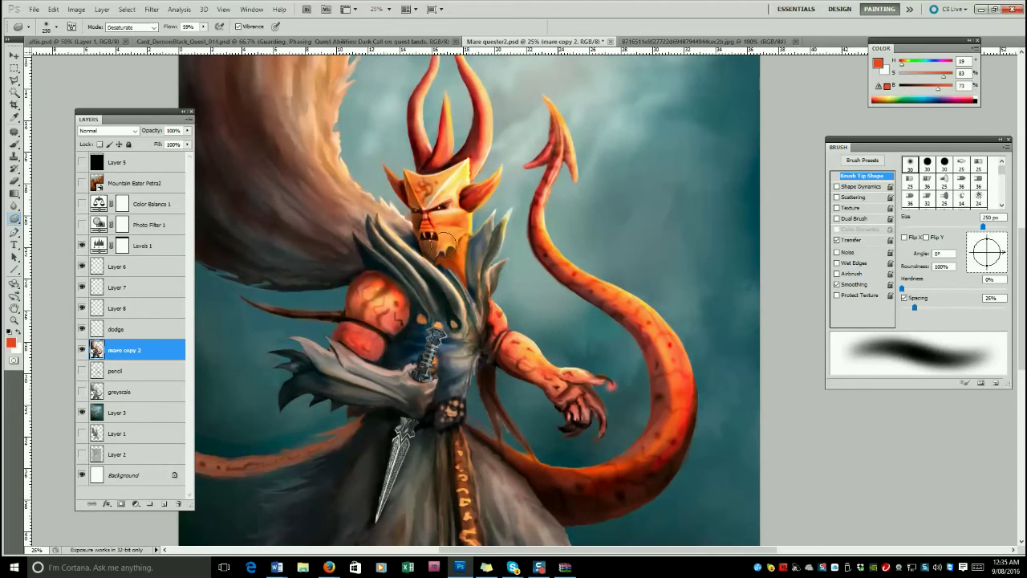
key(bracketleft)
key(bracketleft)
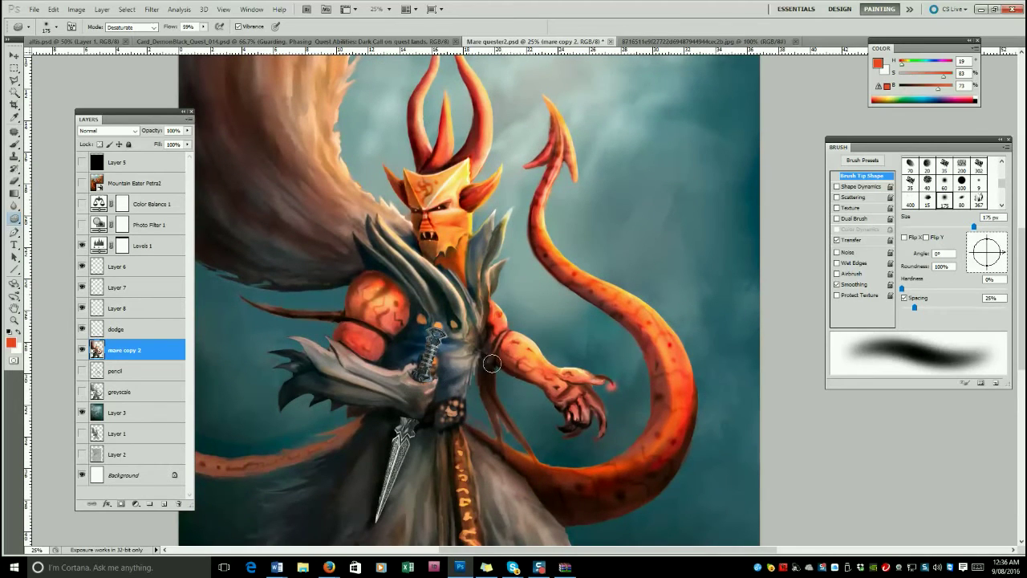
Hide the dodge layer and check the whole painting with Layer 8 toggled.
key(z)
alt+click(444, 298)
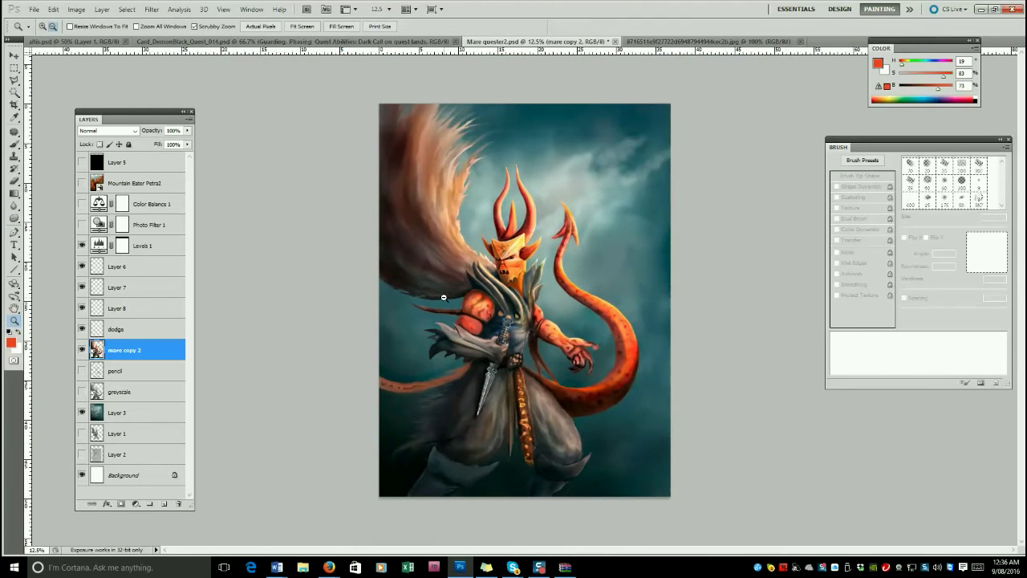
click(112, 330)
key(b)
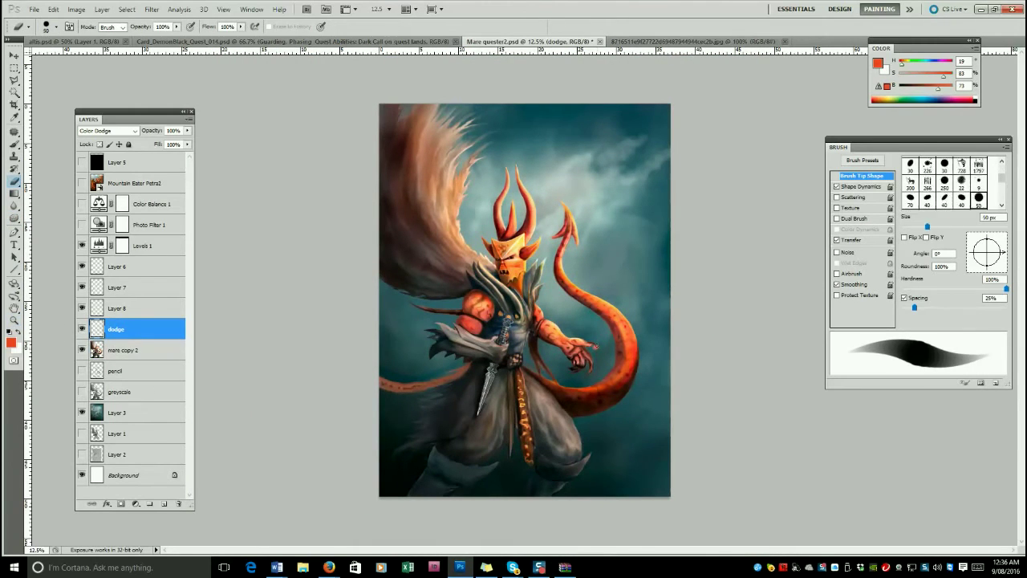
click(78, 327)
click(120, 311)
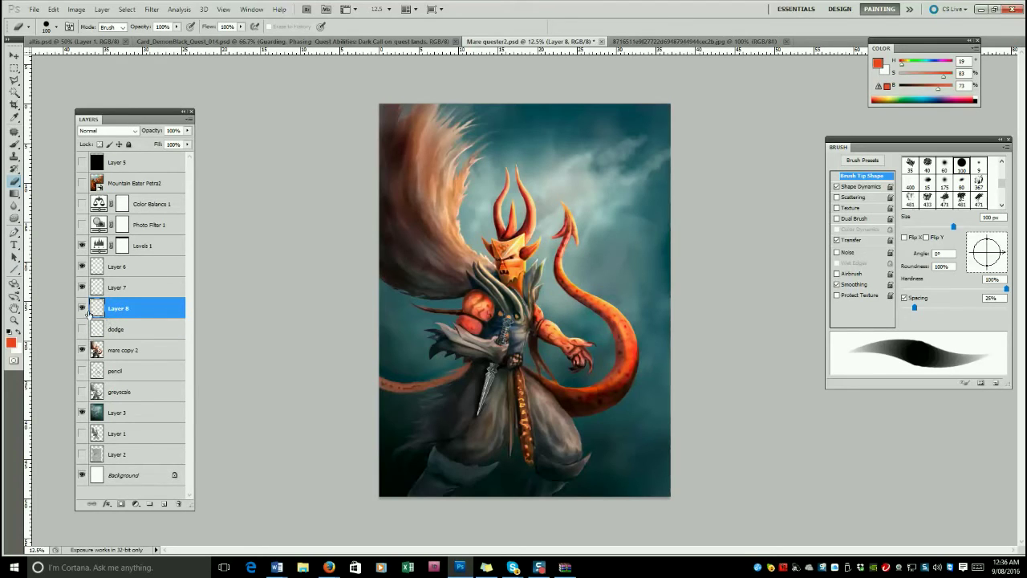
click(82, 308)
Smudge the upper wing on the mare copy 2 layer, starting at 150 px and reducing the brush size.
click(13, 206)
click(50, 227)
click(128, 350)
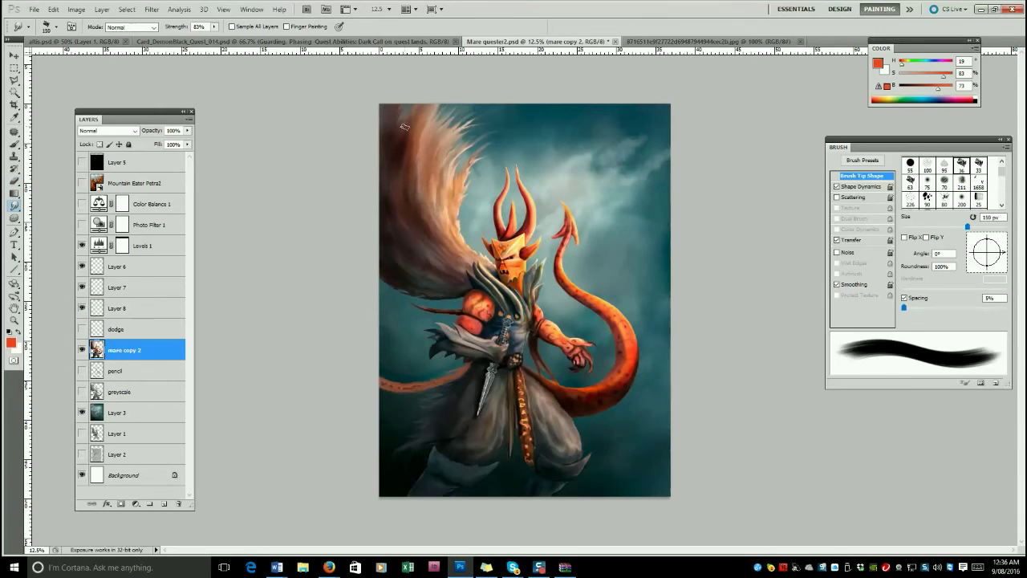
key(bracketleft)
key(bracketleft)
key(bracketleft)
key(bracketleft)
Load the mare copy 2 layer's outline as a selection and set the Brush to Overlay mode with black.
ctrl+click(97, 351)
key(b)
click(132, 27)
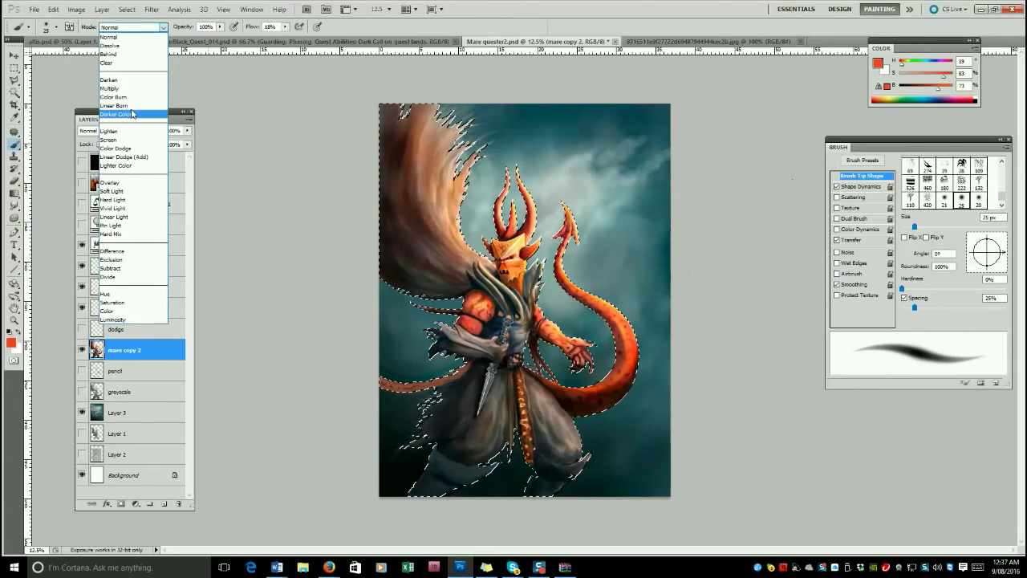
click(119, 183)
key(d)
Darken the trousers and waist inside the selection with the black overlay brush at 90 px and 200 px.
key(])
key(])
key(])
key(])
key(])
key(])
key(])
key(])
key(])
key(])
key(bracketleft)
key(bracketleft)
key(bracketleft)
key(bracketleft)
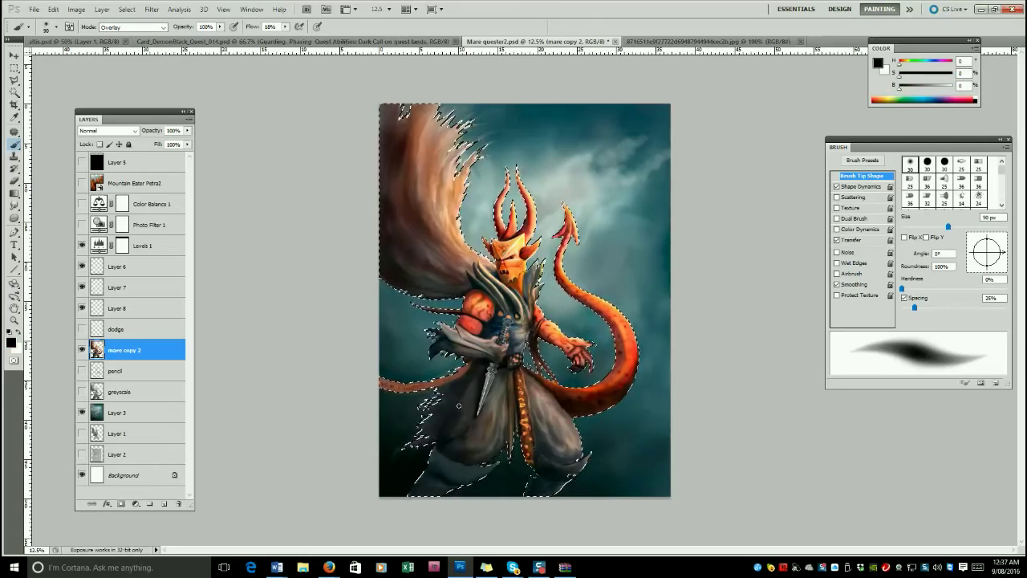
key(bracketright)
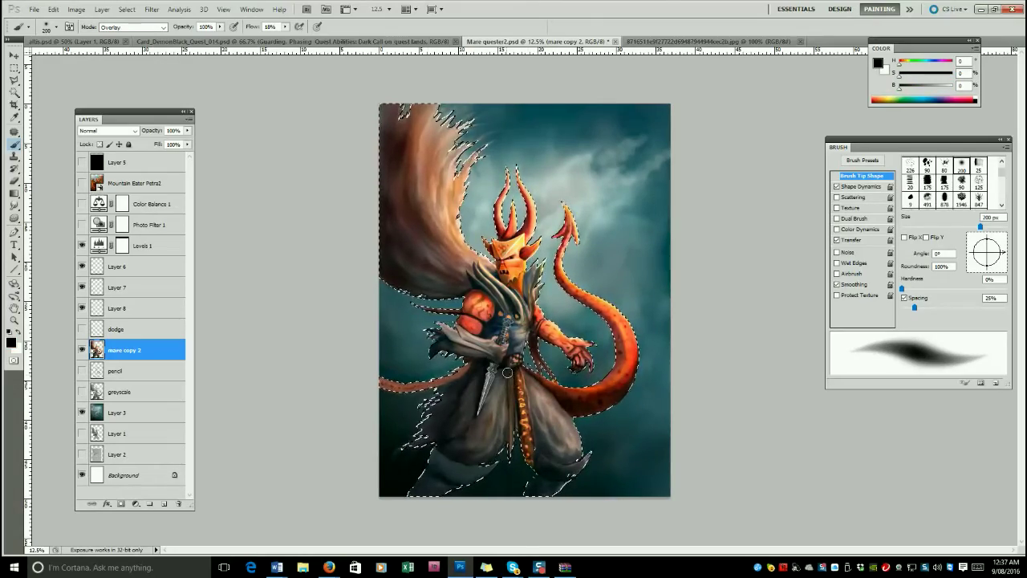
Deepen the smaller shadows on the figure with a 50 px black overlay brush.
key(bracketleft)
key(bracketleft)
key(bracketleft)
key(bracketleft)
key(bracketleft)
key(bracketleft)
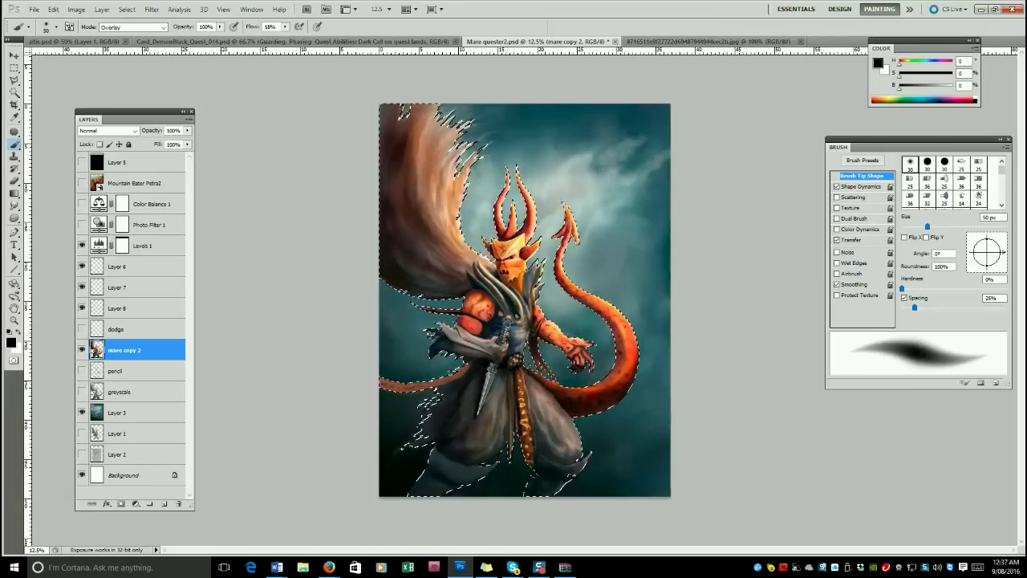
Return the Brush to Normal mode and shade the chest with sampled dark blue at 60 px.
click(132, 26)
click(121, 32)
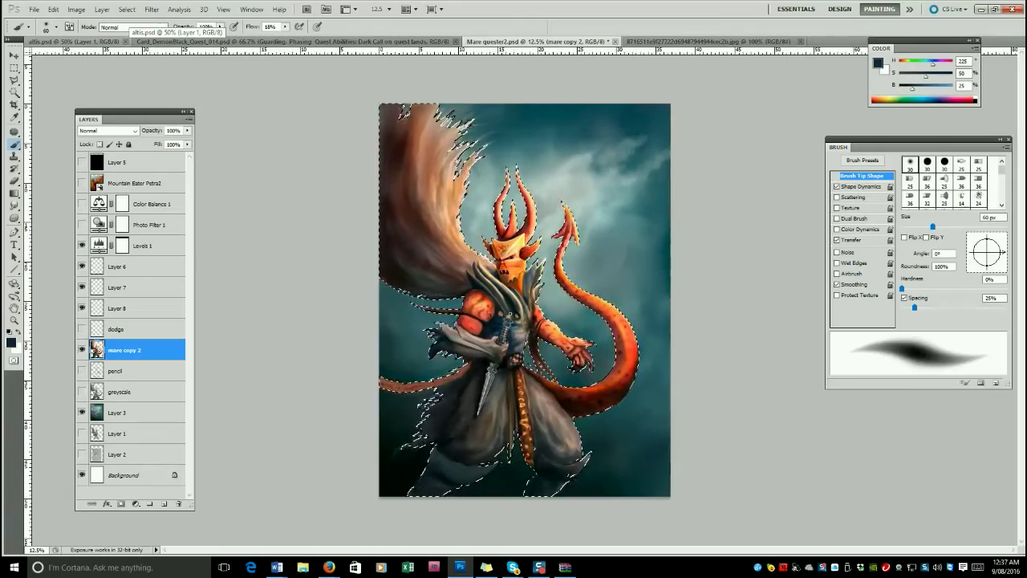
alt+click(518, 316)
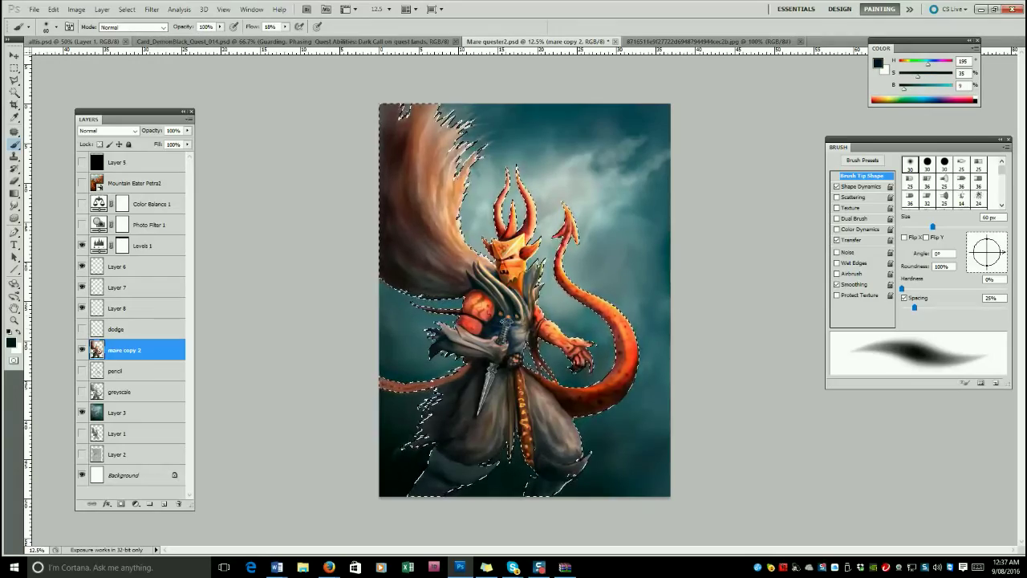
Sample orange from the lower face and intensify the head, horns and tail in Overlay mode with a 90 px brush.
alt+click(509, 276)
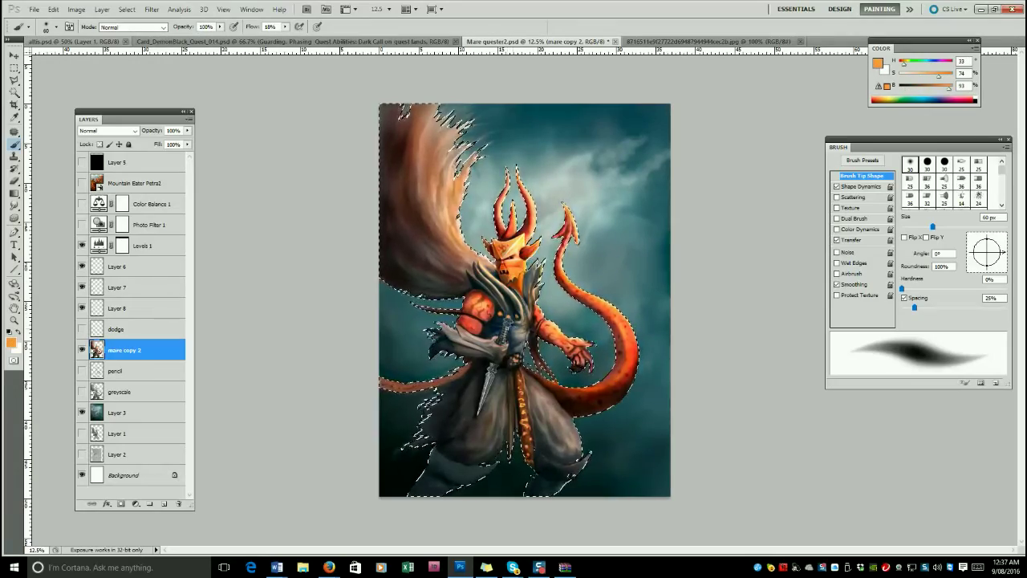
alt+click(513, 283)
key(bracketright)
key(bracketright)
key(bracketright)
key(bracketright)
key(bracketright)
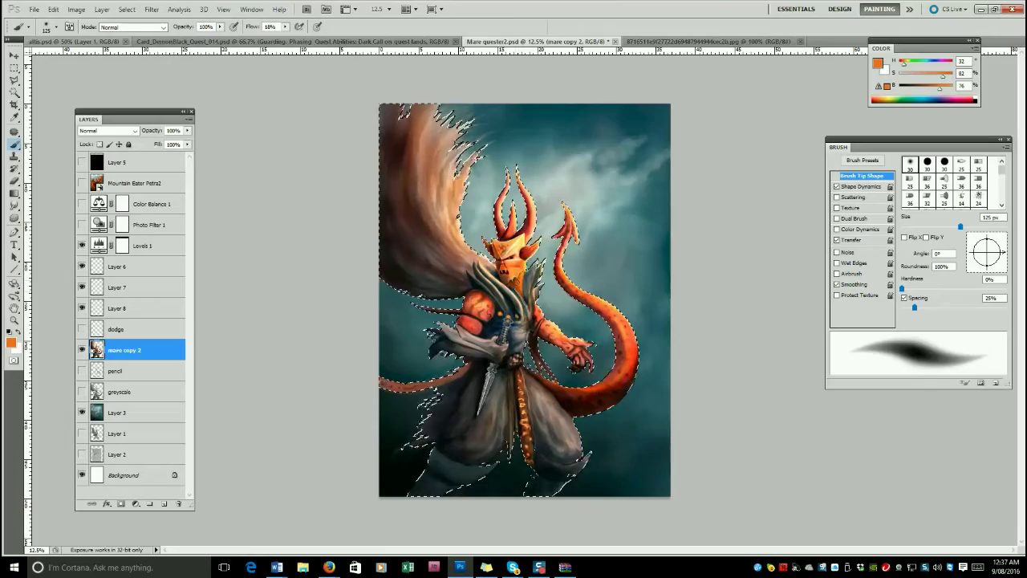
key(bracketright)
click(132, 27)
click(153, 179)
key(bracketleft)
key(bracketleft)
key(bracketleft)
key(bracketleft)
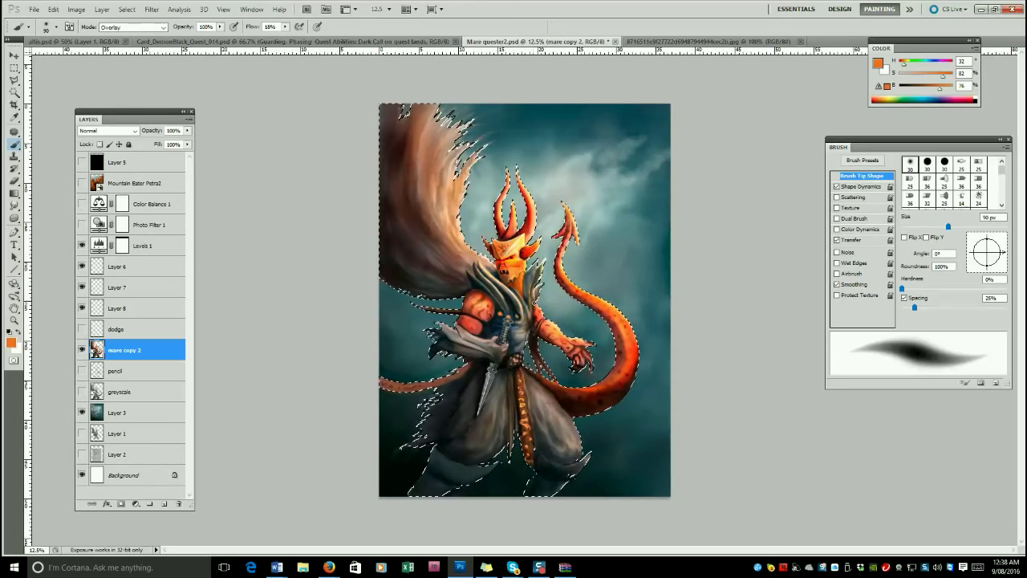
Reset the foreground colour to black and deepen the head's shadows with a soft 45 px overlay brush.
key(d)
click(928, 200)
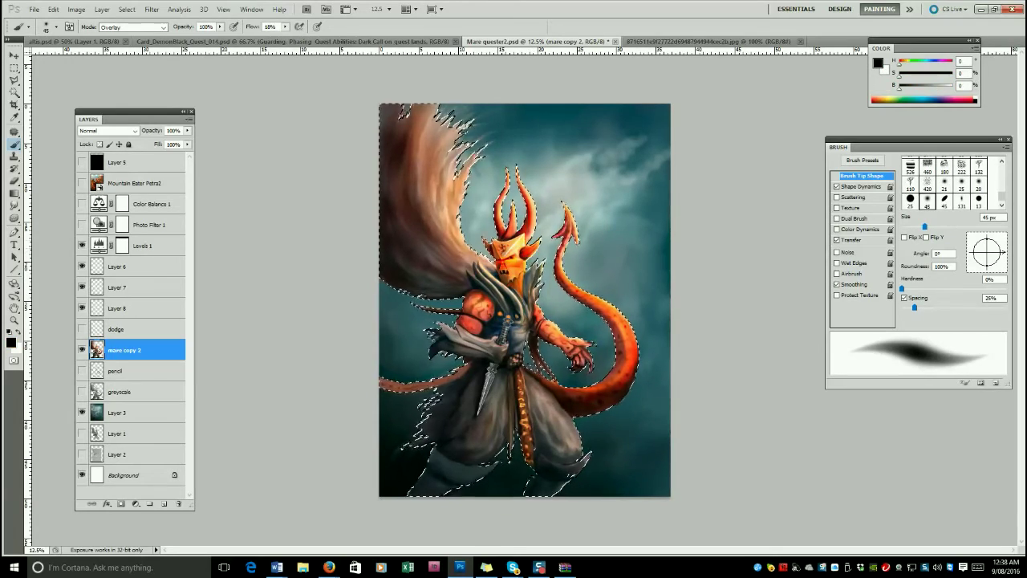
key(bracketright)
key(bracketright)
key(bracketright)
key(bracketright)
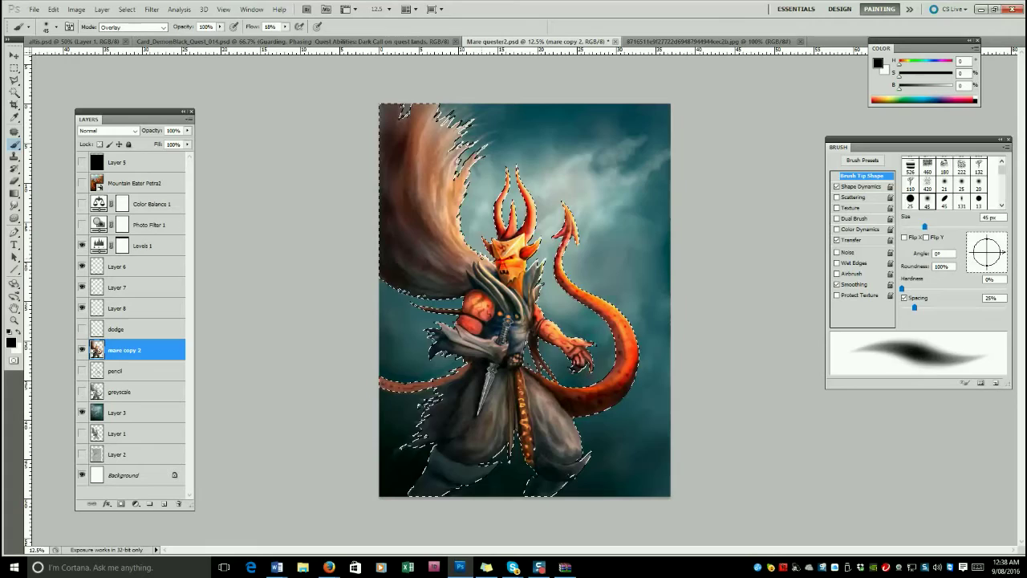
Hide the selection edges and darken the wing's lower edge with a 200 px overlay brush.
key(bracketright)
key(bracketright)
key(bracketright)
key(bracketright)
key(bracketright)
key(bracketright)
key(ctrl+h)
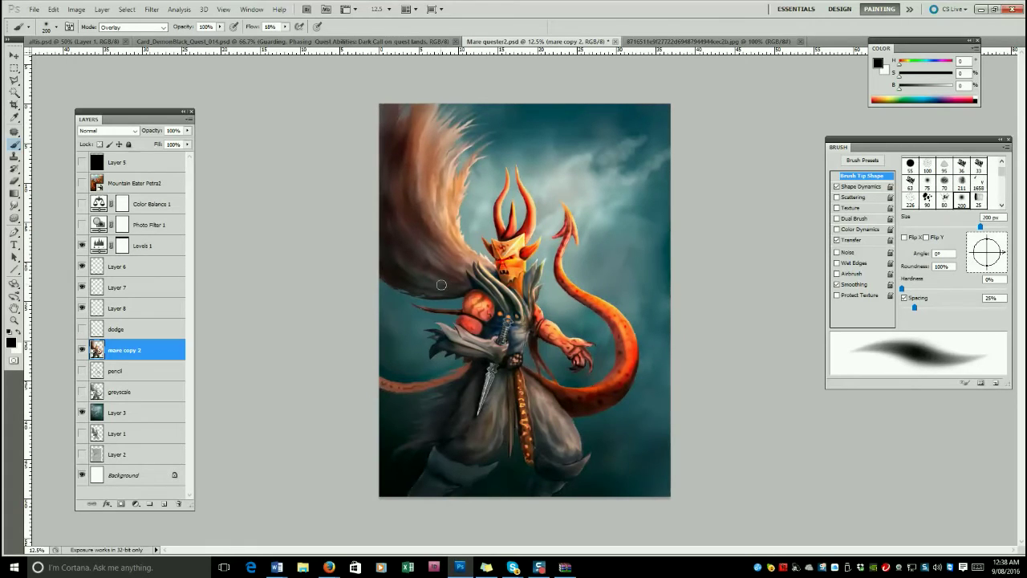
Darken the robe and legs beside the dagger with black overlay brushes of 400 px and 800 px.
key(bracketright)
key(period)
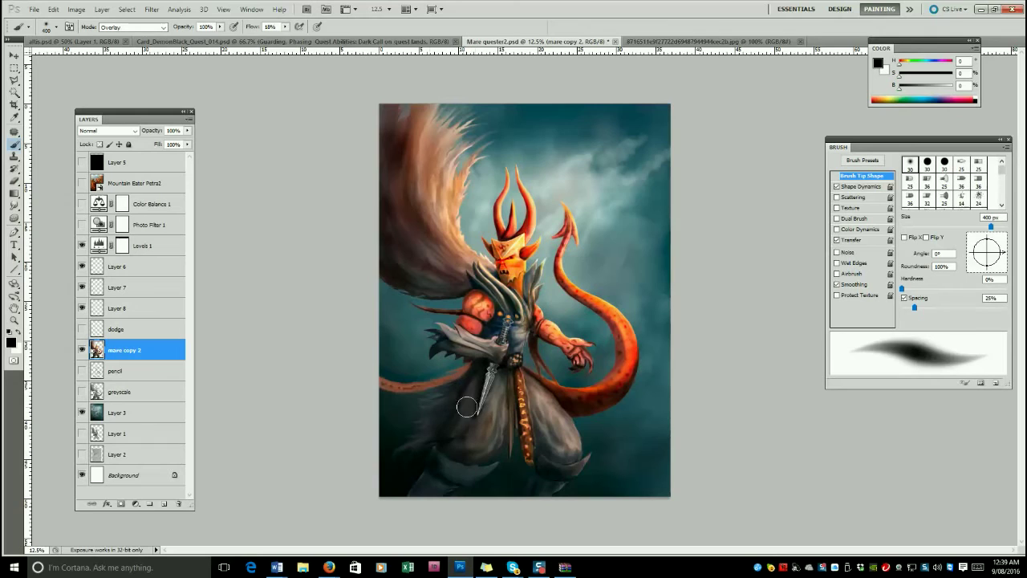
click(455, 386)
key(bracketright)
key(bracketright)
key(bracketright)
key(bracketright)
Brighten the background on Layer 3 with Levels by setting the white input level to 239.
click(119, 412)
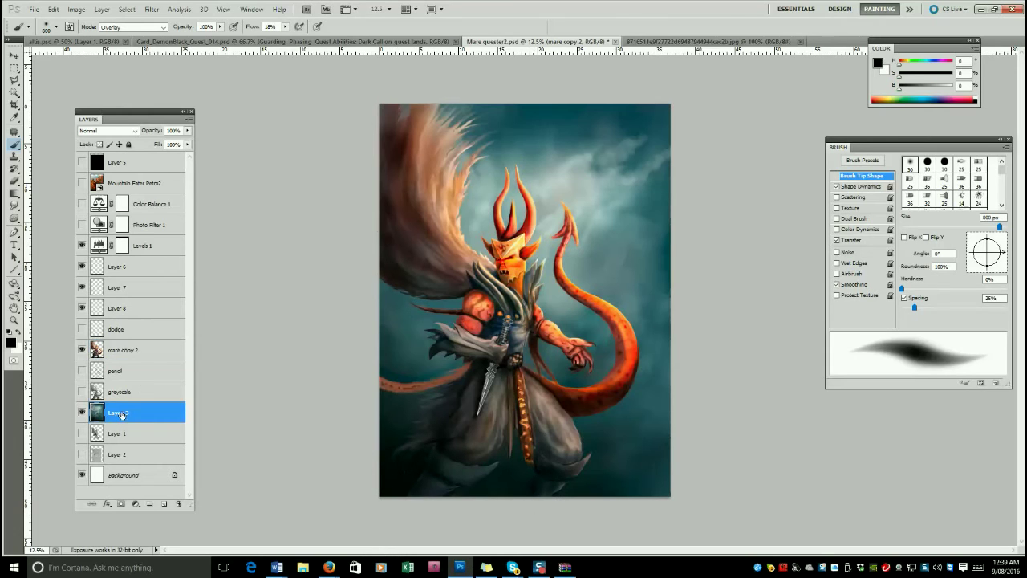
click(77, 9)
click(76, 10)
key(ctrl+l)
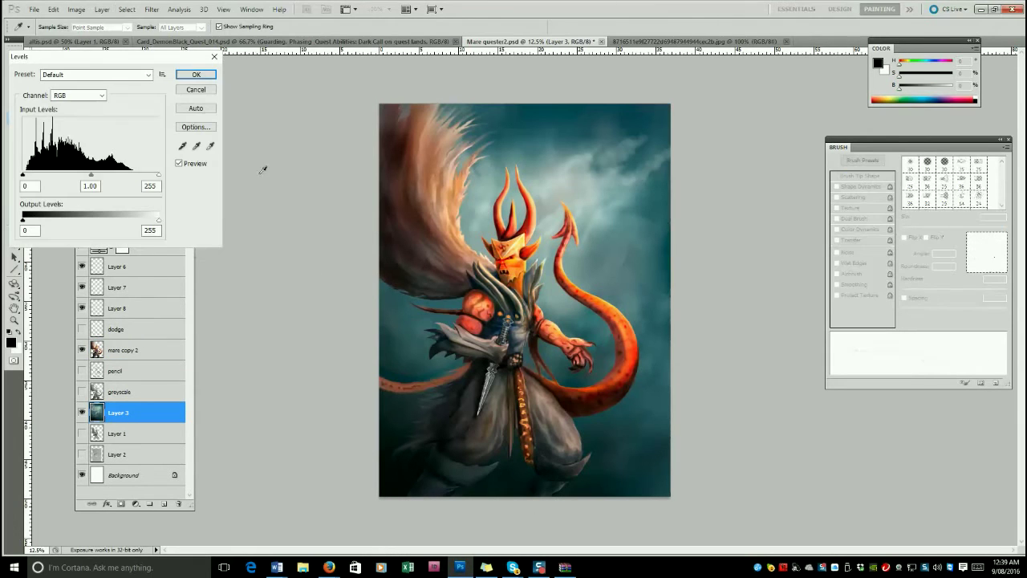
drag(158, 174, 150, 177)
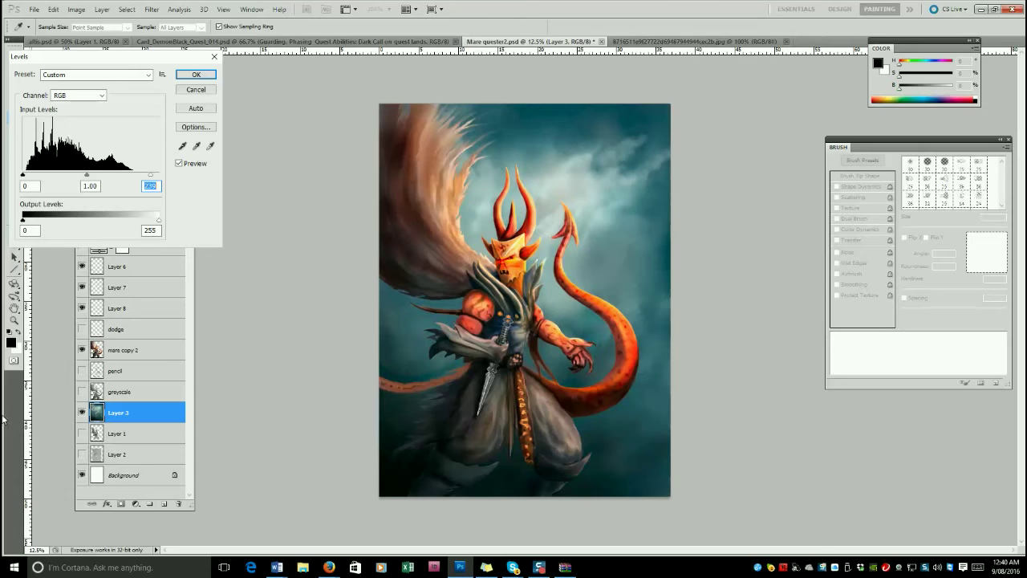
click(195, 77)
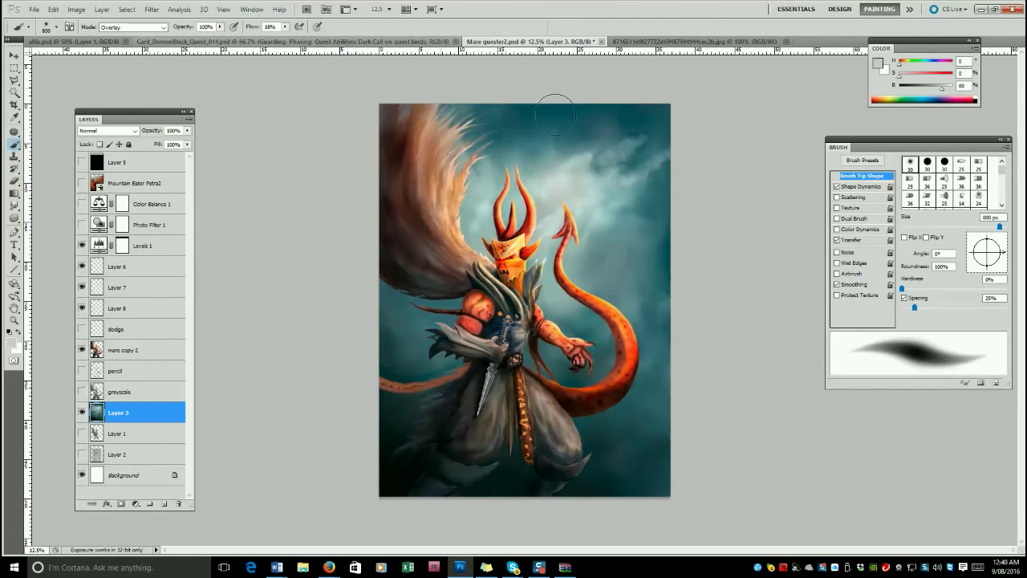
Show the black saturation layer, Layer 5, to check the painting's values in greyscale.
click(329, 567)
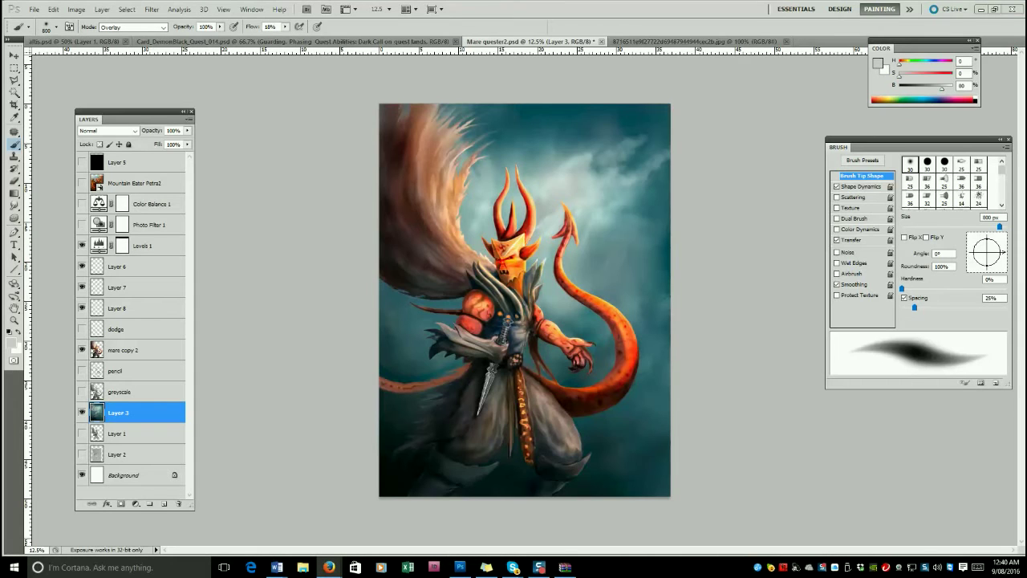
click(81, 162)
click(81, 162)
click(81, 162)
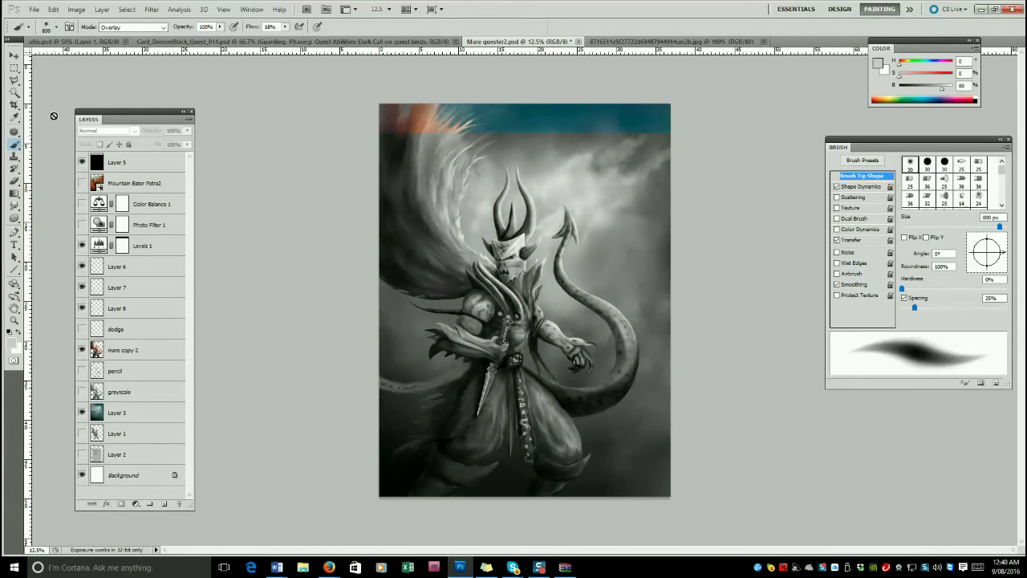
click(118, 159)
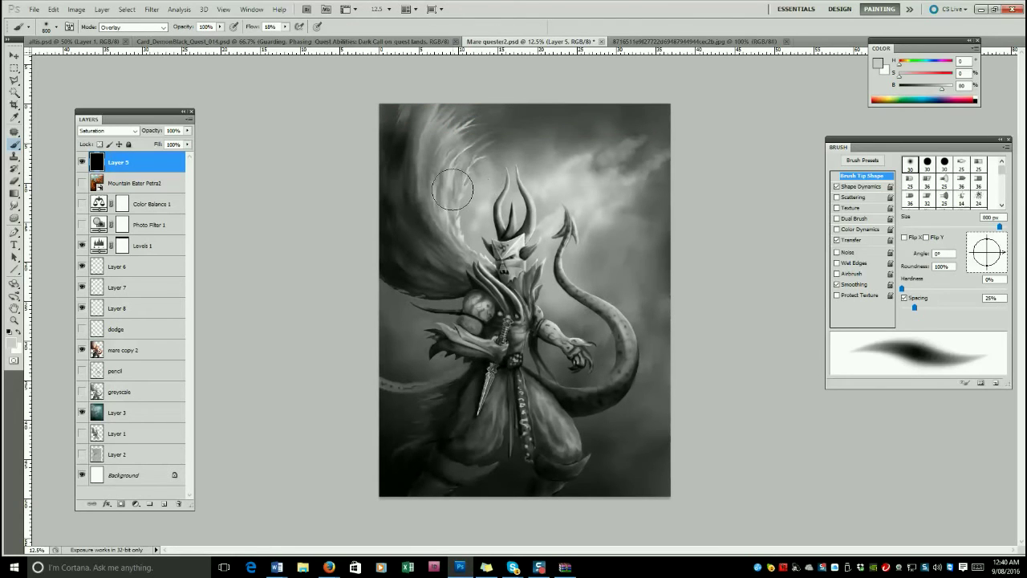
Merge Layer 8 with Layer 7 and hide Layer 5 to restore the colour view.
click(112, 305)
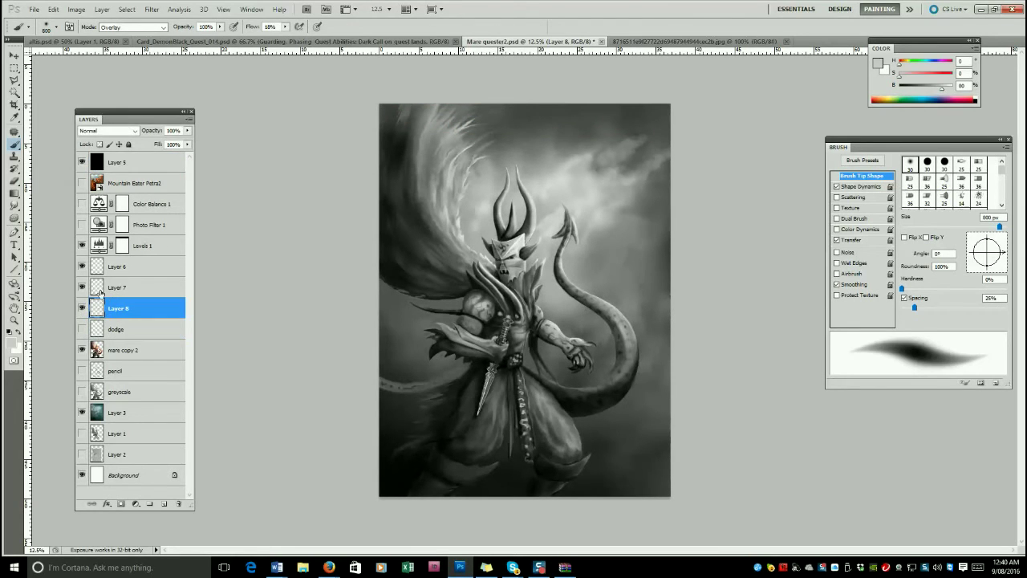
shift+click(110, 297)
right_click(111, 300)
click(136, 512)
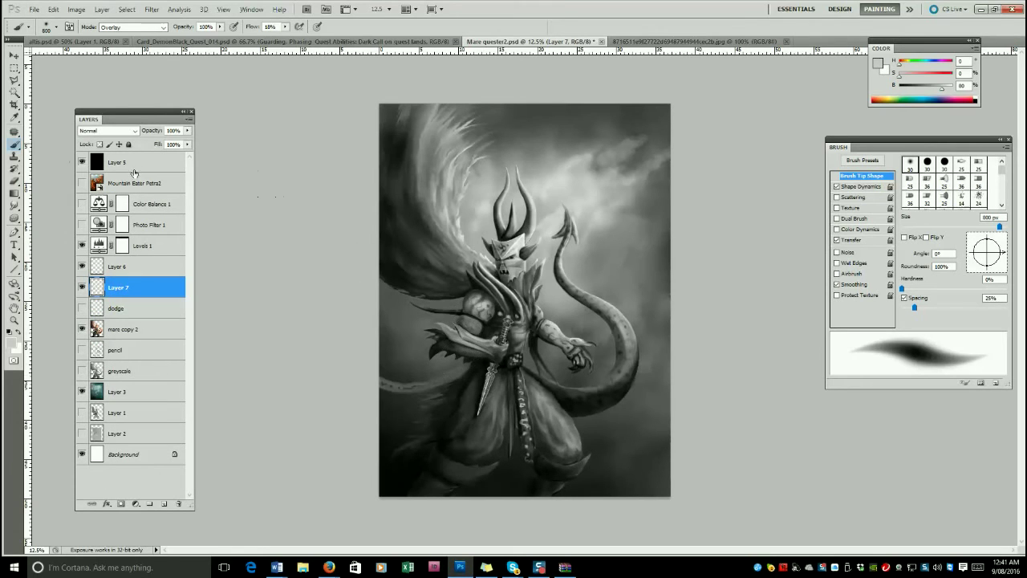
click(83, 163)
Darken the dagger blade on Layer 7 with 150 px overlay strokes in near-black sampled beside the hilt.
alt+click(486, 367)
key(bracketleft)
key(bracketleft)
key(bracketleft)
key(bracketleft)
key(bracketleft)
key(bracketleft)
key(bracketleft)
key(bracketleft)
key(bracketleft)
key(bracketleft)
key(bracketleft)
key(bracketleft)
key(bracketleft)
key(bracketleft)
key(bracketright)
key(bracketright)
key(bracketright)
key(bracketright)
key(bracketright)
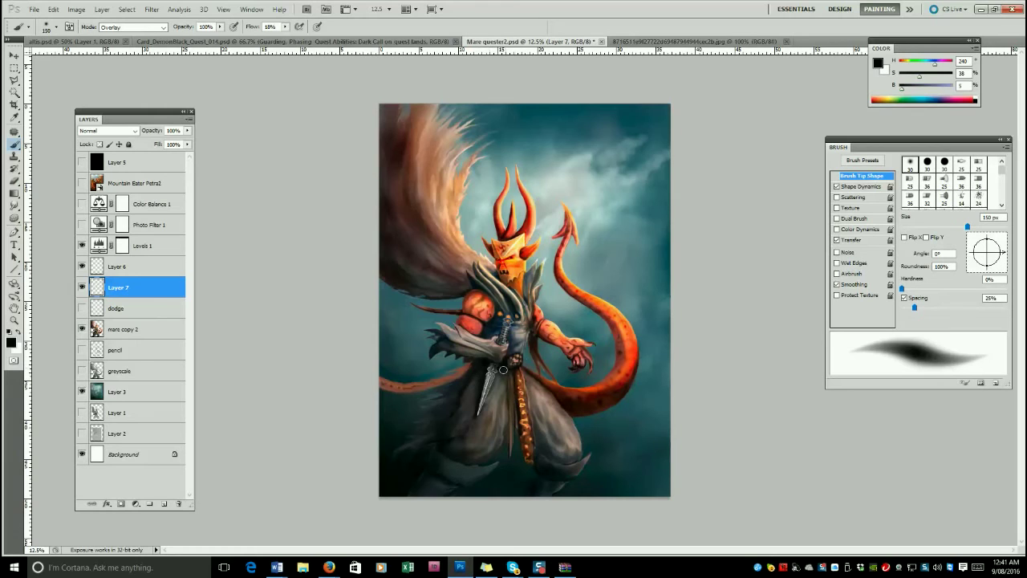
mouse_move(477, 414)
mouse_down()
mouse_move(491, 369)
mouse_move(475, 412)
mouse_up()
drag(490, 374, 480, 408)
Set the brush blending mode to Normal and touch up the hand gripping the dagger with sampled tones, brush size 50 px.
key(bracketleft)
key(bracketleft)
key(bracketleft)
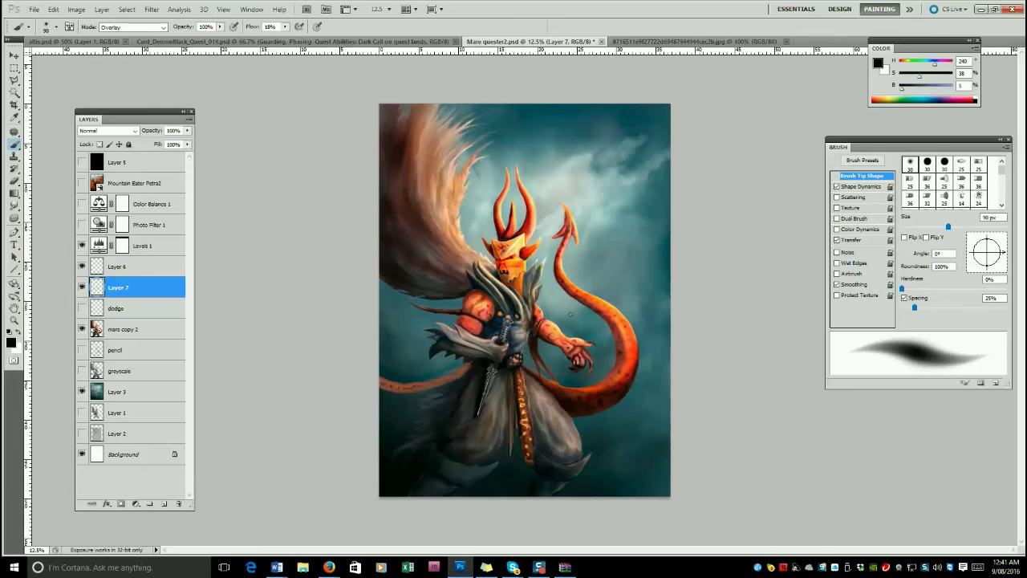
click(162, 27)
click(151, 37)
alt+click(499, 343)
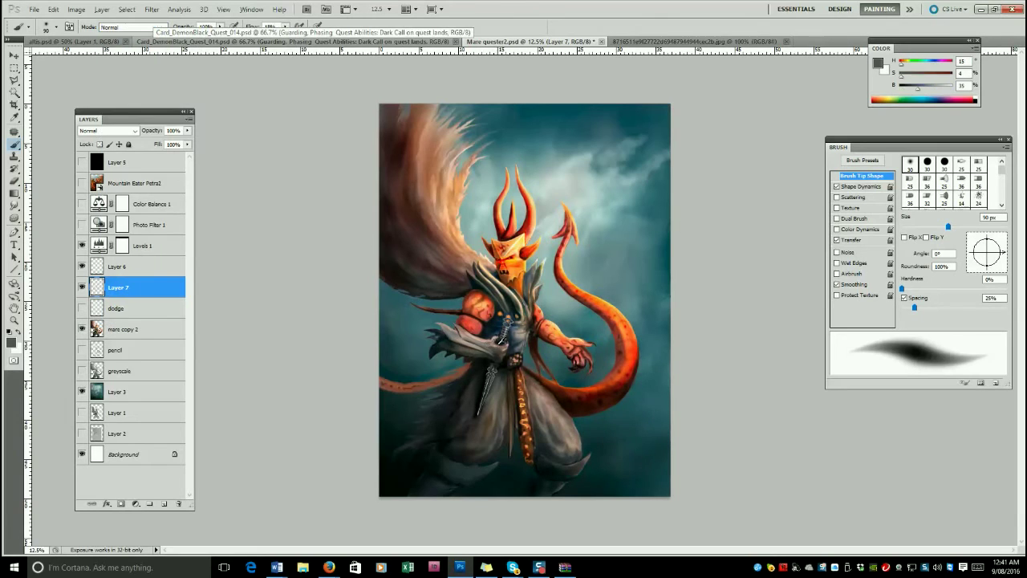
alt+click(495, 338)
alt+click(497, 339)
key(bracketleft)
key(bracketleft)
key(bracketleft)
key(bracketleft)
key(bracketleft)
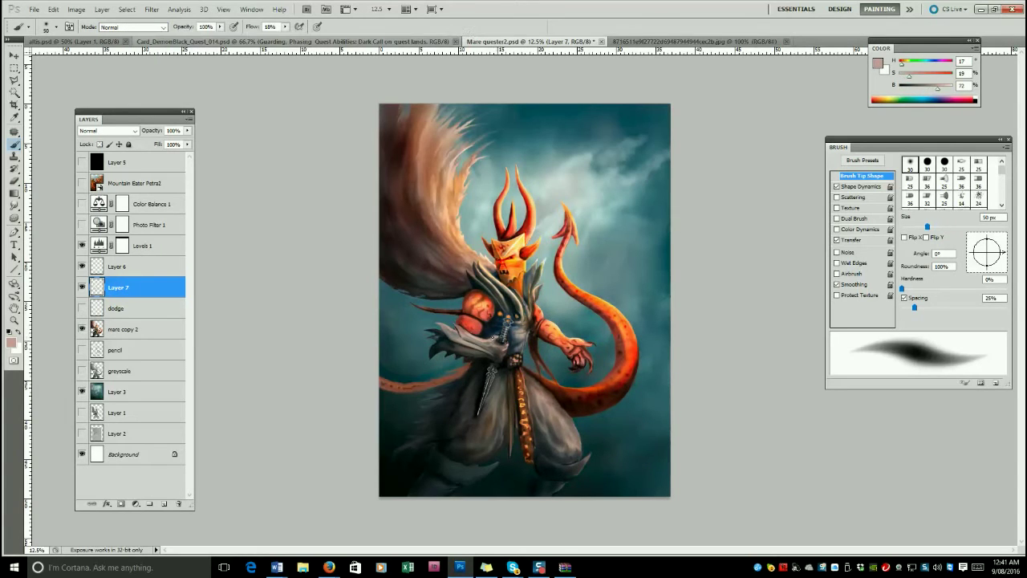
Move Layer 7 below the dodge layer and merge it with mare copy 2.
drag(131, 284, 120, 319)
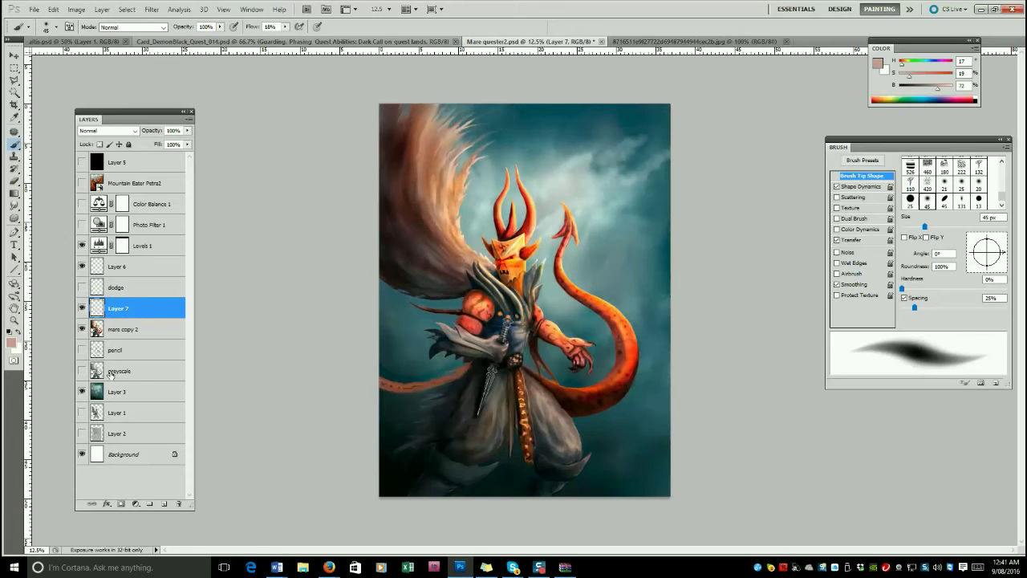
shift+click(122, 330)
right_click(122, 332)
click(161, 296)
Deepen the shadows around the top of the dagger blade with near-black sampled from the robe.
alt+click(483, 365)
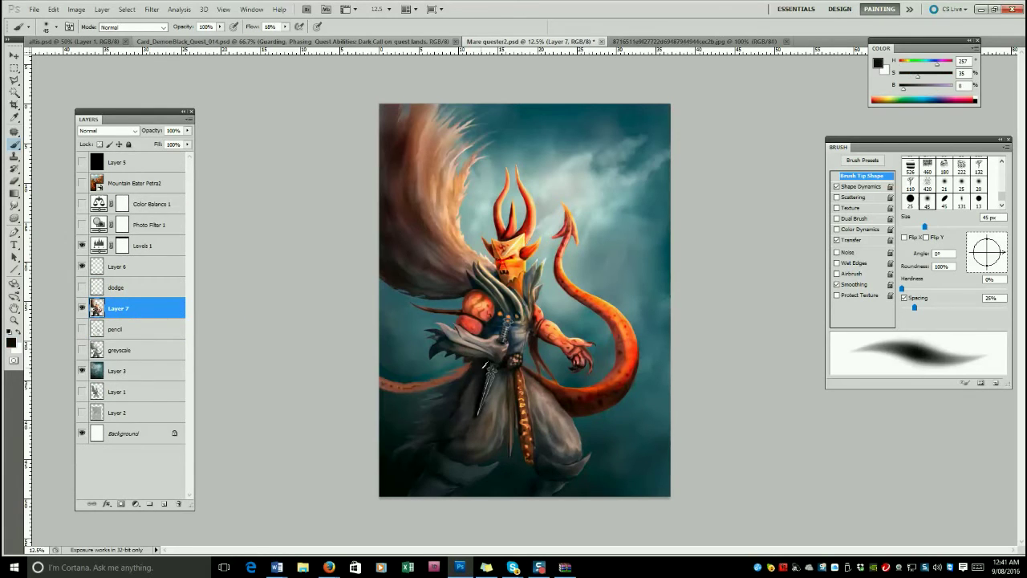
key(period)
key(period)
key(period)
key(period)
key(period)
key(period)
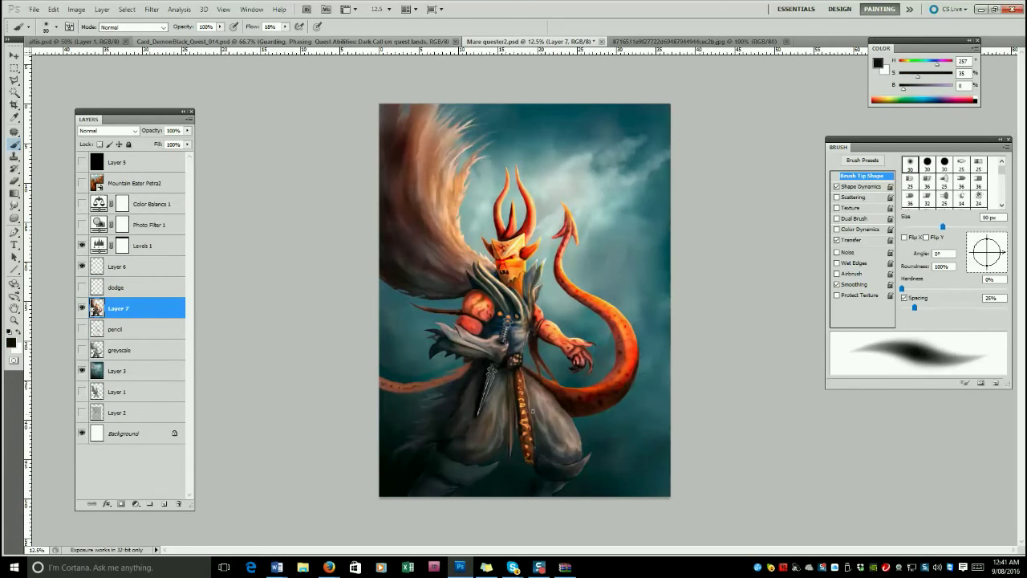
Touch up the hanging belt strap with browns sampled from it, using a 50 px hard round brush.
click(927, 163)
alt+click(531, 439)
key(bracketright)
key(bracketright)
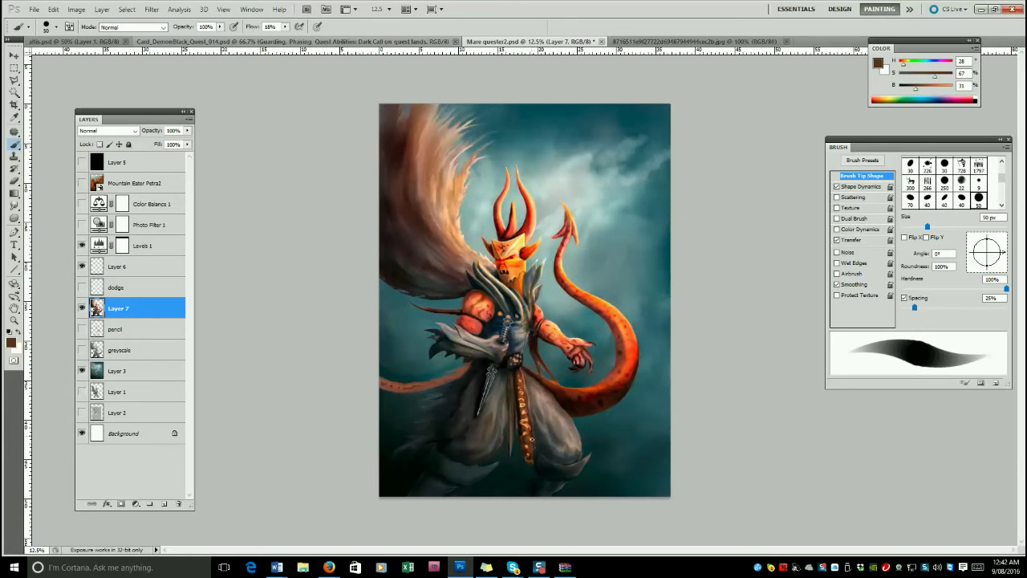
alt+click(527, 405)
alt+click(520, 374)
Repaint the tail section behind the robe in flat reddish brown with hard brushes of 30 px and 45 px at 1% spacing.
alt+click(503, 363)
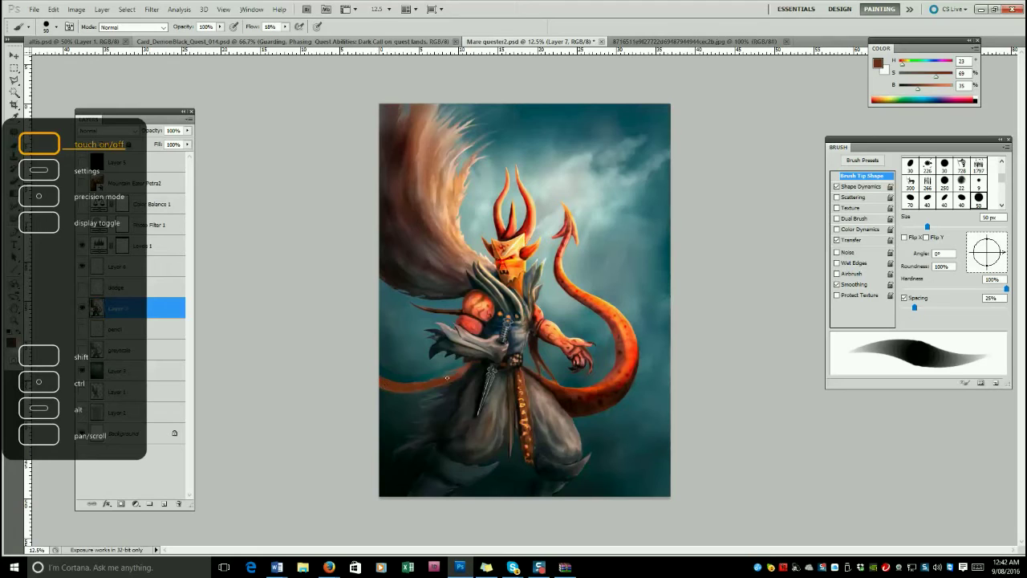
drag(915, 308, 902, 309)
key([)
key([)
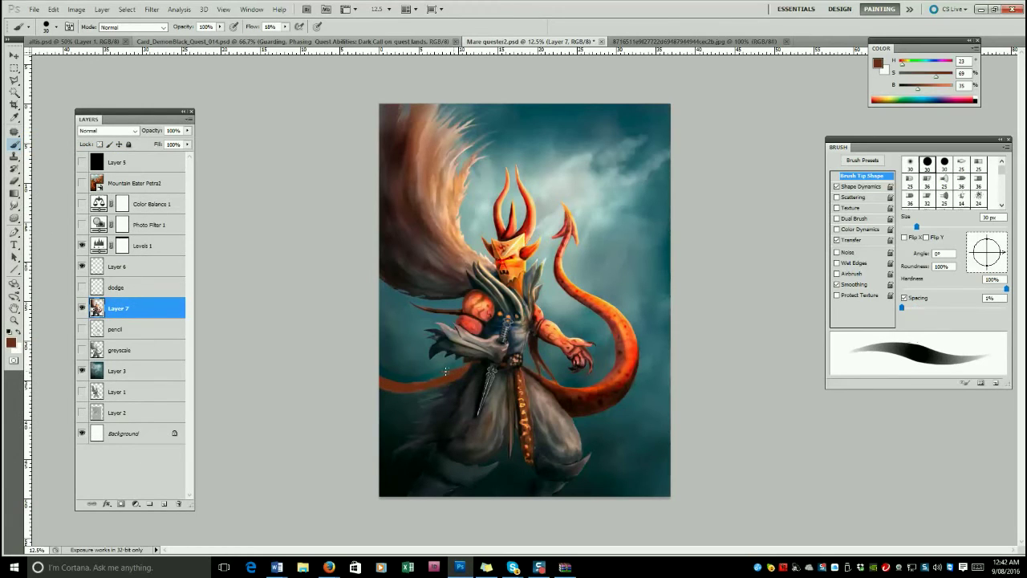
key(bracketright)
key(bracketright)
key(bracketright)
alt+click(382, 387)
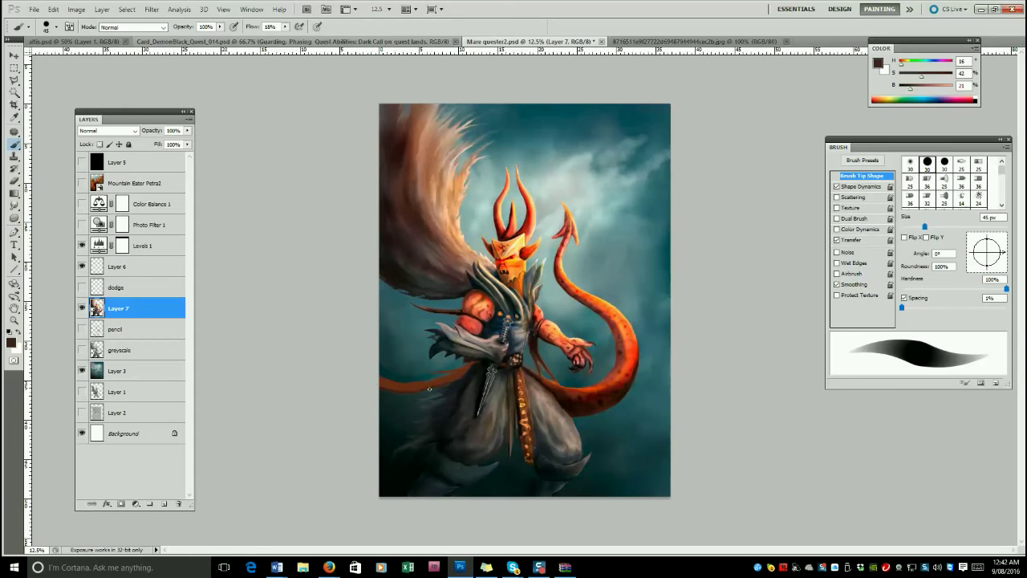
Add dark spots and shading to the tail section behind the robe with very dark brown, using brushes from 15 px to 50 px.
alt+click(553, 373)
key(bracketleft)
key(bracketleft)
key(bracketleft)
key(bracketleft)
key(bracketleft)
key(bracketright)
key(bracketright)
key(bracketleft)
drag(387, 381, 420, 386)
key(bracketleft)
key(bracketleft)
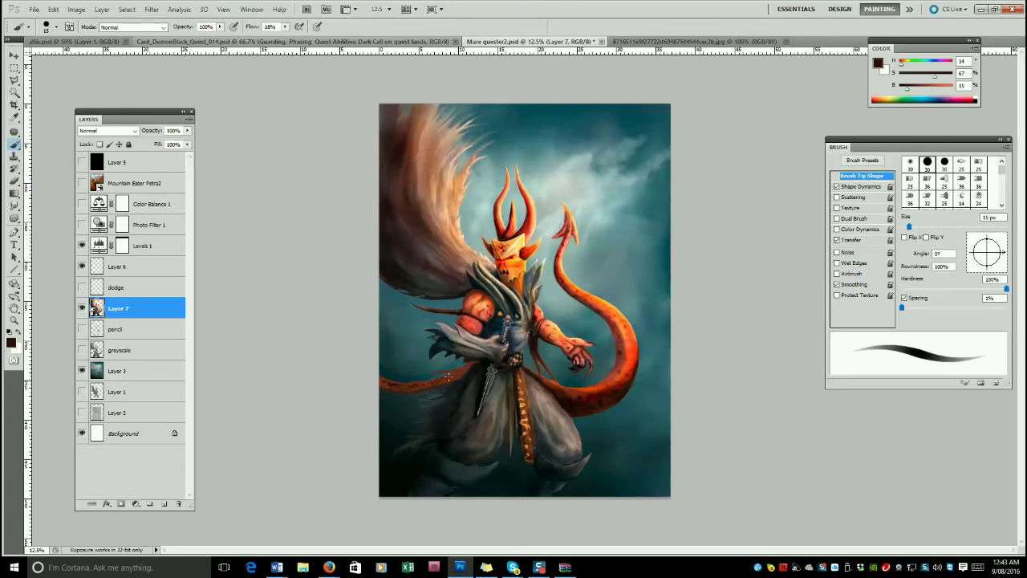
key(bracketright)
key(bracketright)
key(bracketright)
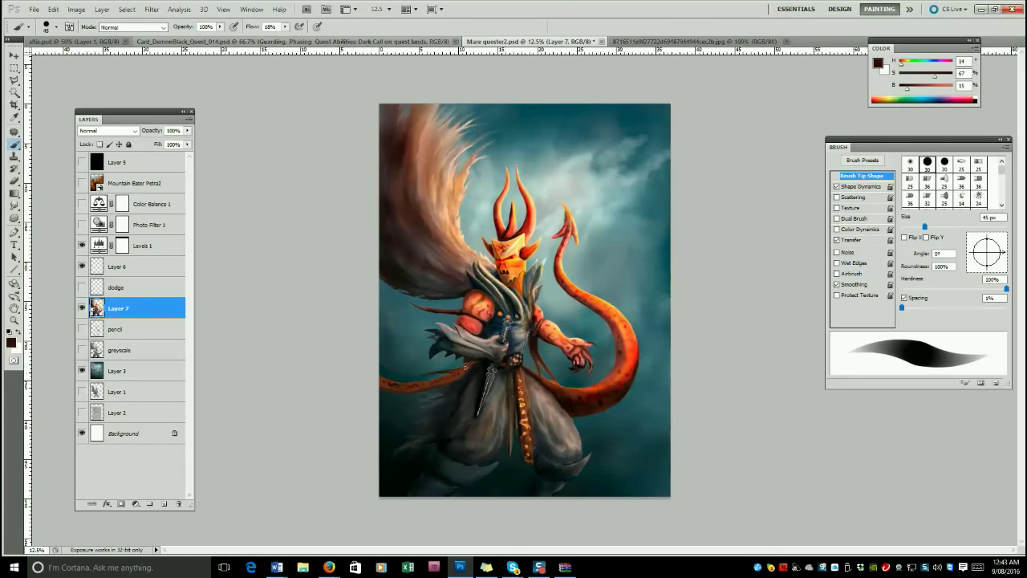
key(bracketright)
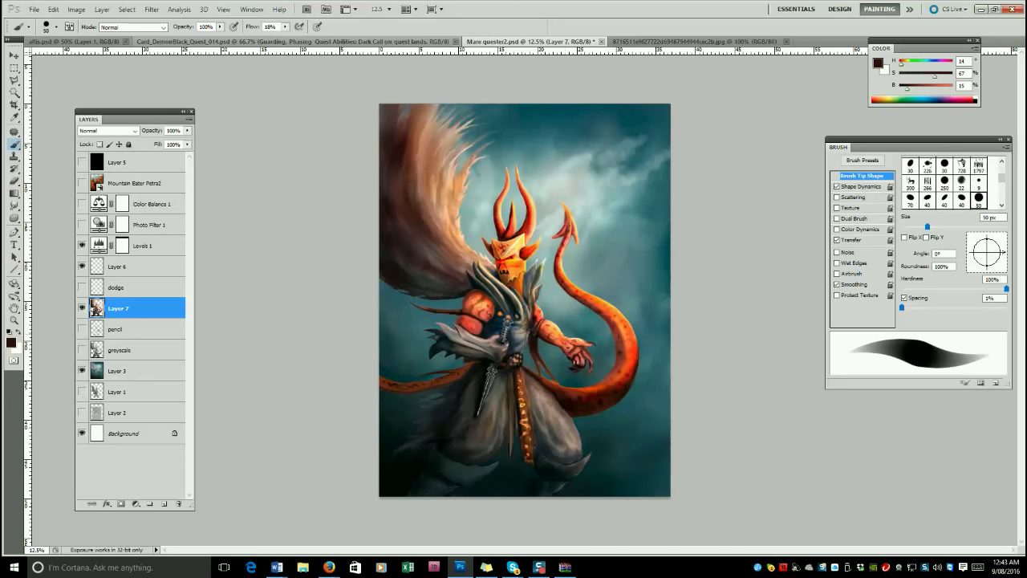
Paint near-black feather strokes along the wing's lower edge on Layer 7 with a 40 px hard brush.
alt+click(466, 291)
key(bracketright)
key(bracketright)
key(bracketleft)
key(bracketleft)
key(bracketleft)
key(bracketleft)
drag(446, 300, 437, 303)
click(127, 10)
click(133, 310)
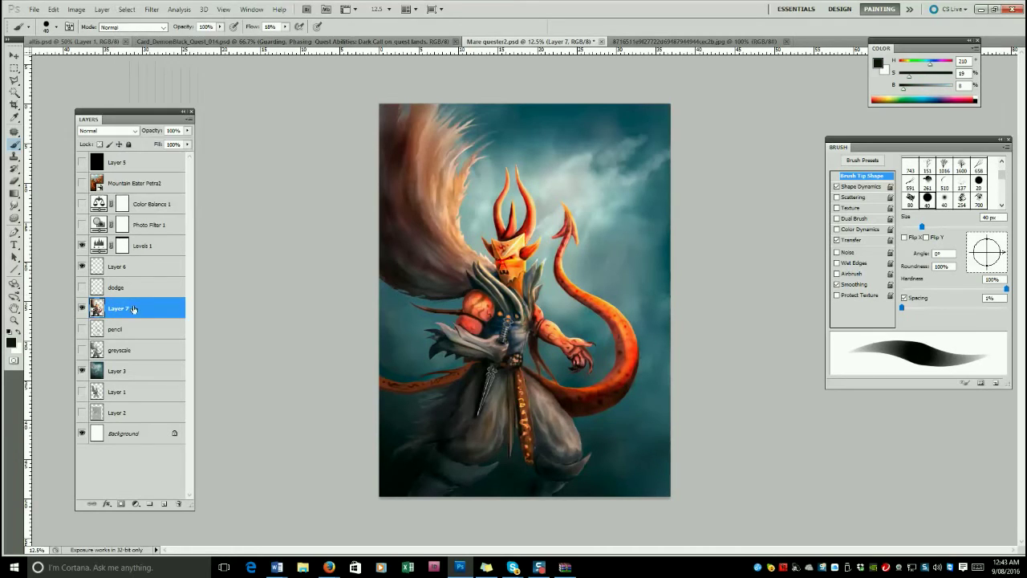
Smudge the feather tips along the wing's lower edge at 83% strength with smudge brushes of 70 px and 45 px.
key(bracketright)
key(bracketright)
key(bracketright)
key(bracketright)
click(15, 206)
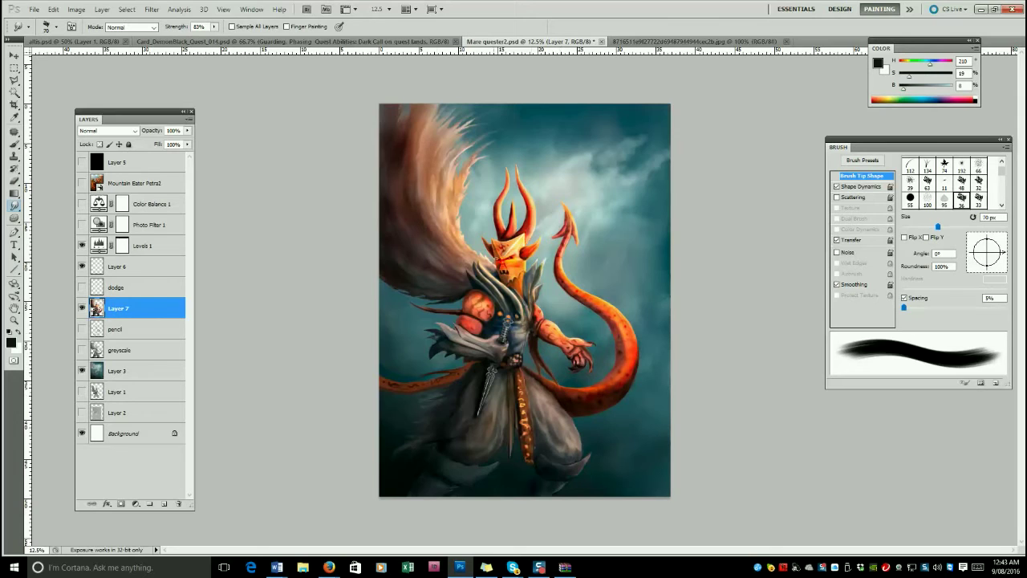
key(bracketleft)
key(bracketleft)
key(bracketleft)
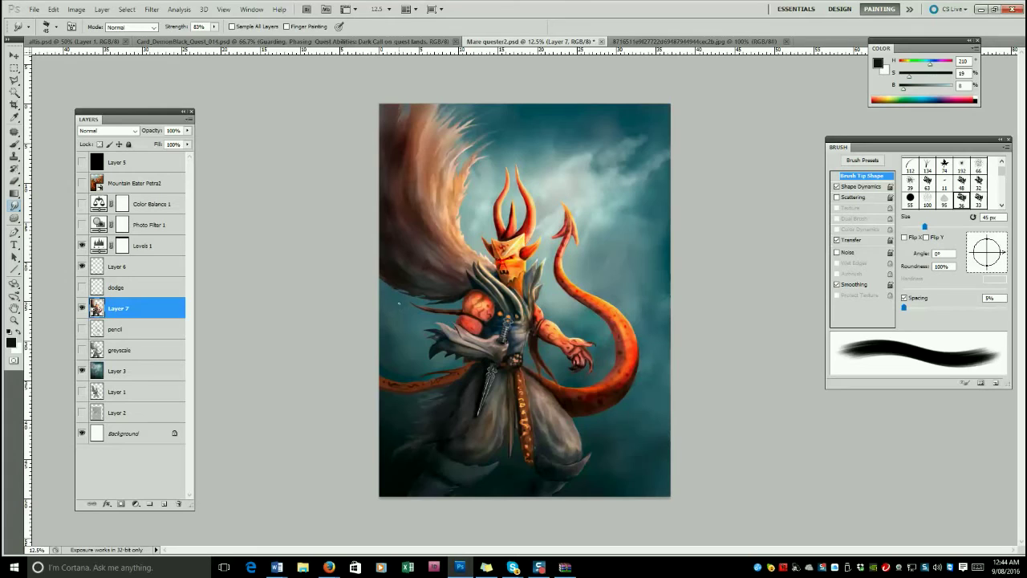
Darken the area around the belt buckle with dark brown sampled there, using a 45 px brush.
key(b)
alt+click(524, 367)
key(bracketleft)
key(bracketleft)
key(bracketleft)
key(bracketleft)
key(bracketleft)
key(bracketleft)
key(bracketleft)
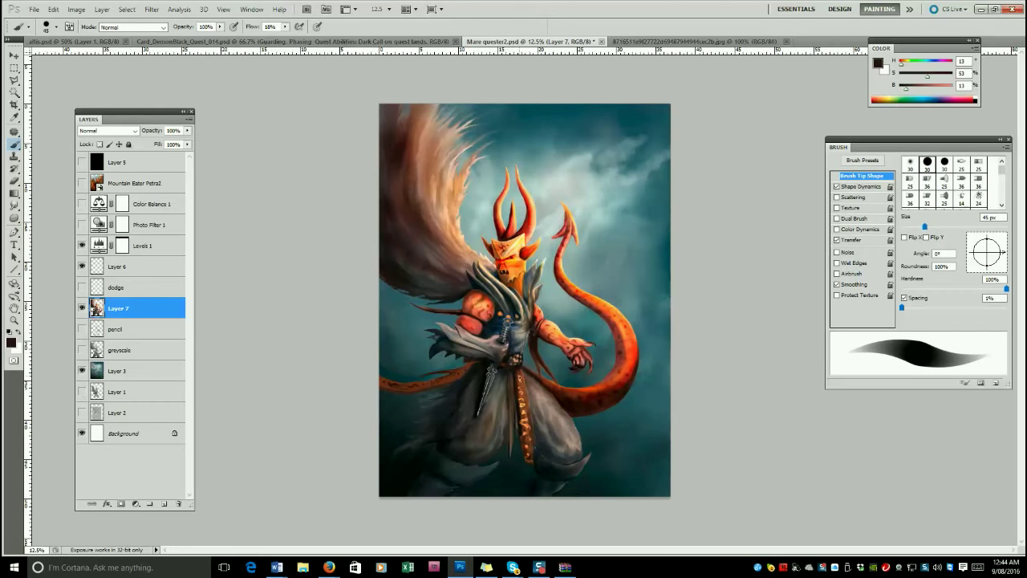
Highlight the edges of the demon's mask with pale yellow sampled from it, using brushes of 9 px and 15 px.
click(15, 320)
click(579, 149)
click(578, 148)
click(581, 154)
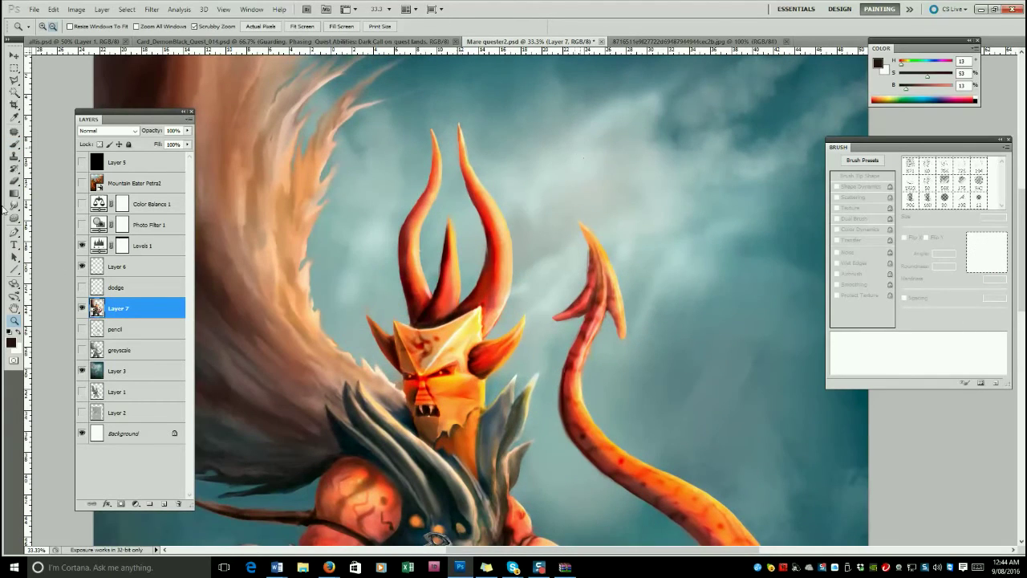
key(b)
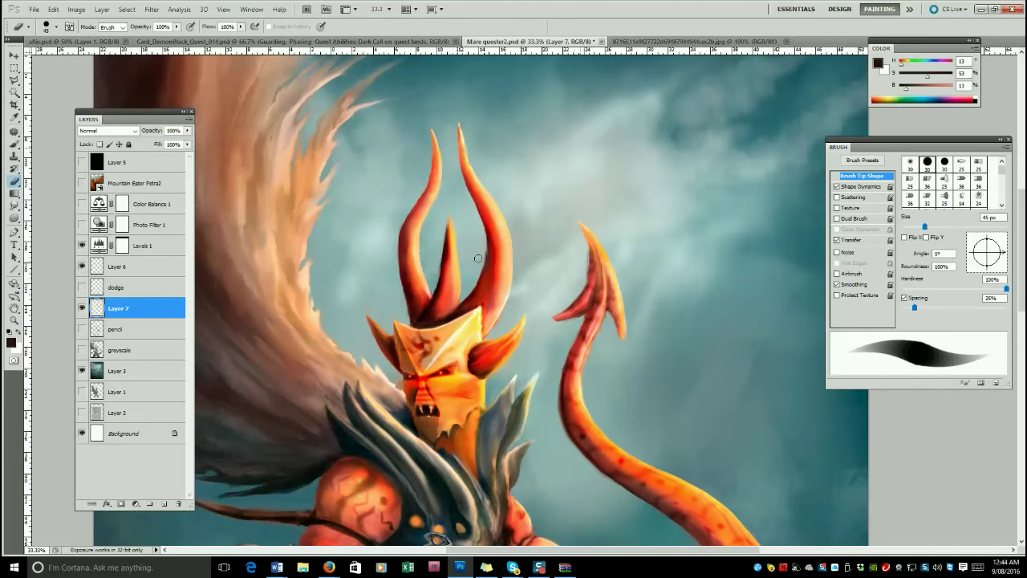
key(alt+Tab)
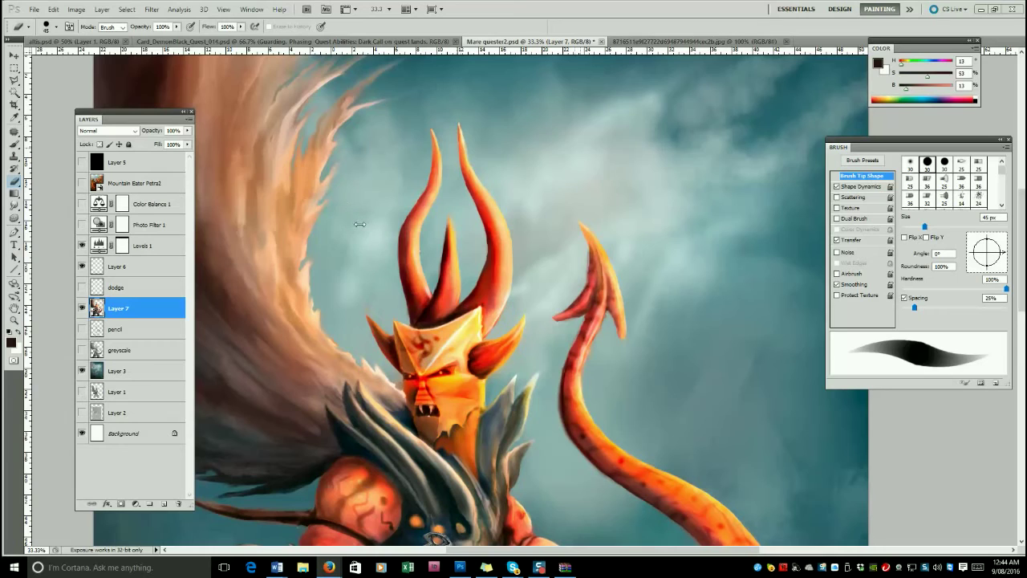
key(alt+Tab)
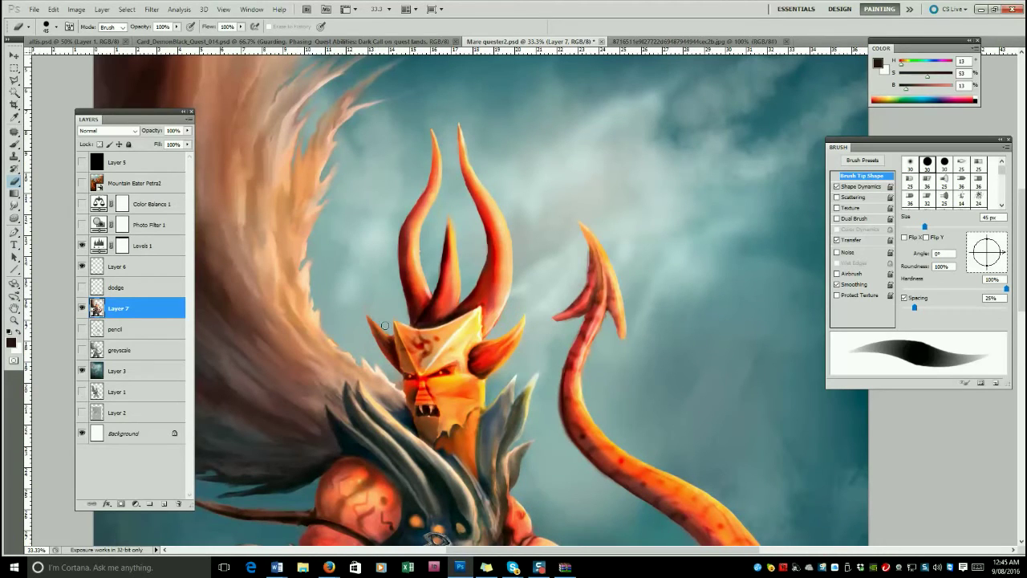
click(15, 144)
alt+click(477, 314)
key(bracketleft)
key(bracketleft)
key(bracketleft)
key(bracketleft)
key(bracketleft)
key(bracketleft)
key(bracketleft)
key(bracketleft)
key(bracketleft)
key(bracketleft)
key(bracketleft)
key(bracketright)
key(bracketright)
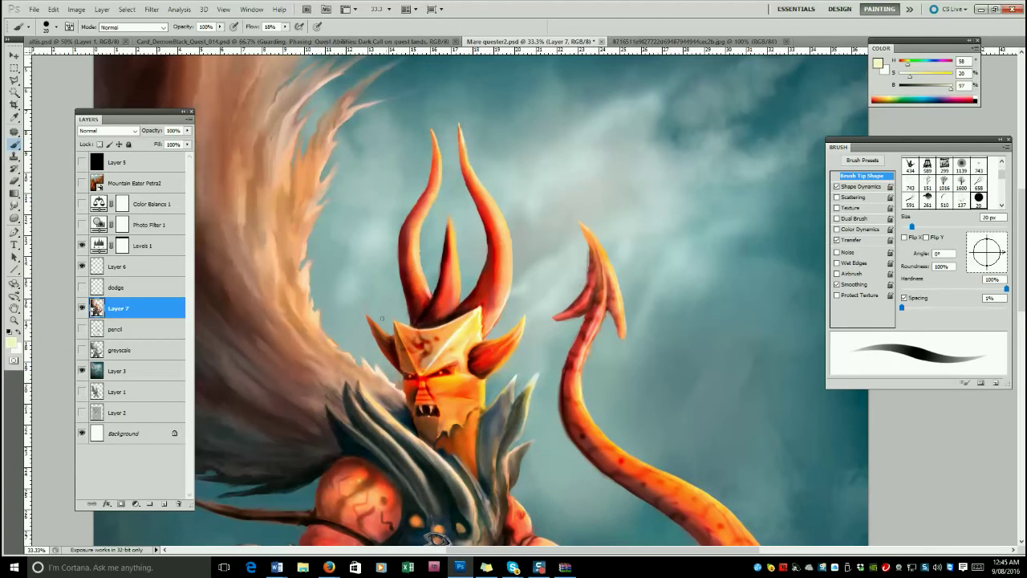
key(comma)
key(comma)
key(comma)
key(comma)
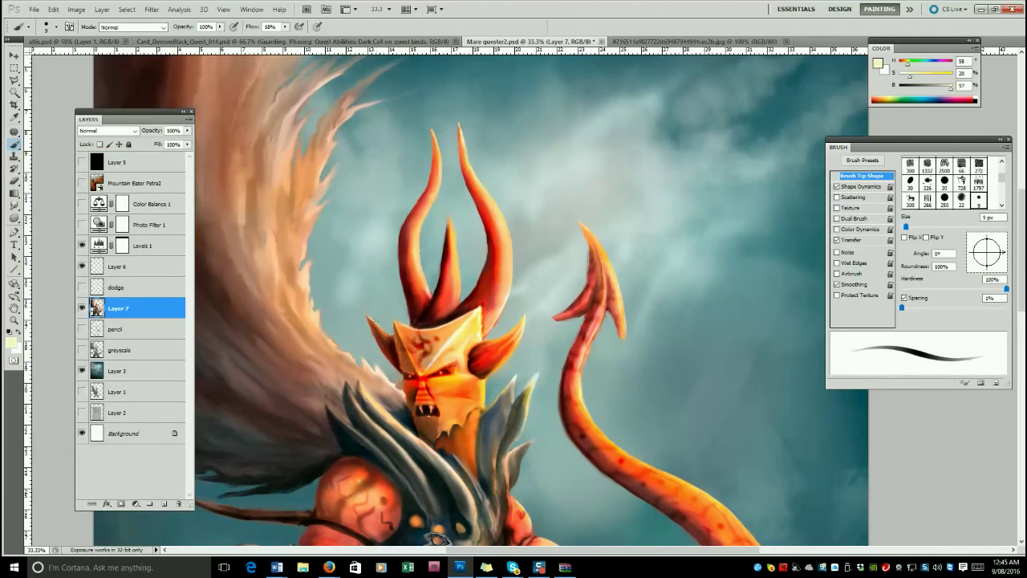
drag(394, 322, 411, 327)
key(bracketright)
key(bracketright)
drag(481, 308, 481, 319)
Define the horn base beside the mask in orange-red and darken the eyes with dark red, using a 15 px brush.
alt+click(482, 319)
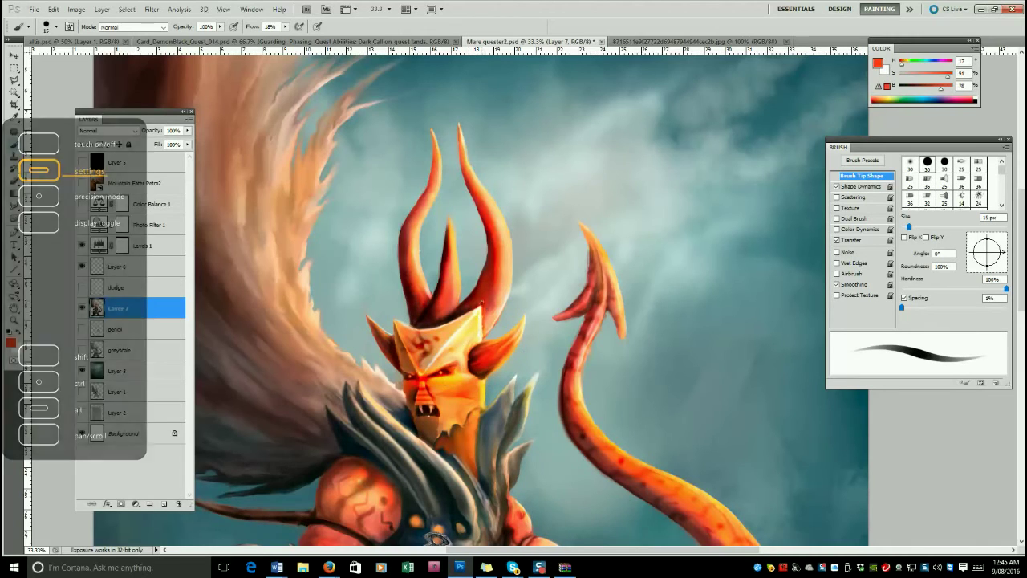
alt+click(477, 305)
drag(482, 302, 481, 326)
alt+click(452, 366)
drag(439, 373, 410, 374)
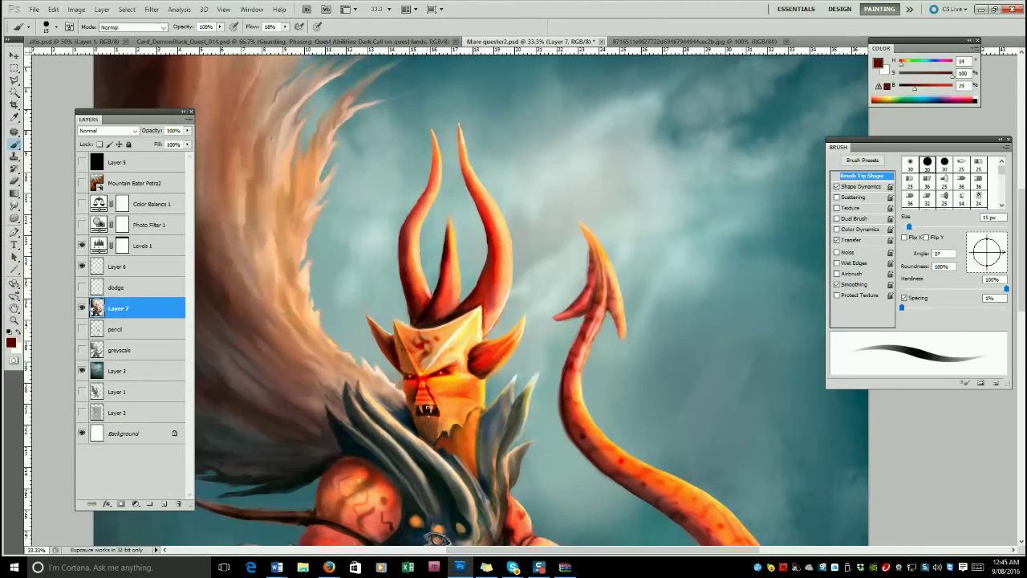
Touch up the mouth with sampled brown tones and the middle horn's tip with off-white sampled from the mask.
alt+click(437, 409)
alt+click(413, 402)
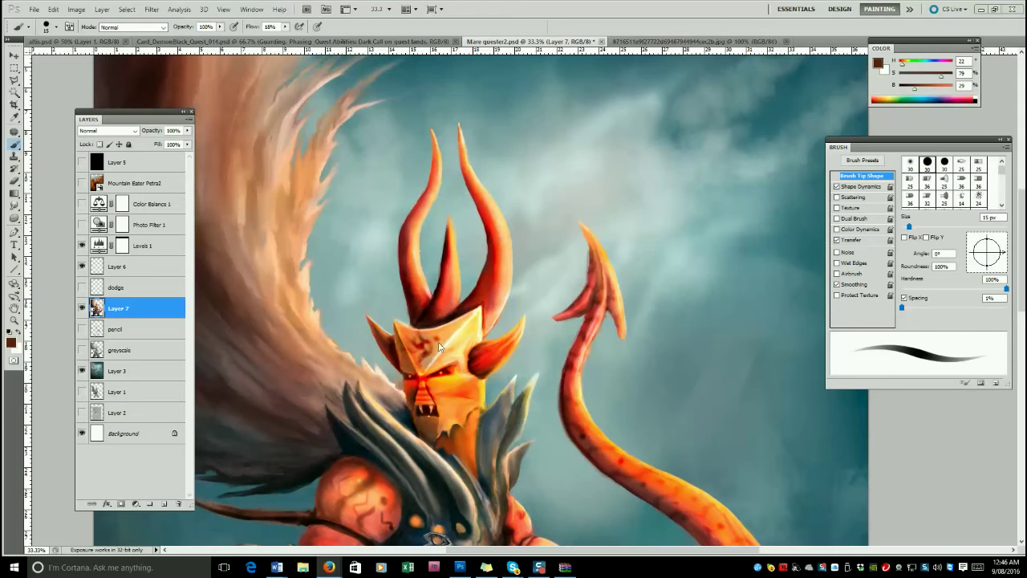
click(18, 145)
alt+click(448, 343)
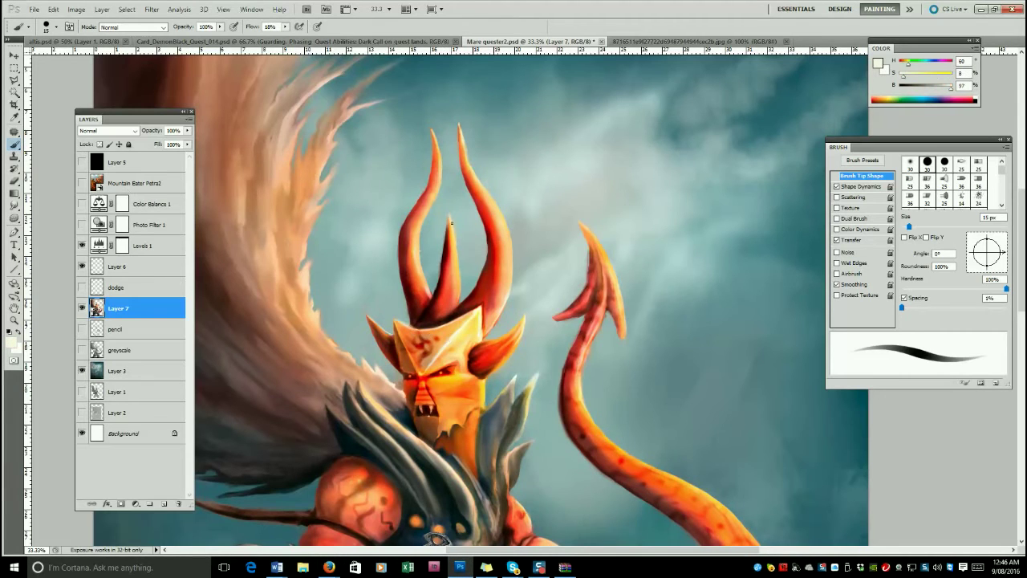
Apply Levels to the background on Layer 3, setting the black input level to 10 and lowering the white output level.
click(116, 371)
click(76, 9)
mouse_move(48, 37)
click(221, 48)
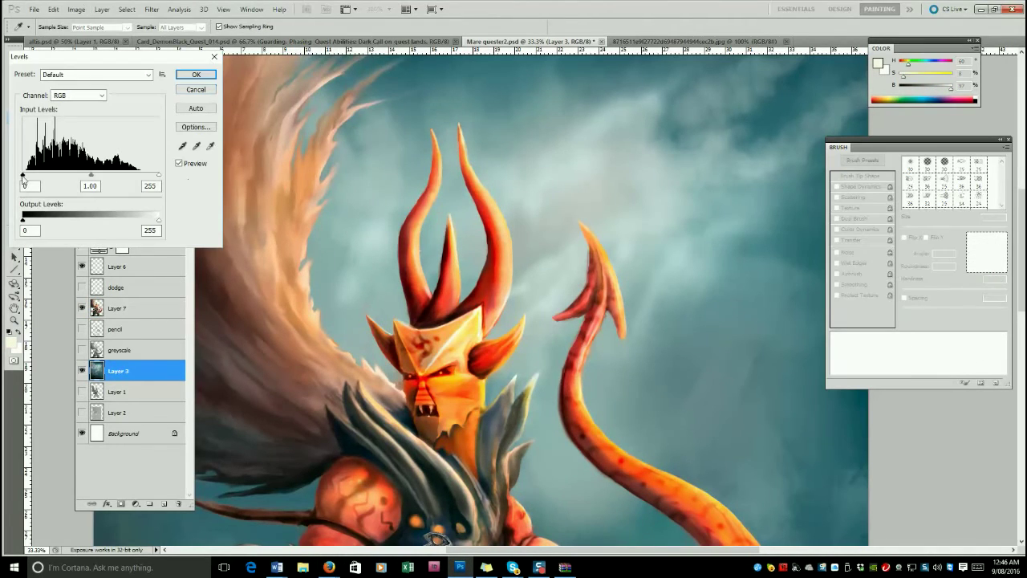
drag(23, 175, 32, 176)
drag(158, 221, 153, 222)
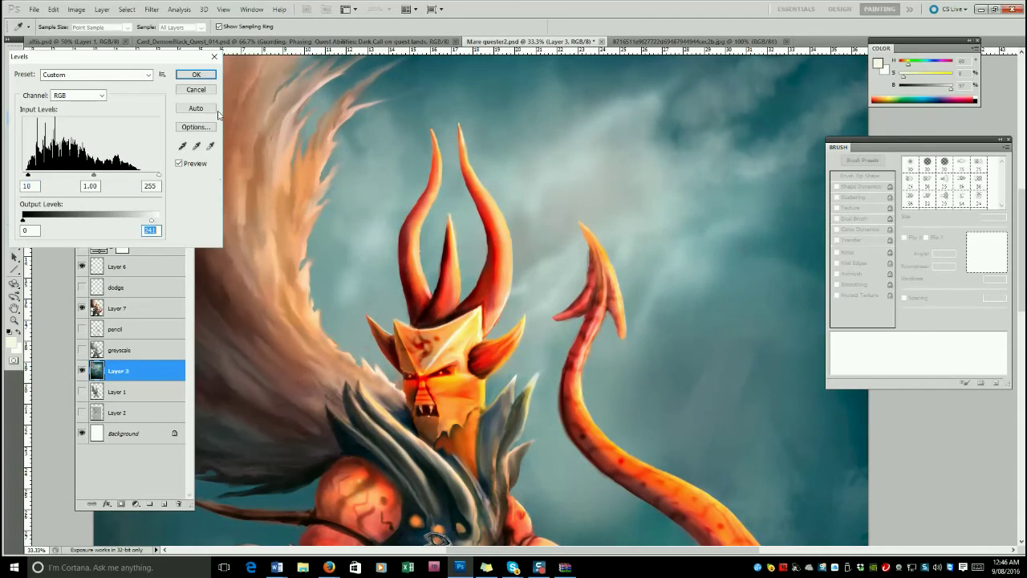
click(197, 75)
key(e)
key(bracketleft)
drag(449, 207, 444, 226)
key(ctrl+z)
Clean up the edge of the middle horn on Layer 7 with a 15 px eraser.
click(138, 300)
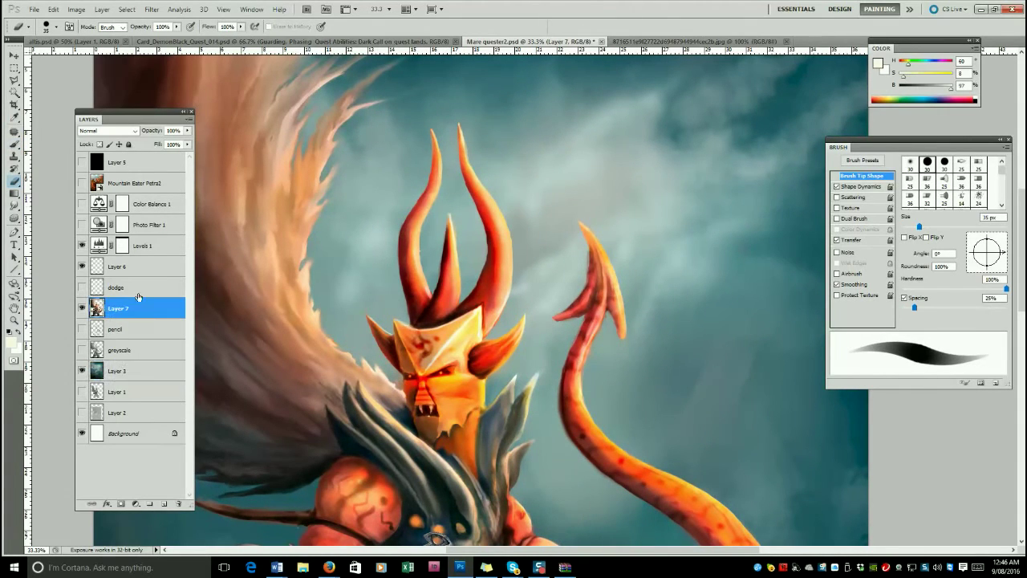
key(bracketleft)
key(bracketleft)
key(alt+bracketleft)
key(alt+bracketleft)
key(alt+bracketleft)
key(alt+bracketright)
key(alt+bracketright)
key(alt+bracketright)
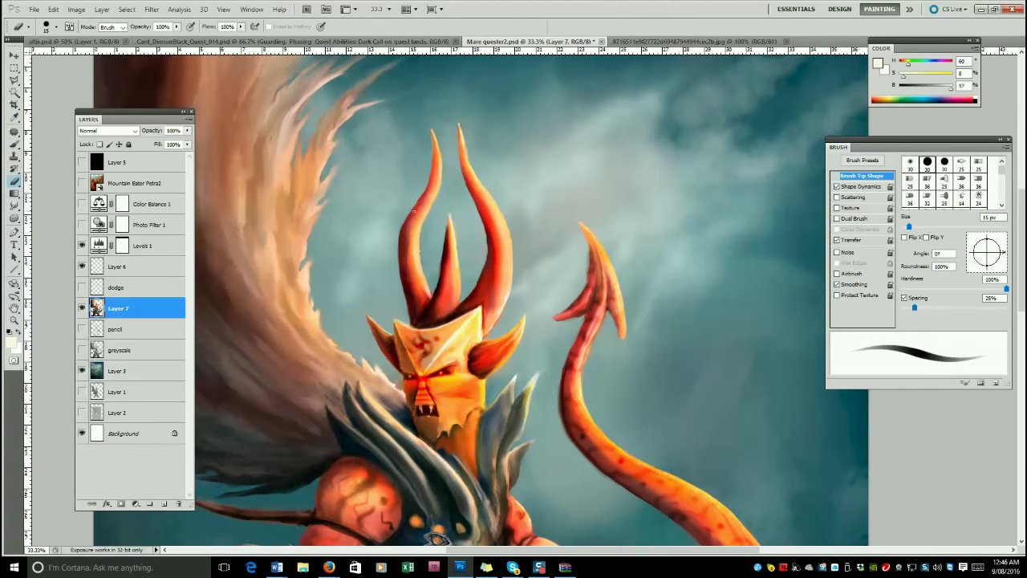
mouse_move(445, 209)
mouse_down()
mouse_move(458, 250)
mouse_move(458, 216)
mouse_move(459, 242)
mouse_move(436, 270)
mouse_up()
Highlight the middle horn's edge and the side horn's tip in off-white, using brushes of 15 px and 9 px.
key(b)
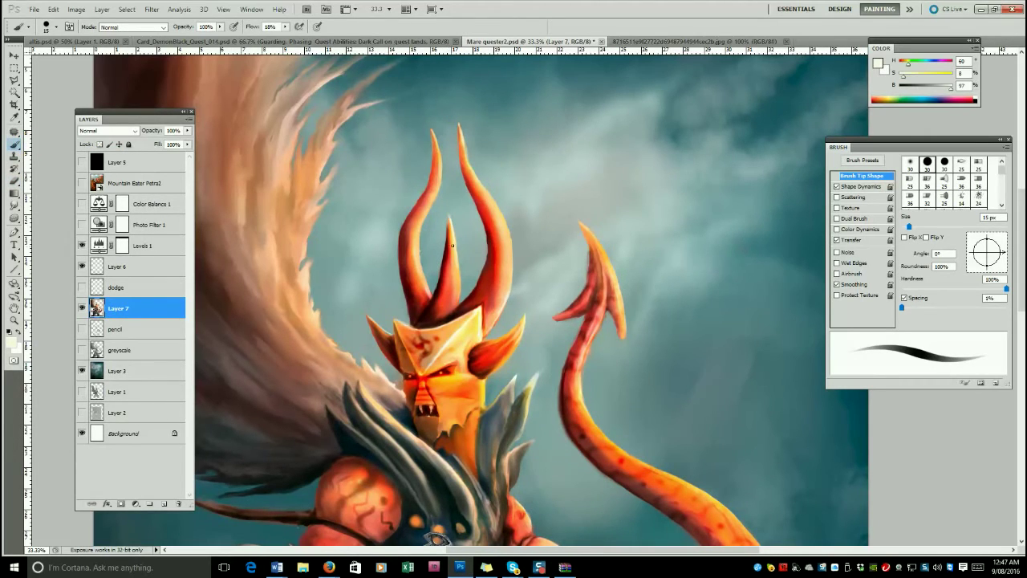
drag(457, 252, 459, 278)
key(bracketleft)
key(bracketleft)
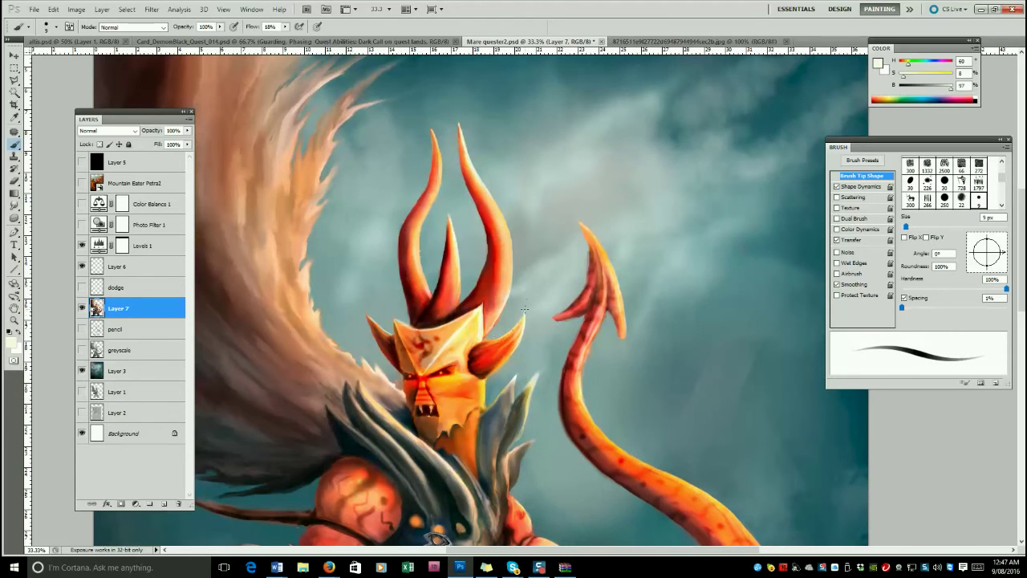
Brighten the outer edge of the tail's arrowhead in off-white with a 15 px brush and sample dark red from its inner side.
key(period)
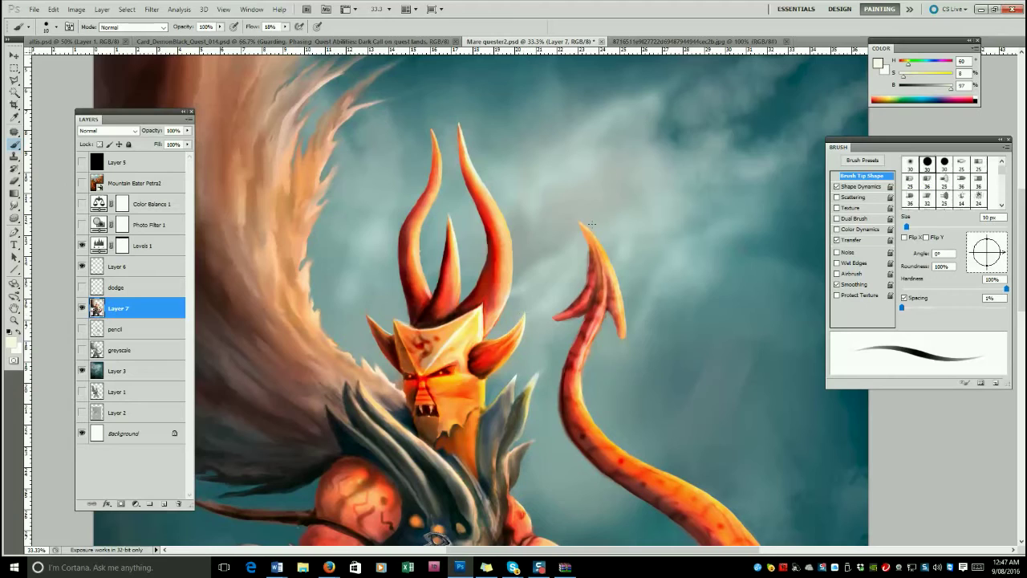
key(bracketright)
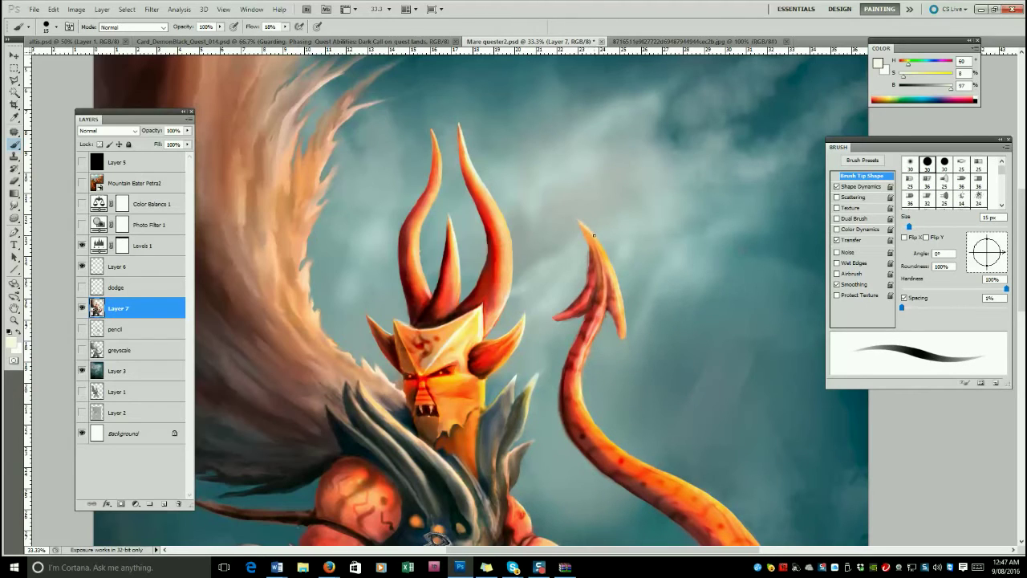
drag(590, 231, 615, 274)
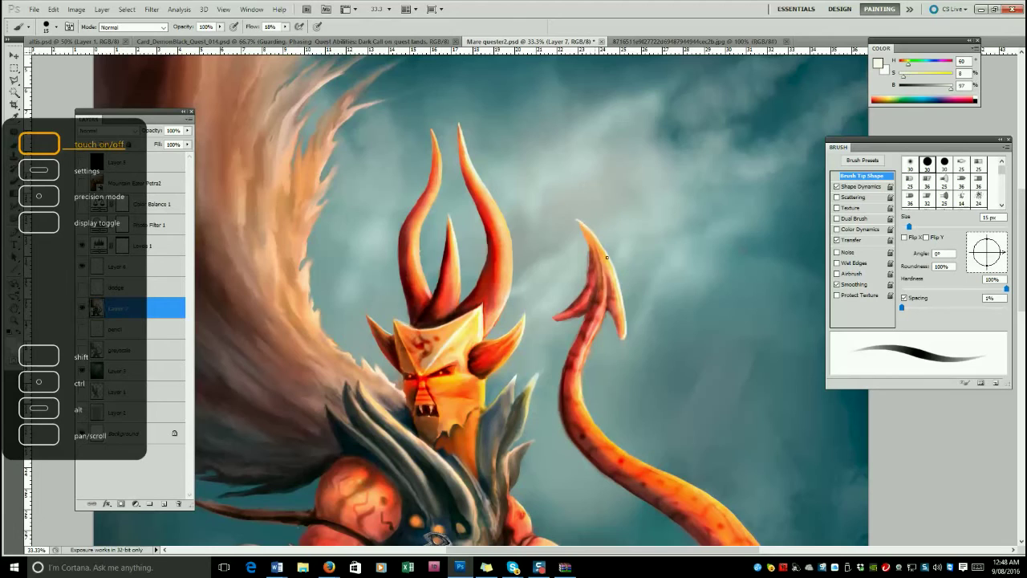
alt+click(591, 279)
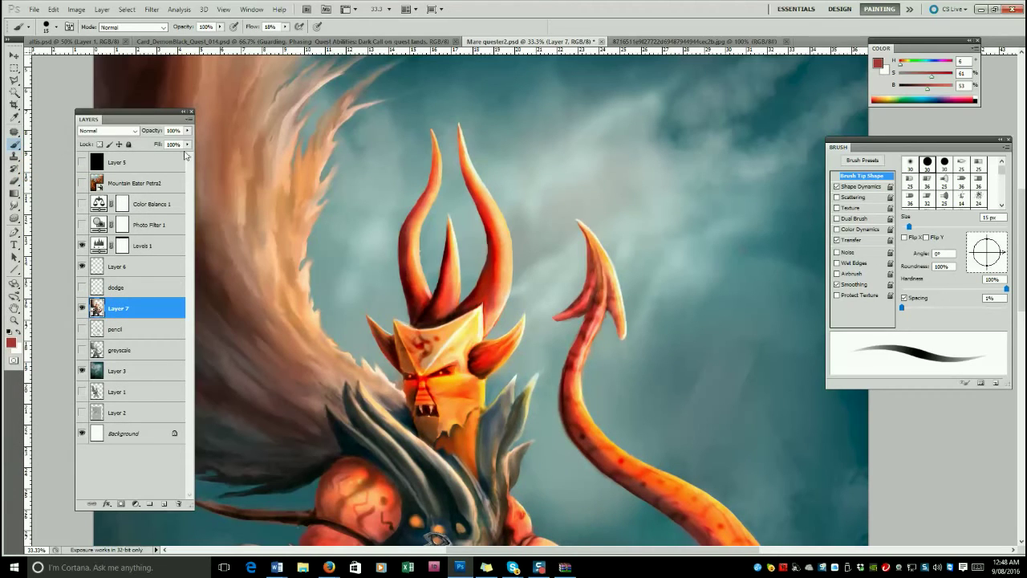
Set up a textured brush with Dual Brush at 60% spacing, Overlay blending and a near-black sampled from the collar.
click(837, 218)
alt+click(455, 507)
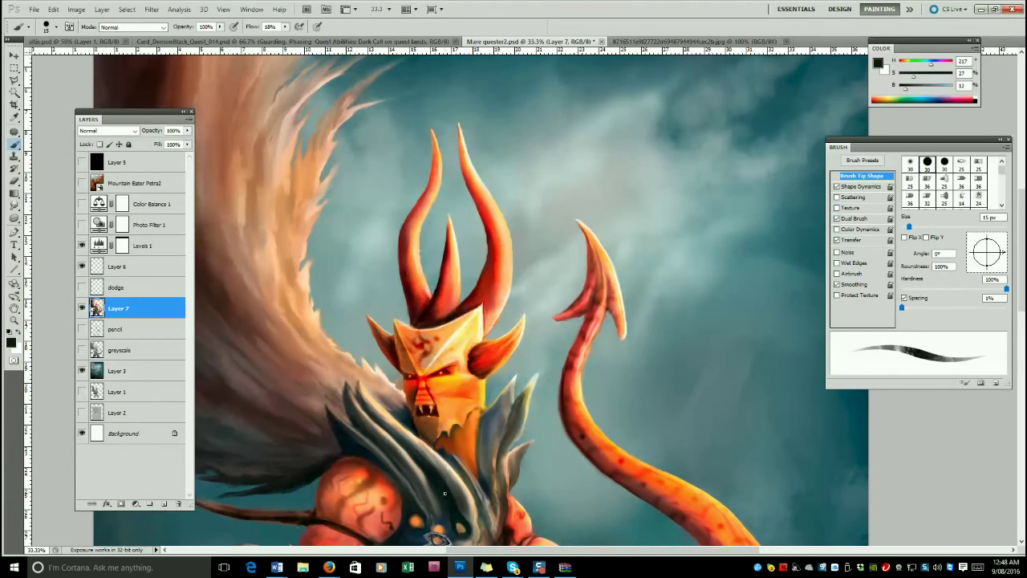
key(])
key(])
key(])
key(])
key(])
key(])
key(])
key(])
key(])
key(])
key(])
click(860, 218)
drag(913, 288, 932, 288)
click(138, 27)
click(110, 182)
Texture the collar's blades with Overlay strokes in dark blue-grey tones sampled from it, using brushes up to 125 px.
key(bracketleft)
alt+click(434, 470)
mouse_move(430, 465)
mouse_down()
mouse_move(399, 418)
mouse_move(392, 426)
mouse_move(375, 410)
mouse_move(458, 485)
mouse_move(491, 488)
mouse_move(491, 444)
mouse_up()
key(bracketleft)
key(bracketleft)
key(bracketright)
key(bracketright)
key(bracketright)
key(bracketright)
alt+click(491, 447)
alt+click(486, 470)
key(bracketleft)
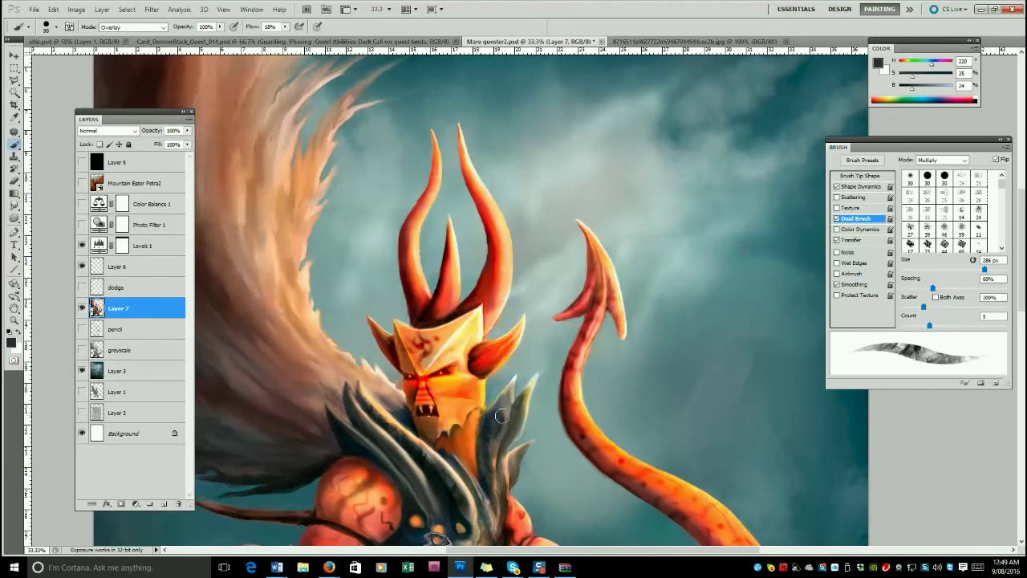
key(bracketleft)
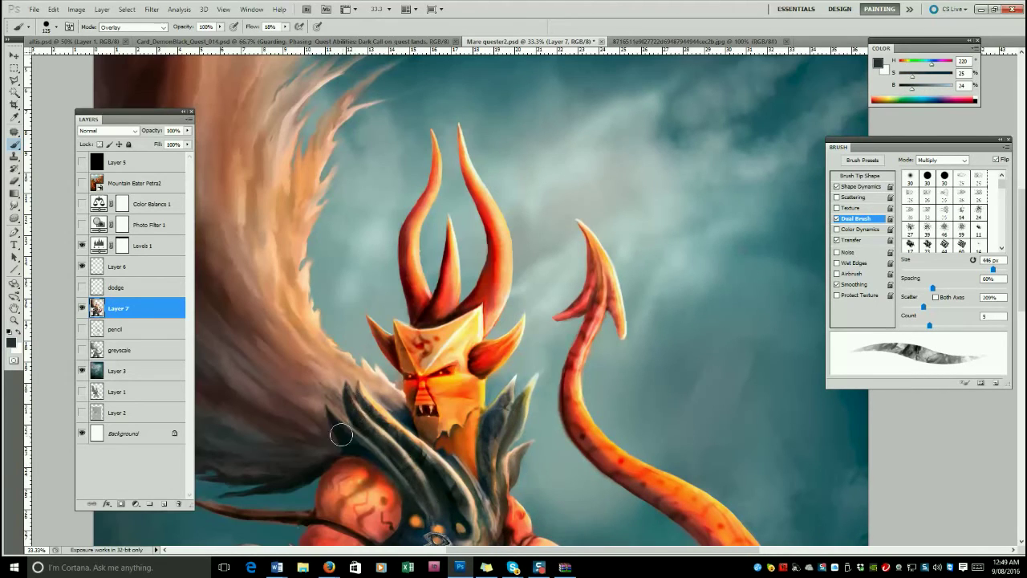
Add finer dark blue-grey texture strokes to the lower part of the collar with a smaller brush.
key(bracketleft)
key(bracketleft)
key(bracketleft)
key(bracketleft)
key(bracketleft)
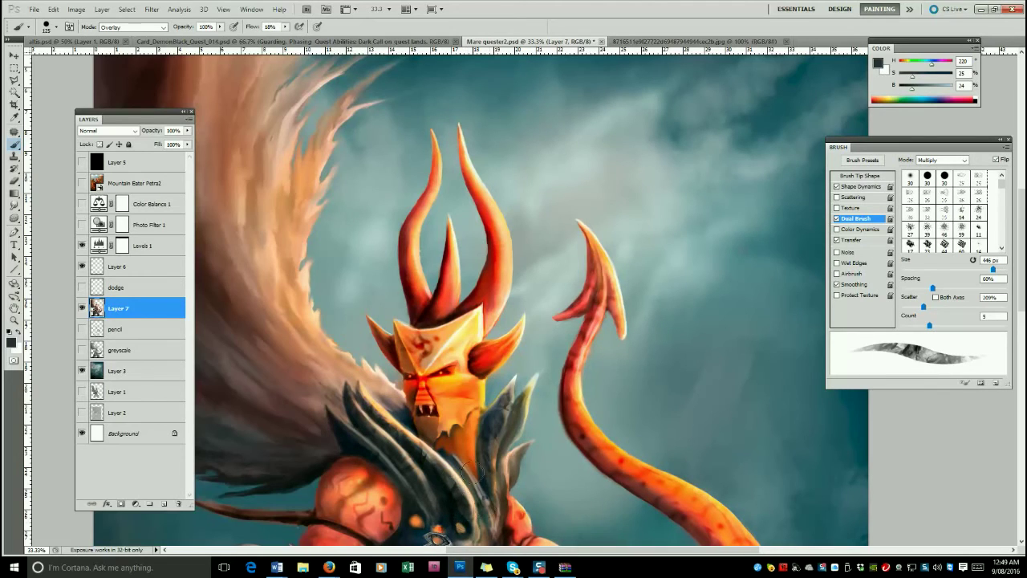
drag(464, 474, 478, 498)
mouse_move(501, 461)
mouse_down()
mouse_move(498, 483)
mouse_move(513, 473)
mouse_up()
Texture the mask with orange-red sampled from the face, using a 90 px Overlay brush.
key(bracketright)
alt+click(479, 383)
key(bracketright)
key(bracketright)
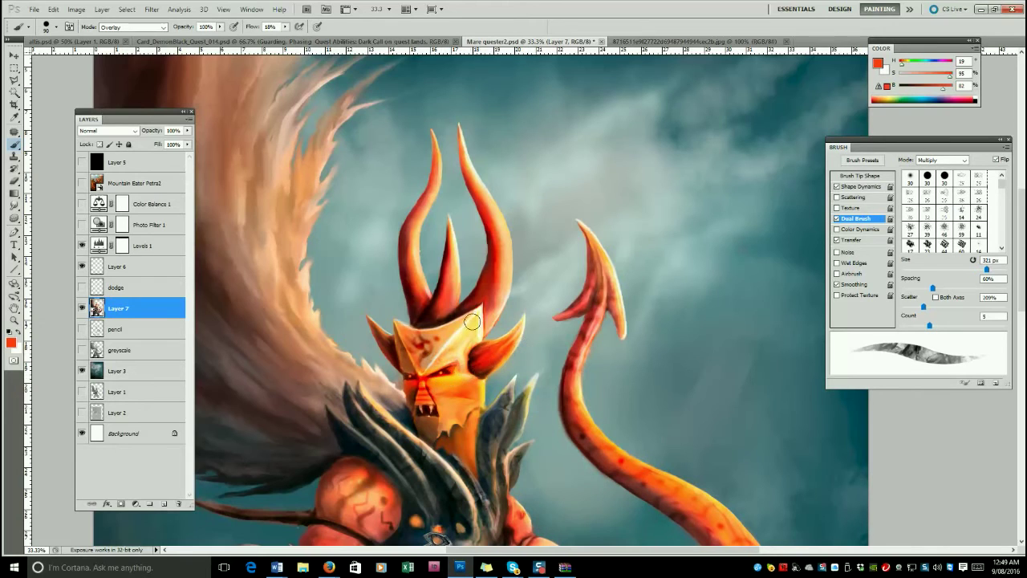
Add white Overlay highlights along the centre of the tail's arrowhead with a reduced textured brush.
key(d)
key(x)
key(bracketleft)
key(bracketleft)
key(bracketleft)
key(bracketleft)
key(bracketleft)
key(bracketleft)
key(bracketleft)
key(bracketleft)
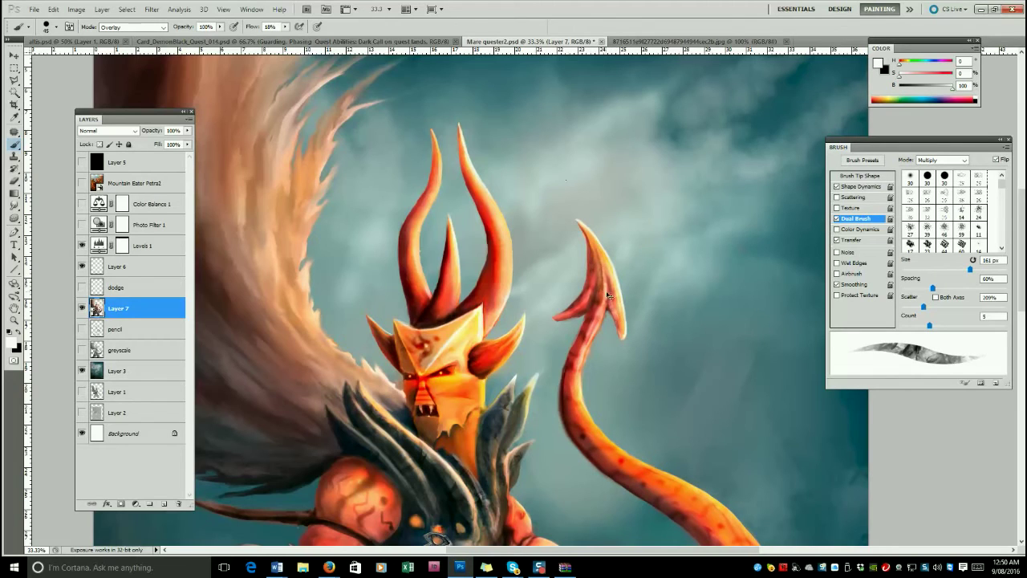
key(bracketleft)
mouse_move(585, 227)
mouse_down()
mouse_move(598, 285)
mouse_move(600, 263)
mouse_move(600, 309)
mouse_up()
Load Layer 7's painted area as a selection and try a wide white Overlay stroke on the tail's curve.
key(bracketright)
key(bracketright)
key(bracketright)
key(bracketright)
key(bracketright)
ctrl+click(98, 309)
key(bracketright)
key(bracketright)
key(bracketright)
key(bracketright)
key(bracketright)
drag(592, 431, 634, 455)
key(ctrl+z)
Highlight the figure inside the selection in white with Overlay brushes of 30 px and 25 px.
key(bracketleft)
key(bracketleft)
key(bracketleft)
key(bracketleft)
key(bracketleft)
key(bracketleft)
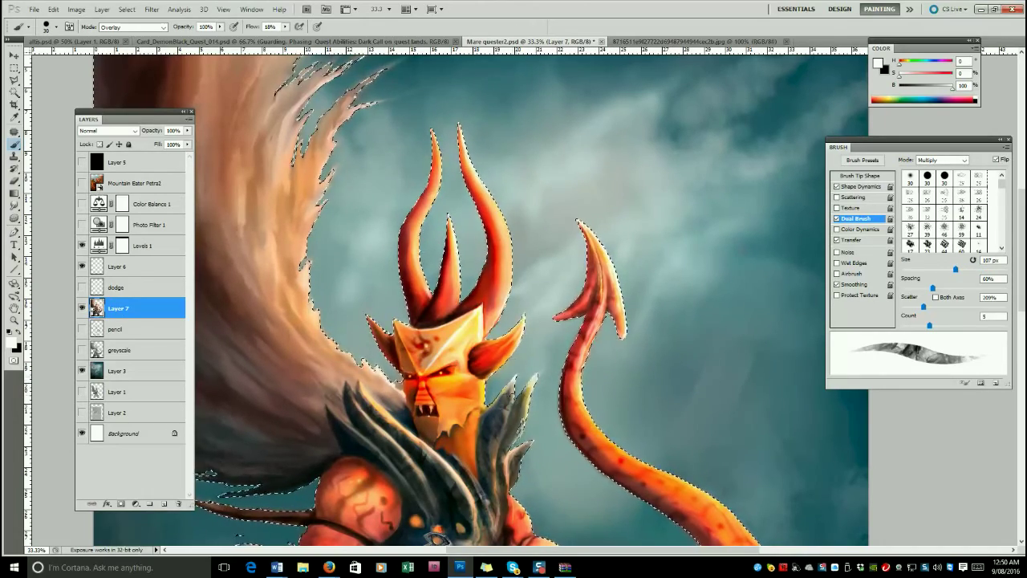
key(bracketleft)
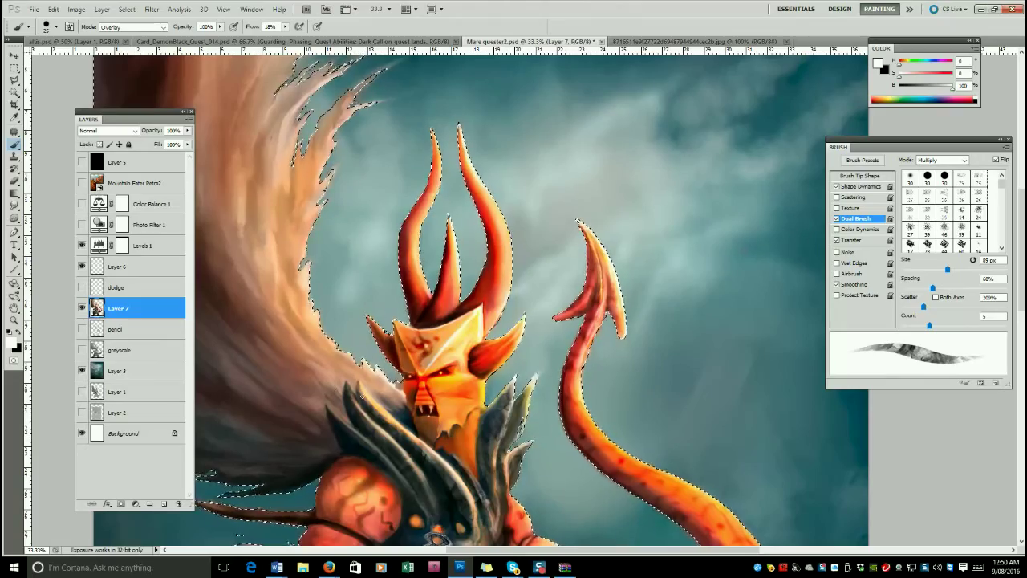
Texture the wing with dark grey sampled from the collar using Overlay at 500 px, undo the last stroke and deselect.
alt+click(362, 397)
key(bracketright)
key(bracketright)
key(bracketright)
key(bracketright)
key(bracketright)
key(bracketright)
key(bracketright)
key(bracketright)
key(bracketright)
key(bracketright)
key(bracketright)
key(bracketright)
key(bracketright)
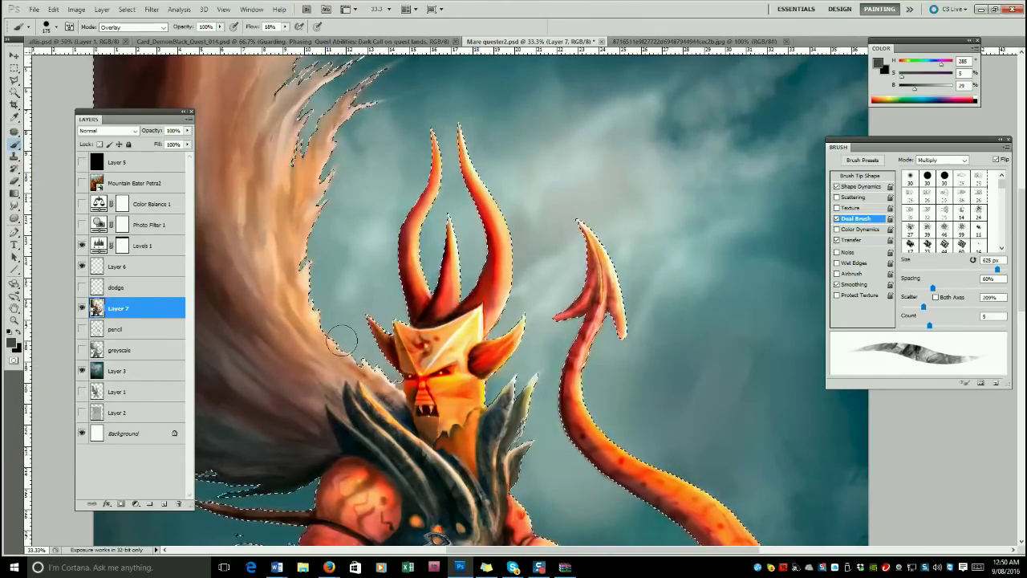
key(bracketright)
key(bracketright)
key(bracketright)
key(bracketright)
key(bracketright)
drag(291, 383, 229, 309)
key(ctrl+z)
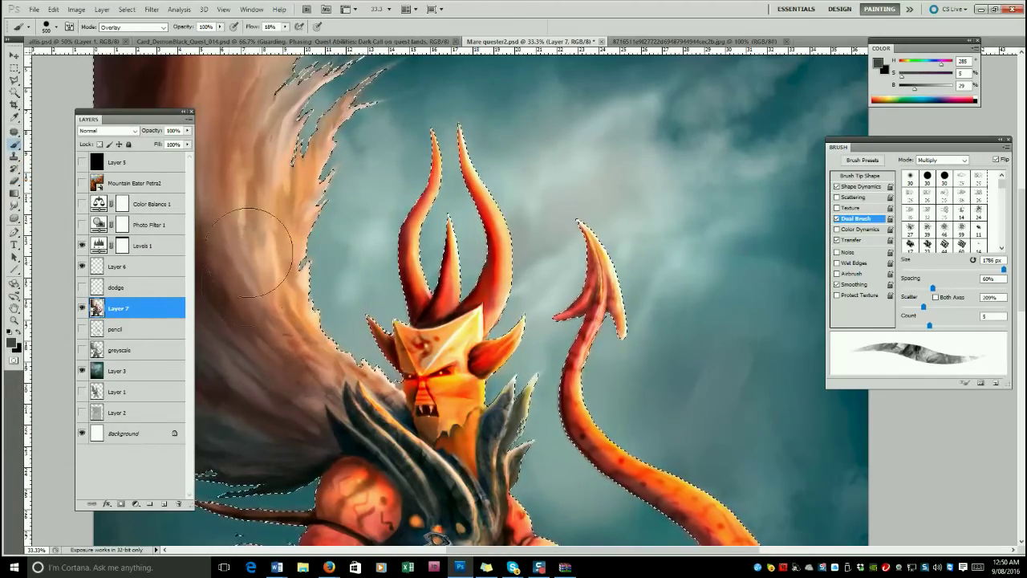
key(ctrl+d)
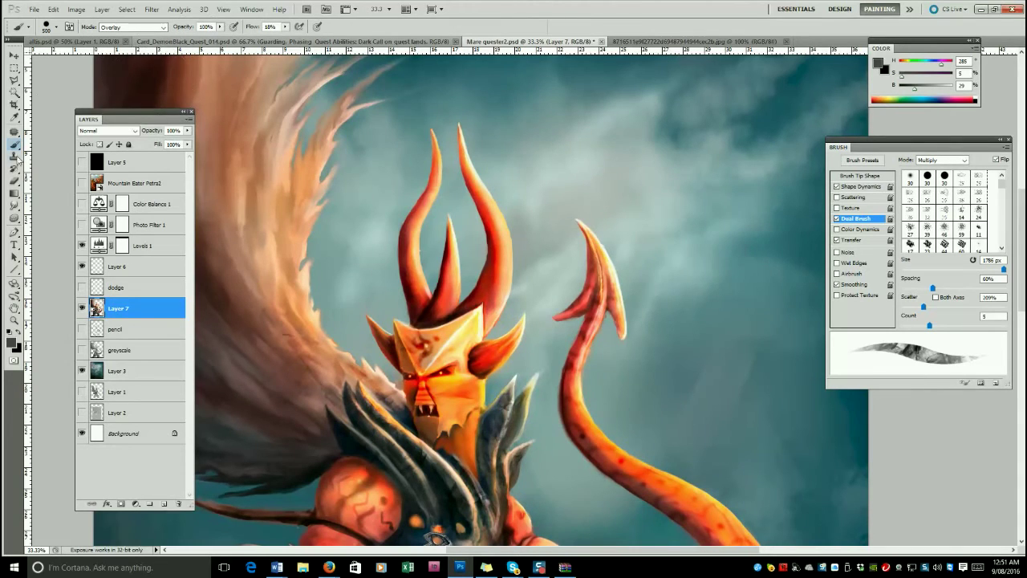
Smudge the mask's upper corner and the area beside the side horn at 83% strength.
key(r)
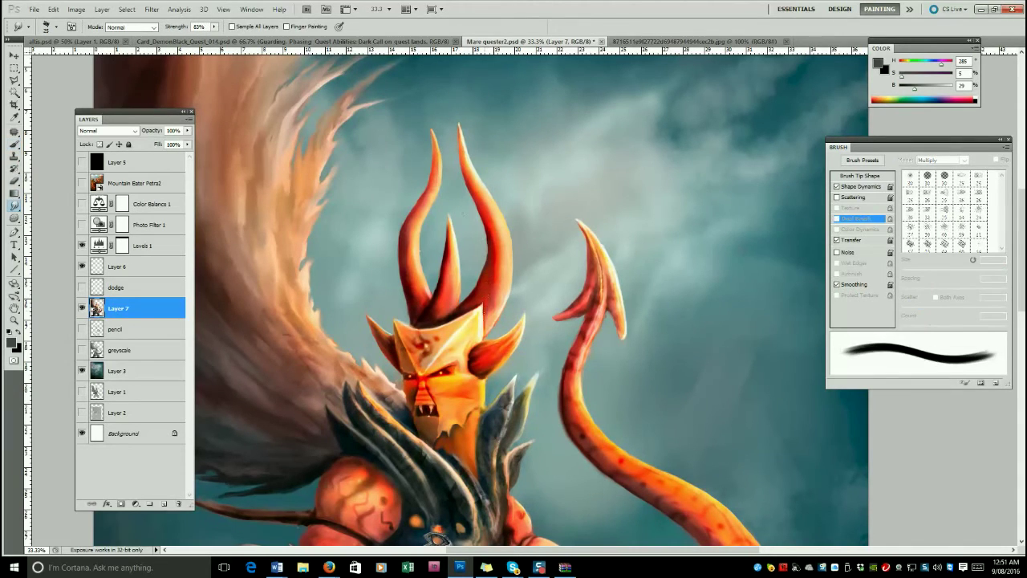
drag(483, 303, 473, 312)
drag(476, 343, 469, 346)
Load Layer 7's painted area as a selection with its outline hidden and brighten the horns with small white Overlay strokes.
key(b)
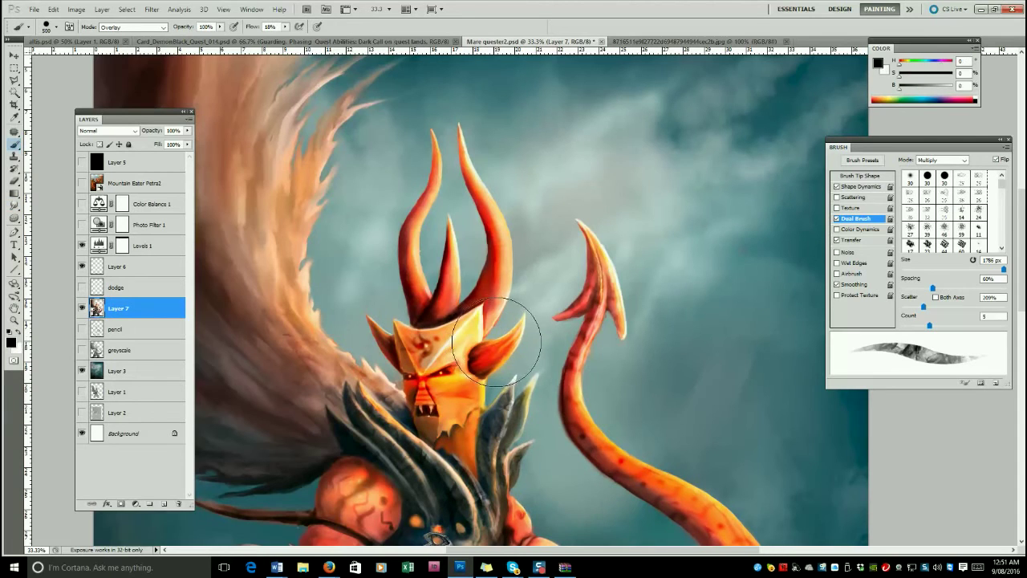
ctrl+click(97, 307)
key(bracketleft)
key(bracketleft)
key(bracketleft)
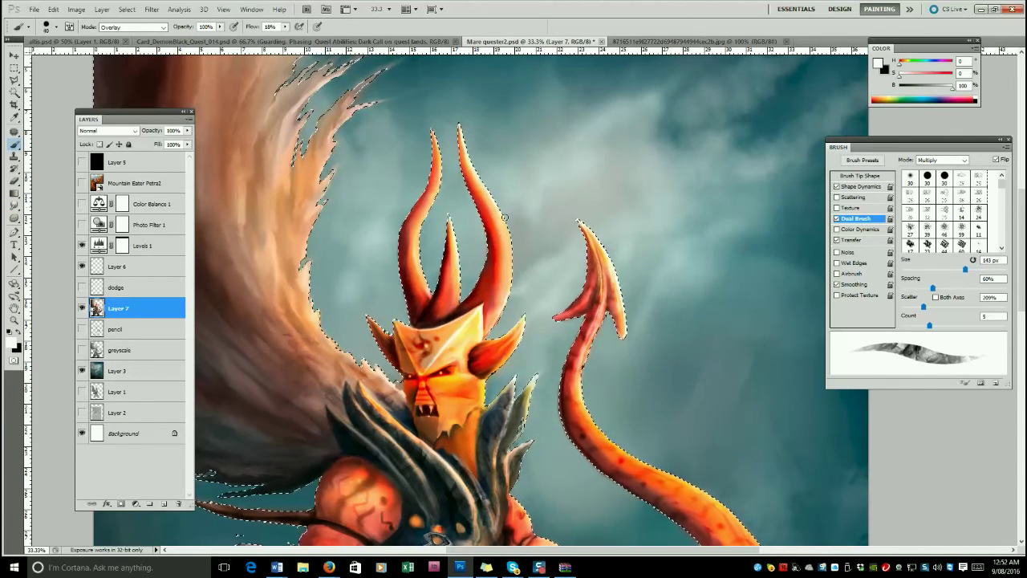
key(ctrl+h)
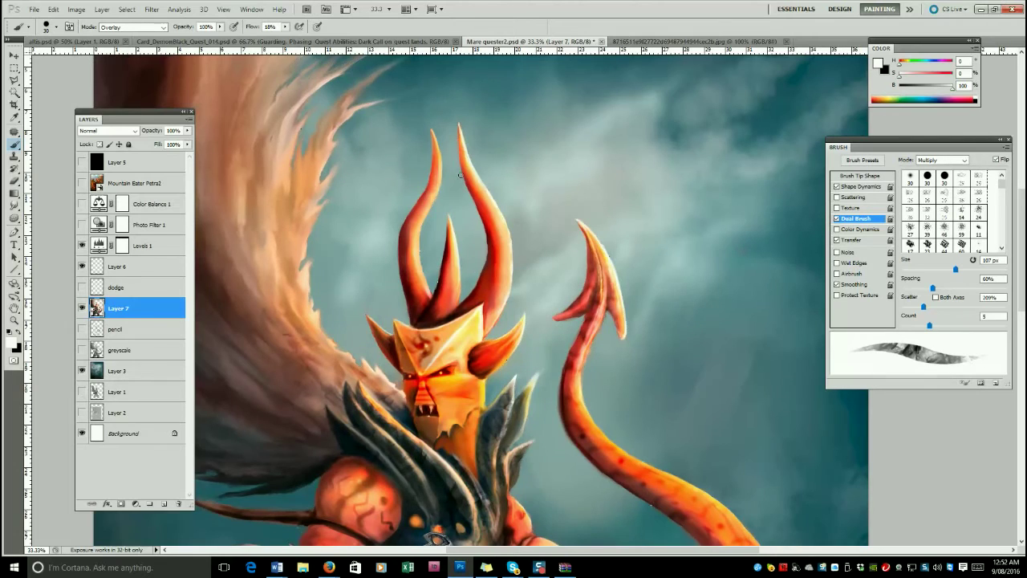
key(bracketleft)
key(bracketleft)
key(bracketleft)
key(bracketleft)
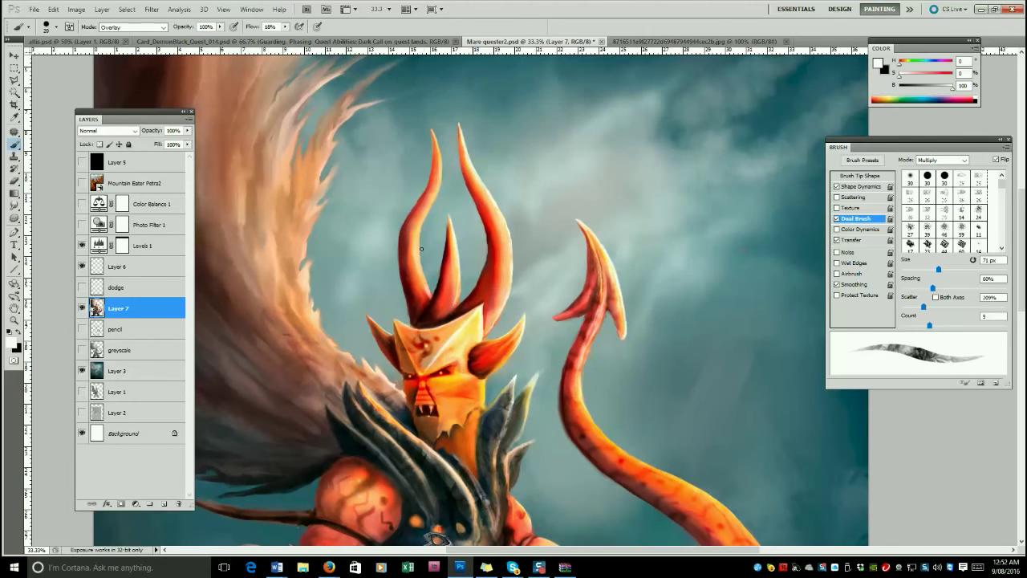
Highlight the face's cheek, creases and chin in white with Overlay brushes of 30, 25 and 20 px.
key(bracketright)
key(bracketright)
key(bracketright)
key(bracketright)
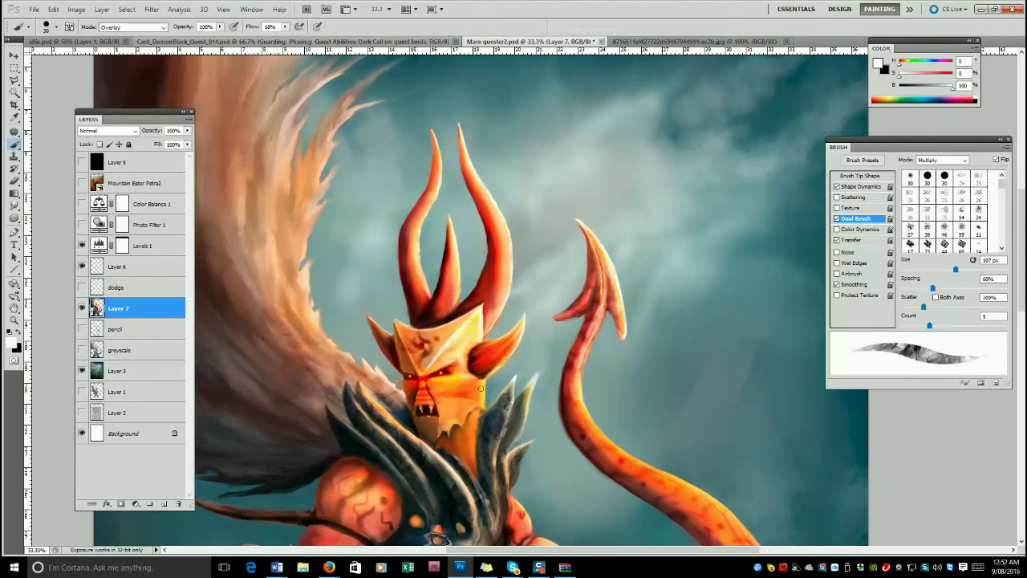
key(bracketleft)
key(bracketleft)
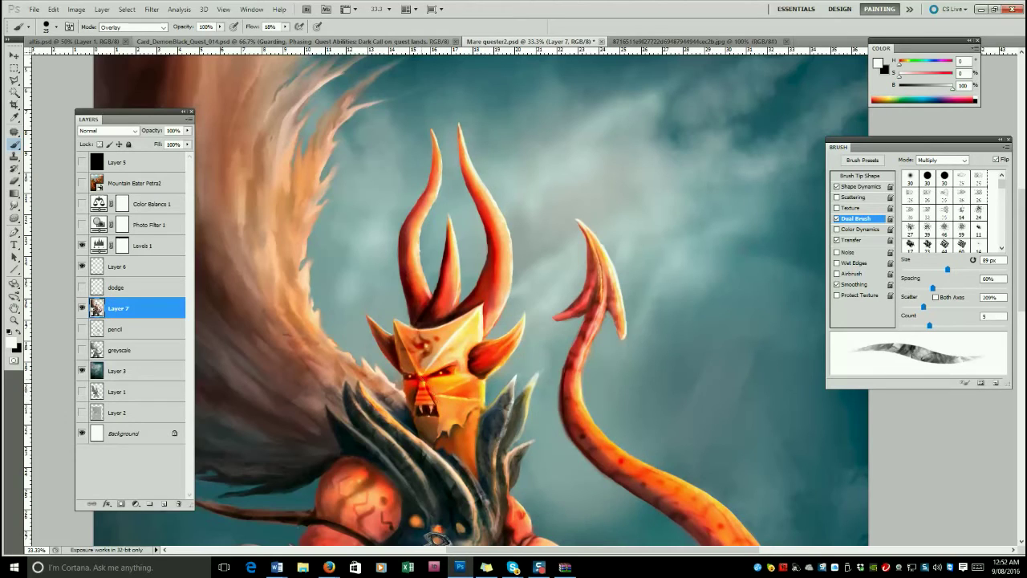
key(bracketleft)
key(bracketleft)
key(bracketleft)
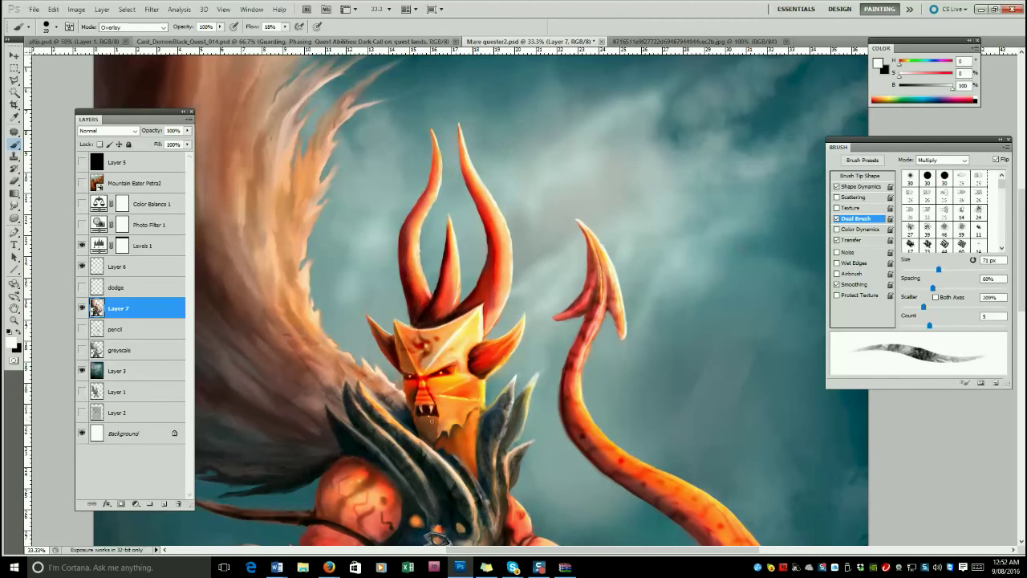
Highlight the collar blade beside the neck in white, then clear the selection and tidy its edge with a 15 px eraser.
drag(504, 432, 511, 407)
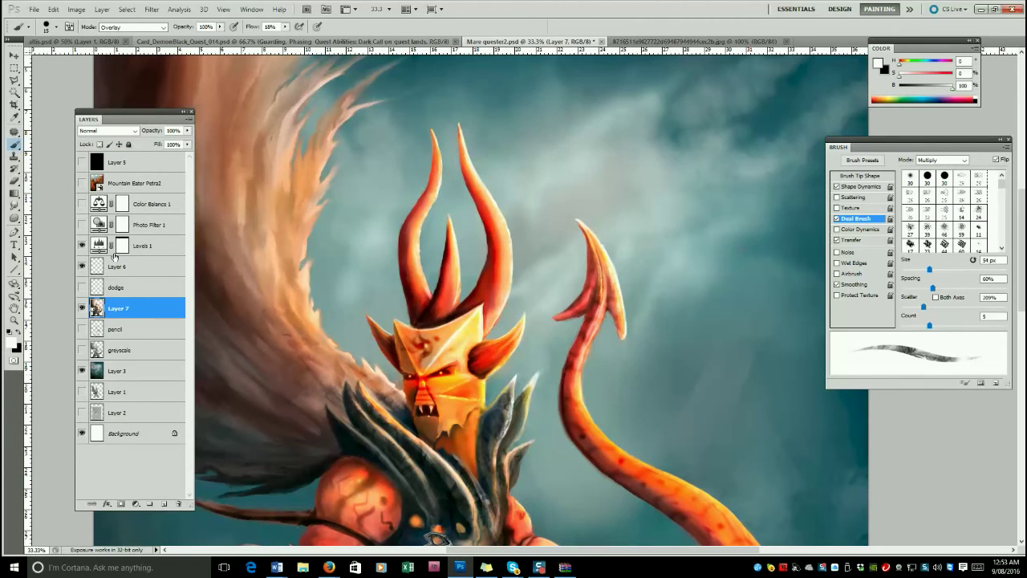
key(e)
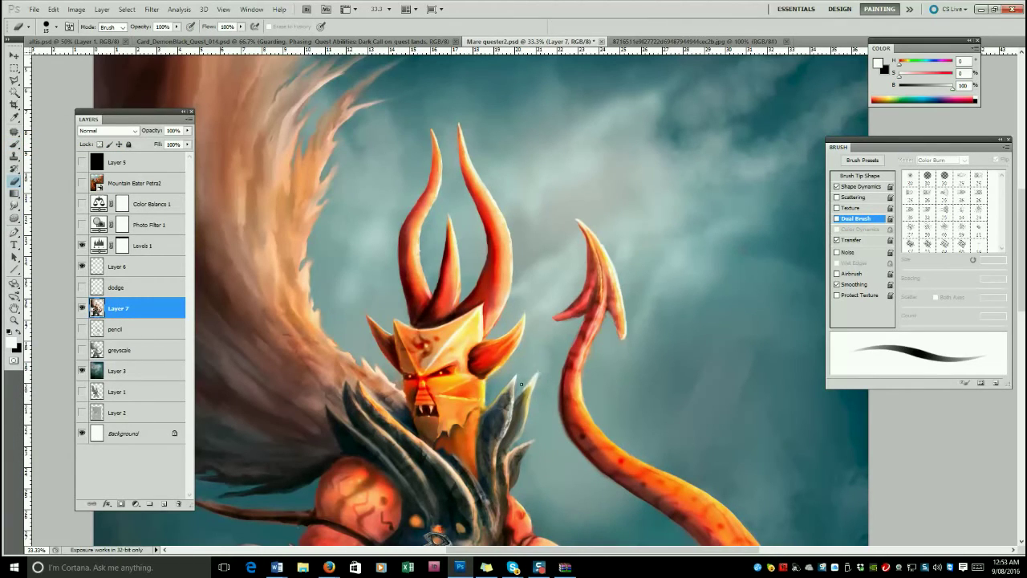
click(127, 10)
click(153, 32)
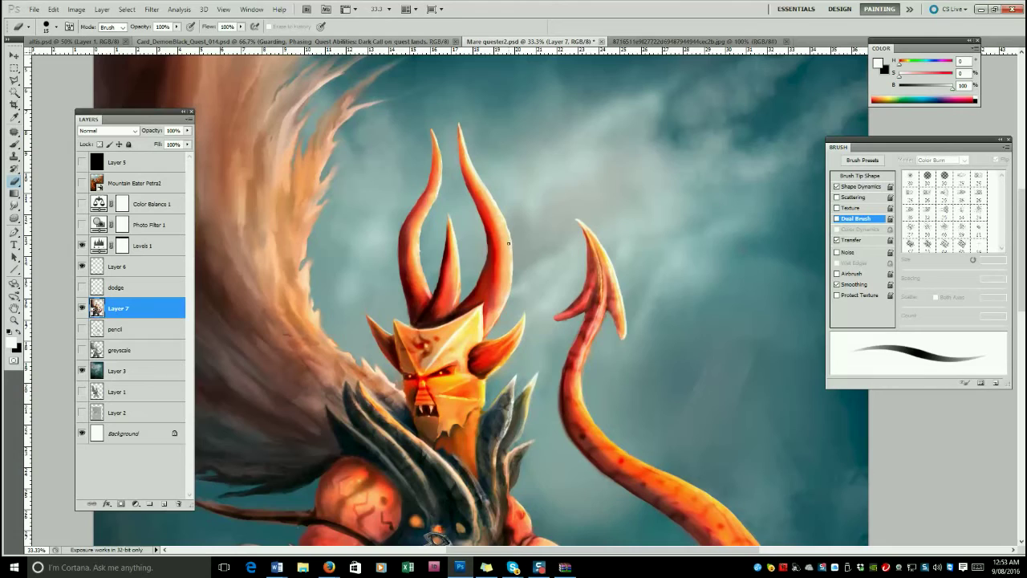
Blend the mask's brow with tan and orange tones sampled from it, using a 35 px brush in Normal mode.
key(b)
alt+click(435, 351)
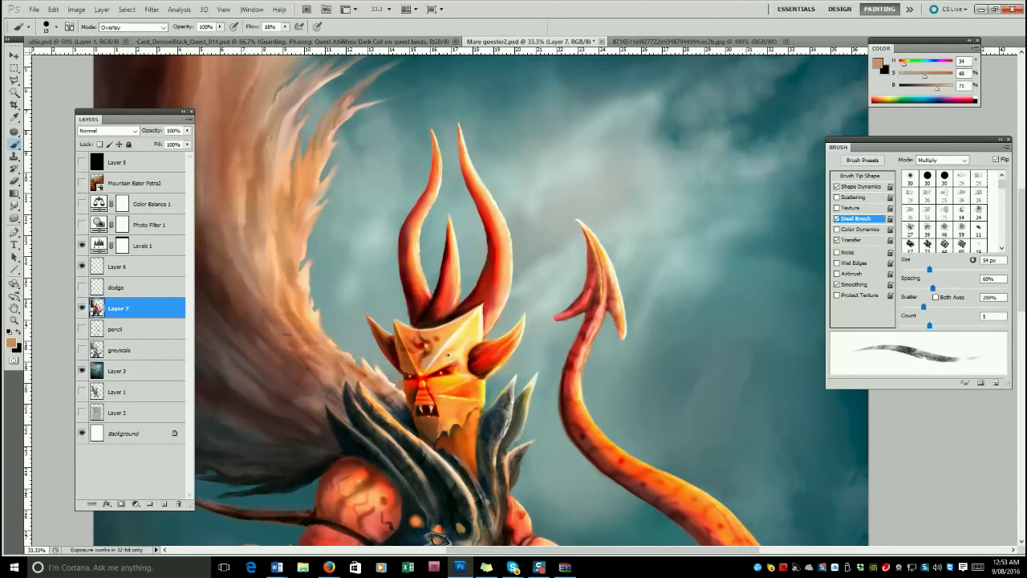
key(bracketright)
key(bracketright)
key(bracketright)
click(164, 28)
click(120, 36)
drag(446, 358, 454, 354)
alt+click(452, 356)
alt+click(454, 350)
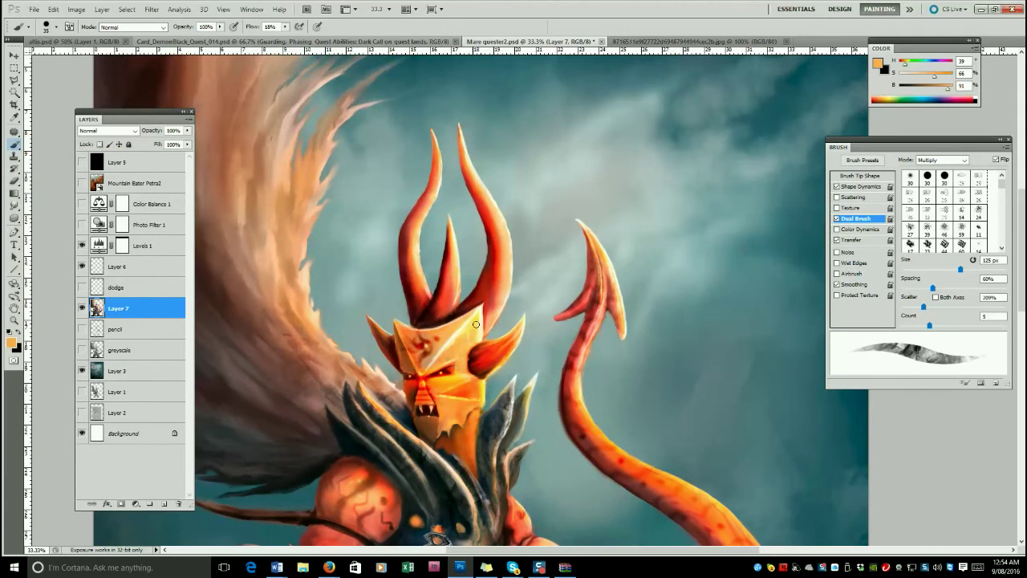
Highlight the mask's outer cheek edge below the right ear with a pale cream sampled from its upper corner, using a 10 px brush.
key(bracketleft)
key(bracketleft)
key(bracketleft)
key(bracketleft)
key(bracketleft)
key(bracketleft)
key(bracketright)
key(bracketright)
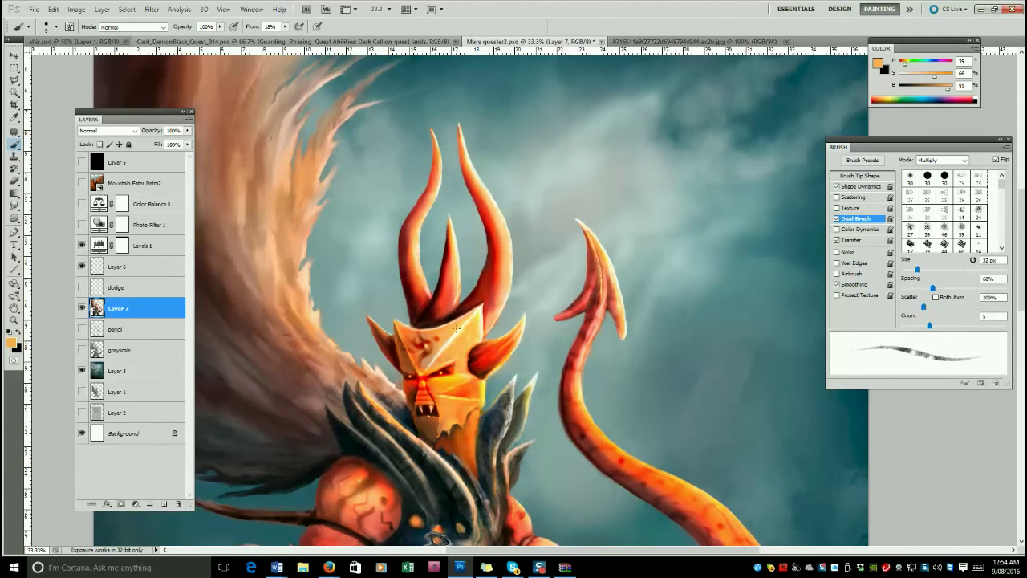
alt+click(483, 311)
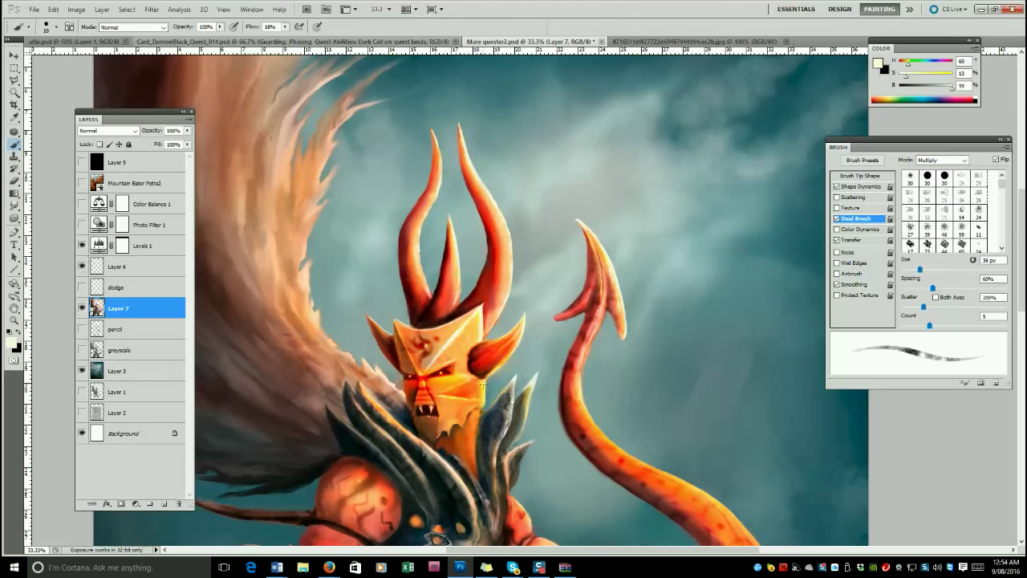
drag(485, 401, 484, 383)
Blend the wing's edge behind the collar spikes with sampled dark blue-grey and brown tones, using a 40 px brush.
alt+click(389, 413)
mouse_move(375, 407)
mouse_down()
mouse_move(408, 430)
mouse_move(369, 394)
mouse_up()
key(bracketright)
key(bracketright)
key(bracketright)
alt+click(375, 401)
alt+click(377, 401)
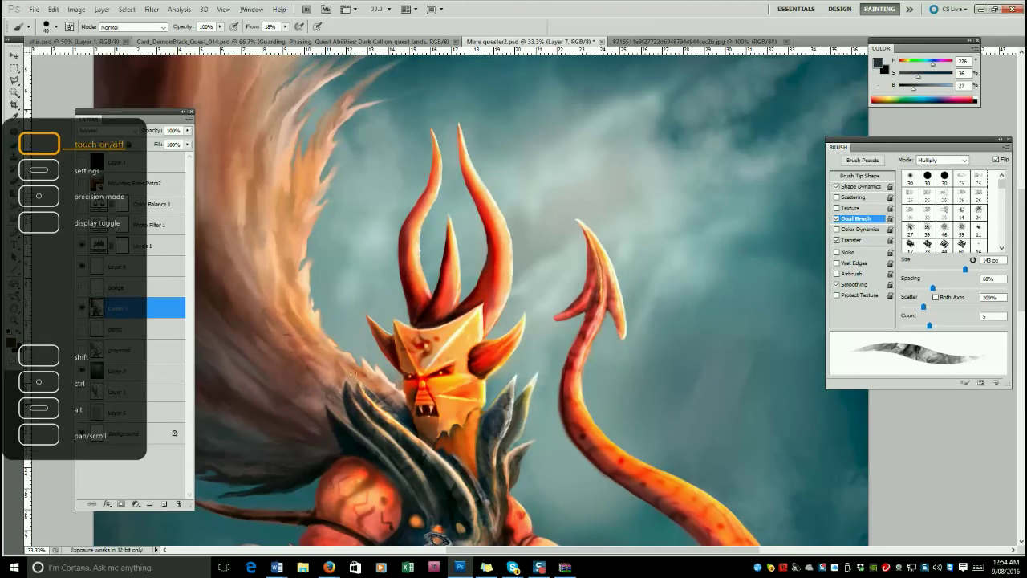
alt+click(399, 415)
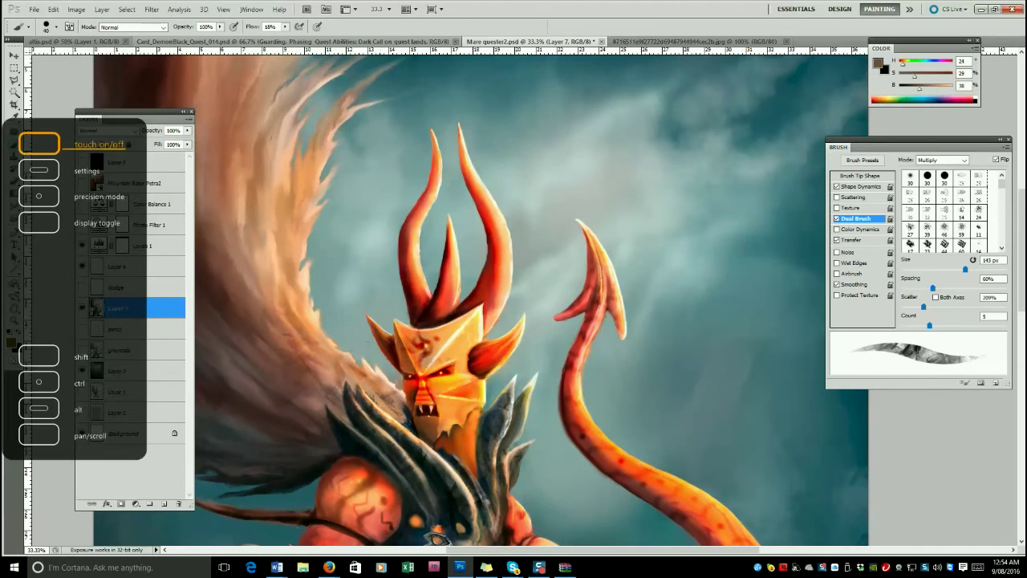
alt+click(362, 378)
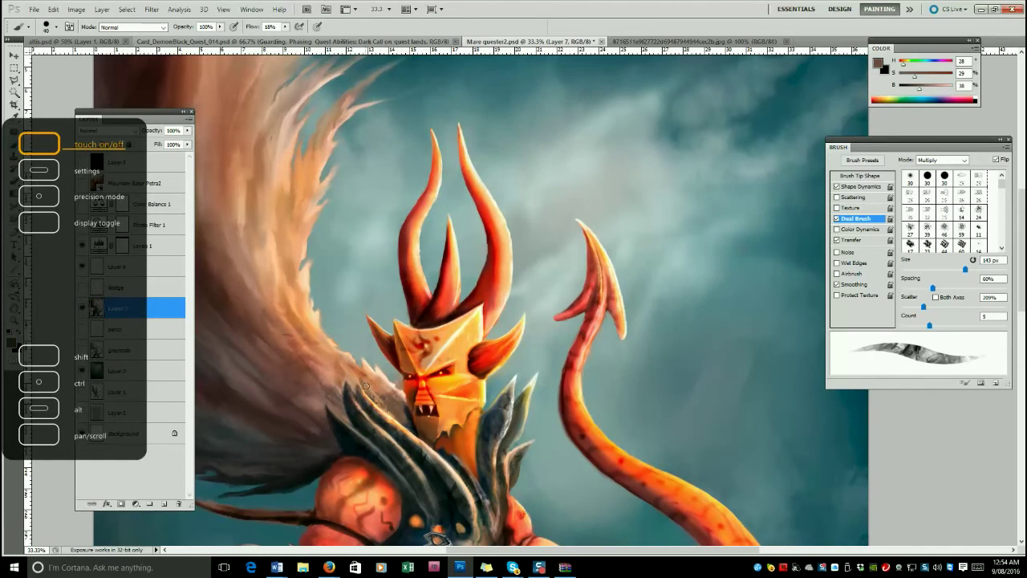
Paint thin pale peach strands along the wing's edge above the collar spikes with a small brush.
alt+click(439, 451)
key(bracketleft)
key(bracketleft)
key(bracketleft)
key(bracketleft)
drag(358, 381, 379, 409)
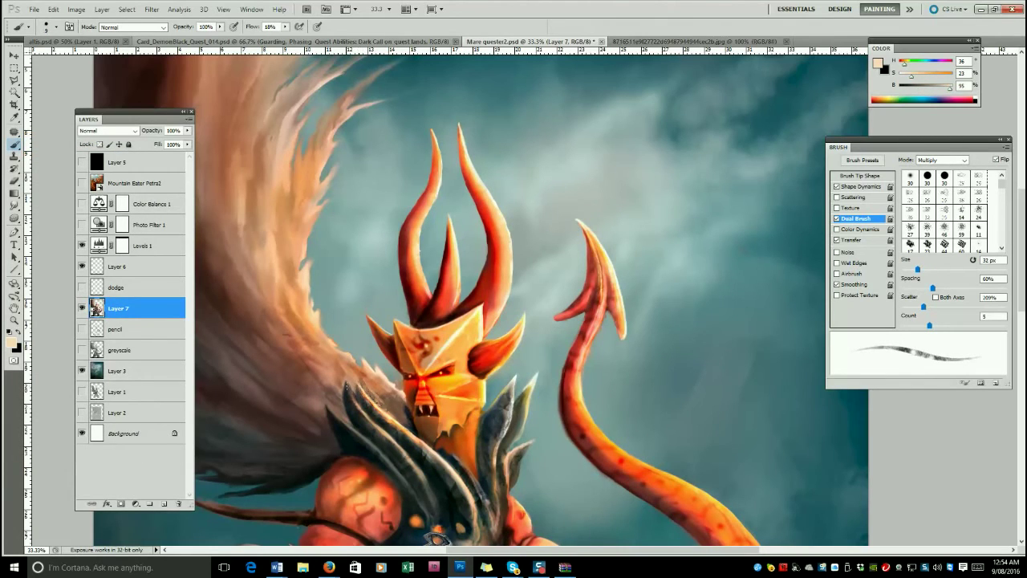
Make white the foreground colour and try a 15 px highlight stroke along the inner edge of the left horn.
key(bracketright)
key(bracketright)
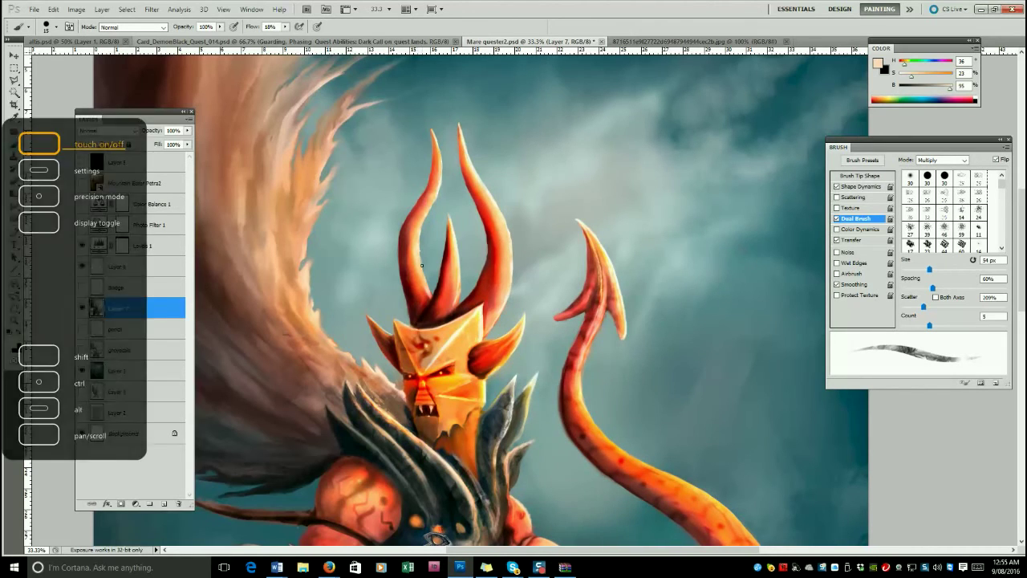
key(d)
key(x)
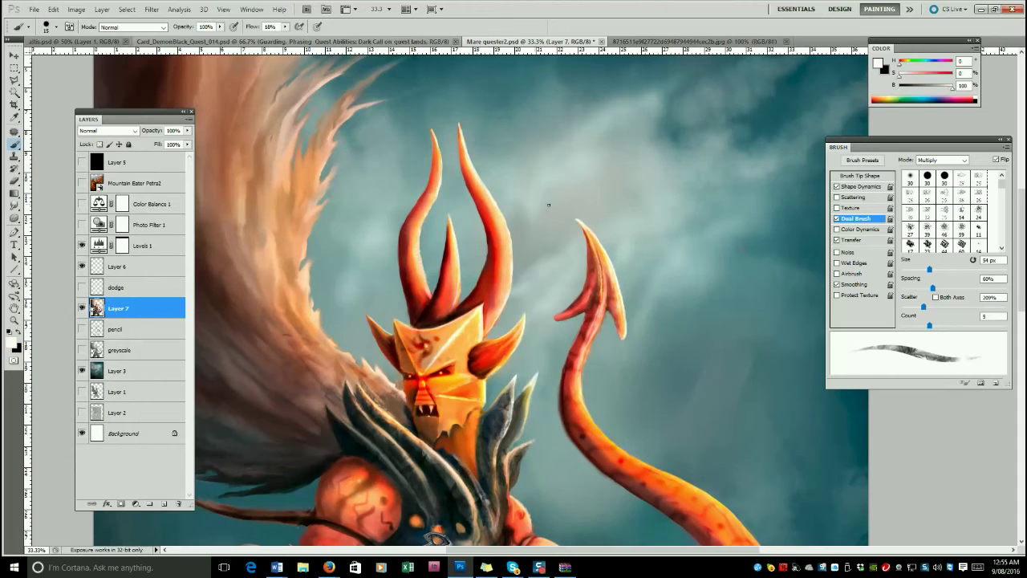
drag(417, 247, 429, 285)
key(ctrl+z)
Highlight the upper feathers of the wing with larger white strokes that follow their sweep.
key(])
key([)
key([)
key([)
key(bracketright)
key(bracketright)
key(bracketright)
key(bracketright)
key(bracketright)
key(bracketright)
drag(294, 138, 291, 183)
drag(282, 132, 334, 79)
key(ctrl+z)
drag(288, 124, 348, 65)
Brighten the lower feather tips along the wing's inner edge in white with a 20 px brush.
key(bracketleft)
key(bracketleft)
key(bracketleft)
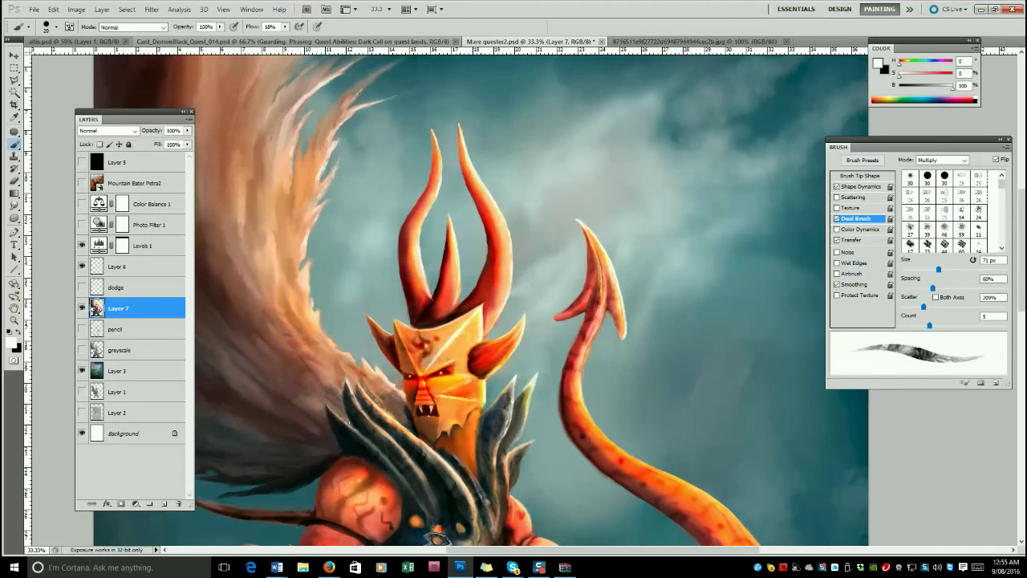
key(bracketright)
key(bracketright)
key(bracketright)
key(bracketleft)
key(bracketleft)
key(bracketleft)
drag(314, 306, 321, 324)
Brighten the long feather strands at the wing's upper tips in white, using brushes between 60 and 25 px.
scroll(350, 83, up, 5)
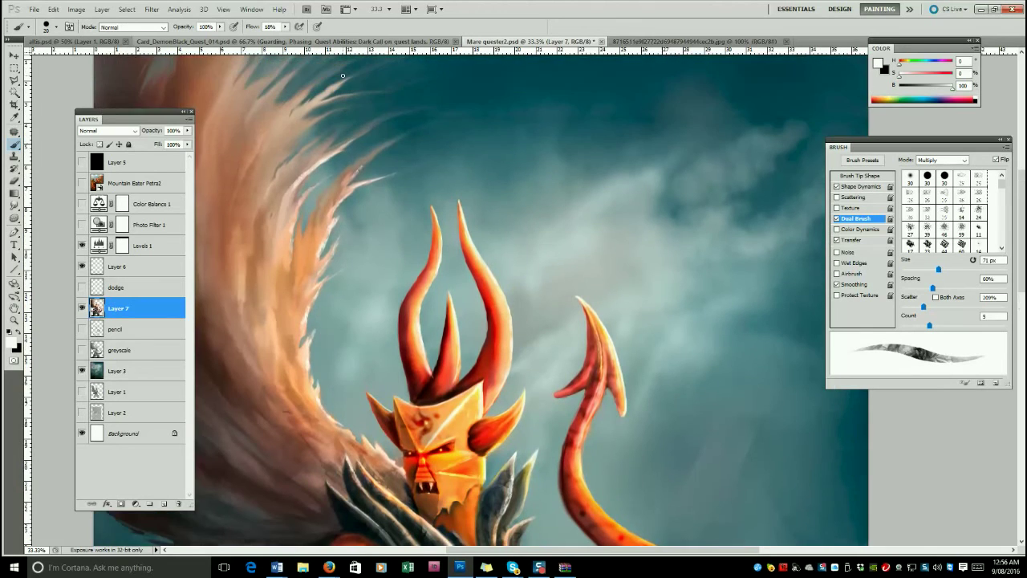
key(bracketright)
key(bracketright)
key(bracketright)
key(bracketright)
key(bracketright)
key(bracketright)
key(bracketright)
key(bracketright)
key(bracketright)
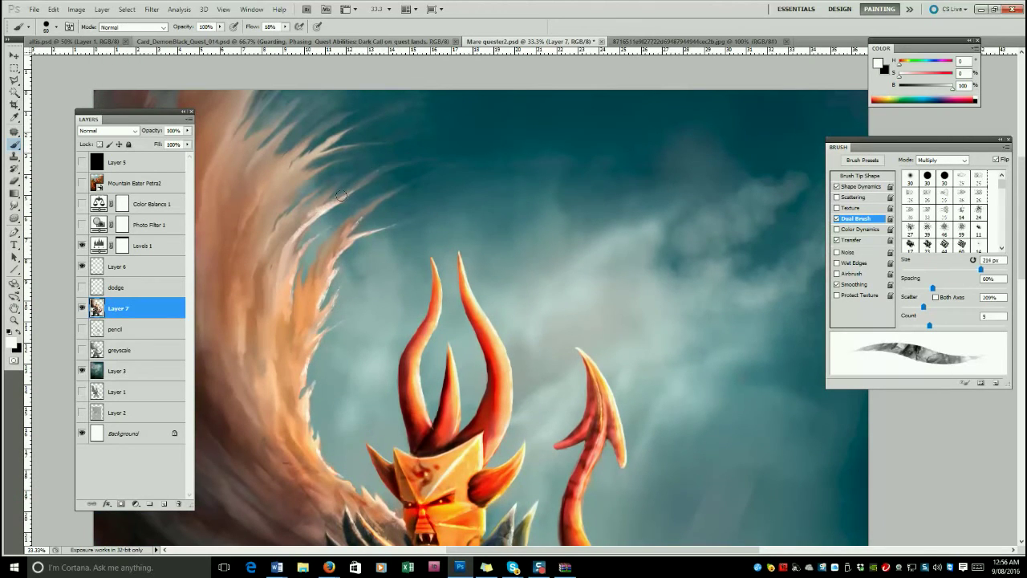
key(bracketleft)
key(bracketleft)
key(bracketleft)
key(bracketleft)
key(bracketleft)
key(bracketleft)
key(bracketleft)
key(bracketleft)
key(bracketleft)
key(bracketleft)
key(bracketleft)
key(bracketleft)
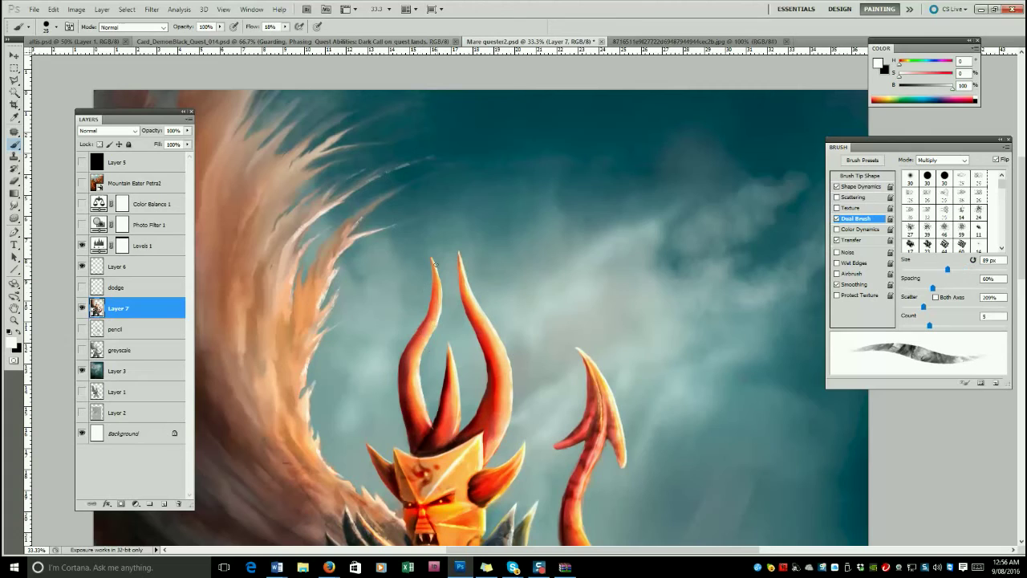
Sharpen the pointed tips of the two tall horns with small white strokes.
mouse_move(430, 256)
mouse_down()
mouse_move(441, 291)
mouse_move(459, 245)
mouse_up()
key(bracketright)
key(bracketright)
key(bracketright)
key(bracketright)
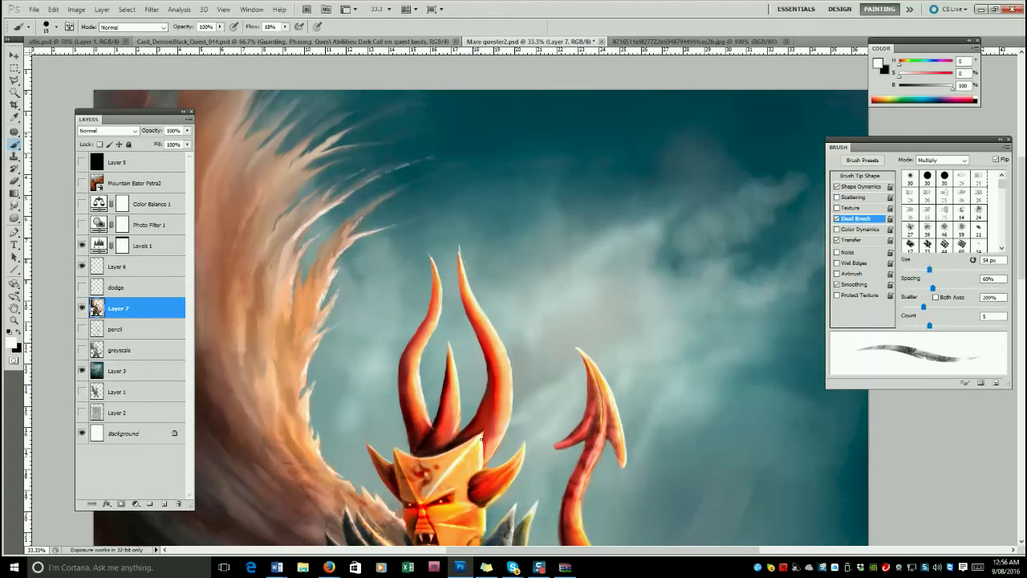
Sample the mask's orange, darken it slightly and shade the right side of the mask's forehead.
alt+click(449, 474)
drag(947, 90, 944, 90)
key(bracketright)
key(bracketright)
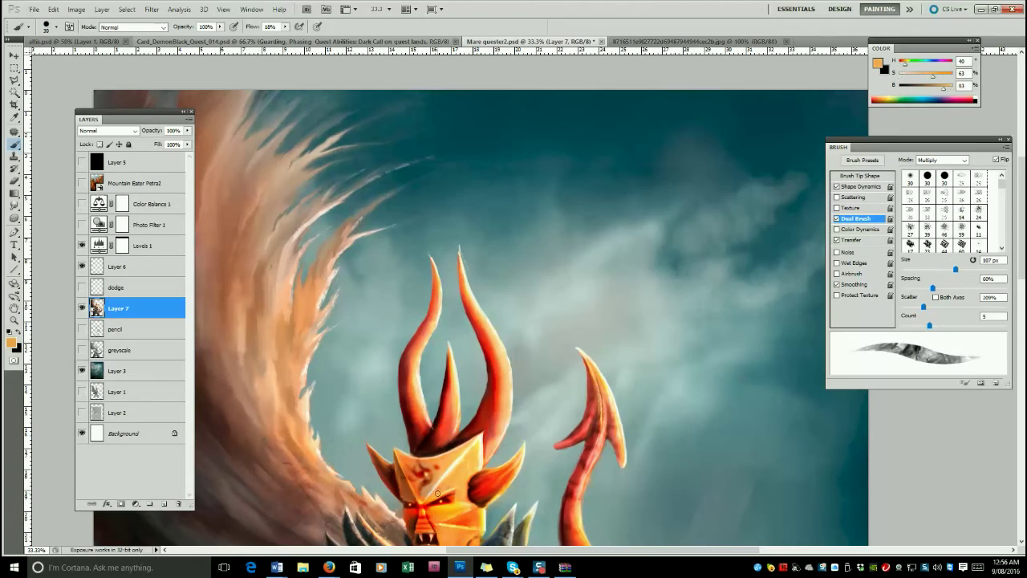
drag(941, 91, 933, 90)
key(bracketright)
key(bracketright)
key(bracketright)
key(bracketright)
key(bracketright)
drag(464, 476, 462, 458)
Shade the mask's brow above the eyes in darkened orange, and sample a brown from its left side for a 20 px brush.
key(bracketleft)
key(bracketleft)
key(bracketleft)
key(bracketleft)
key(bracketleft)
key(bracketright)
key(bracketright)
key(bracketright)
key(bracketright)
key(bracketright)
key(bracketright)
drag(441, 481, 407, 495)
alt+click(403, 480)
key(bracketleft)
key(bracketleft)
key(bracketleft)
key(bracketleft)
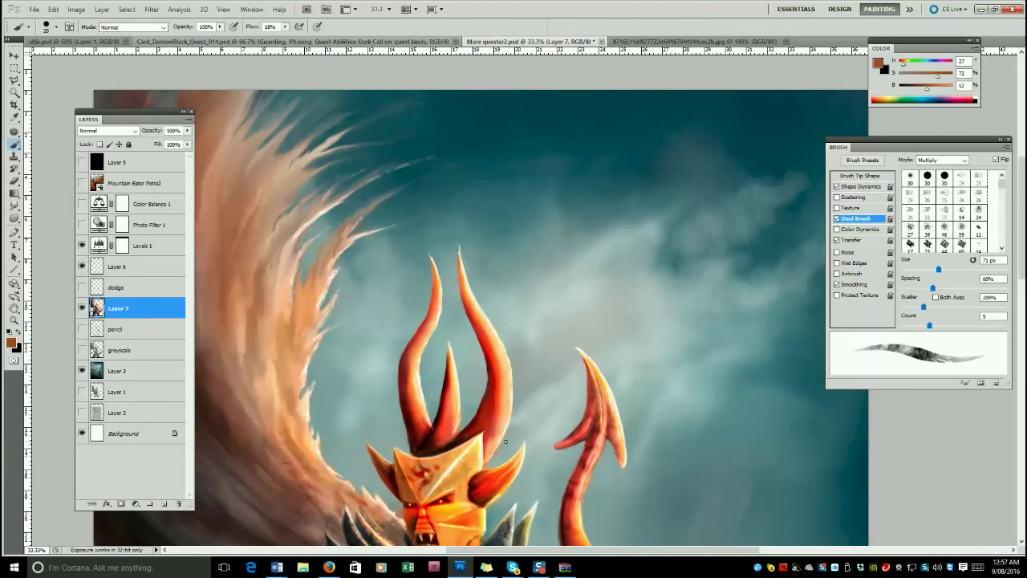
Highlight the mask's upper right corner with a sampled pale cream, using small brushes of 10 to 20 px.
scroll(506, 441, down, 3)
alt+click(478, 394)
key(bracketleft)
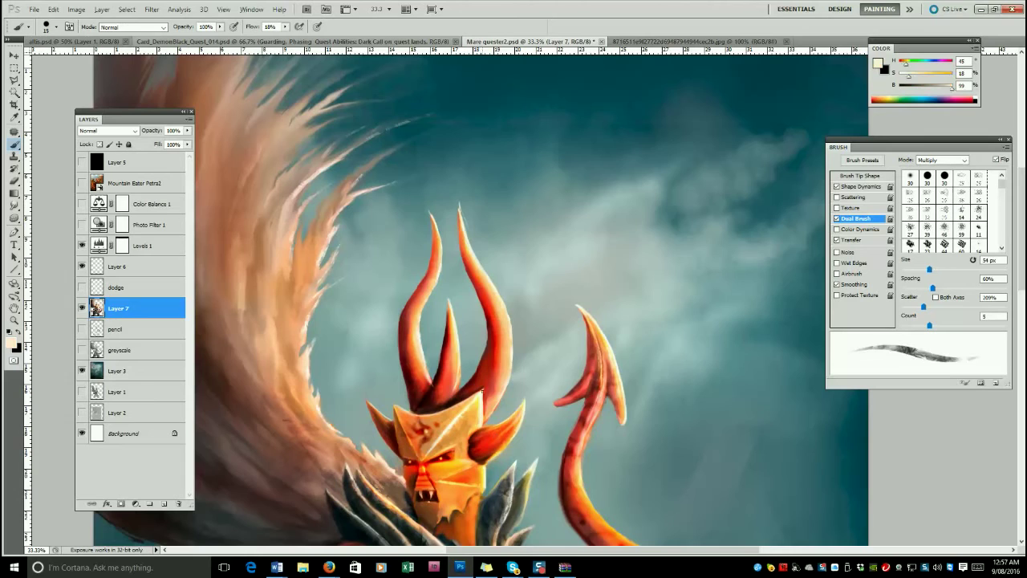
drag(483, 389, 484, 397)
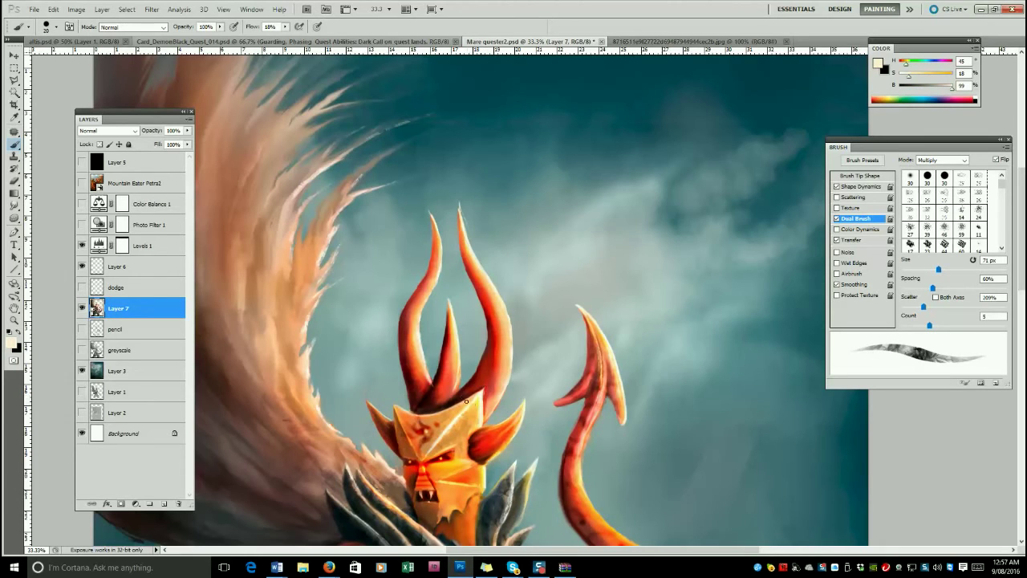
key(bracketleft)
key(bracketleft)
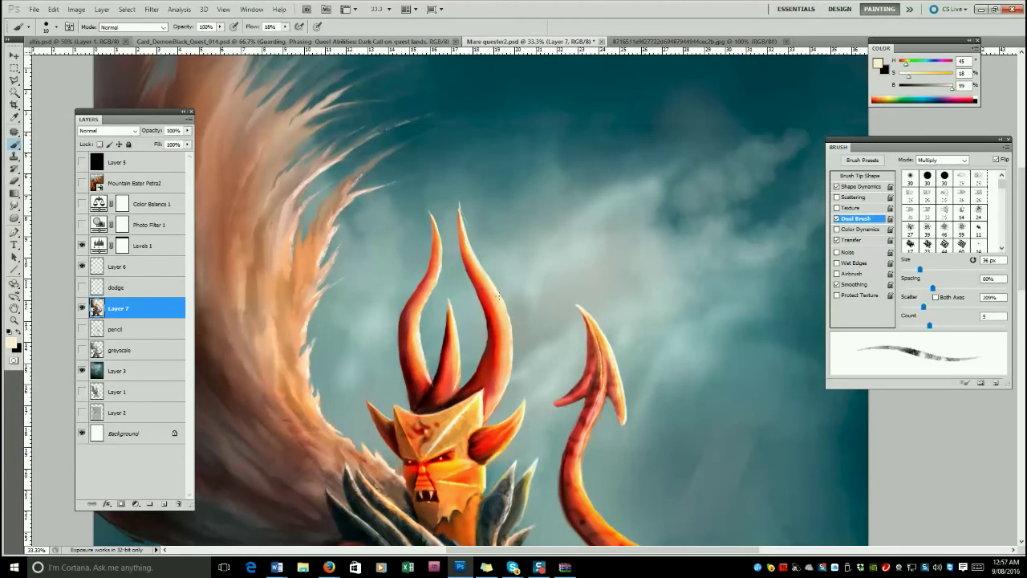
Sample a dark red from the middle horn and try shading that horn in Normal mode.
key(bracketright)
alt+click(447, 327)
drag(448, 302, 443, 377)
key(bracketright)
key(bracketright)
key(bracketright)
key(bracketright)
key(bracketright)
key(bracketright)
key(bracketright)
key(bracketright)
key(bracketright)
key(bracketright)
key(ctrl+z)
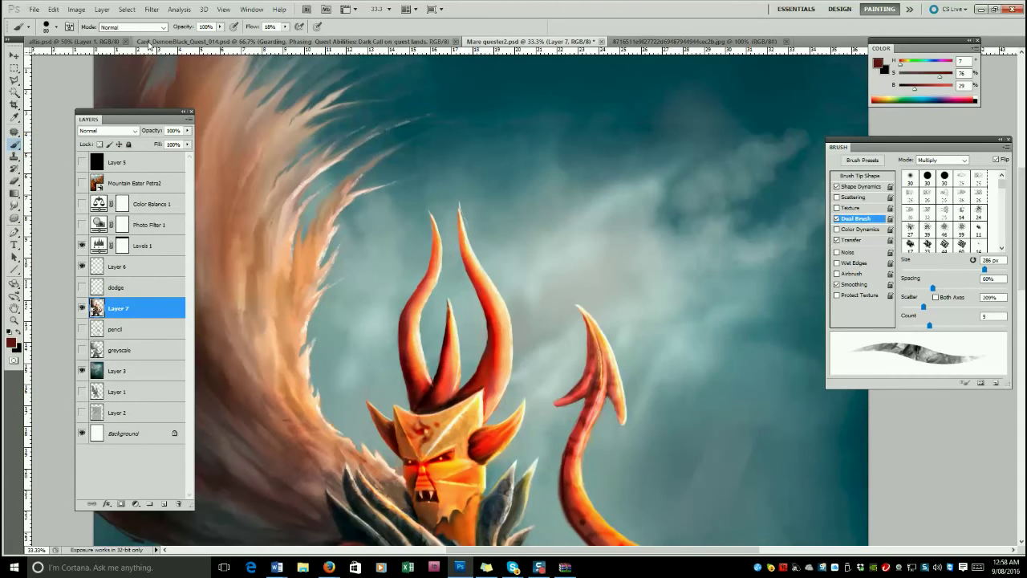
Switch the brush's blending mode to Soft Light and try darkening the middle horn with dark red strokes.
click(133, 28)
click(121, 191)
key(bracketleft)
key(bracketleft)
key(bracketleft)
key(bracketleft)
key(bracketleft)
key(bracketleft)
key(bracketleft)
key(bracketleft)
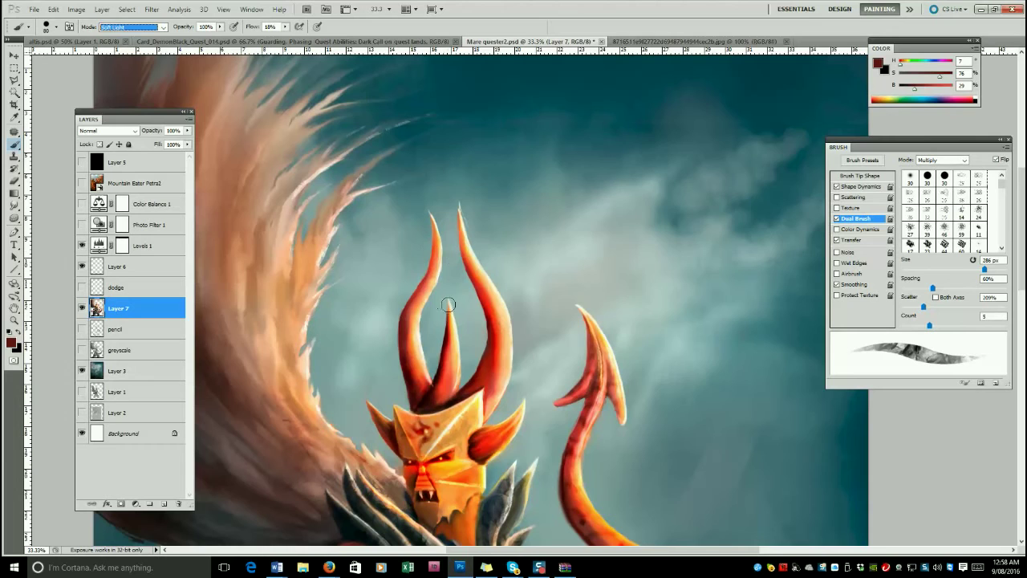
drag(447, 303, 448, 314)
key(bracketright)
key(bracketright)
key(bracketright)
key(bracketright)
key(bracketright)
key(bracketright)
key(bracketright)
key(bracketright)
key(bracketright)
key(bracketright)
key(bracketright)
key(bracketright)
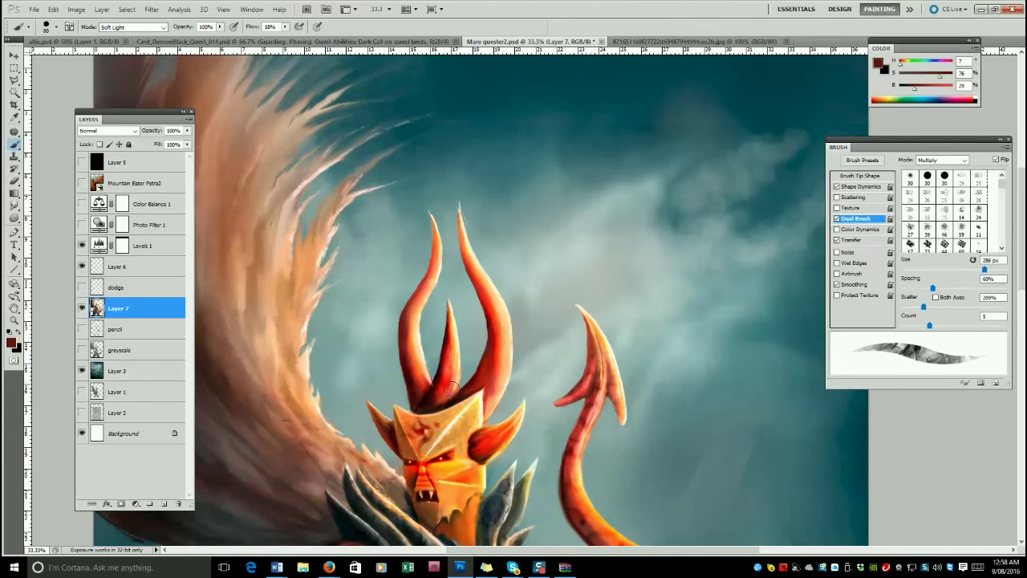
key(ctrl+z)
Load Layer 7's outline as a selection and shade the base of the horns in dark red with a Soft Light brush up to 400 px.
key(bracketright)
key(bracketright)
key(bracketright)
ctrl+click(97, 308)
key(bracketright)
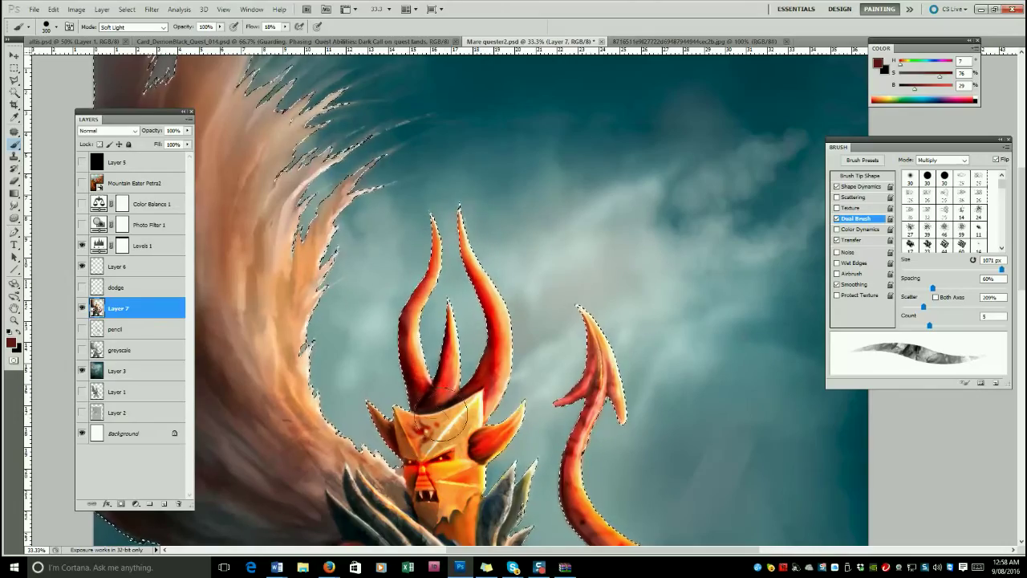
key(bracketright)
key(bracketright)
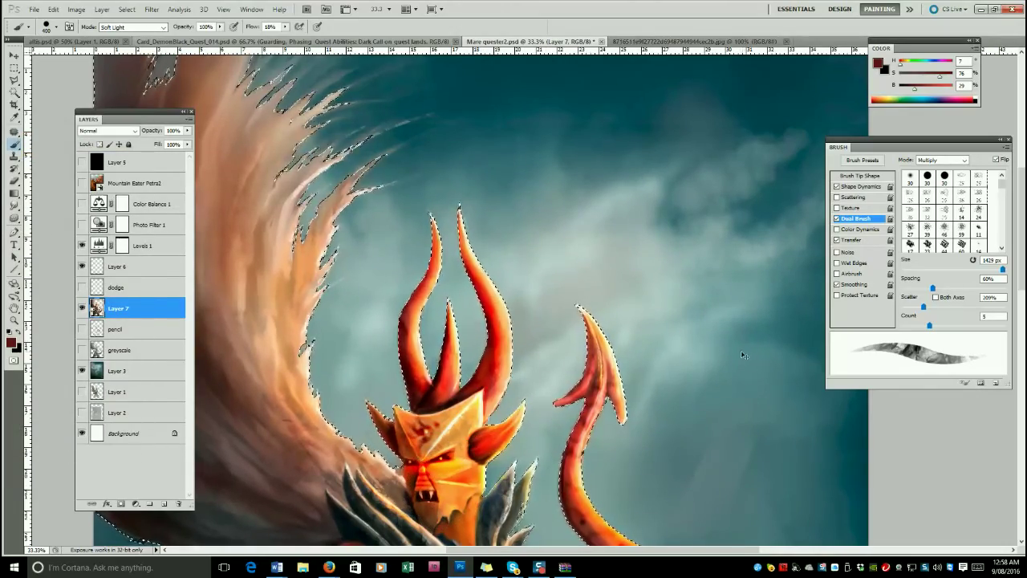
Clear the selection around the figure.
click(14, 320)
alt+click(528, 407)
alt+click(527, 407)
alt+click(526, 405)
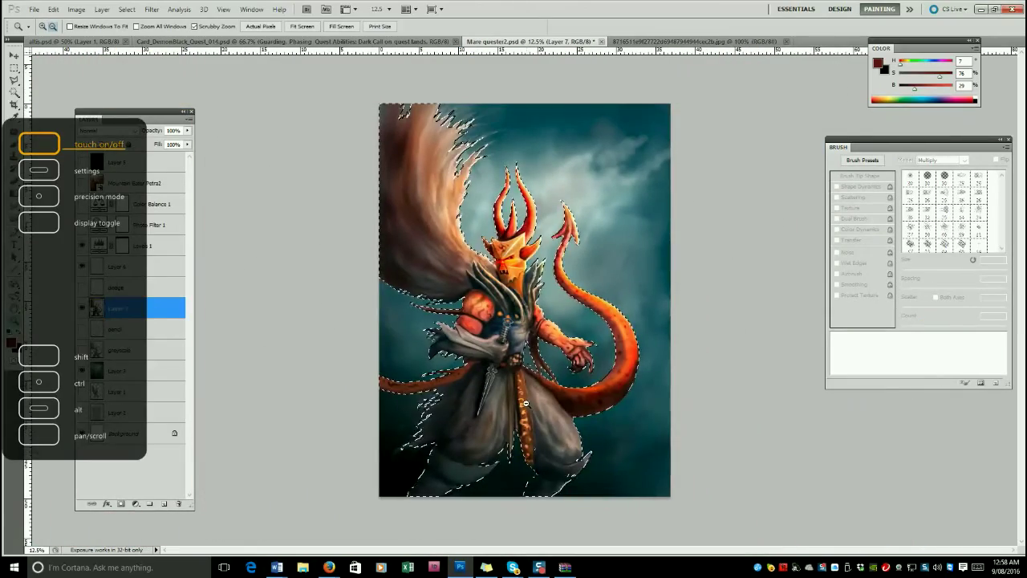
click(127, 9)
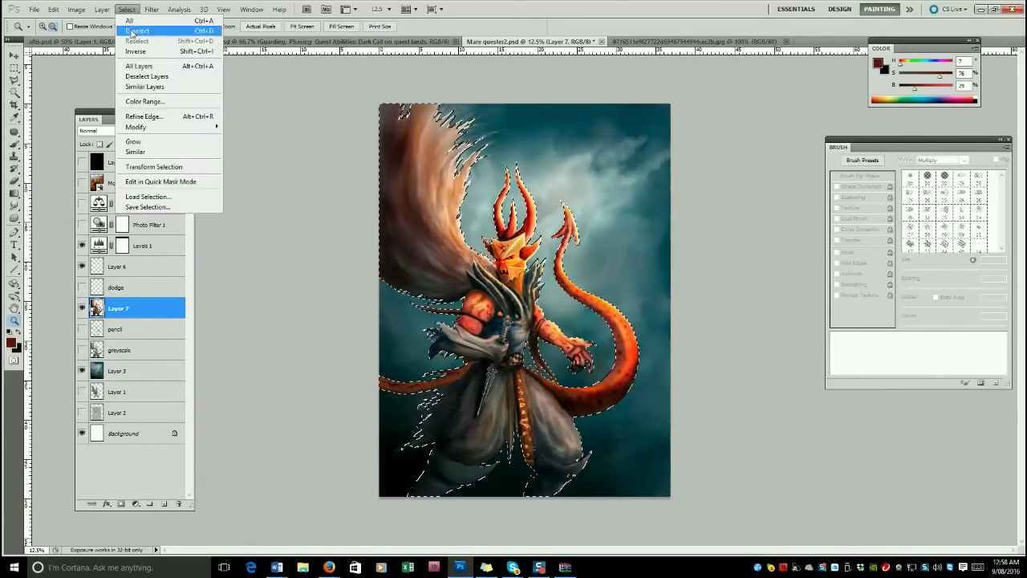
click(141, 33)
Lift the shadows of the background on Layer 3 with Levels, raising the output black level to about 35.
click(118, 370)
click(76, 8)
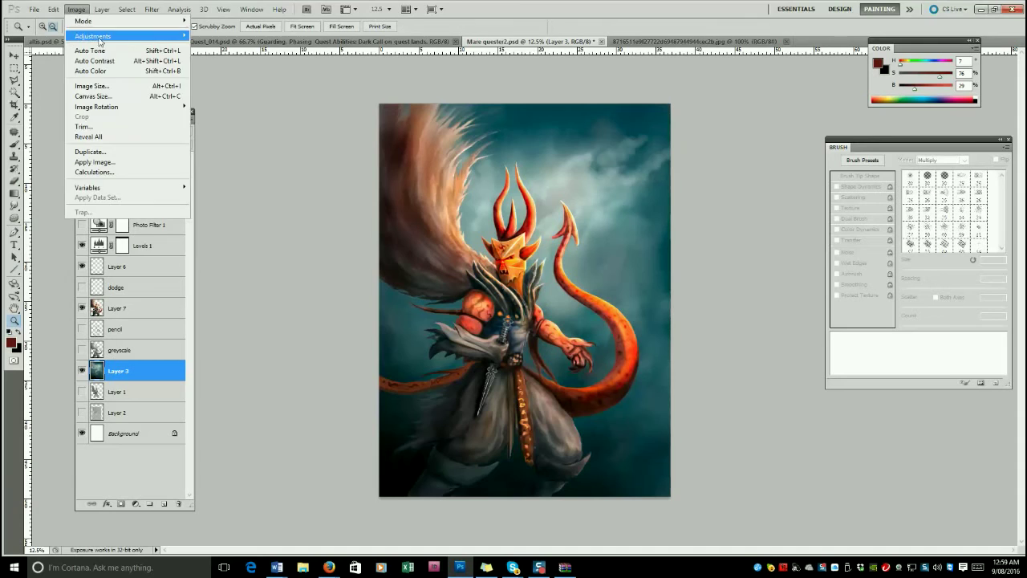
mouse_move(96, 34)
click(224, 46)
drag(23, 226, 44, 226)
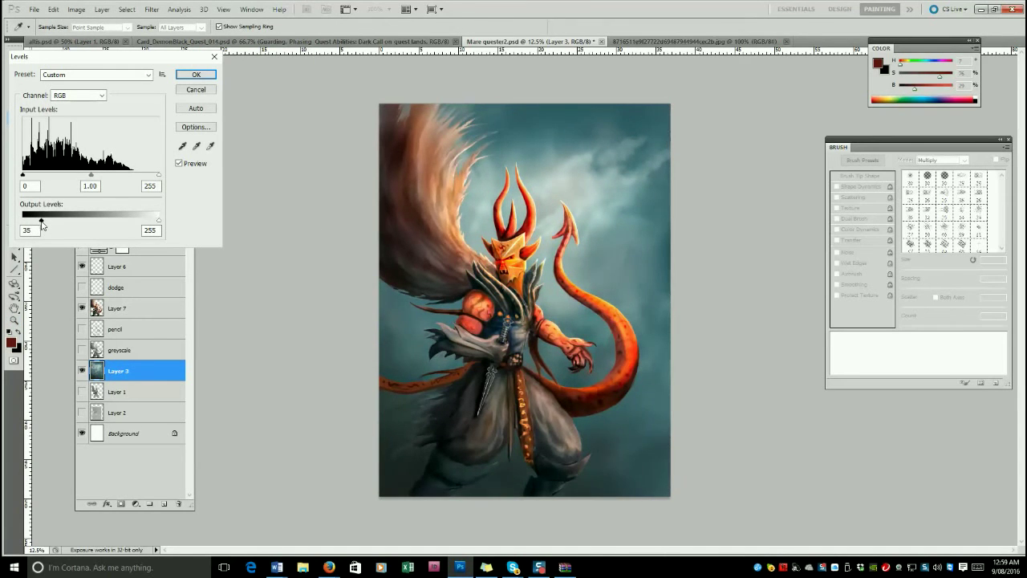
click(195, 74)
Compare the lightened painting with the Card_DemonBlack_Quest_014 document.
click(273, 41)
click(504, 40)
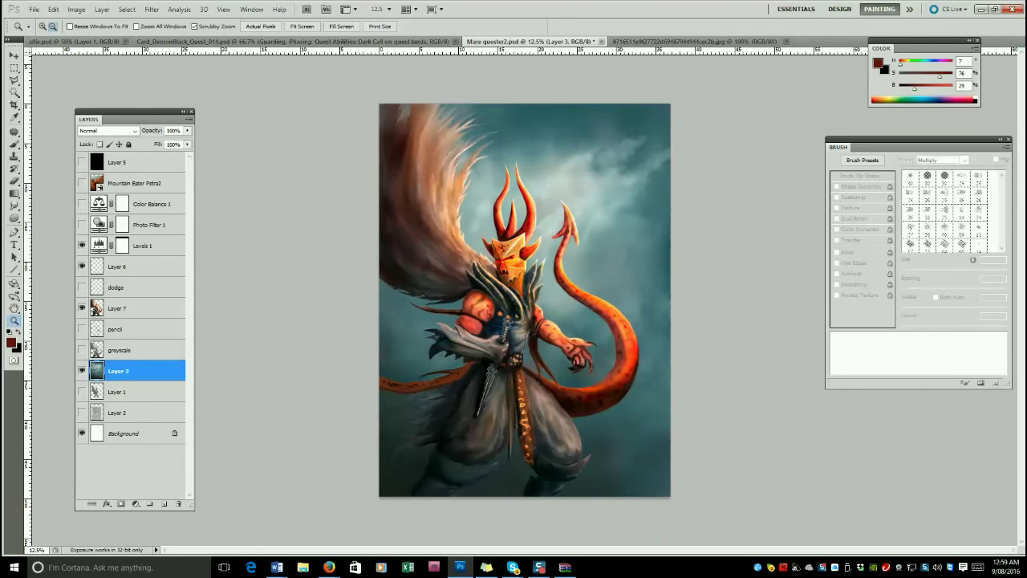
click(329, 567)
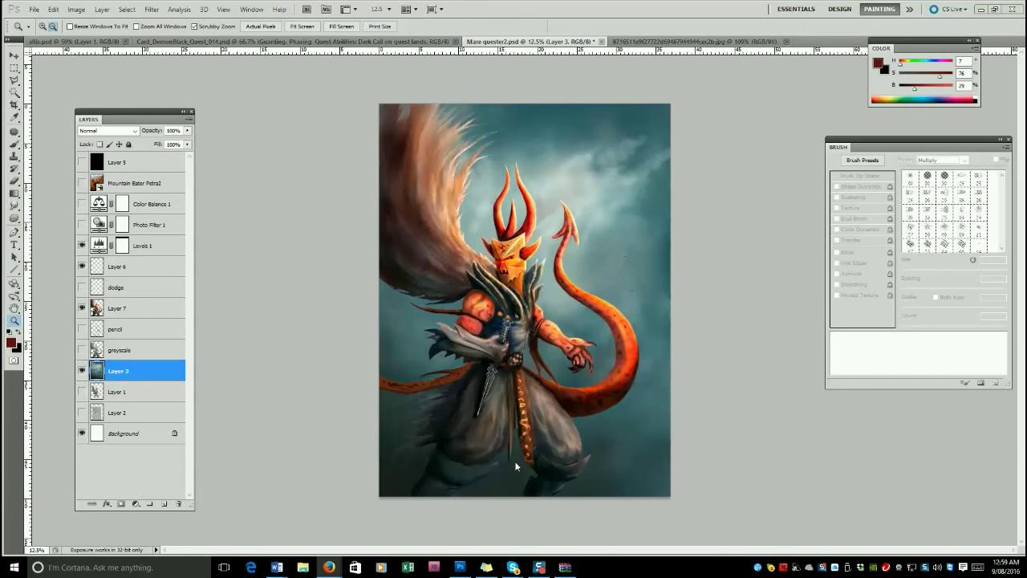
Sample a near-black from the shadowed left leg and darken the leg's folds on Layer 7 with a 60 px brush.
click(503, 470)
double_click(495, 423)
key(b)
alt+click(425, 514)
key(bracketleft)
key(bracketleft)
key(bracketleft)
key(bracketleft)
key(bracketleft)
click(131, 310)
alt+click(402, 511)
key(bracketleft)
key(bracketleft)
key(bracketleft)
key(bracketleft)
key(bracketleft)
key(bracketleft)
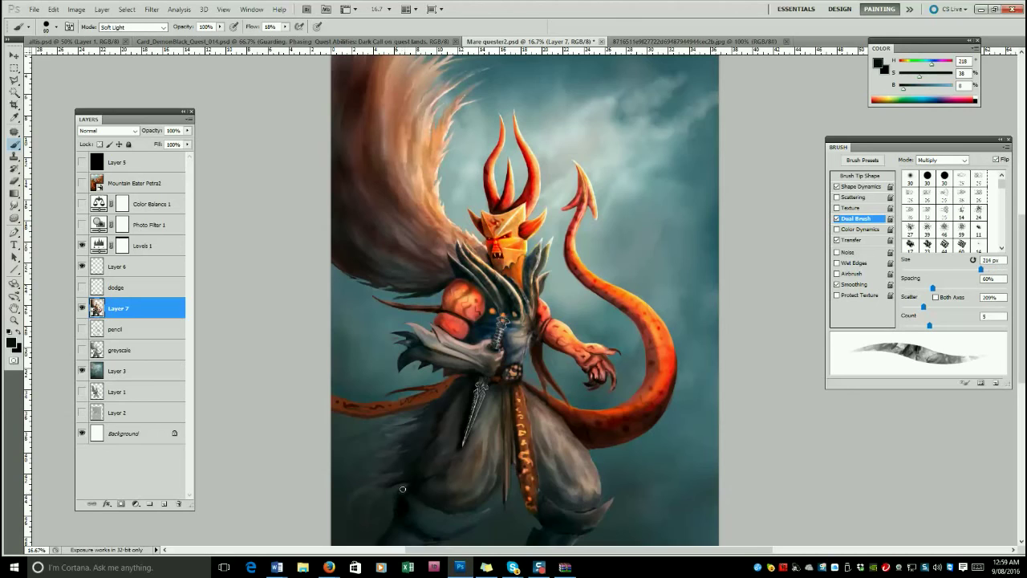
Deepen the shadows on the left boot in near-black with a larger brush of about 150 px.
key(bracketright)
key(bracketright)
key(bracketright)
key(bracketright)
key(bracketright)
key(bracketleft)
key(bracketleft)
key(bracketleft)
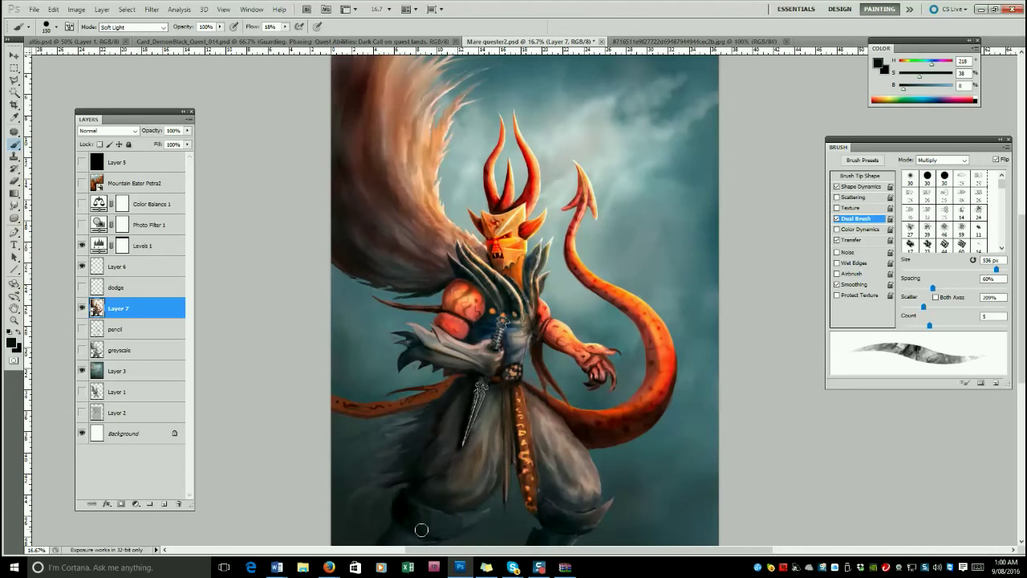
key(bracketleft)
Sample a pale cream from the mask's upper right corner and highlight the right knee guard with a 30 px brush.
alt+click(573, 448)
alt+click(526, 207)
key(bracketleft)
key(bracketleft)
key(bracketleft)
key(bracketleft)
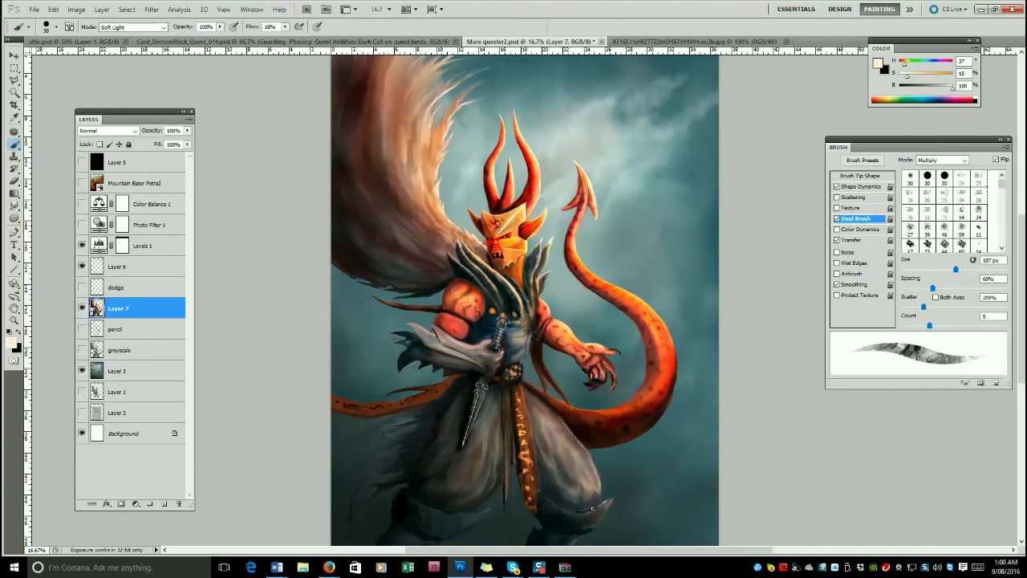
key(bracketleft)
key(bracketleft)
key(bracketright)
key(bracketright)
key(bracketleft)
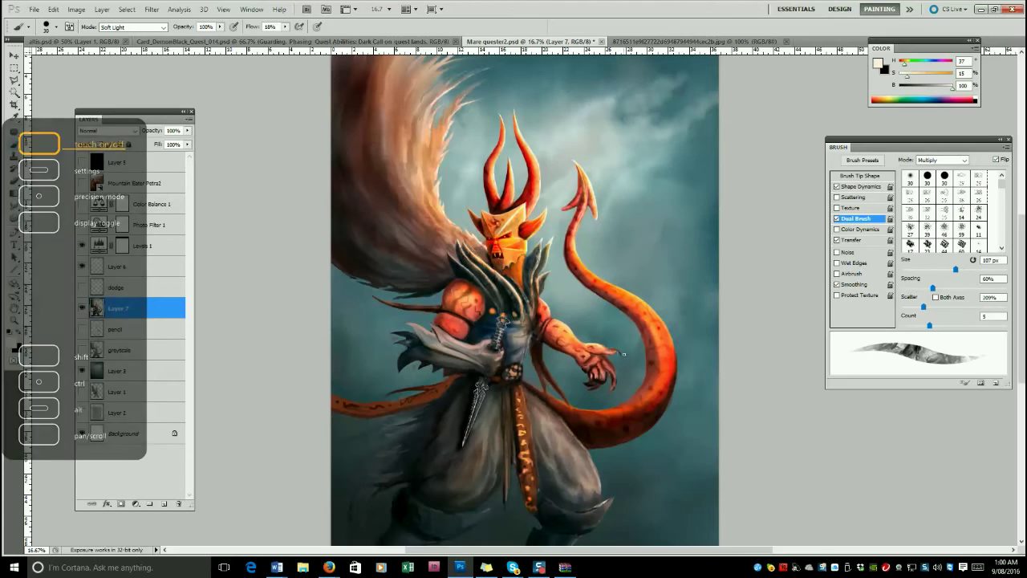
Limit painting to Layer 7's outline with the selection edges hidden, and highlight the collar in pale cream with a brush of about 50 px.
ctrl+click(94, 309)
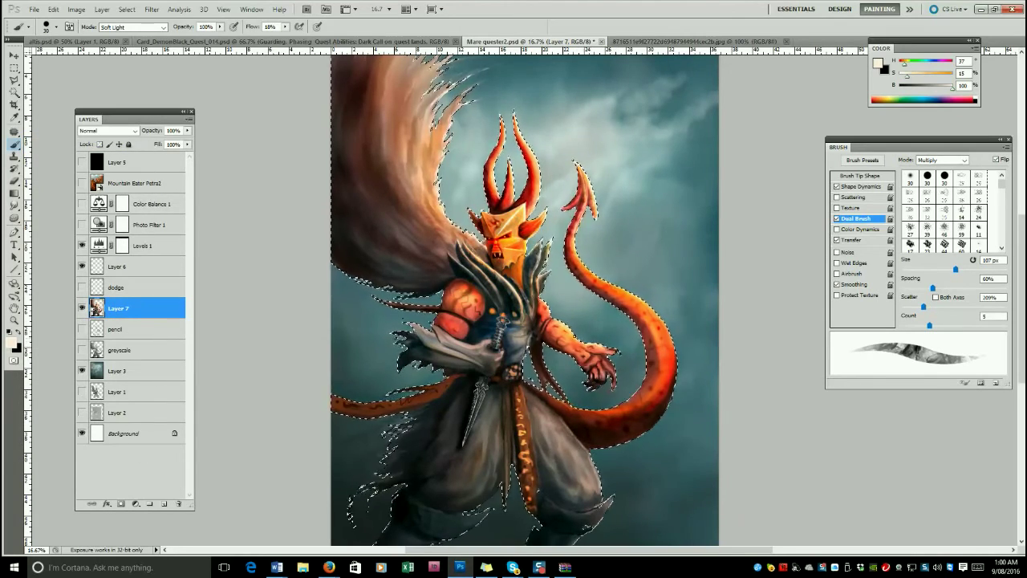
key(ctrl+h)
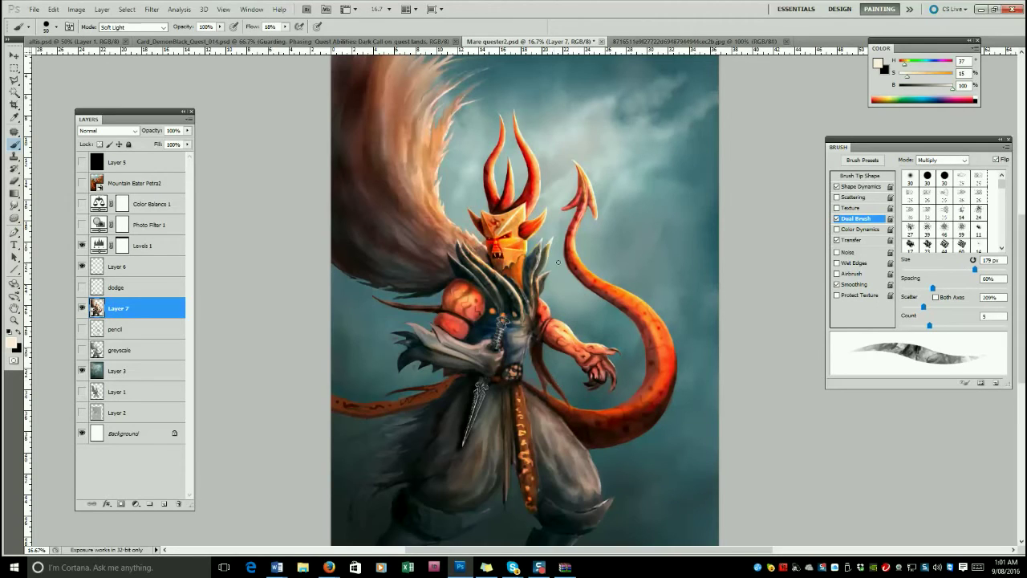
key(bracketleft)
key(bracketright)
key(bracketleft)
key(bracketleft)
key(bracketleft)
key(bracketleft)
key(bracketleft)
key(bracketleft)
Add pale cream highlights to the chest armour and the open hand, finishing with a 30 px brush.
key(bracketright)
key(bracketright)
key(bracketright)
key(bracketright)
key(bracketright)
key(bracketright)
key(bracketright)
key(bracketright)
key(bracketright)
key(bracketright)
key(bracketleft)
key(bracketleft)
key(bracketleft)
key(bracketleft)
key(bracketleft)
key(bracketleft)
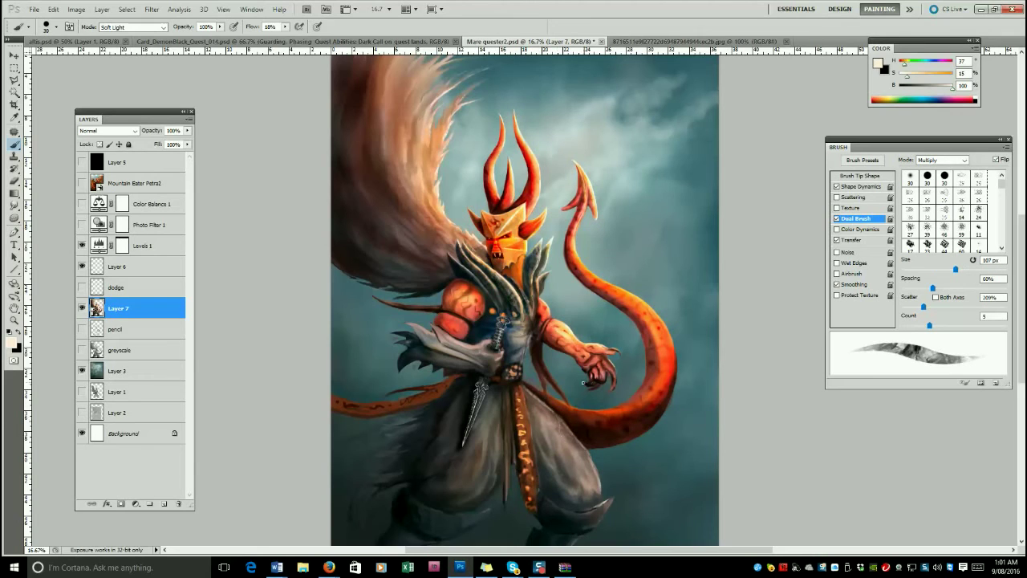
Brighten the collar blades and the gauntlet in pale cream, varying the brush size and finishing at 35 px.
key(bracketleft)
key(bracketright)
key(bracketright)
key(bracketright)
key(bracketright)
key(bracketright)
key(bracketright)
key(bracketright)
key(bracketright)
key(bracketright)
key(bracketright)
key(bracketright)
key(bracketright)
key(bracketleft)
key(bracketleft)
key(bracketleft)
key(bracketleft)
key(bracketleft)
key(bracketleft)
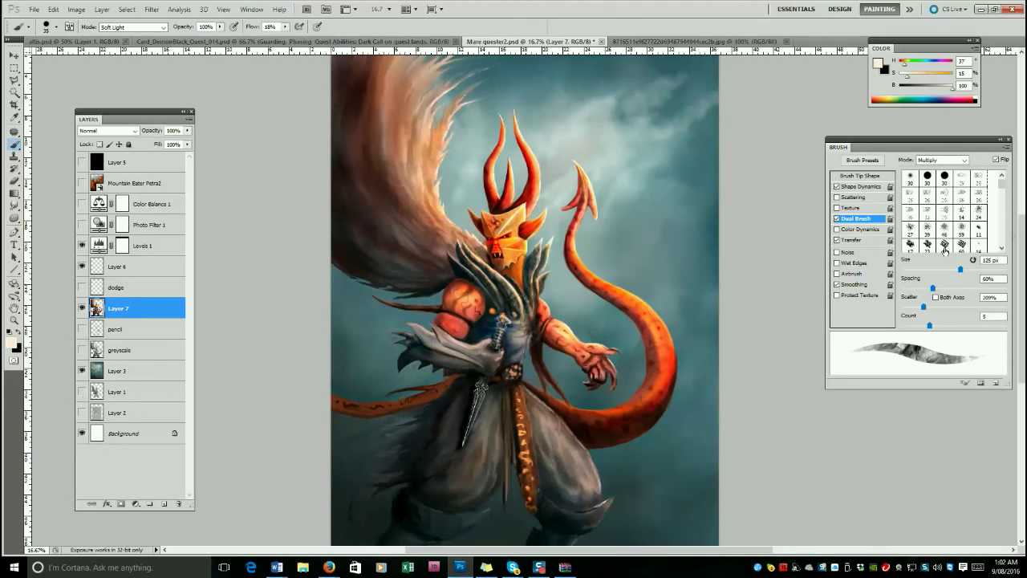
Deselect the figure and clean up the edges around the left arm's spikes and gauntlet with the Eraser at up to 40 px.
click(329, 566)
key(e)
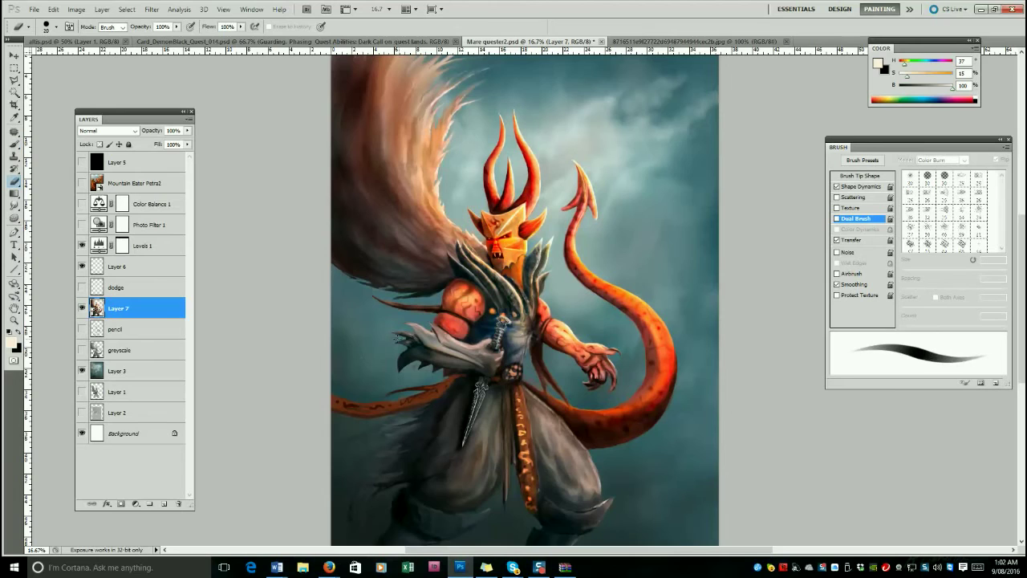
click(126, 10)
click(137, 30)
click(382, 316)
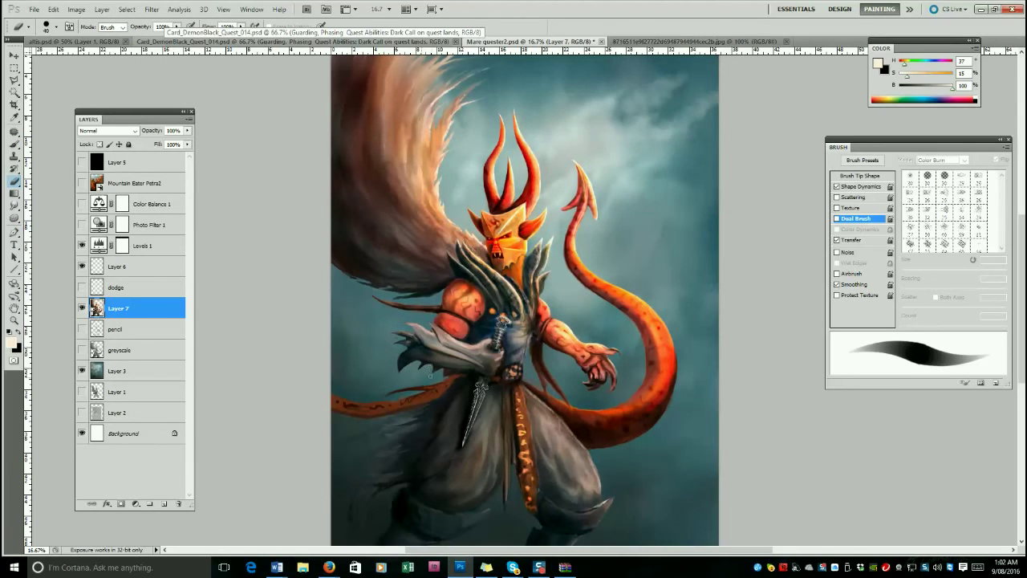
Smudge the tail's left section and the mask's ragged lower edge at 83% strength.
key(r)
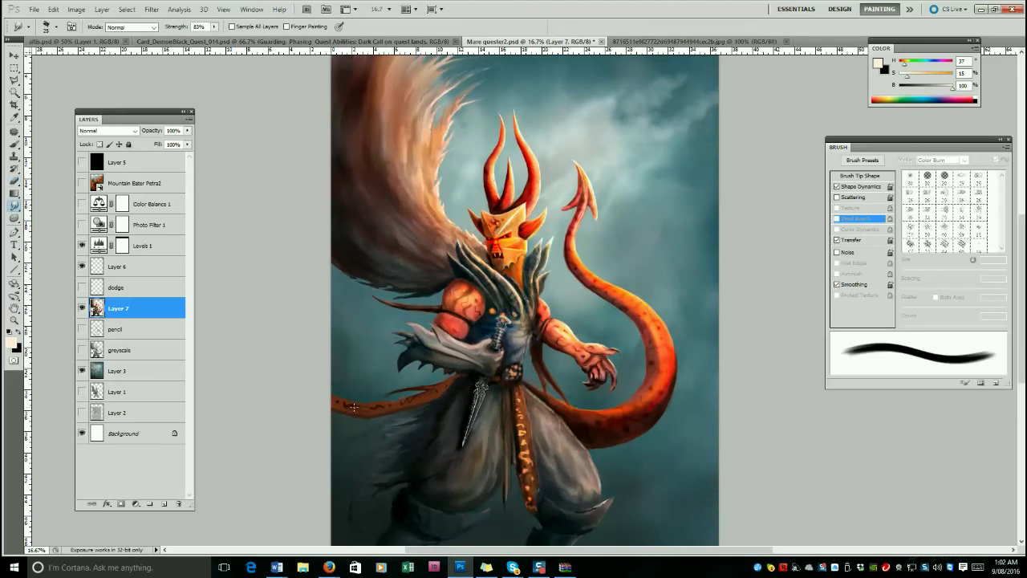
drag(356, 406, 345, 414)
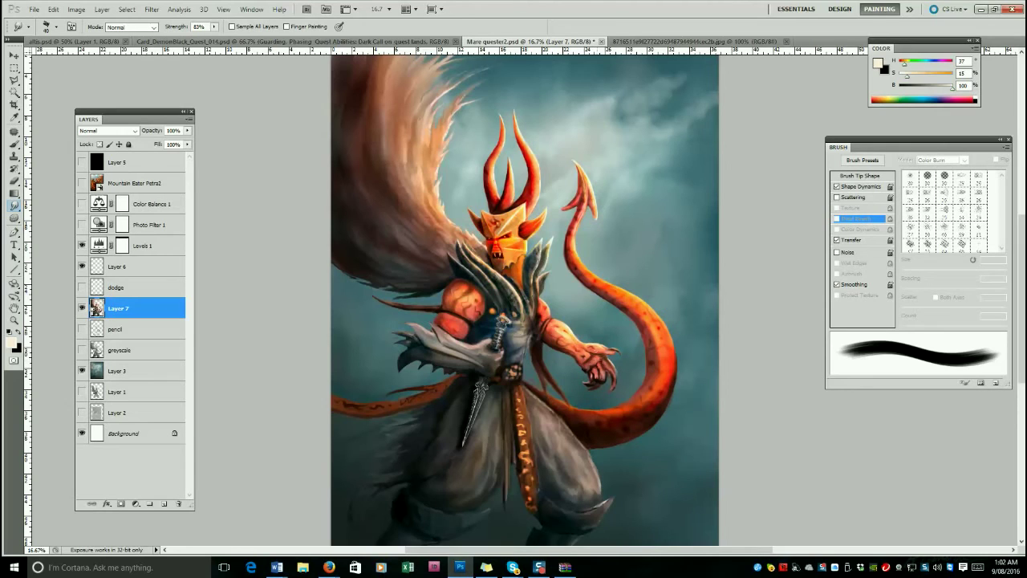
drag(512, 278, 518, 284)
Try tinting the wing with an orange-red sampled from the left horn, using the textured Soft Light brush at 1100 px.
click(14, 320)
click(465, 387)
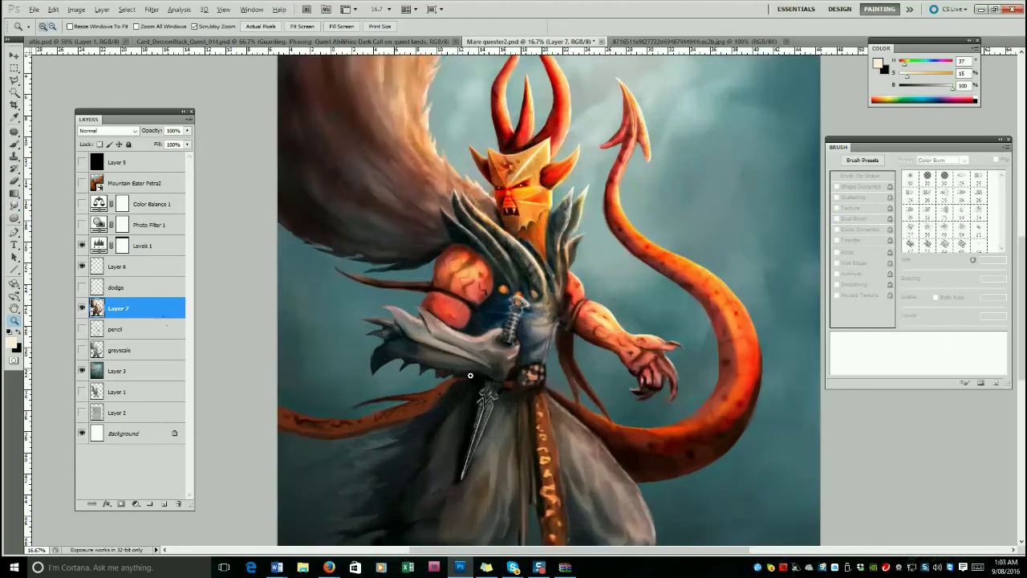
key(b)
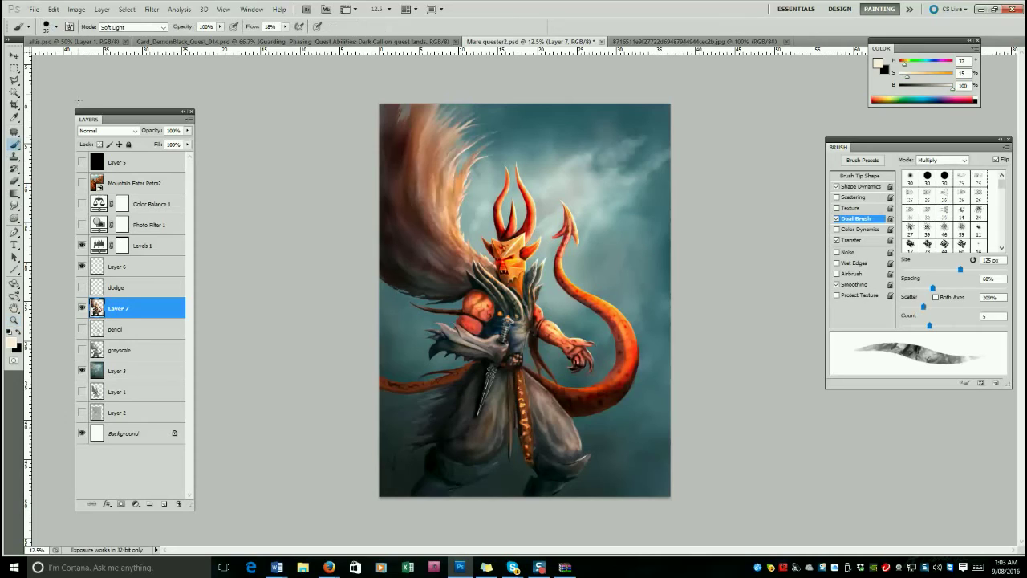
alt+click(494, 220)
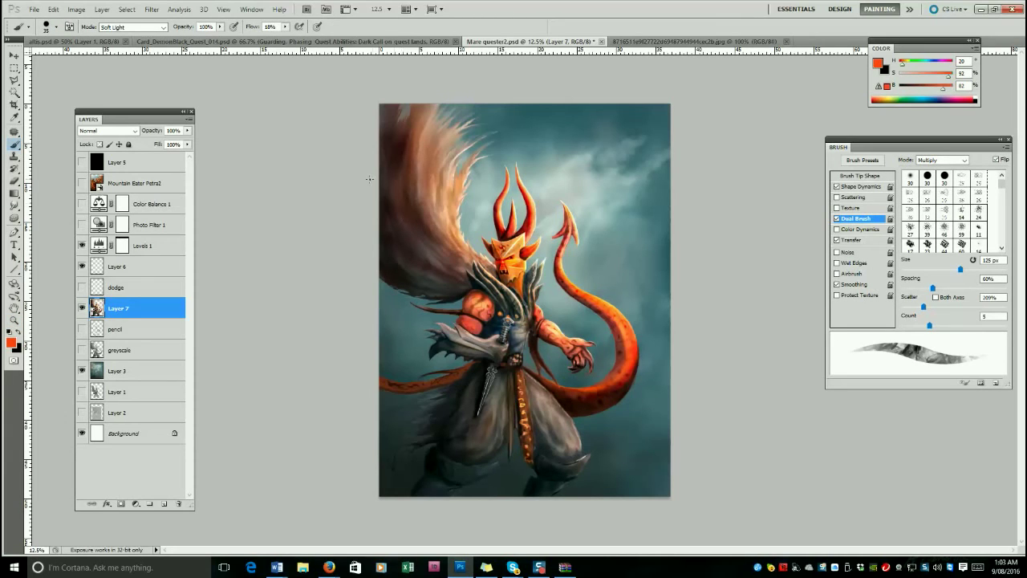
key(bracketright)
key(bracketright)
key(bracketright)
key(bracketright)
key(bracketright)
key(bracketright)
key(bracketright)
key(bracketright)
key(bracketright)
key(bracketright)
key(bracketright)
key(bracketright)
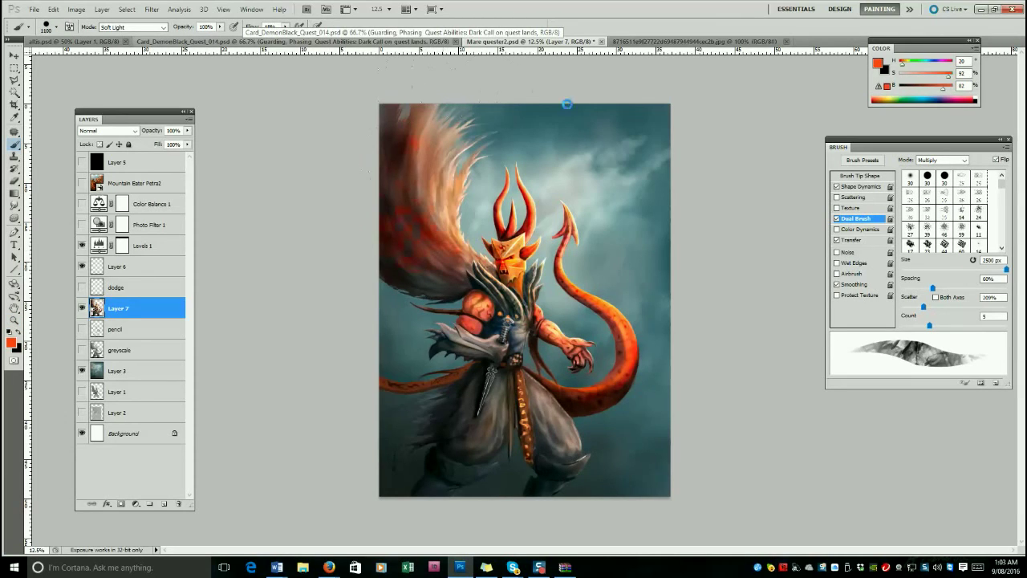
Turn off Dual Brush, choose the soft round 30 px tip, and sample a bright orange from the mask.
click(837, 218)
click(862, 176)
click(911, 164)
alt+click(514, 258)
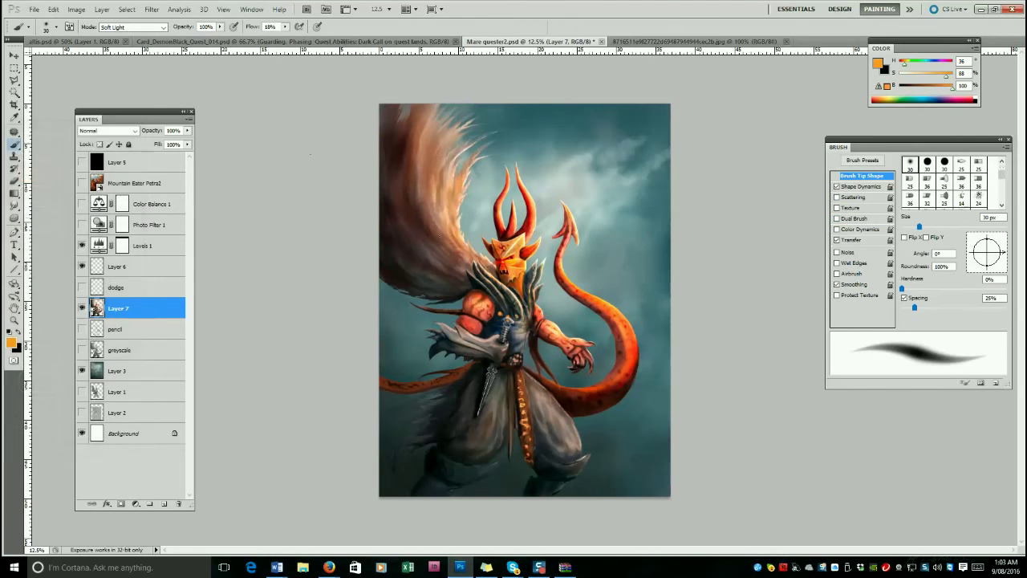
Enlarge the soft brush to 1000 px and glaze the wing with the bright orange in Soft Light mode.
key(bracketright)
key(bracketright)
key(bracketright)
key(bracketright)
key(bracketright)
key(bracketright)
key(bracketright)
key(bracketright)
key(bracketright)
key(bracketright)
key(bracketright)
key(bracketright)
key(bracketright)
key(bracketright)
key(bracketright)
key(bracketright)
key(bracketright)
key(bracketright)
key(bracketright)
key(bracketright)
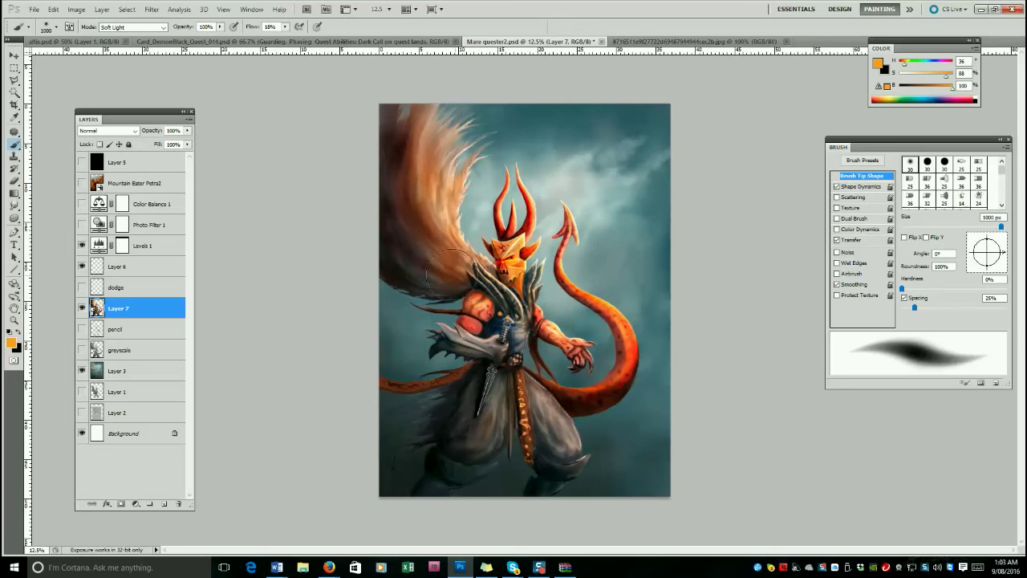
Glaze the lower wing, shoulder and arm with bright orange in Soft Light mode, reducing the soft brush to 250 px and 70 px.
mouse_move(453, 261)
mouse_down()
mouse_move(385, 158)
mouse_move(436, 105)
mouse_move(446, 252)
mouse_move(431, 287)
mouse_up()
key(bracketleft)
key(bracketleft)
key(bracketleft)
key(bracketleft)
key(bracketleft)
key(bracketleft)
key(bracketleft)
key(bracketleft)
key(bracketleft)
key(bracketleft)
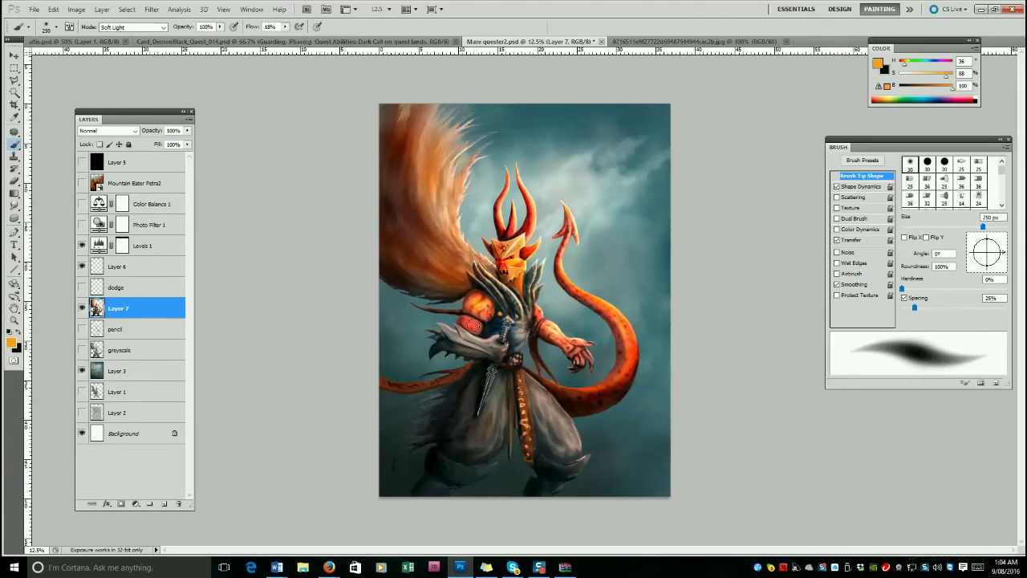
key(period)
key(period)
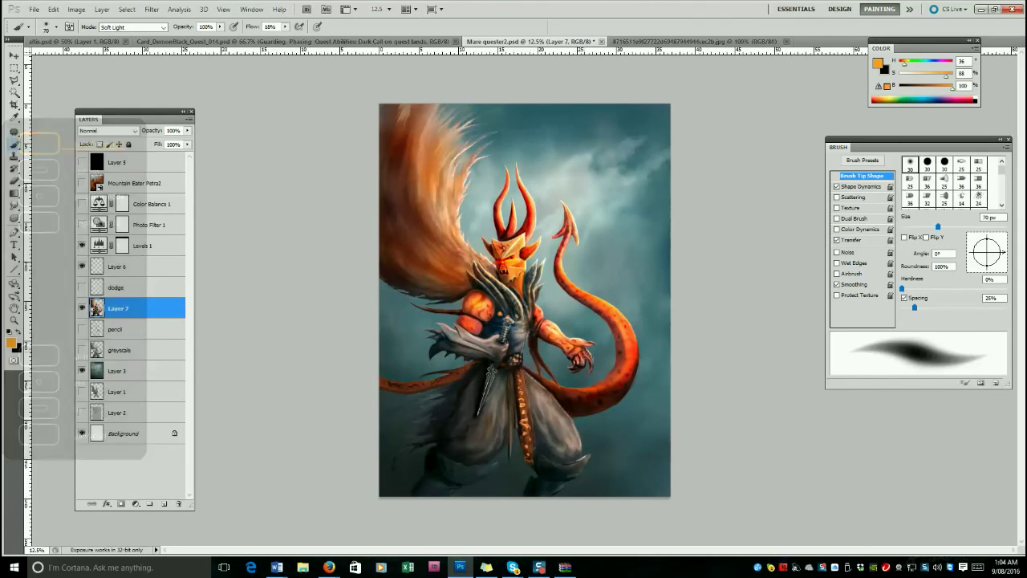
Enlarge the soft brush to 500 px for glazing the tail with bright orange in Soft Light mode.
key(bracketright)
key(bracketright)
key(bracketright)
key(bracketright)
key(bracketright)
key(bracketright)
key(bracketright)
key(bracketright)
key(bracketright)
key(bracketright)
key(bracketright)
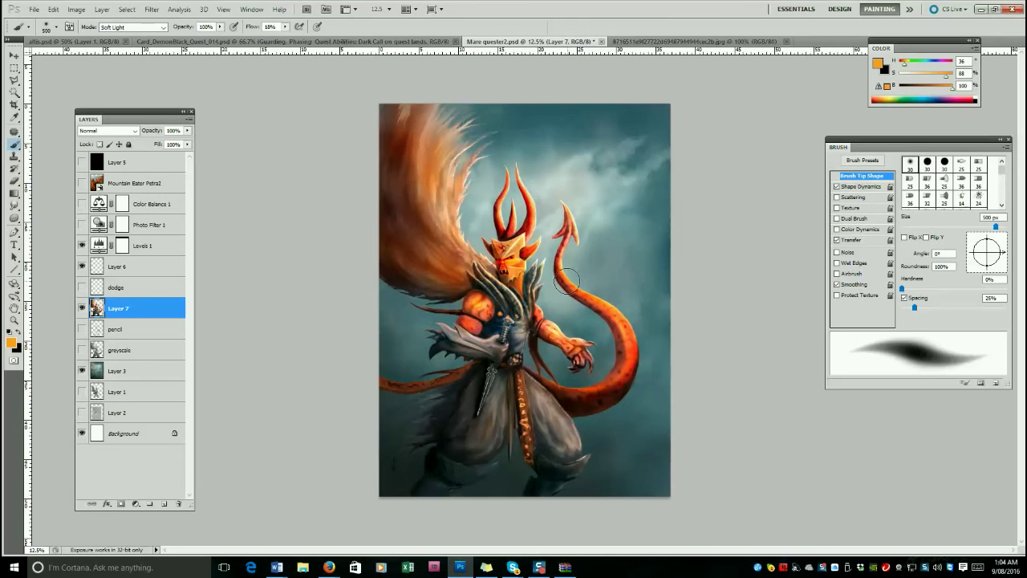
Smudge the background around the figure on Layer 3 at 83% strength, enlarging the smudge brush to 500 px.
click(15, 205)
click(118, 370)
key(bracketright)
key(bracketright)
key(bracketright)
key(bracketright)
key(bracketright)
key(bracketright)
key(bracketright)
key(bracketright)
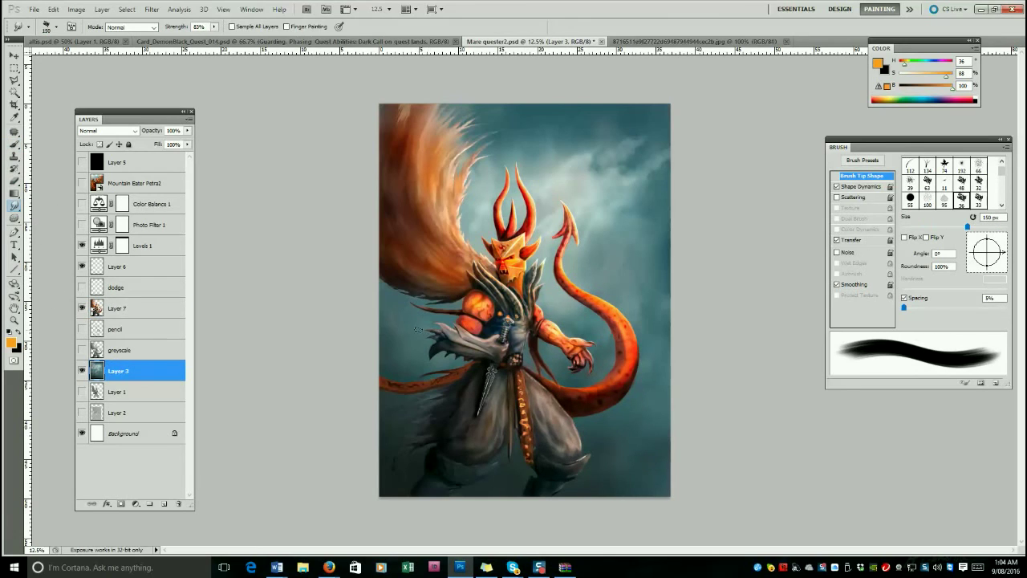
key(bracketright)
key(bracketright)
key(bracketright)
key(bracketright)
key(bracketright)
key(bracketright)
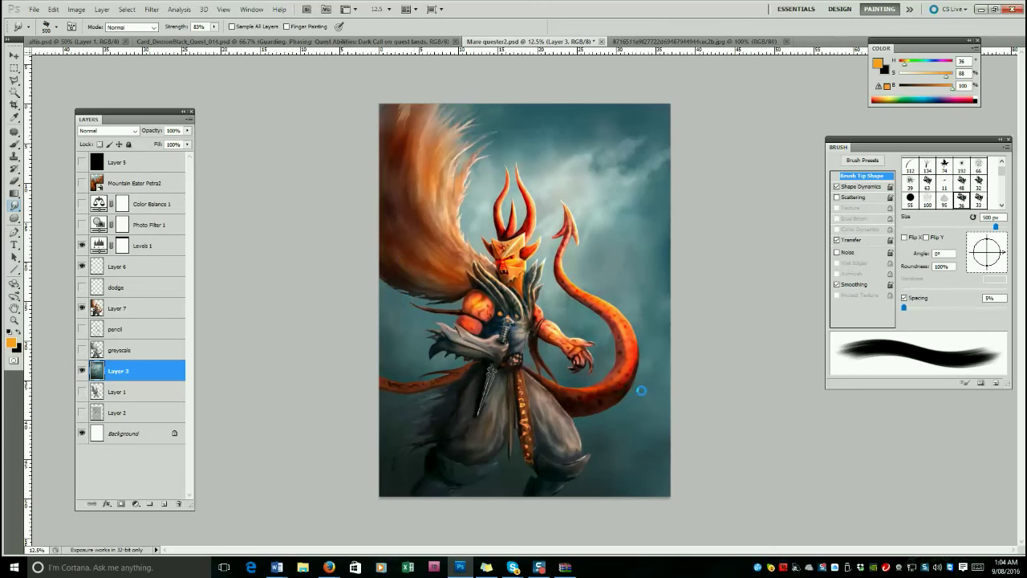
key(bracketright)
Return to Layer 7 and touch up the figure in white with the soft round Soft Light brush at 80 px.
click(15, 155)
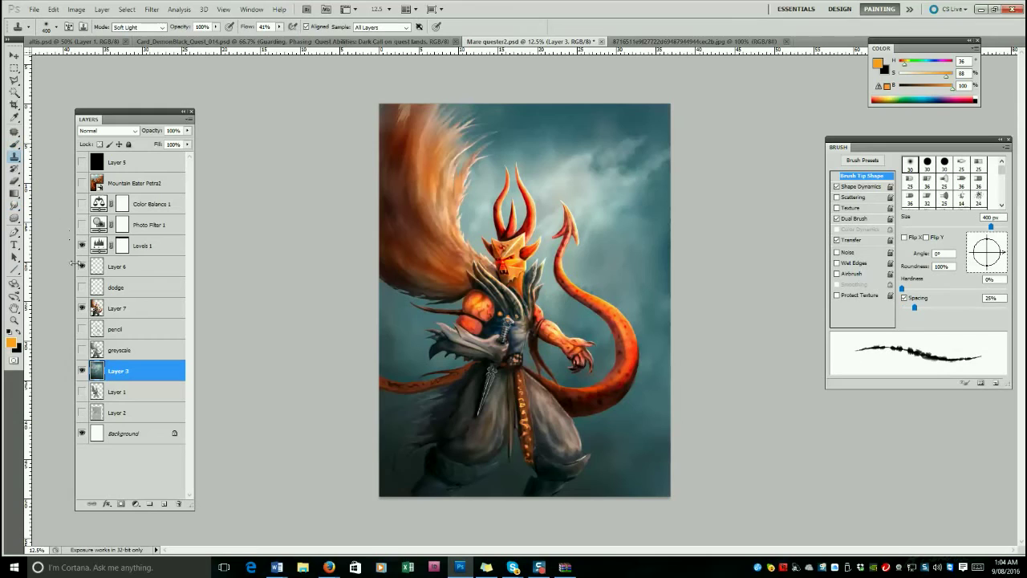
click(116, 308)
click(14, 144)
key(d)
key(x)
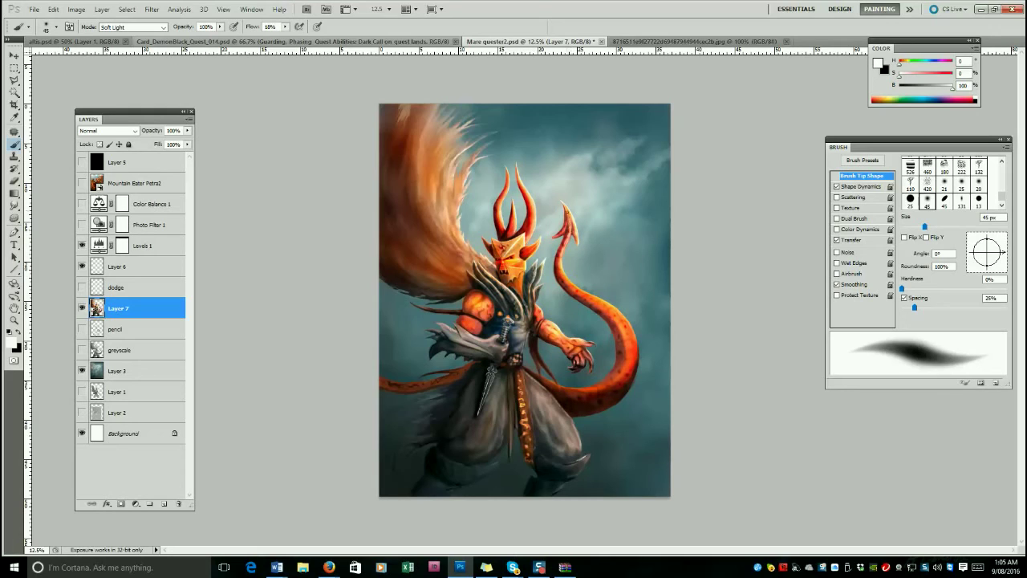
key(])
key(])
key(bracketright)
key(bracketright)
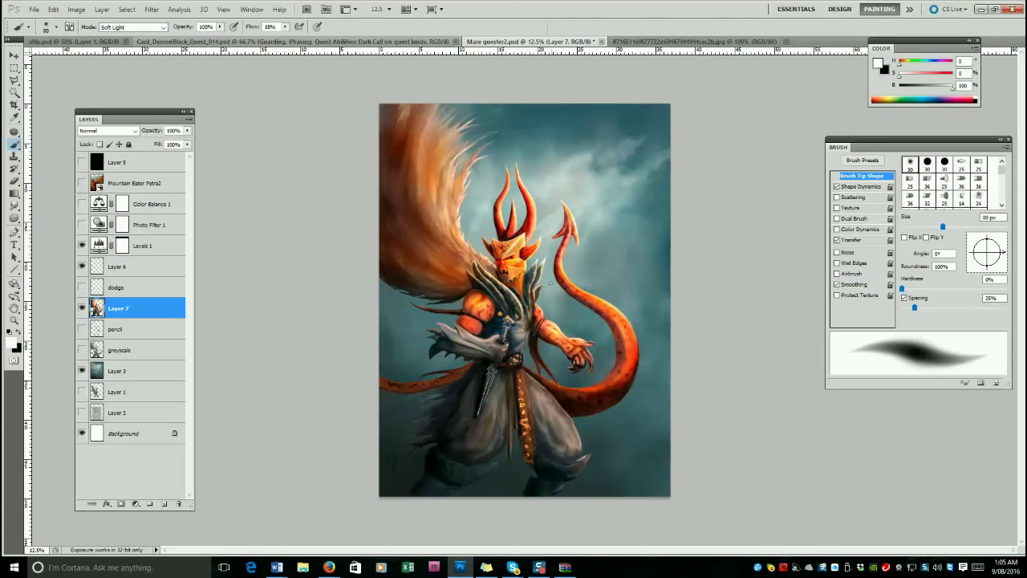
Sample a rusty orange from the wing and glaze the bent arm with the soft brush at 250 px.
alt+click(447, 285)
key(bracketright)
key(bracketright)
key(bracketright)
key(bracketright)
key(bracketright)
key(bracketright)
key(bracketright)
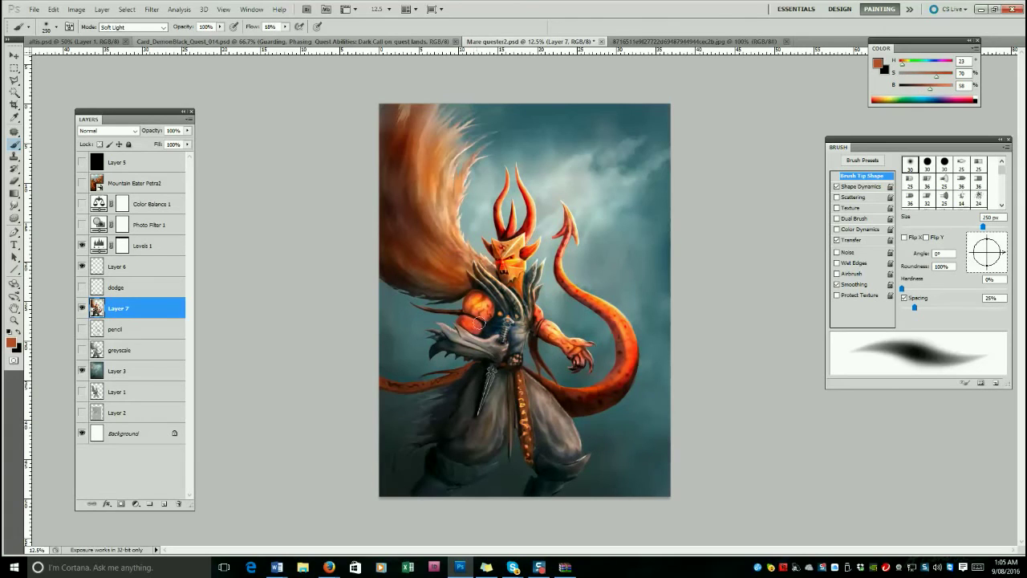
Sample a pale yellow, raise its saturation to 76%, and paint a rim light along the thigh beside the tail at 45 px.
alt+click(617, 302)
key(bracketleft)
key(bracketleft)
key(bracketleft)
key(bracketleft)
key(bracketleft)
key(bracketleft)
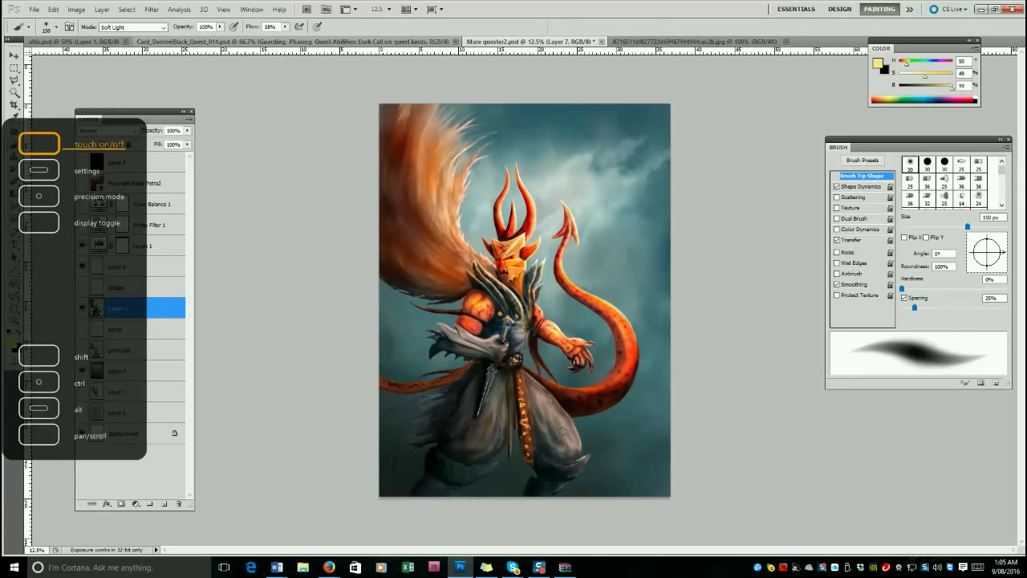
key(bracketleft)
key(bracketleft)
click(940, 76)
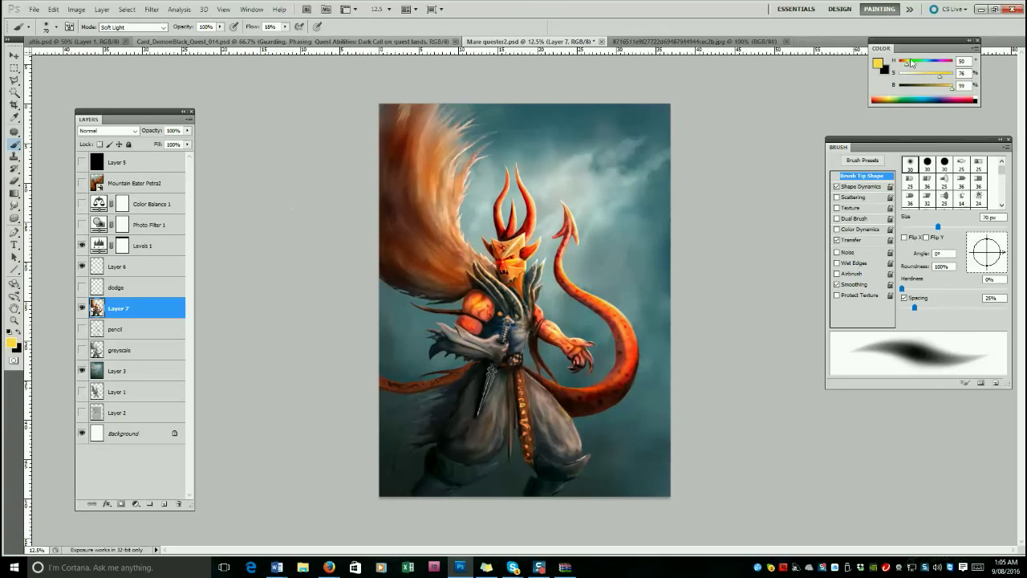
key(bracketleft)
key(bracketleft)
key(bracketleft)
drag(566, 412, 576, 430)
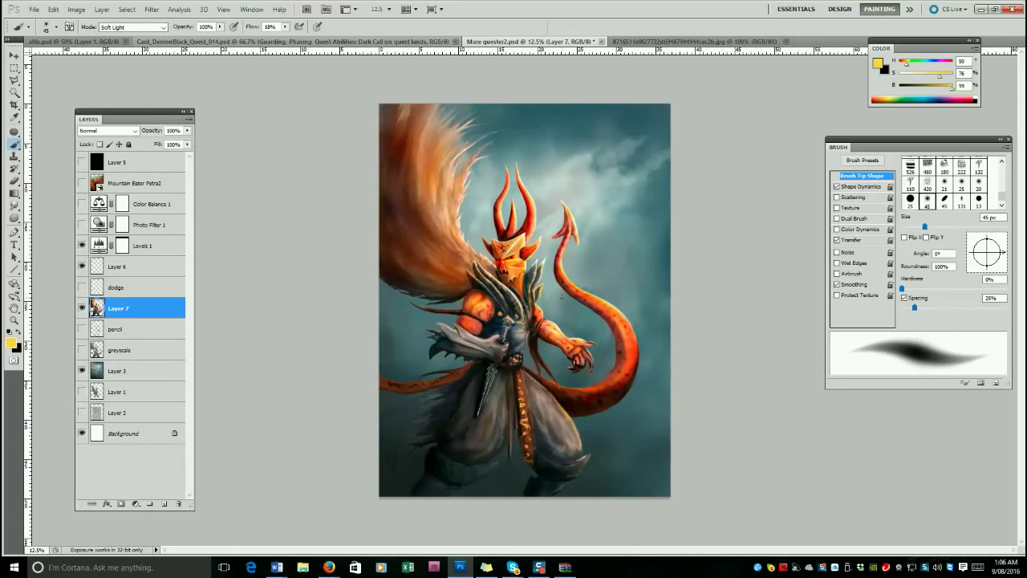
Add yellow Soft Light highlights to the mask with the soft round brush, starting at 60 px.
key(period)
key(bracketleft)
key(bracketleft)
key(bracketleft)
key(bracketleft)
key(bracketleft)
key(bracketleft)
key(bracketright)
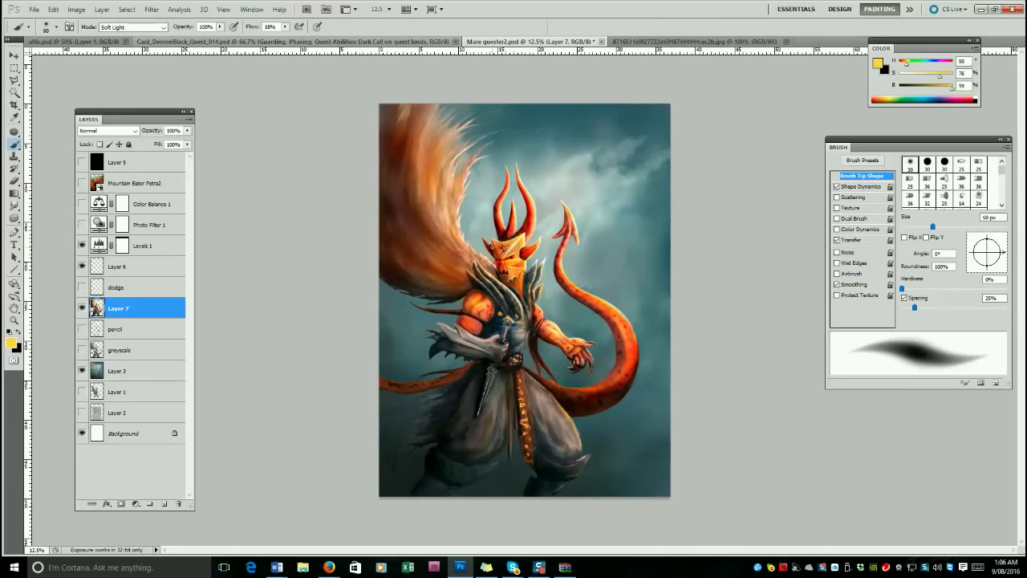
key(bracketright)
key(bracketright)
key(bracketright)
Smudge the tail's lower curve at 83% strength and flip the canvas horizontally.
key(r)
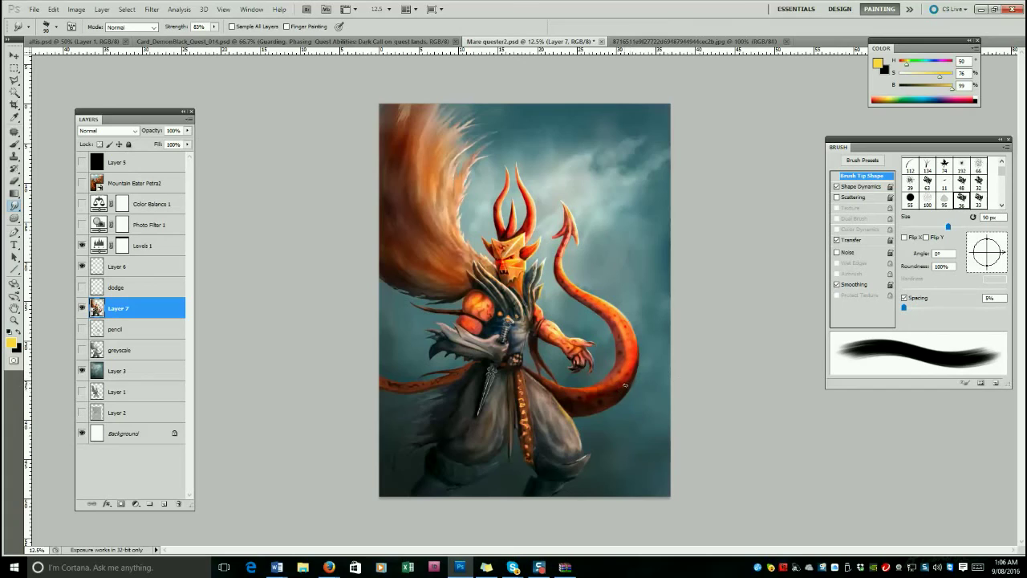
key(bracketleft)
click(76, 9)
mouse_move(104, 102)
click(264, 153)
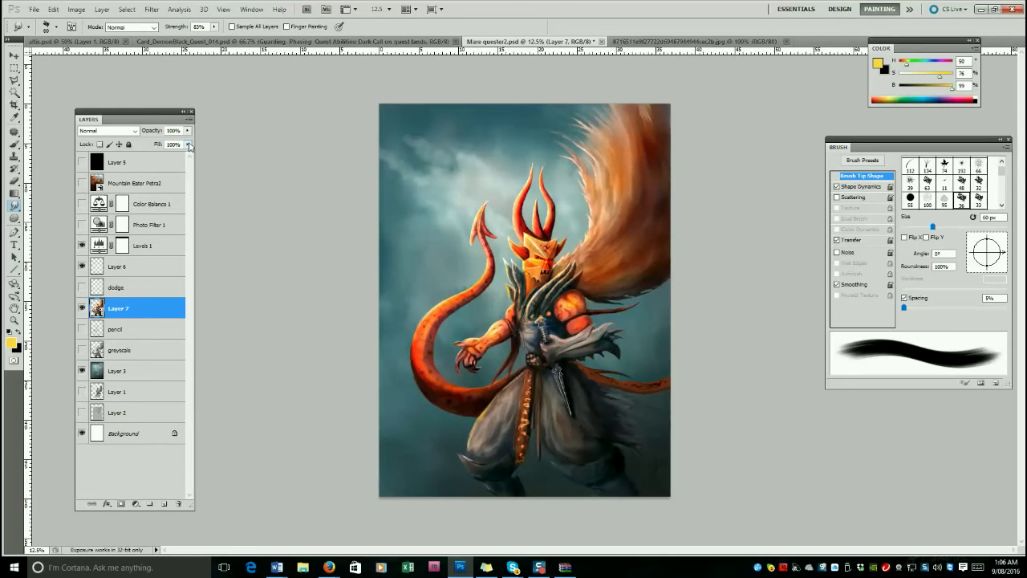
Toggle the black Saturation layer, Layer 5, on and off to check the painting's values in greyscale.
click(81, 162)
click(85, 163)
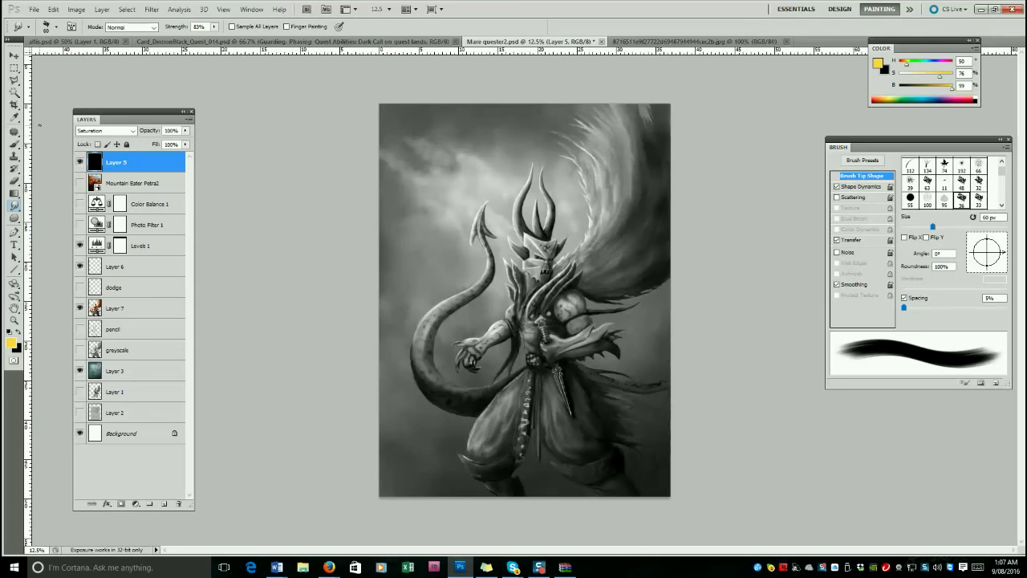
click(79, 163)
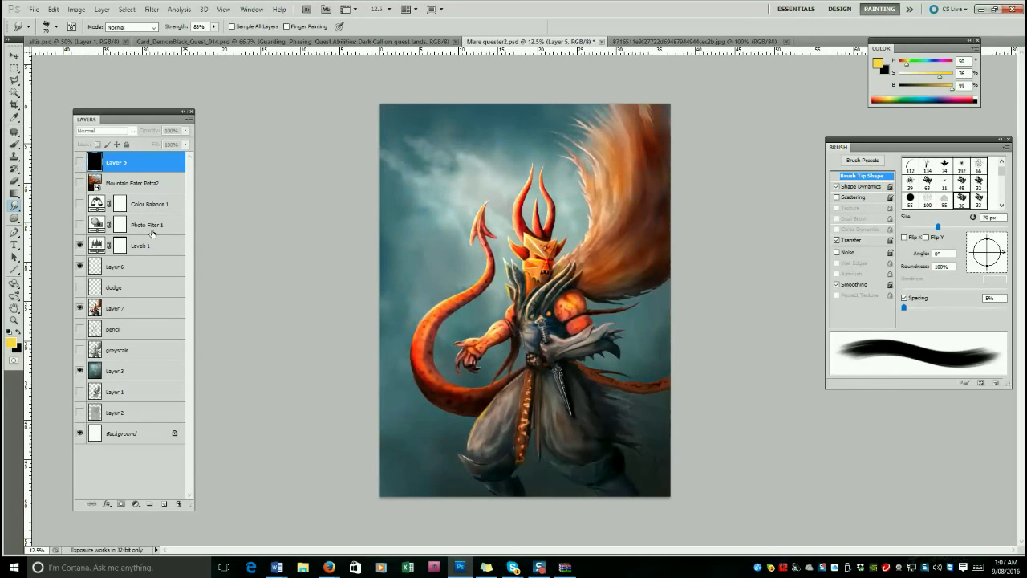
Reselect Layer 7 and reduce the smudge brush to 40 px.
key(bracketleft)
key(bracketleft)
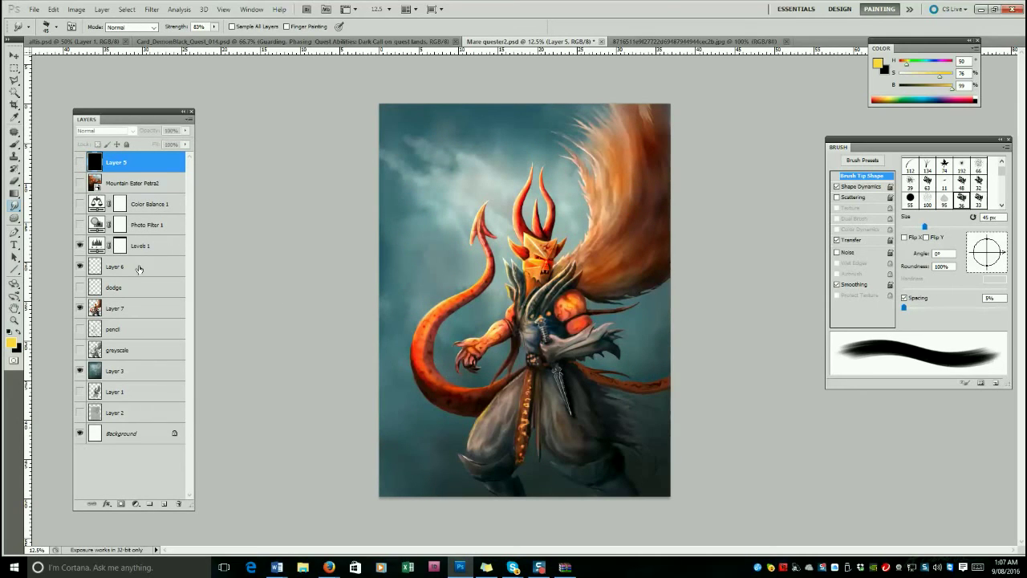
click(159, 309)
key(bracketright)
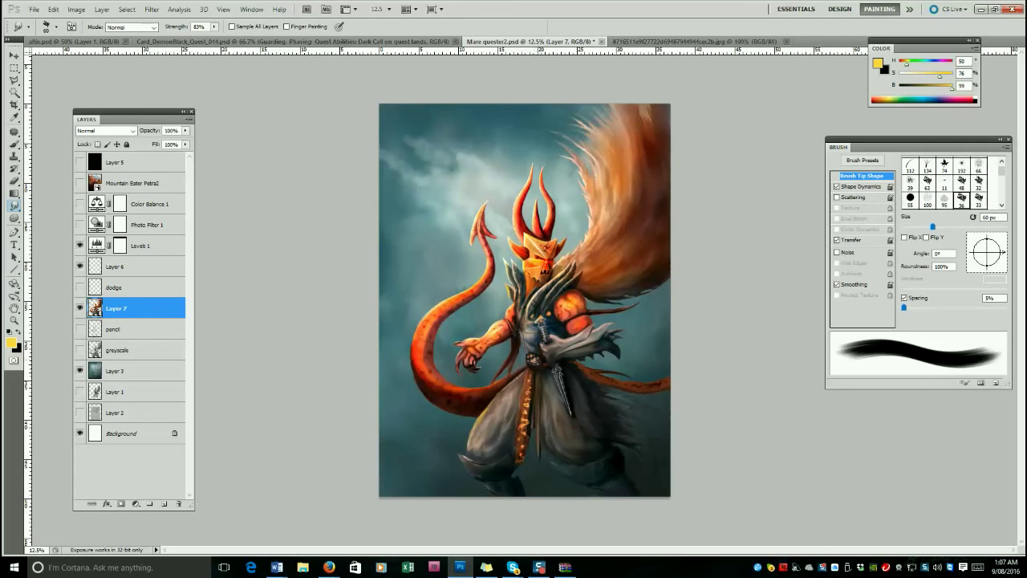
key(bracketleft)
key(bracketleft)
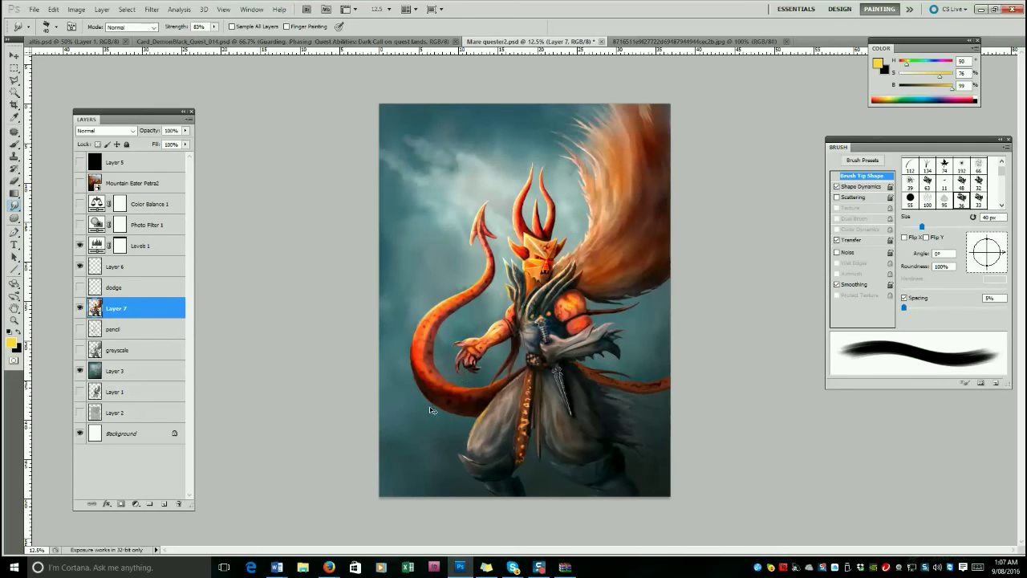
Smudge the cheek and nose above the fangs with a 25 to 30 px brush at 83% strength.
click(13, 321)
click(593, 198)
click(595, 197)
click(566, 229)
click(557, 237)
key(r)
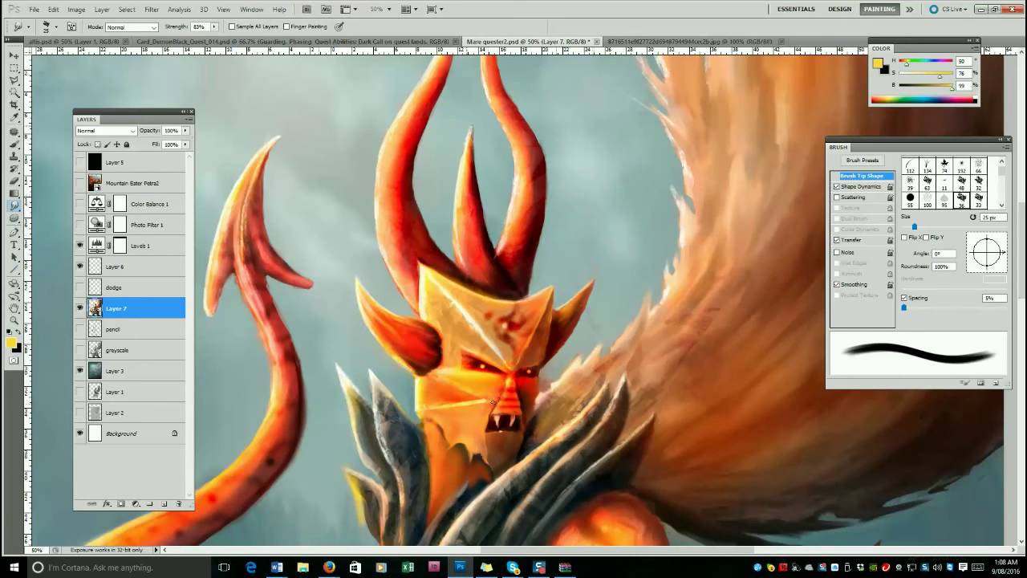
drag(494, 393, 505, 377)
key(bracketright)
key(bracketright)
key(bracketright)
key(bracketleft)
key(bracketleft)
key(bracketleft)
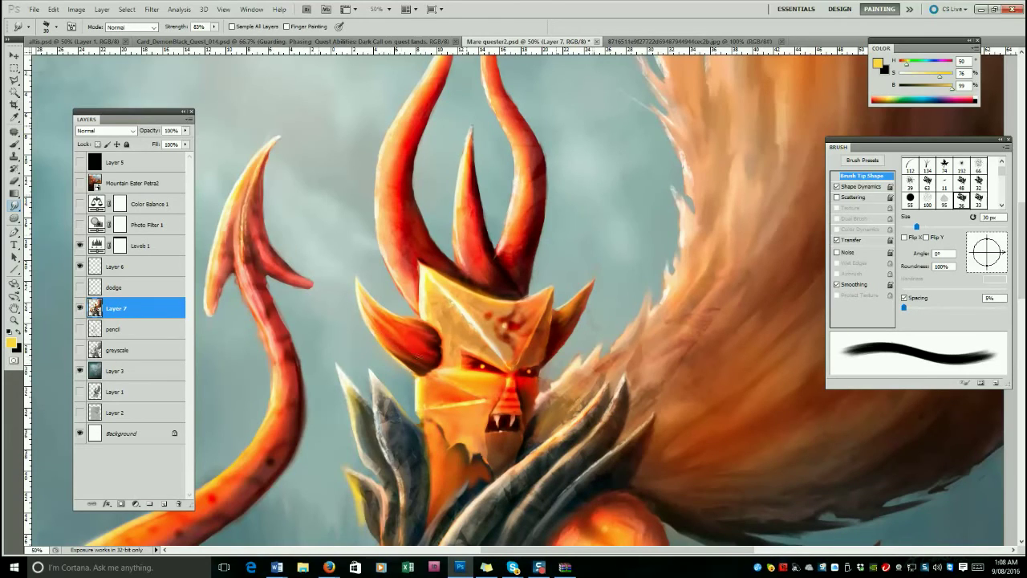
Smudge the mask's upper corner and the tall left horn, reducing the smudge brush to 15 px.
mouse_move(414, 287)
mouse_down()
mouse_move(417, 255)
mouse_move(434, 264)
mouse_move(424, 241)
mouse_move(456, 276)
mouse_up()
drag(410, 183, 415, 151)
key(bracketleft)
key(bracketleft)
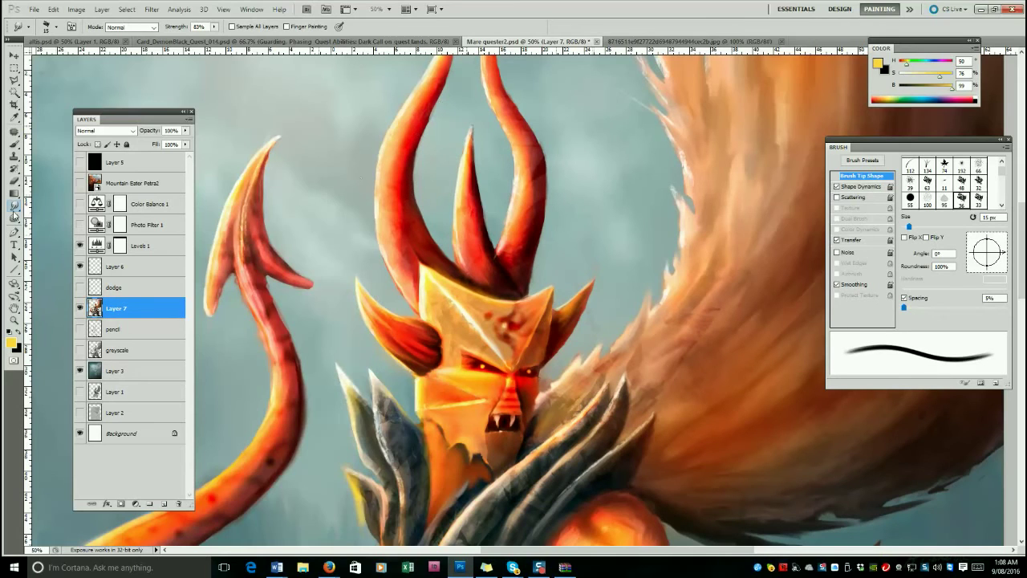
Erase the rough outer edges of the tail's arrowhead with a hard 15 px eraser.
key(b)
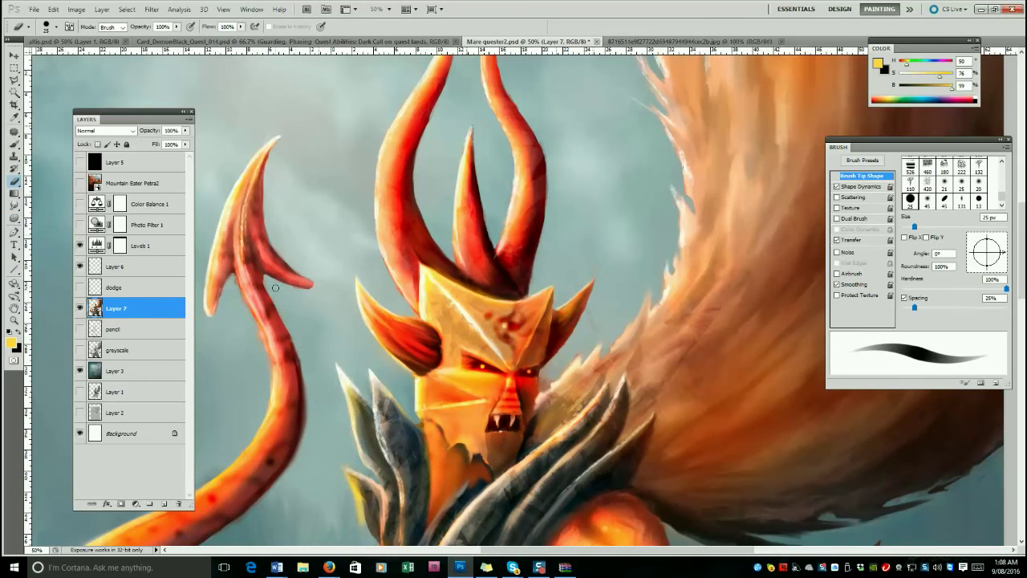
key(bracketleft)
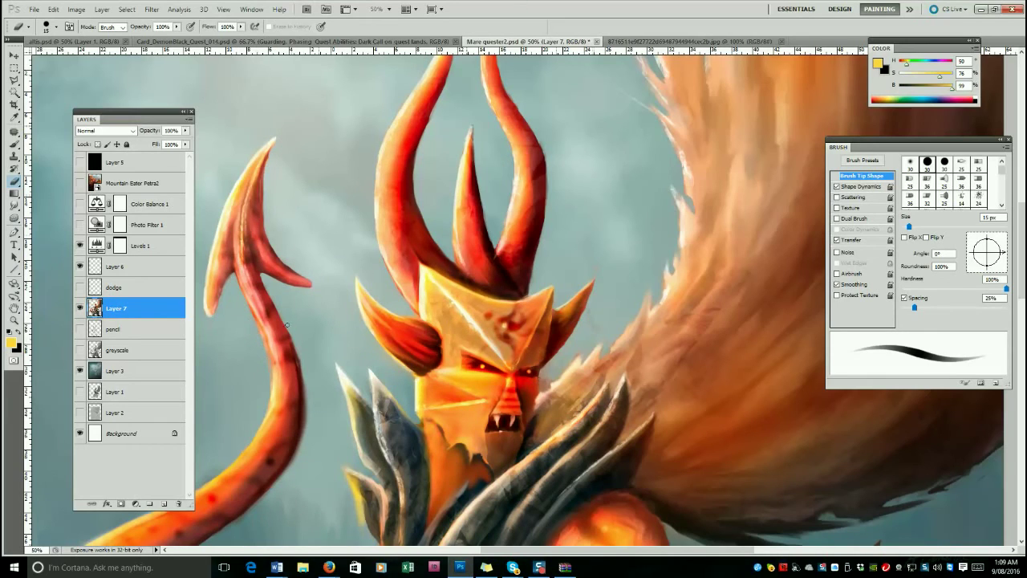
drag(201, 281, 209, 321)
Switch to a white Soft Light brush and reduce it to 6 px for fine highlights around the eyes.
key(b)
key(d)
key(x)
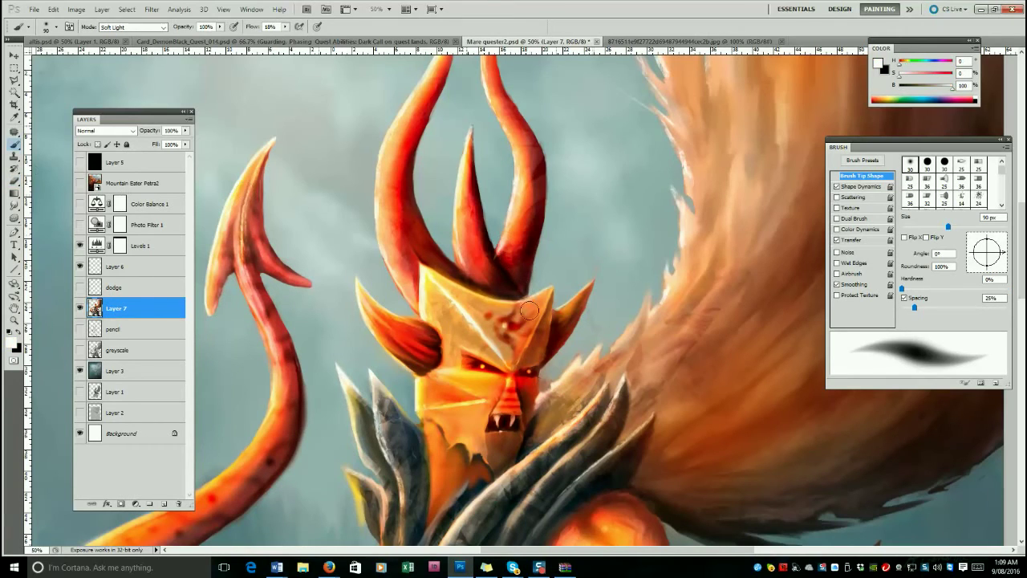
key(bracketleft)
key(bracketleft)
key(bracketleft)
key(bracketleft)
key(bracketleft)
key(bracketleft)
key(bracketleft)
key(bracketleft)
key(bracketleft)
key(bracketleft)
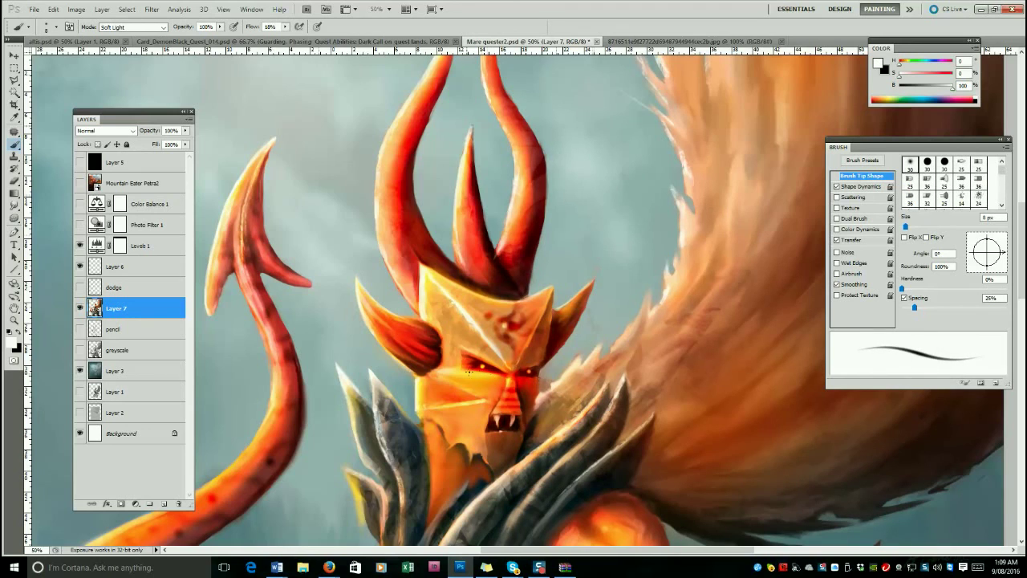
Sample a bright orange from the mask and touch up the cheek below the eye in Normal mode at 25 px.
key(bracketright)
key(bracketright)
key(bracketright)
key(bracketright)
alt+click(447, 351)
key(shift+alt+n)
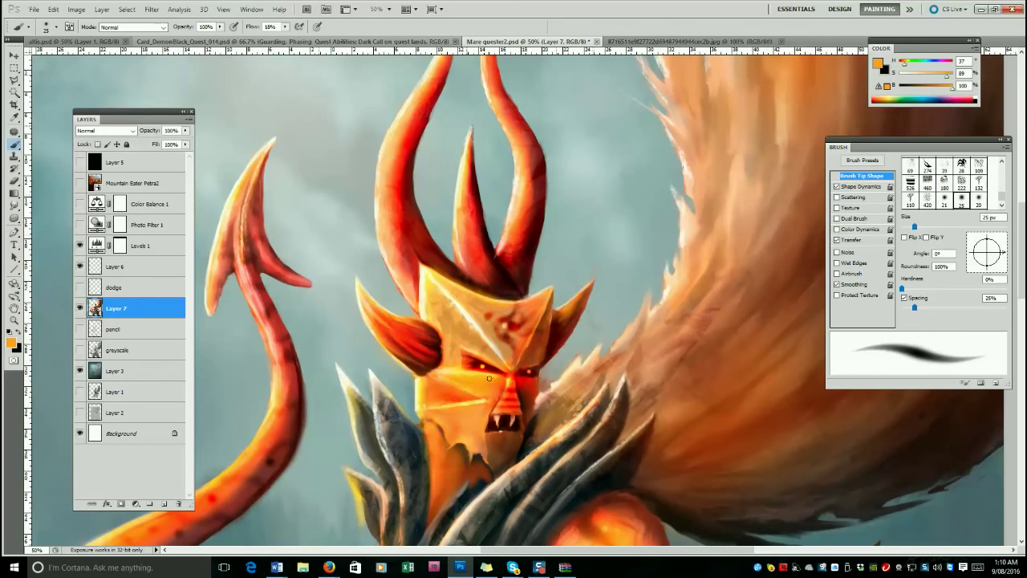
Repaint the side of the nose and the mask's shaded brow with colours sampled from the face.
alt+click(523, 386)
drag(518, 391, 518, 380)
alt+click(526, 363)
drag(532, 342, 523, 359)
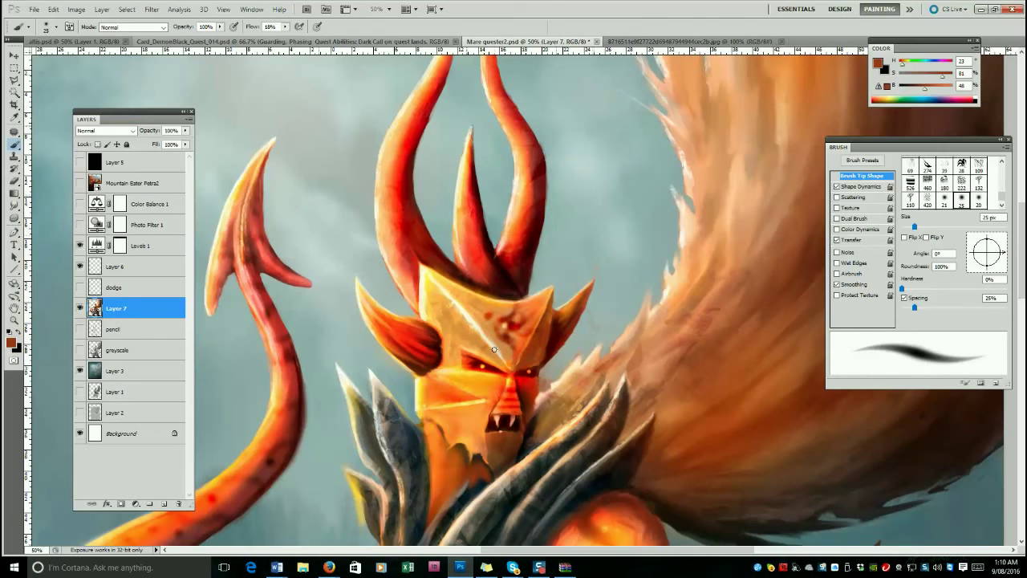
Sample a dark red from the forehead emblem and paint curled markings and spots on the mask with a 20 px brush.
alt+click(484, 339)
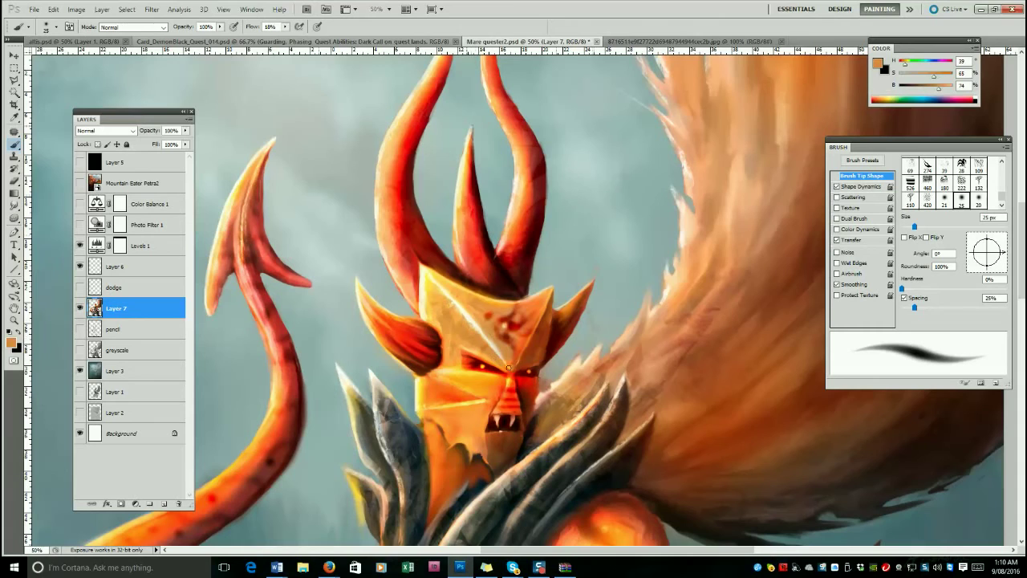
alt+click(512, 327)
drag(495, 329, 503, 338)
key(bracketleft)
key(bracketleft)
drag(438, 312, 488, 355)
key(bracketright)
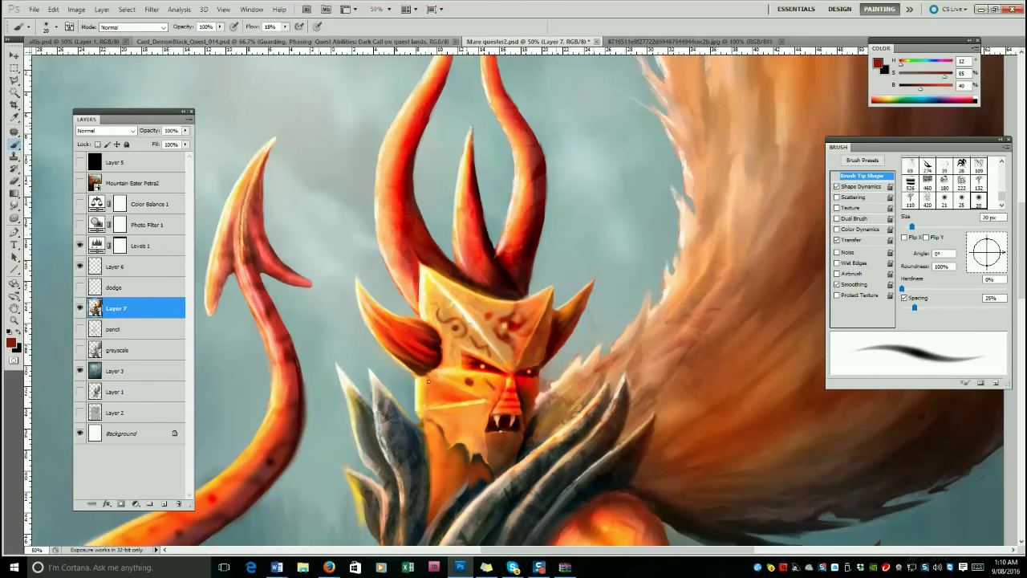
Highlight the mask's side horns with light tones sampled from its edge at up to 35 px, and sample a dark brown near the nose.
alt+click(445, 348)
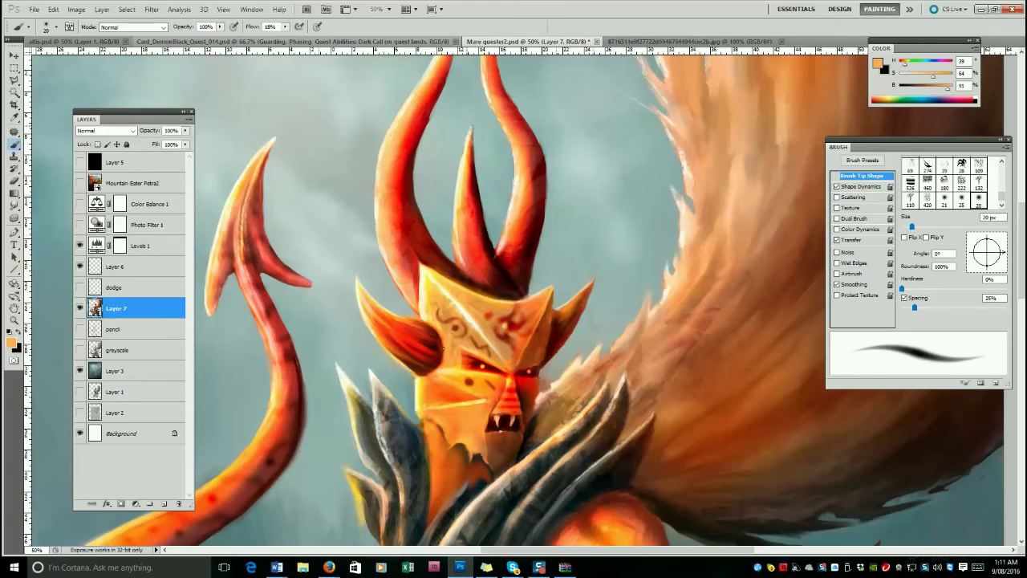
alt+click(423, 314)
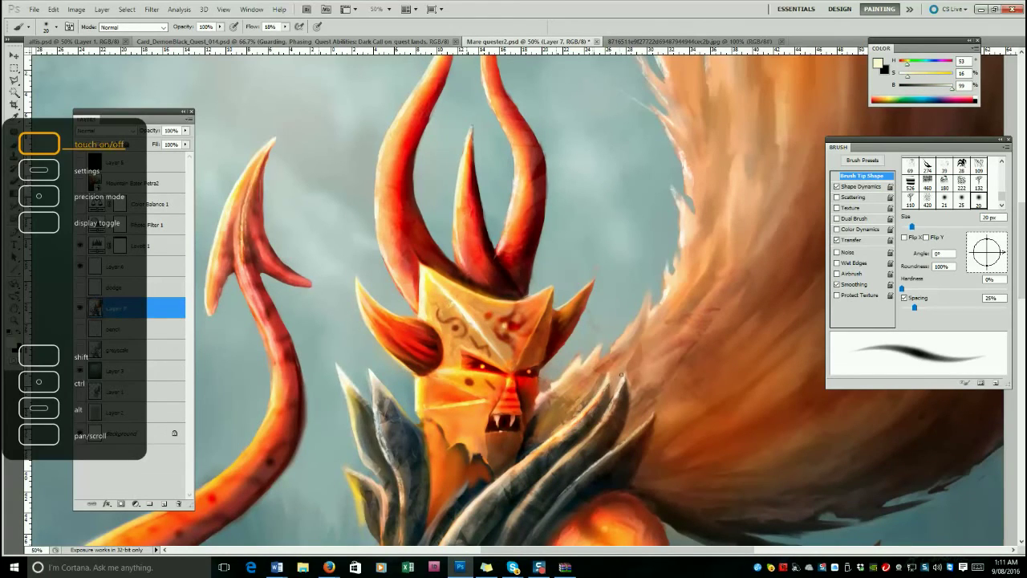
key(bracketright)
key(bracketright)
key(bracketright)
drag(555, 312, 581, 292)
alt+click(517, 395)
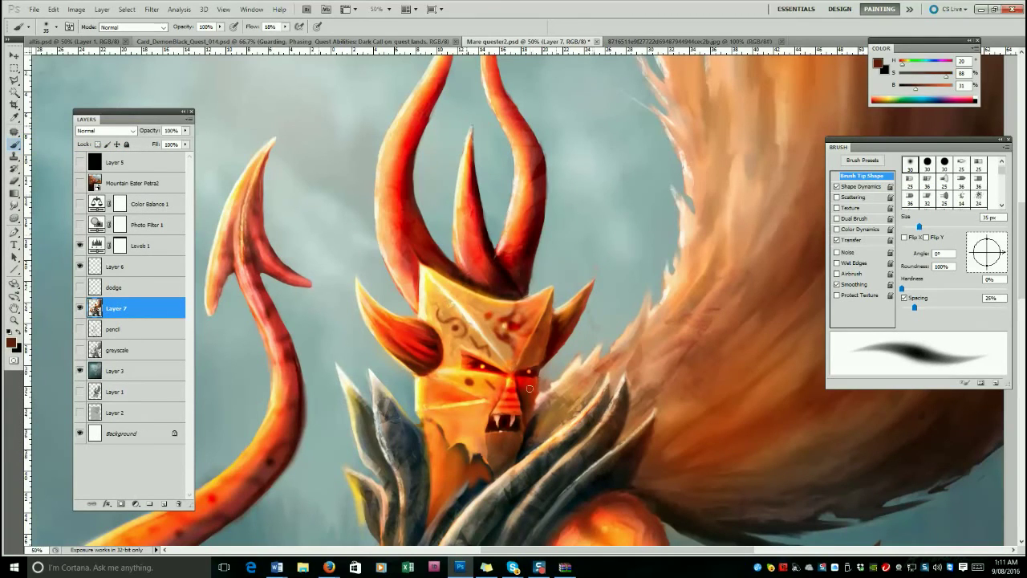
Sample an orange-brown from the mask's side and soften the cheek shading with a brush of up to 100 px.
key(bracketright)
key(bracketright)
key(bracketright)
key(bracketright)
key(bracketright)
key(bracketright)
key(bracketright)
alt+click(527, 352)
key(bracketright)
key(bracketright)
key(bracketright)
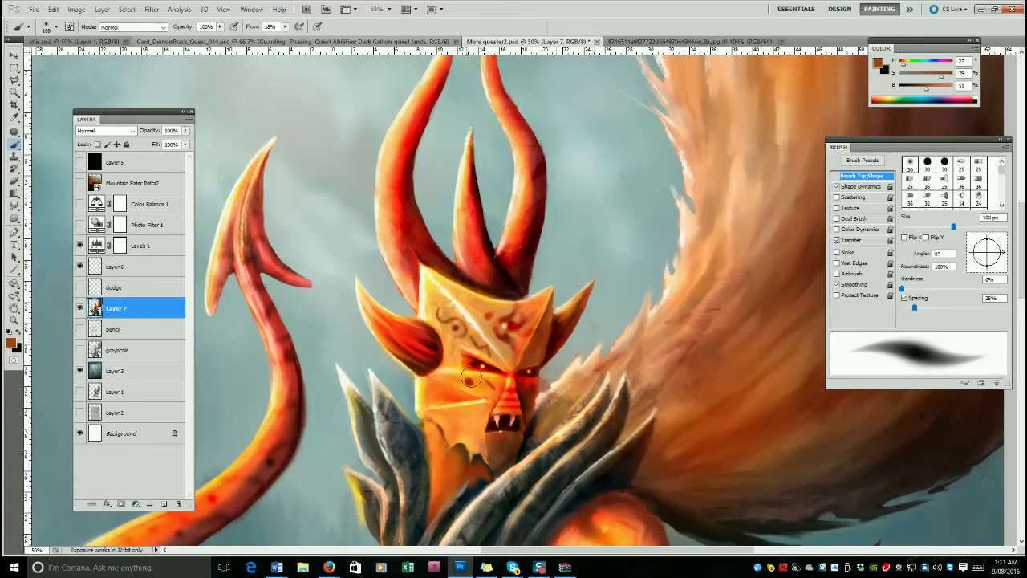
Sample a pale cream from the mask's upper edge and highlight the mask and side horn tip with a 20 px brush.
key(bracketleft)
key(bracketleft)
alt+click(442, 270)
key(shift+period)
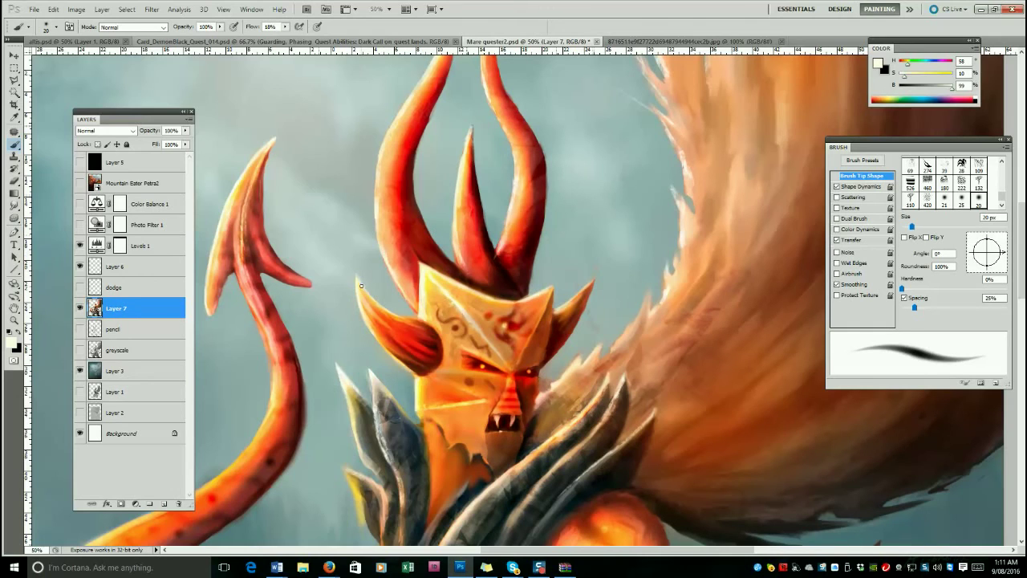
Erase the rough edge beside the jaw with a hard eraser of up to 25 px.
key(shift+comma)
key(e)
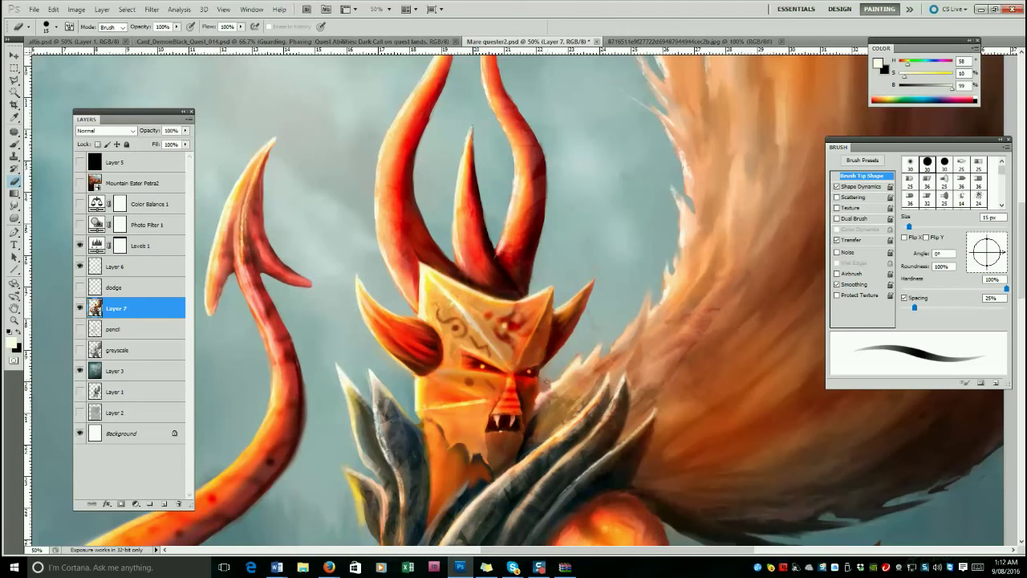
key(shift+period)
Sample a grey-blue from the background on Layer 3 and smooth the area beside the head with a 100 px brush.
key(b)
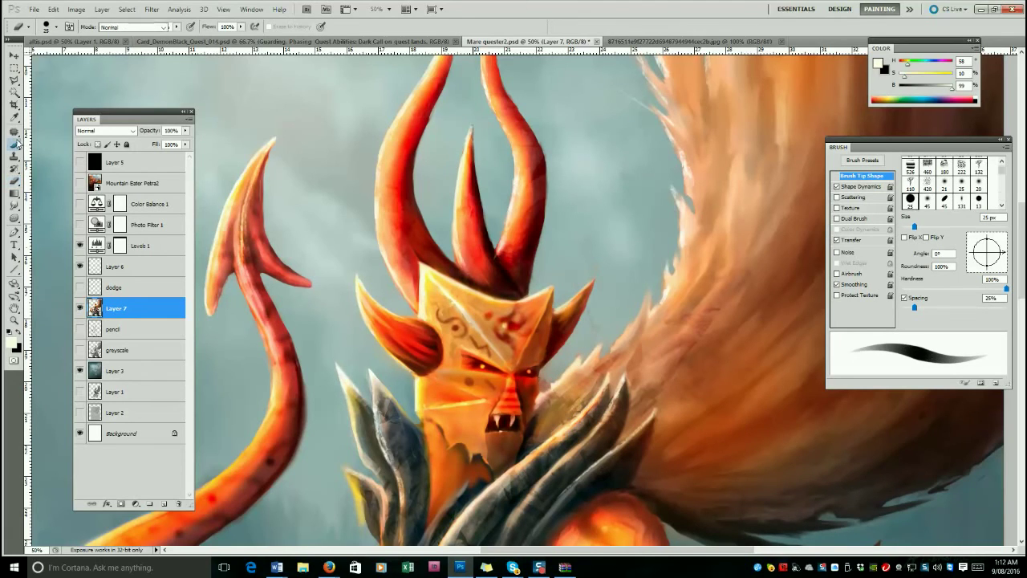
ctrl+click(610, 305)
alt+click(608, 308)
key(bracketright)
key(bracketright)
key(bracketright)
key(bracketright)
key(bracketright)
key(bracketright)
key(bracketright)
click(128, 10)
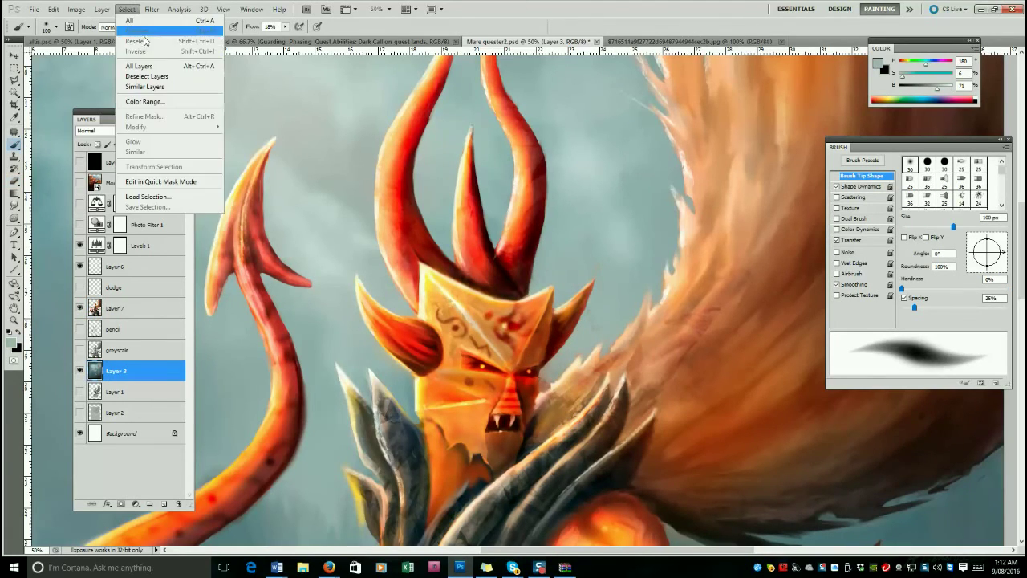
click(164, 385)
Clean the figure's edges on Layer 7 with a hard eraser down to 9 px and smudge the mask's upper edge at 15 to 20 px.
click(112, 308)
click(15, 182)
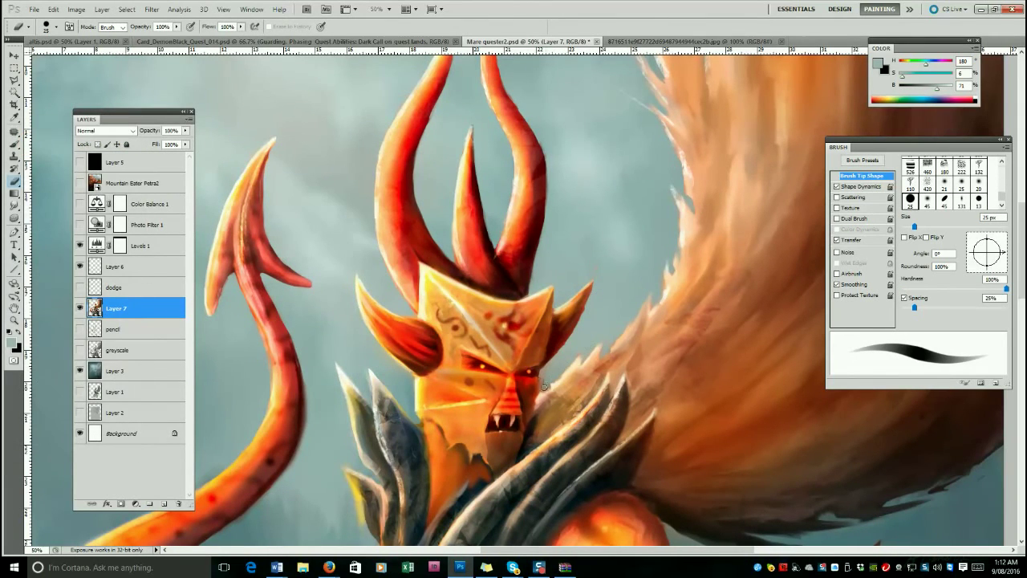
key(bracketleft)
key(bracketleft)
key(shift+period)
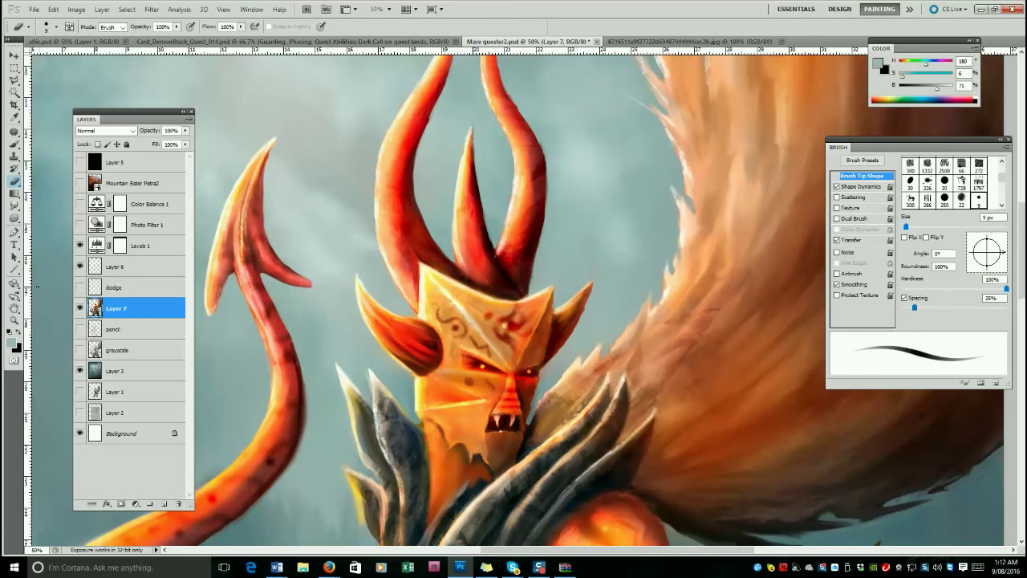
key(r)
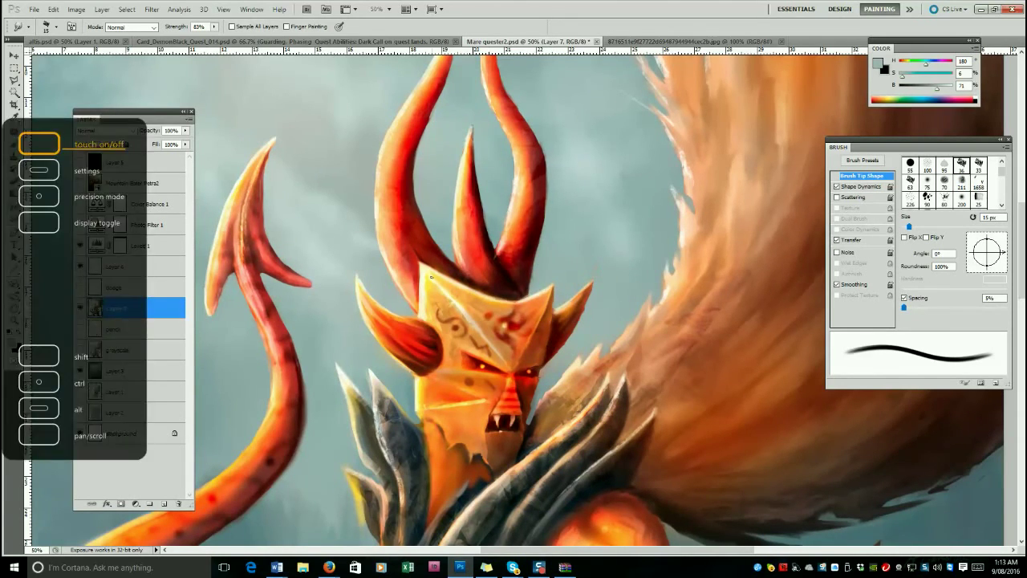
key(e)
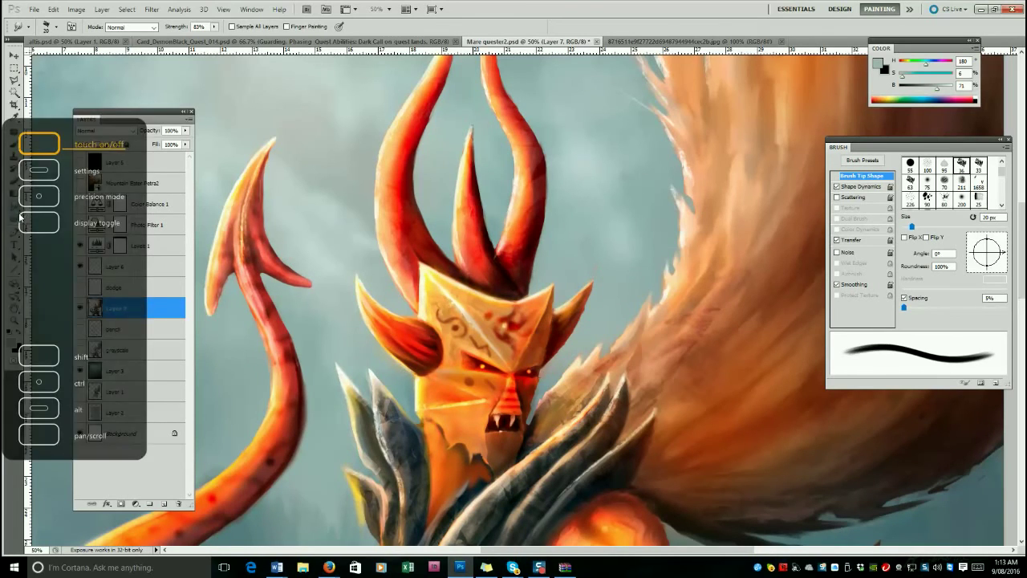
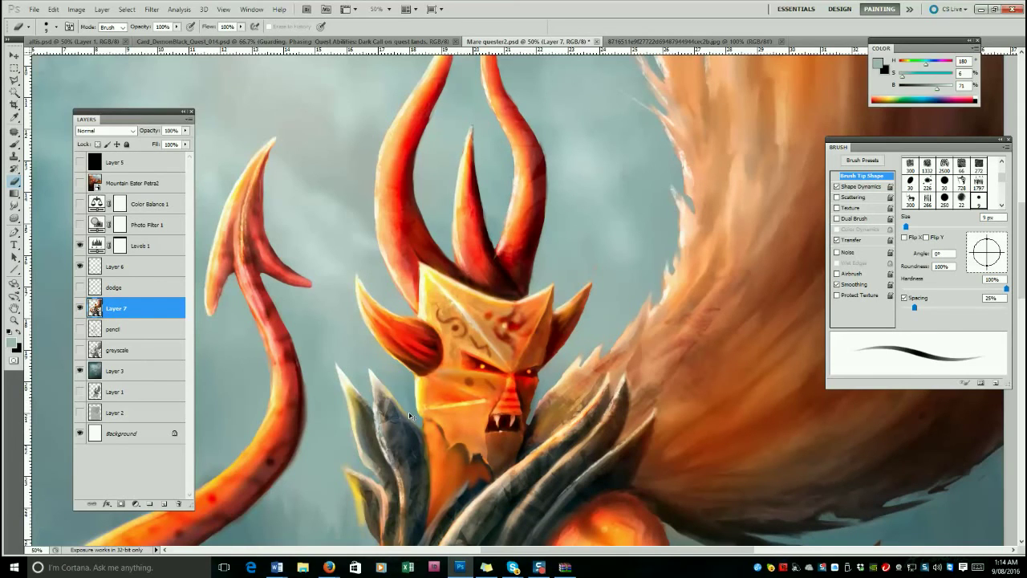
Load Layer 7's contents as a selection, hide its outline, and set up a white brush in Soft Light mode.
key(z)
click(423, 413)
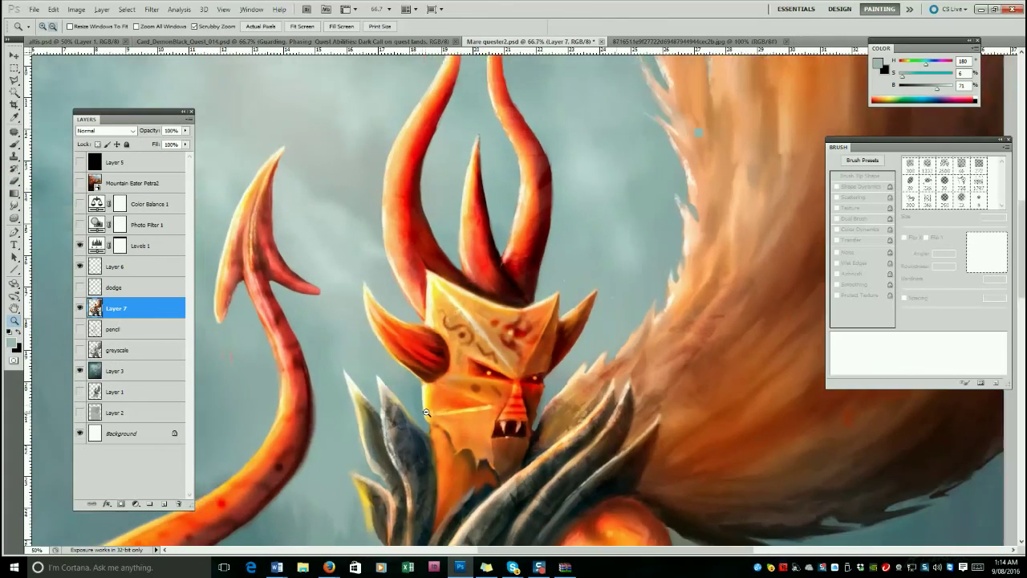
alt+click(426, 413)
alt+click(426, 413)
alt+click(426, 413)
alt+click(427, 413)
alt+click(426, 414)
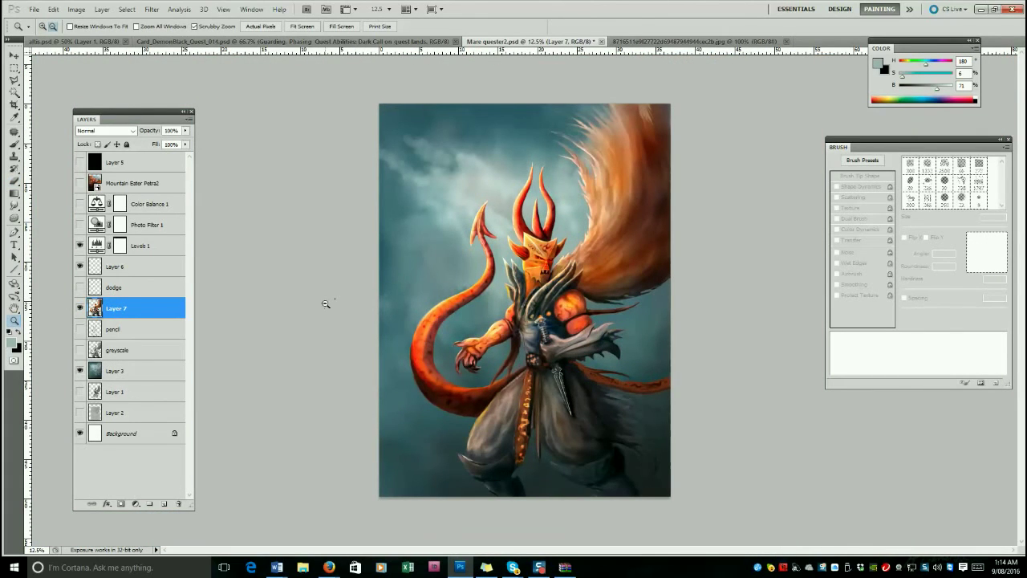
ctrl+click(95, 308)
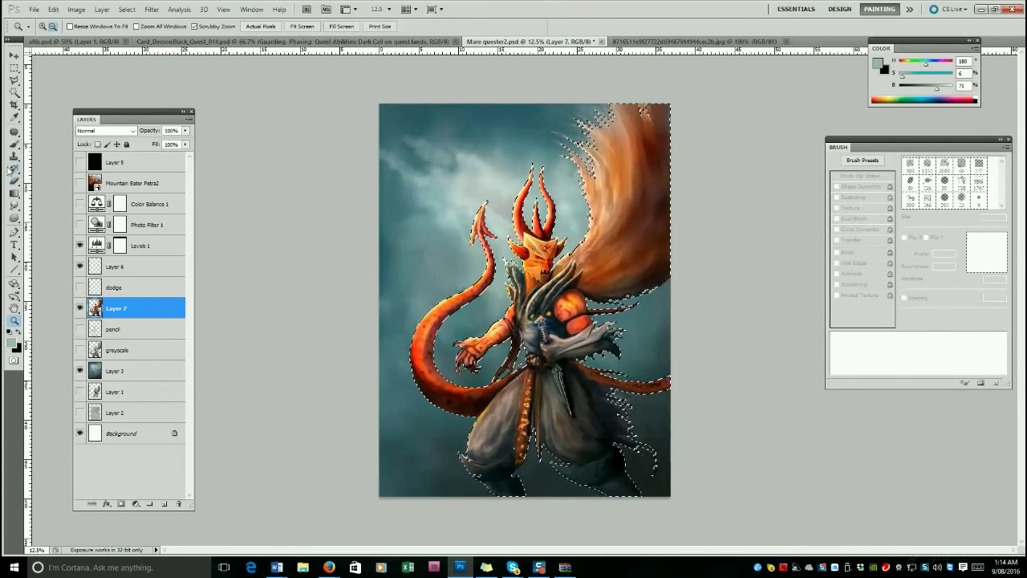
key(b)
key(d)
key(x)
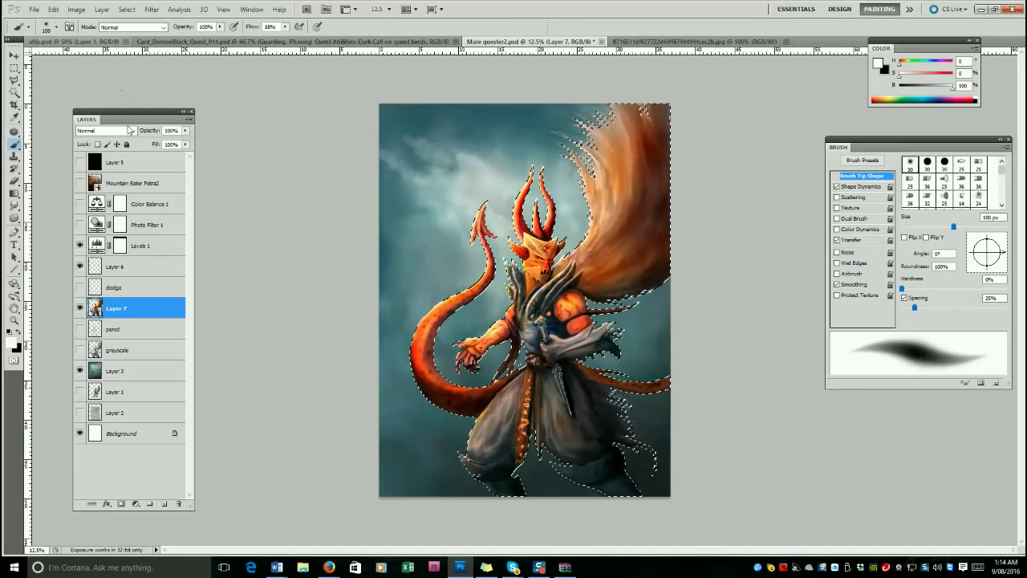
click(130, 26)
click(112, 191)
key(ctrl+h)
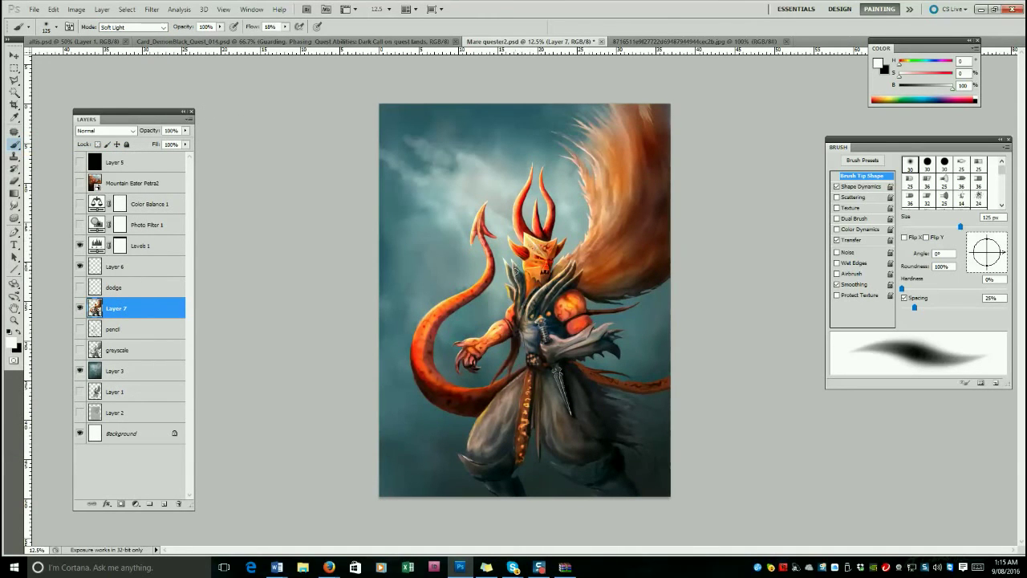
Brighten the figure's lit areas with white in Soft Light mode, reducing the brush from 125 to 60 px.
key(bracketright)
key(bracketleft)
key(bracketleft)
key(bracketleft)
key(bracketleft)
key(bracketleft)
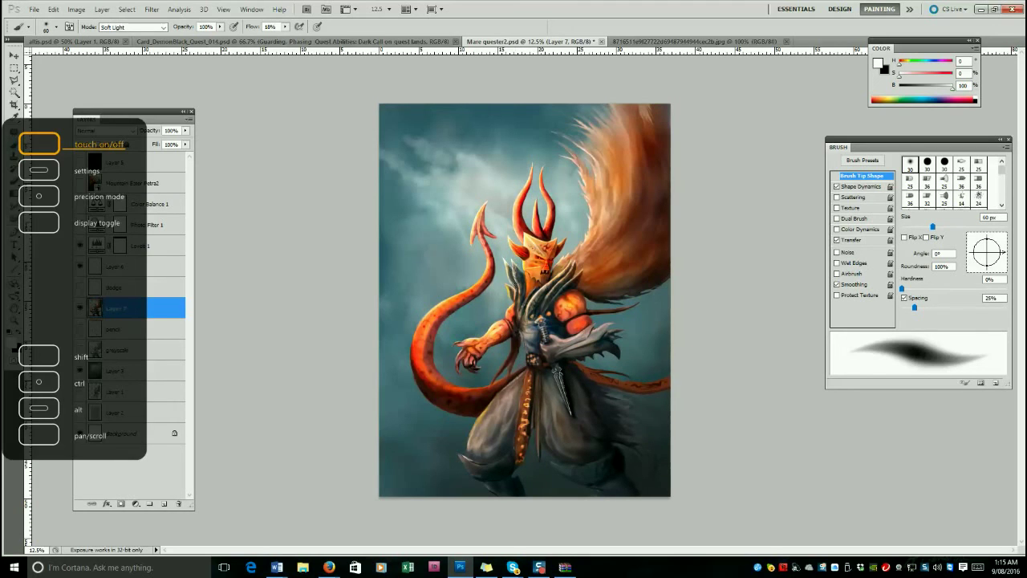
Lighten the wing beside the head with soft white strokes at up to 175 px.
key(bracketright)
key(bracketright)
key(bracketright)
key(bracketright)
key(bracketright)
key(bracketright)
key(bracketright)
key(bracketright)
key(bracketright)
key(bracketright)
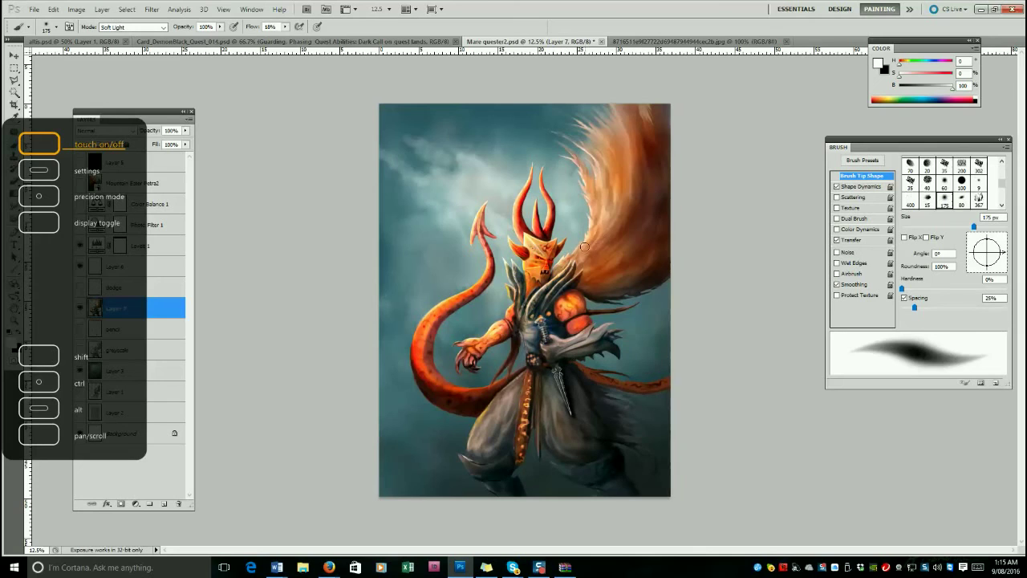
key(bracketleft)
key(bracketleft)
key(bracketleft)
key(bracketleft)
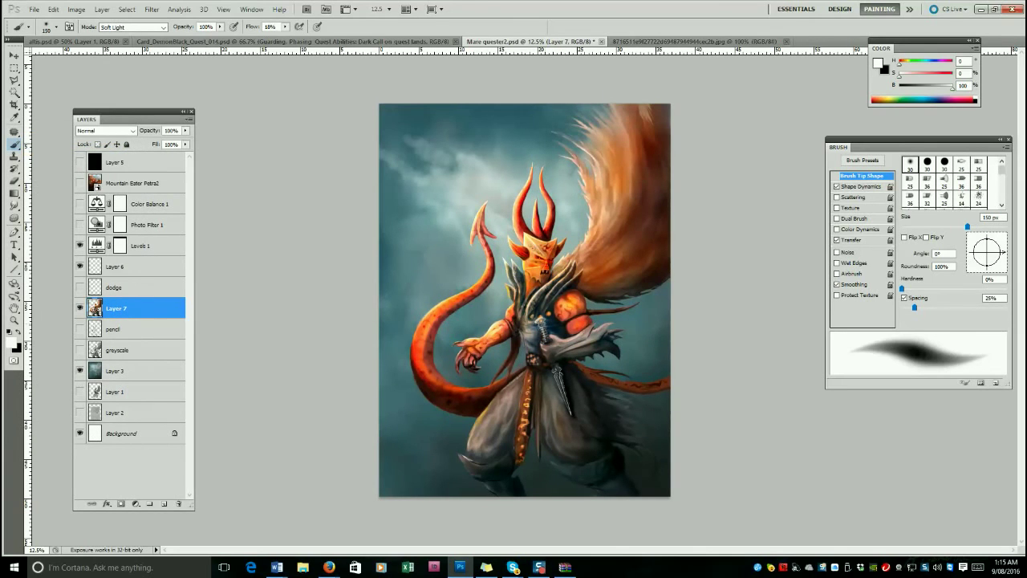
Highlight the shoulder spikes with white in Soft Light mode at 40 to 50 px.
key(comma)
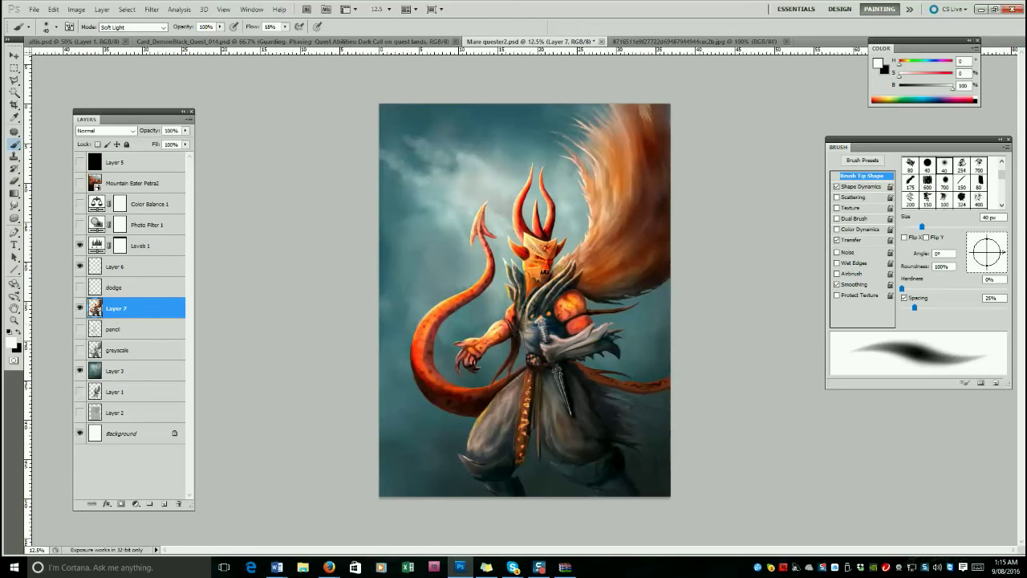
key(period)
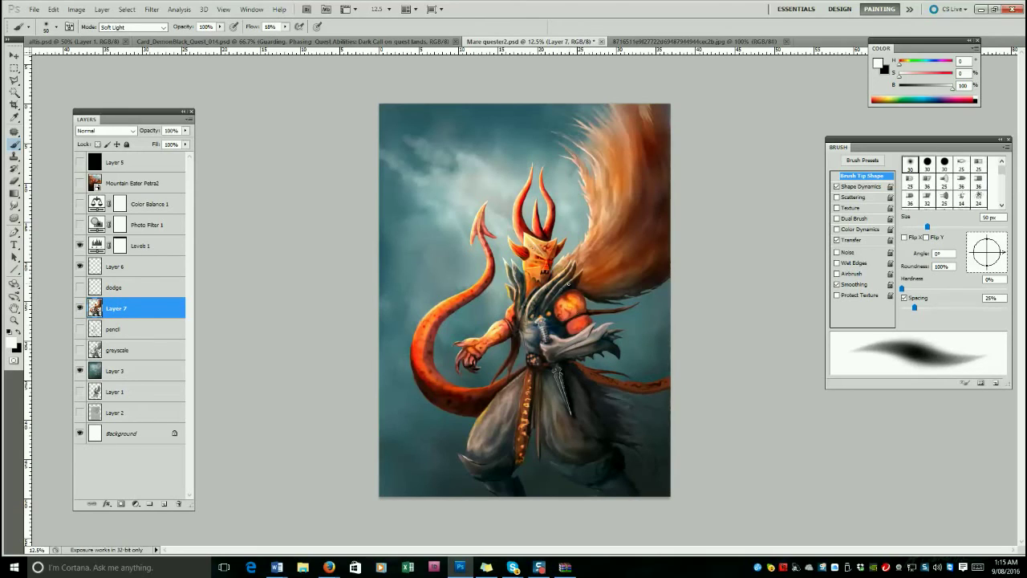
key(bracketright)
Reset the colour to black and deepen the shadows around the waist with a 250 px Soft Light brush.
alt+click(462, 366)
key(bracketright)
key(bracketright)
key(bracketright)
key(bracketright)
key(bracketright)
key(bracketright)
key(d)
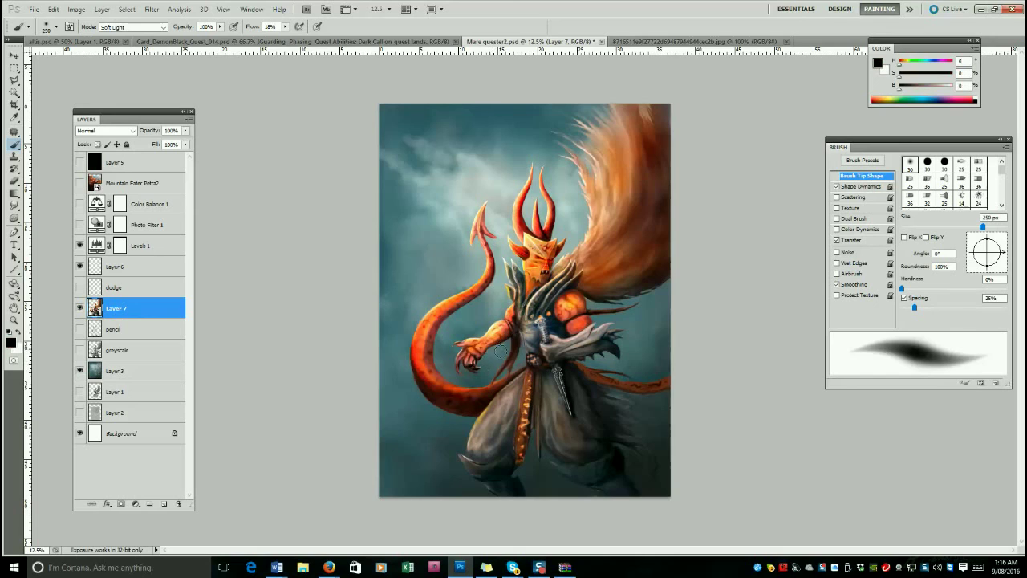
Check the values by toggling Layer 5, and darken the folds beside the hanging sash with black at 50 px.
click(79, 162)
click(80, 162)
key(bracketright)
key(bracketleft)
key(bracketleft)
key(bracketleft)
key(bracketleft)
key(bracketleft)
key(bracketleft)
key(bracketleft)
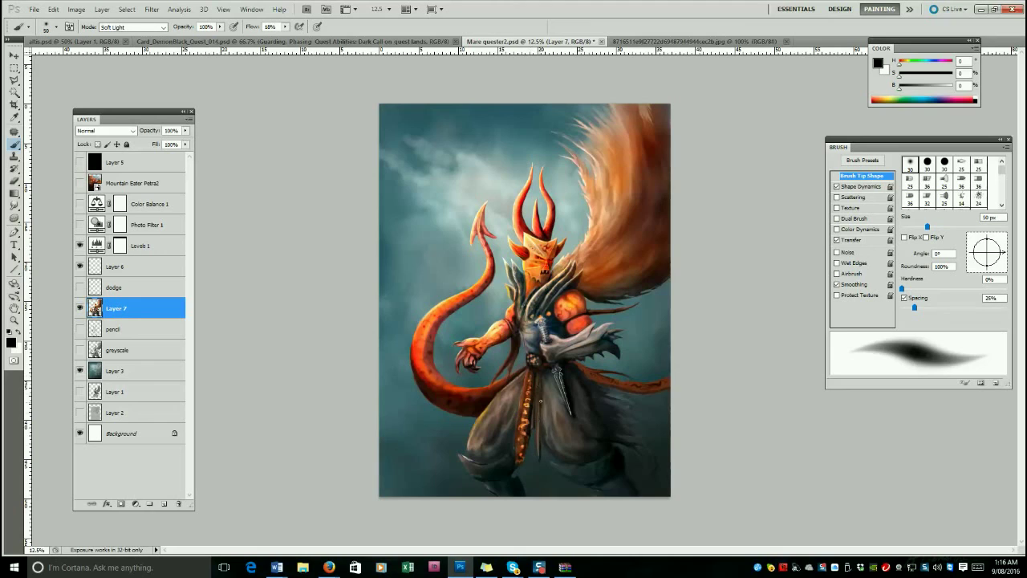
Sample a dark brown beside the sash and tint the hanging strap at 80 px and the clawed forearm at 250 px.
alt+click(539, 408)
key(bracketleft)
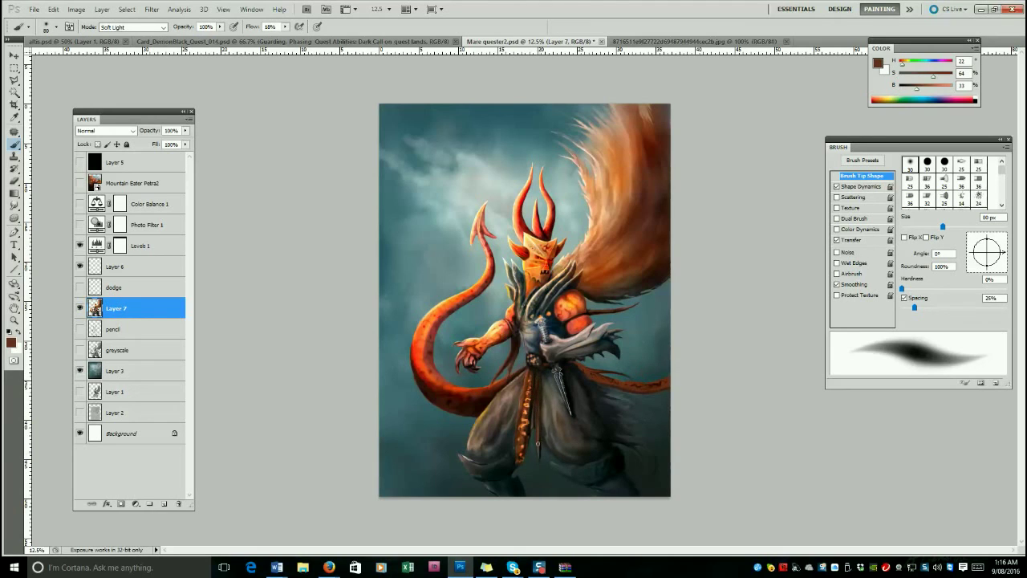
key(bracketright)
key(bracketright)
key(bracketright)
key(bracketright)
key(bracketright)
key(bracketright)
key(bracketright)
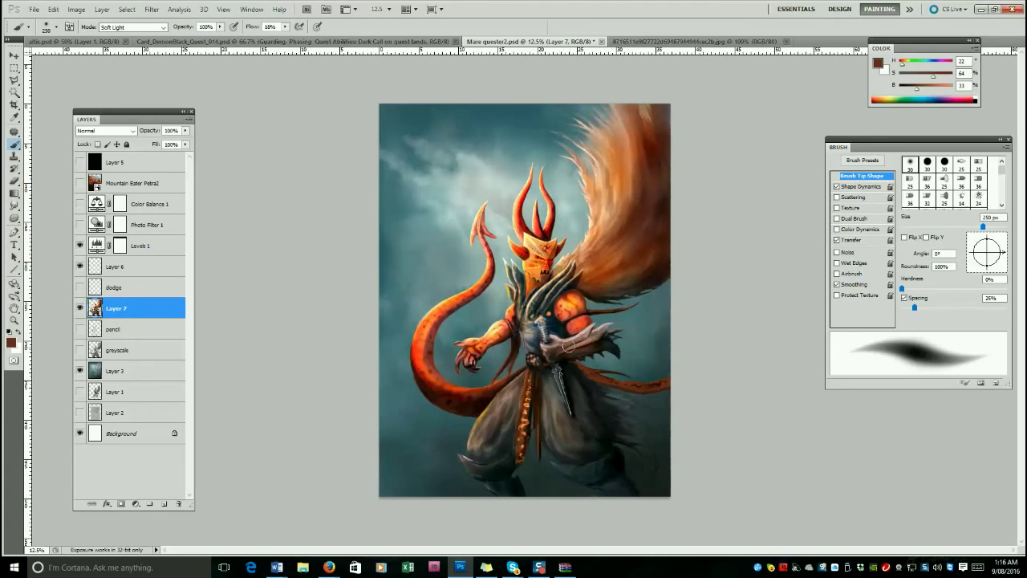
Deepen the brown on the clawed forearm in Overlay mode, reducing the brush to 70 px.
key(bracketleft)
key(bracketleft)
key(bracketleft)
key(bracketleft)
key(bracketleft)
click(133, 27)
click(121, 181)
mouse_move(565, 344)
mouse_down()
mouse_move(605, 356)
mouse_move(616, 324)
mouse_up()
key(bracketleft)
key(bracketleft)
key(bracketleft)
key(bracketleft)
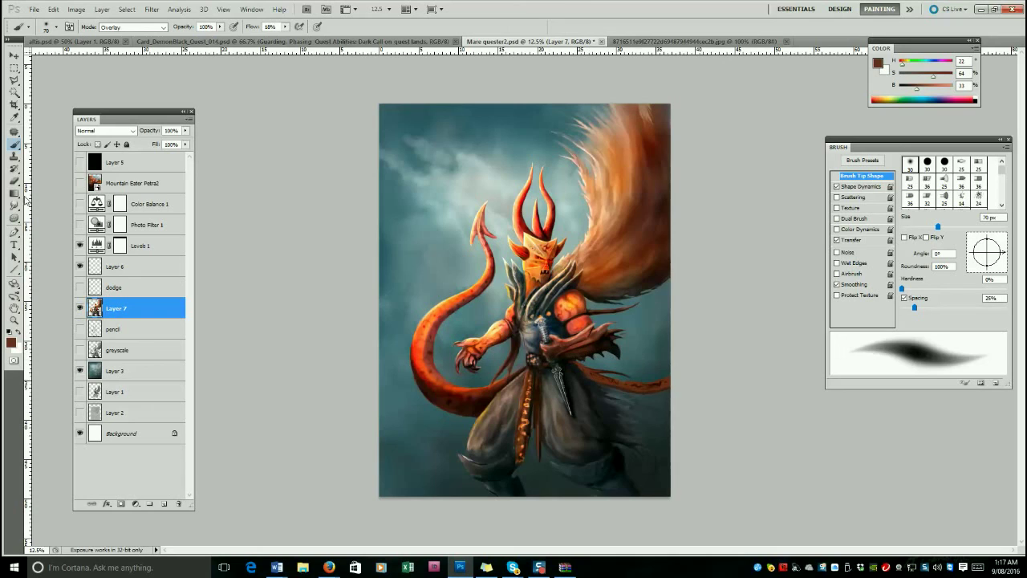
Clean up the figure's painted edges with a hard 45 px eraser.
key(e)
key(bracketright)
key(bracketright)
key(bracketright)
key(bracketright)
key(bracketright)
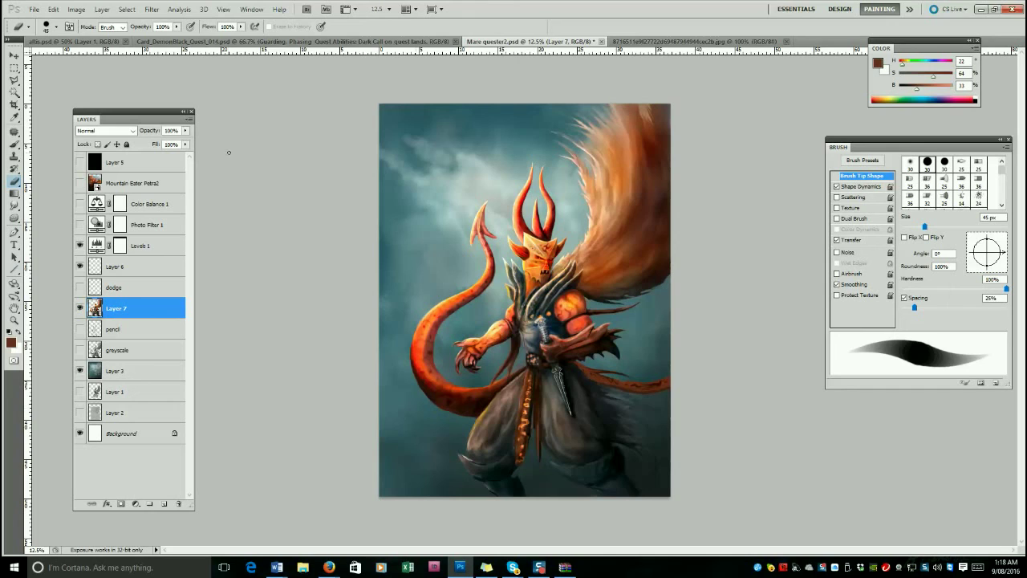
Sample pale yellows from the head and add Overlay highlights around the hand and sword hilt at 45 px.
click(14, 145)
alt+click(527, 232)
key(bracketleft)
key(bracketleft)
key(bracketleft)
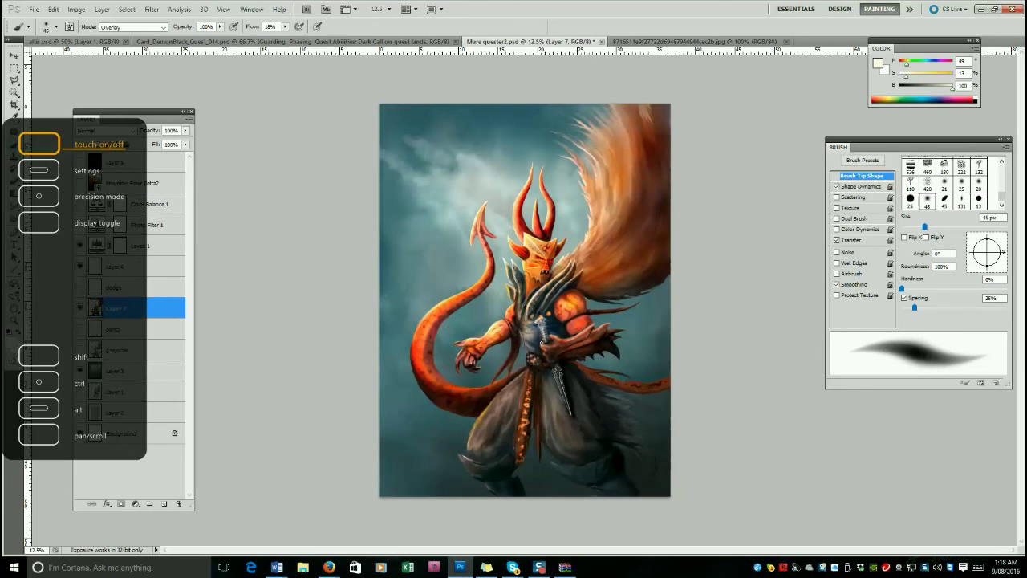
key(d)
alt+click(536, 227)
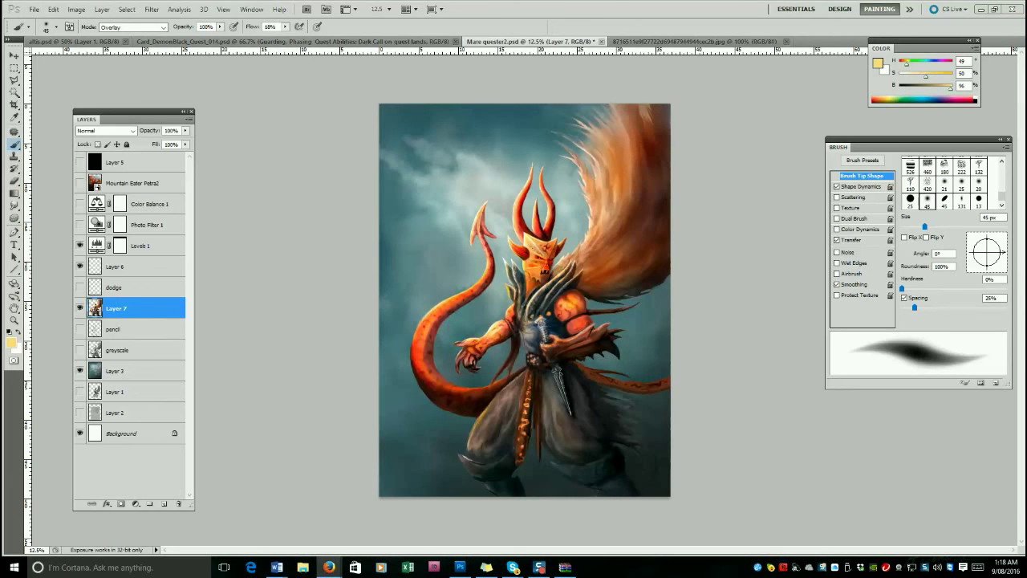
Warm the trousers, hanging sash and upper arm with the sampled yellow in Overlay mode at up to 100 px.
click(498, 431)
key(bracketright)
key(bracketright)
key(bracketright)
key(bracketright)
key(bracketright)
key(bracketright)
key(bracketleft)
key(bracketleft)
key(bracketleft)
drag(527, 378, 523, 432)
key(bracketright)
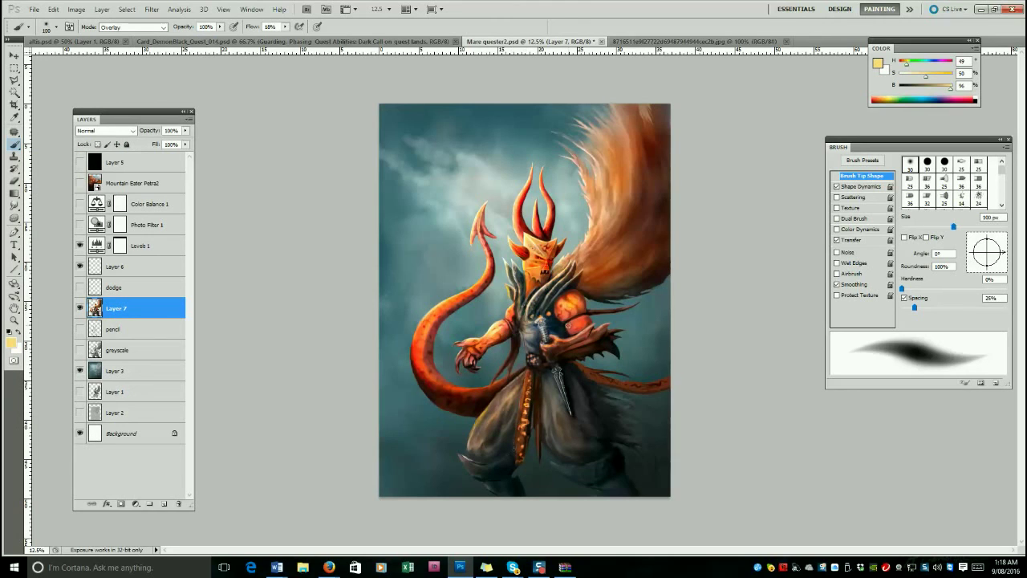
Sample a dark red from the tail's lower curve and enlarge the Overlay brush to 175 px.
alt+click(446, 393)
alt+click(448, 398)
key(bracketright)
key(bracketright)
key(bracketright)
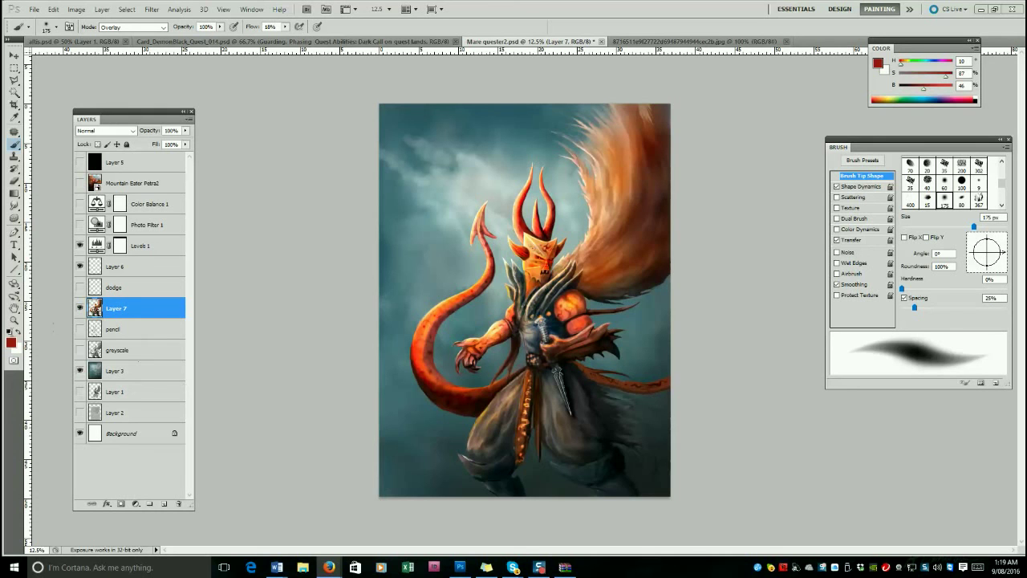
Sample dark tones from the chest and touch up the area around the sword pommel with a smaller Normal-mode brush.
click(12, 321)
click(432, 327)
click(432, 327)
click(431, 327)
click(431, 327)
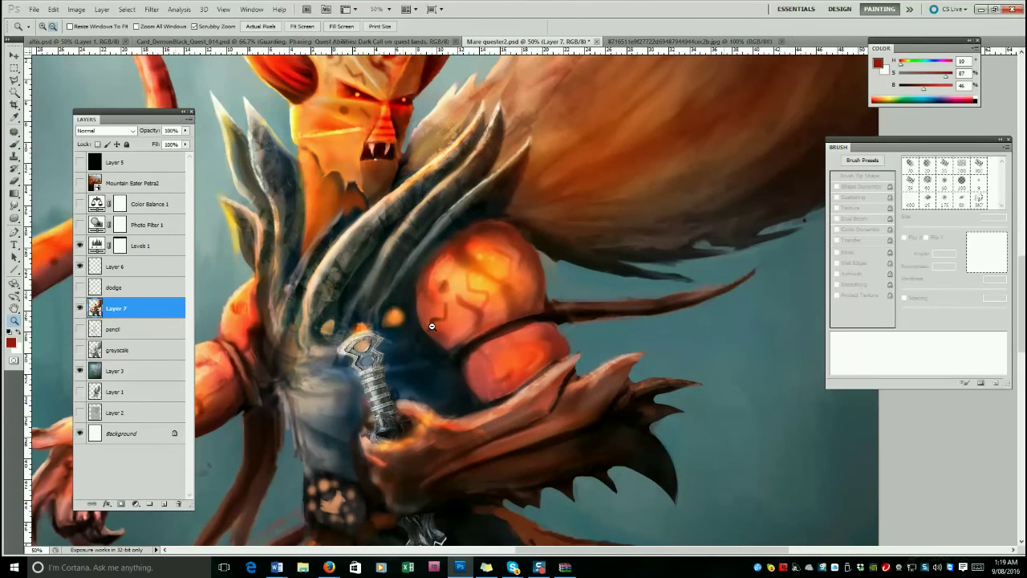
key(b)
alt+click(393, 346)
key(bracketleft)
key(bracketleft)
key(bracketleft)
key(bracketleft)
key(bracketleft)
key(bracketleft)
key(bracketleft)
key(bracketleft)
key(bracketleft)
key(bracketleft)
key(bracketleft)
key(bracketleft)
key(bracketleft)
key(bracketleft)
key(bracketleft)
alt+click(387, 342)
click(133, 27)
click(120, 36)
alt+click(389, 345)
drag(373, 330, 337, 348)
Sample a muted grey-blue beside the sword pommel and blend the chest there with a soft 45 px brush.
alt+click(337, 363)
key(bracketright)
key(bracketright)
key(bracketright)
key(bracketright)
key(bracketright)
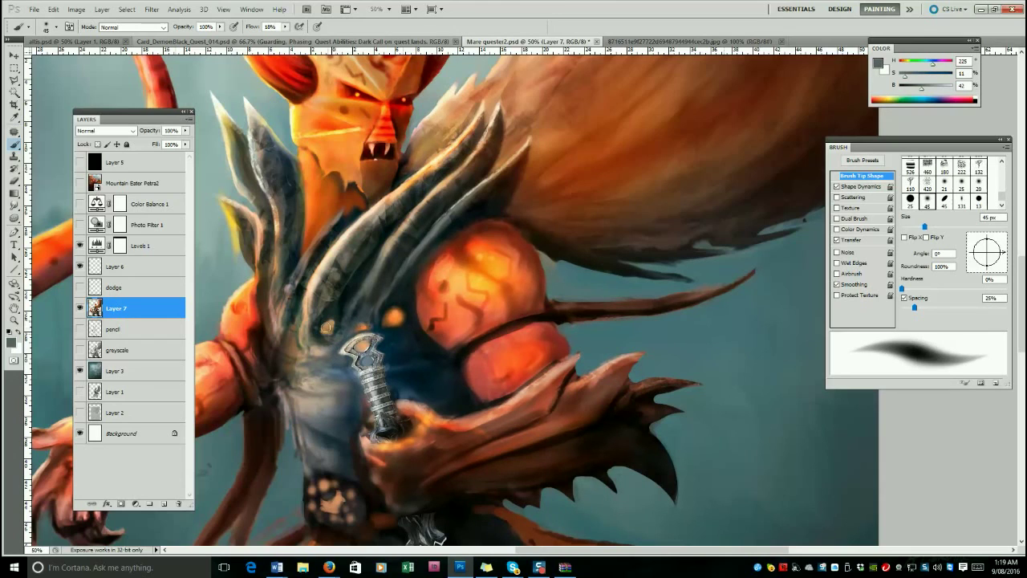
Sample a pale tan from the collar and highlight the edges of its long spikes with a soft 20 px brush.
alt+click(317, 271)
key(bracketleft)
key(bracketleft)
key(bracketleft)
key(bracketleft)
key(bracketleft)
drag(323, 231, 291, 284)
mouse_move(325, 232)
mouse_down()
mouse_move(344, 207)
mouse_move(383, 207)
mouse_move(480, 109)
mouse_up()
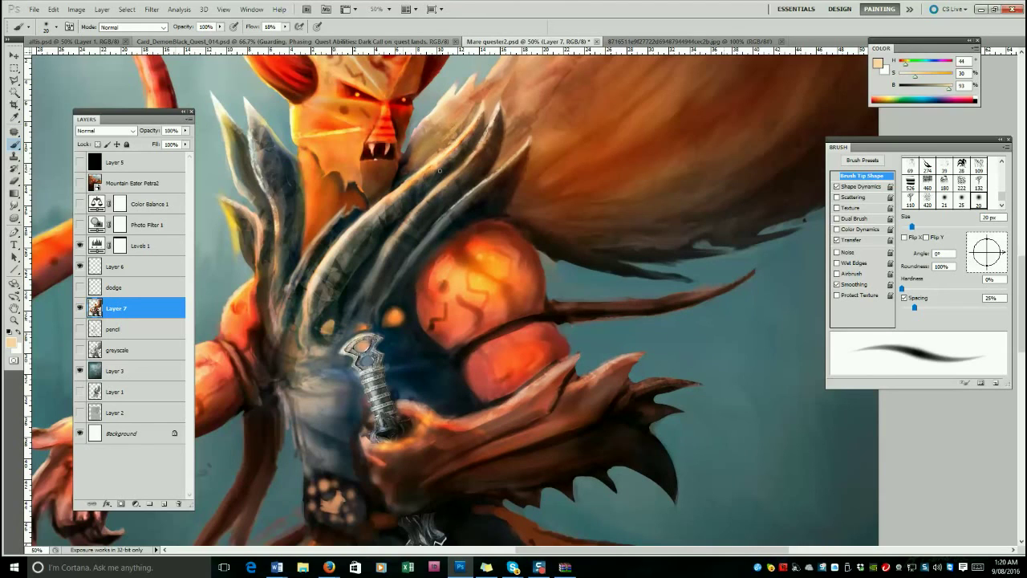
Paint sampled dark blue and reddish brown around the waist, gripping hand and forearm with a soft 40 px brush.
alt+click(337, 448)
key(bracketright)
key(bracketright)
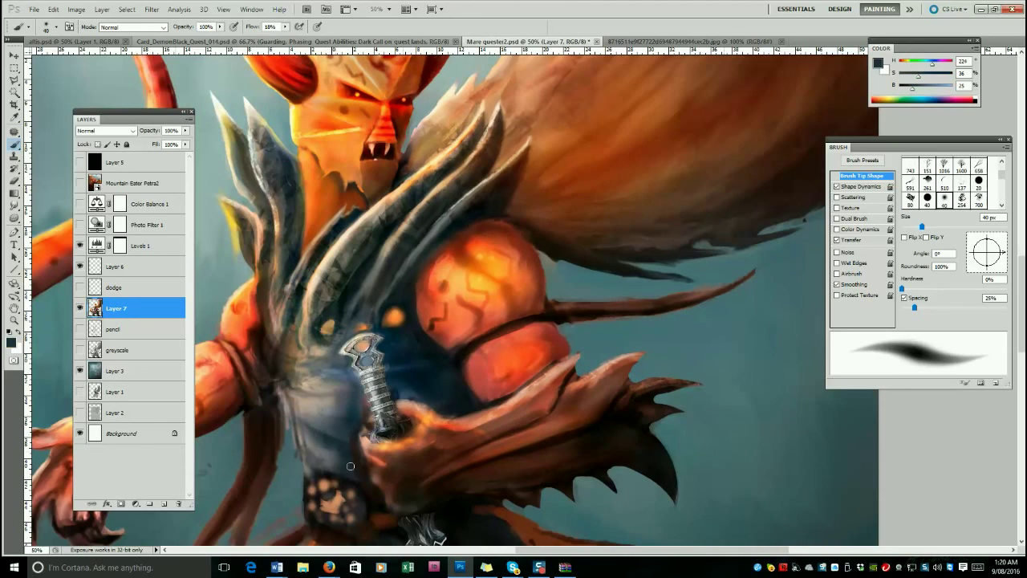
alt+click(356, 460)
mouse_move(355, 441)
mouse_down()
mouse_move(368, 411)
mouse_move(415, 394)
mouse_move(394, 394)
mouse_move(458, 422)
mouse_up()
alt+click(499, 393)
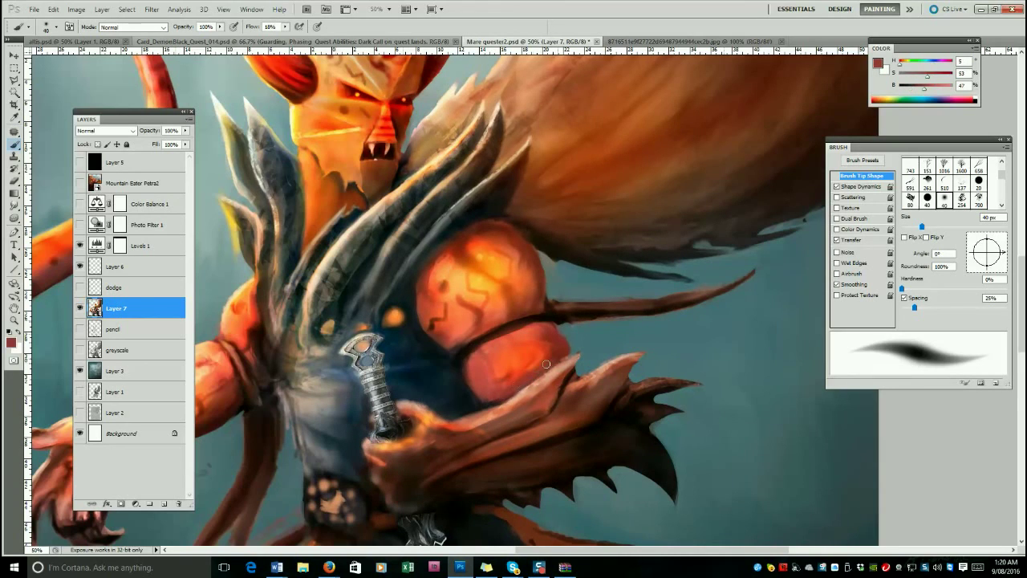
Clean the edges of the long thin spike behind the upper arm with a hard eraser of 9 to 15 px.
key(e)
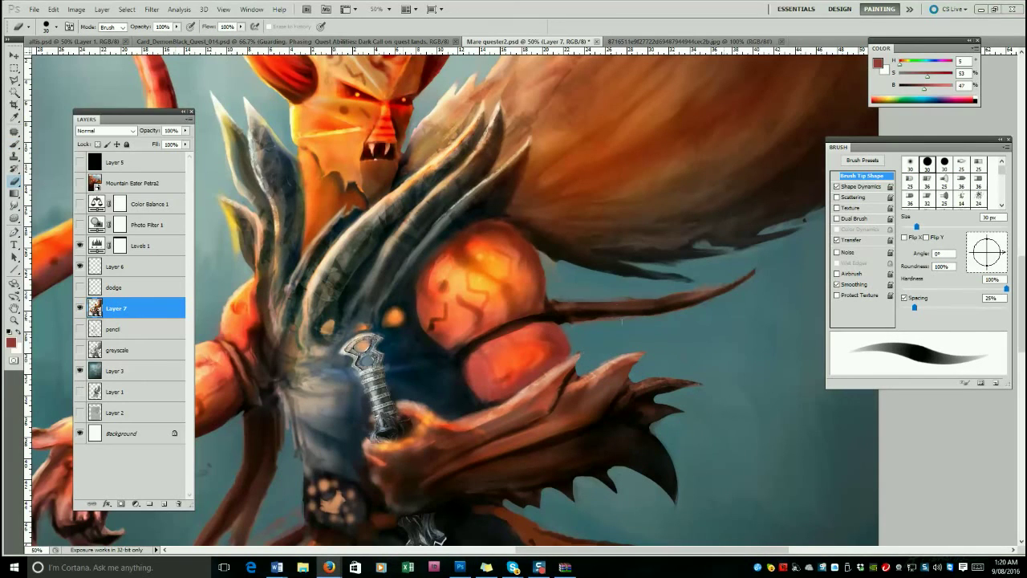
key(bracketleft)
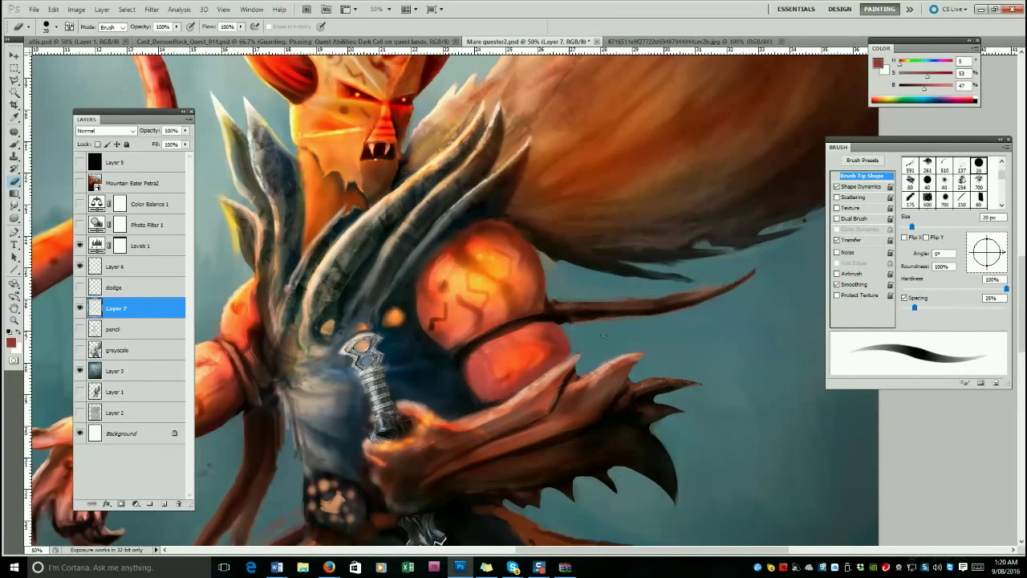
click(127, 10)
click(132, 308)
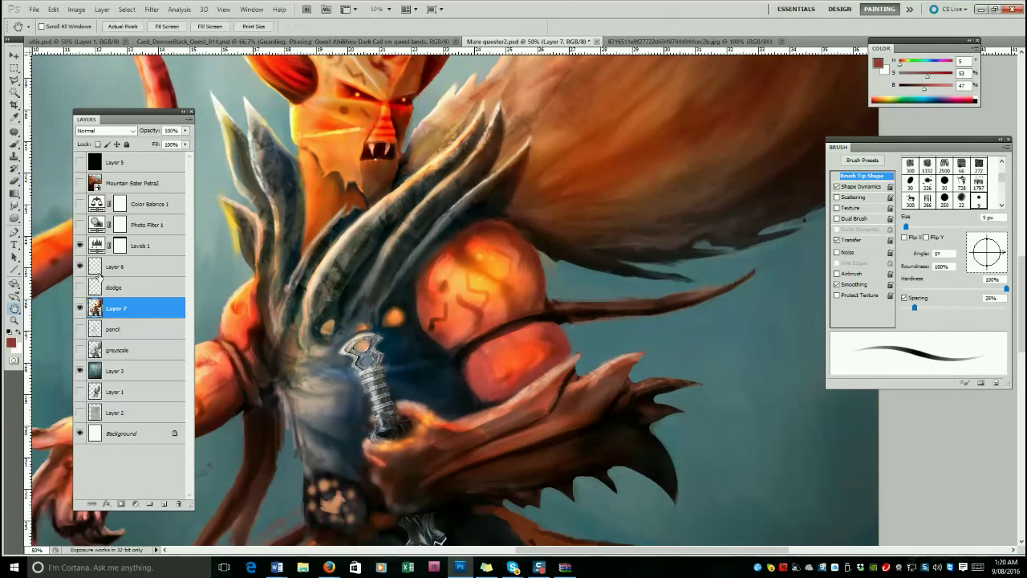
double_click(131, 305)
drag(292, 352, 317, 351)
key(Escape)
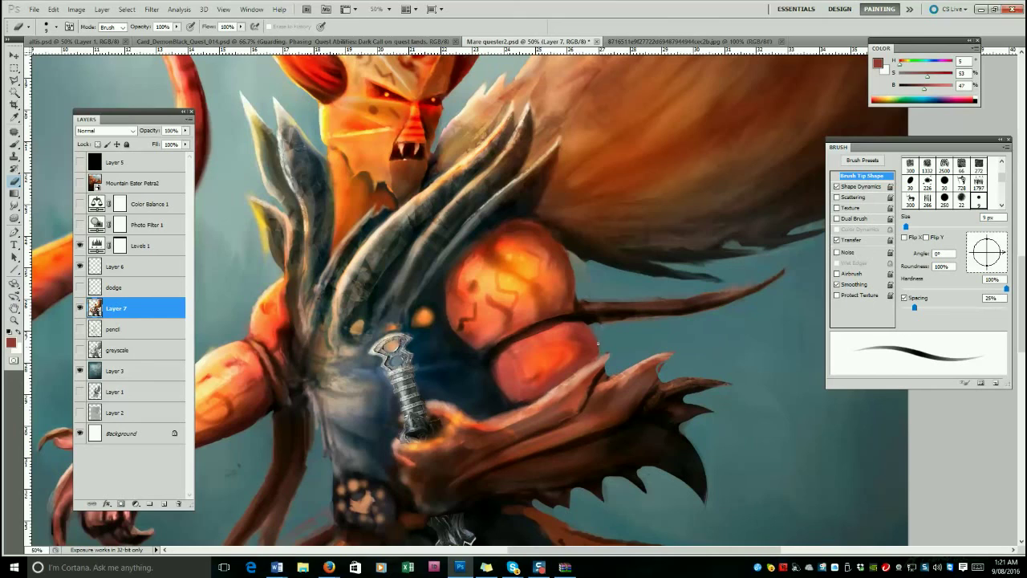
key(bracketright)
drag(593, 325, 722, 309)
key(bracketright)
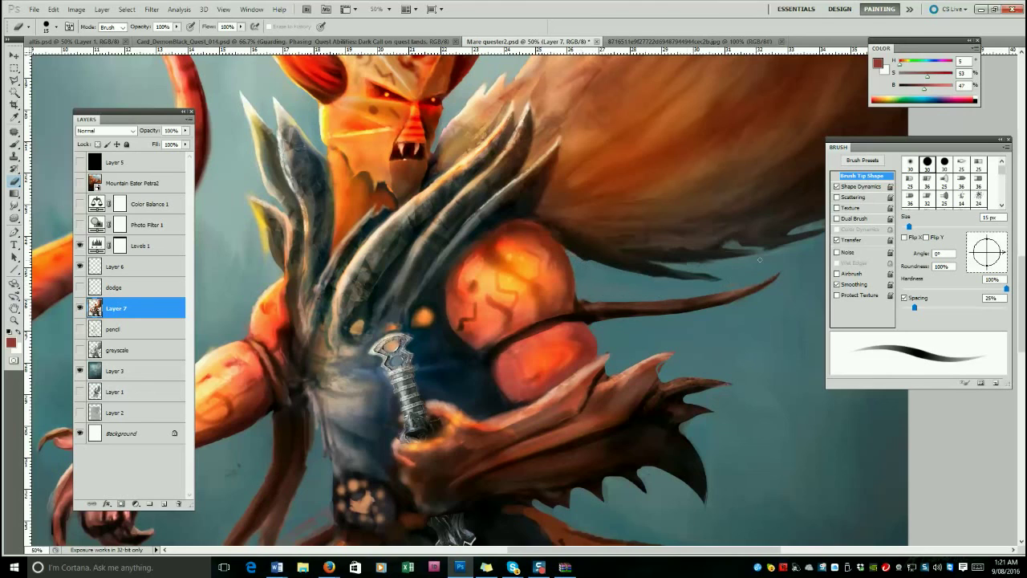
Sample a dark brown from the neck and deepen the shadow beneath the mask with a soft brush starting at 40 px.
key(b)
alt+click(381, 187)
drag(379, 197, 363, 177)
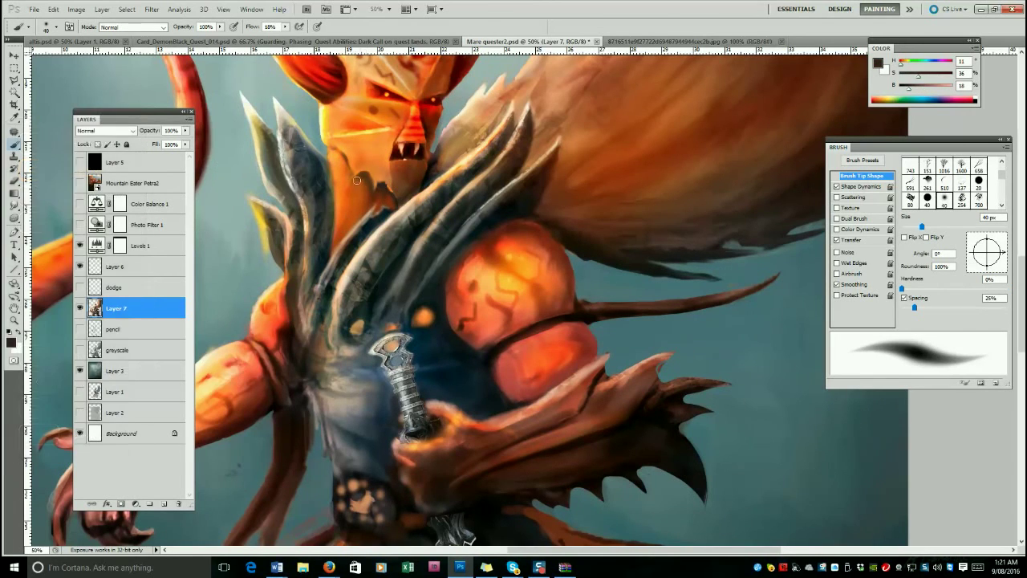
key(bracketright)
mouse_move(357, 214)
mouse_down()
mouse_move(333, 157)
mouse_move(350, 214)
mouse_move(388, 205)
mouse_up()
key(bracketright)
key(bracketright)
key(bracketright)
key(bracketright)
Recolour the neck's outer edge with tones sampled from the head, finishing with a yellow highlight at 25 px.
alt+click(309, 88)
key(bracketleft)
key(bracketleft)
key(bracketleft)
drag(331, 161, 335, 232)
key(bracketright)
alt+click(341, 141)
key(bracketleft)
key(bracketleft)
key(bracketleft)
key(bracketleft)
key(bracketleft)
key(bracketleft)
key(bracketleft)
key(bracketleft)
mouse_move(329, 157)
mouse_down()
mouse_move(335, 213)
mouse_move(336, 189)
mouse_move(331, 244)
mouse_up()
scroll(314, 124, up, 3)
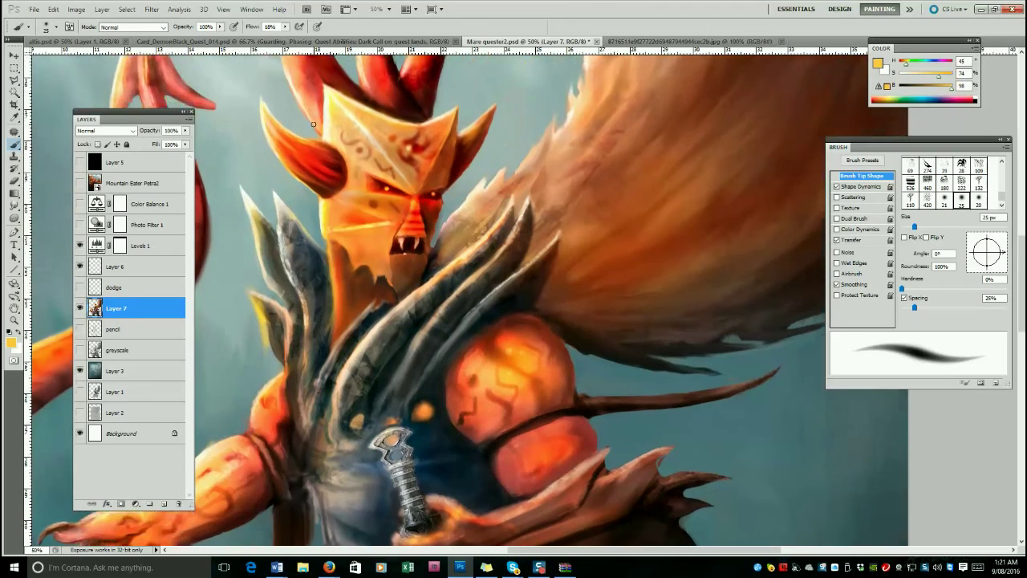
Narrow the Levels output range of the background painting on Layer 3 by lowering the white and raising the black.
click(15, 320)
click(328, 317)
click(326, 316)
click(326, 316)
click(326, 316)
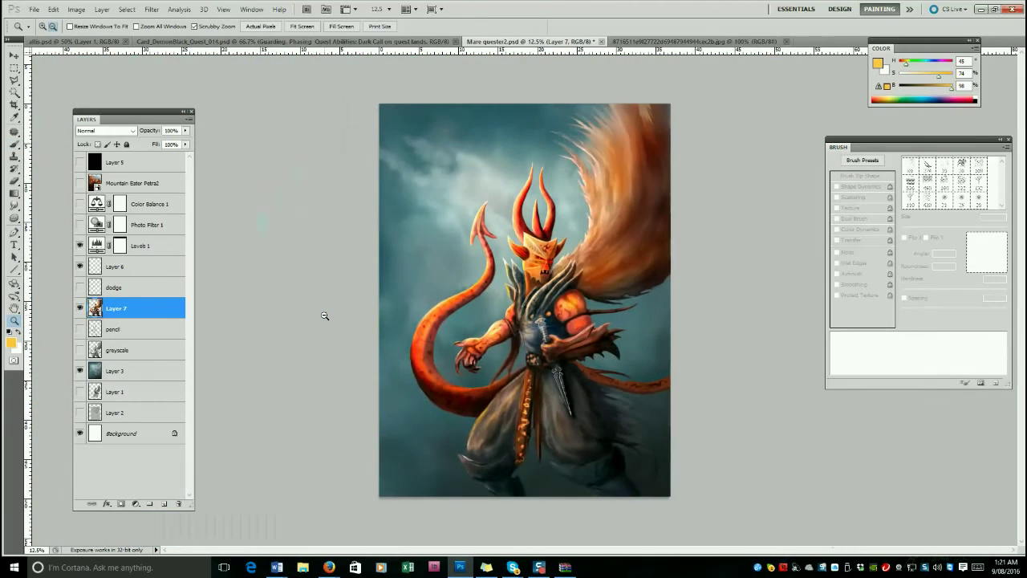
click(127, 362)
click(76, 10)
mouse_move(96, 37)
click(205, 47)
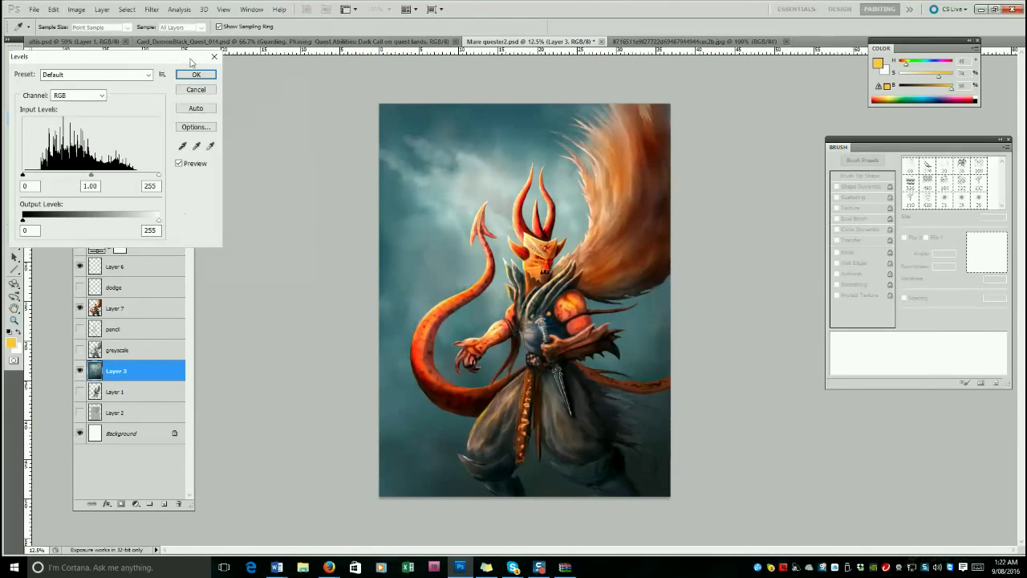
drag(160, 220, 134, 221)
mouse_move(22, 220)
mouse_down()
mouse_move(38, 224)
mouse_move(26, 223)
mouse_up()
key(Return)
key(z)
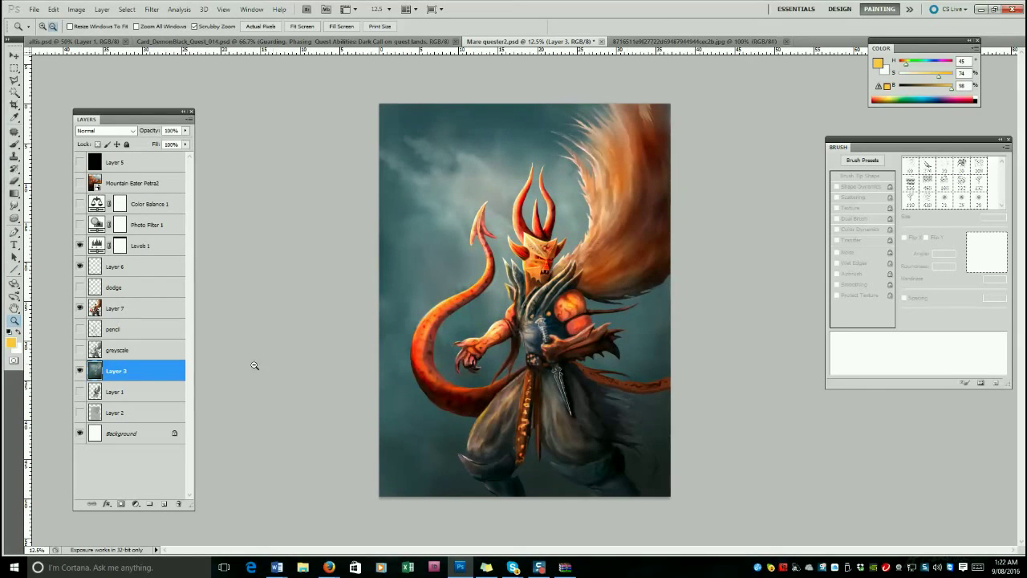
Return to Layer 7 and touch up the mask and far ear horn with a 15 to 20 px brush and sampled browns.
click(128, 309)
key(r)
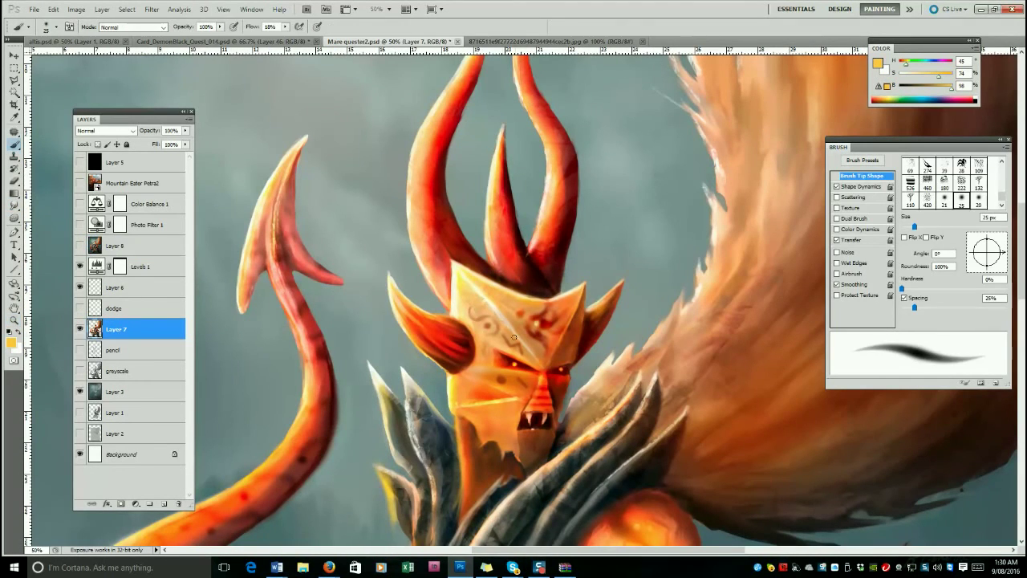
key([)
key([)
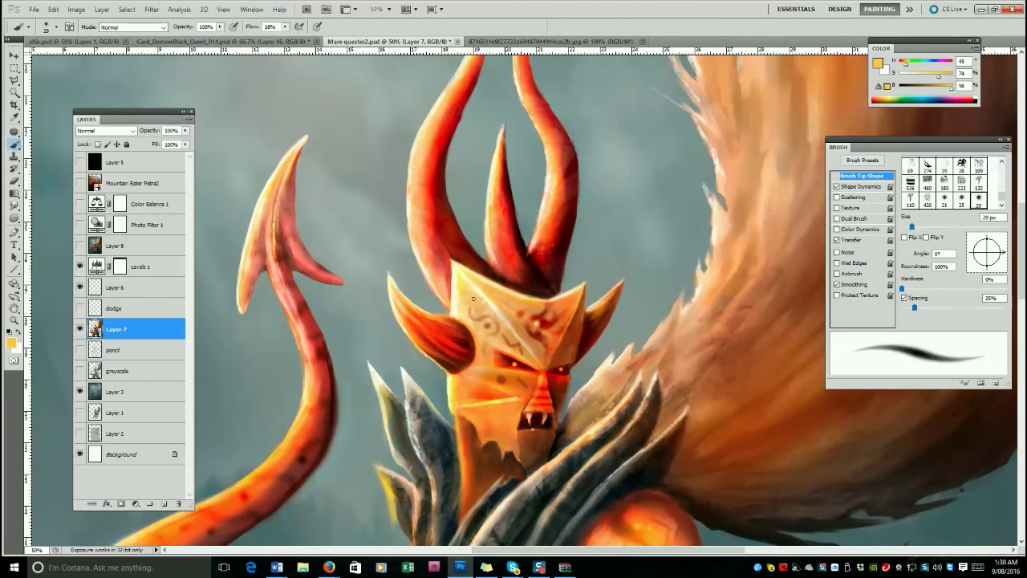
alt+click(602, 326)
alt+click(616, 300)
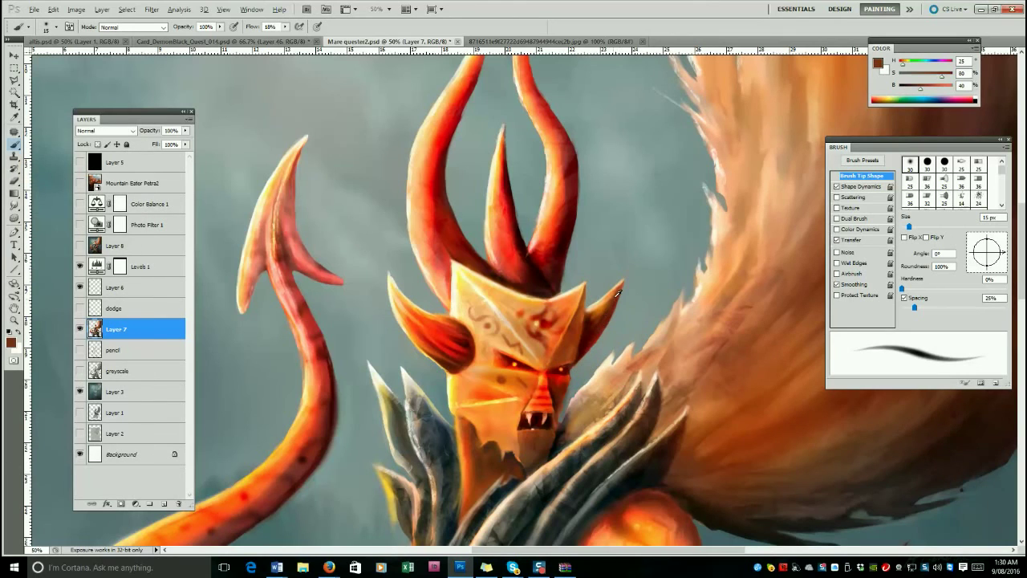
Blend sampled oranges down the far side of the mask with a soft 30 px brush.
key(])
key(])
alt+click(575, 318)
drag(578, 297, 565, 340)
alt+click(571, 335)
alt+click(556, 340)
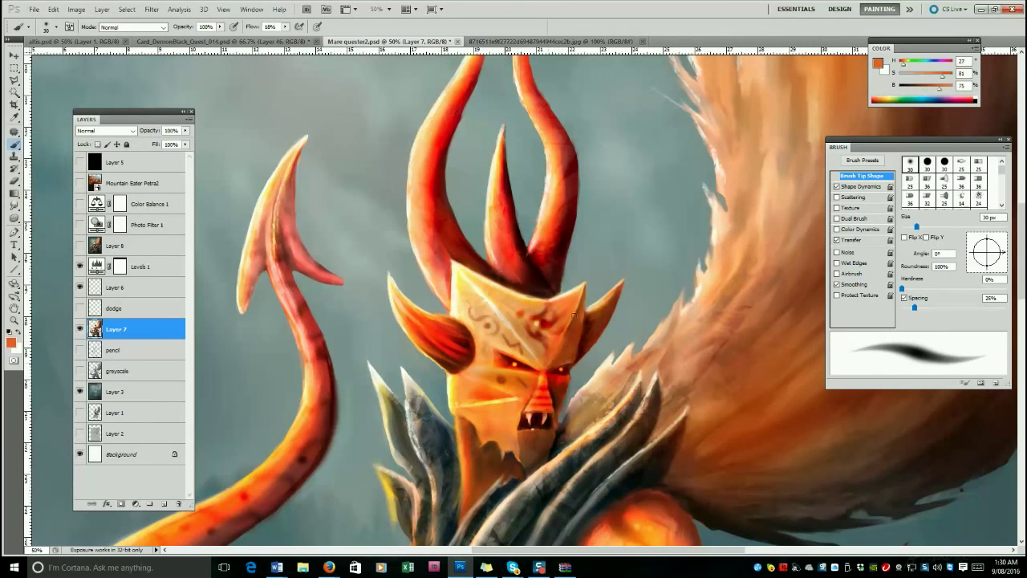
alt+click(573, 303)
Sample a cream from the mask's peak and highlight the near ear horn's tip with a 10 px brush.
alt+click(449, 273)
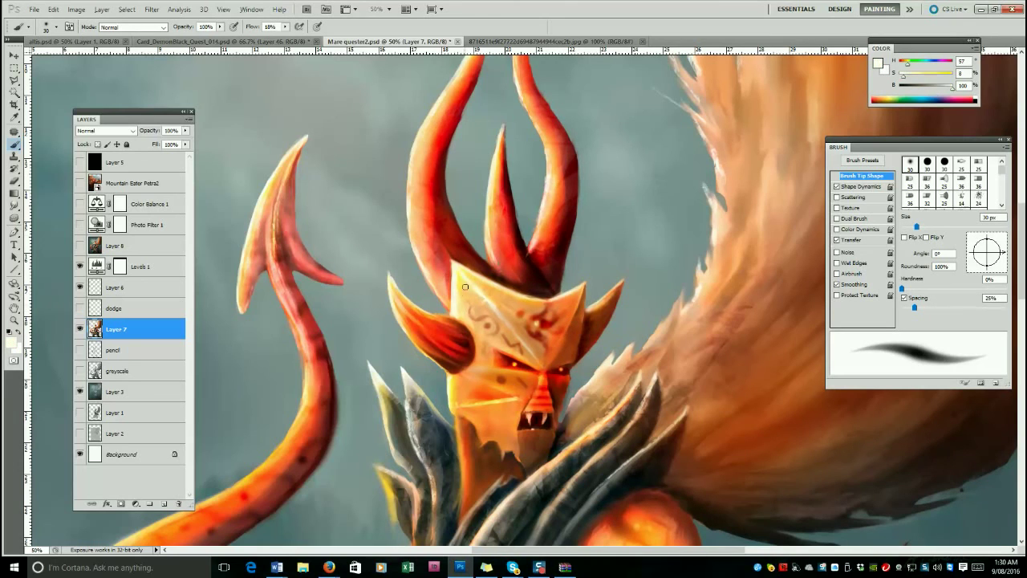
key(bracketleft)
key(bracketleft)
key(bracketleft)
key(bracketleft)
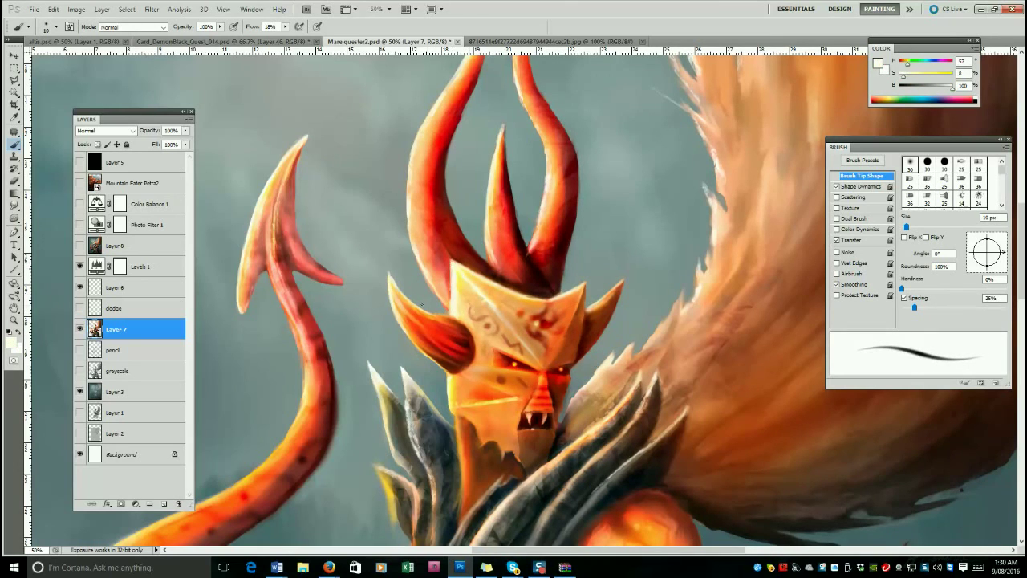
drag(389, 279, 386, 269)
key(bracketright)
key(bracketright)
key(bracketright)
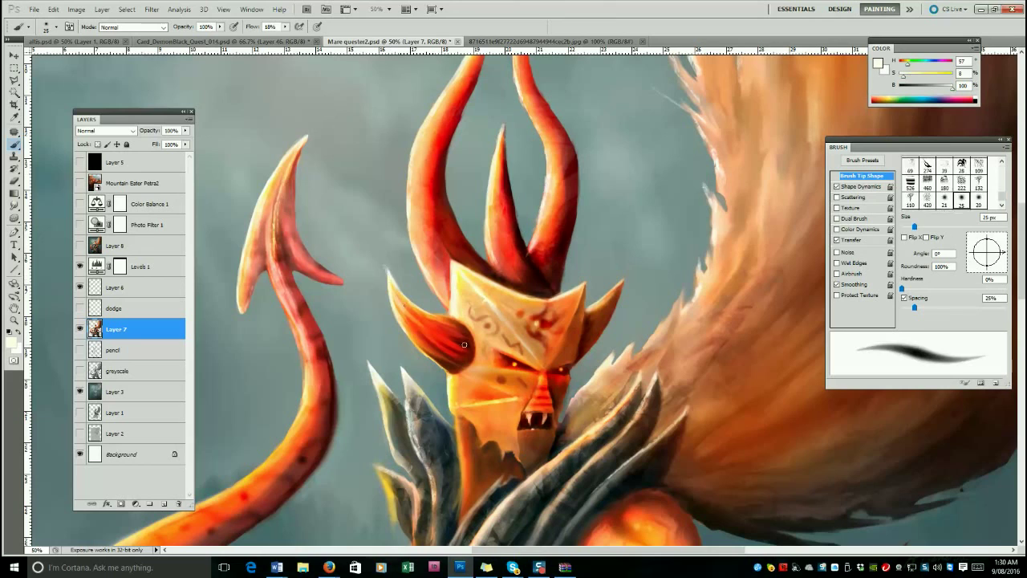
Trim around the near ear horn with a hard 15 px eraser and brighten the mask's upper edge using white at 9 to 20 px.
key(d)
key(x)
key(e)
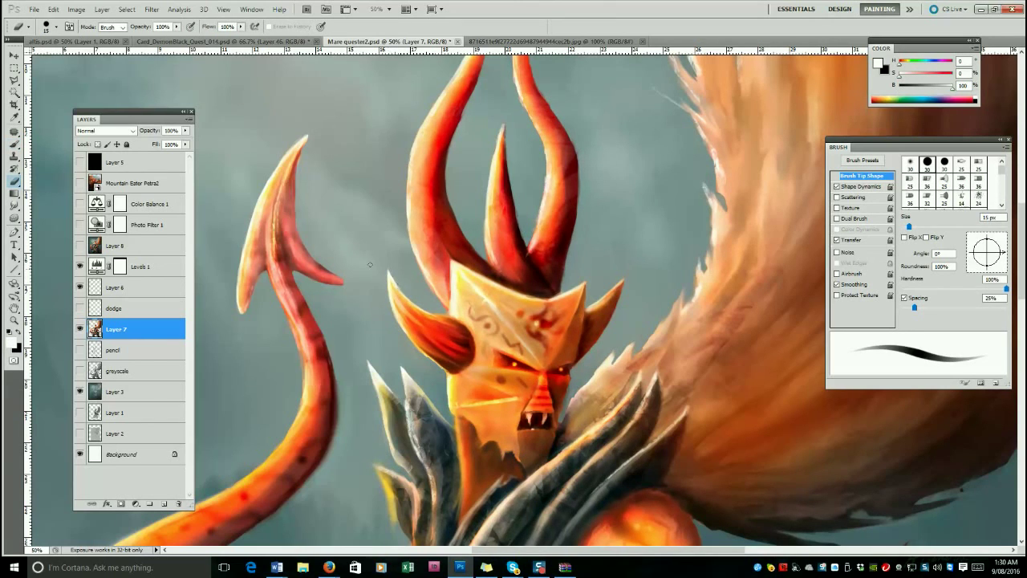
key(b)
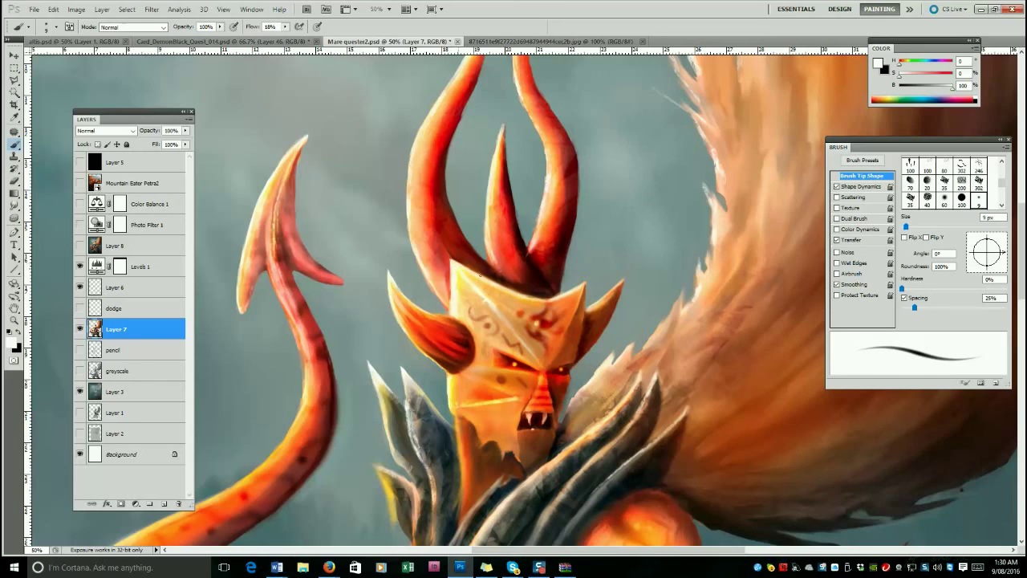
key(bracketright)
key(bracketright)
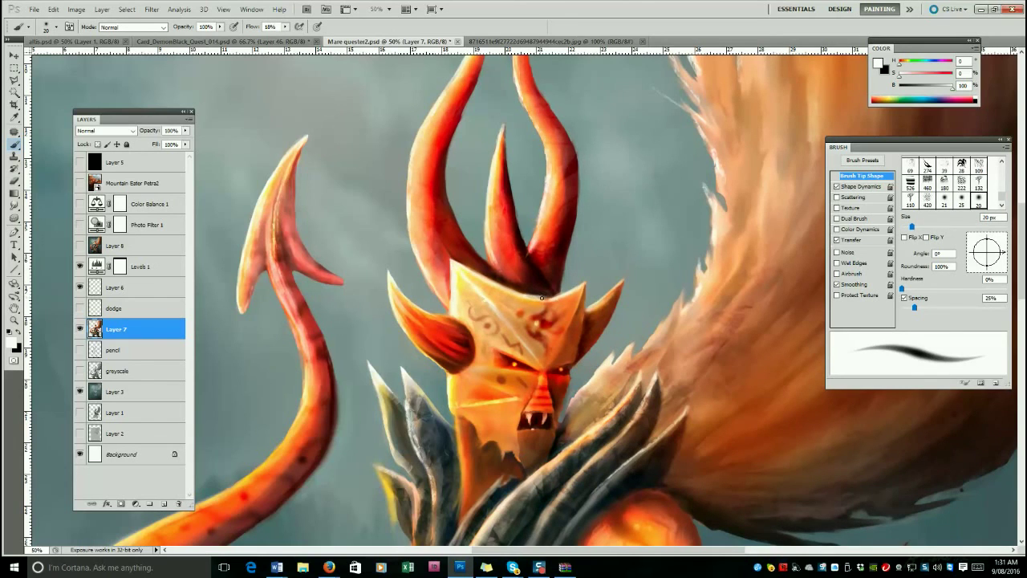
Add soft white glows to both eyes with a brush of 40 to 90 px.
key(bracketright)
key(bracketright)
key(bracketright)
key(bracketright)
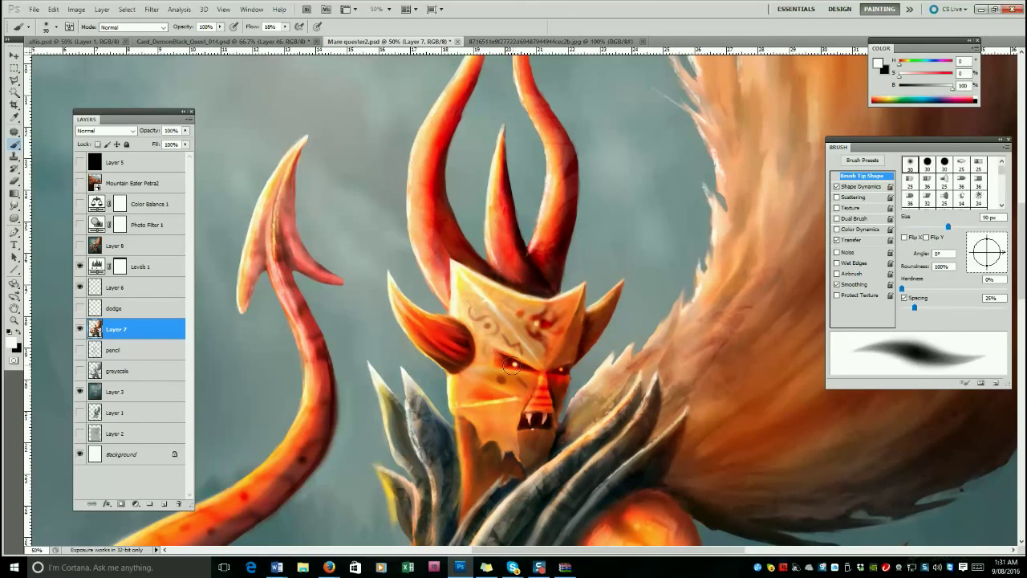
key(bracketleft)
key(bracketleft)
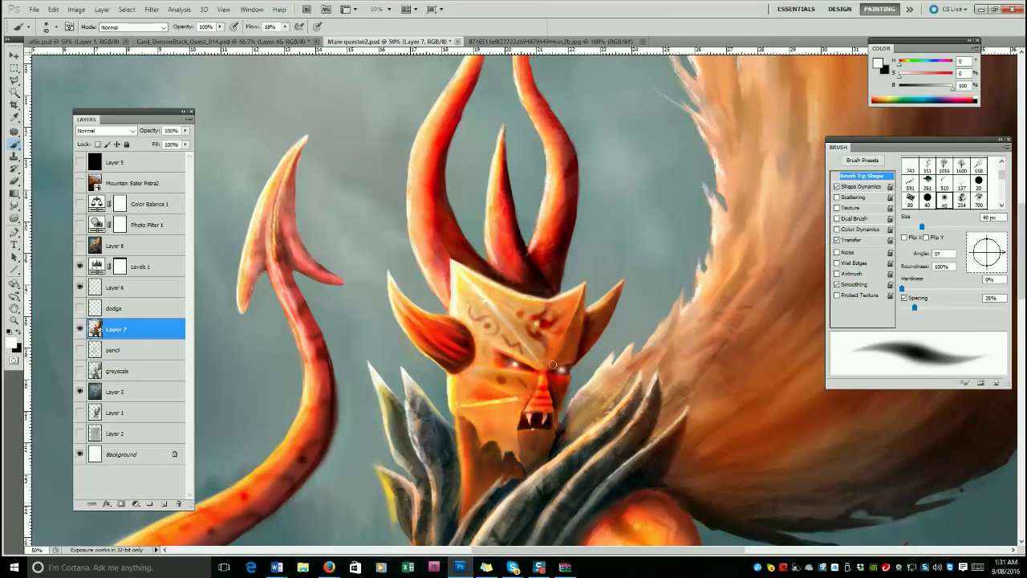
Sample the orange-red beside the nose, darken it slightly and shade the far side of the face down to the mouth.
alt+click(551, 382)
drag(941, 77, 931, 77)
key(bracketright)
mouse_move(555, 384)
mouse_down()
mouse_move(567, 379)
mouse_move(559, 410)
mouse_up()
key(bracketleft)
key(bracketleft)
Sample browns near the far ear horn and an orange from the near one, and repaint the near horn's lower edge at 25 px.
alt+click(567, 345)
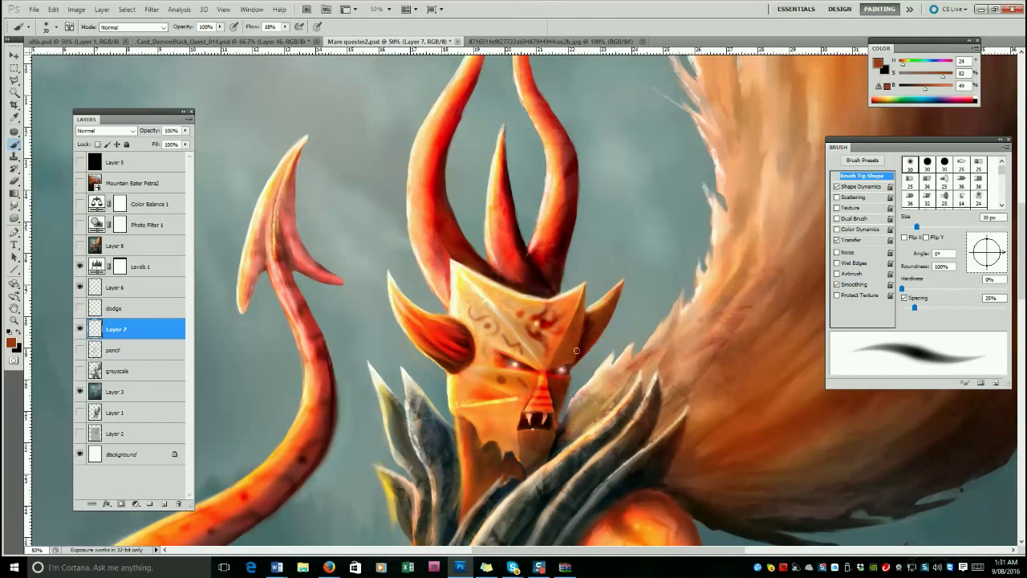
alt+click(592, 331)
key(bracketleft)
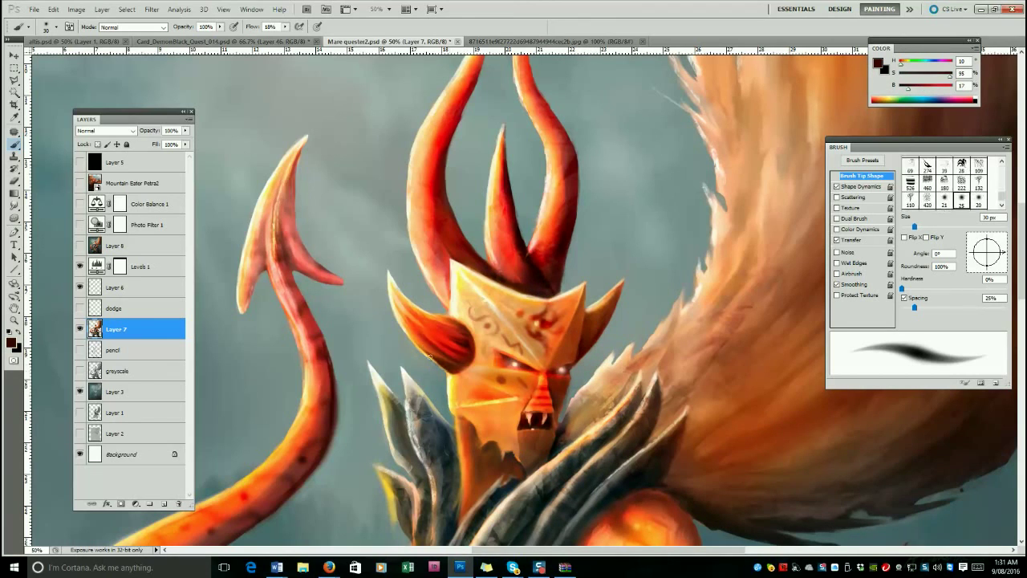
alt+click(434, 359)
drag(442, 369, 428, 351)
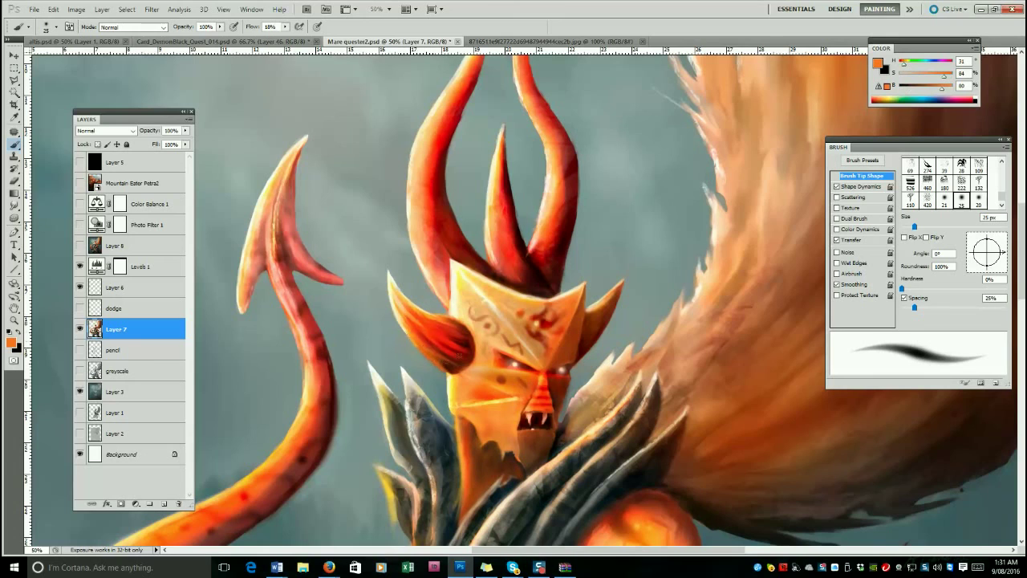
Soften the bright crease across the mask's cheek with sampled oranges, enlarging the brush to 60 px.
alt+click(498, 391)
alt+click(462, 395)
mouse_move(481, 400)
mouse_down()
mouse_move(459, 403)
mouse_move(491, 401)
mouse_up()
key(bracketright)
key(bracketright)
key(bracketright)
key(bracketright)
key(bracketright)
key(bracketright)
alt+click(506, 395)
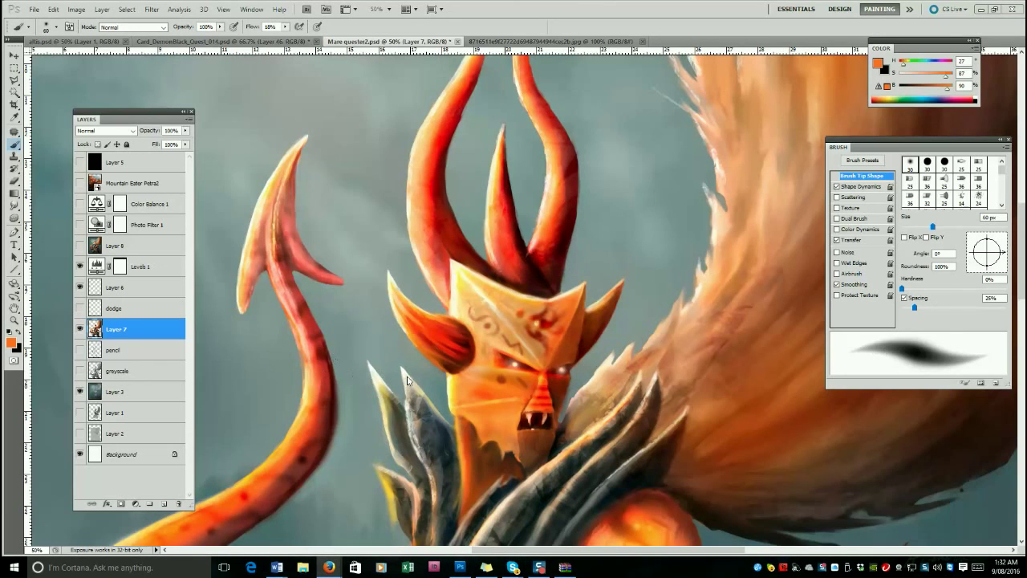
Sample grey-browns from the collar and paint over the bases of its outer spikes with a soft 60 px brush.
alt+click(406, 455)
alt+click(409, 459)
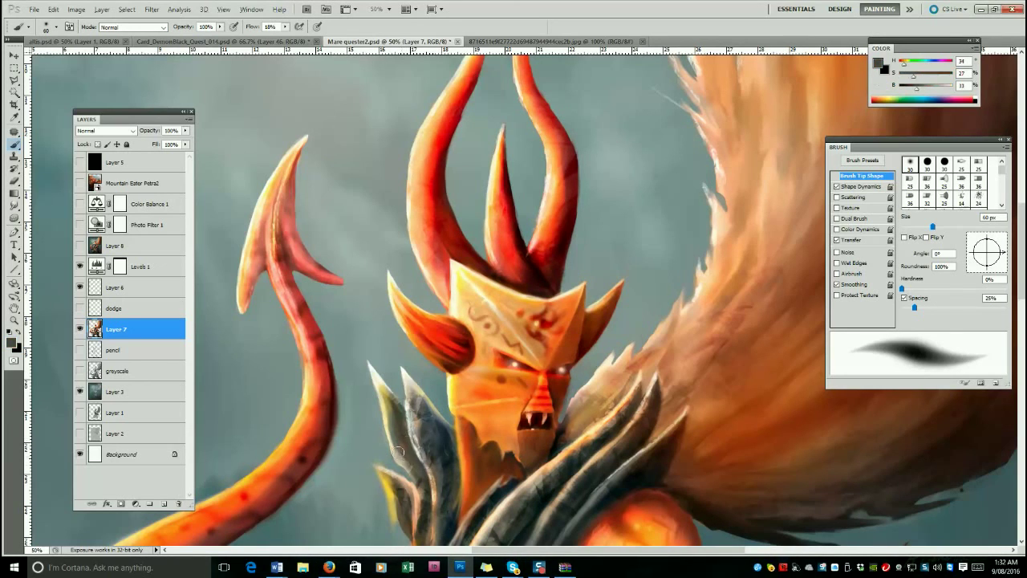
alt+click(397, 449)
drag(395, 446, 422, 488)
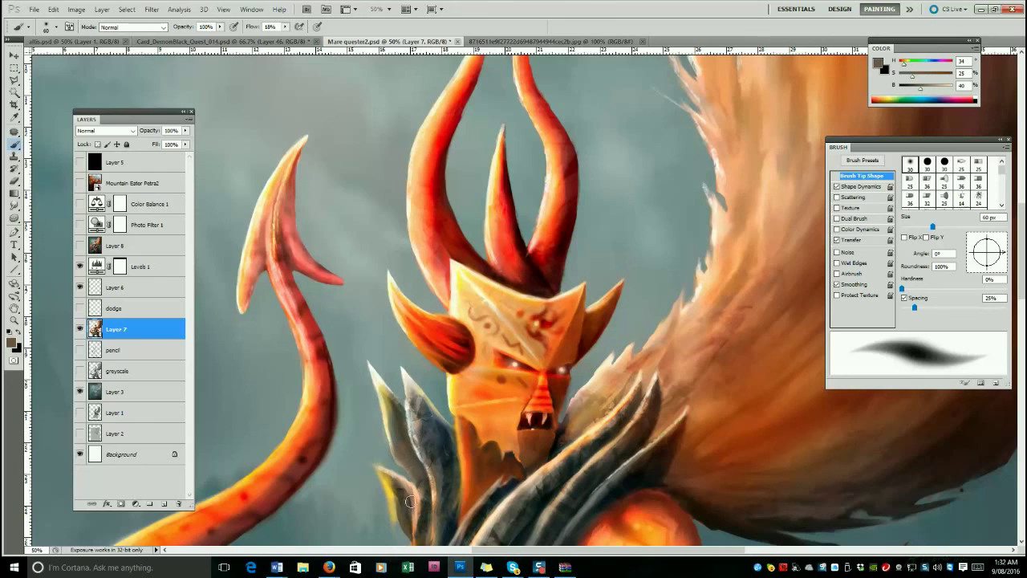
Erase the rough yellow fringe along the collar's outer spikes with a hard eraser, reducing it from 45 to 30 px.
key(e)
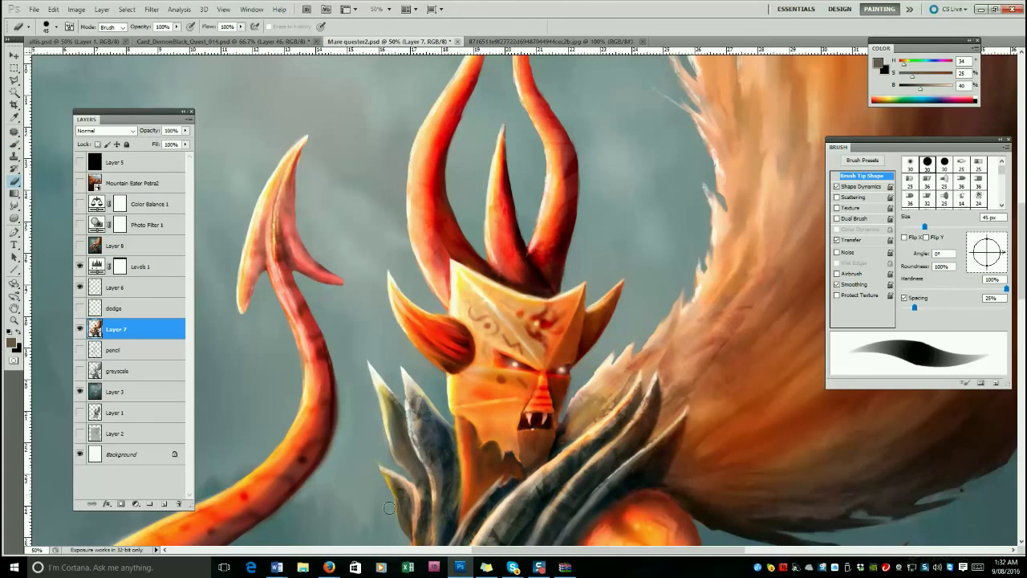
key(bracketleft)
key(bracketleft)
key(bracketleft)
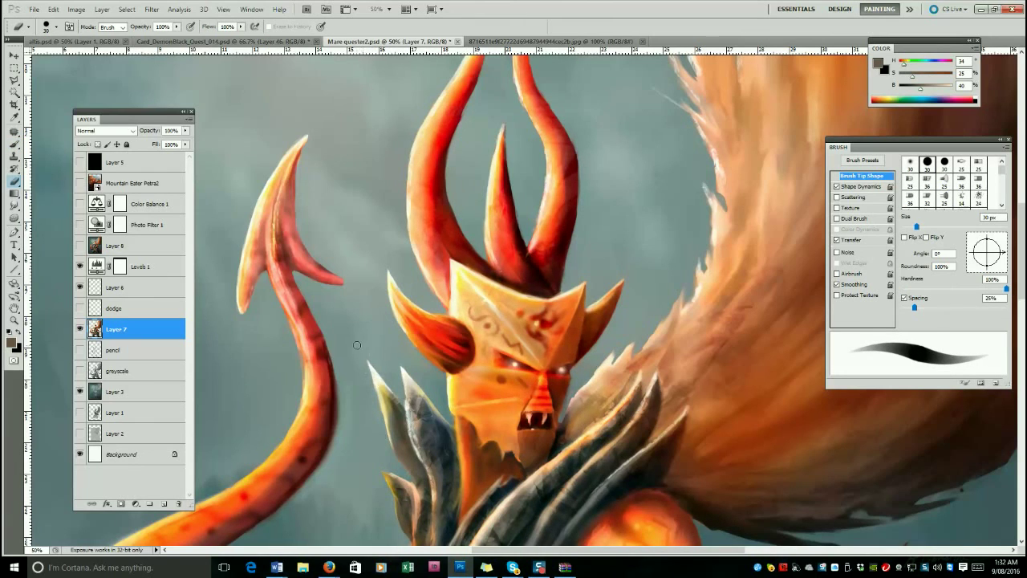
Clean the edges of the collar spikes, jaw and near tall horn with a hard eraser, alternating between 15 and 30 px.
key(bracketleft)
key(bracketleft)
key(bracketleft)
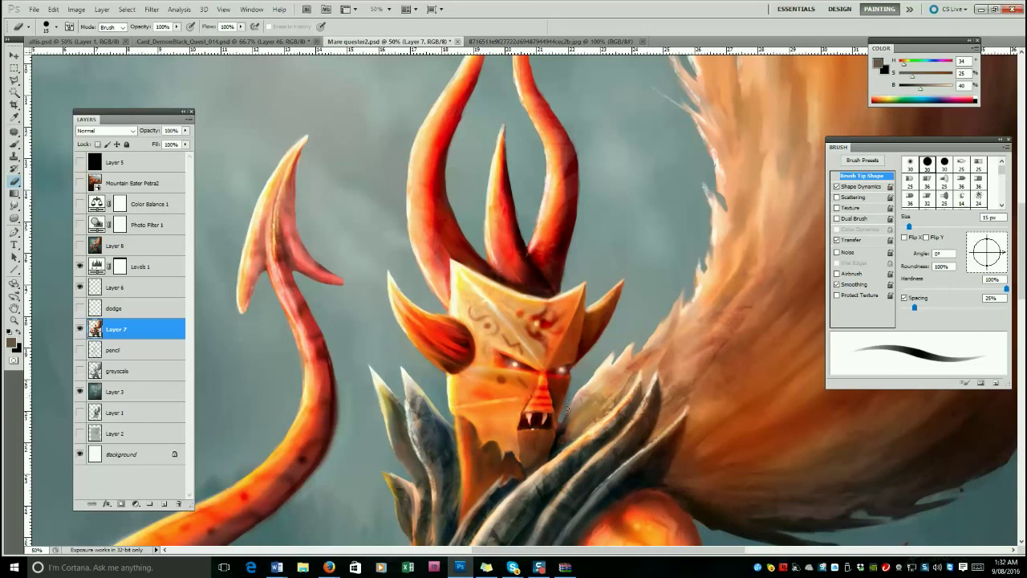
key(bracketright)
key(bracketright)
key(bracketright)
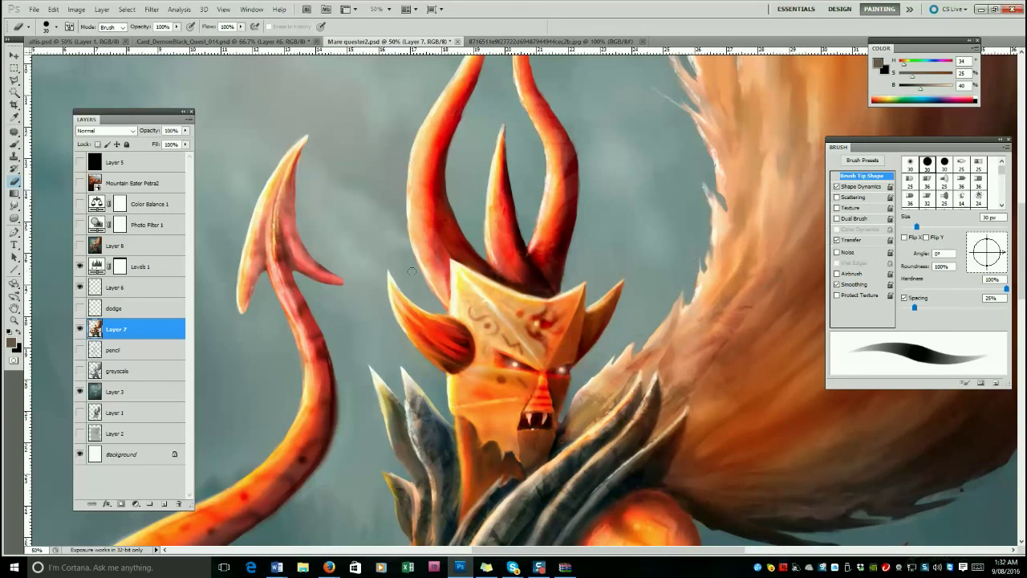
key(bracketleft)
key(bracketleft)
key(bracketleft)
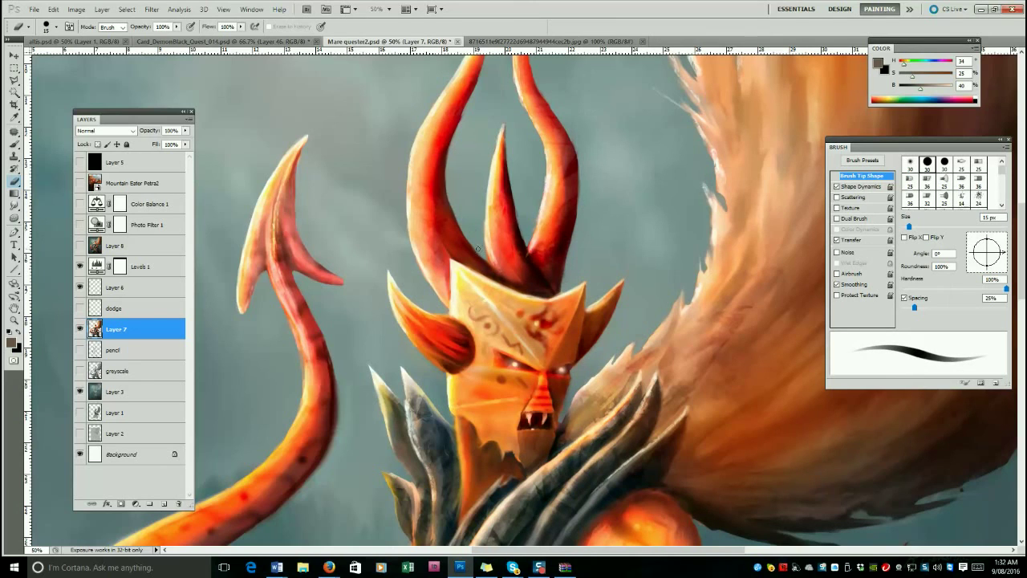
Lower the cream colour's saturation to 5% and paint pale highlights on the horn and tail tips, reducing the brush to 15 px.
key(b)
key(x)
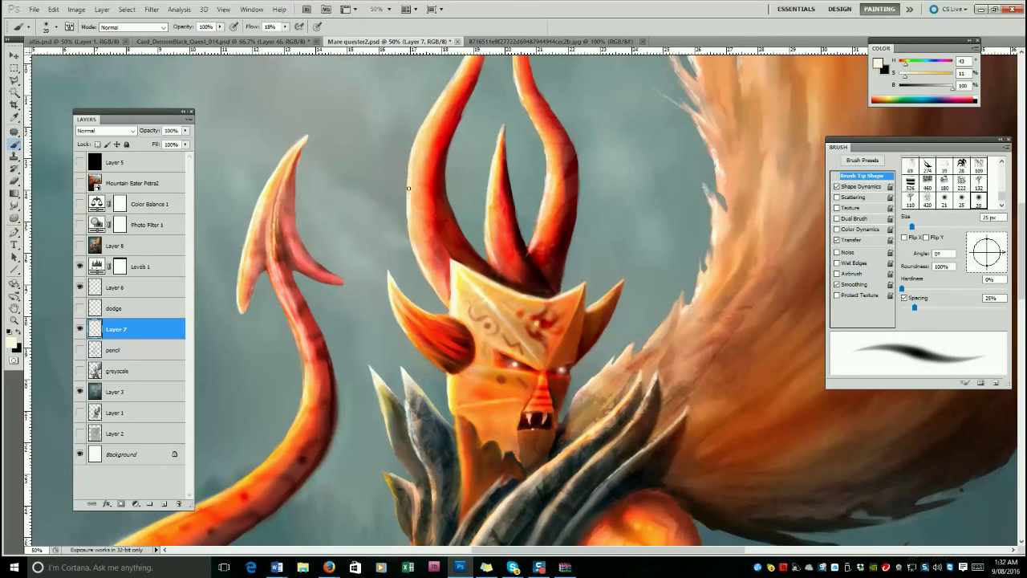
drag(906, 77, 901, 78)
drag(505, 124, 498, 145)
drag(491, 169, 500, 131)
key(bracketleft)
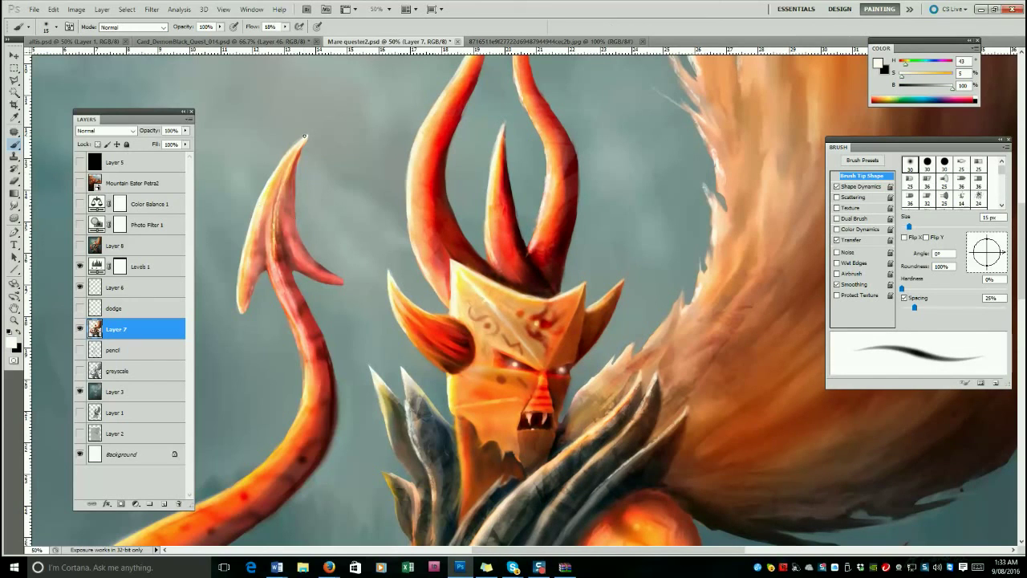
scroll(298, 199, up, 3)
Trim the pale tips of the two tall horns with a hard 15 px eraser.
key(e)
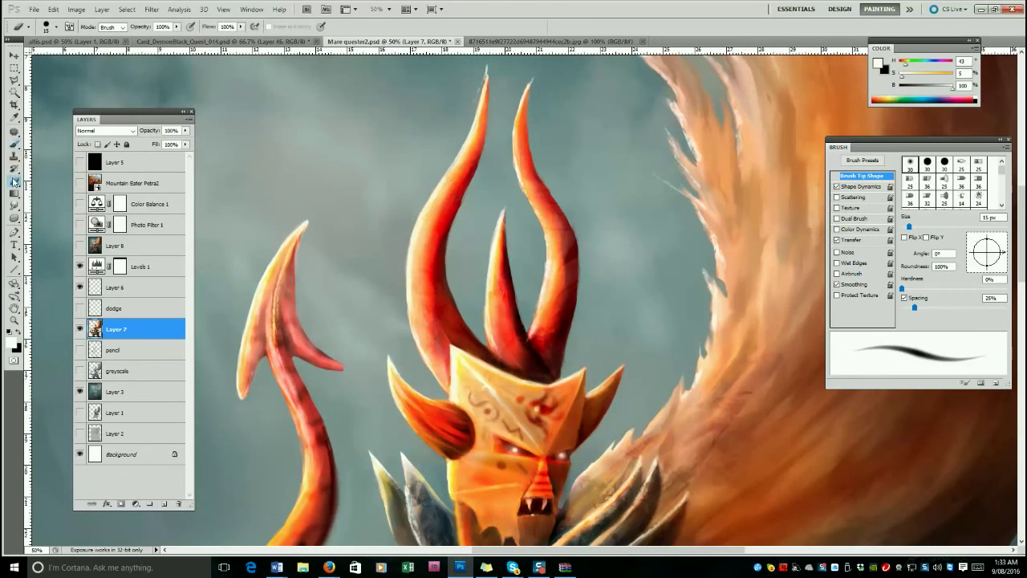
click(128, 10)
click(144, 40)
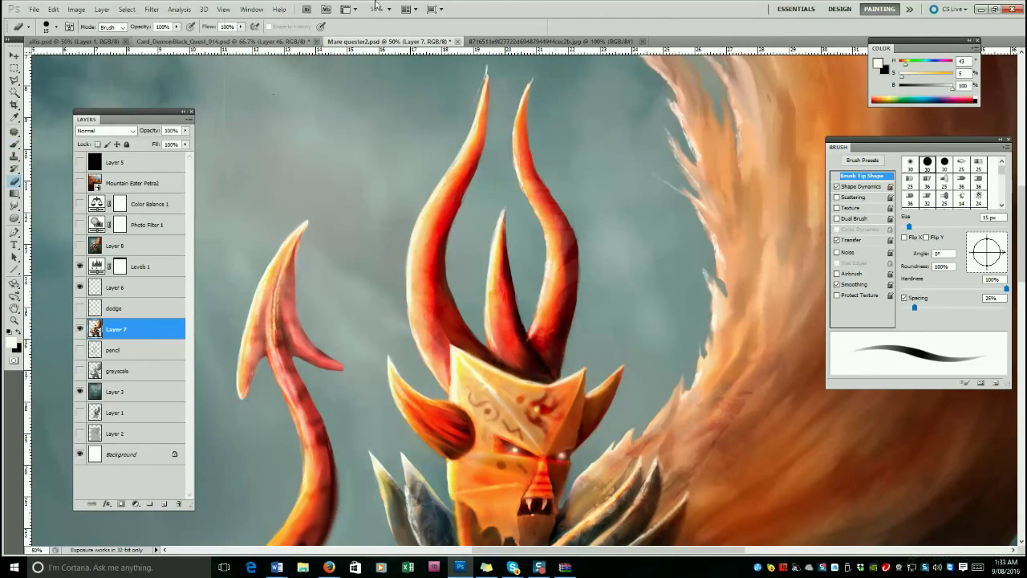
click(14, 145)
key(e)
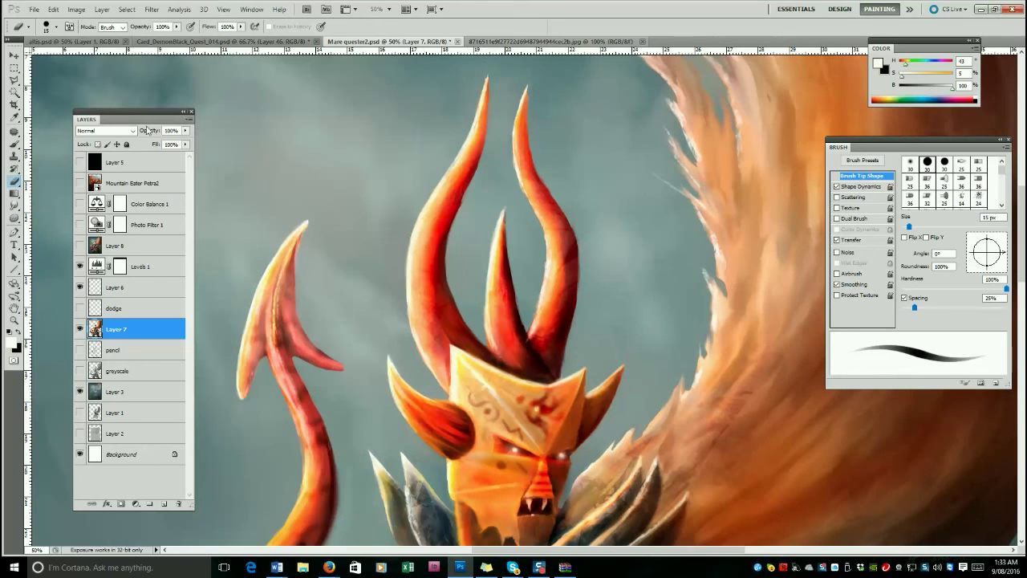
Set the brush blending mode to Multiply and shade the face from the far eye toward the mouth with a sampled dark red.
key(b)
click(131, 27)
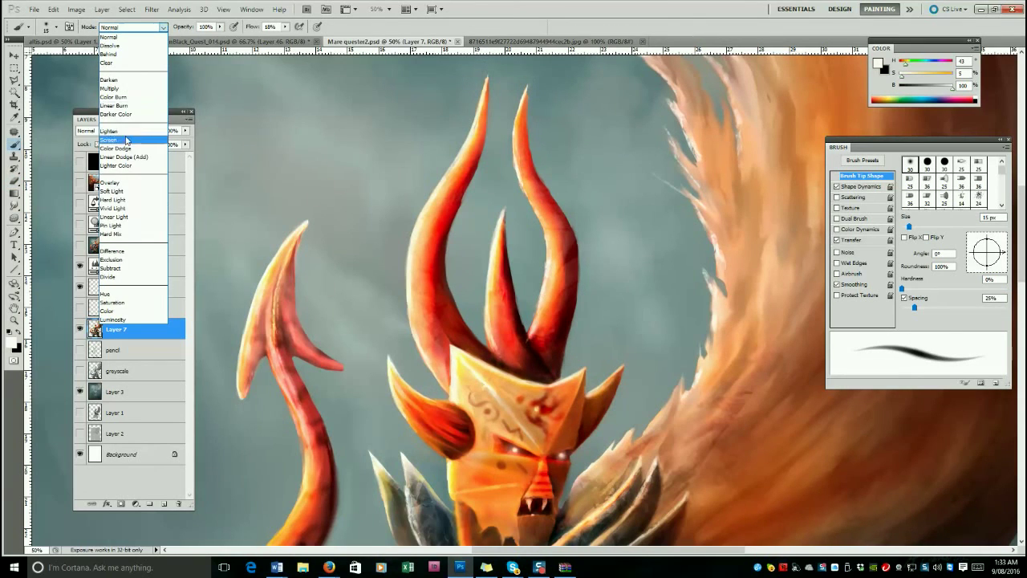
click(113, 89)
alt+click(561, 454)
mouse_move(561, 454)
mouse_down()
mouse_move(579, 423)
mouse_move(543, 455)
mouse_move(540, 483)
mouse_up()
Try shading the face with a much larger dark red brush and undo the stroke.
key(bracketright)
key(bracketright)
key(bracketright)
key(bracketright)
key(bracketright)
key(bracketright)
key(bracketright)
key(bracketright)
key(ctrl+z)
Shade the mask from its cheek up to the near eye in dark red, reducing the soft Multiply brush from 80 px.
key(bracketleft)
key(bracketleft)
key(bracketleft)
key(bracketleft)
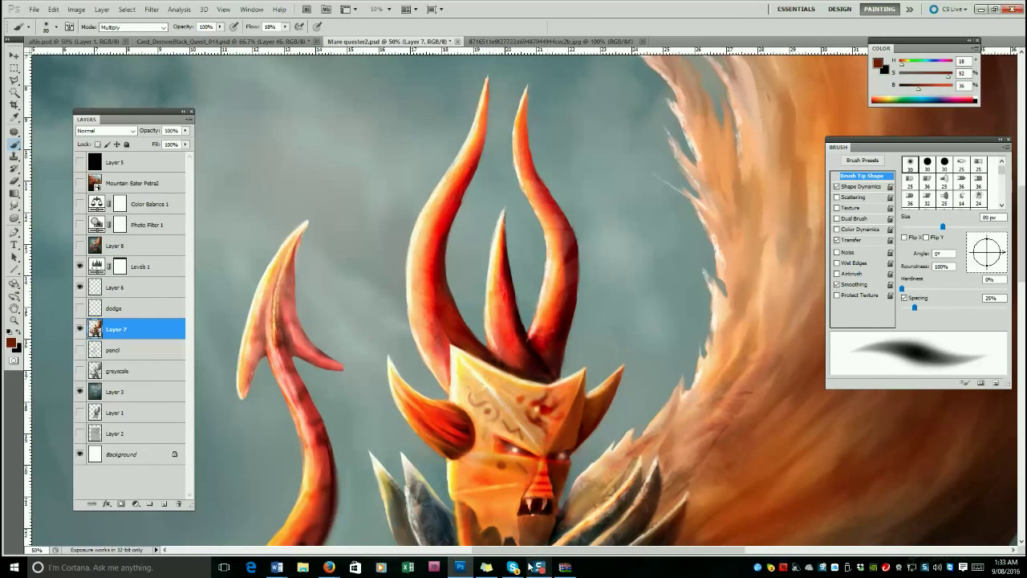
key(bracketleft)
key(bracketleft)
key(bracketleft)
key(bracketleft)
mouse_move(459, 492)
mouse_down()
mouse_move(526, 483)
mouse_move(474, 471)
mouse_move(498, 439)
mouse_up()
Draw thin angular dark red markings on the mask's forehead and cheek with 10 and 20 px brushes.
key(bracketleft)
key(bracketleft)
key(bracketleft)
key(bracketleft)
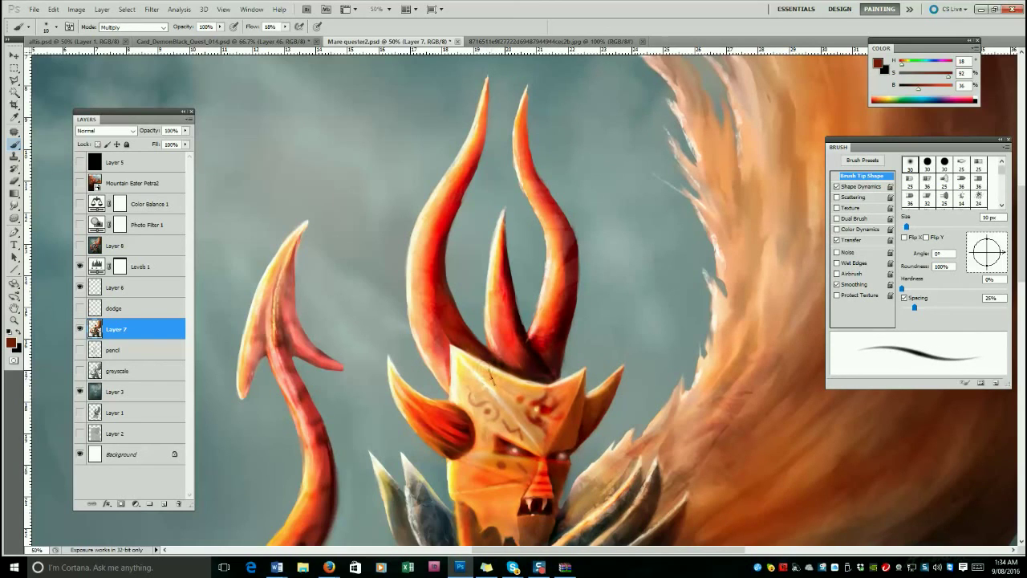
key(comma)
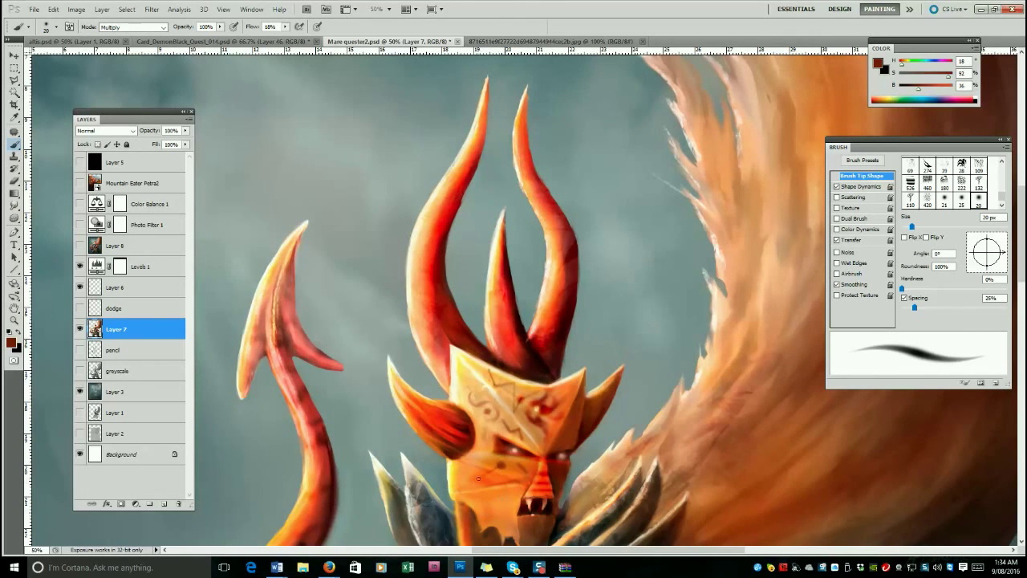
Darken the mouth, and shade the mask's side below the near ear with a tone sampled beside the far eye.
key(shift)
key(shift)
key(shift)
key(shift)
key(shift)
click(315, 62)
drag(526, 500, 551, 499)
alt+click(565, 451)
mouse_move(470, 452)
mouse_down()
mouse_move(467, 441)
mouse_move(443, 449)
mouse_move(455, 434)
mouse_up()
Enlarge the Multiply brush to 150 px and shade the lower part of the near tall horn with an orange sampled from its base.
key(])
key(])
key([)
key([)
key(])
key(])
key(])
key(])
key(])
key(])
key(])
key(])
key(])
key(])
key(])
key(])
key(])
alt+click(439, 362)
drag(442, 365, 428, 297)
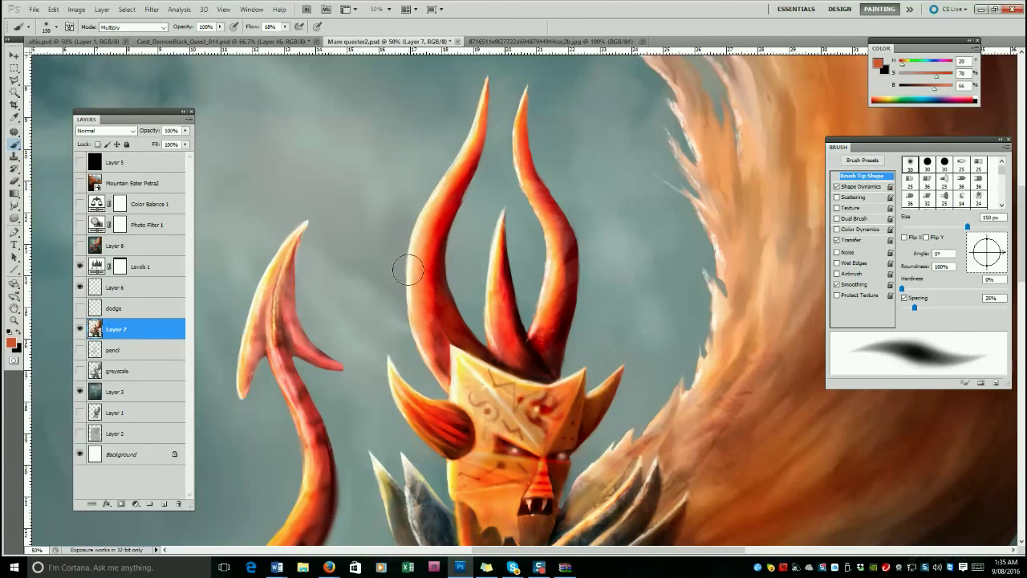
Trim the middle horn's tip with a hard eraser at 10 and 15 px.
key(e)
key(bracketleft)
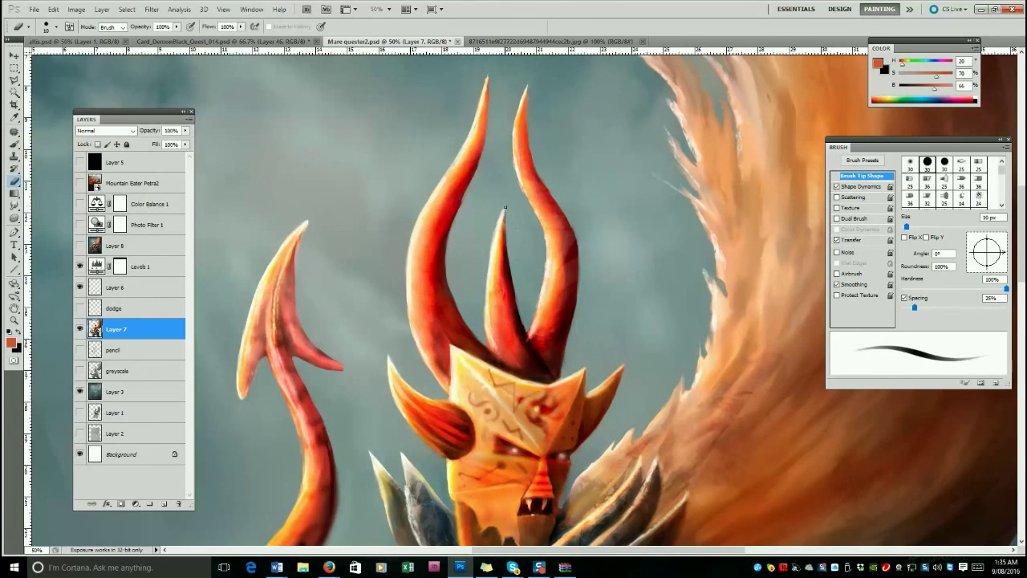
key(bracketright)
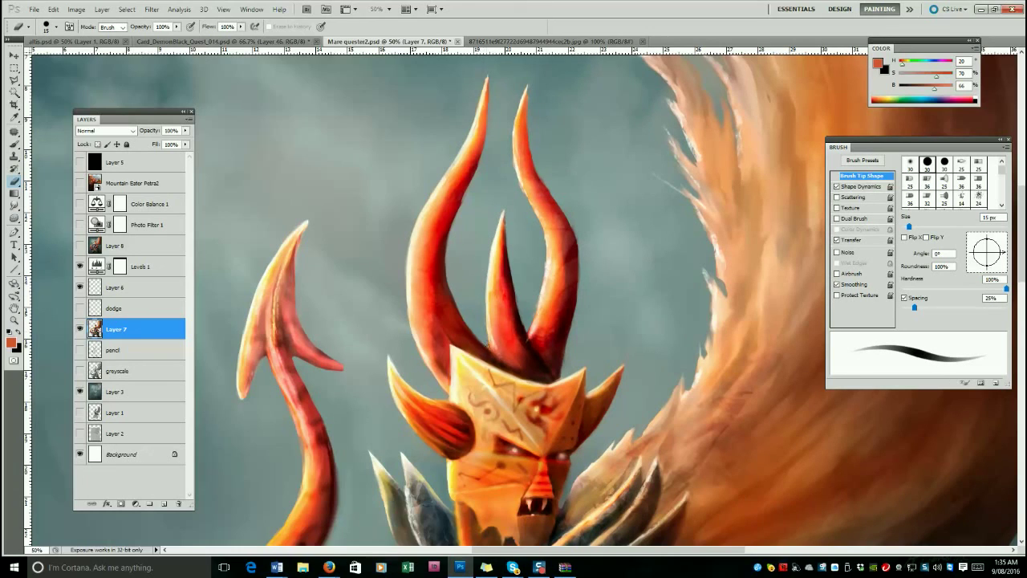
Sample a pale beige from the fur's edge and add fine stray hairs there with a soft 15 px brush.
key(b)
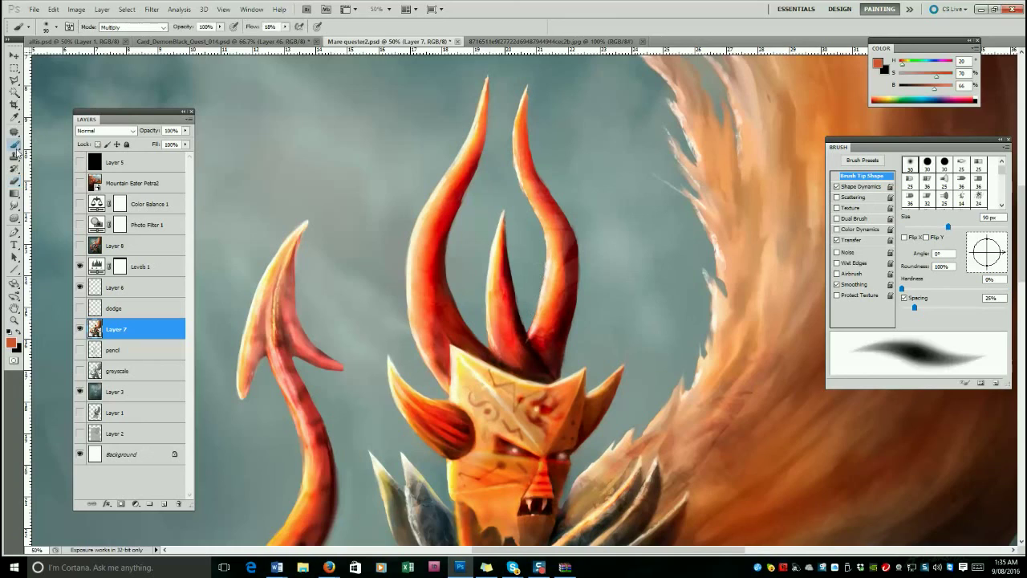
alt+click(678, 189)
key(bracketleft)
key(bracketleft)
key(bracketleft)
key(bracketleft)
key(bracketleft)
key(bracketleft)
key(bracketleft)
key(bracketleft)
key(bracketleft)
key(bracketleft)
key(bracketleft)
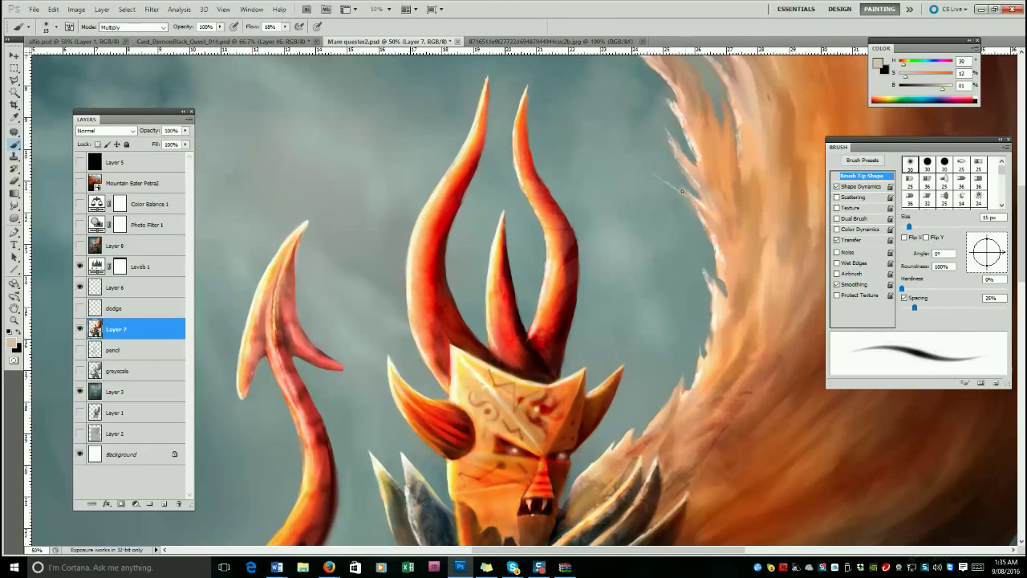
Reset the colours to black and white, darken the mask's edge below the near ear in black, and switch to white.
key(d)
key(x)
key(x)
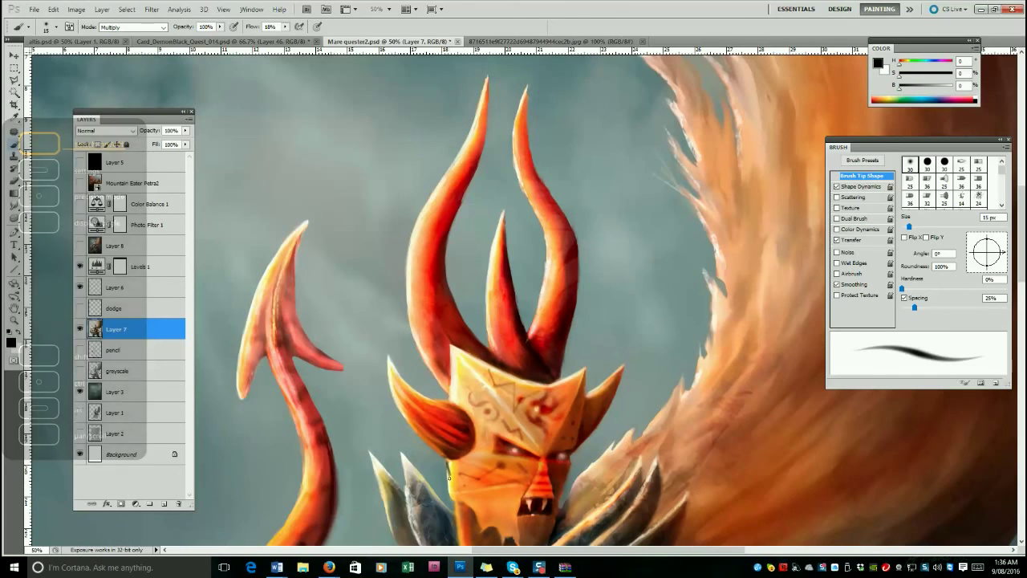
key(x)
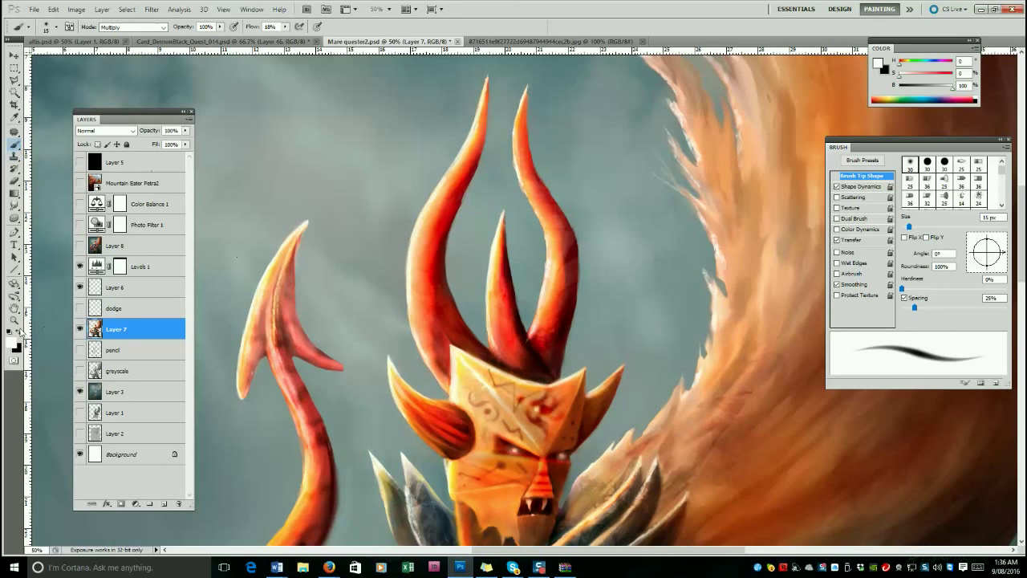
Return the brush to Normal blending mode with a soft 35 px tip while viewing the whole painting.
click(14, 320)
click(481, 223)
alt+click(483, 225)
alt+click(484, 227)
alt+click(486, 228)
alt+click(488, 226)
alt+click(491, 221)
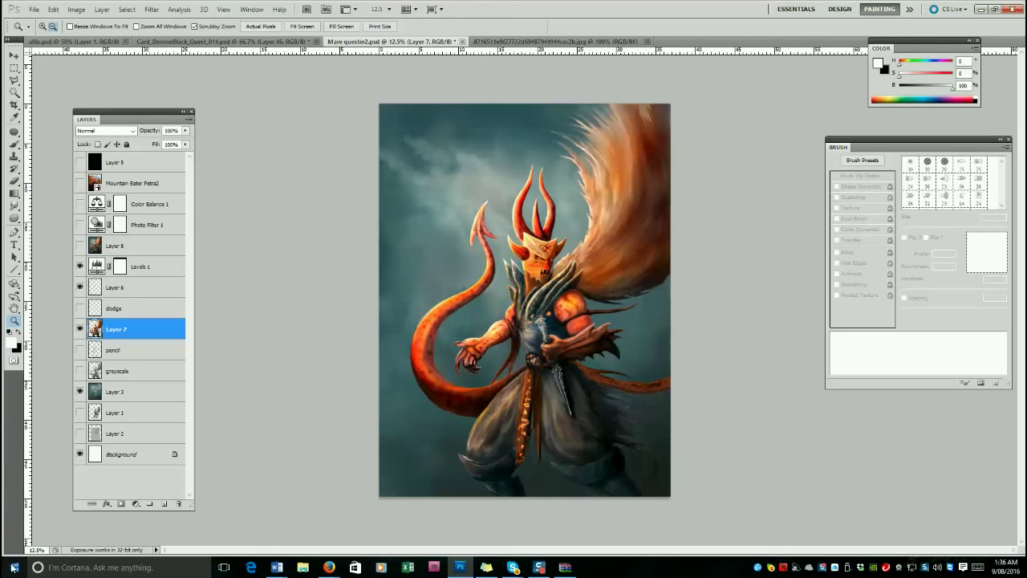
click(14, 145)
key(])
click(129, 28)
click(121, 38)
key(])
key(])
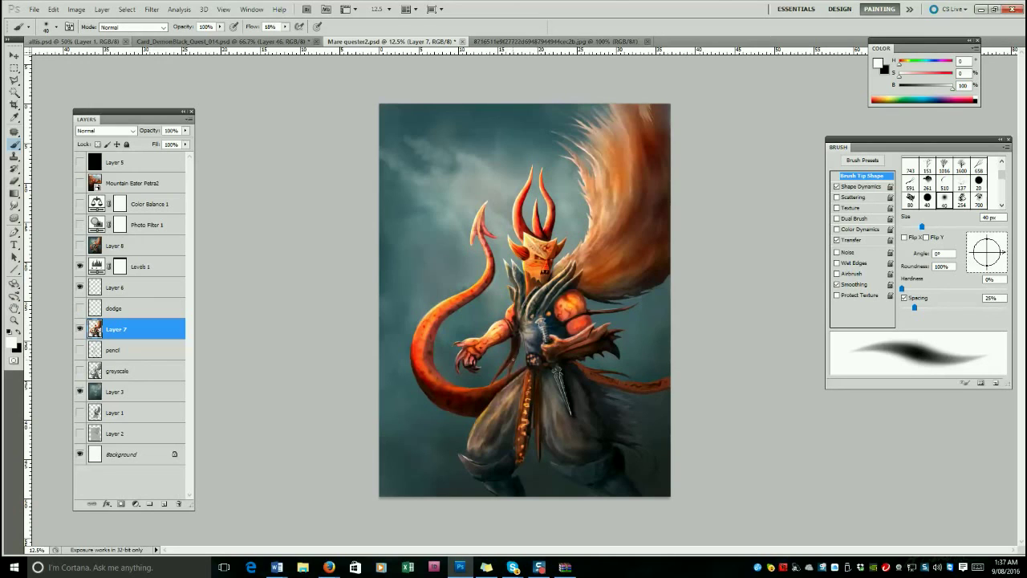
key([)
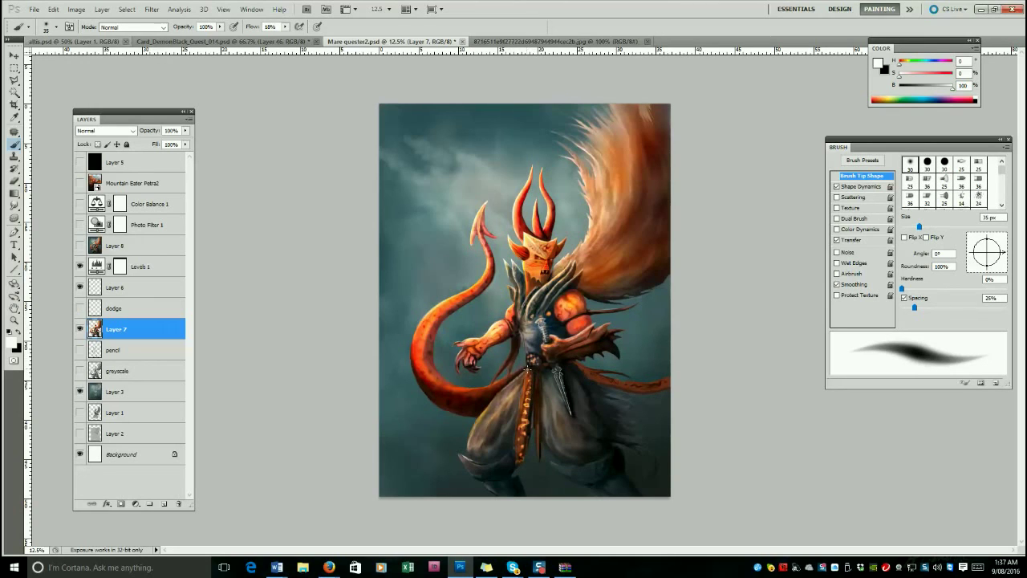
Sample a light orange from the outstretched forearm and paint over the arm with a soft 125 px brush.
alt+click(495, 331)
key(])
key(])
key(])
key(])
key(])
key(])
key(])
key(])
key(])
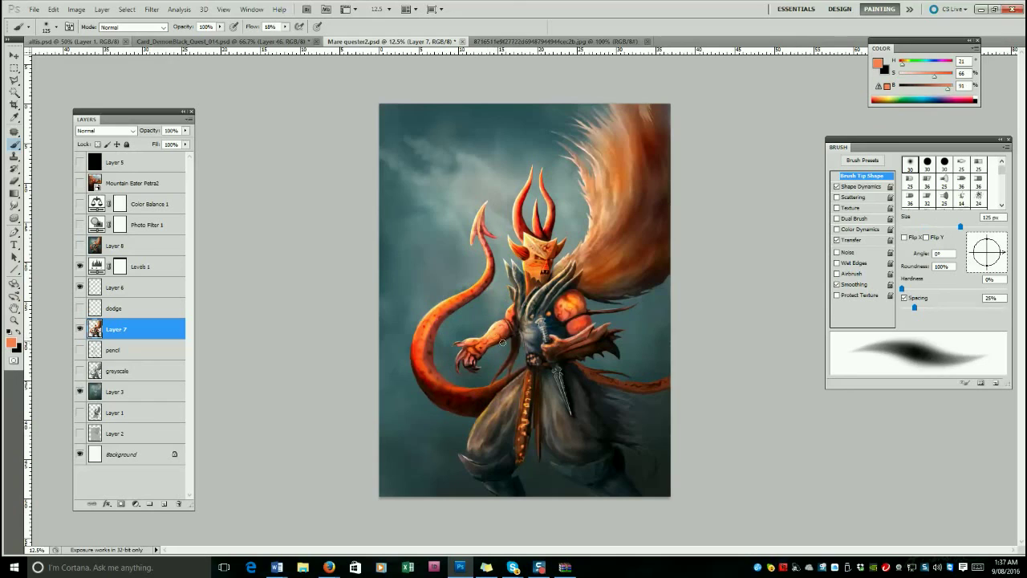
Erase stray paint around the outstretched arm with a hard eraser, enlarging it from 45 to 70 px.
key(e)
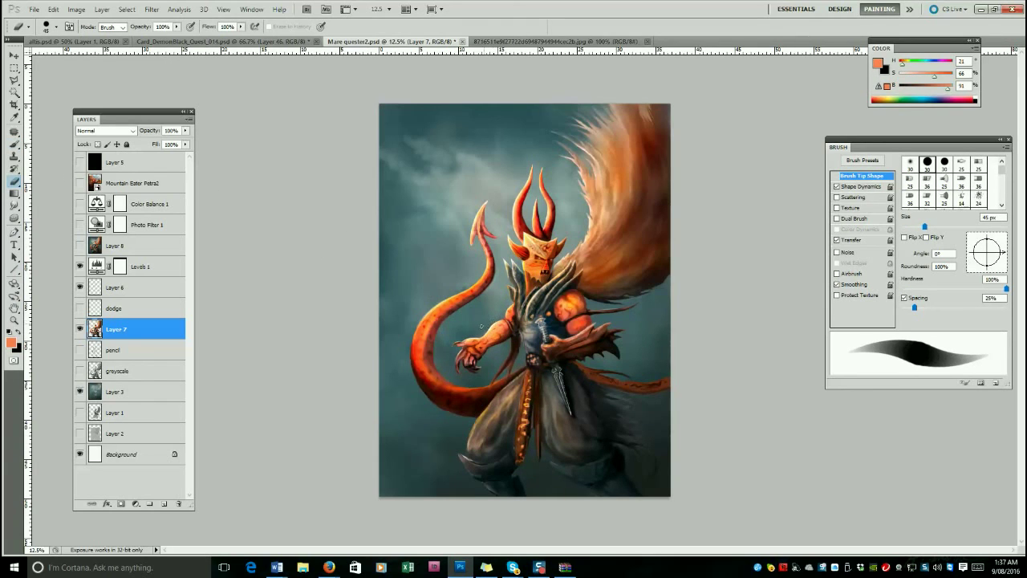
key(bracketright)
key(bracketright)
key(bracketright)
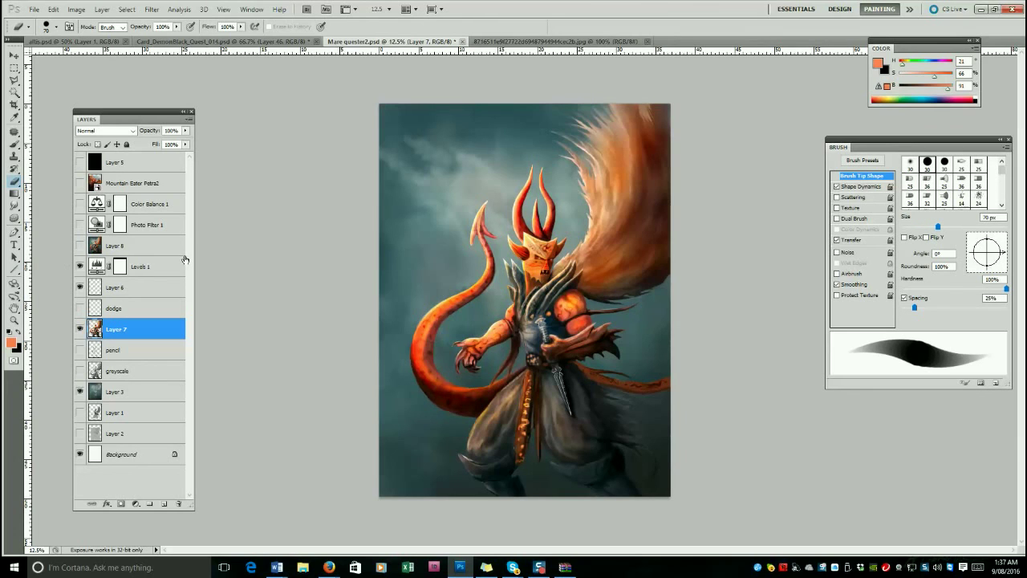
Apply a slight Levels adjustment to Layer 7 to lift the character's darkest tones.
key(alt+i)
key(a)
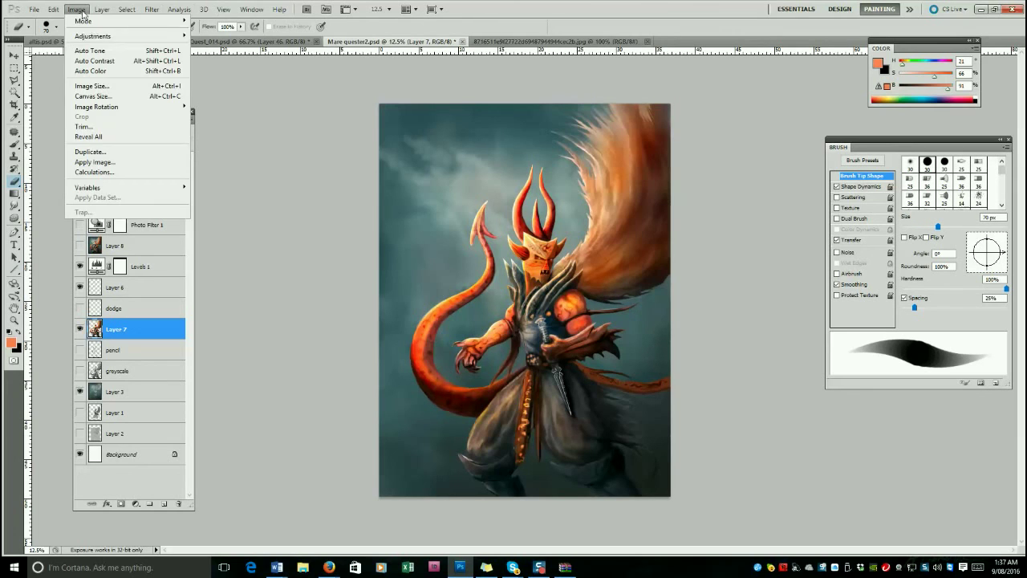
key(l)
drag(24, 224, 29, 225)
click(196, 74)
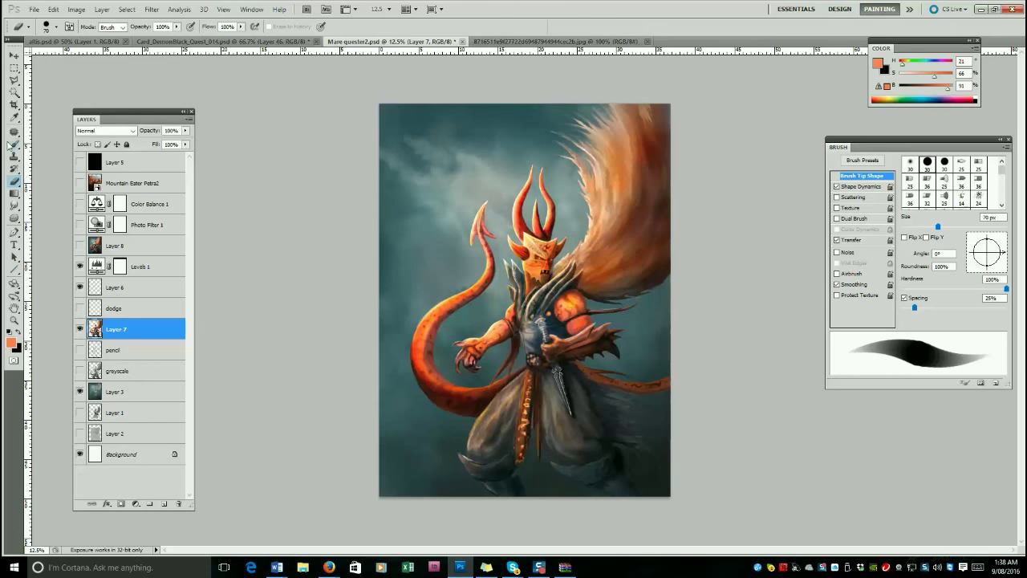
Sample a near-black from the spiked gauntlet and deepen its shadows with a soft 70 px brush.
click(14, 145)
alt+click(608, 348)
key(bracketright)
key(bracketright)
key(bracketleft)
key(bracketleft)
key(bracketleft)
key(bracketleft)
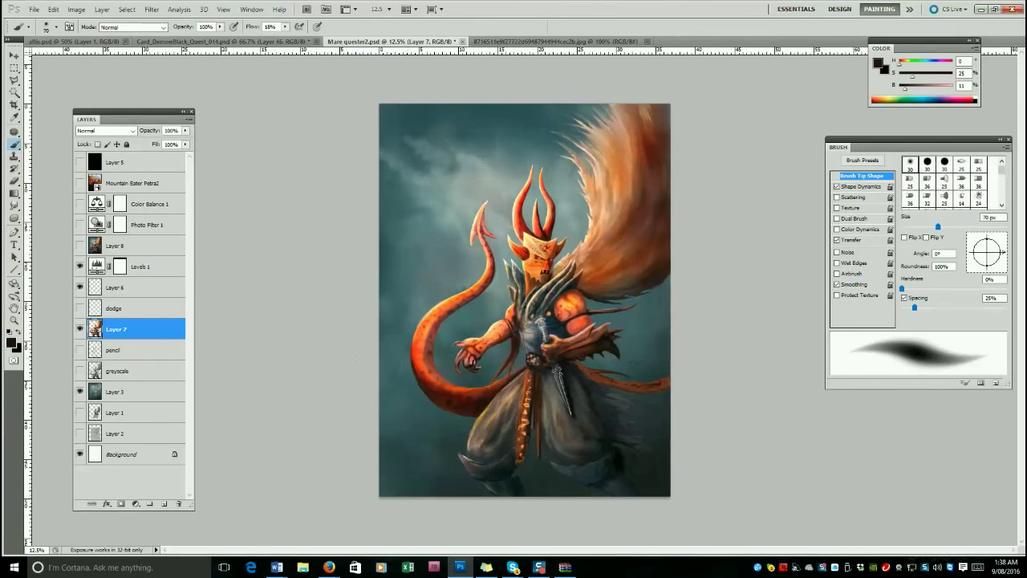
Clean the edges of the outstretched arm and its claws with a hard eraser, reducing it from 25 to 10 px.
click(14, 320)
click(438, 340)
click(437, 340)
click(437, 340)
click(437, 340)
click(15, 145)
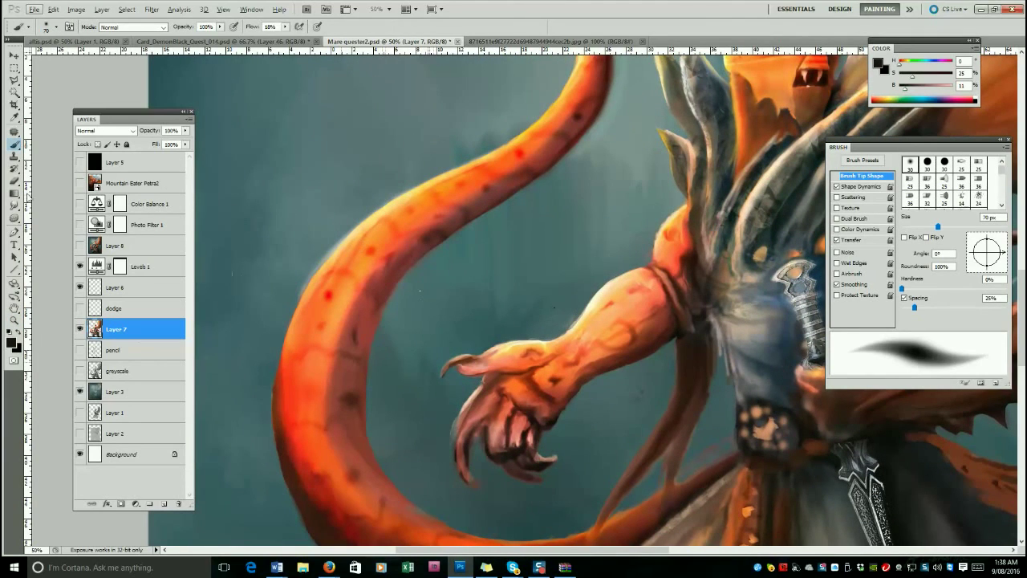
key(e)
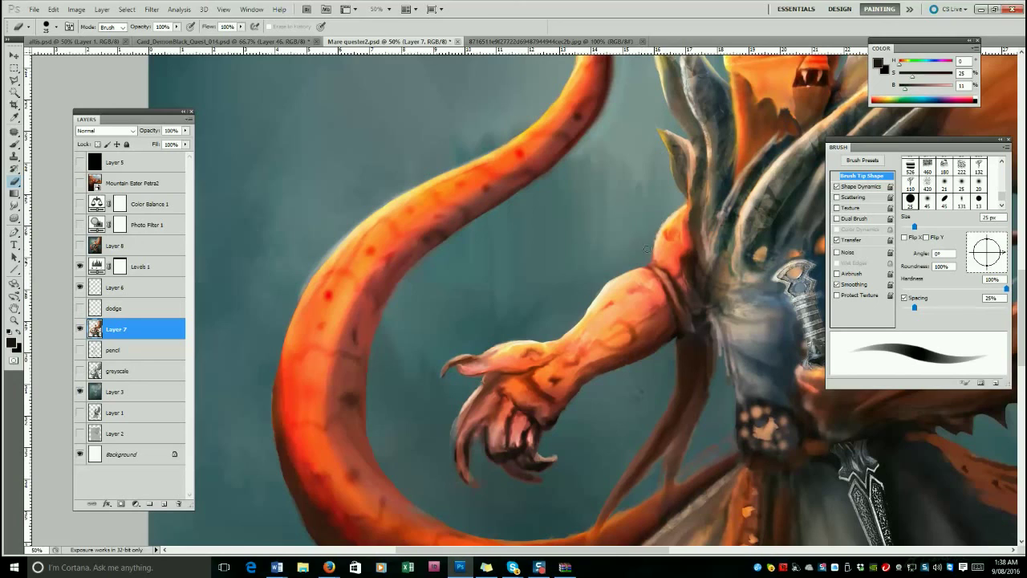
key(bracketleft)
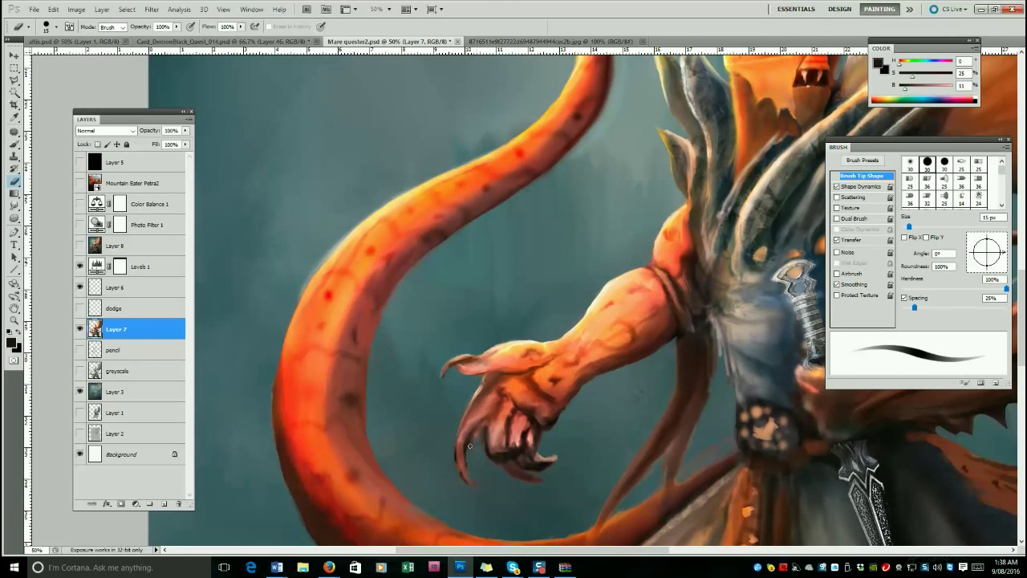
key(bracketleft)
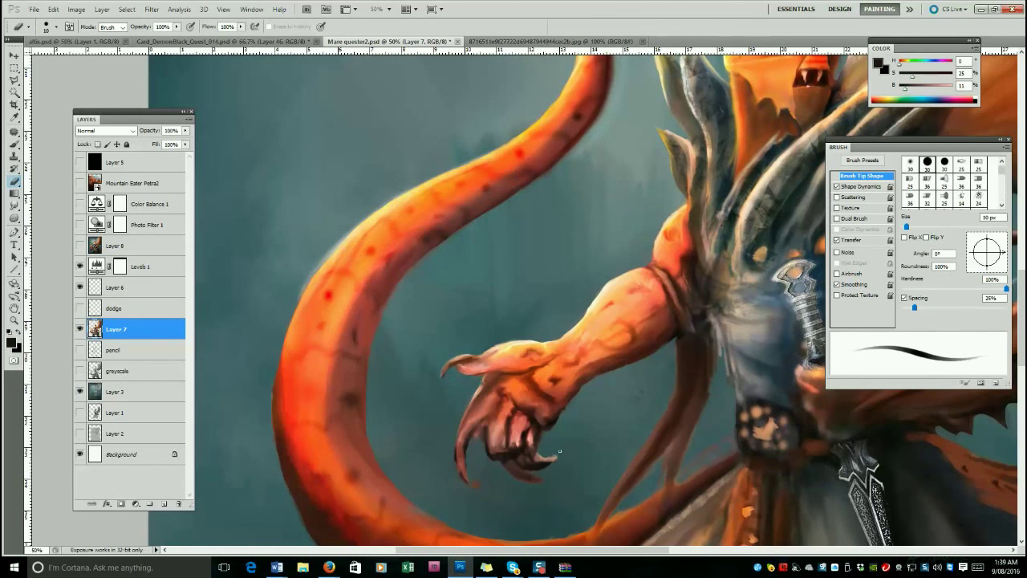
Clean the edges around the hand and the hanging straps with a hard eraser, enlarging it to 40 px and reducing it to 10 px.
key(bracketright)
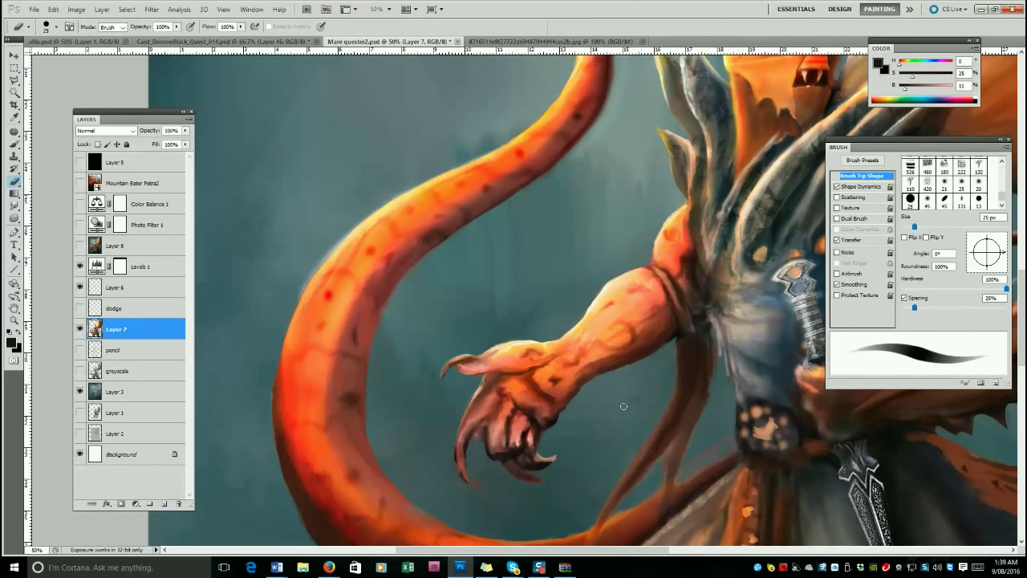
key(bracketright)
key(bracketright)
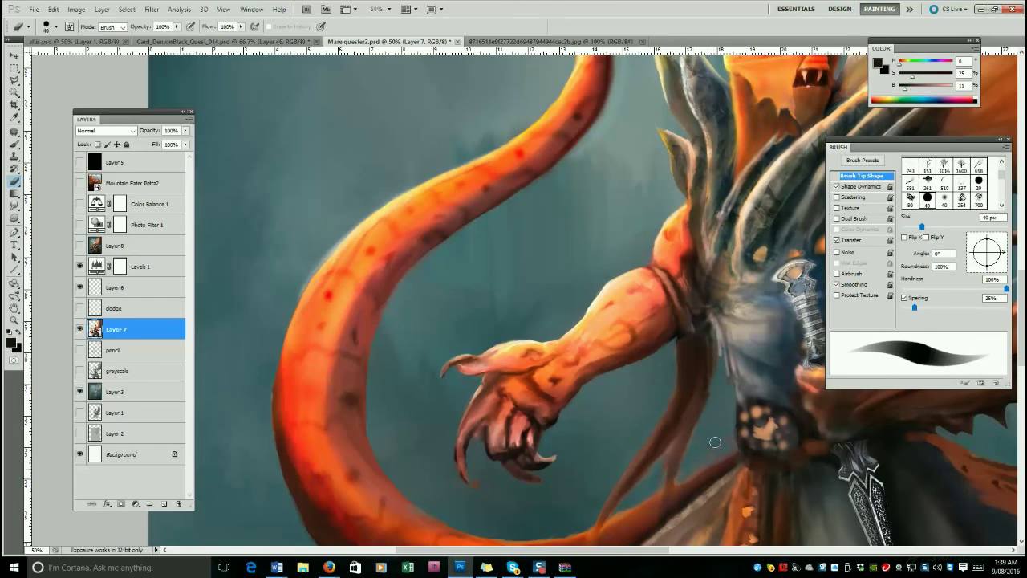
key(bracketleft)
key(bracketleft)
key(bracketleft)
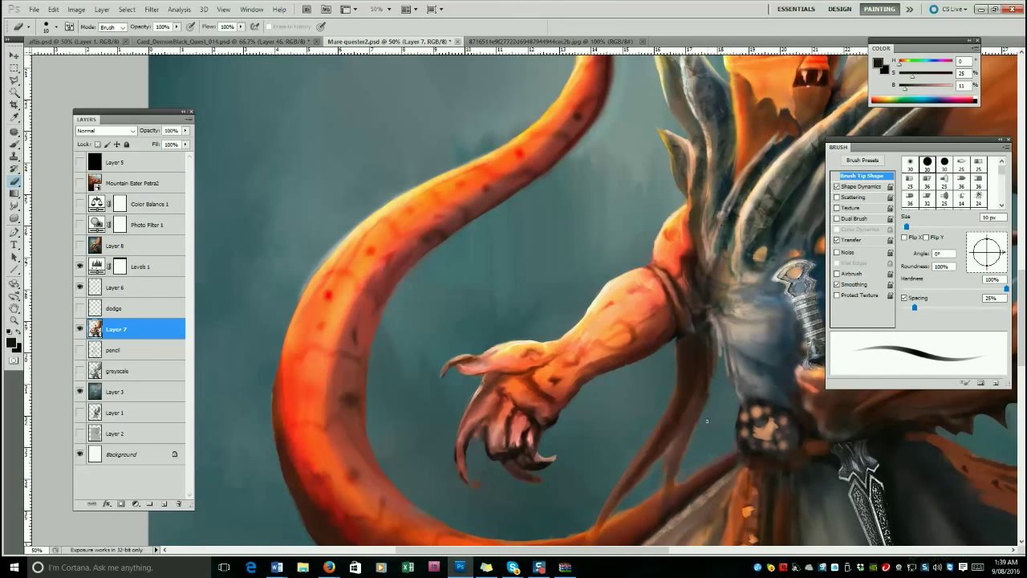
Sample a dark tone from the outstretched hand and shade its claws with a soft brush, starting at 25 px.
key(b)
alt+click(497, 448)
key(period)
key(comma)
key(comma)
key(comma)
key(comma)
alt+click(495, 454)
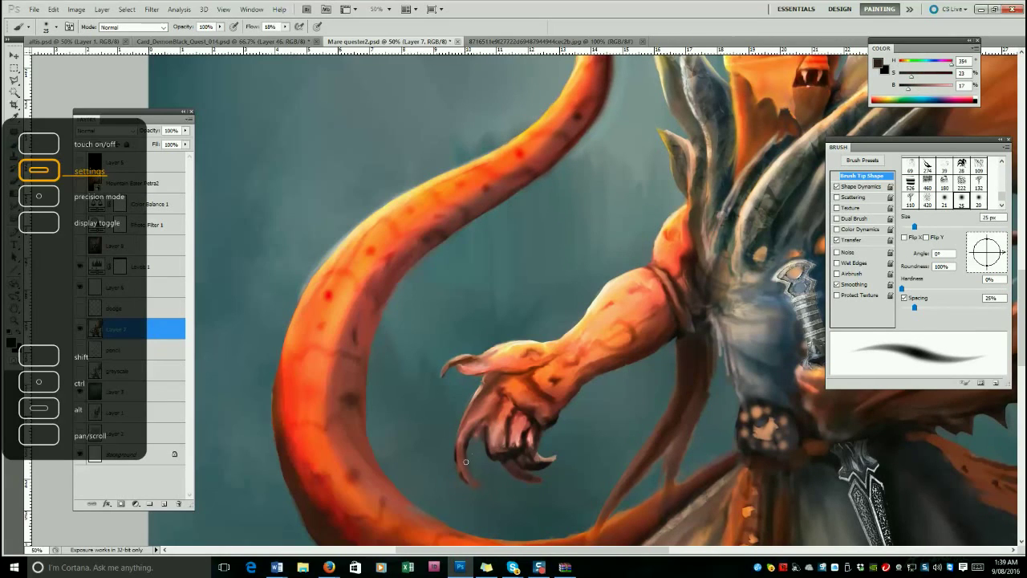
key(bracketright)
key(bracketright)
key(bracketright)
key(bracketright)
key(bracketright)
key(bracketright)
key(bracketright)
key(bracketright)
key(bracketright)
key(bracketleft)
key(bracketleft)
key(bracketleft)
key(bracketleft)
key(bracketleft)
key(bracketleft)
Sample reddish browns from the forearm's underside and the hand, and shade the forearm with a soft brush from 30 px.
alt+click(571, 386)
alt+click(562, 385)
key(bracketleft)
key(bracketleft)
key(bracketleft)
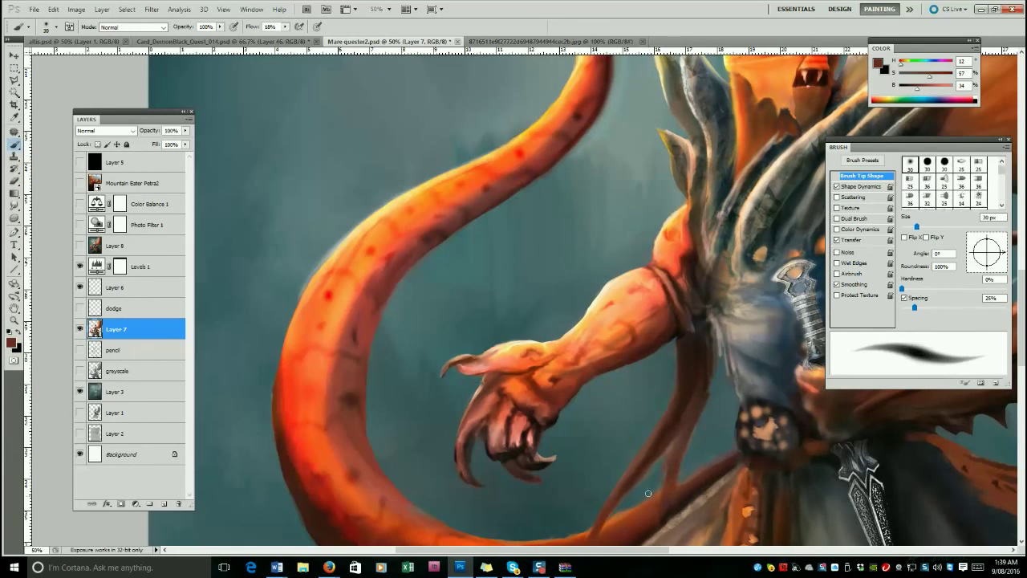
key(bracketright)
key(bracketright)
alt+click(530, 379)
key(bracketright)
key(bracketright)
Sample a dark brown from the tail, darken its outer edge and clean it with a hard eraser, reducing it from 35 to 25 px.
alt+click(285, 443)
click(15, 182)
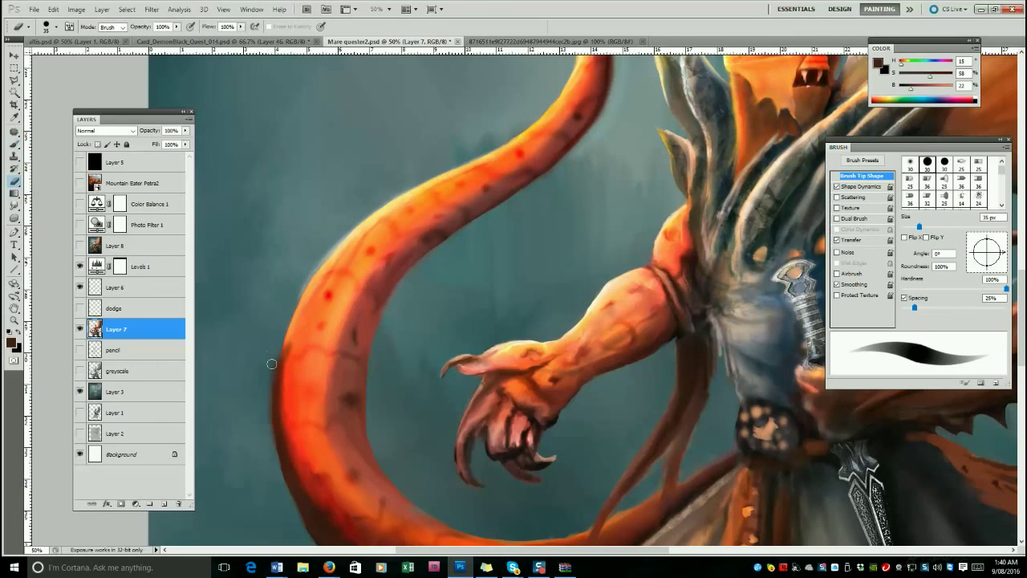
mouse_move(545, 551)
mouse_down()
mouse_move(600, 554)
mouse_move(574, 553)
mouse_up()
key(bracketleft)
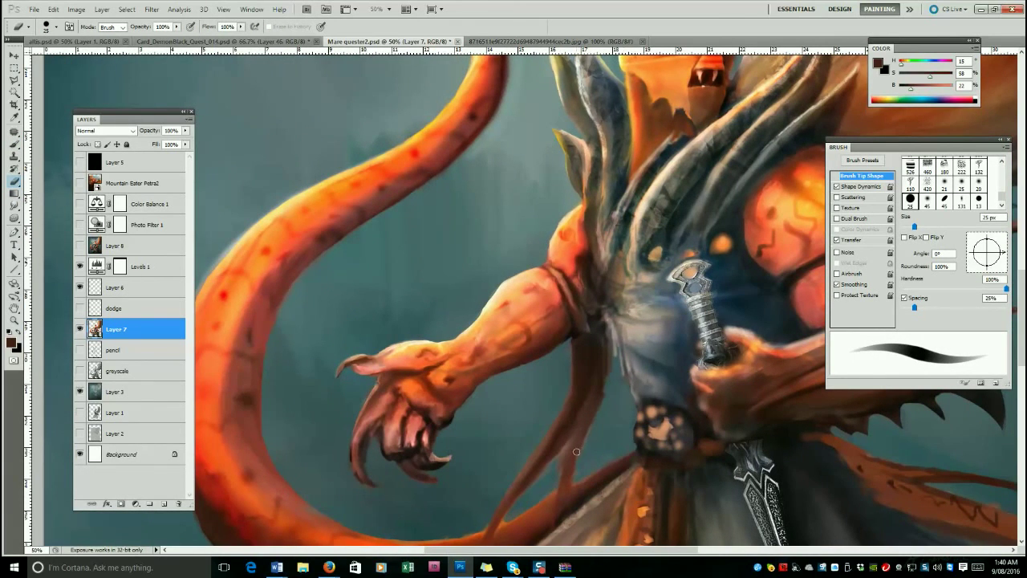
Smudge the pale torso cloth and the spiked gauntlet with a 70 px brush at 83% strength.
key(r)
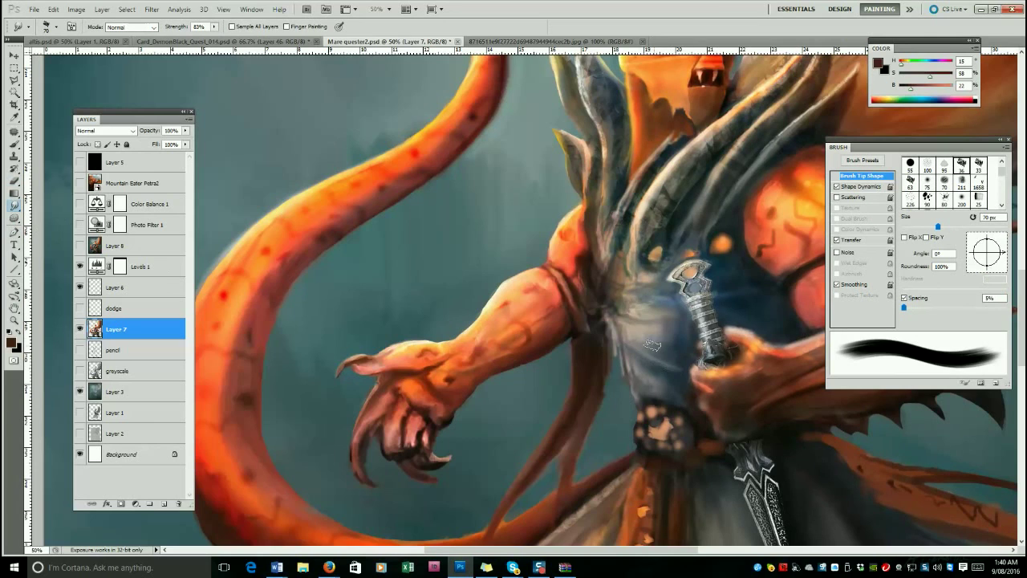
drag(645, 338, 677, 338)
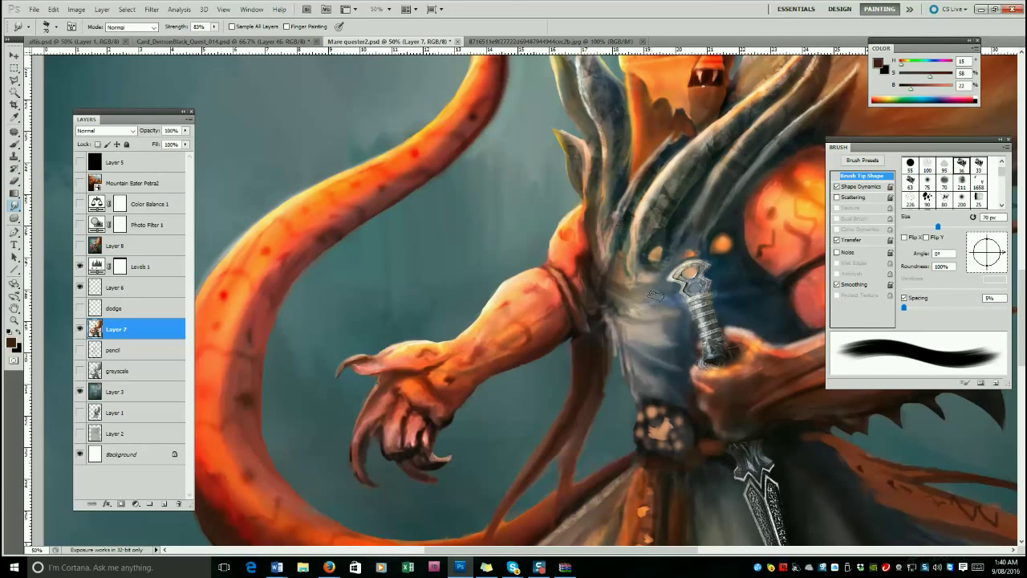
drag(618, 552, 693, 552)
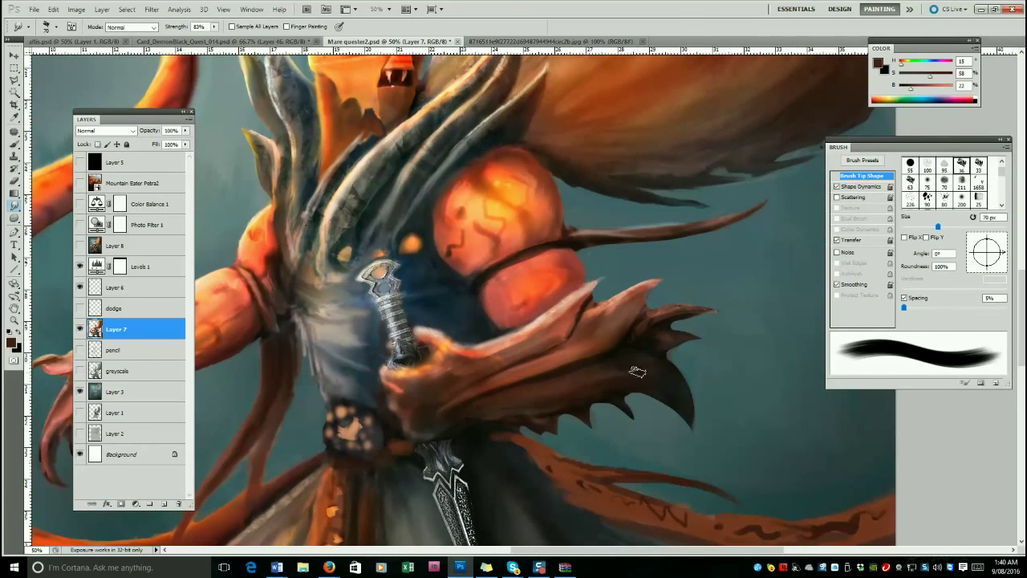
mouse_move(661, 382)
mouse_down()
mouse_move(621, 381)
mouse_move(675, 387)
mouse_up()
Smudge the collar spikes and pull their tips sharper, reducing the smudge brush from 70 to 25 px.
drag(353, 221, 375, 187)
key(bracketleft)
key(bracketleft)
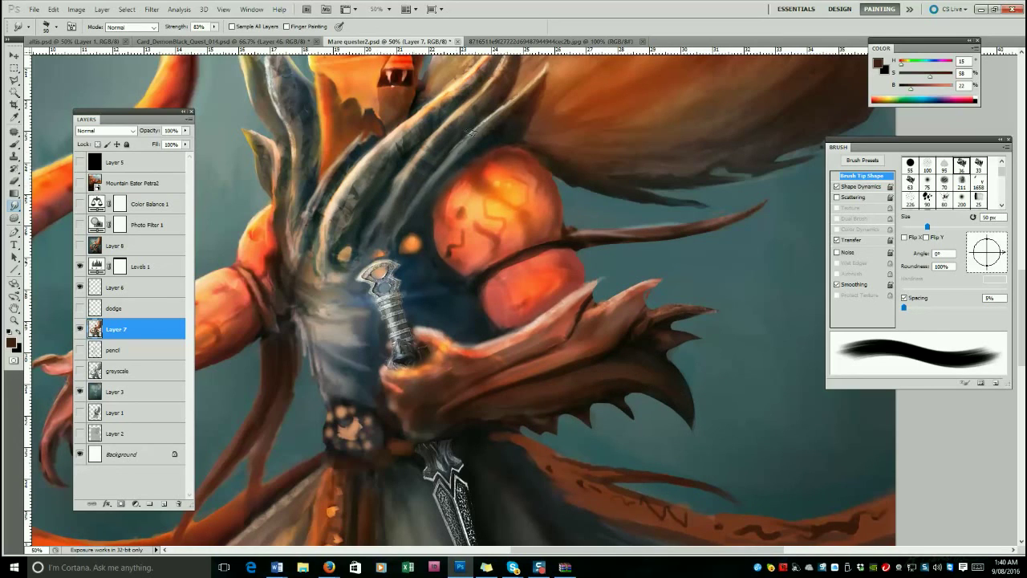
key(bracketleft)
key(bracketleft)
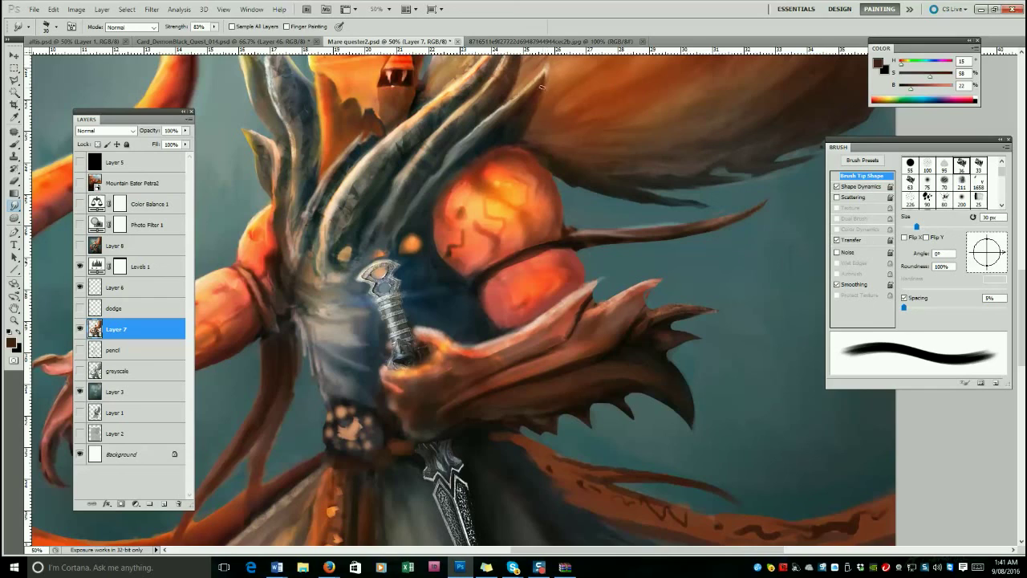
drag(547, 73, 522, 131)
key(bracketleft)
drag(548, 69, 549, 63)
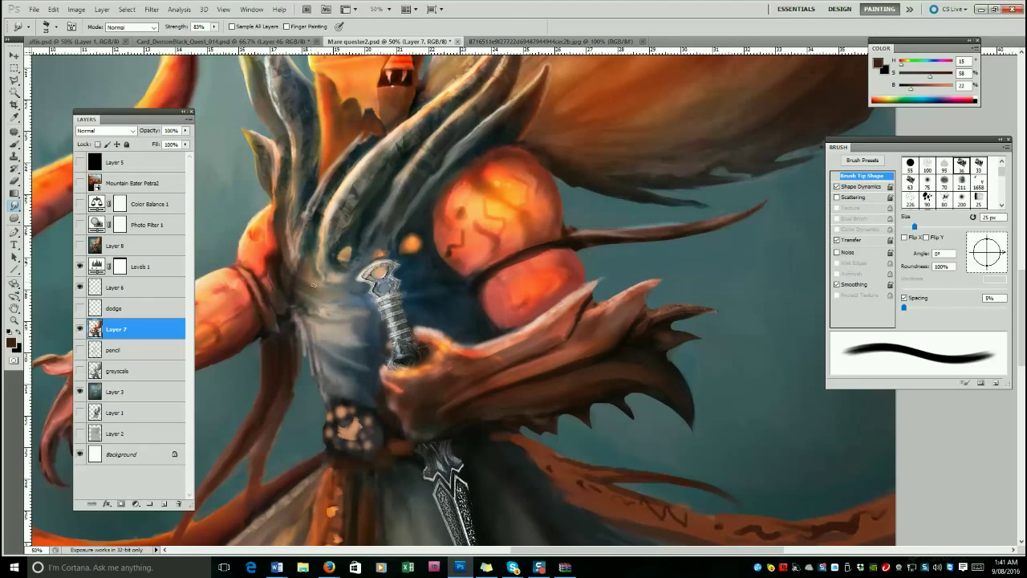
Blend the bases and ridges of the long collar spikes with the smudge brush at 50 px.
key(bracketright)
key(bracketright)
key(bracketright)
key(bracketright)
key(bracketright)
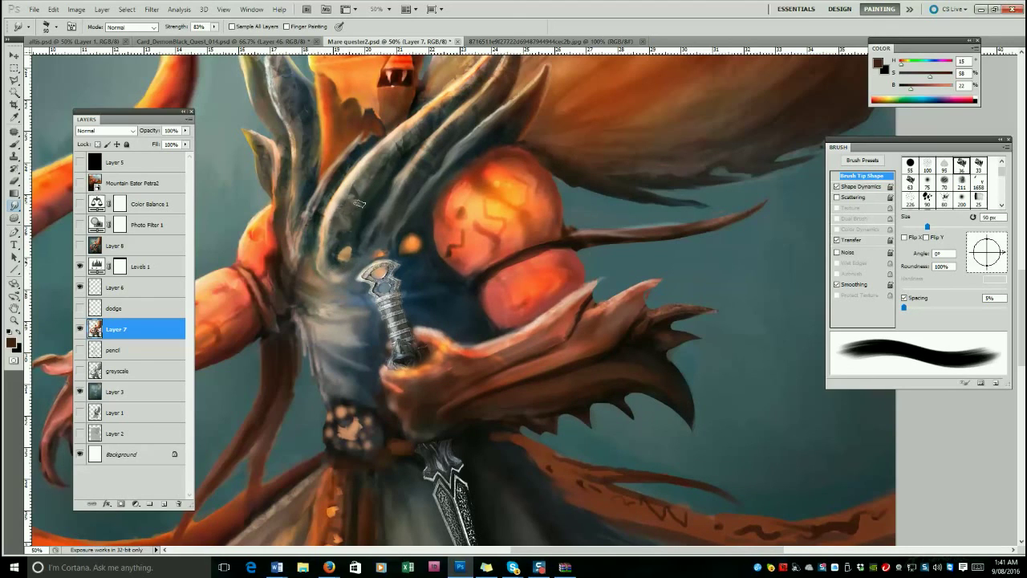
drag(403, 168, 376, 215)
key(bracketleft)
key(bracketright)
key(bracketleft)
key(bracketright)
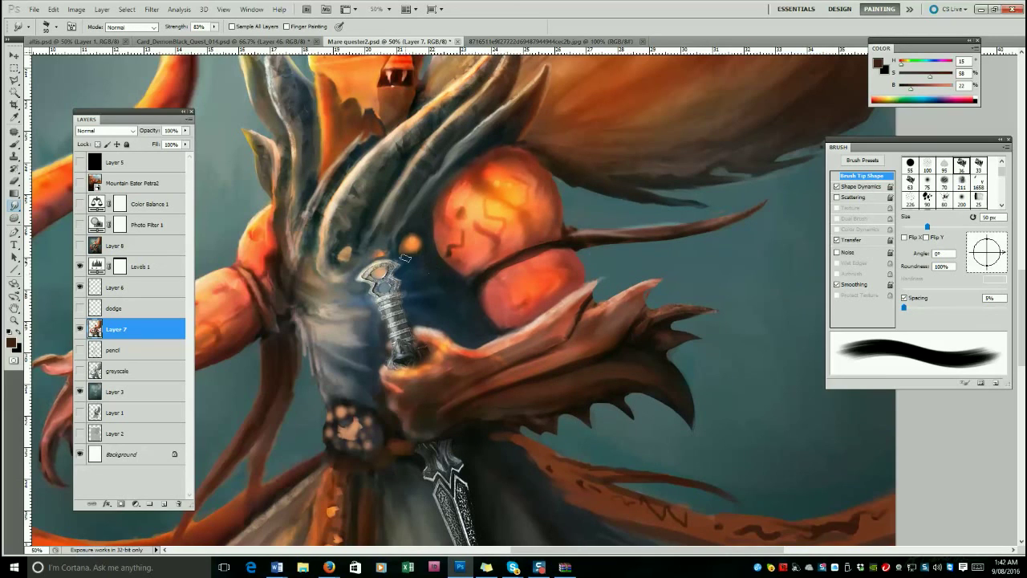
Smudge the orange spot above the sword hilt and pull out the gauntlet's spikes with a 30 px smudge brush.
key(bracketleft)
key(bracketleft)
key(bracketleft)
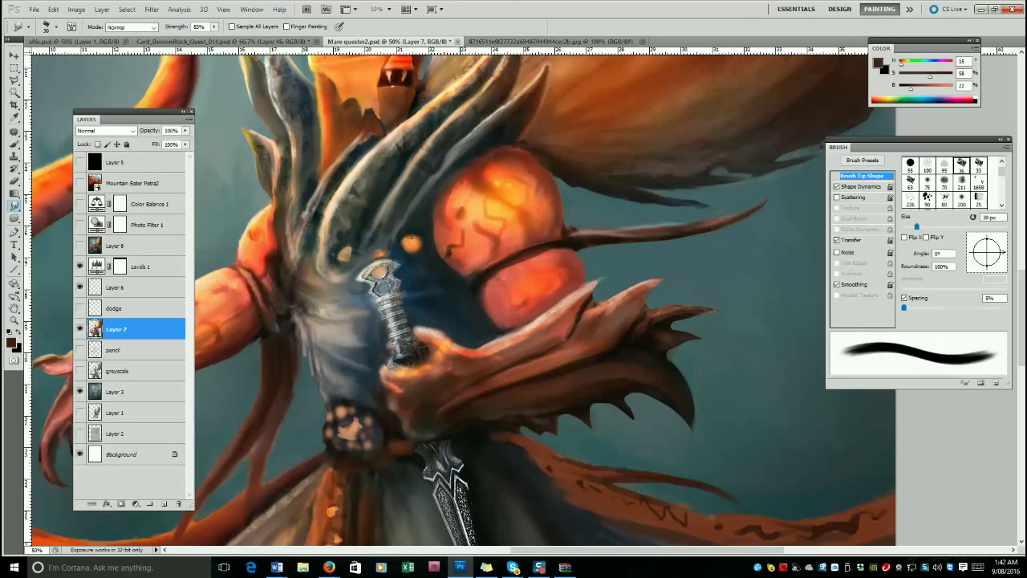
mouse_move(416, 248)
mouse_down()
mouse_move(405, 241)
mouse_move(421, 234)
mouse_move(399, 240)
mouse_up()
mouse_move(668, 350)
mouse_down()
mouse_move(685, 332)
mouse_move(666, 324)
mouse_move(725, 313)
mouse_up()
mouse_move(634, 325)
mouse_down()
mouse_move(654, 287)
mouse_move(664, 281)
mouse_move(663, 296)
mouse_move(682, 274)
mouse_up()
mouse_move(538, 326)
mouse_down()
mouse_move(508, 335)
mouse_move(587, 297)
mouse_up()
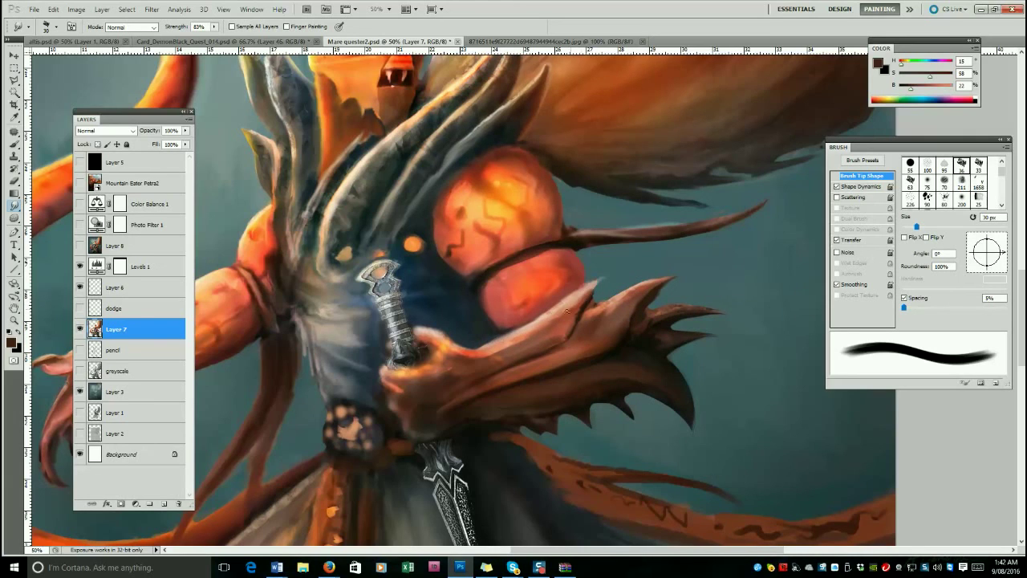
Paint a white rim highlight along the lower edge of the mask's large side horn with a soft 20 px brush.
scroll(426, 129, up, 5)
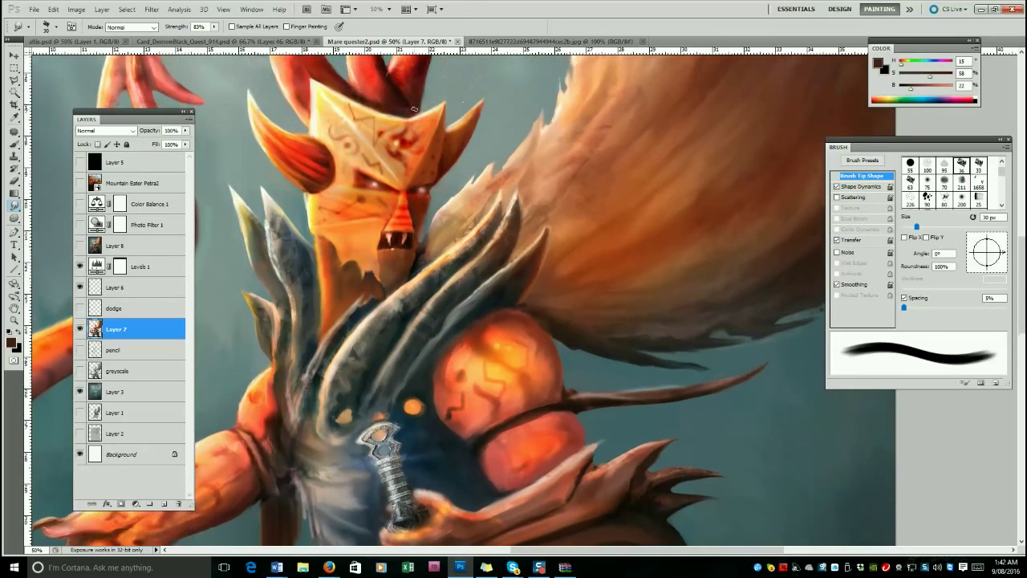
click(14, 144)
click(84, 146)
key(d)
key(x)
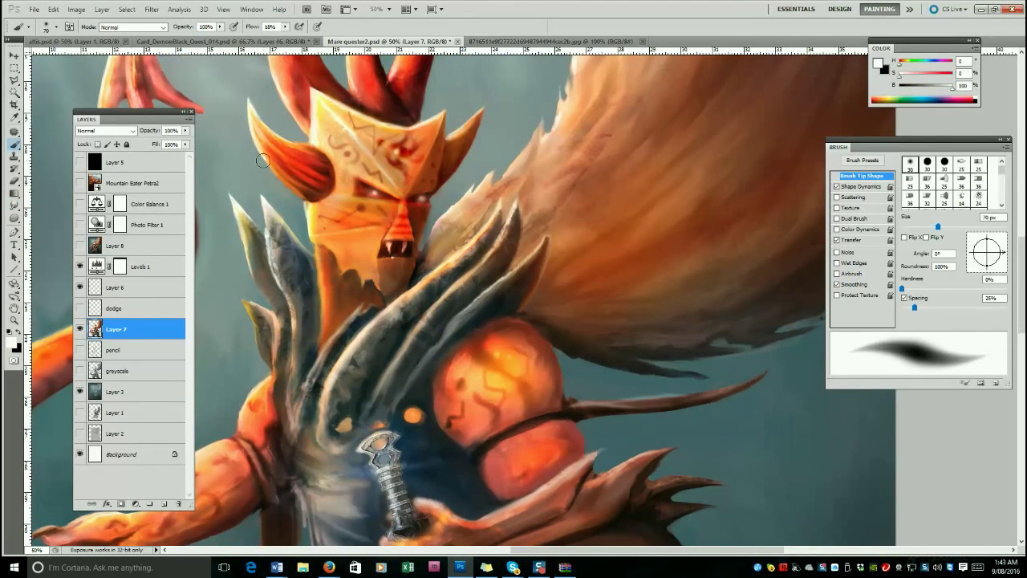
key(bracketleft)
key(bracketleft)
key(bracketleft)
key(bracketleft)
key(bracketleft)
key(bracketleft)
key(bracketleft)
key(bracketleft)
drag(277, 175, 305, 206)
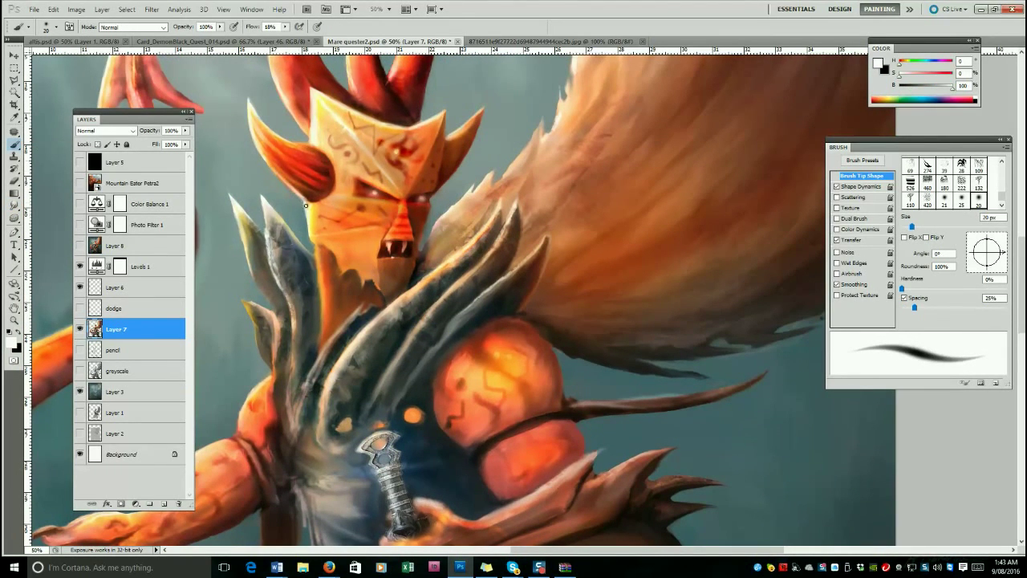
Sample a pale cream from the mask and highlight the edge of the lower collar spike with a soft 15 px brush.
key(shift+comma)
alt+click(374, 149)
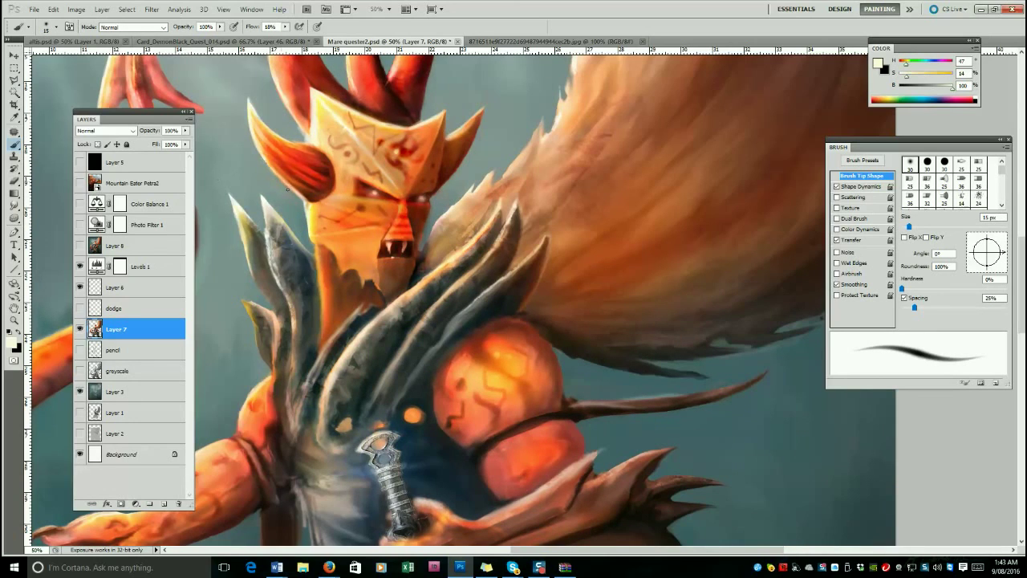
mouse_move(244, 300)
mouse_down()
mouse_move(265, 308)
mouse_move(250, 315)
mouse_up()
Brighten the glowing patterned shoulder with the pale cream, using a soft 70 px brush.
key(bracketright)
key(bracketright)
key(bracketright)
key(bracketright)
key(bracketright)
key(bracketright)
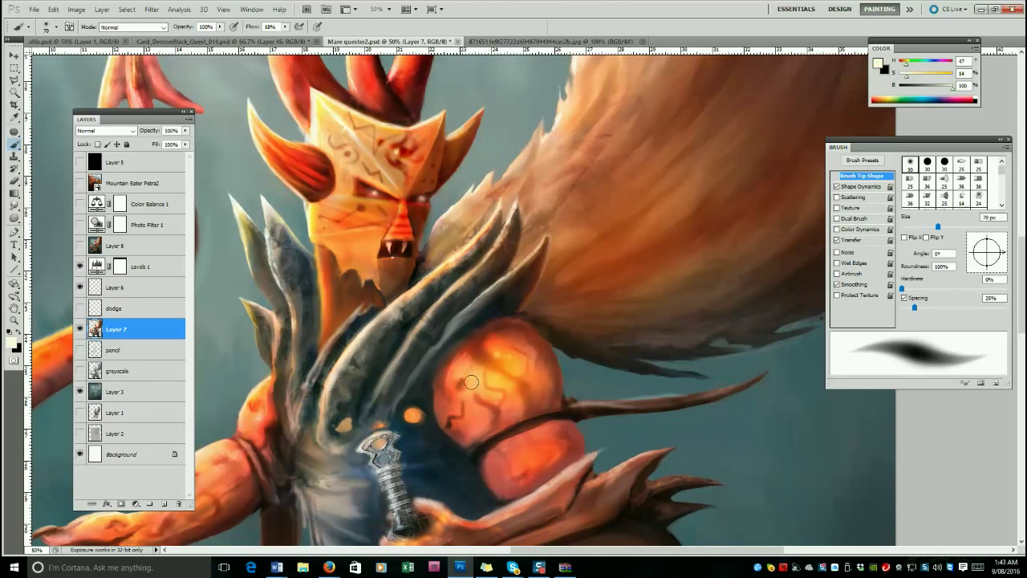
Highlight the tips of the long collar spikes in pale cream with a soft 25 px brush.
key(bracketleft)
key(bracketleft)
key(bracketleft)
key(bracketleft)
key(bracketleft)
key(bracketleft)
key(bracketleft)
mouse_move(501, 208)
mouse_down()
mouse_move(527, 215)
mouse_move(515, 246)
mouse_move(519, 210)
mouse_up()
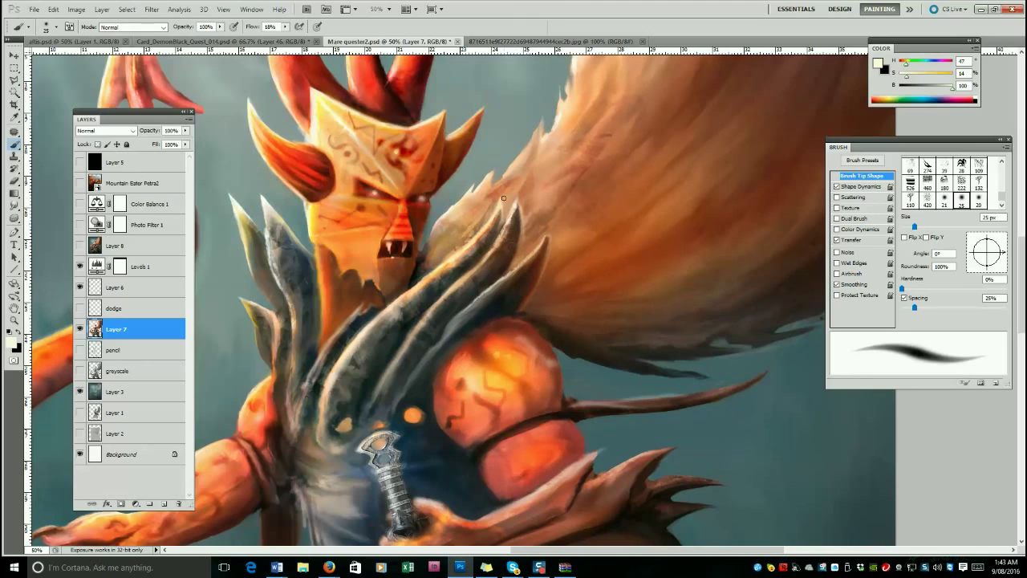
Darken the inside of the mouth around the fangs in black with a soft 10 px brush.
key(x)
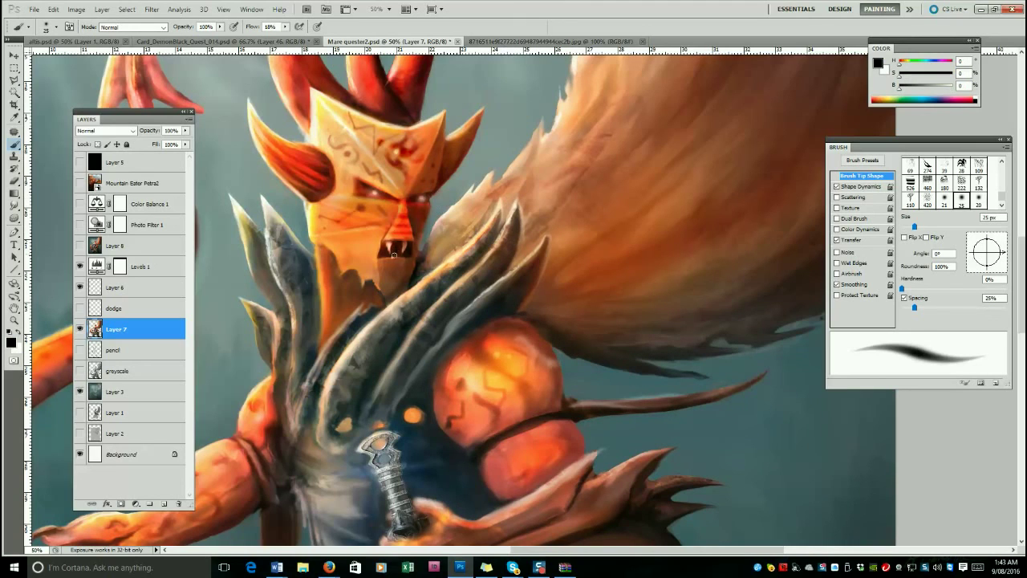
key(bracketleft)
key(bracketleft)
key(bracketleft)
drag(385, 242, 382, 252)
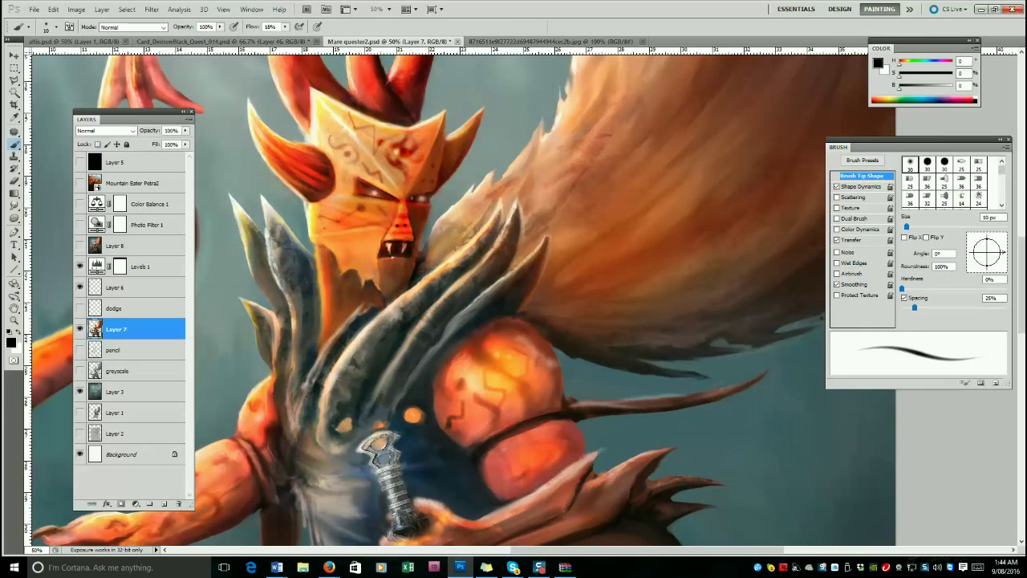
Darken and define the mask's eye sockets with black and sampled dark tones at 10 px.
drag(396, 195, 354, 176)
alt+click(412, 196)
alt+click(368, 184)
alt+click(370, 187)
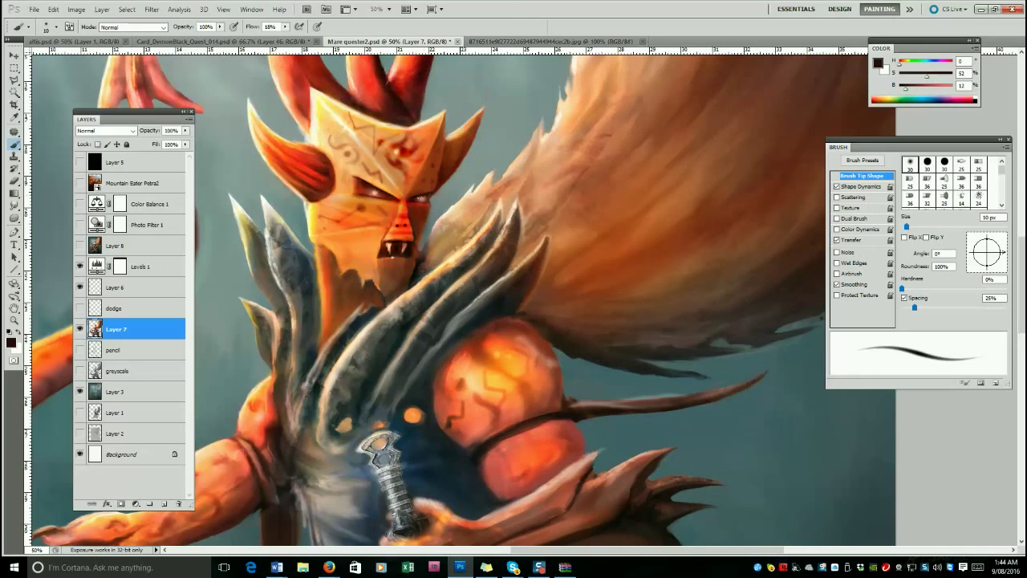
Sample a pale yellow from the mask's edge and paint thin highlights along the collar spikes with a soft 10 to 15 px brush.
alt+click(310, 210)
drag(318, 267, 318, 306)
key(ctrl+z)
key(bracketright)
key(bracketright)
key(bracketright)
key(bracketright)
key(bracketright)
key(bracketright)
key(bracketright)
key(bracketright)
key(bracketleft)
key(bracketleft)
key(bracketleft)
key(bracketleft)
key(bracketright)
key(bracketleft)
key(bracketleft)
key(bracketleft)
key(bracketleft)
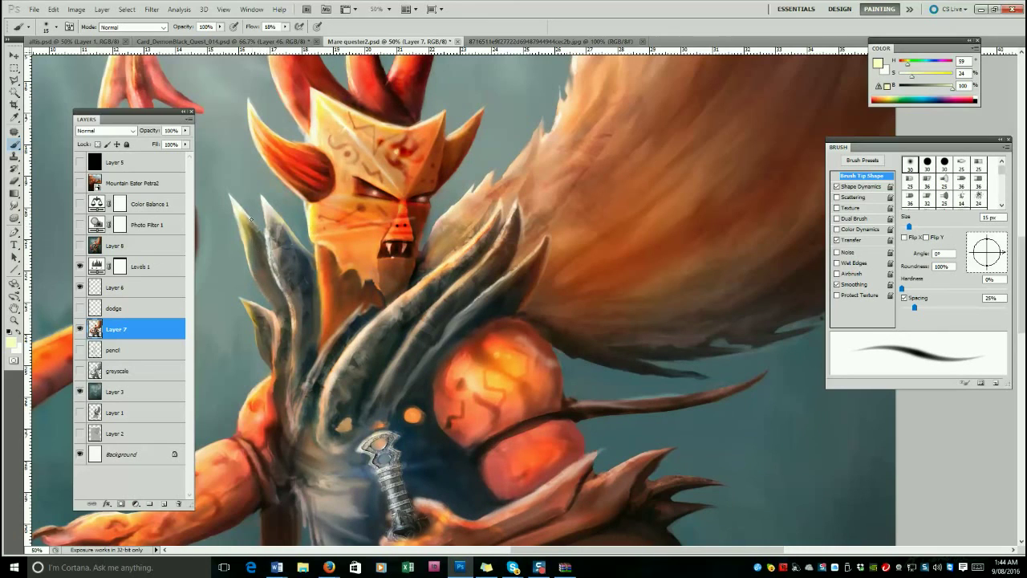
drag(267, 216, 271, 275)
mouse_move(264, 218)
mouse_down()
mouse_move(280, 260)
mouse_move(309, 260)
mouse_move(249, 314)
mouse_move(273, 313)
mouse_up()
mouse_move(382, 312)
mouse_down()
mouse_move(473, 247)
mouse_move(498, 204)
mouse_up()
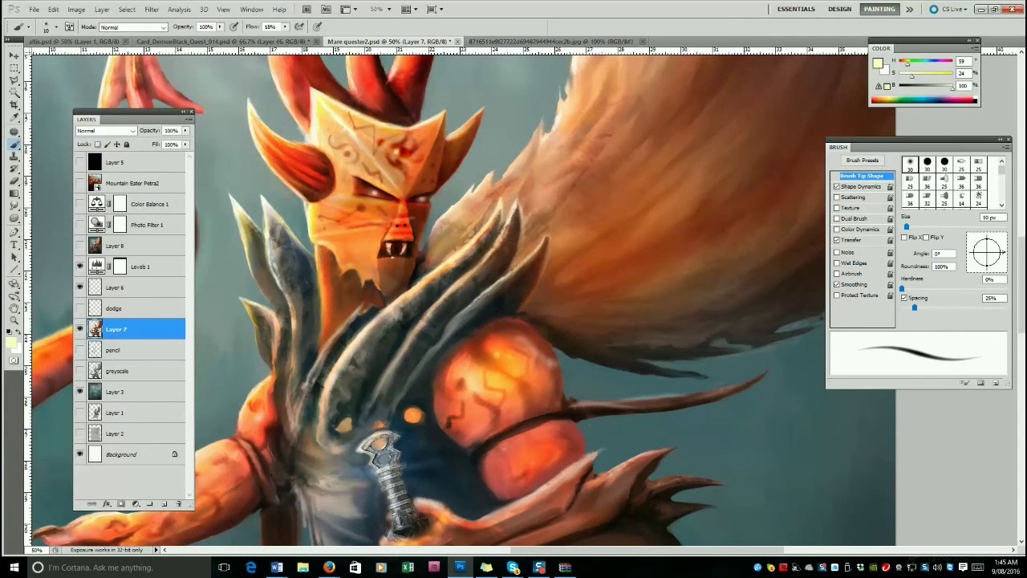
Add a pale yellow highlight to the strap around the outstretched upper arm with a soft 15 px brush.
key(bracketright)
key(bracketright)
key(bracketleft)
key(bracketleft)
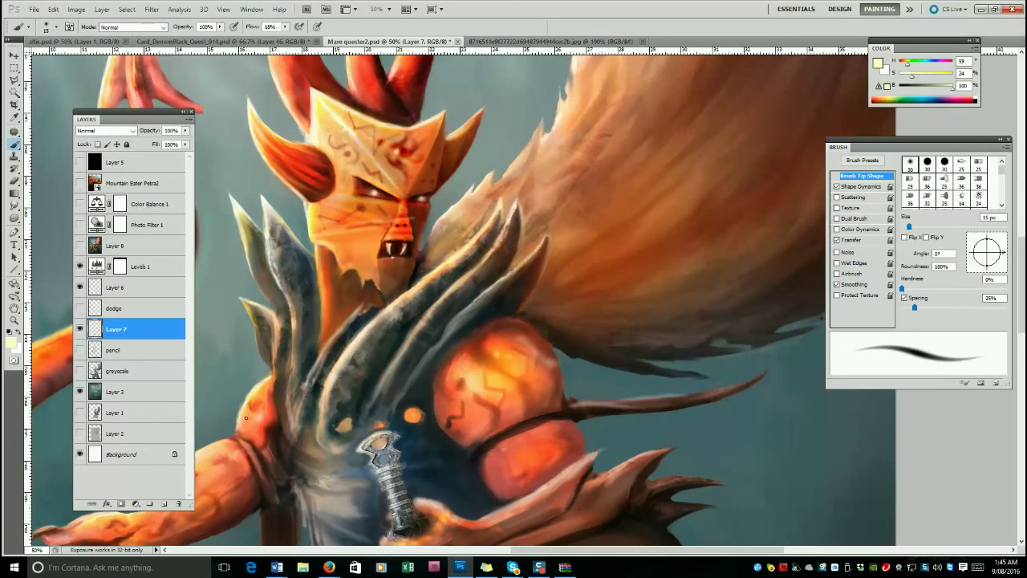
mouse_move(228, 440)
mouse_down()
mouse_move(203, 447)
mouse_move(248, 443)
mouse_move(257, 478)
mouse_up()
Highlight the strap across the patterned shoulder and its long spike in pale yellow at 15 px.
key(bracketright)
key(bracketright)
key(bracketleft)
key(bracketleft)
mouse_move(499, 434)
mouse_down()
mouse_move(576, 409)
mouse_move(570, 402)
mouse_move(702, 393)
mouse_move(771, 370)
mouse_up()
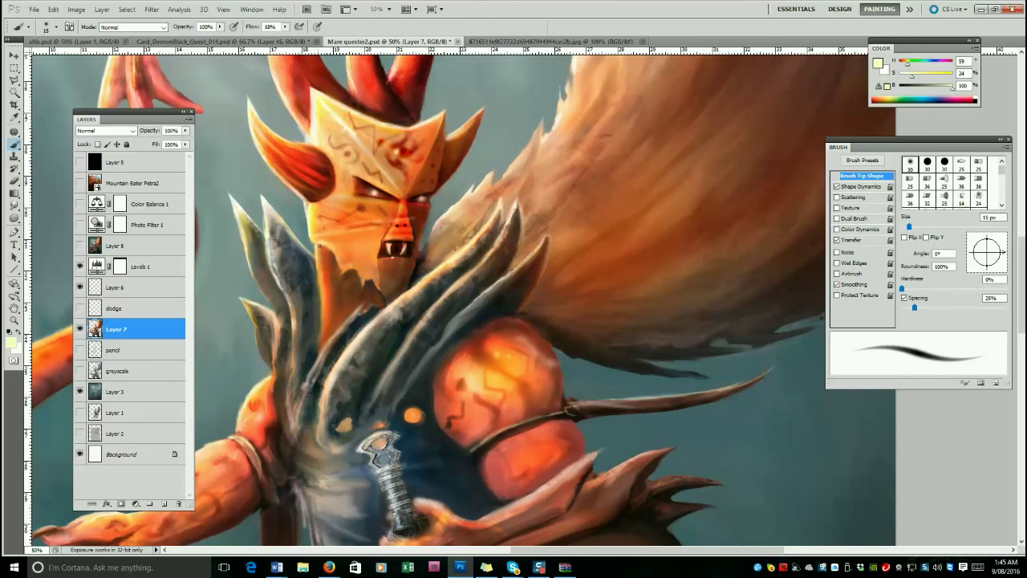
Paint pale yellow rim light down the side of the mask's jaw and neck at 15 px.
drag(314, 256, 321, 332)
drag(305, 233, 315, 256)
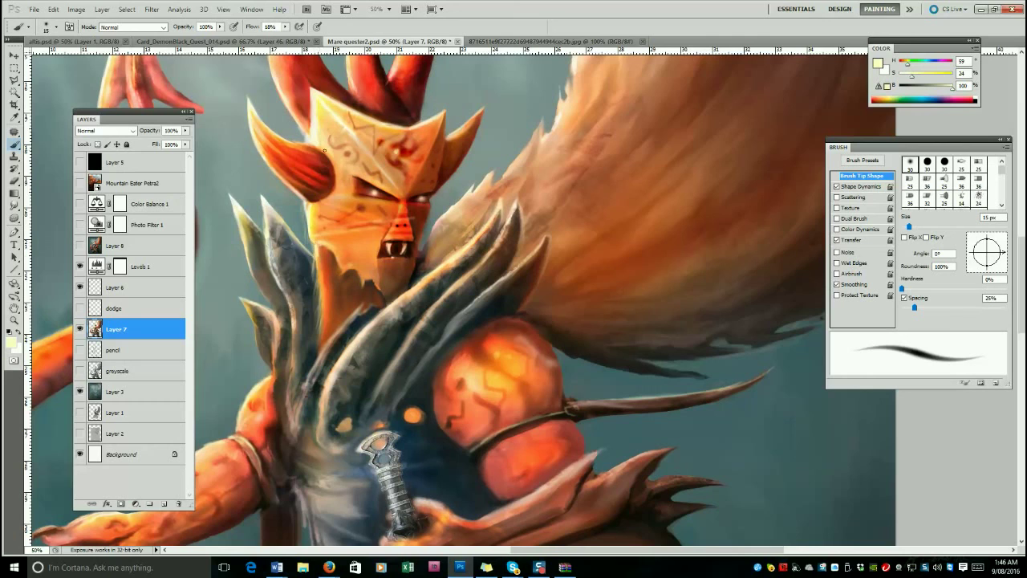
Sample a dark grey from the collar and deepen the shadows between its spikes with a soft 35 px brush.
key(bracketright)
alt+click(298, 369)
key(bracketright)
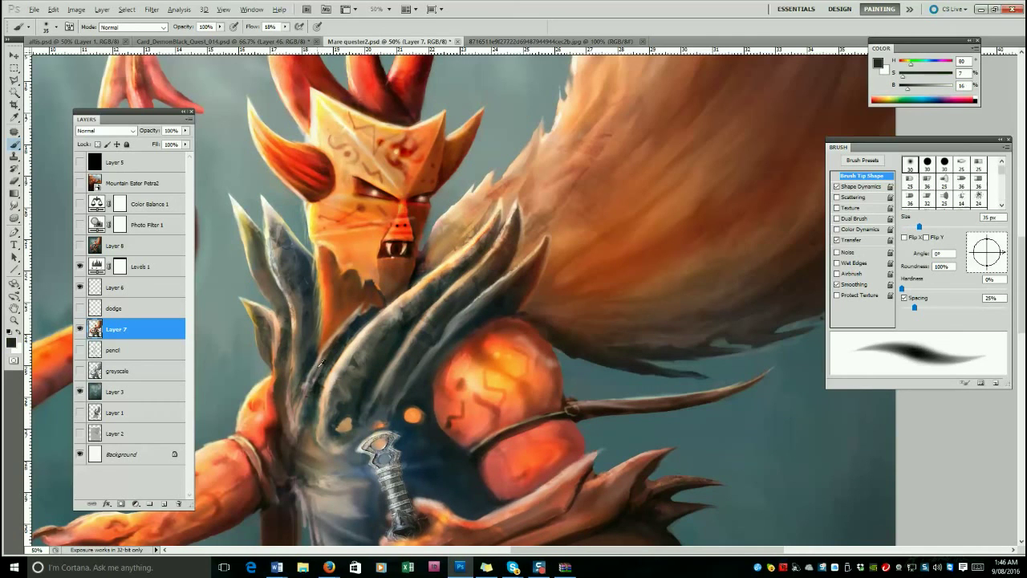
Sample cream and pale grey tones and refine the highlights on the long collar spikes with a soft 15 px brush.
alt+click(304, 366)
key(bracketleft)
key(bracketleft)
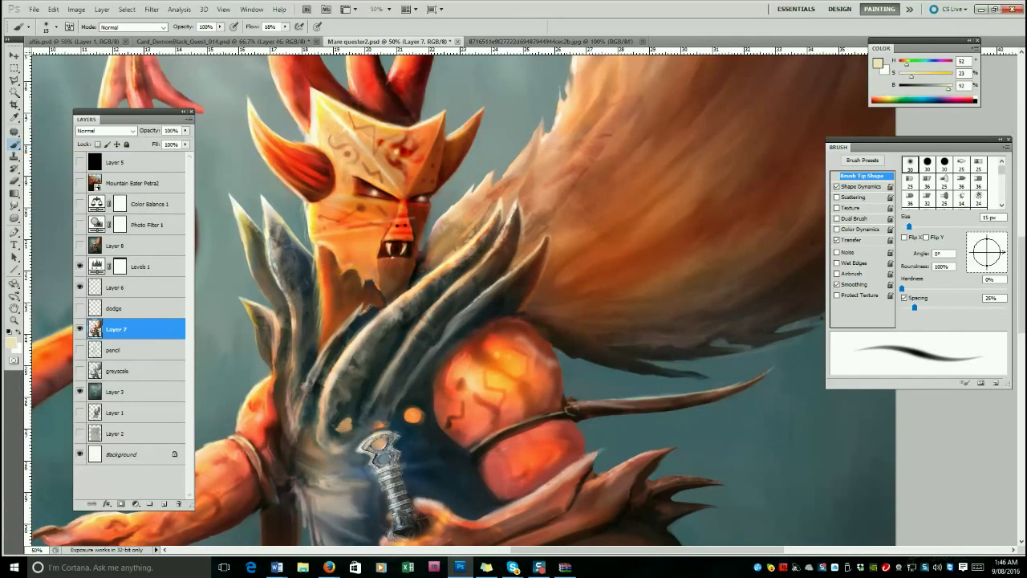
alt+click(457, 255)
mouse_move(475, 255)
mouse_down()
mouse_move(485, 226)
mouse_move(444, 259)
mouse_move(488, 217)
mouse_up()
alt+click(443, 258)
alt+click(522, 235)
alt+click(503, 276)
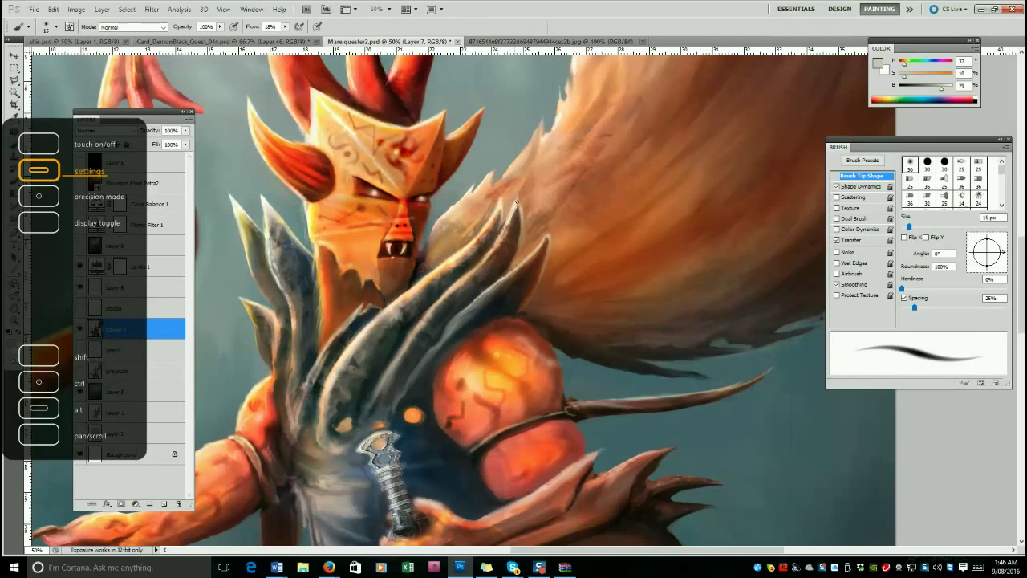
Sample yellow-orange and darker orange tones and paint rim light and soft 60 px shading along the patterned shoulder's outer edge.
alt+click(512, 371)
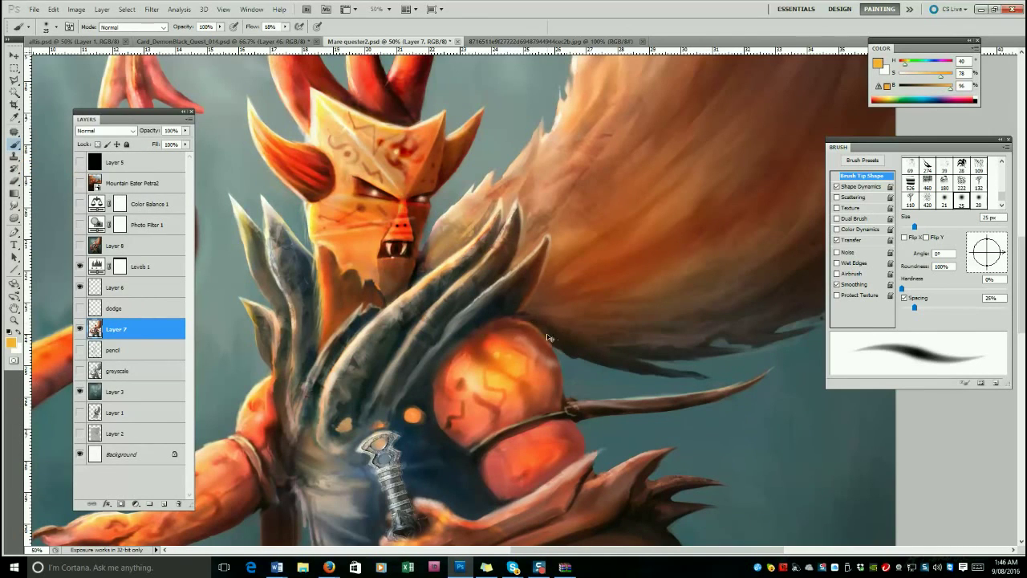
key(bracketleft)
alt+click(559, 389)
key(bracketright)
key(bracketright)
key(bracketright)
drag(529, 345, 550, 391)
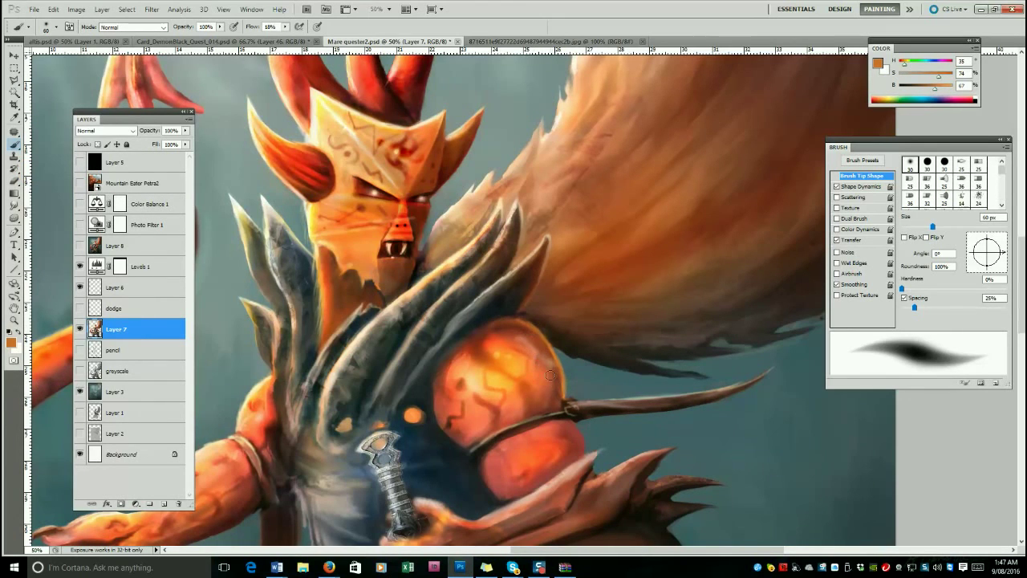
Sample light orange from the mask's cheek and paint a thin rim highlight down the jaw and neck edge at 7 px.
key(bracketleft)
key(bracketleft)
key(bracketleft)
key(bracketleft)
key(bracketleft)
alt+click(318, 253)
key(bracketleft)
key(bracketleft)
drag(317, 265, 311, 297)
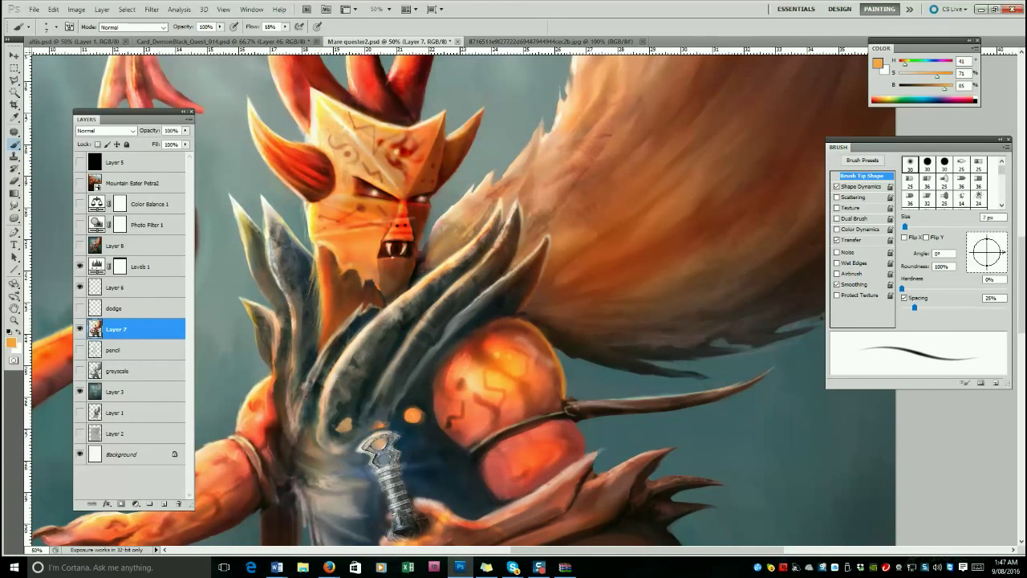
Sample near-black tones around the shoulder and strap and deepen the shadow along the patterned shoulder's inner side with a soft brush.
key(bracketright)
key(bracketright)
key(bracketright)
key(bracketright)
key(bracketright)
alt+click(531, 320)
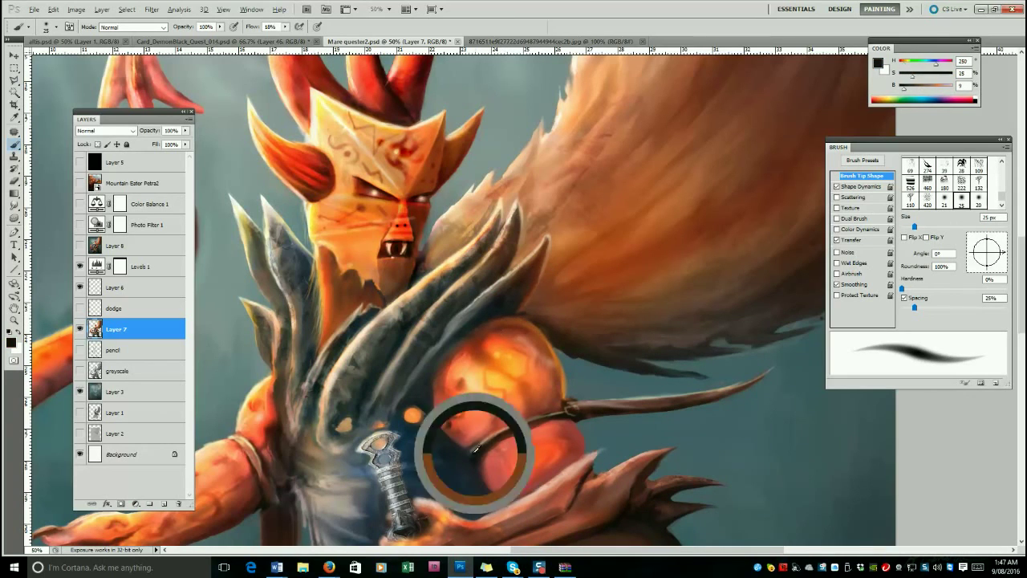
alt+click(478, 451)
key(bracketright)
key(bracketright)
mouse_move(451, 439)
mouse_down()
mouse_move(437, 413)
mouse_move(460, 348)
mouse_move(499, 320)
mouse_up()
Sample dark tones from the collar and darken the gaps and shadowed sides of the long spikes down towards the chest.
alt+click(457, 344)
drag(460, 351, 446, 395)
alt+click(435, 330)
drag(445, 330, 416, 367)
alt+click(488, 304)
drag(467, 321, 414, 387)
alt+click(417, 383)
drag(467, 309, 406, 383)
drag(434, 342, 397, 401)
mouse_move(427, 308)
mouse_down()
mouse_move(314, 441)
mouse_move(315, 461)
mouse_up()
Darken Layer 7 with a Levels adjustment, raising the black input level to about 12, and save the painting.
click(14, 321)
click(323, 314)
alt+click(322, 392)
alt+click(322, 392)
alt+click(322, 392)
alt+click(322, 393)
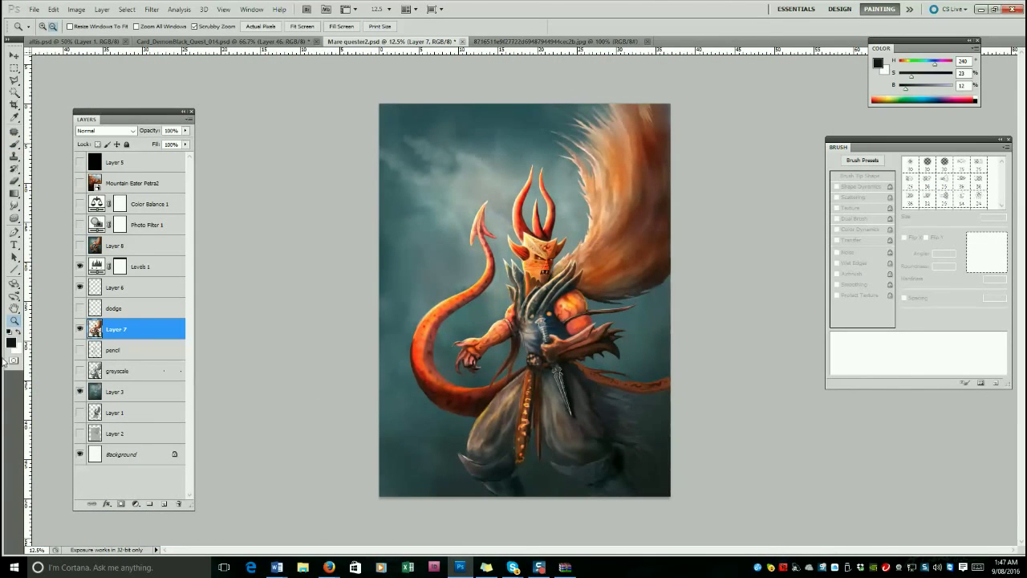
click(76, 9)
click(221, 48)
drag(23, 178, 29, 183)
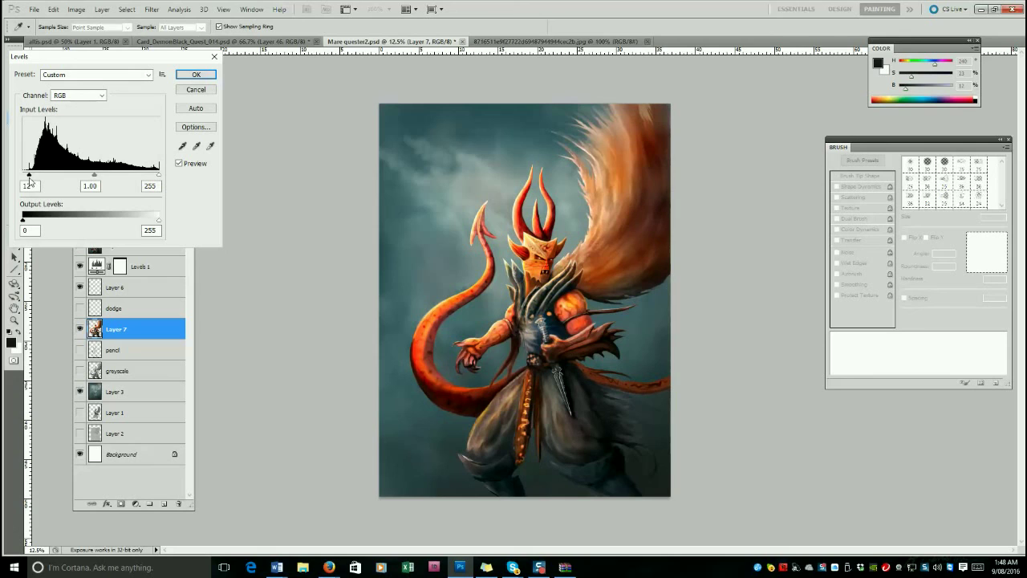
click(196, 75)
click(34, 9)
click(51, 162)
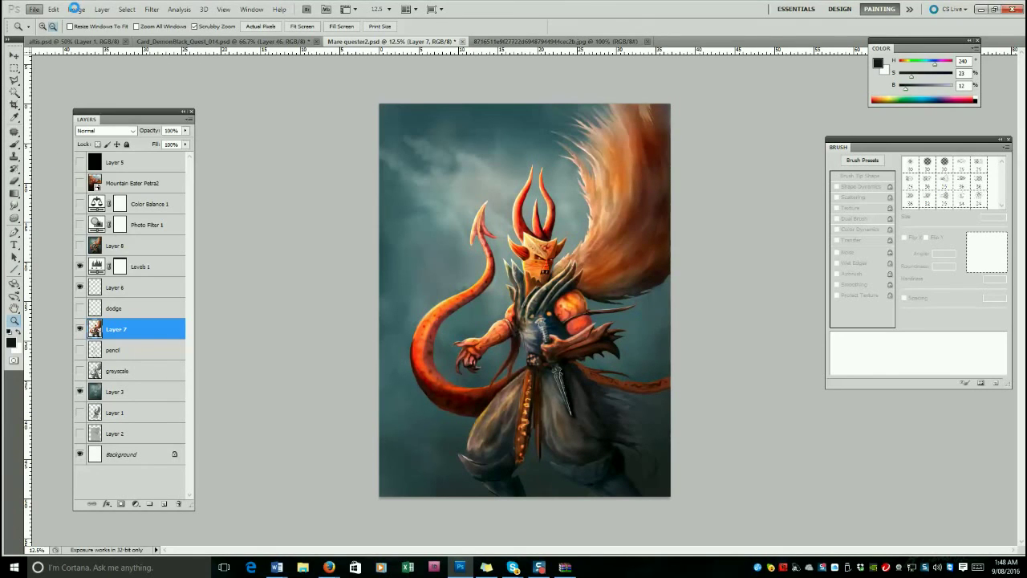